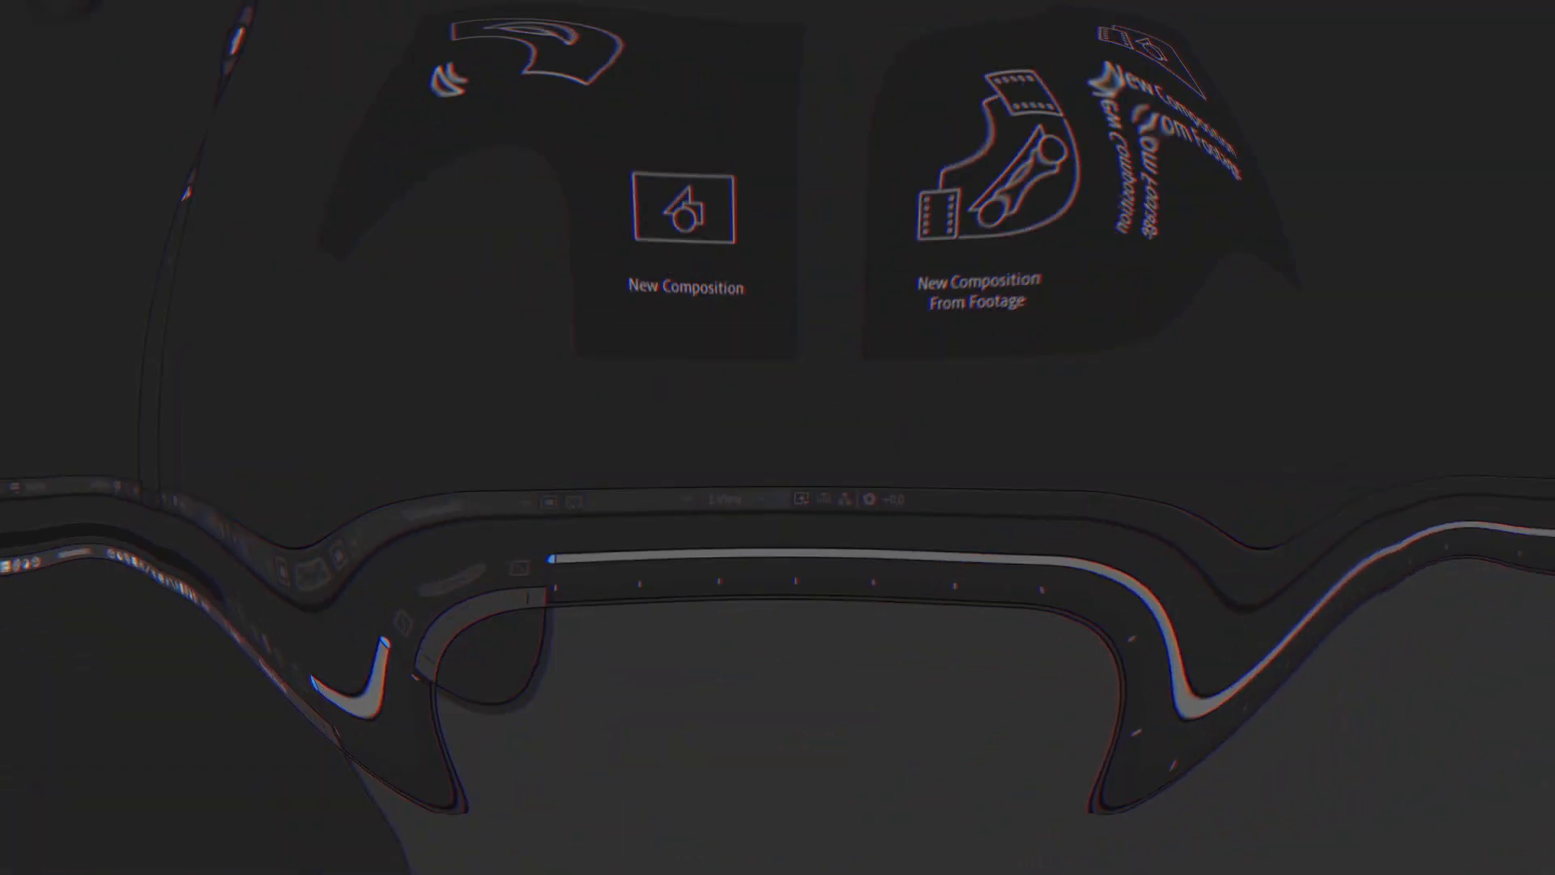
# Create a 1080×1920, 30 fps composition named Phone and fit it in the viewer
pyautogui.click(716, 222)
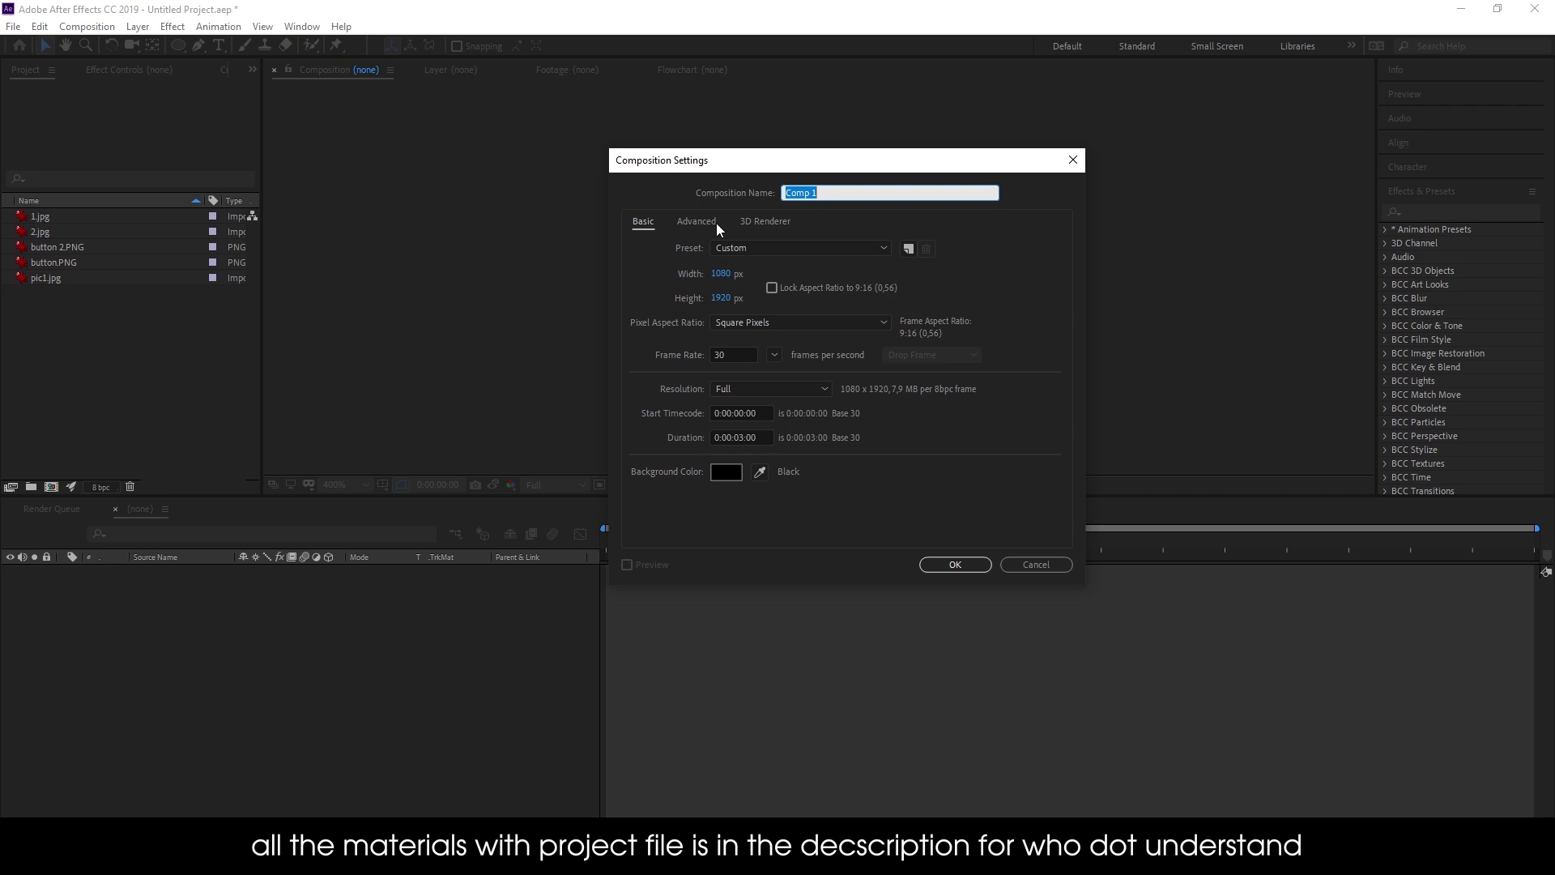
pyautogui.write('Phone')
pyautogui.click(956, 564)
pyautogui.click(52, 217)
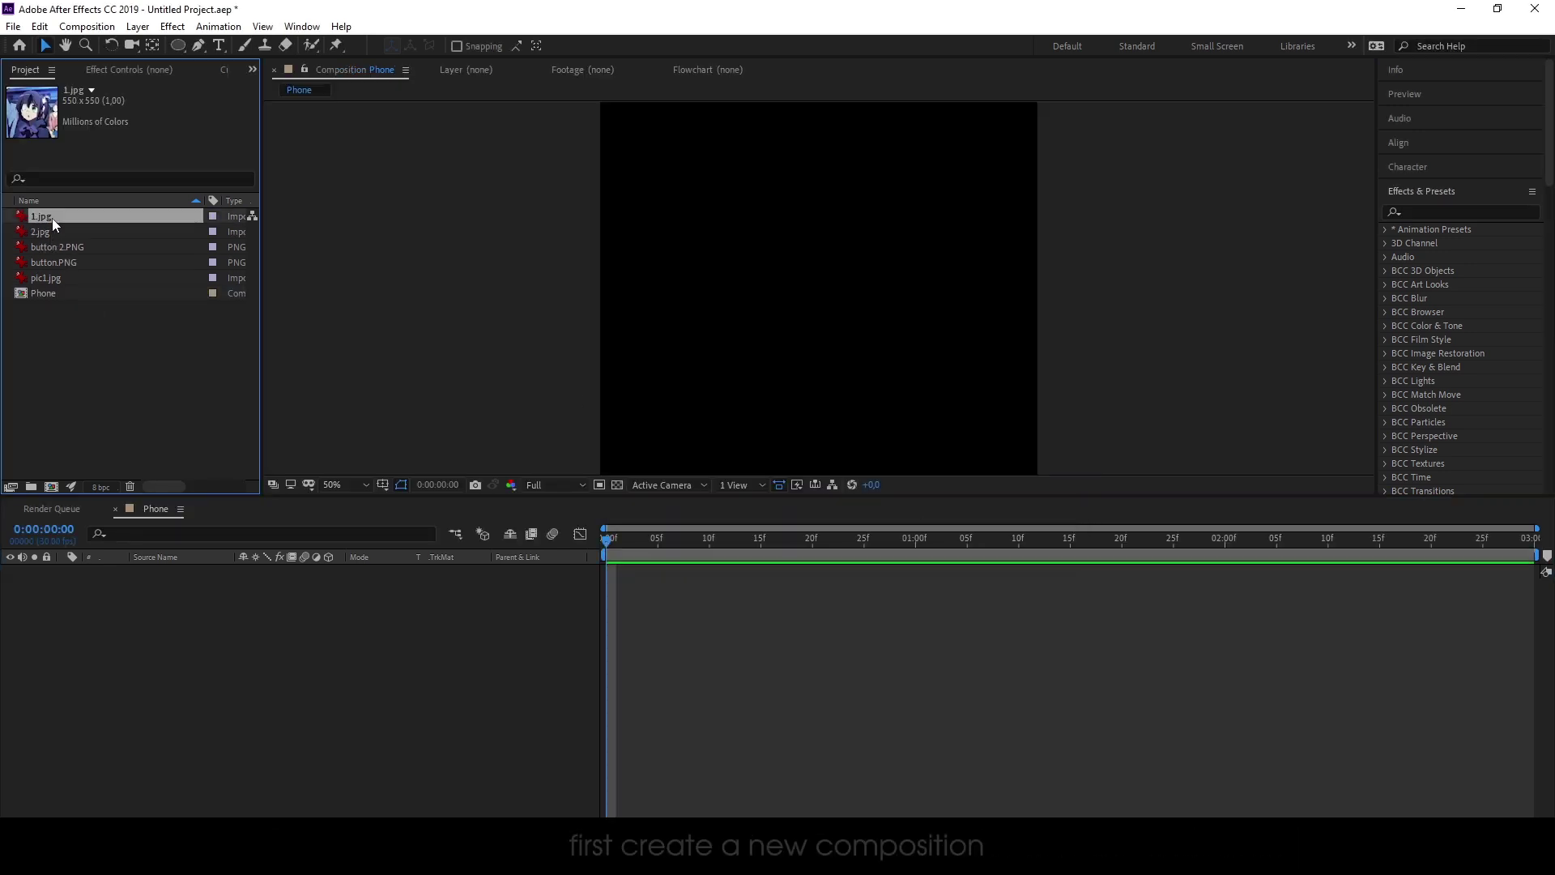
pyautogui.click(337, 485)
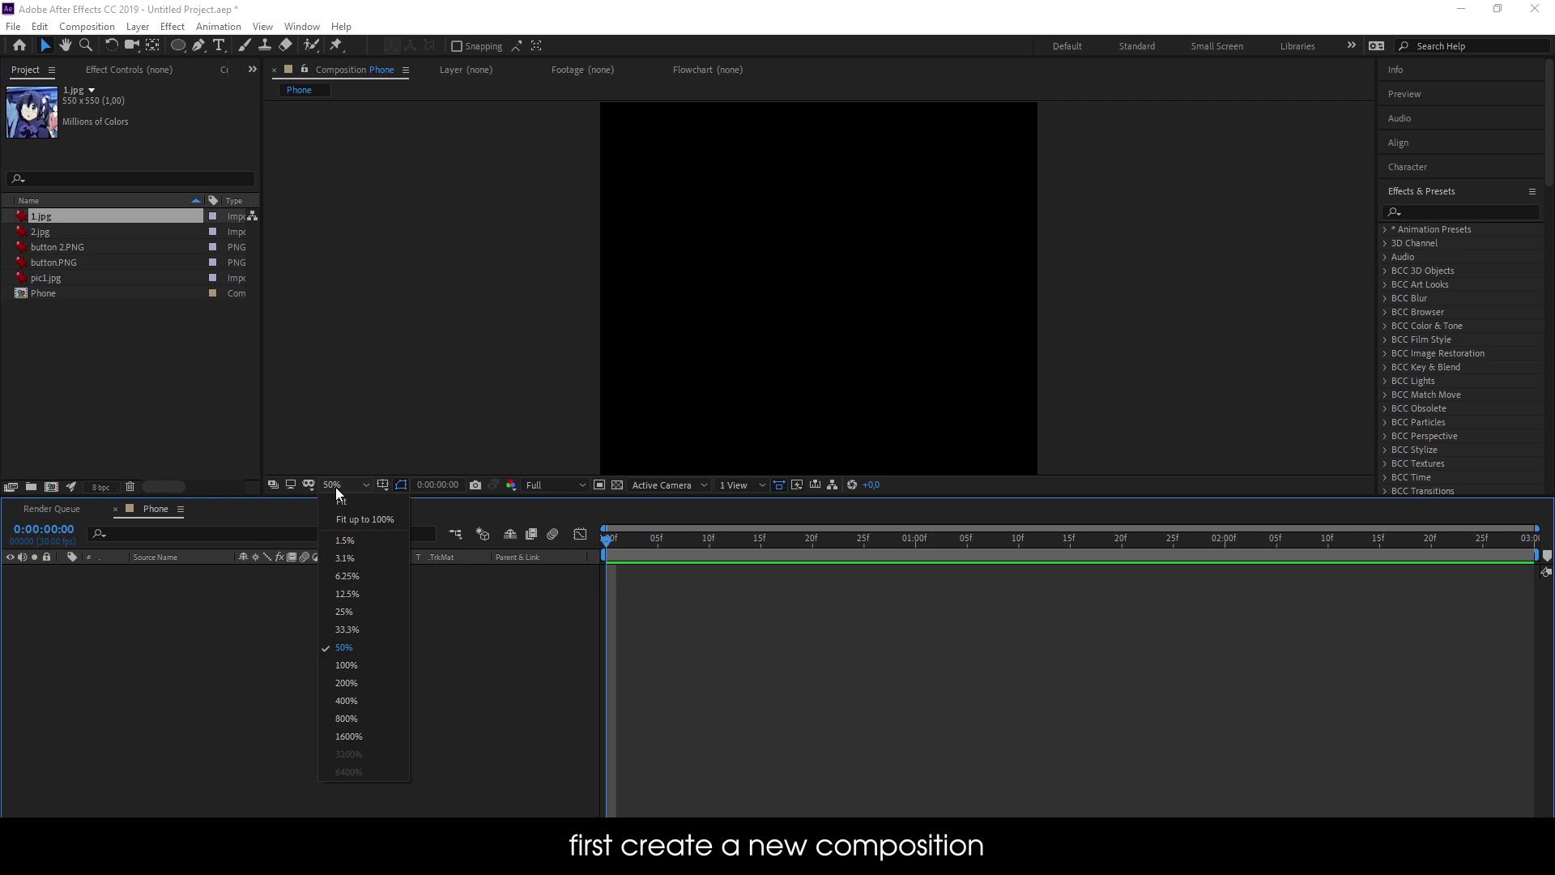
pyautogui.click(366, 520)
# Add a white solid named BG, then place 1.jpg above it in the Phone composition
pyautogui.rightClick(451, 739)
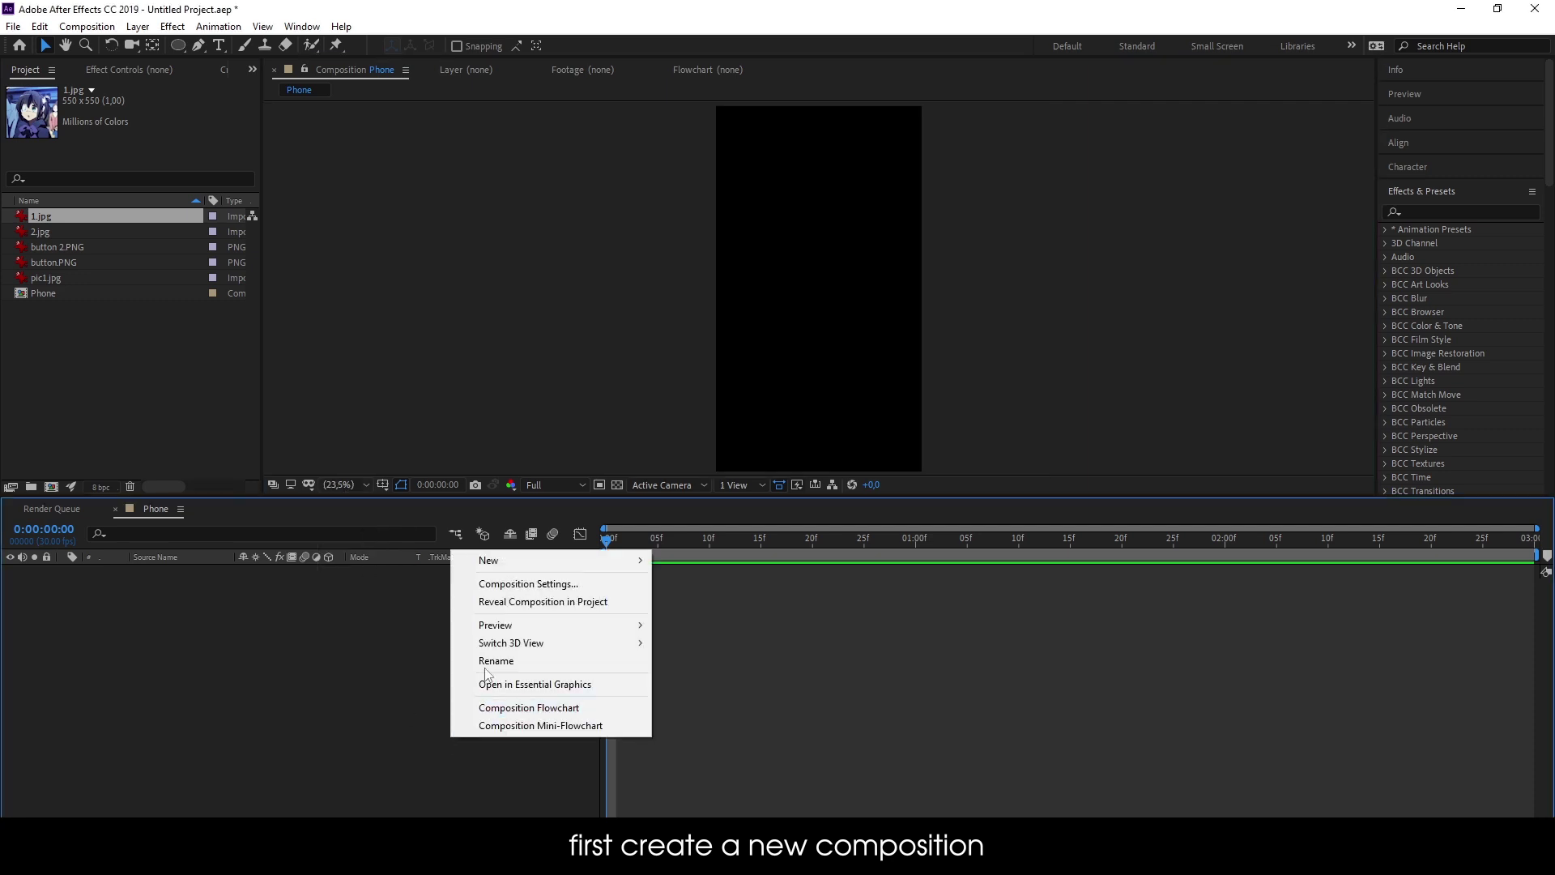
pyautogui.moveTo(557, 561)
pyautogui.click(716, 607)
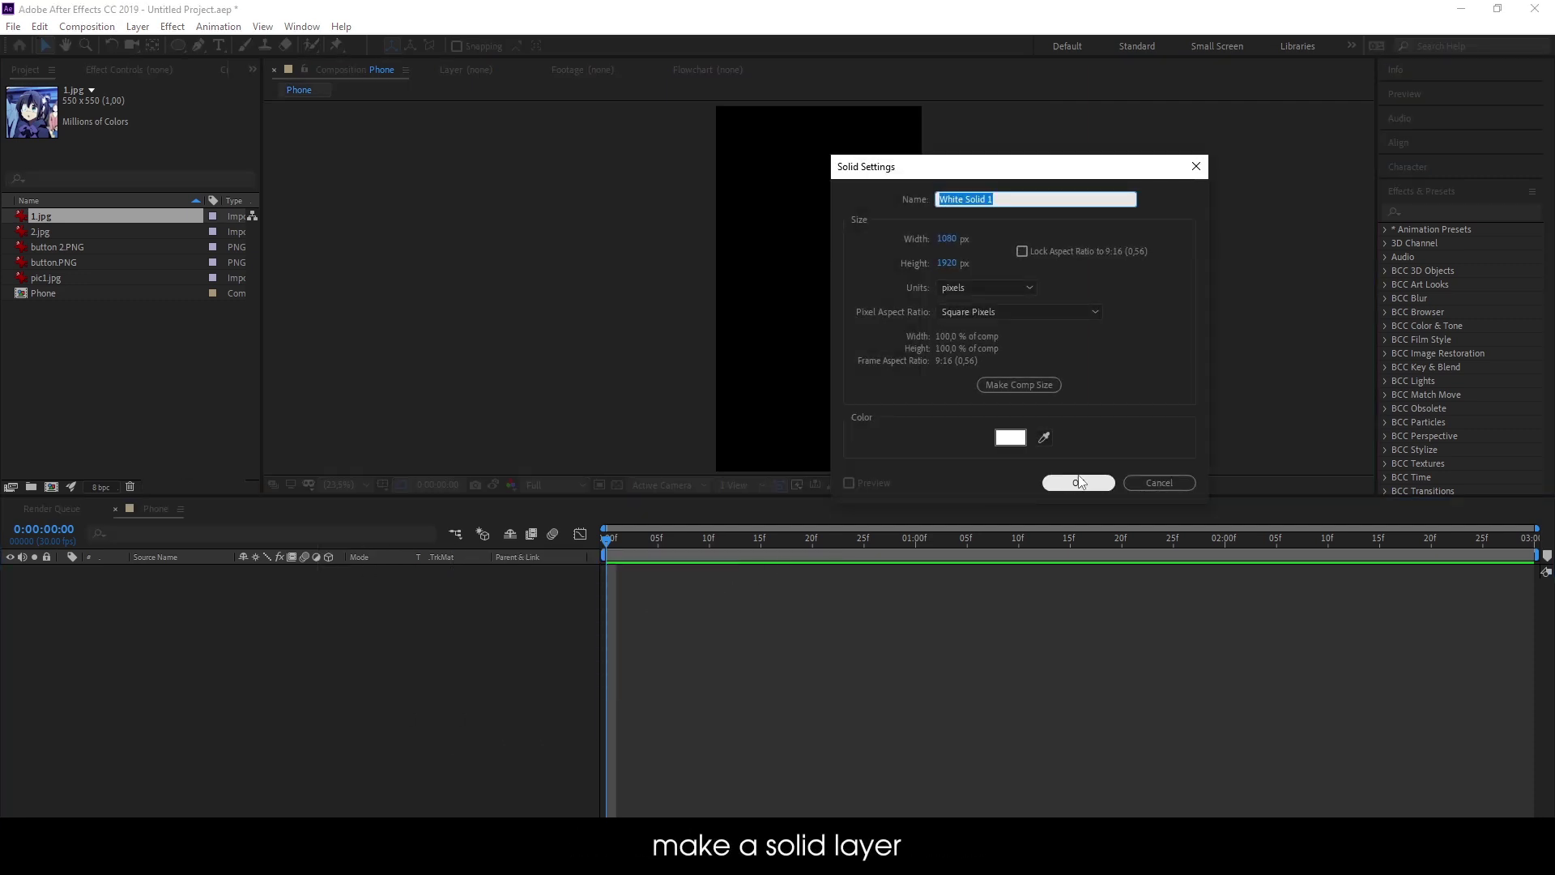
pyautogui.write('BG')
pyautogui.press('Return')
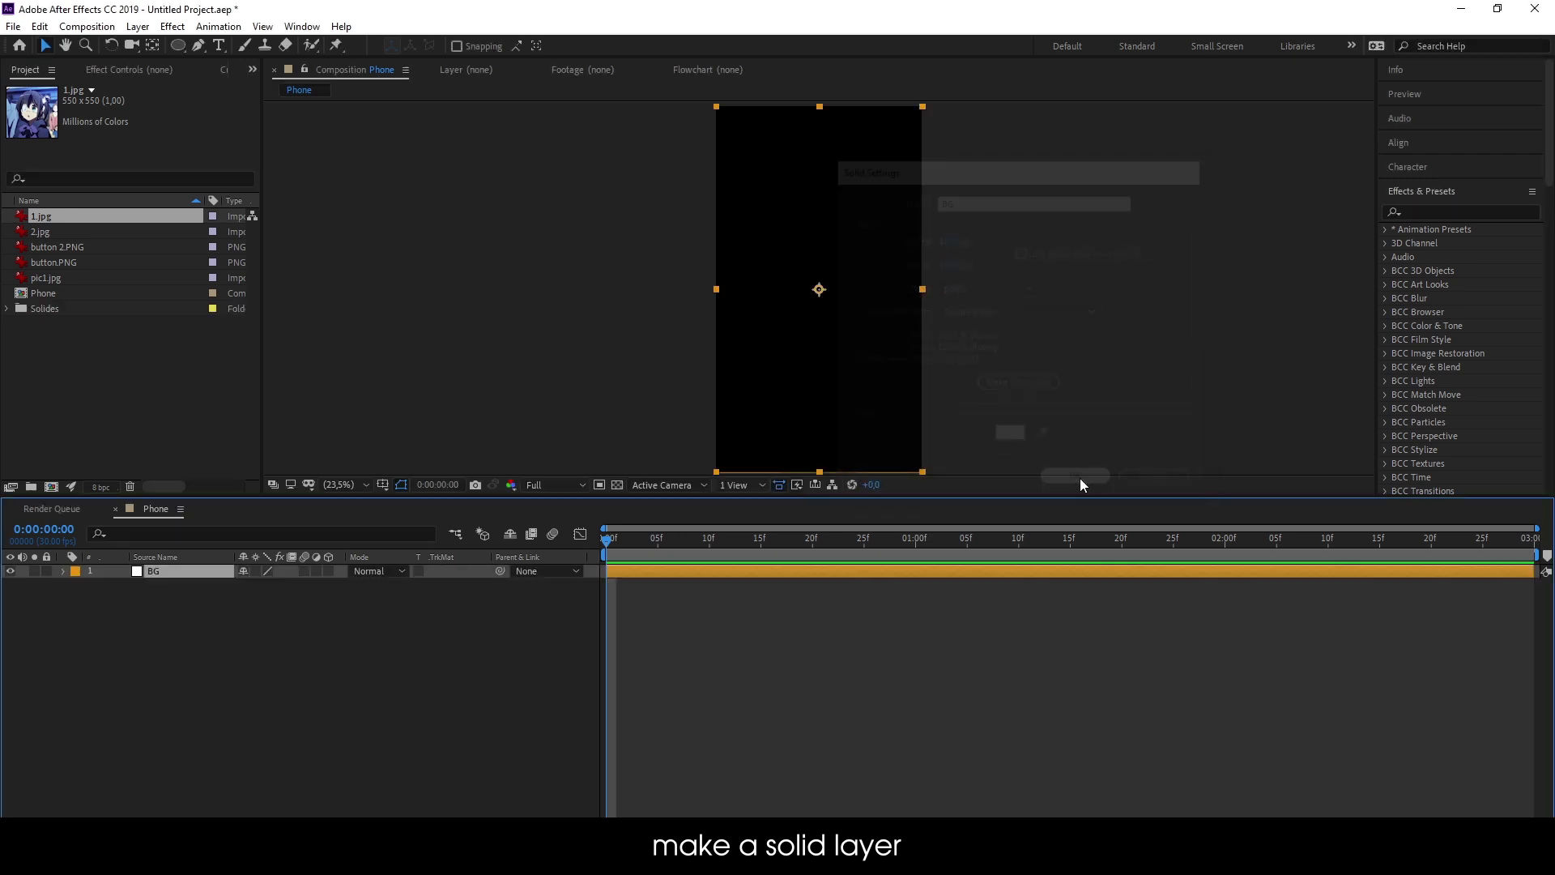
pyautogui.moveTo(44, 213); pyautogui.dragTo(150, 566)
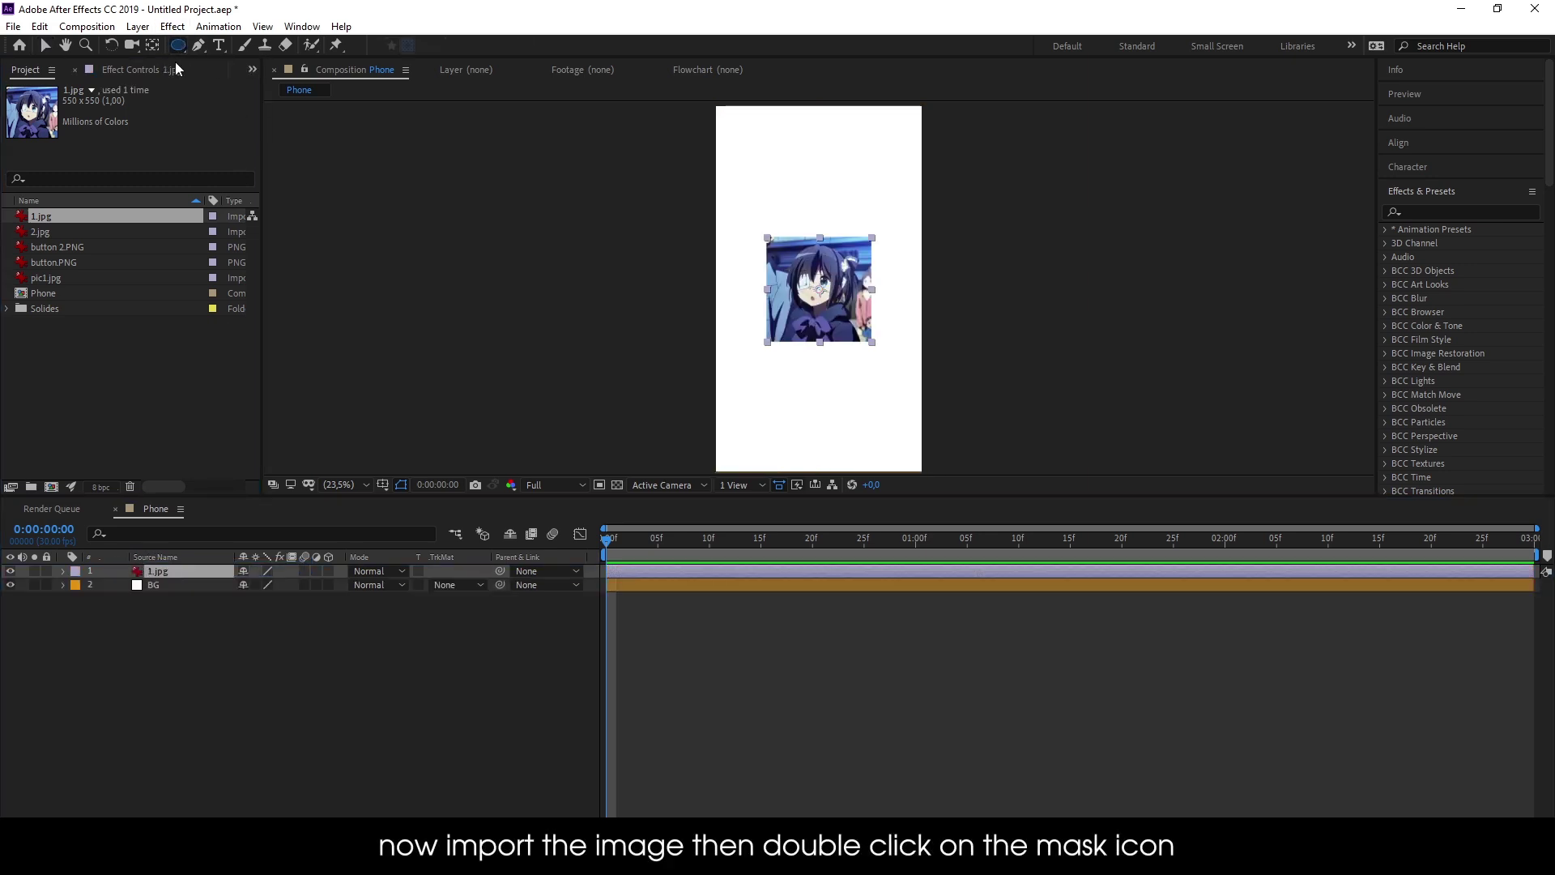
# Crop 1.jpg into a circle with an ellipse mask
pyautogui.moveTo(182, 49); pyautogui.dragTo(237, 76)
pyautogui.doubleClick(238, 75)
pyautogui.press('.')
pyautogui.press('.')
pyautogui.press('.')
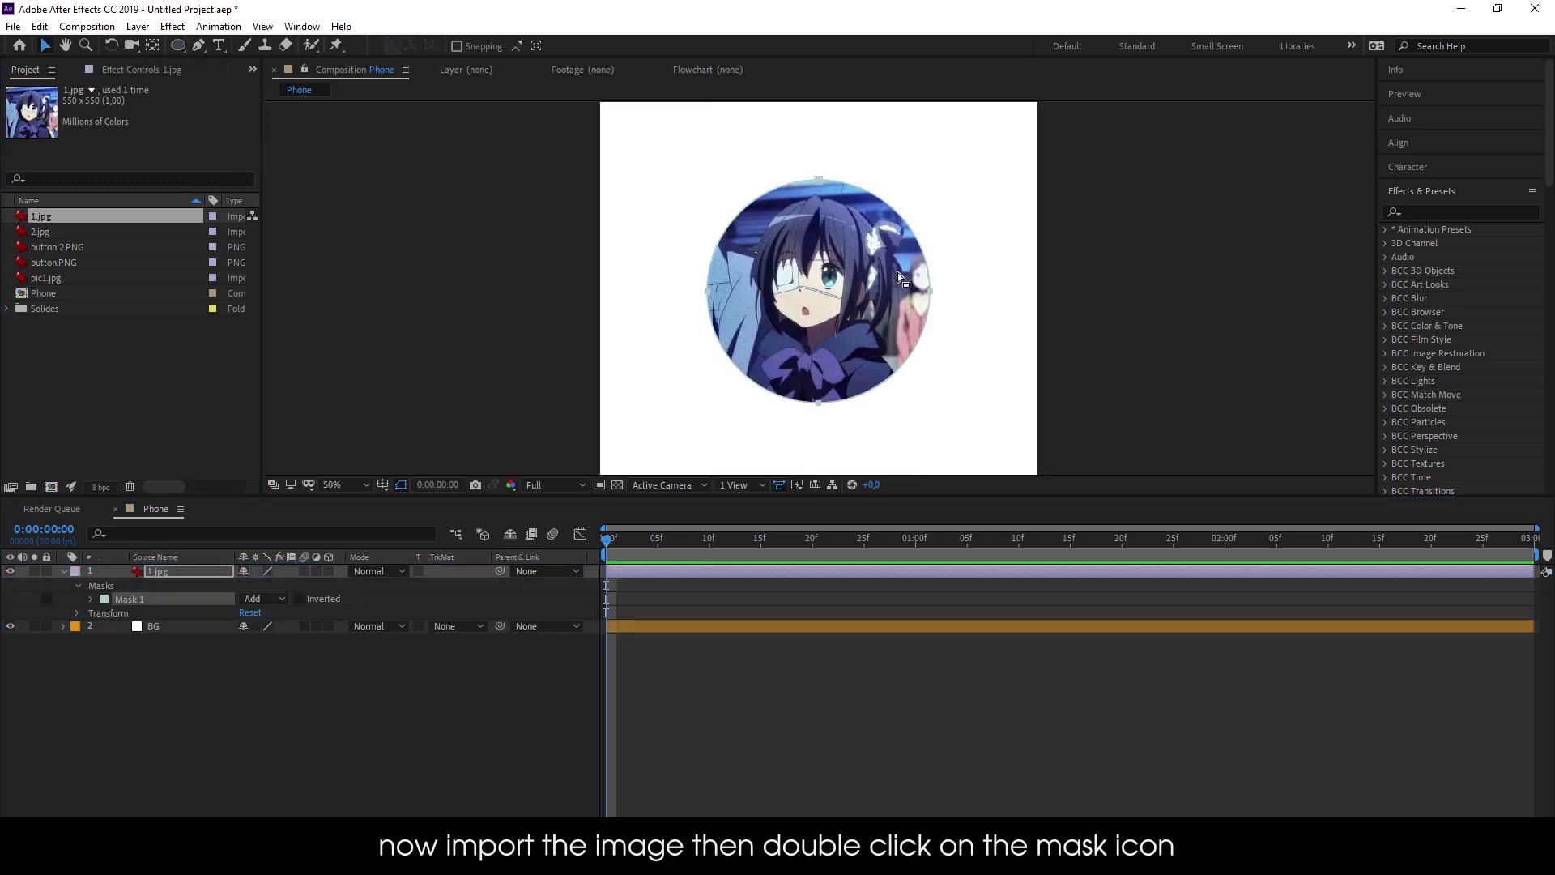
pyautogui.press('.')
pyautogui.press('.')
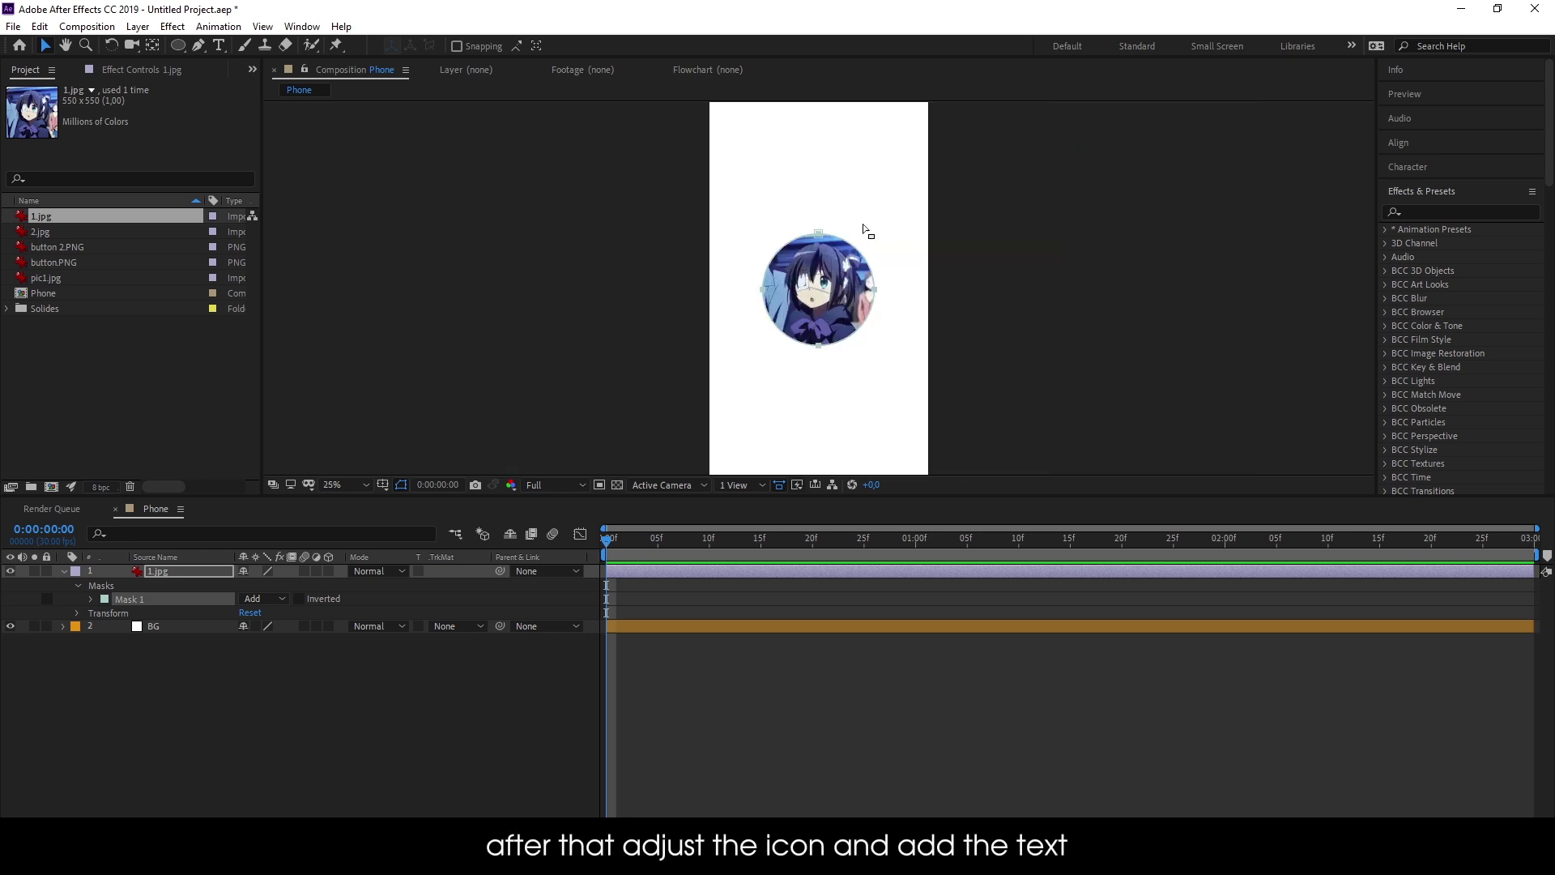
pyautogui.press('.')
pyautogui.click(344, 484)
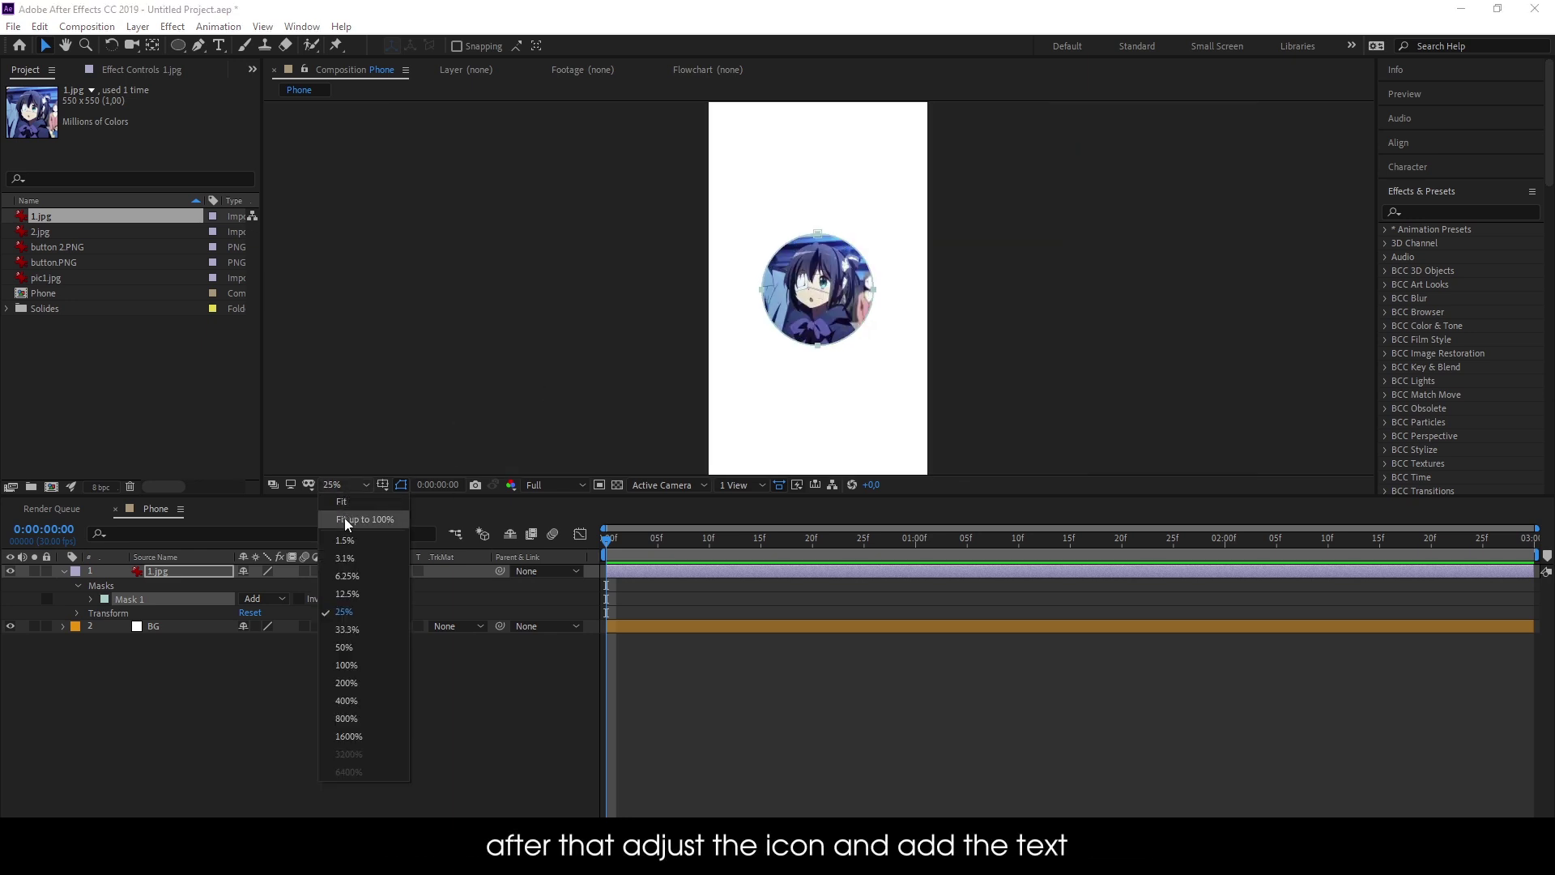
pyautogui.click(345, 520)
# Shrink the circular image and move it to the composition's top-left corner
pyautogui.click(235, 570)
pyautogui.press('s')
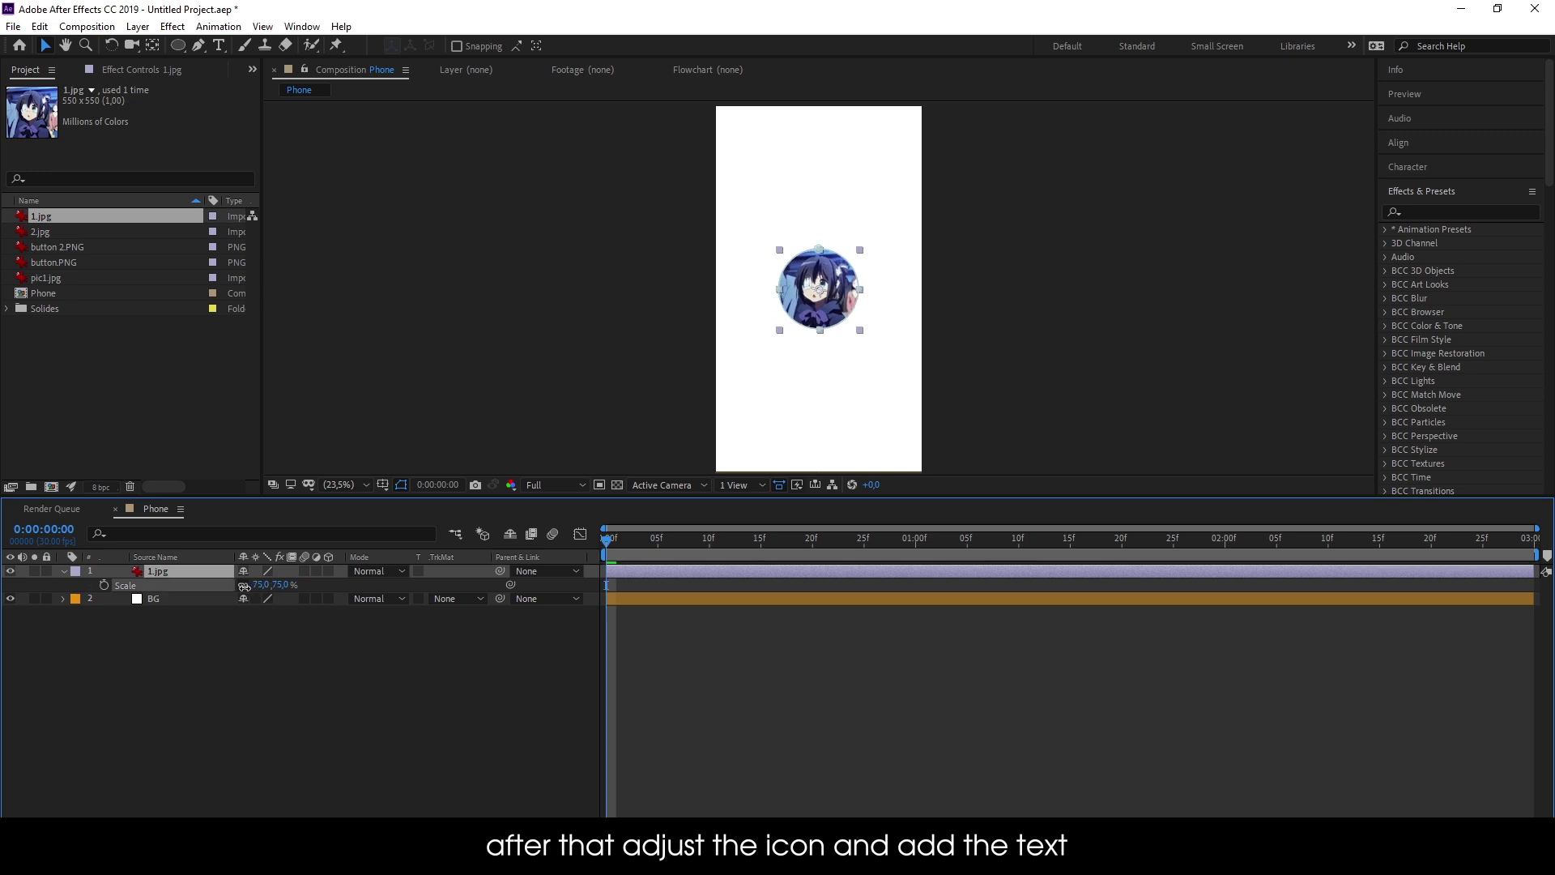
pyautogui.moveTo(271, 589); pyautogui.dragTo(206, 589)
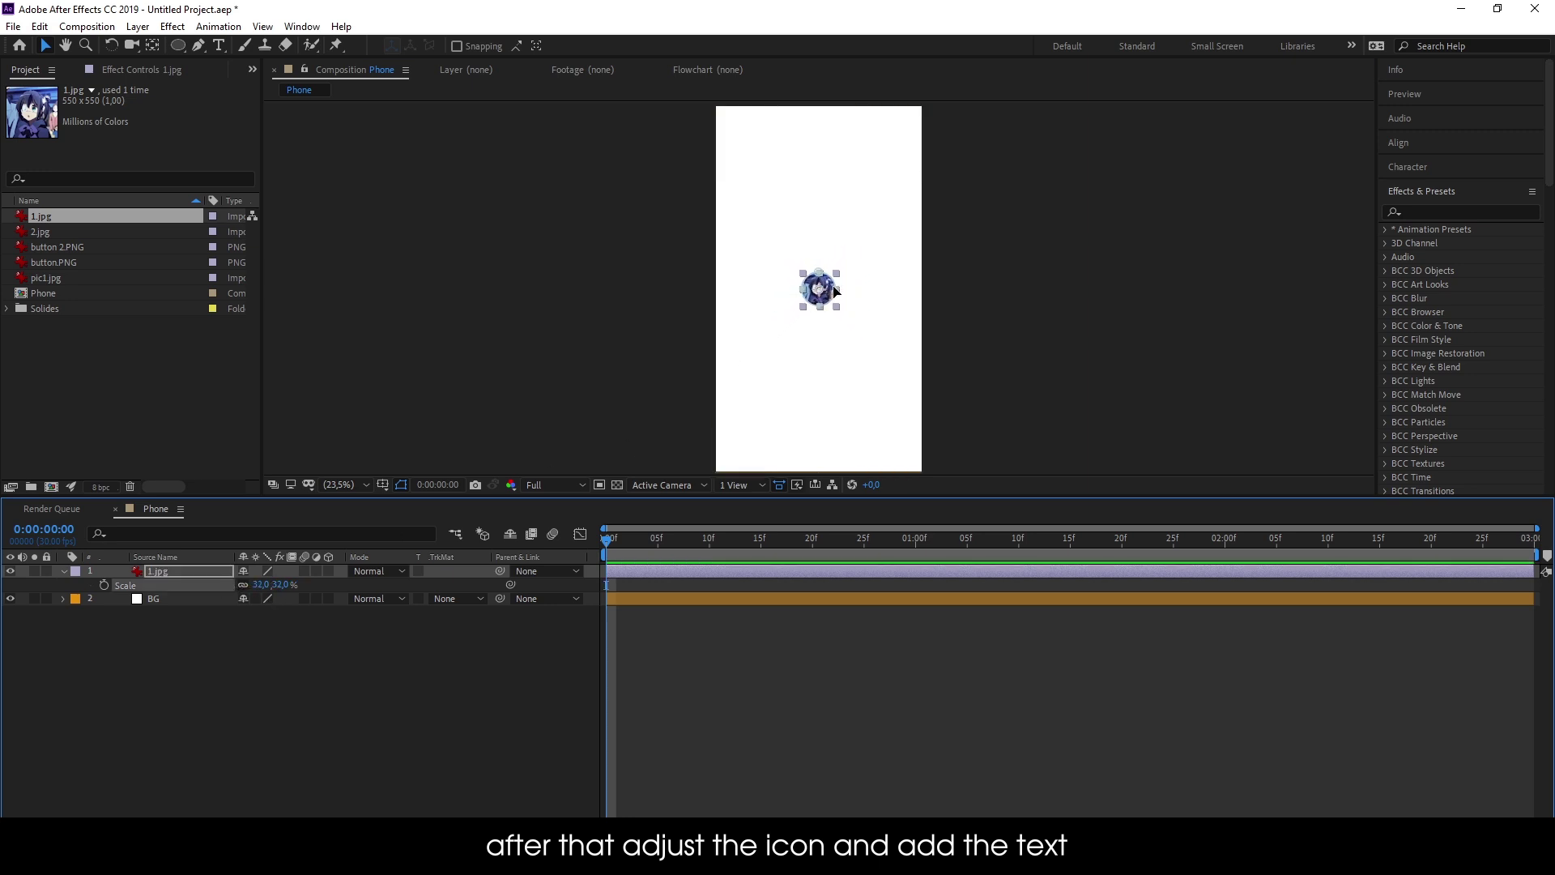
pyautogui.moveTo(828, 300); pyautogui.dragTo(753, 151)
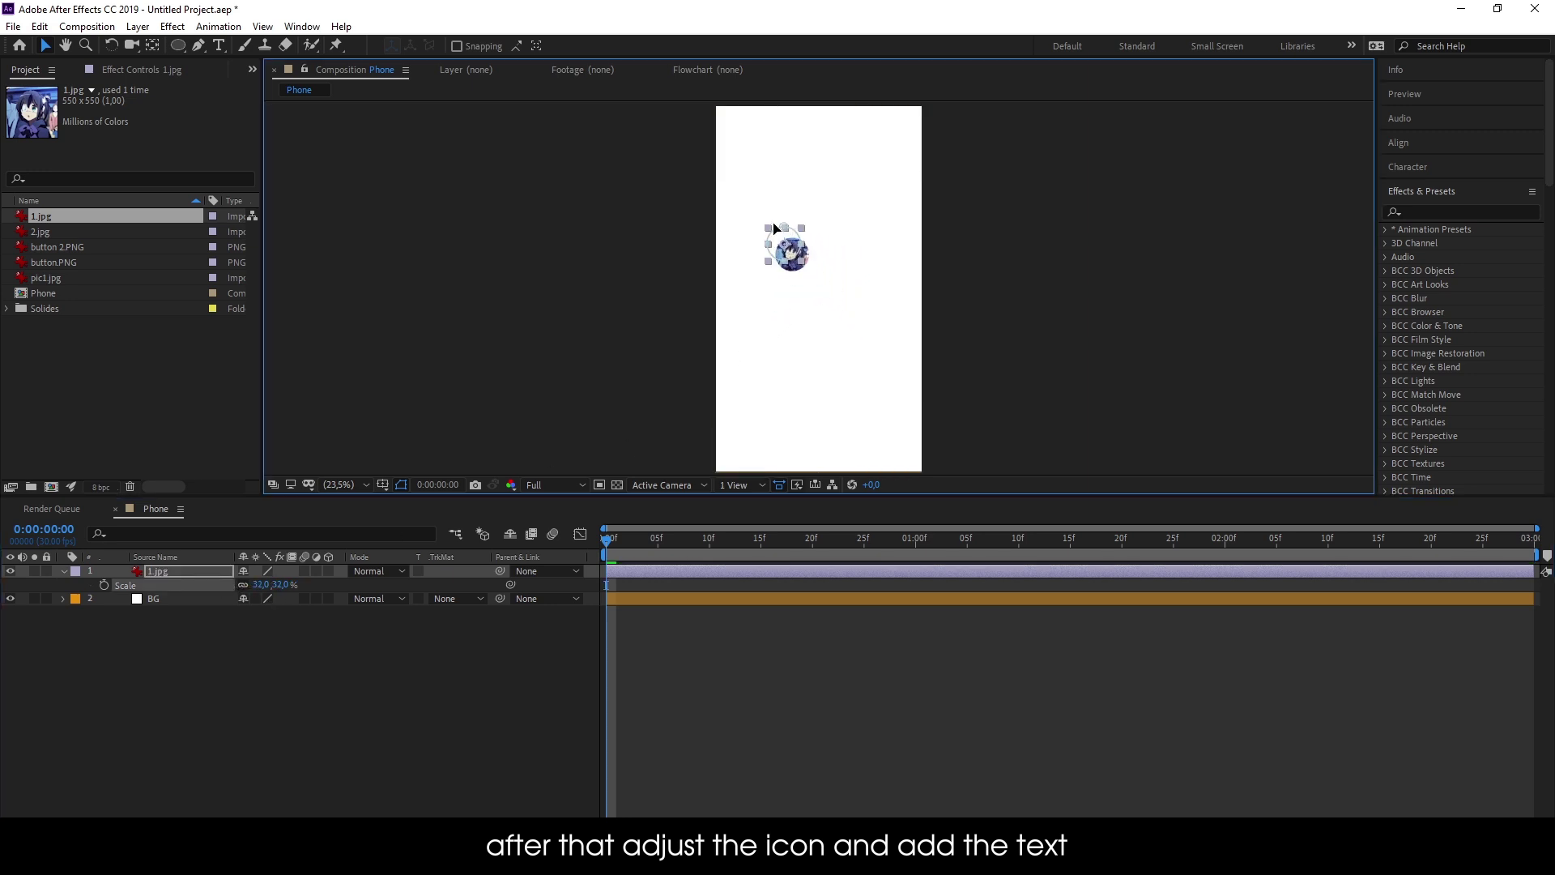
pyautogui.press('.')
pyautogui.press('.')
pyautogui.press('.')
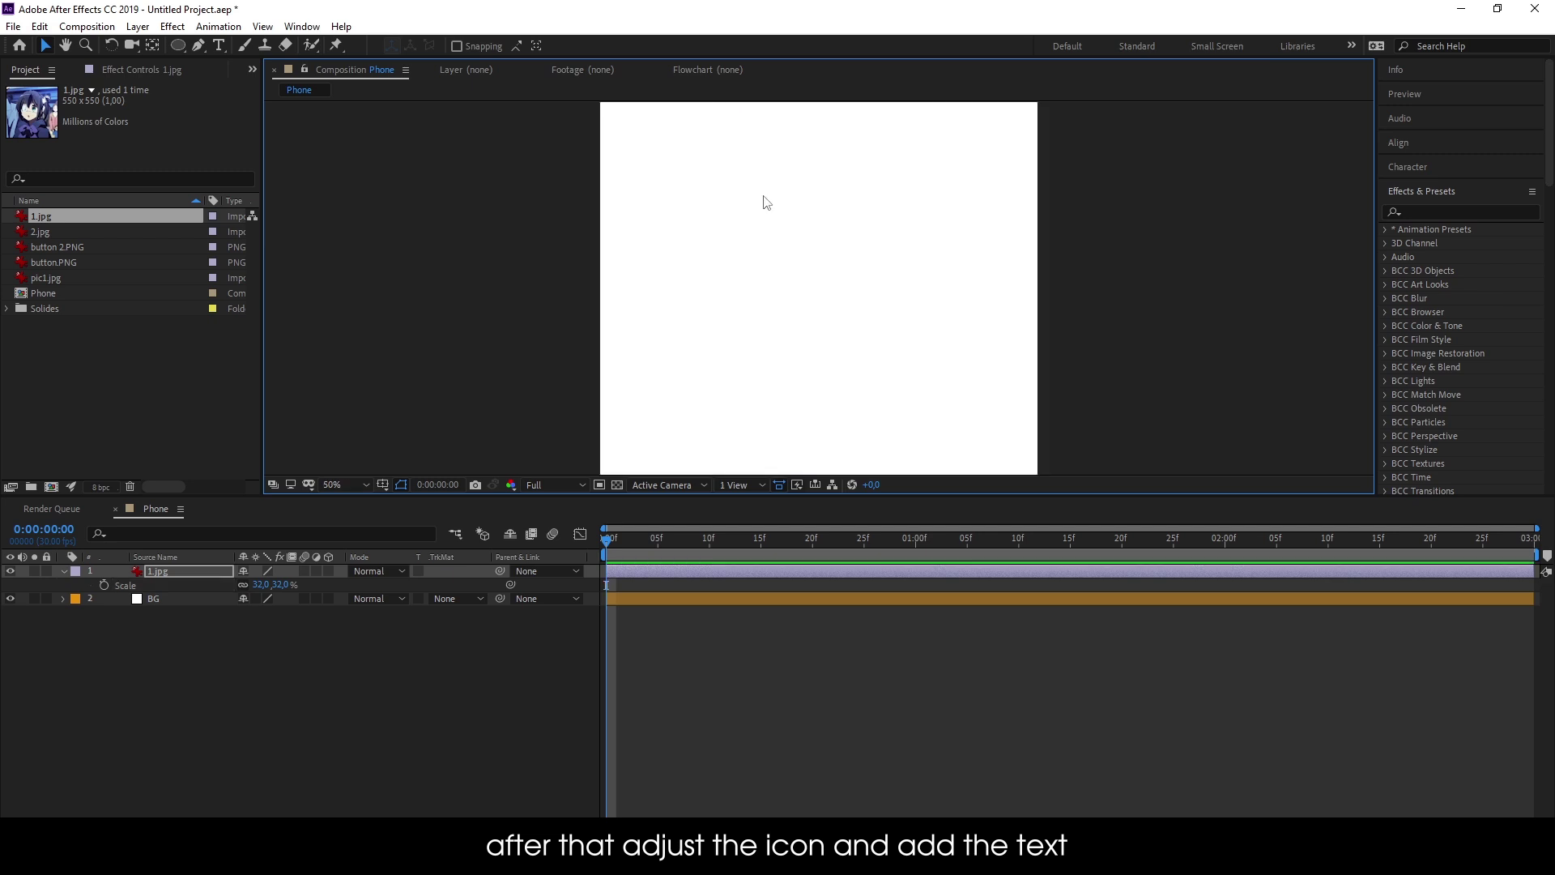
pyautogui.moveTo(720, 237); pyautogui.dragTo(887, 350)
pyautogui.press('.')
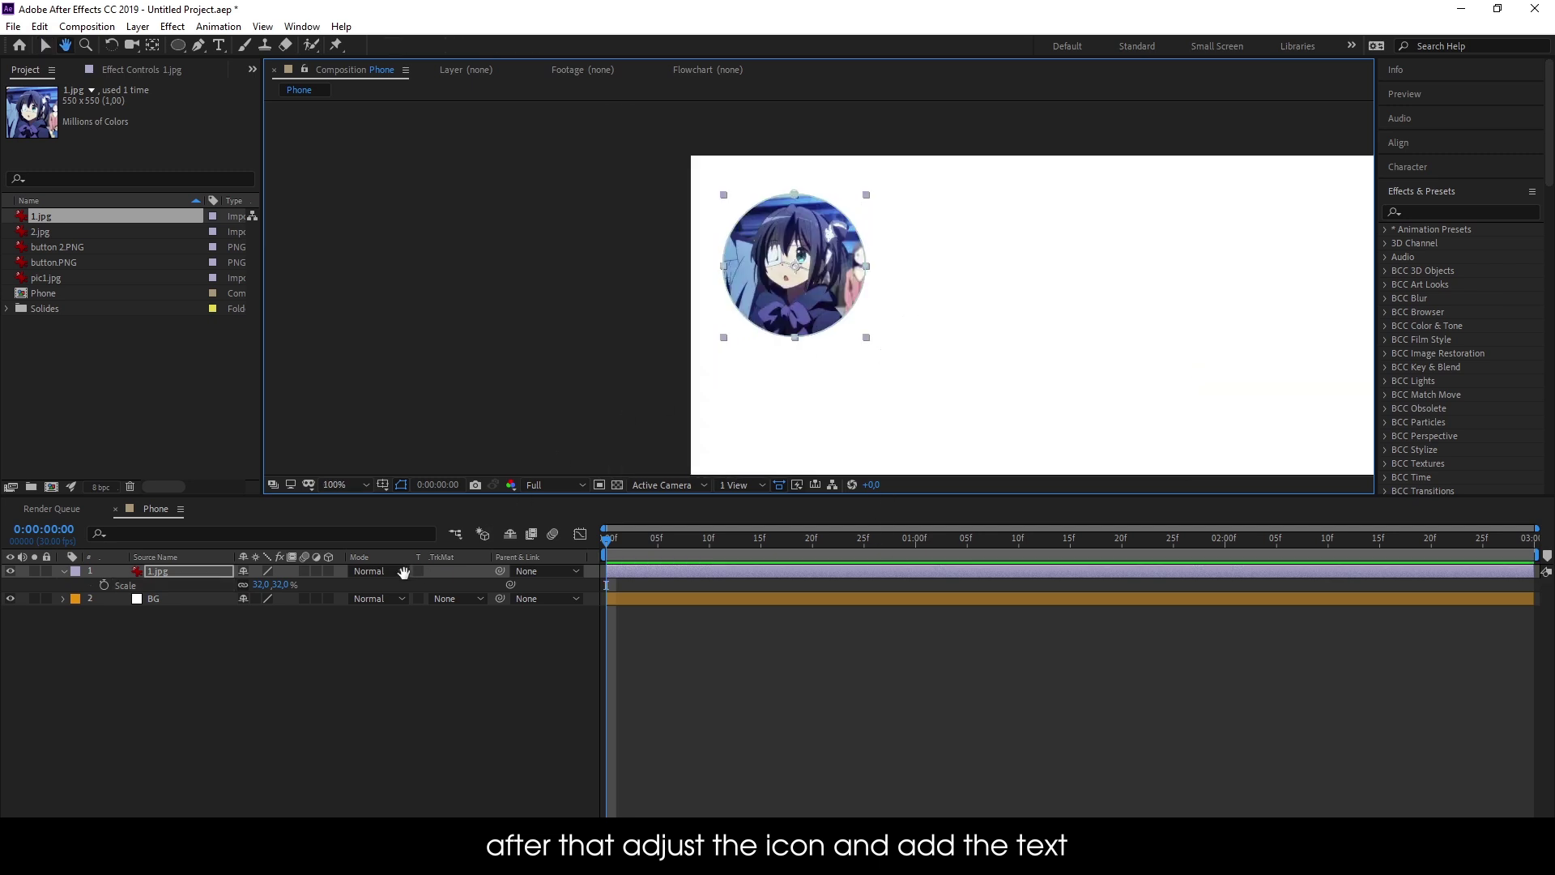
# Set the avatar's scale to exactly 24% and nudge it further into the top-left corner
pyautogui.press('v')
pyautogui.click(260, 584)
pyautogui.write('24')
pyautogui.press('Return')
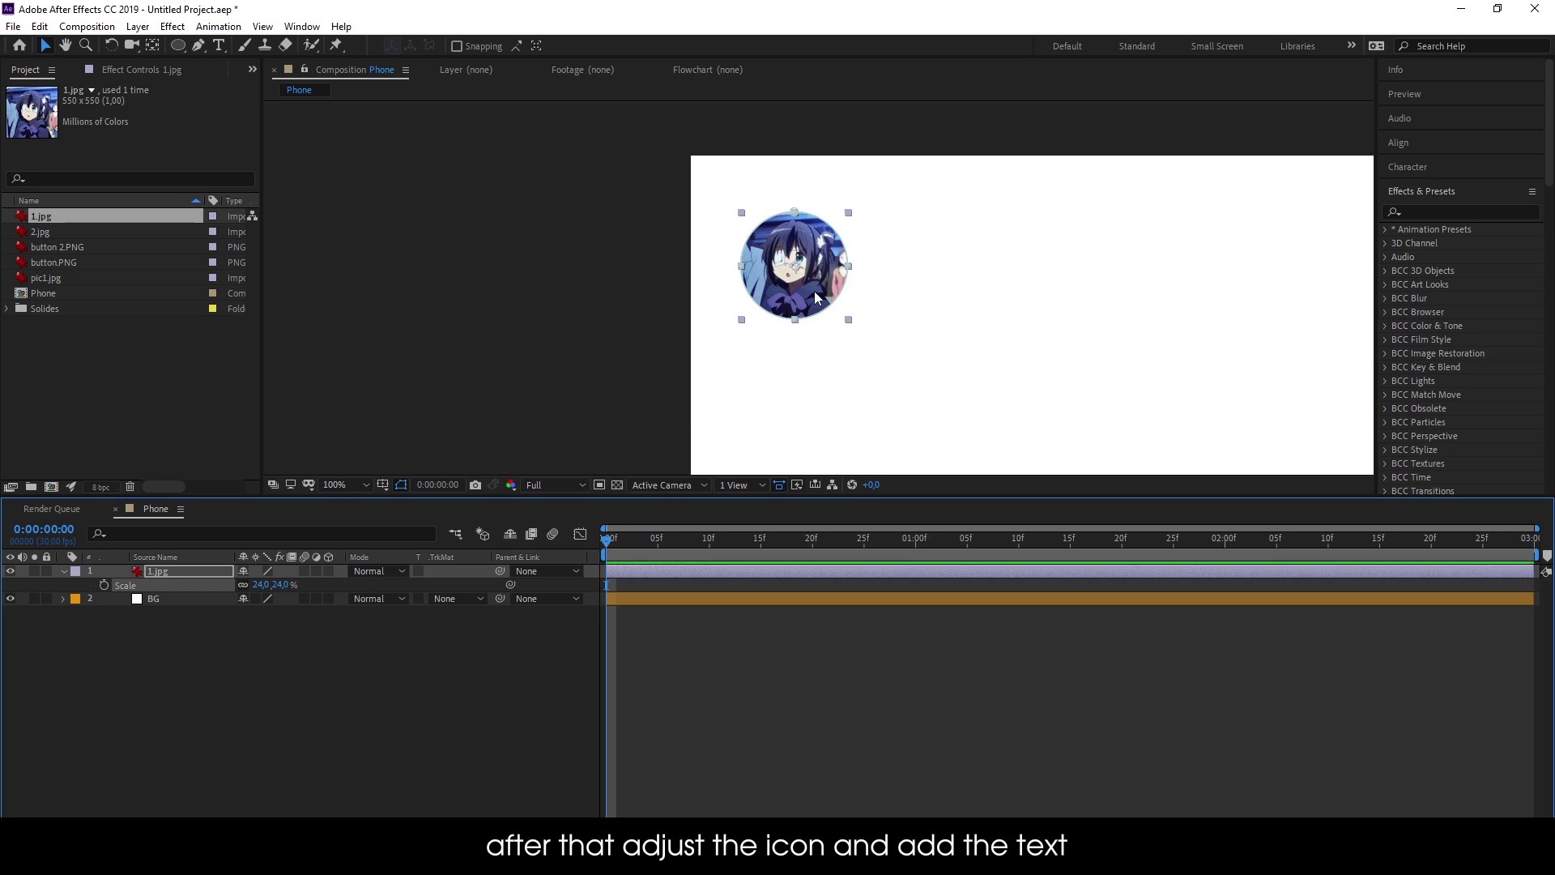
pyautogui.moveTo(817, 298); pyautogui.dragTo(788, 261)
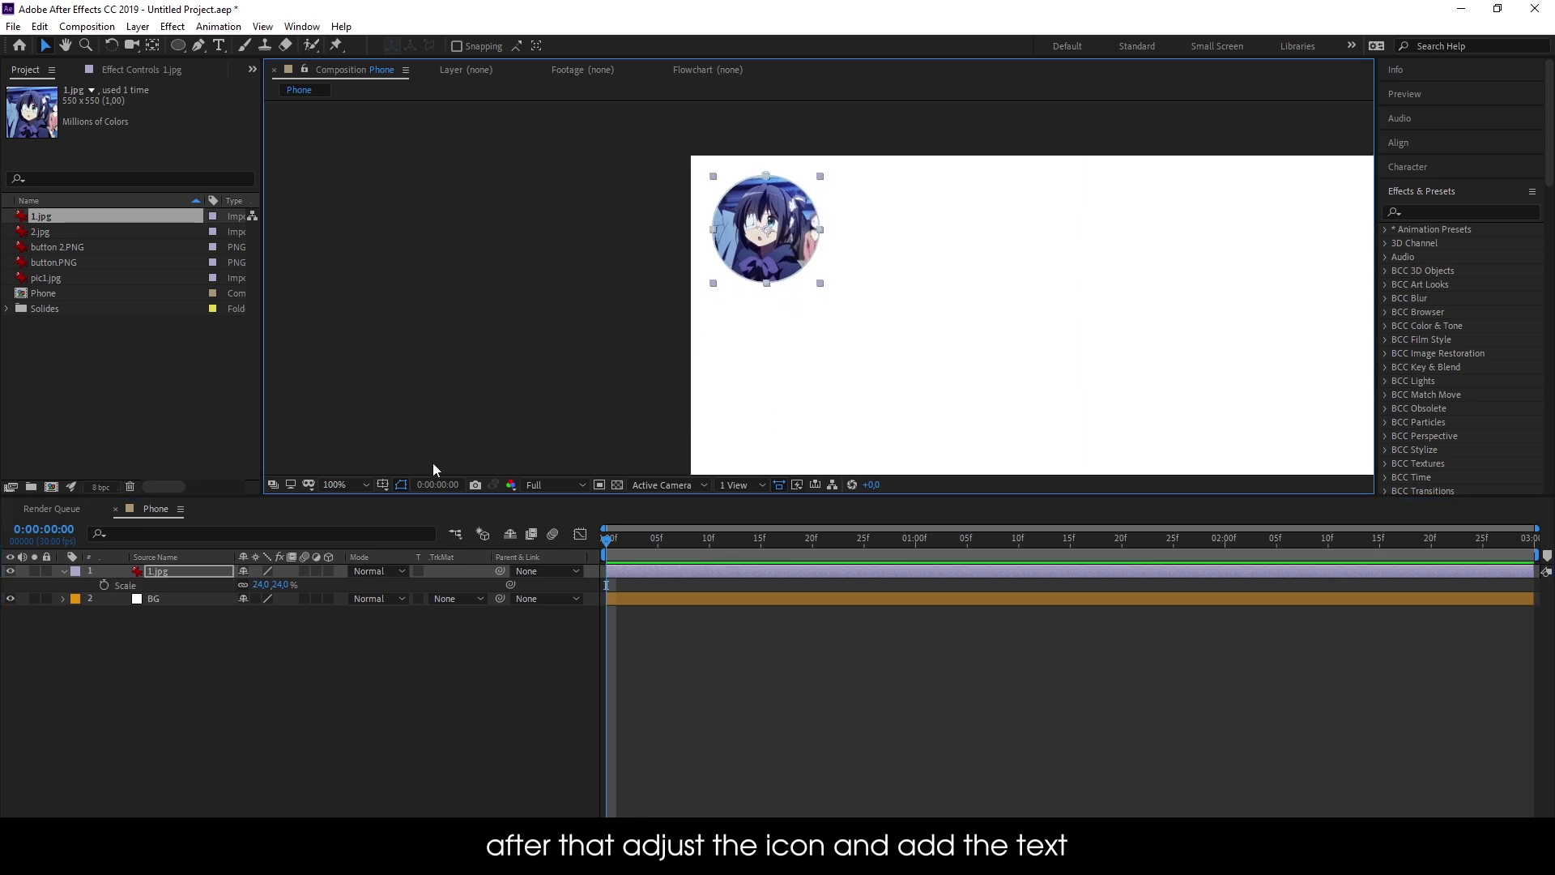
pyautogui.press('h')
pyautogui.scroll(-3, 844, 323)
pyautogui.scroll(-3, 886, 324)
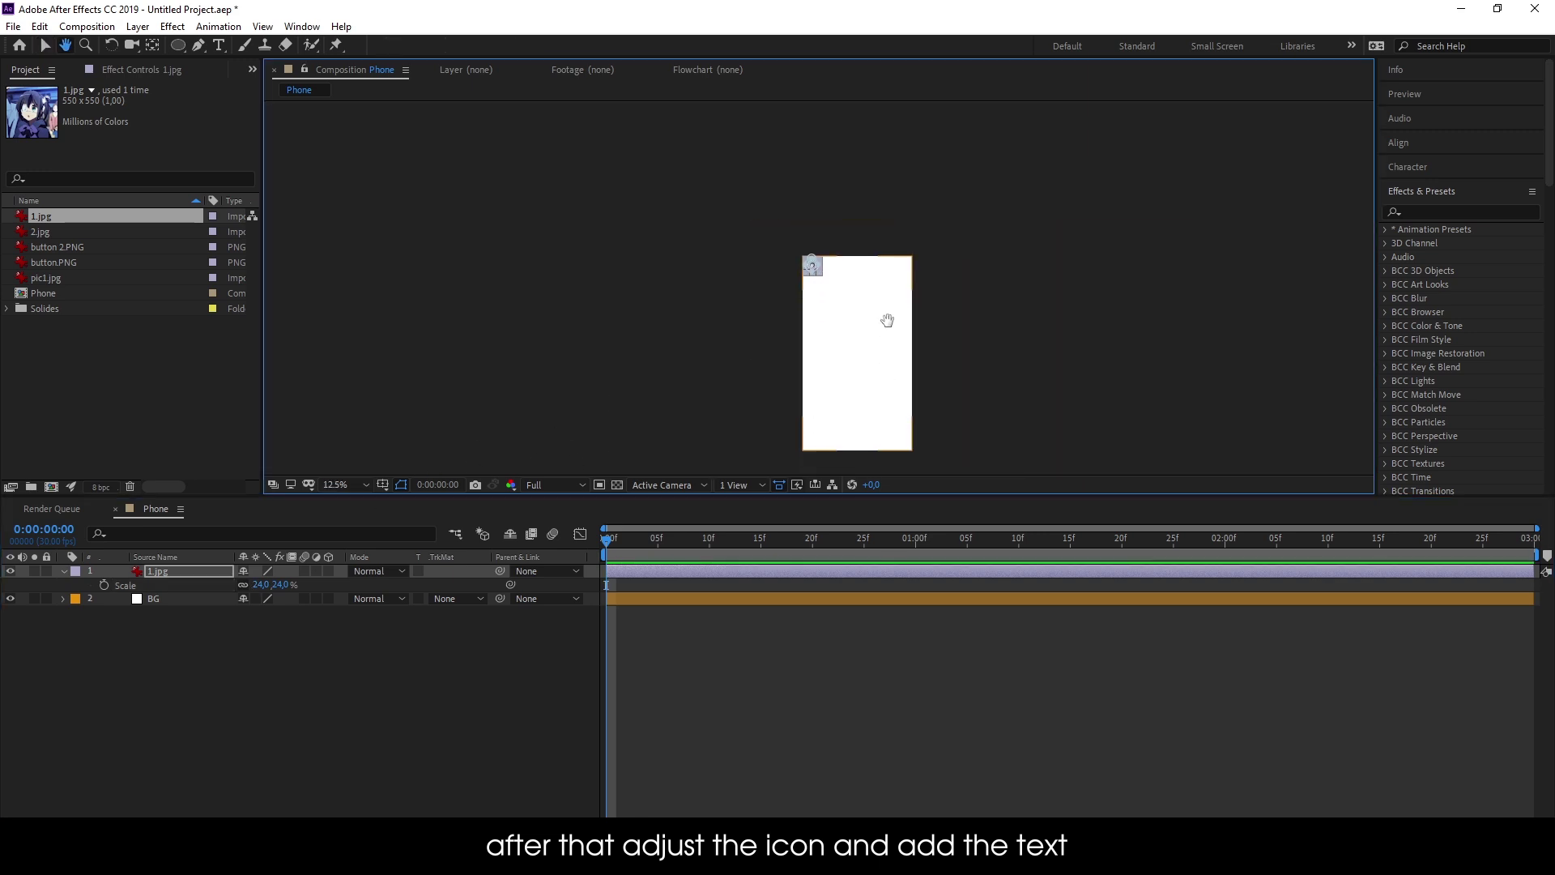
pyautogui.scroll(2, 830, 319)
pyautogui.scroll(2, 816, 368)
pyautogui.scroll(1, 764, 350)
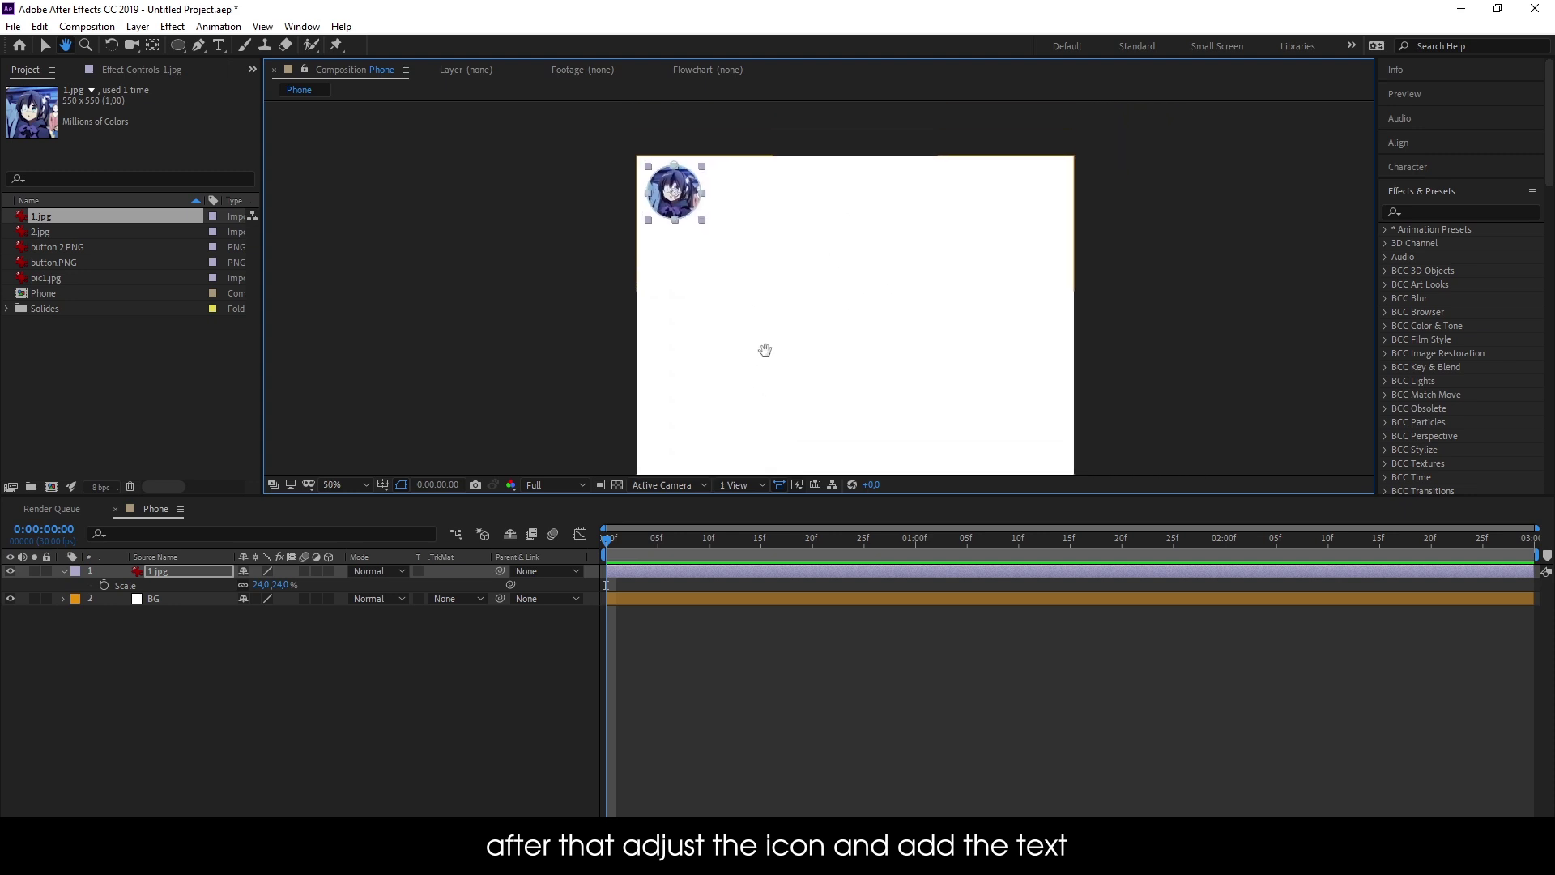
pyautogui.scroll(1, 745, 265)
pyautogui.moveTo(745, 264); pyautogui.dragTo(777, 341)
# Set the text style to SVN-Avo Bold at 61 px
pyautogui.press('v')
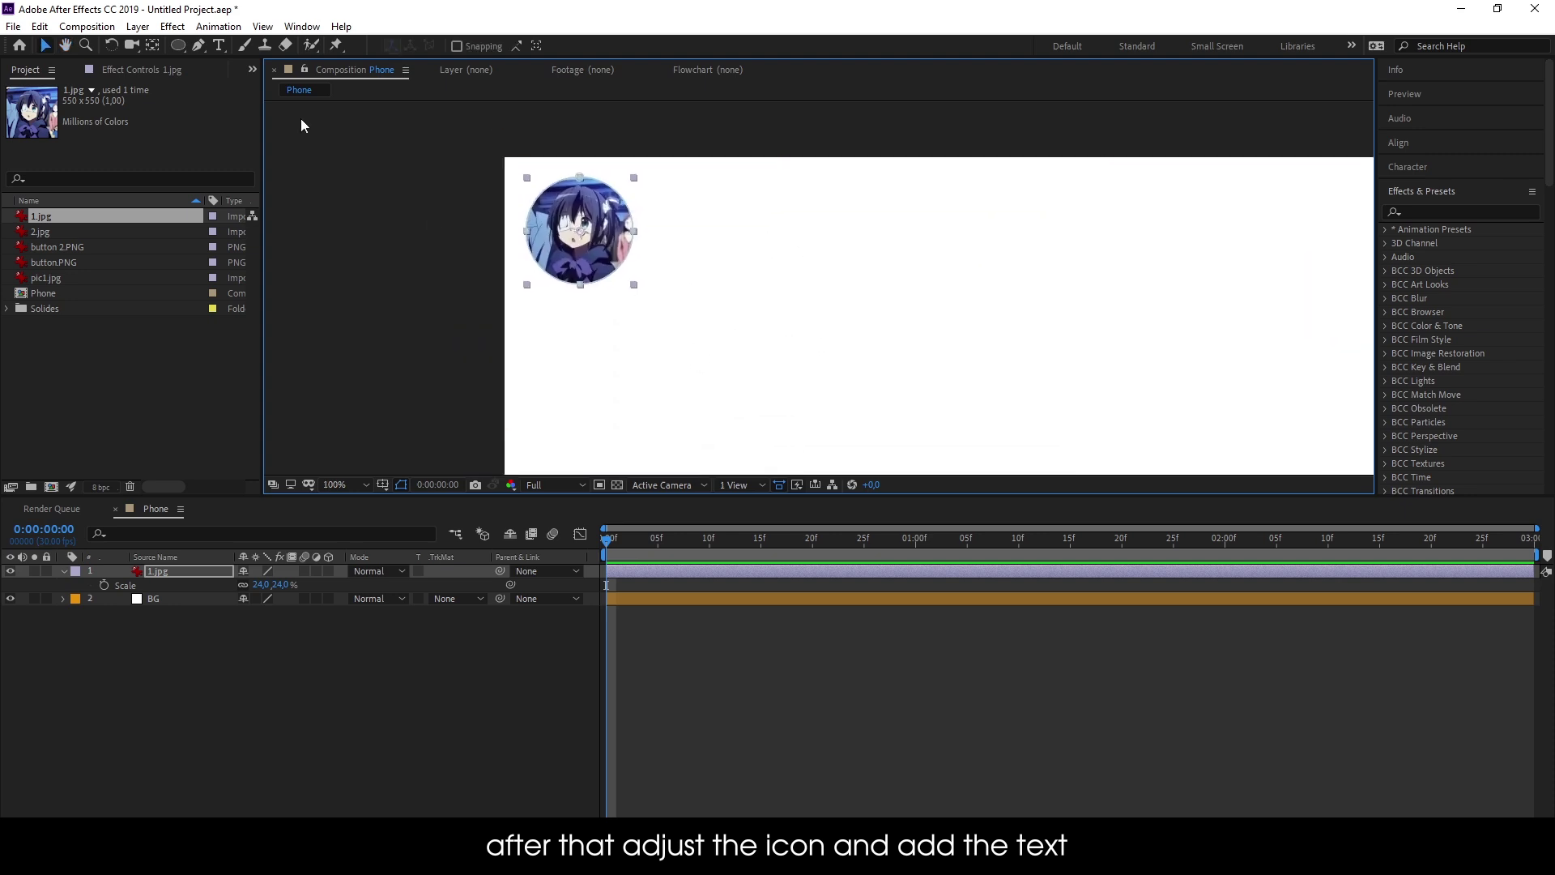
pyautogui.click(219, 45)
pyautogui.click(666, 207)
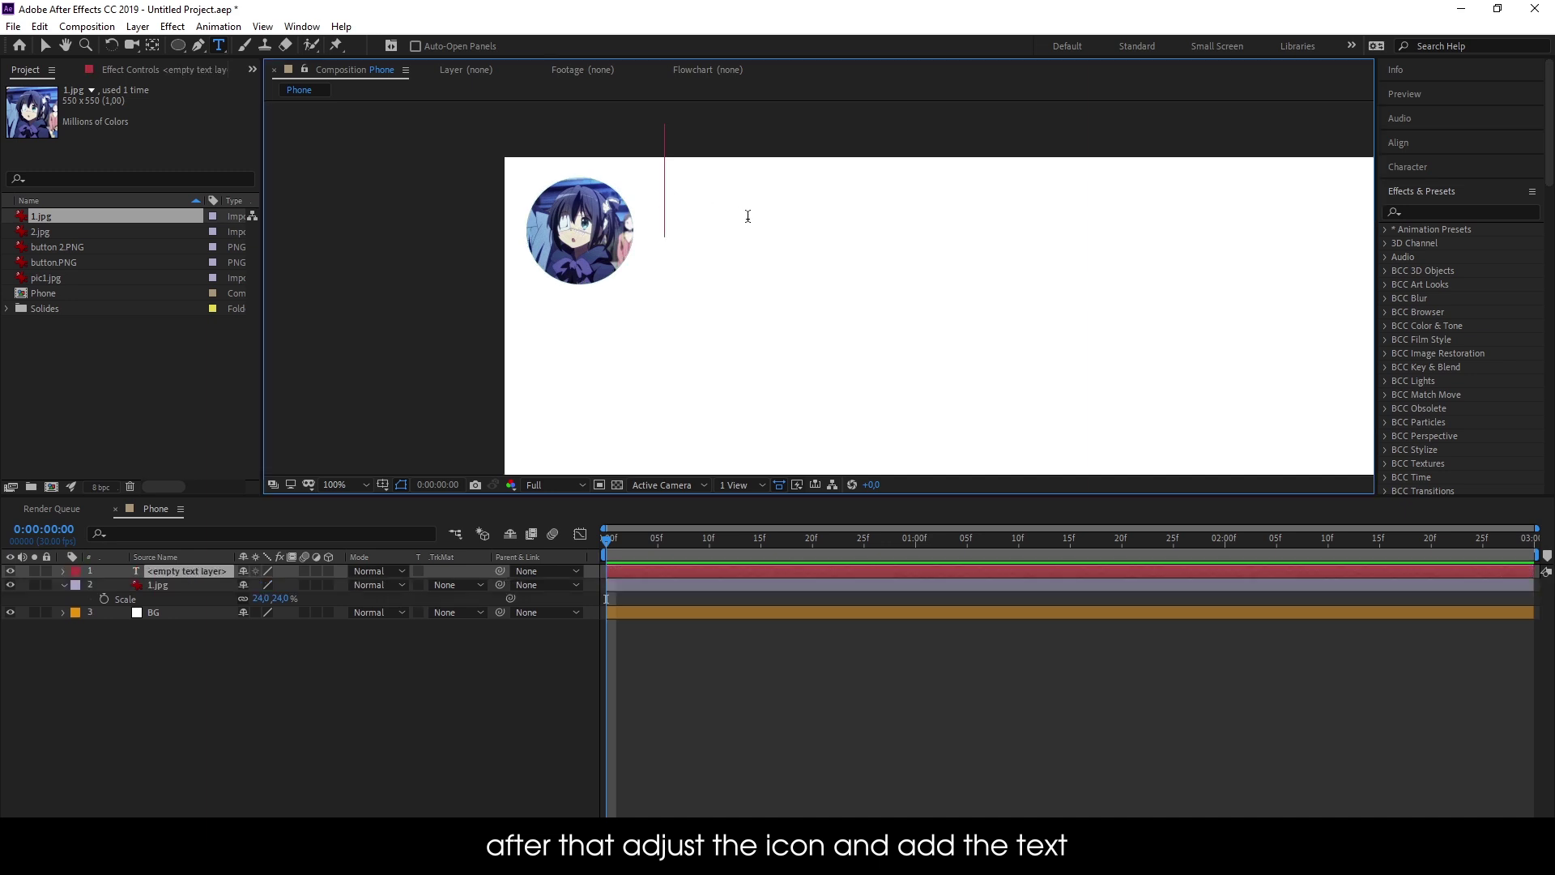
pyautogui.scroll(-5, 1452, 298)
pyautogui.scroll(-2, 1443, 303)
pyautogui.scroll(2, 1443, 303)
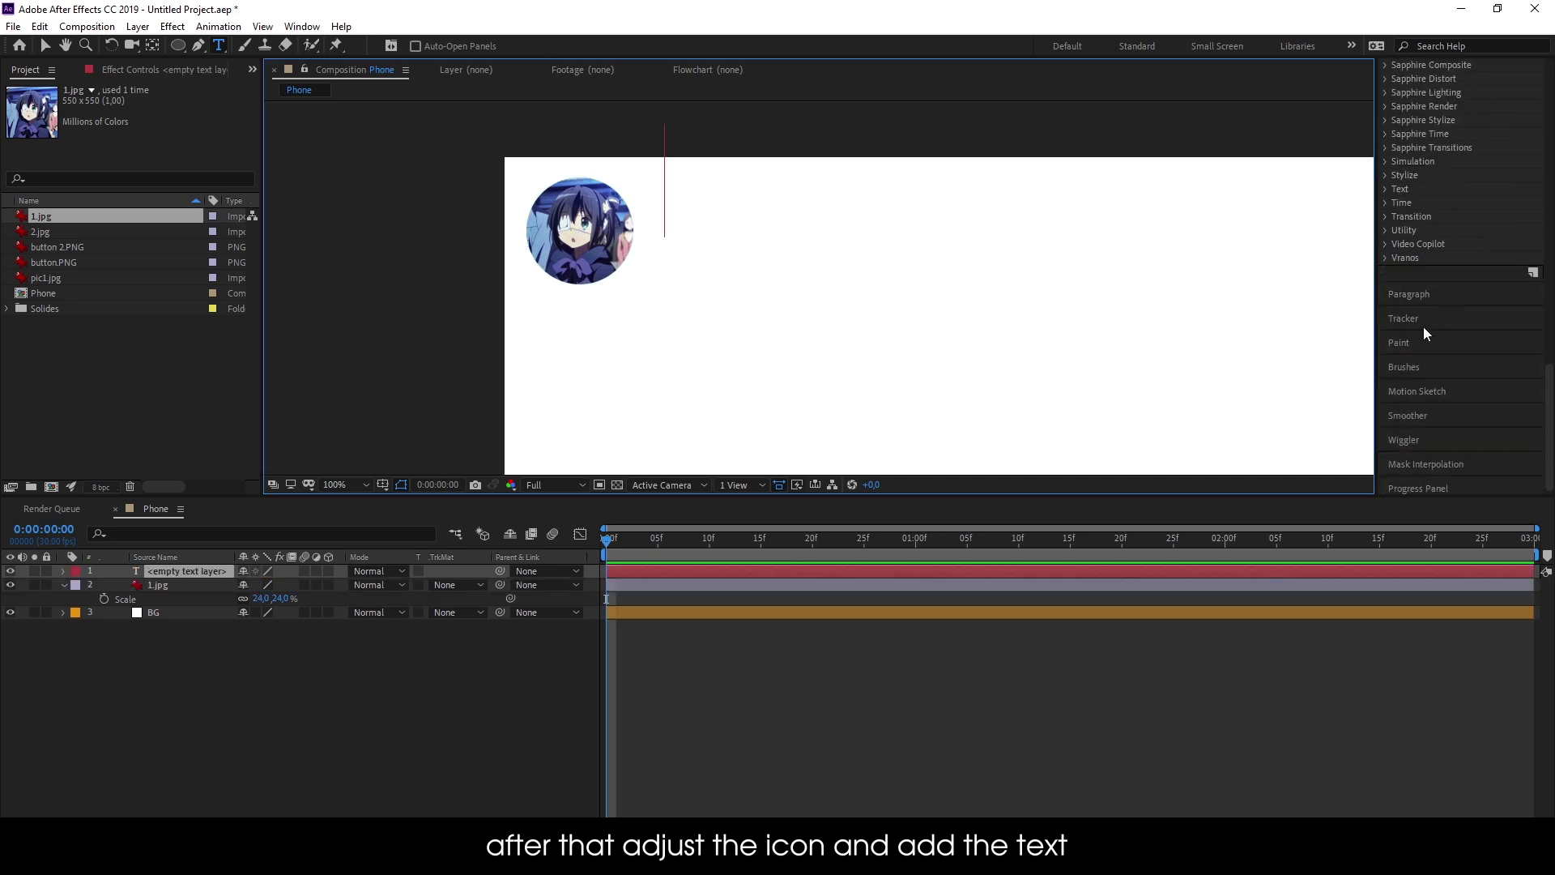
pyautogui.scroll(3, 1418, 367)
pyautogui.scroll(10, 1418, 408)
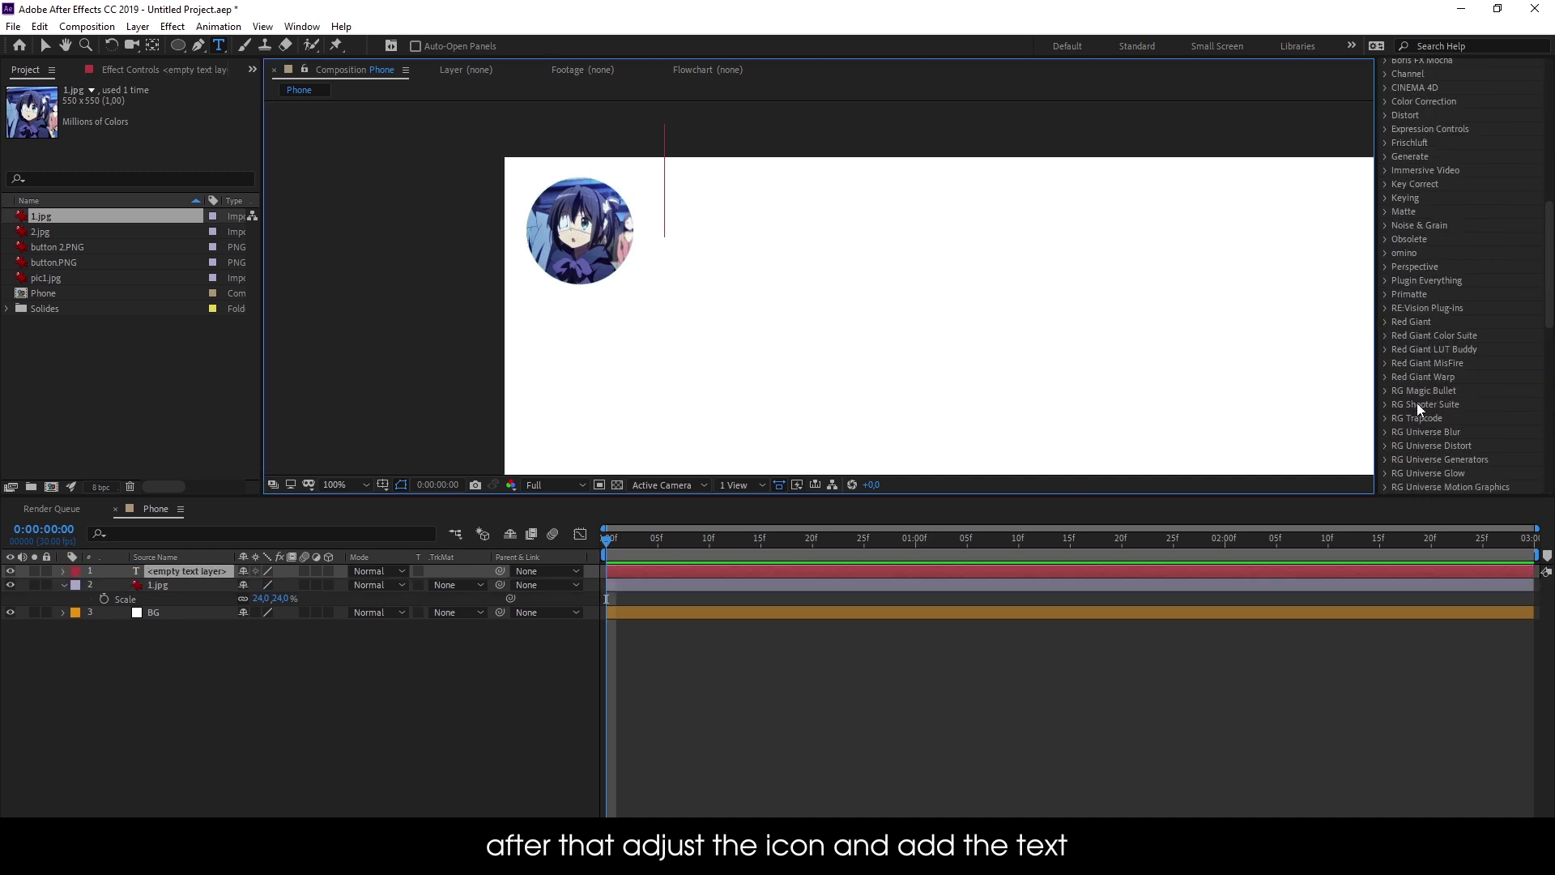
pyautogui.click(1406, 118)
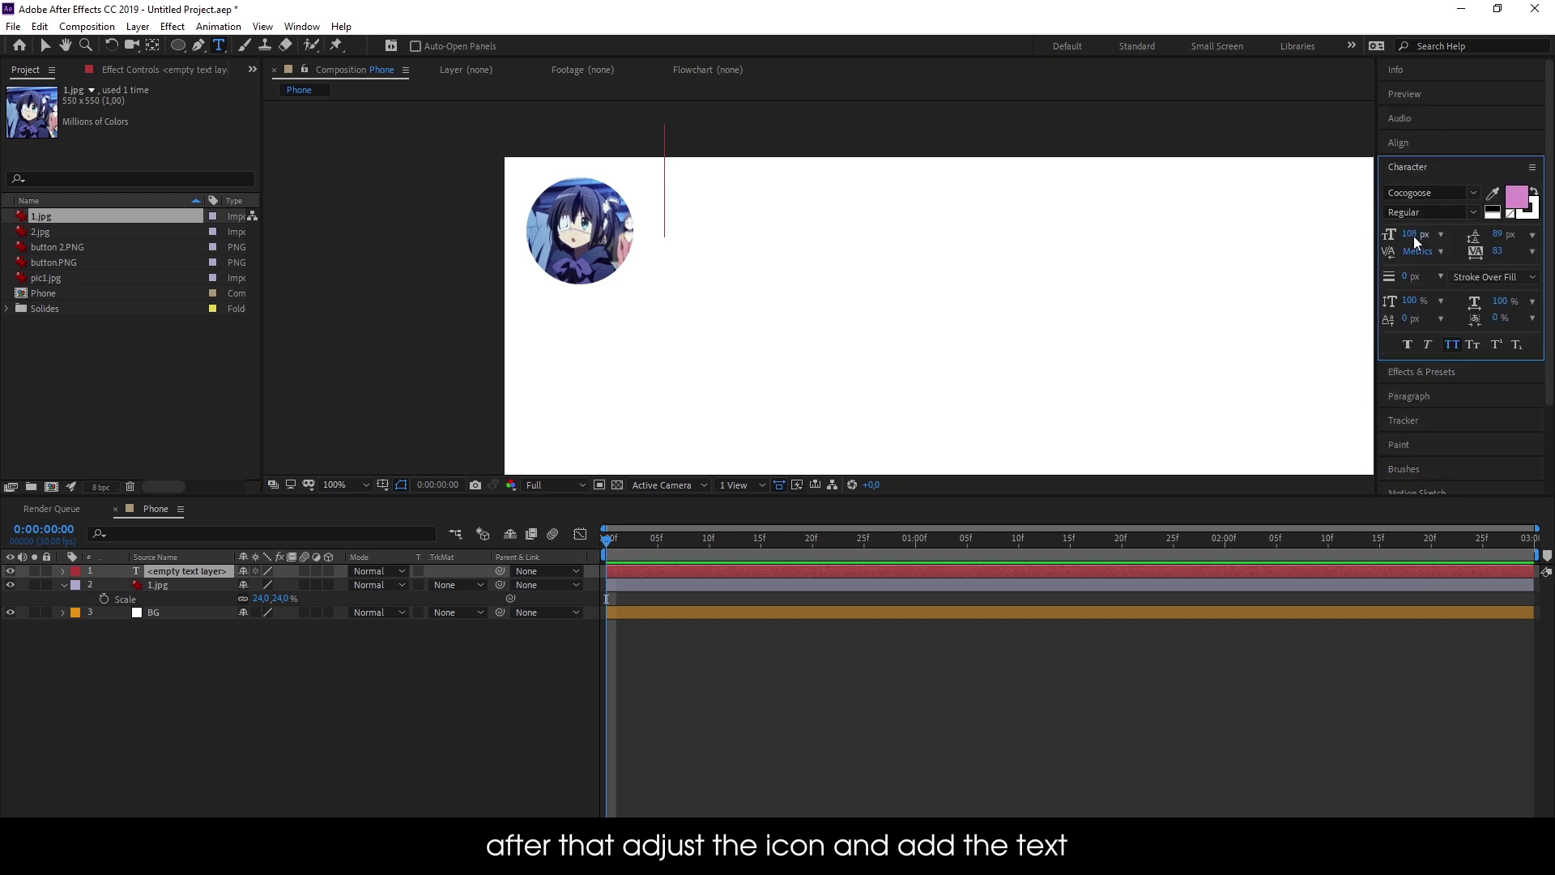
pyautogui.moveTo(1413, 235); pyautogui.dragTo(1373, 235)
pyautogui.click(1428, 191)
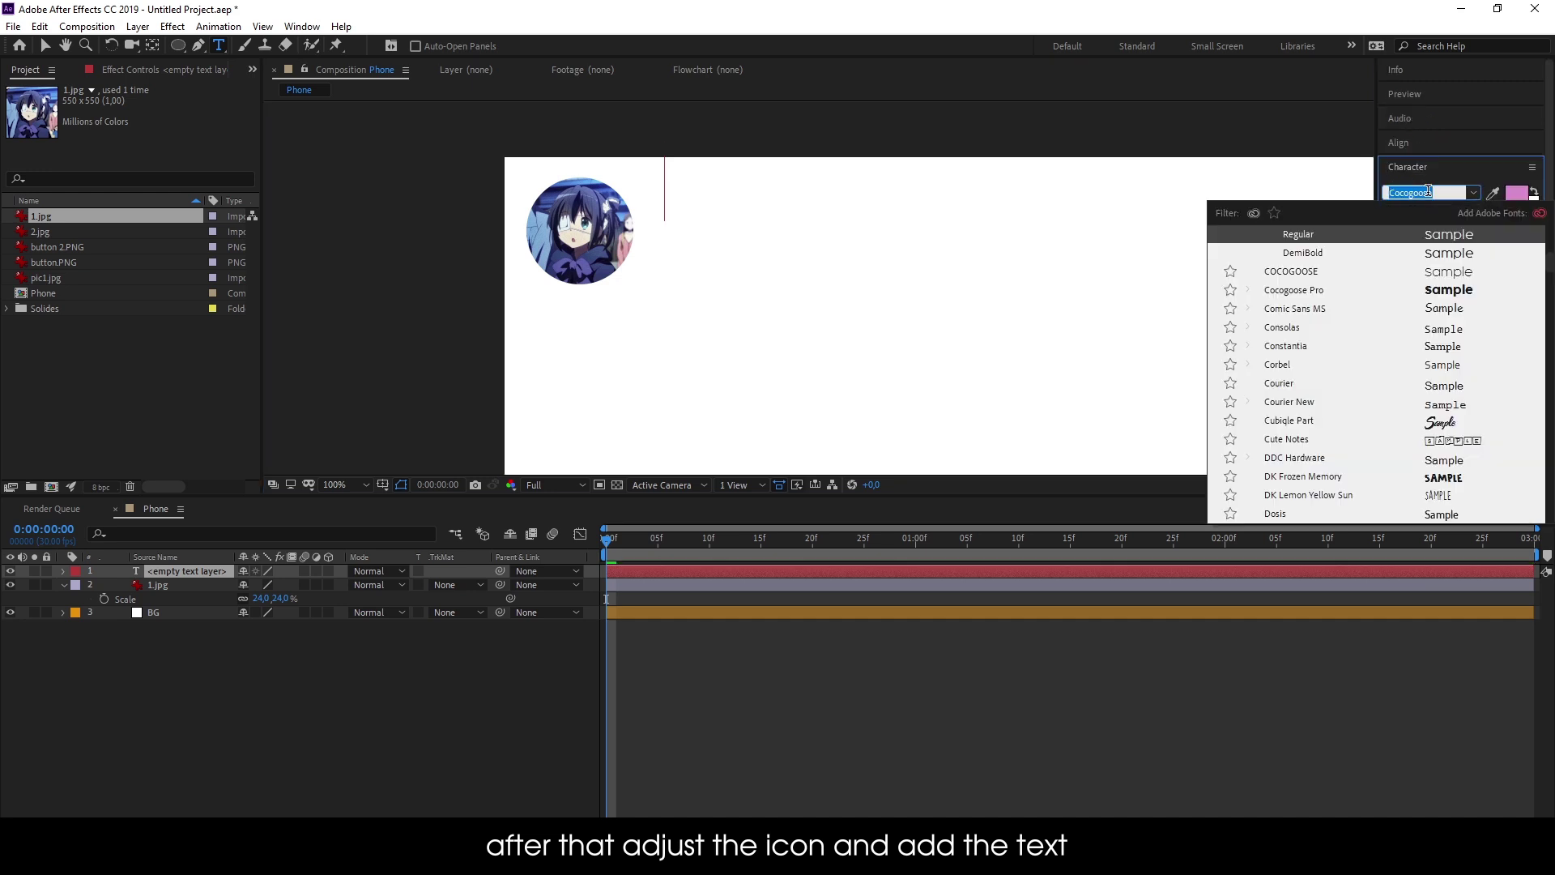
pyautogui.write('avo')
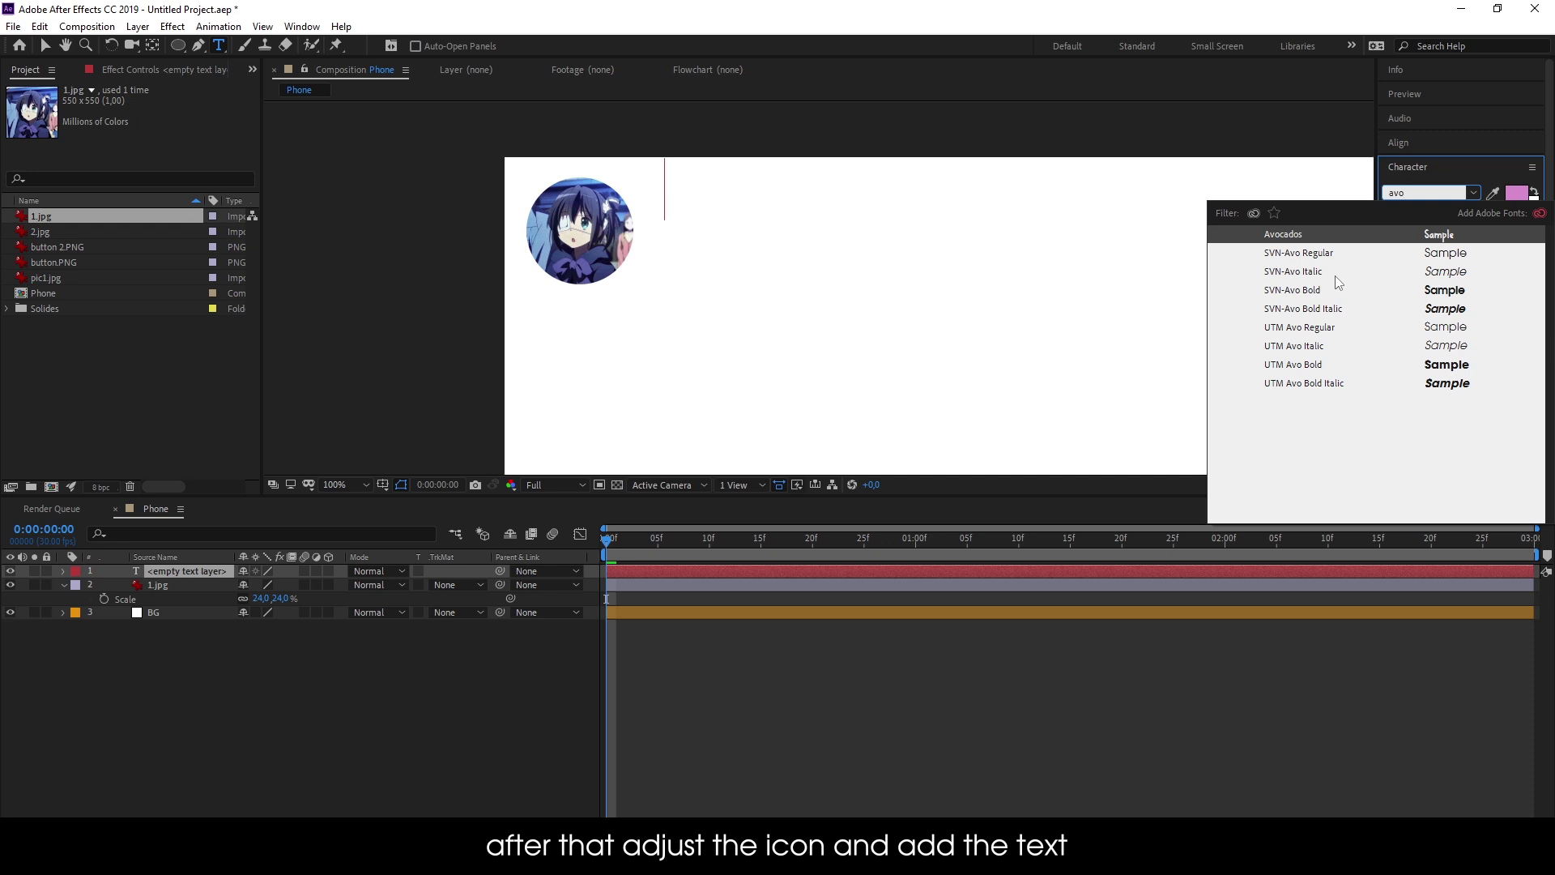
pyautogui.click(1326, 254)
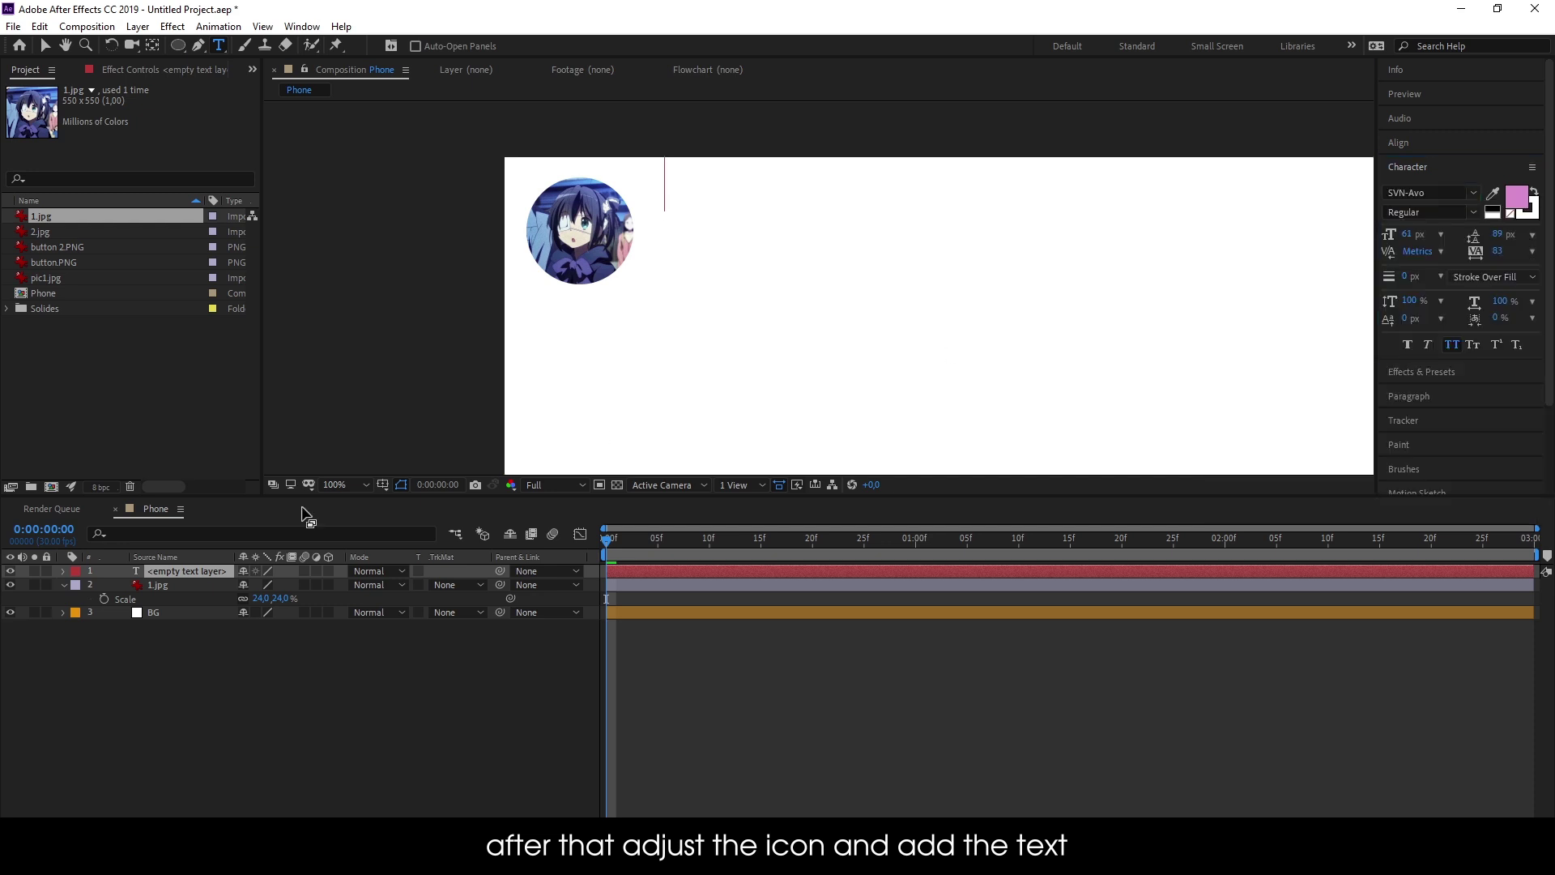
pyautogui.click(1471, 211)
pyautogui.click(1426, 268)
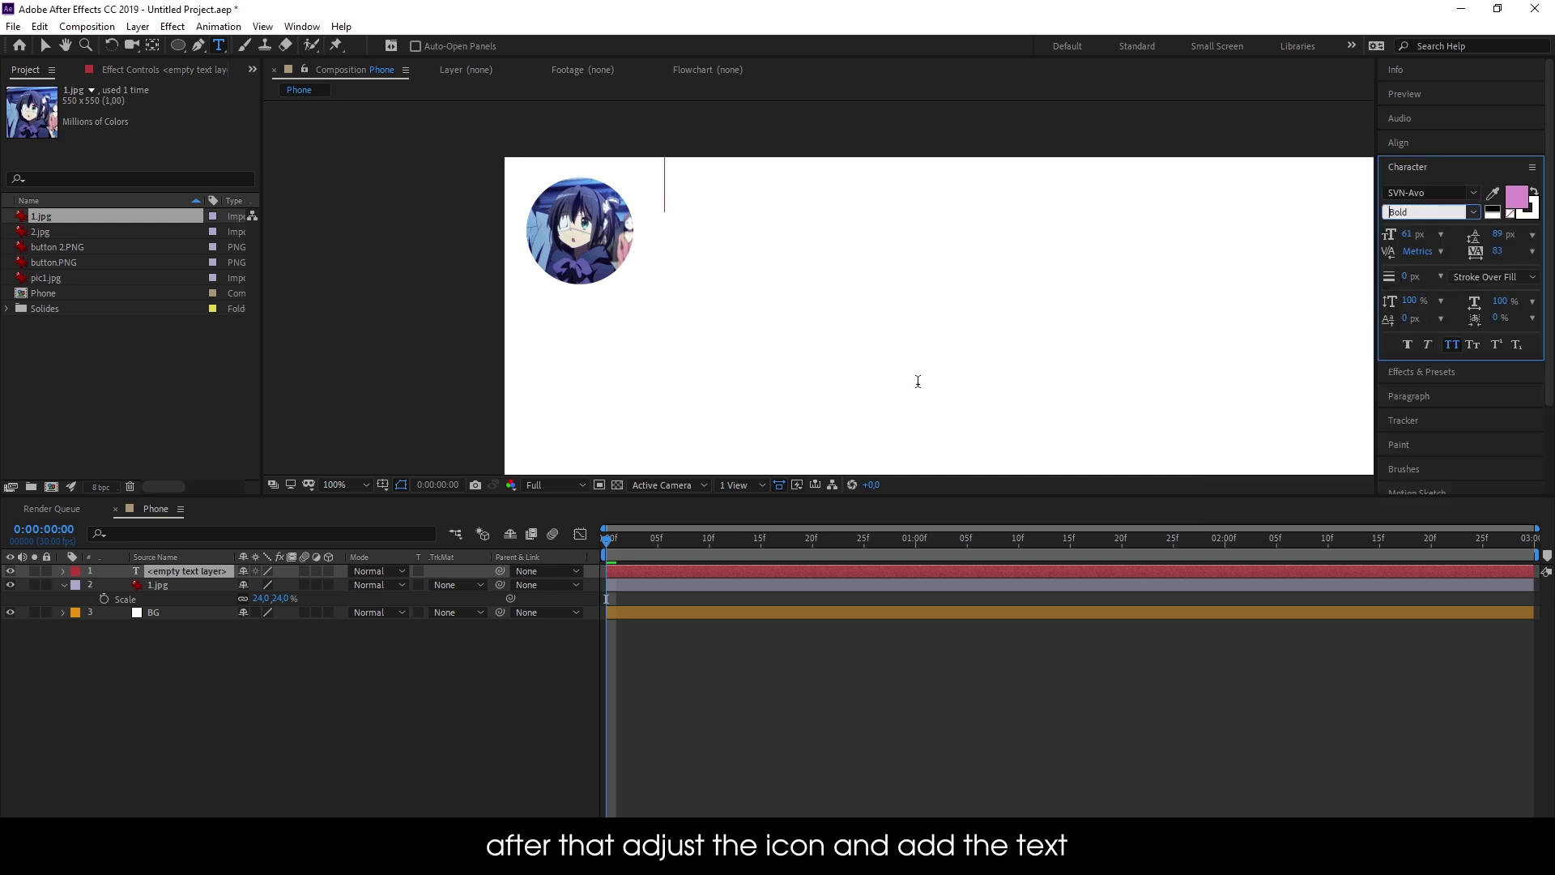
# Type the chat username as a text line beside the avatar
pyautogui.click(192, 571)
pyautogui.write('l')
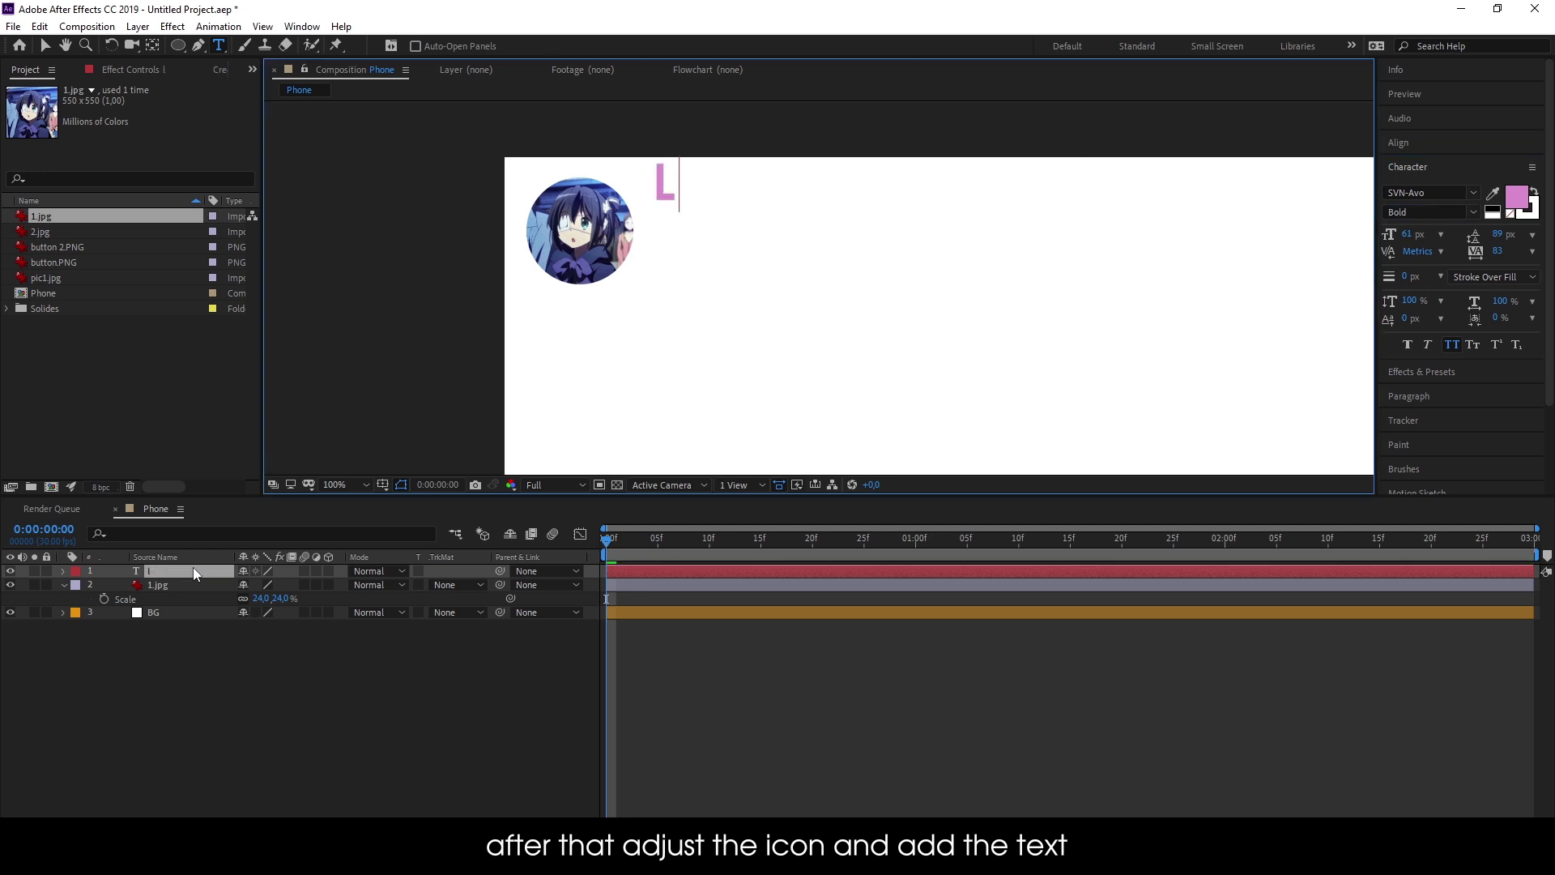
pyautogui.write('w')
pyautogui.press('BackSpace')
pyautogui.write('eily')
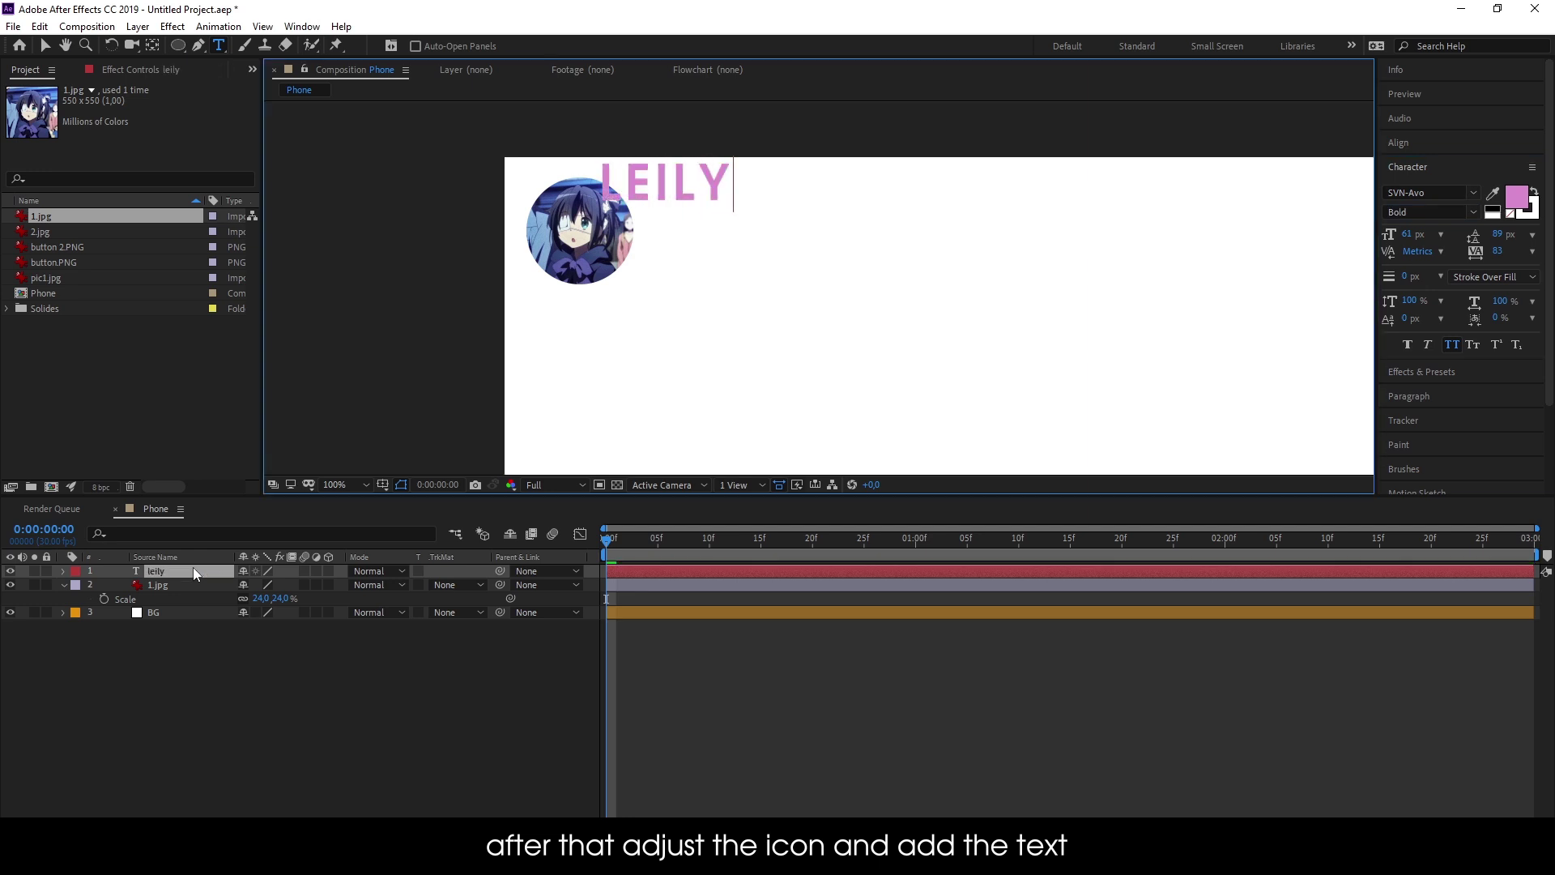
pyautogui.write('y_1')
# Make the username black, lowercase, tighter-tracked, and move it right of the avatar
pyautogui.hotkey('ctrl', 'a')
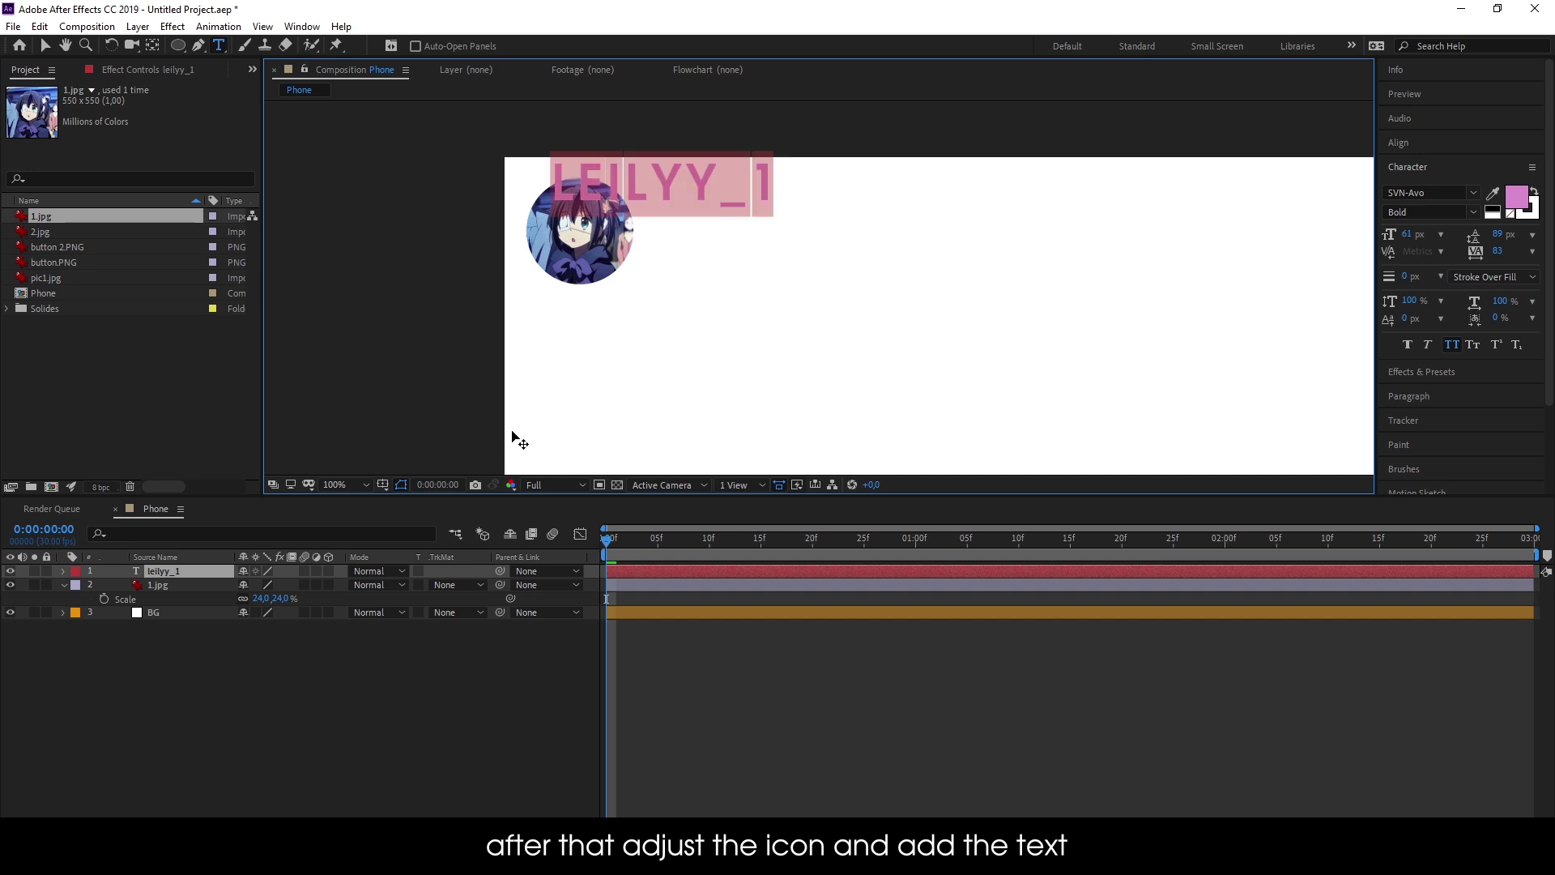
pyautogui.click(1492, 193)
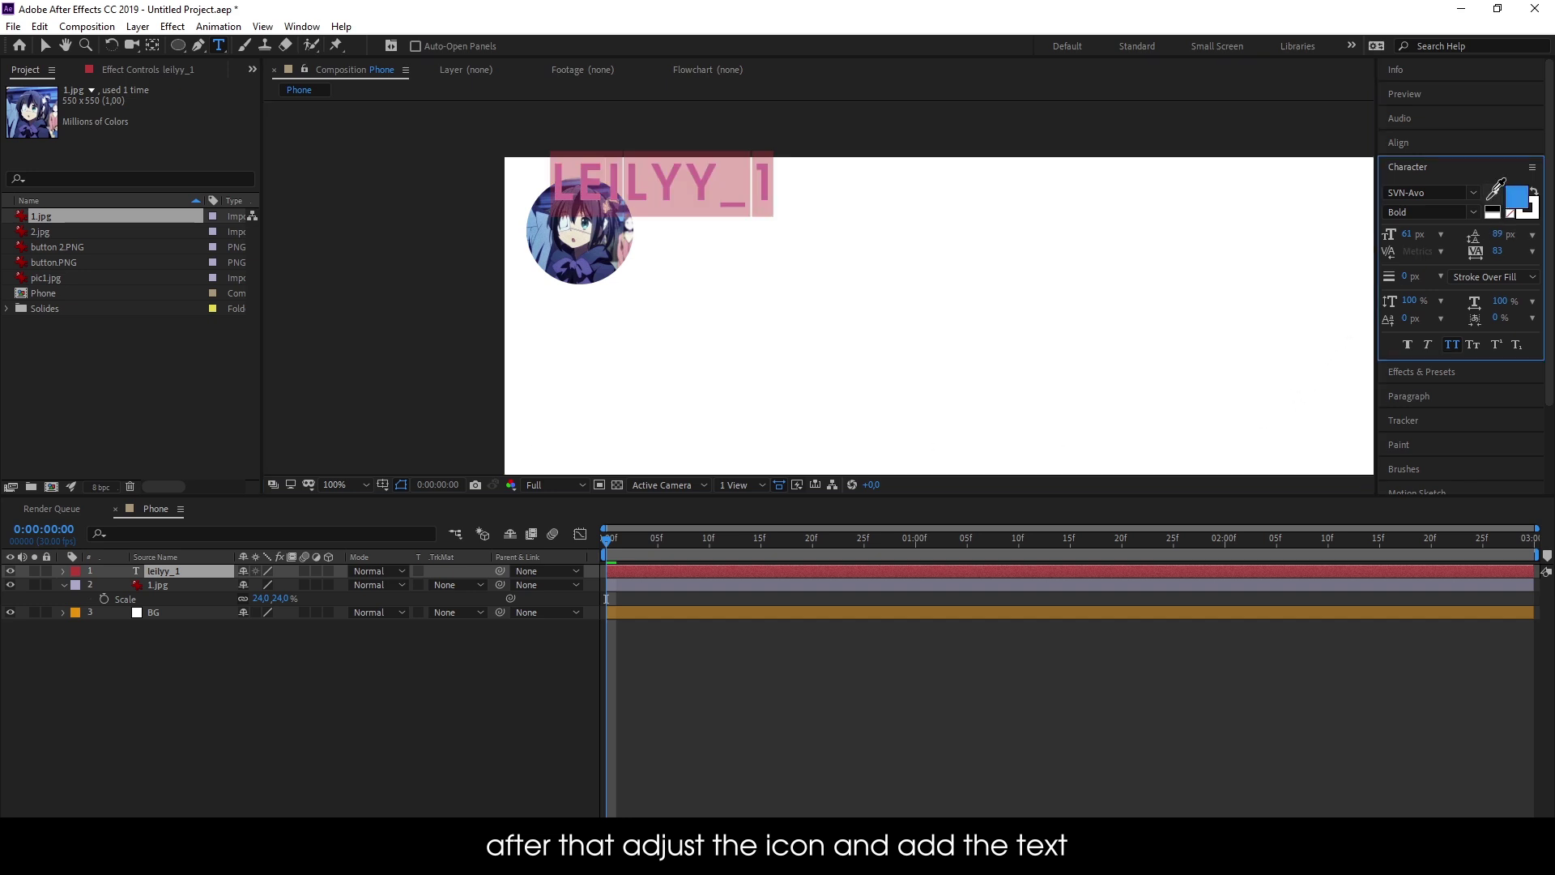
pyautogui.click(1450, 346)
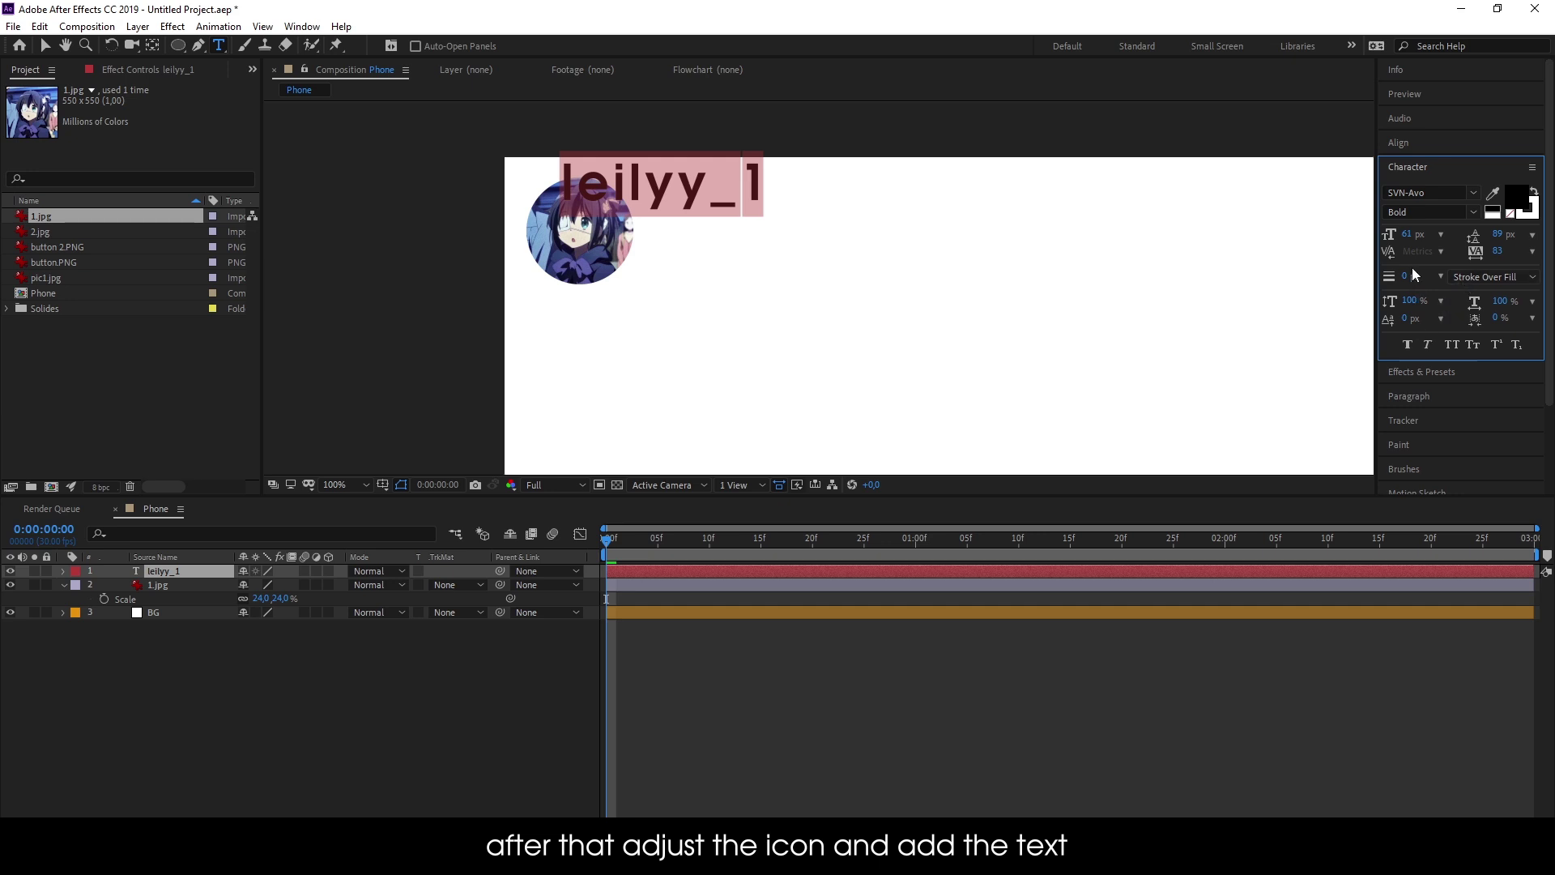
pyautogui.moveTo(1502, 254); pyautogui.dragTo(1473, 248)
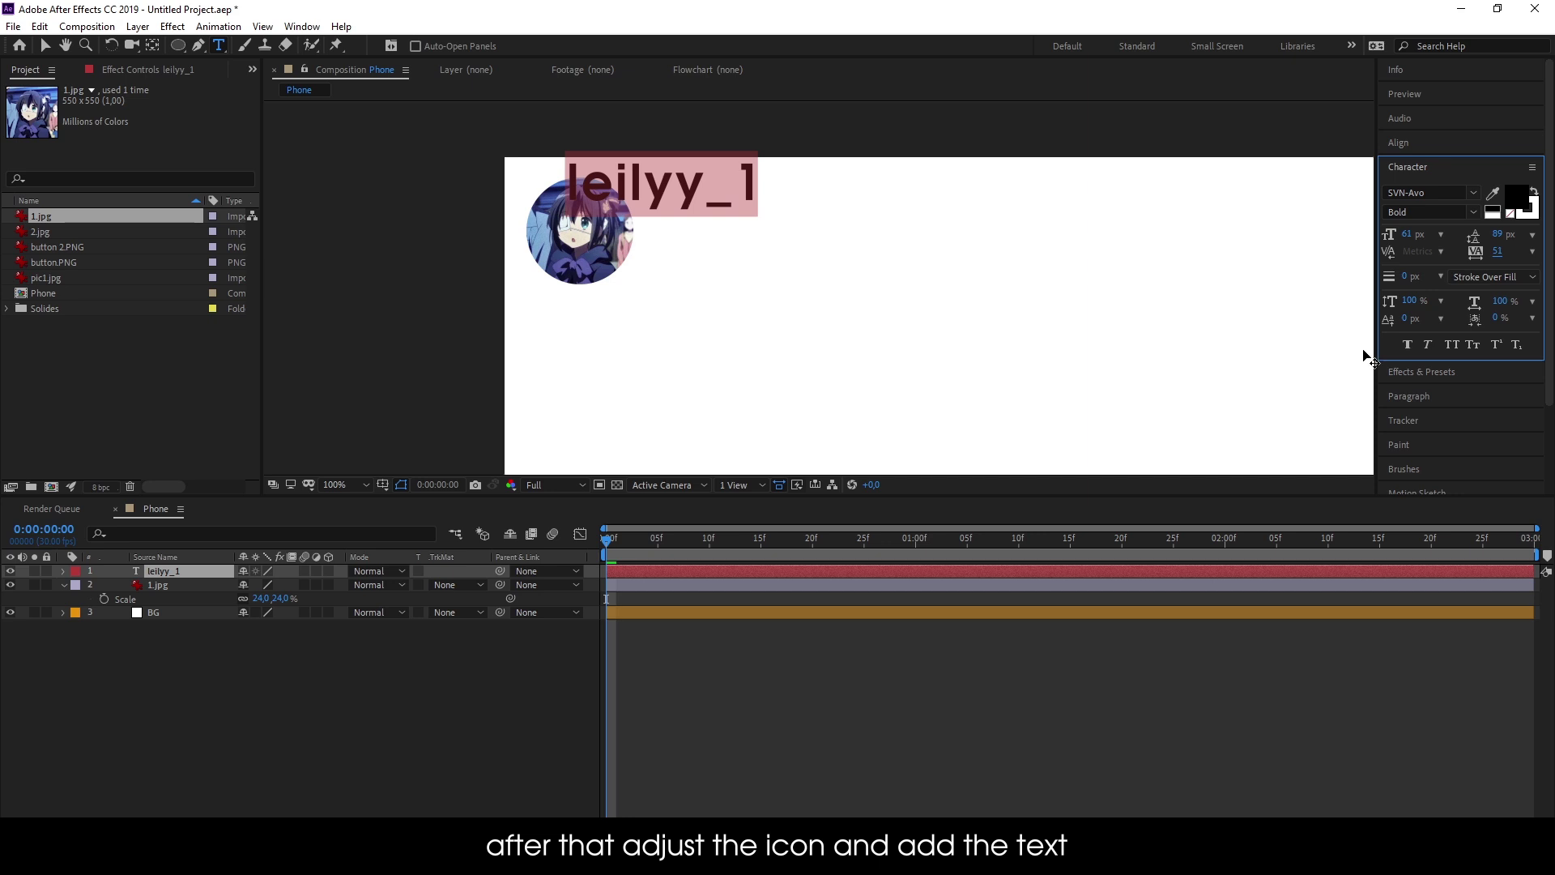
pyautogui.click(1406, 394)
pyautogui.moveTo(832, 210); pyautogui.dragTo(931, 211)
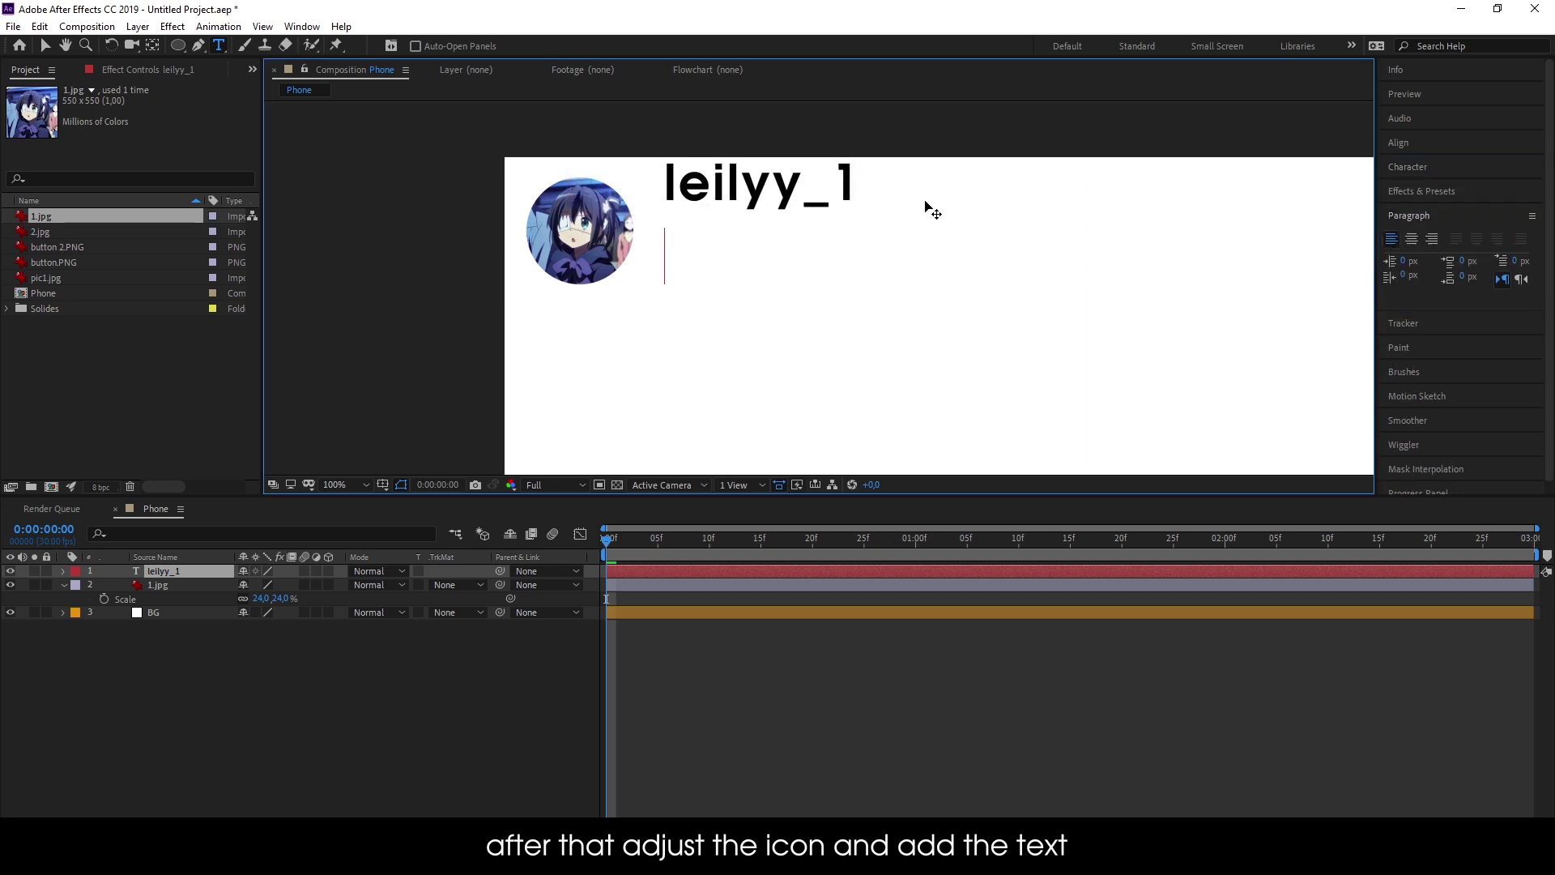
# Type 'Active Now' on a second line and change its font weight
pyautogui.write('acti')
pyautogui.press('BackSpace')
pyautogui.press('BackSpace')
pyautogui.press('BackSpace')
pyautogui.write('tive')
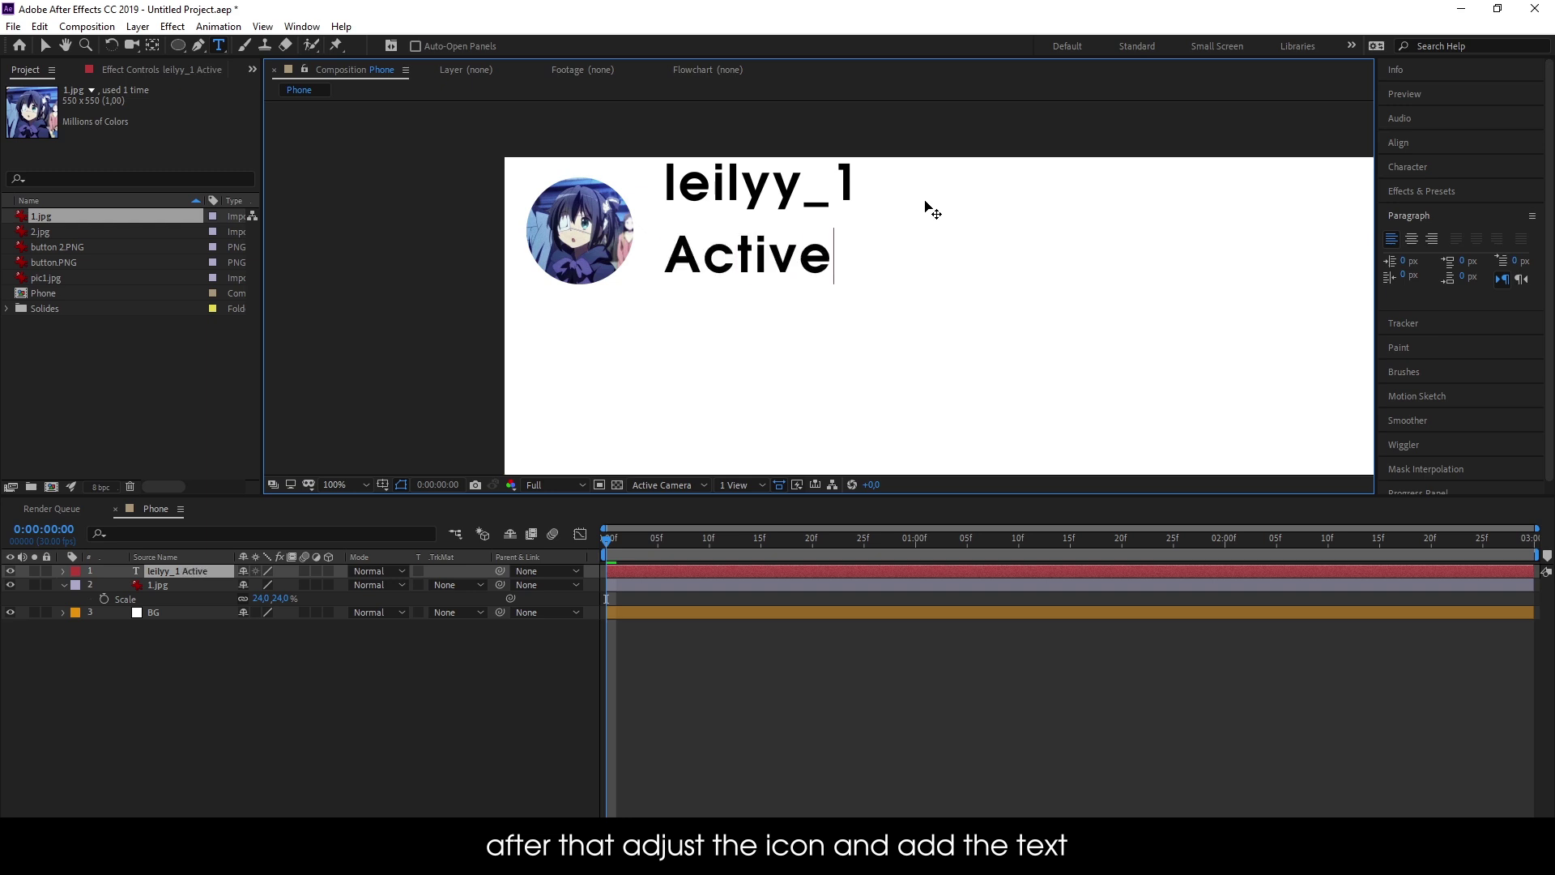
pyautogui.write(' Now')
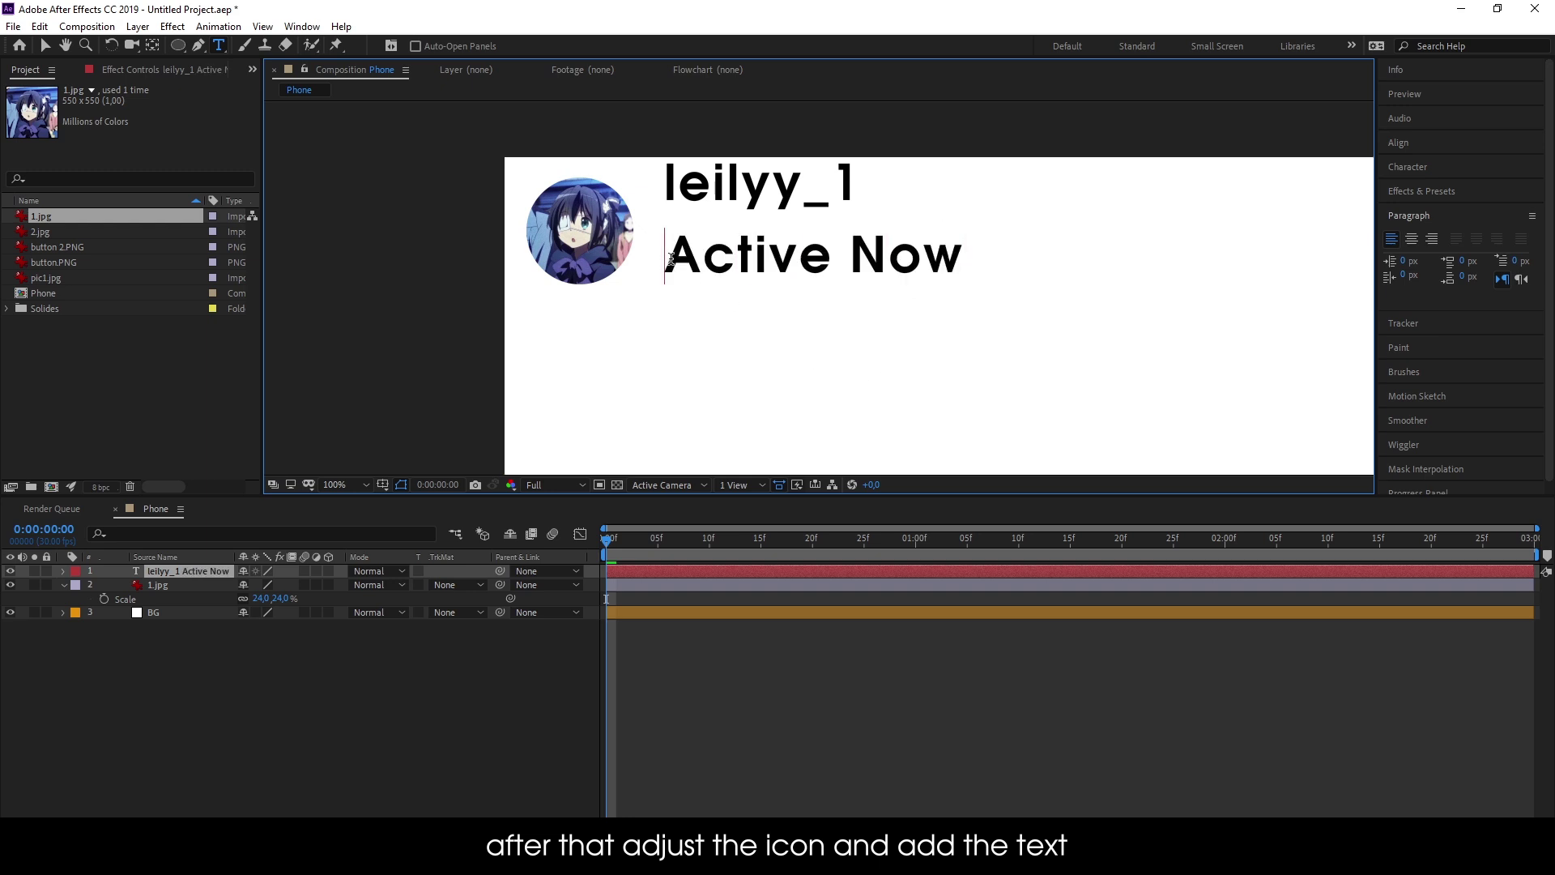
pyautogui.moveTo(672, 258); pyautogui.dragTo(976, 247)
pyautogui.click(1431, 171)
pyautogui.click(1474, 212)
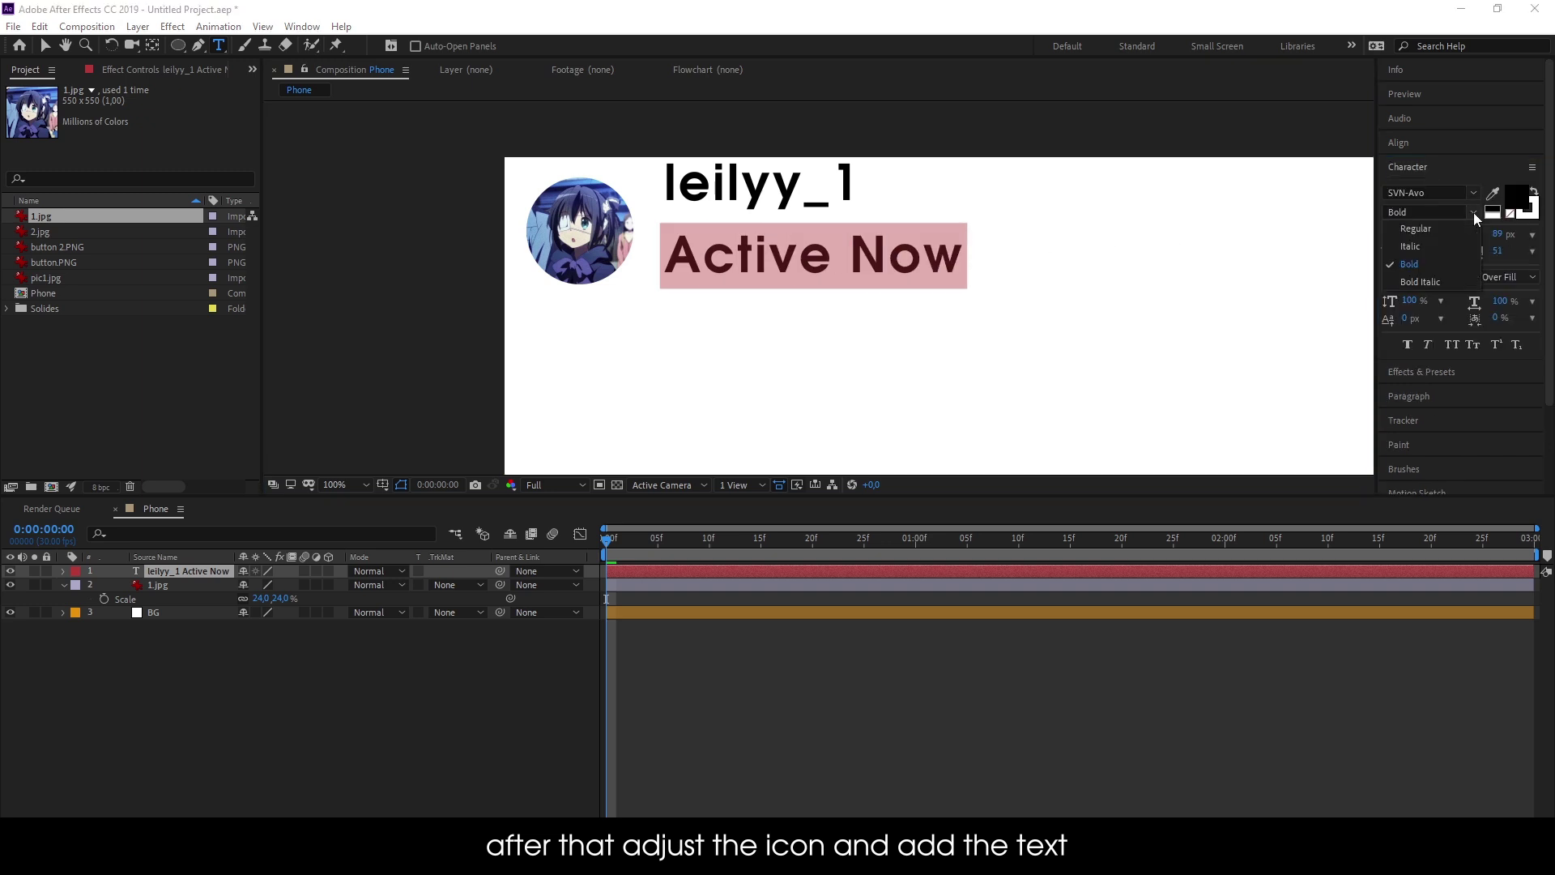
pyautogui.click(1446, 229)
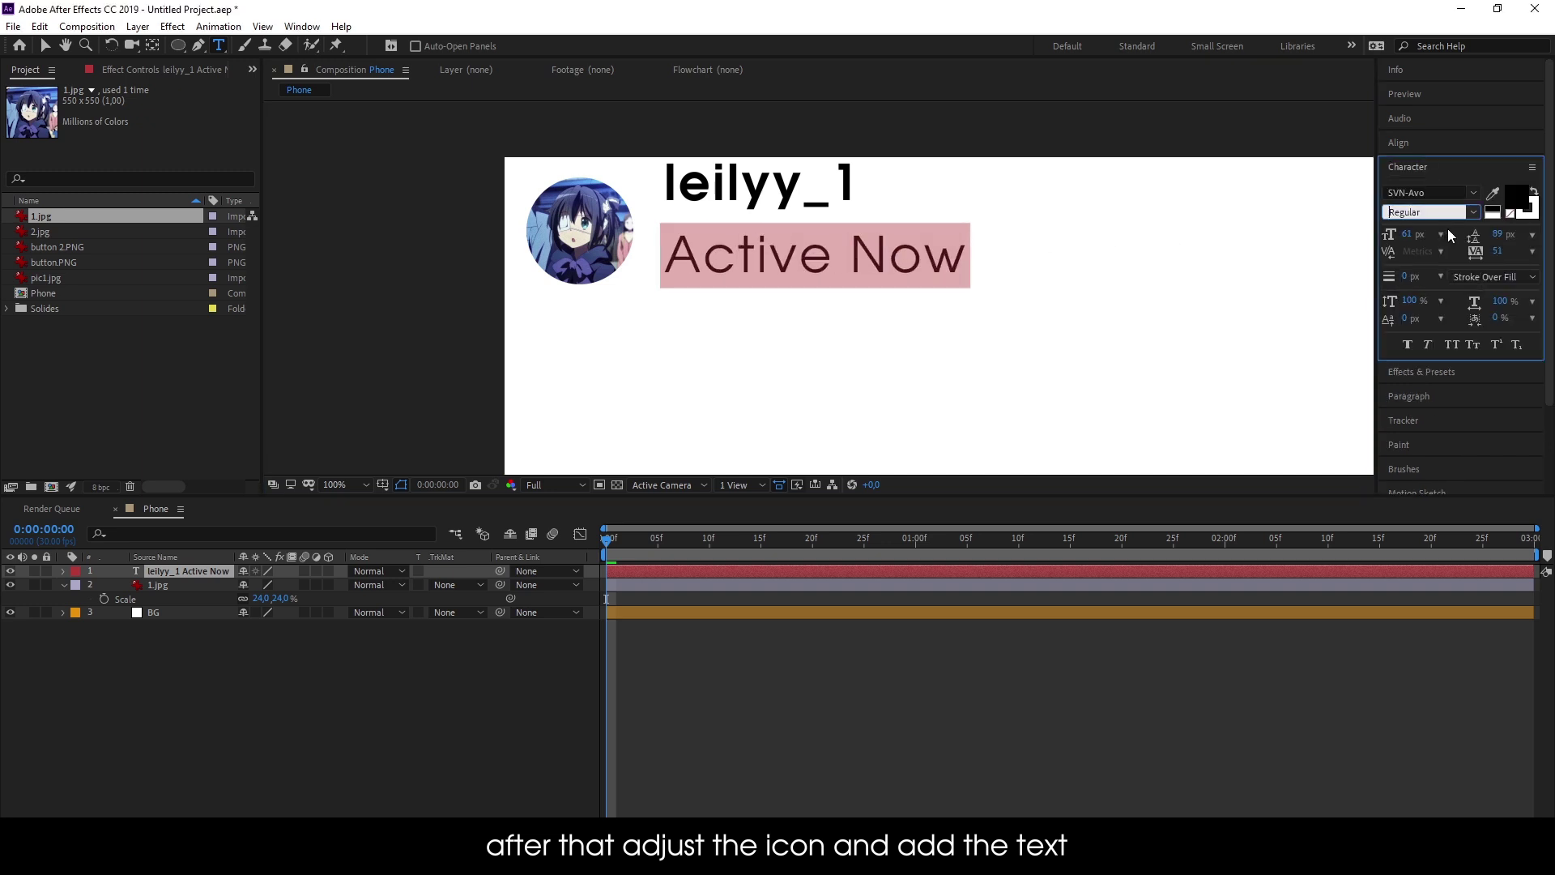
pyautogui.click(1516, 194)
pyautogui.press('Escape')
# Set the username line to Roboto Medium and 'Active Now' to Roboto Thin
pyautogui.moveTo(660, 183); pyautogui.dragTo(1357, 174)
pyautogui.click(1417, 191)
pyautogui.write('robo')
pyautogui.press('Down')
pyautogui.press('Down')
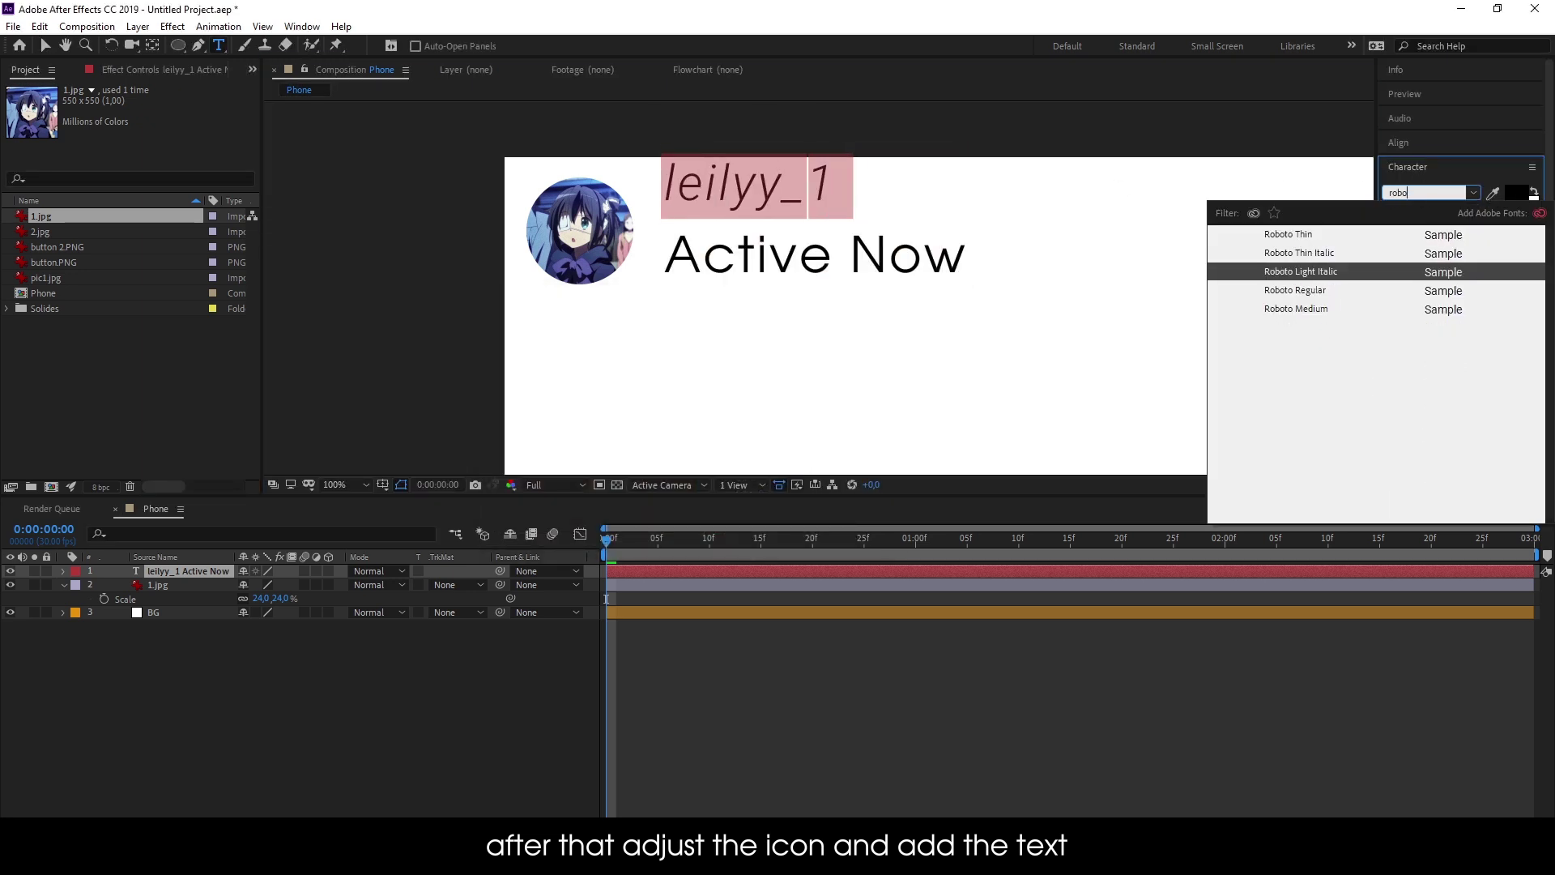
pyautogui.press('Down')
pyautogui.press('Down')
pyautogui.press('Return')
pyautogui.moveTo(662, 256); pyautogui.dragTo(939, 258)
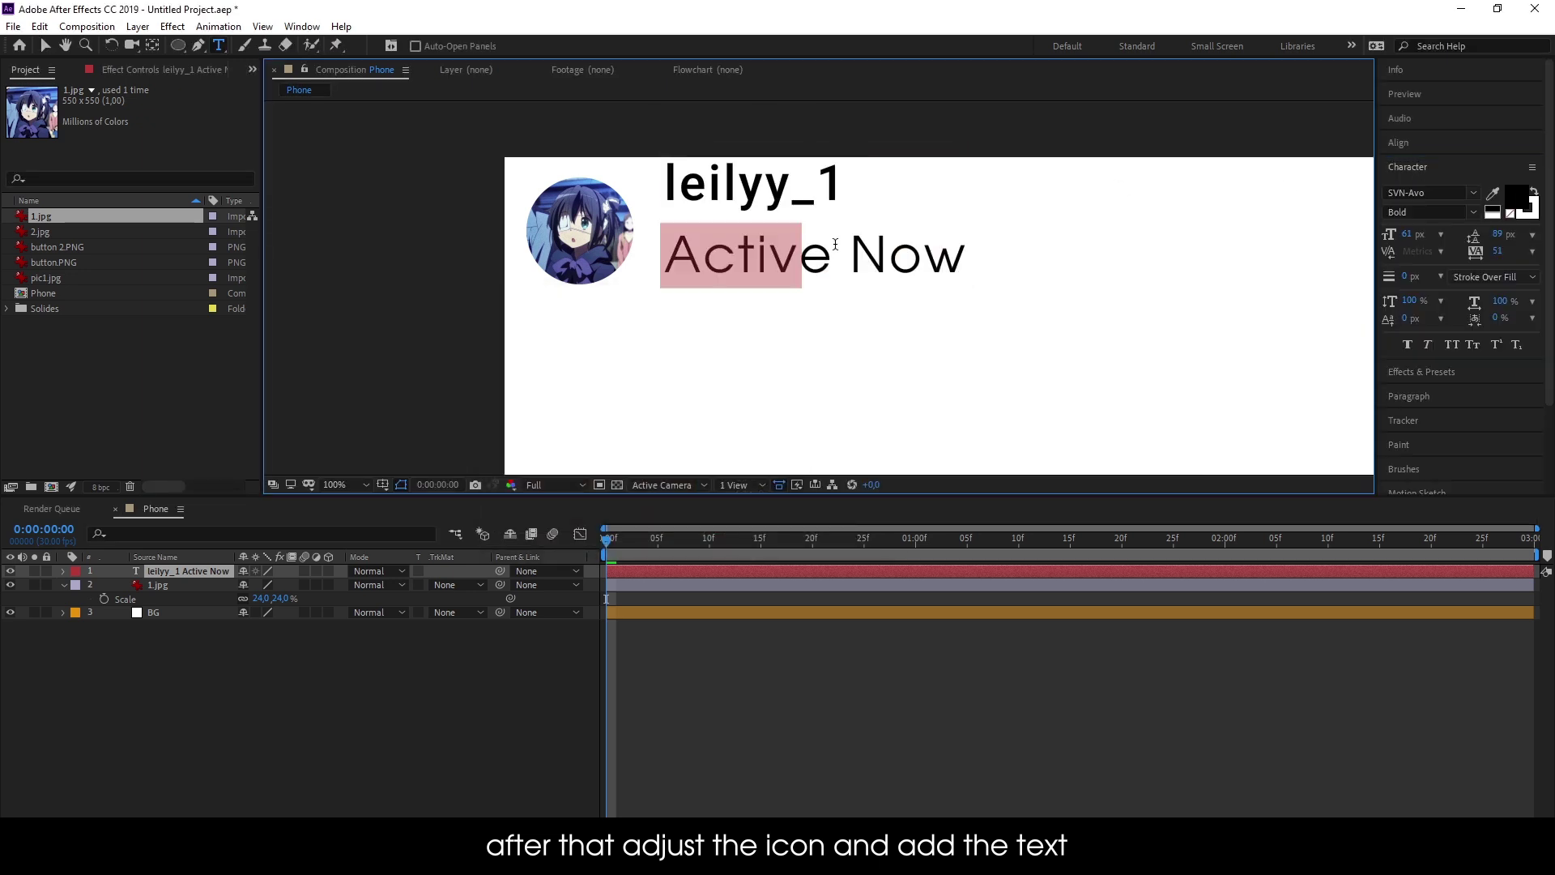
pyautogui.click(1418, 192)
pyautogui.write('roboto')
pyautogui.click(1308, 291)
pyautogui.click(1471, 213)
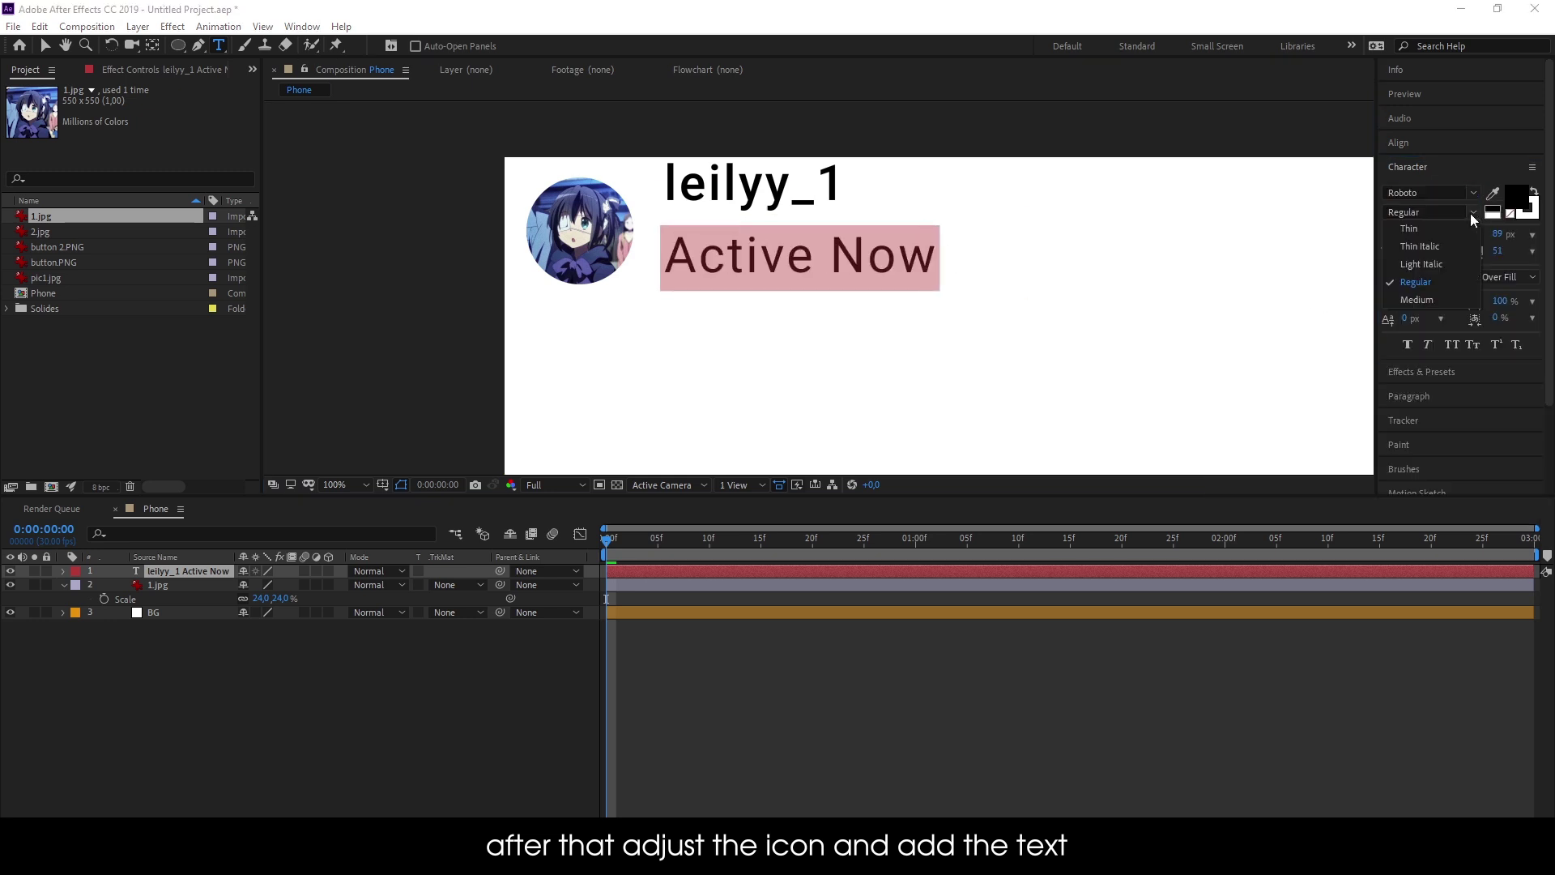
pyautogui.click(1400, 230)
# Reduce line spacing to 74 px and colour 'Active Now' dark grey #2B2B2B
pyautogui.click(678, 239)
pyautogui.hotkey('ctrl', 'a')
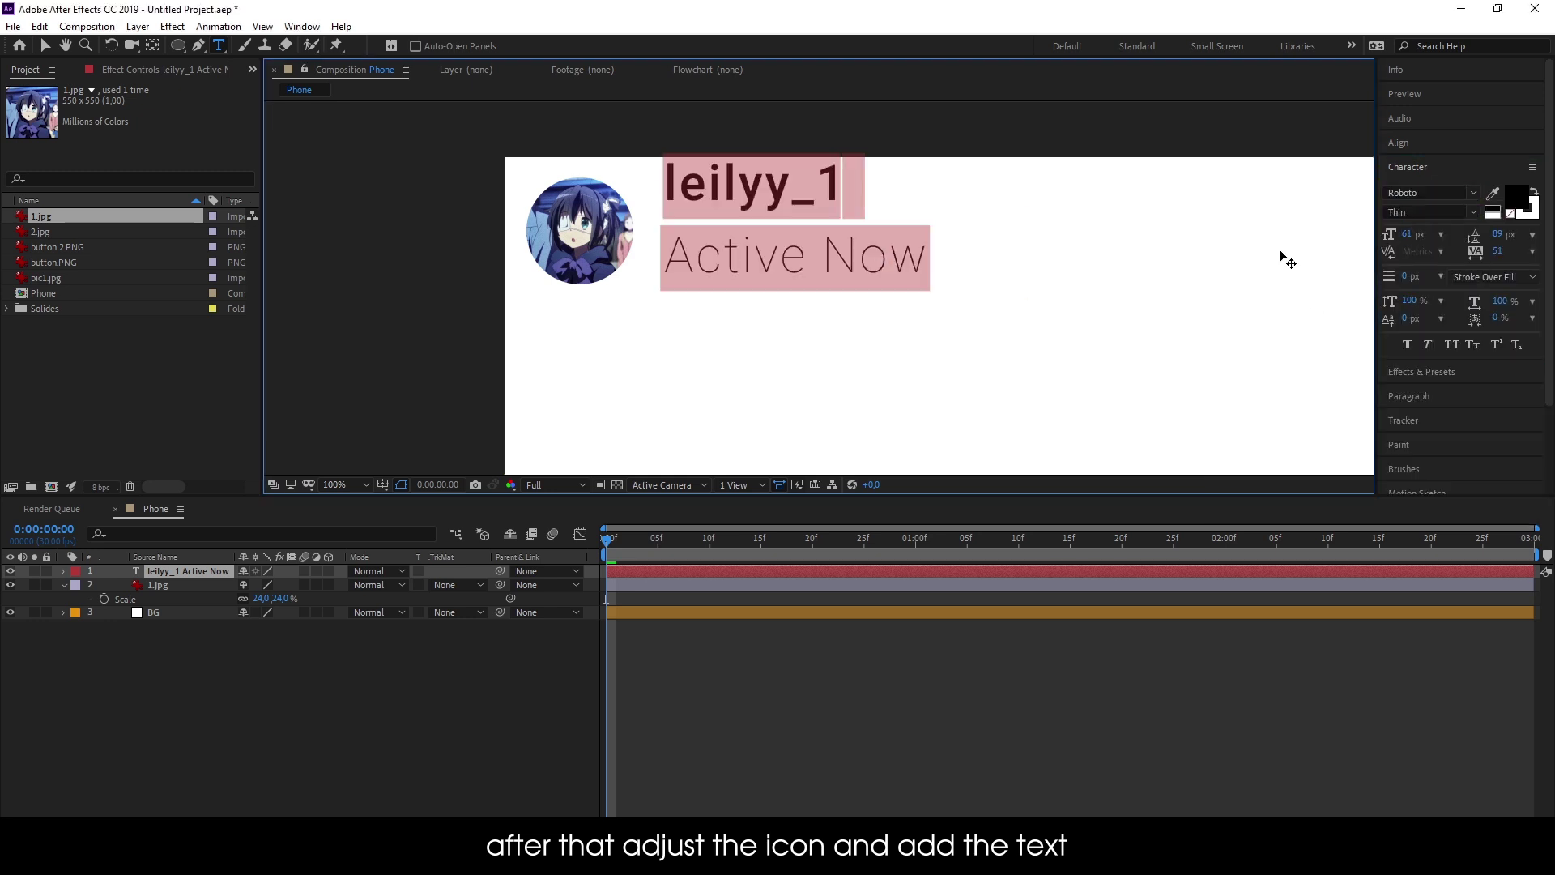
pyautogui.moveTo(1505, 240); pyautogui.dragTo(1377, 228)
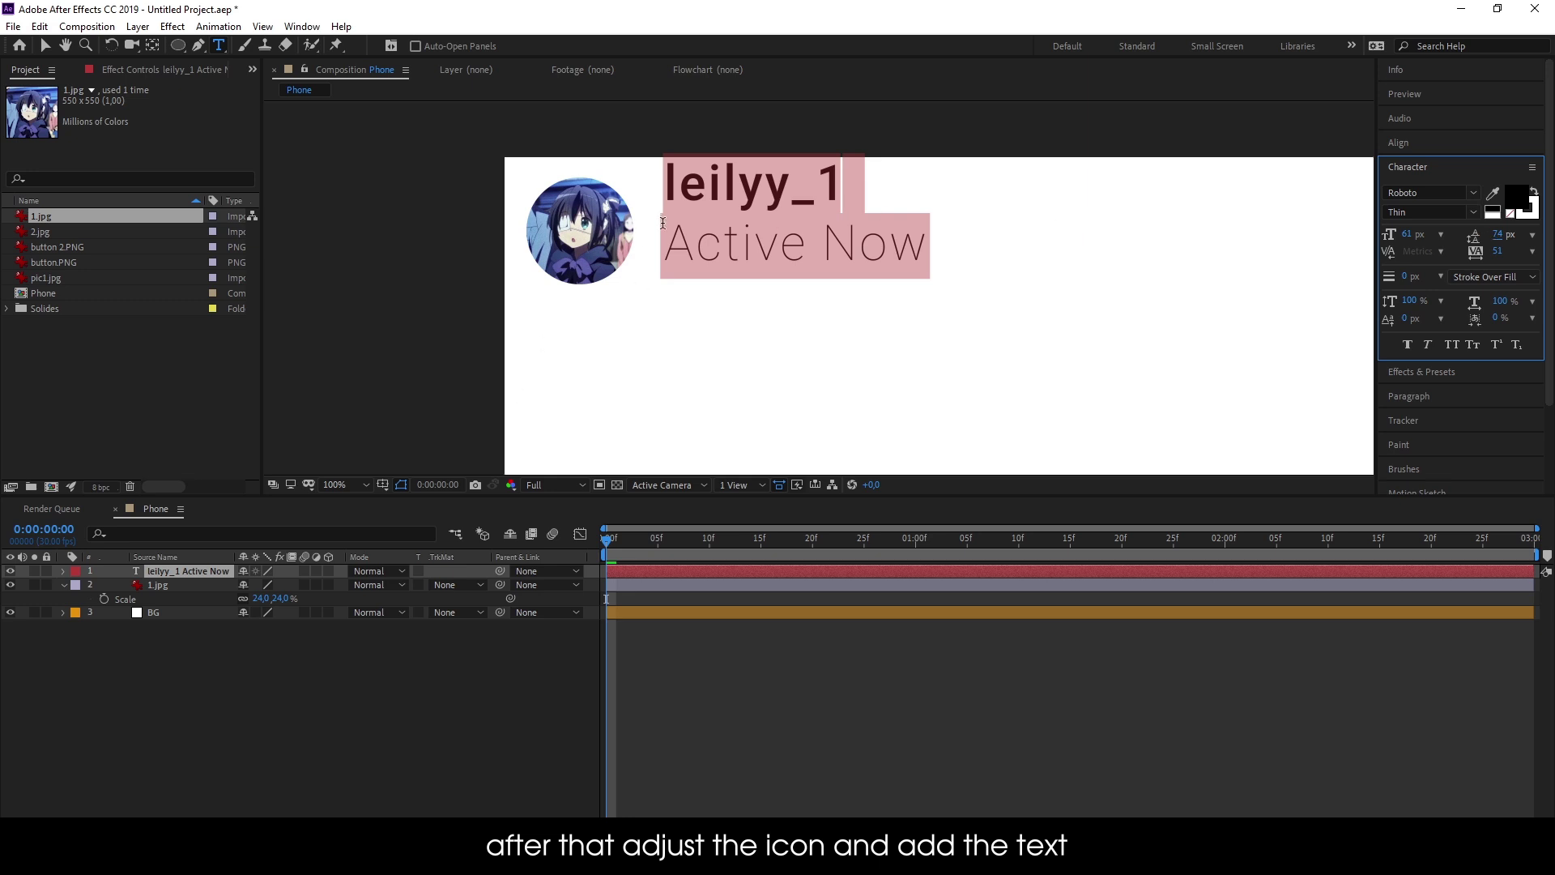
pyautogui.click(201, 574)
pyautogui.tripleClick(729, 243)
pyautogui.click(1515, 199)
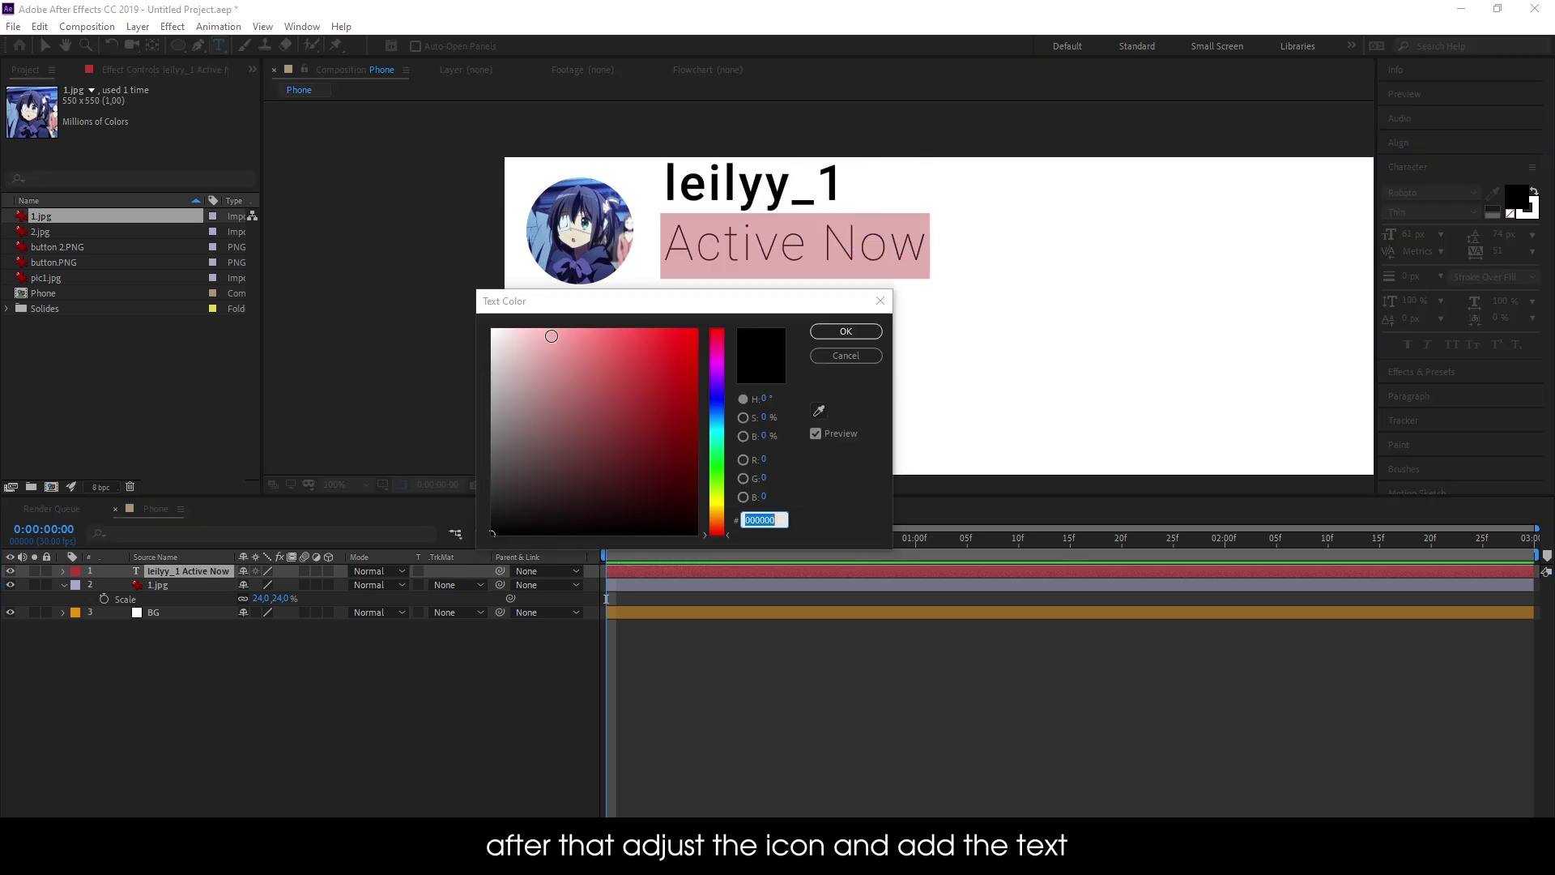
pyautogui.moveTo(444, 480); pyautogui.dragTo(430, 496)
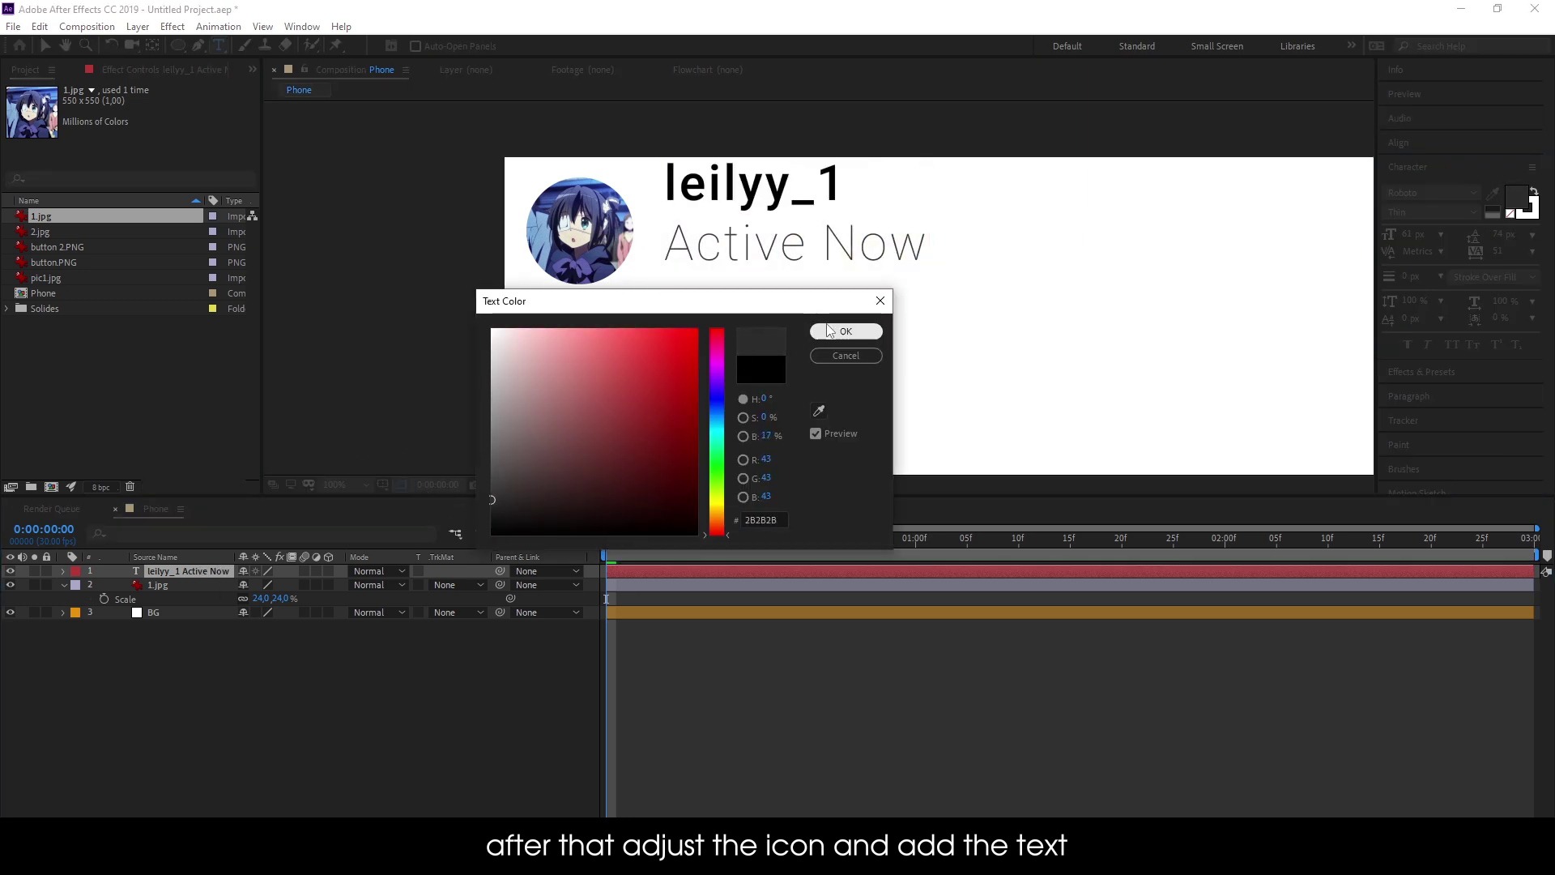
pyautogui.click(845, 331)
# Scale the text layer to 74% and position it right beside the avatar
pyautogui.click(186, 571)
pyautogui.press('s')
pyautogui.moveTo(269, 586); pyautogui.dragTo(249, 587)
pyautogui.press('v')
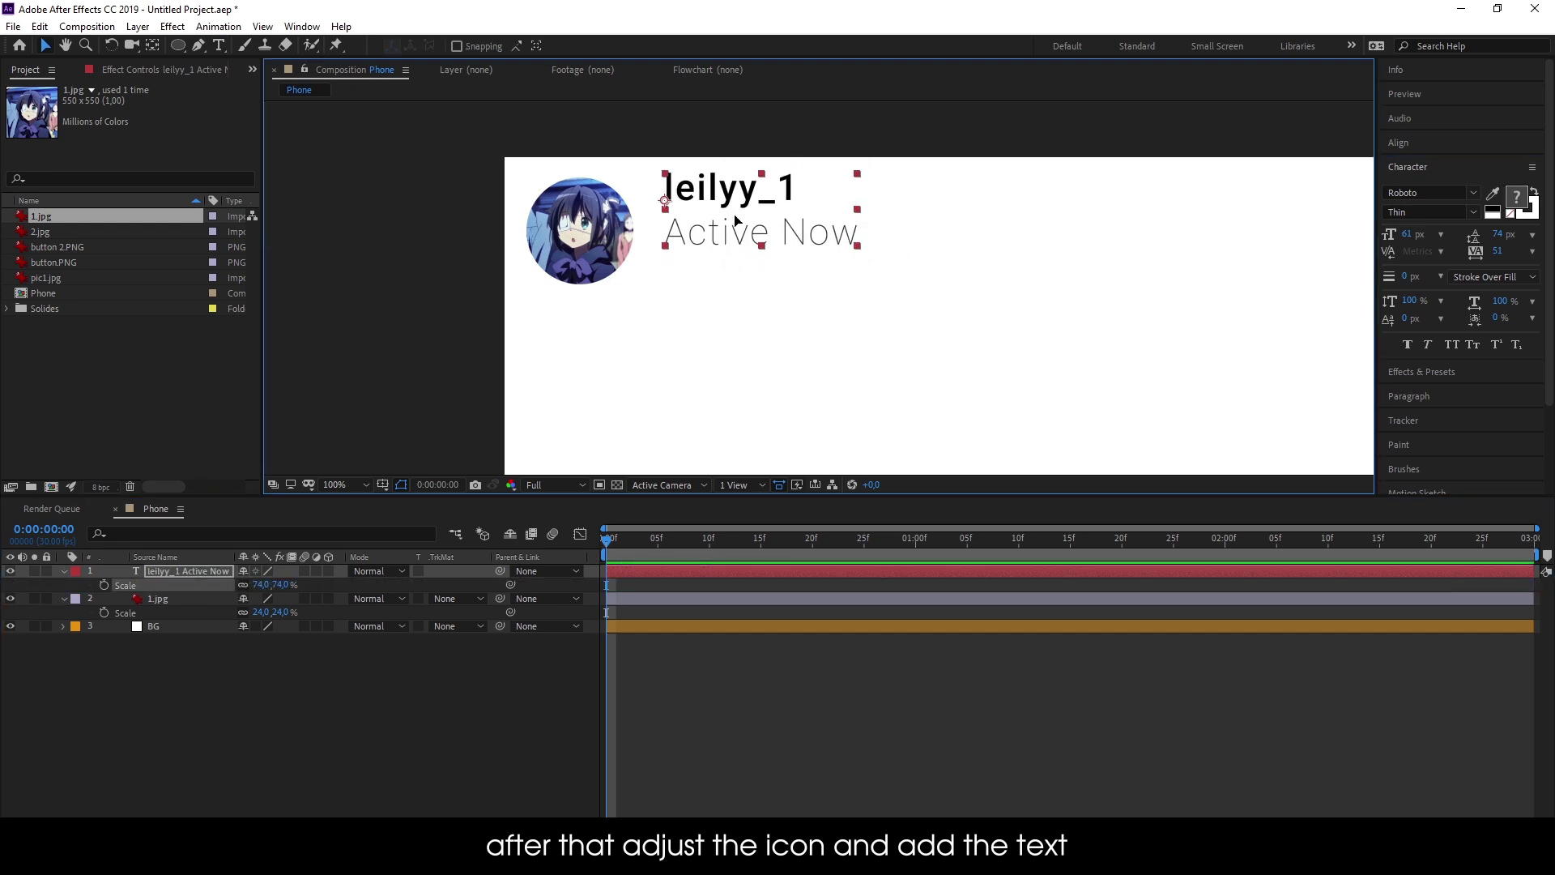
pyautogui.hotkey('shift', 'Down')
pyautogui.hotkey('shift', 'Down')
pyautogui.hotkey('shift', 'Down')
pyautogui.moveTo(674, 246); pyautogui.dragTo(668, 242)
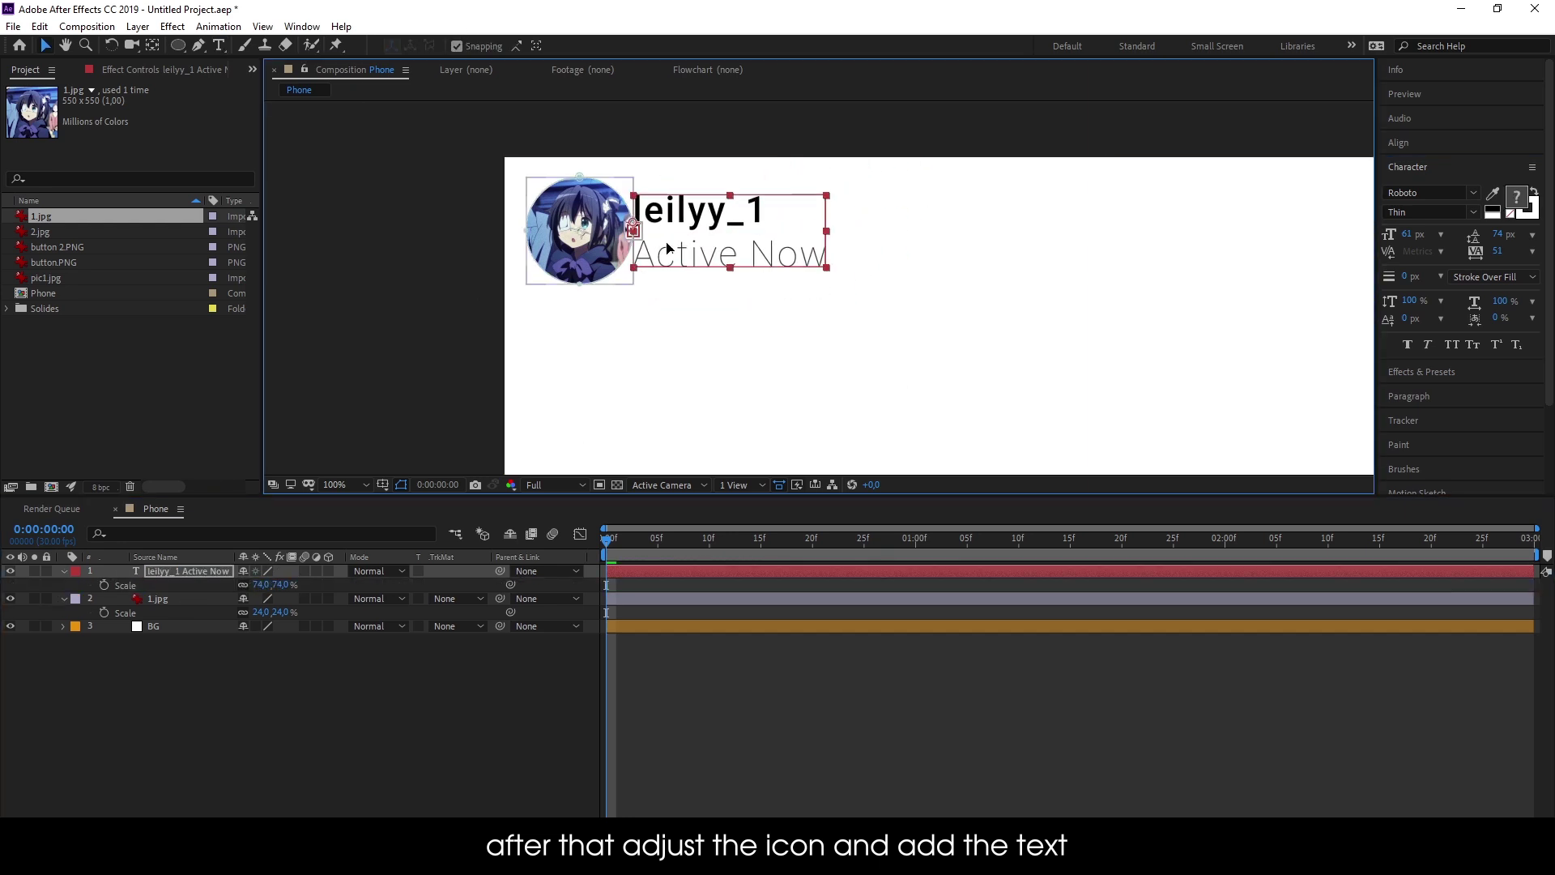
pyautogui.hotkey('shift', 'Right')
pyautogui.click(722, 444)
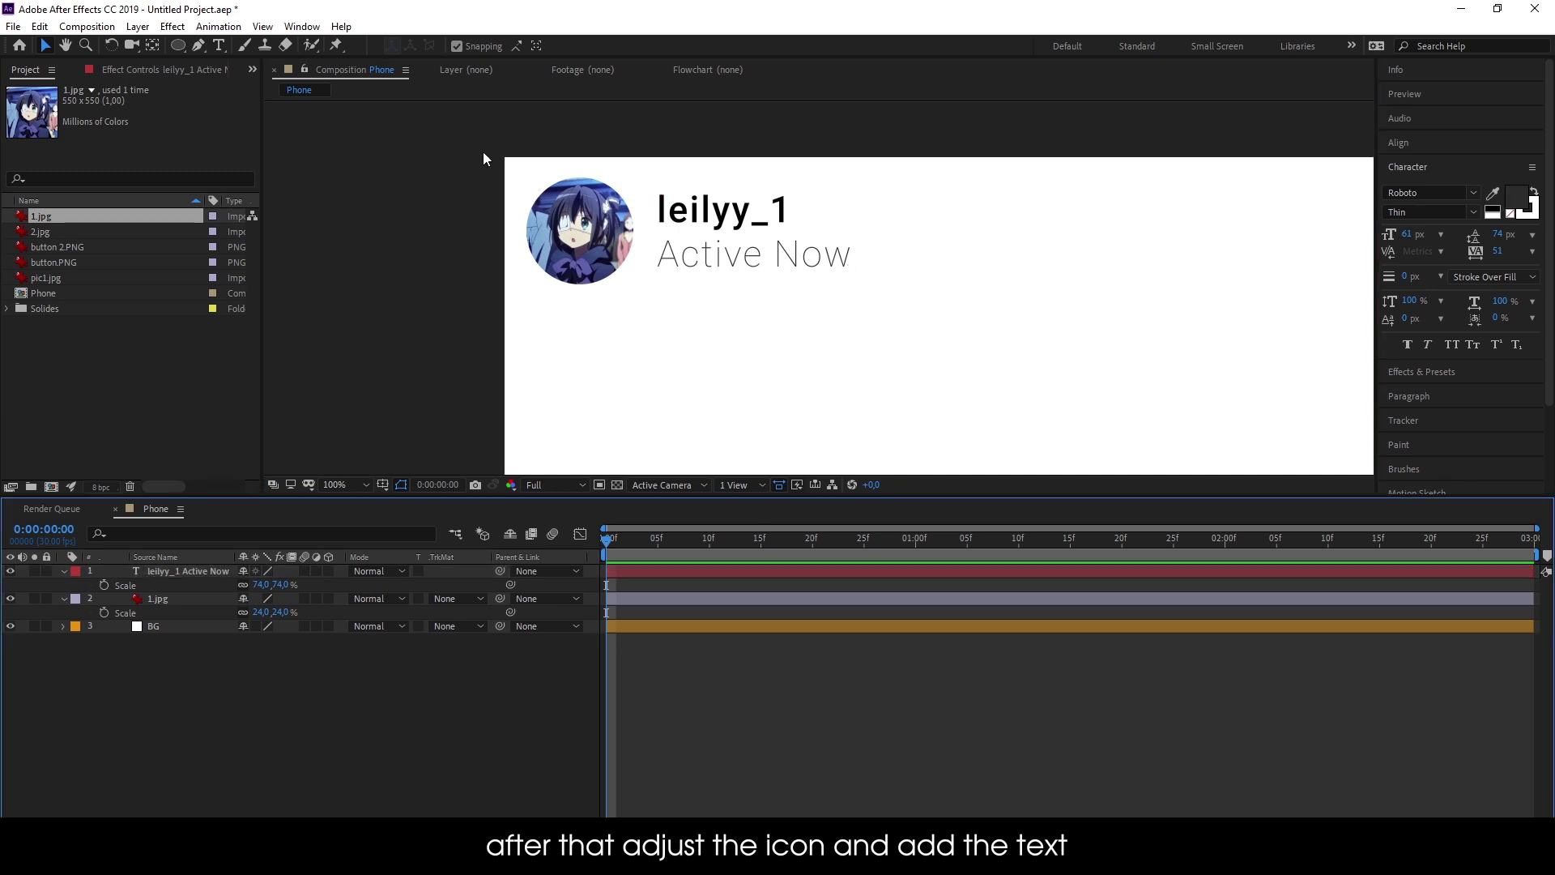
# Draw a small mint-green circle with a thicker outline below the avatar
pyautogui.press('q')
pyautogui.click(458, 46)
pyautogui.click(595, 328)
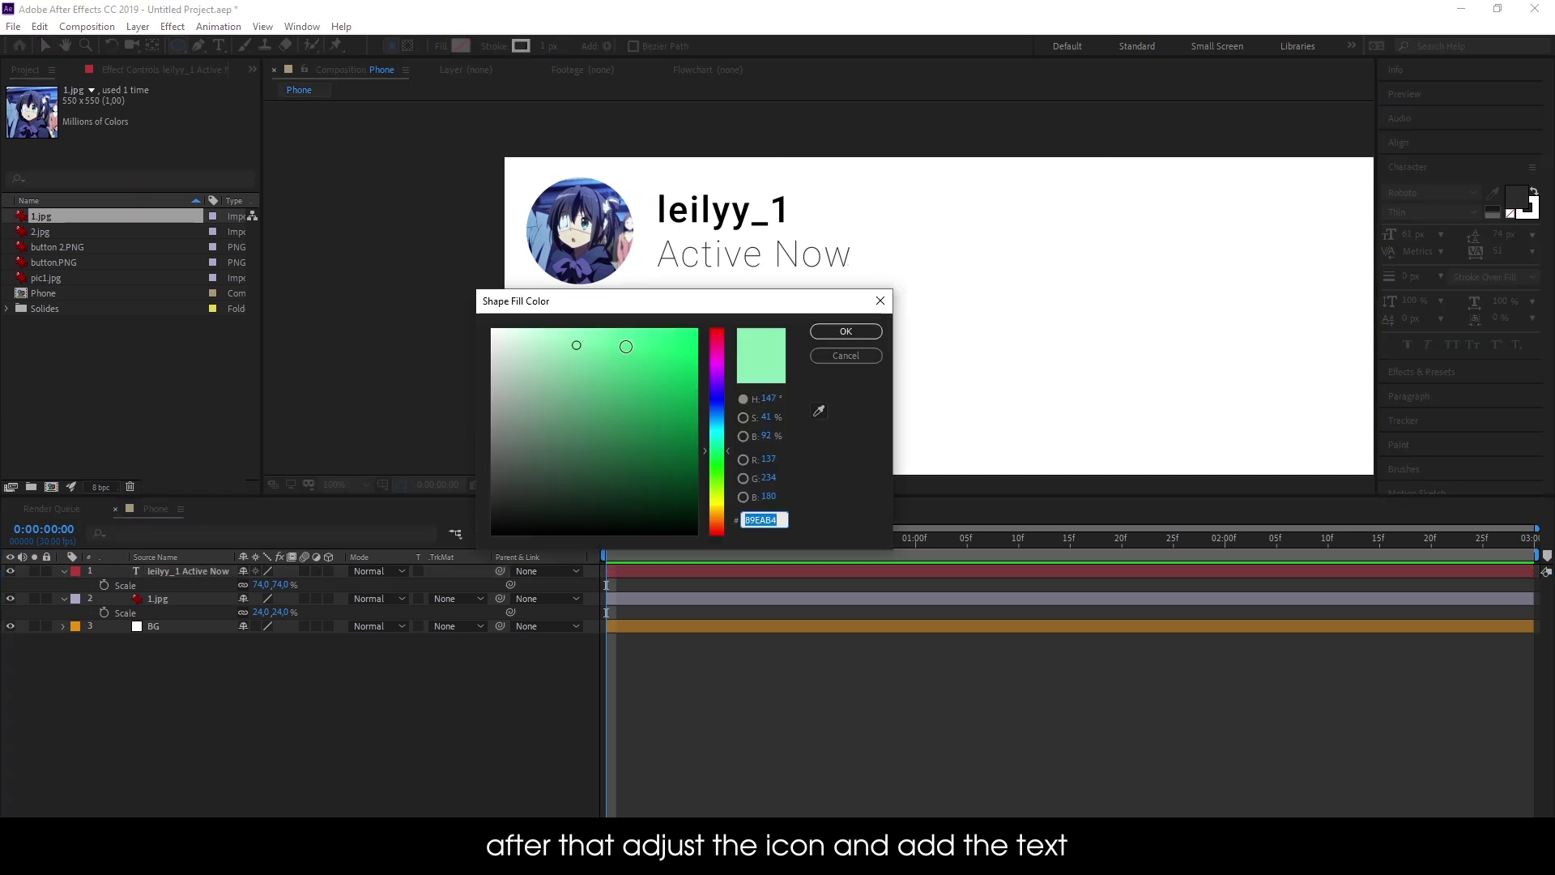
pyautogui.click(843, 330)
pyautogui.moveTo(642, 304)
pyautogui.mouseDown()
pyautogui.moveTo(676, 352)
pyautogui.moveTo(646, 322)
pyautogui.mouseUp()
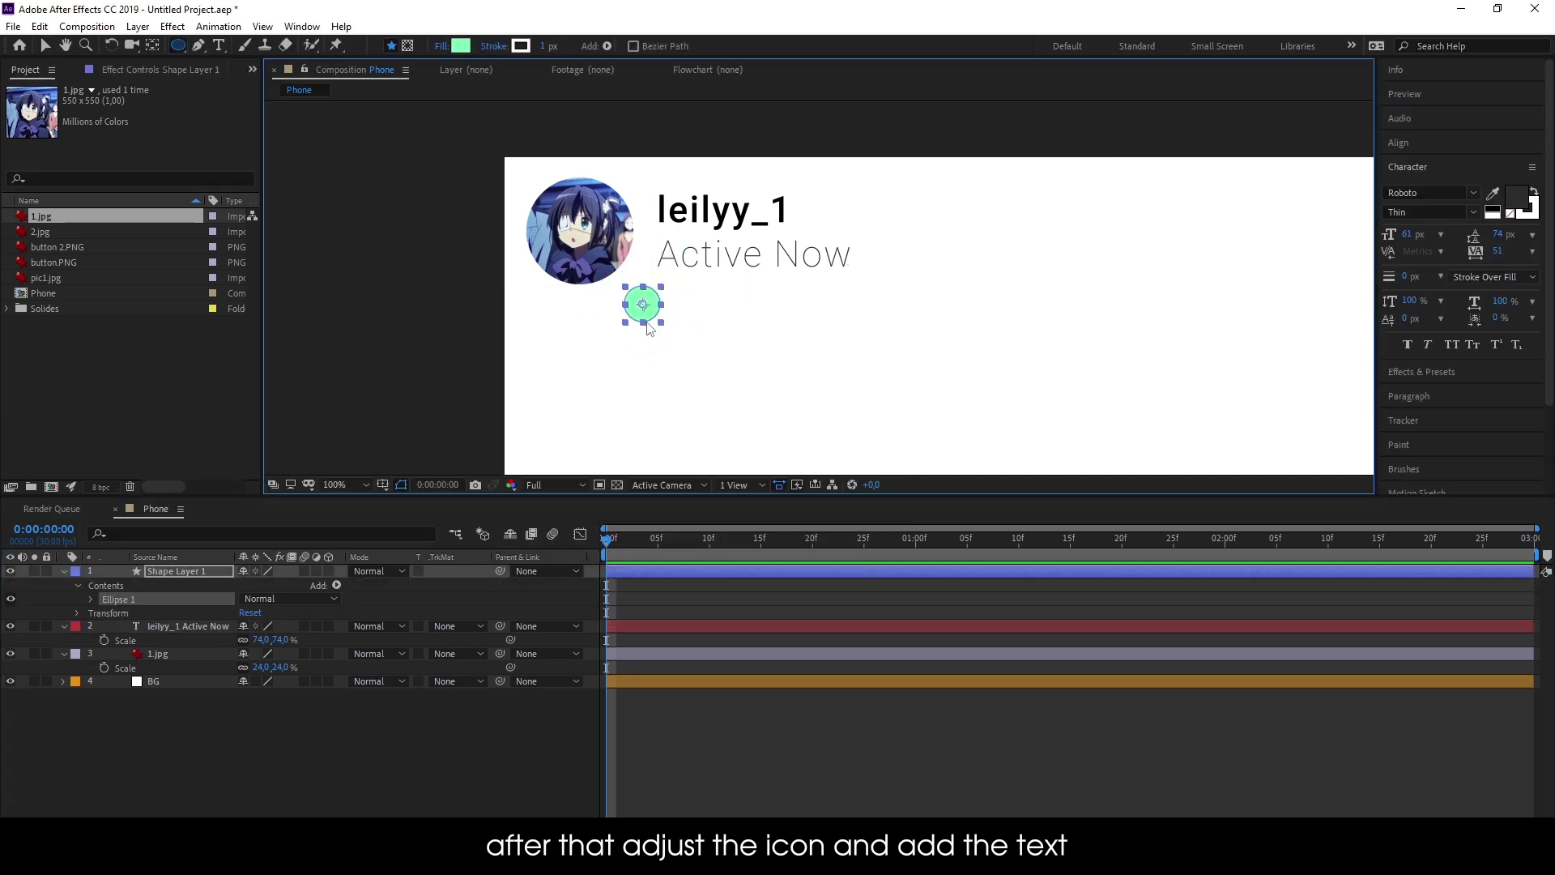
pyautogui.moveTo(541, 48); pyautogui.dragTo(558, 46)
# Enlarge the green circle to 133% and move it onto the avatar's lower-right edge
pyautogui.press('s')
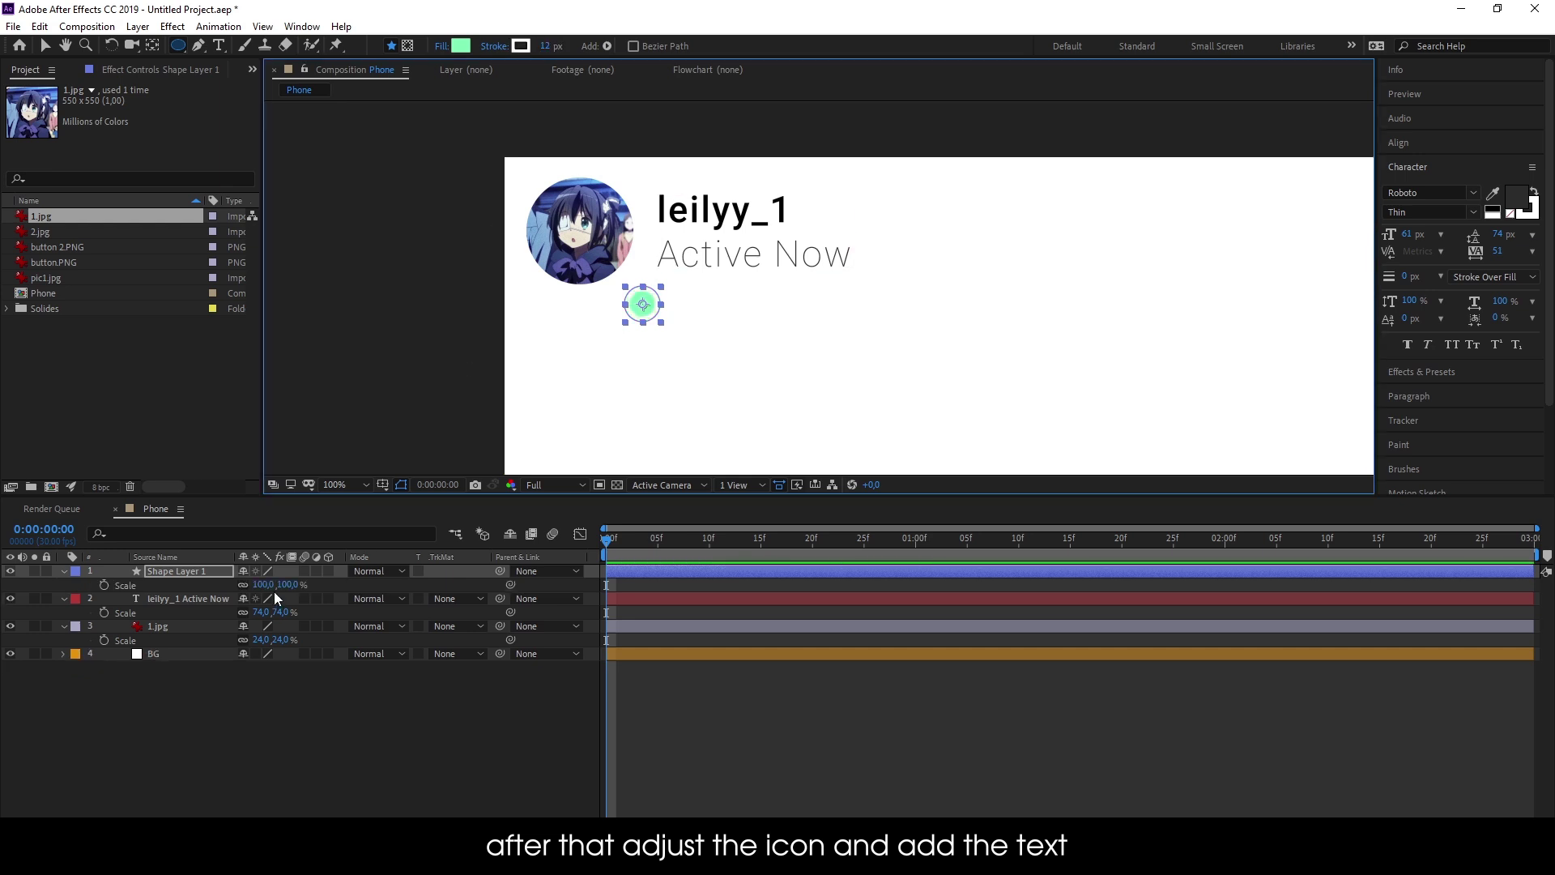
pyautogui.press('v')
pyautogui.moveTo(654, 311)
pyautogui.mouseDown()
pyautogui.moveTo(627, 275)
pyautogui.moveTo(596, 292)
pyautogui.mouseUp()
pyautogui.press('.')
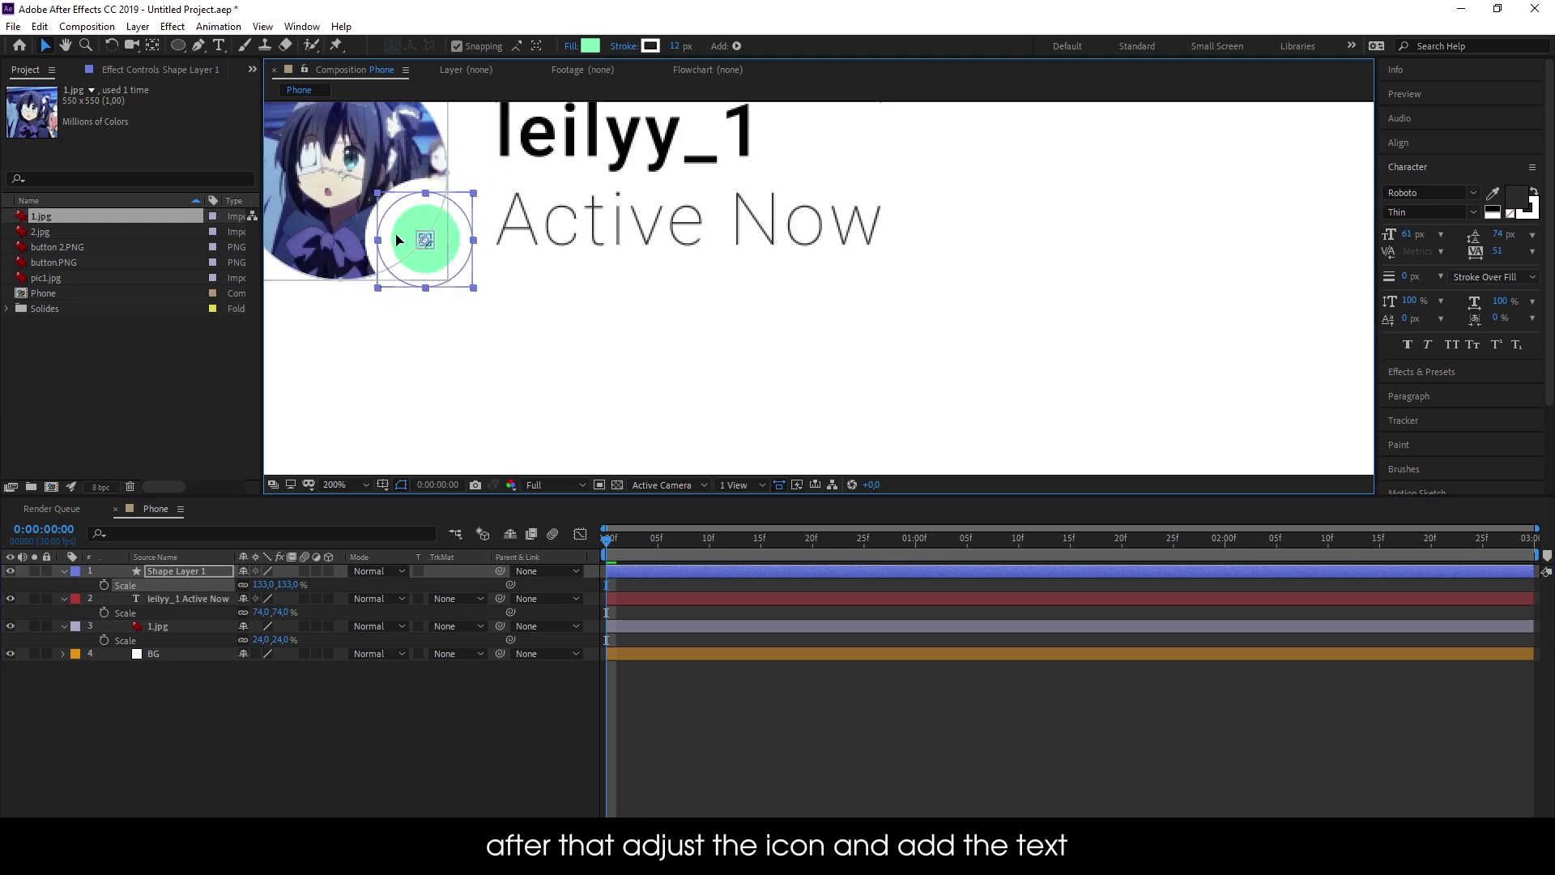
pyautogui.click(483, 406)
pyautogui.press(',')
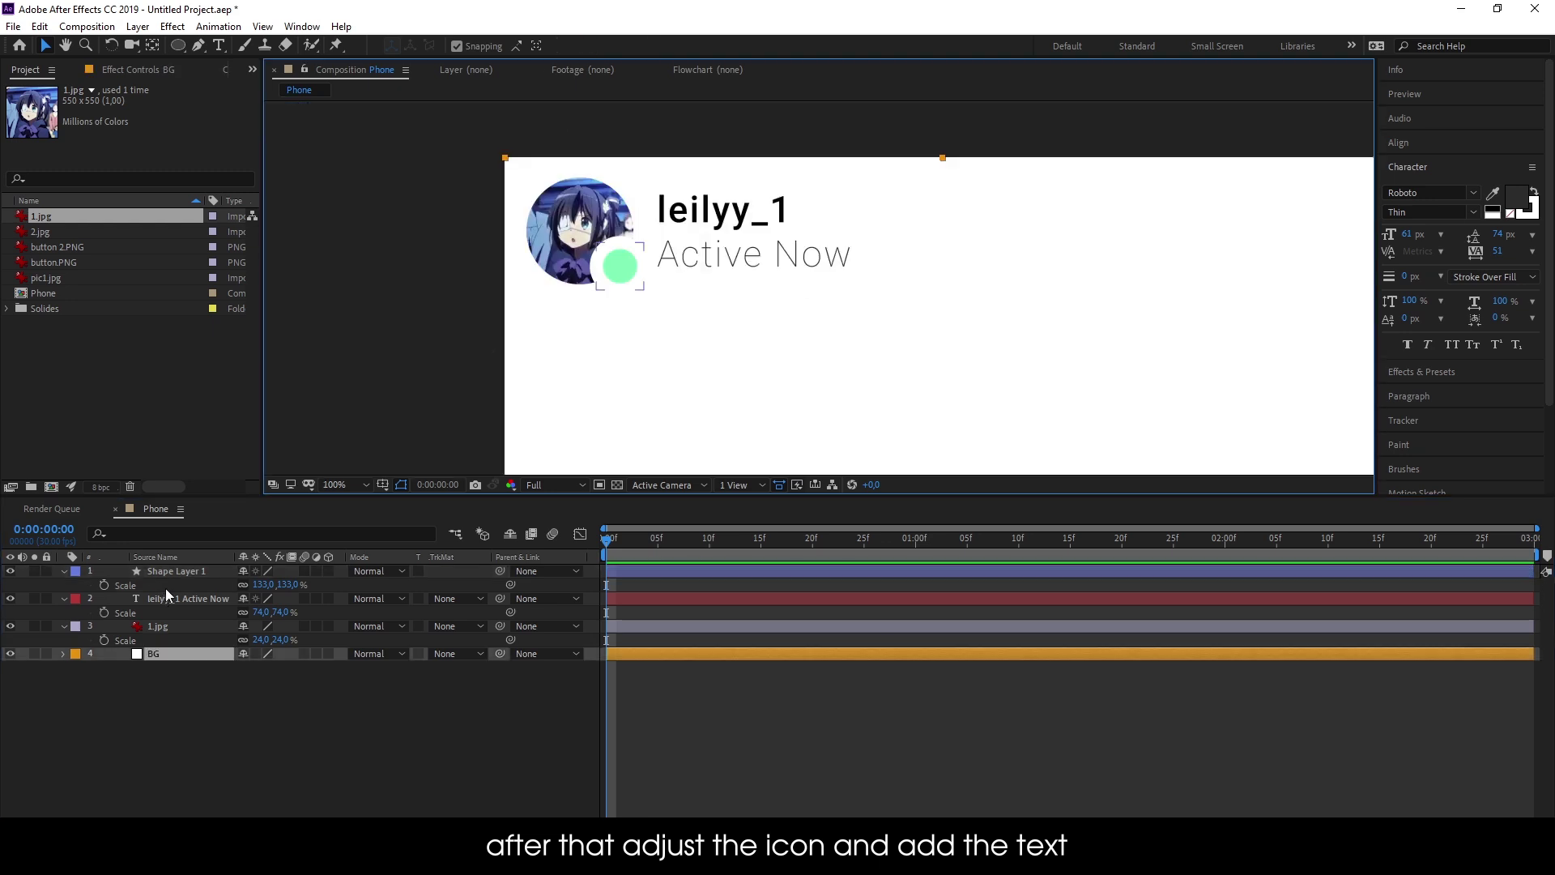
pyautogui.click(172, 571)
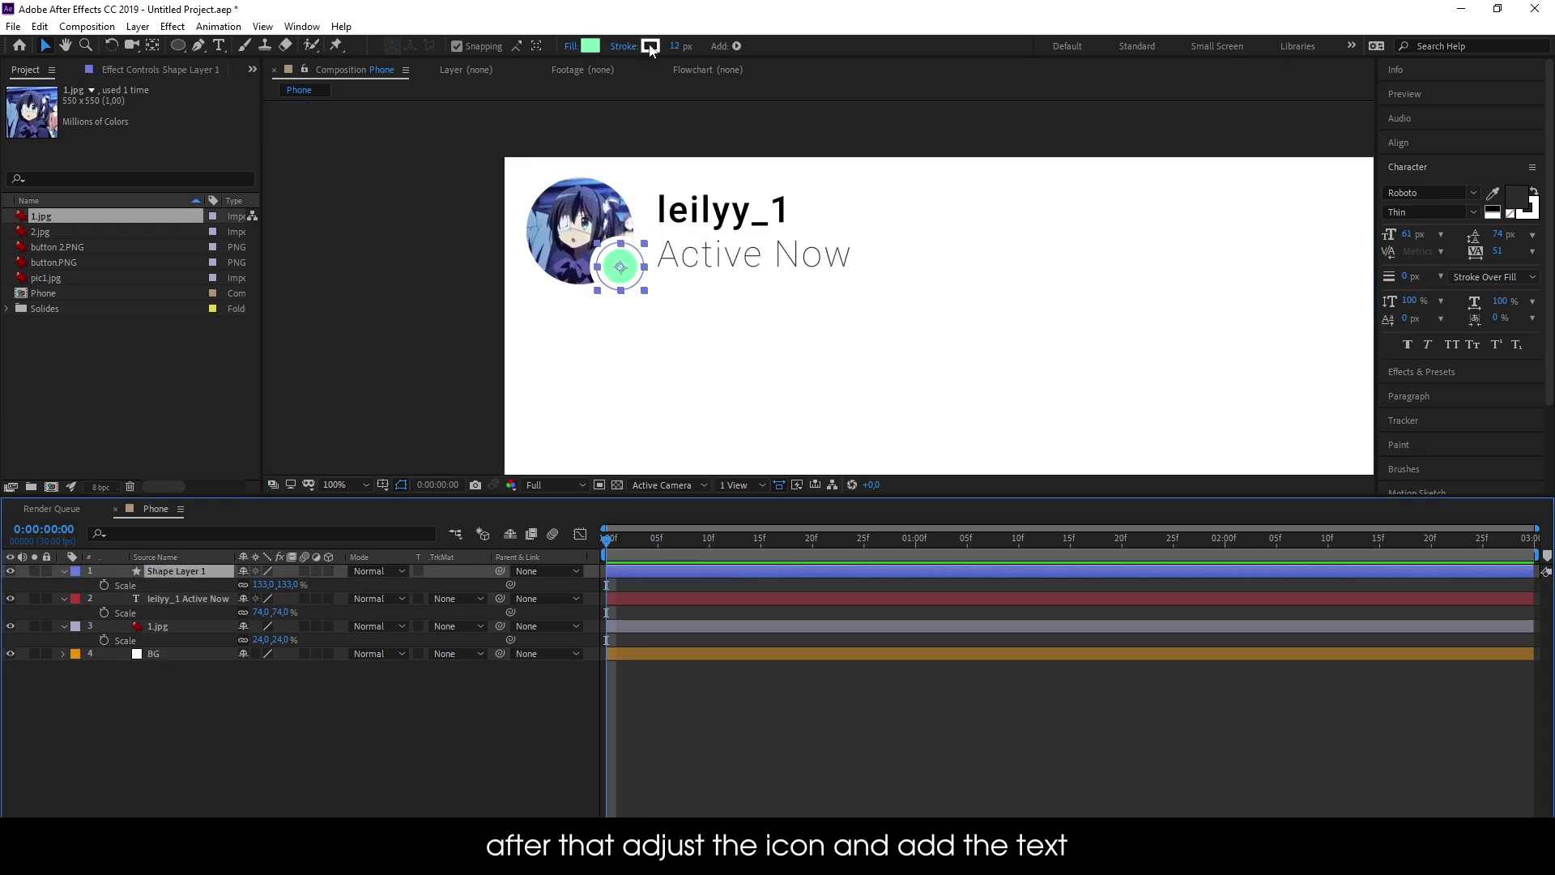
pyautogui.click(456, 46)
pyautogui.moveTo(620, 267); pyautogui.dragTo(610, 260)
# Change the status dot's fill to a different green
pyautogui.click(183, 572)
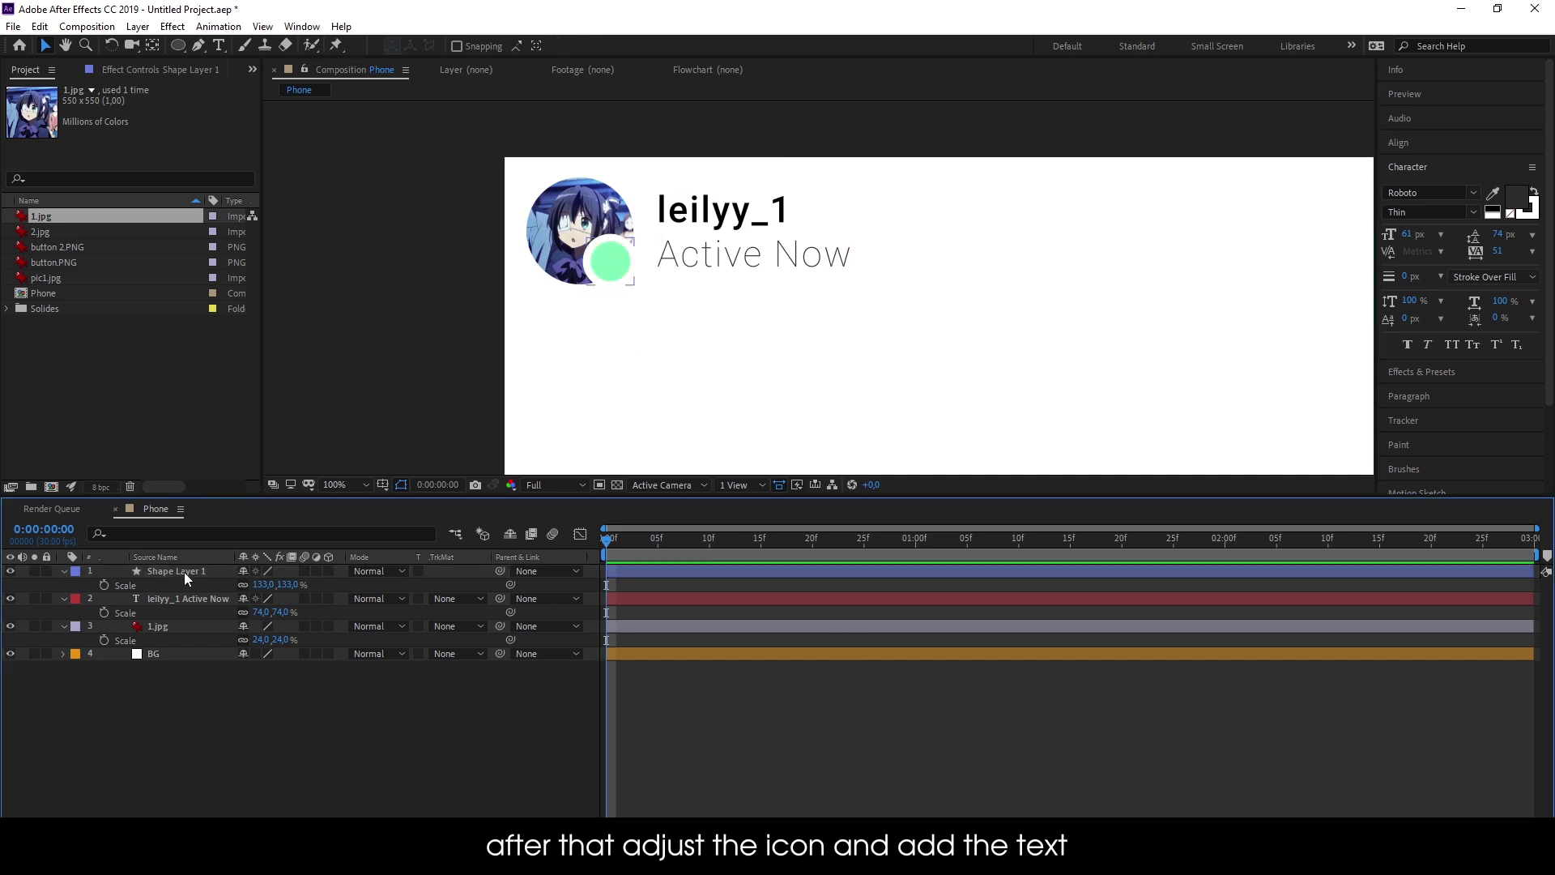
pyautogui.click(183, 572)
pyautogui.click(591, 46)
pyautogui.click(665, 342)
pyautogui.press('Return')
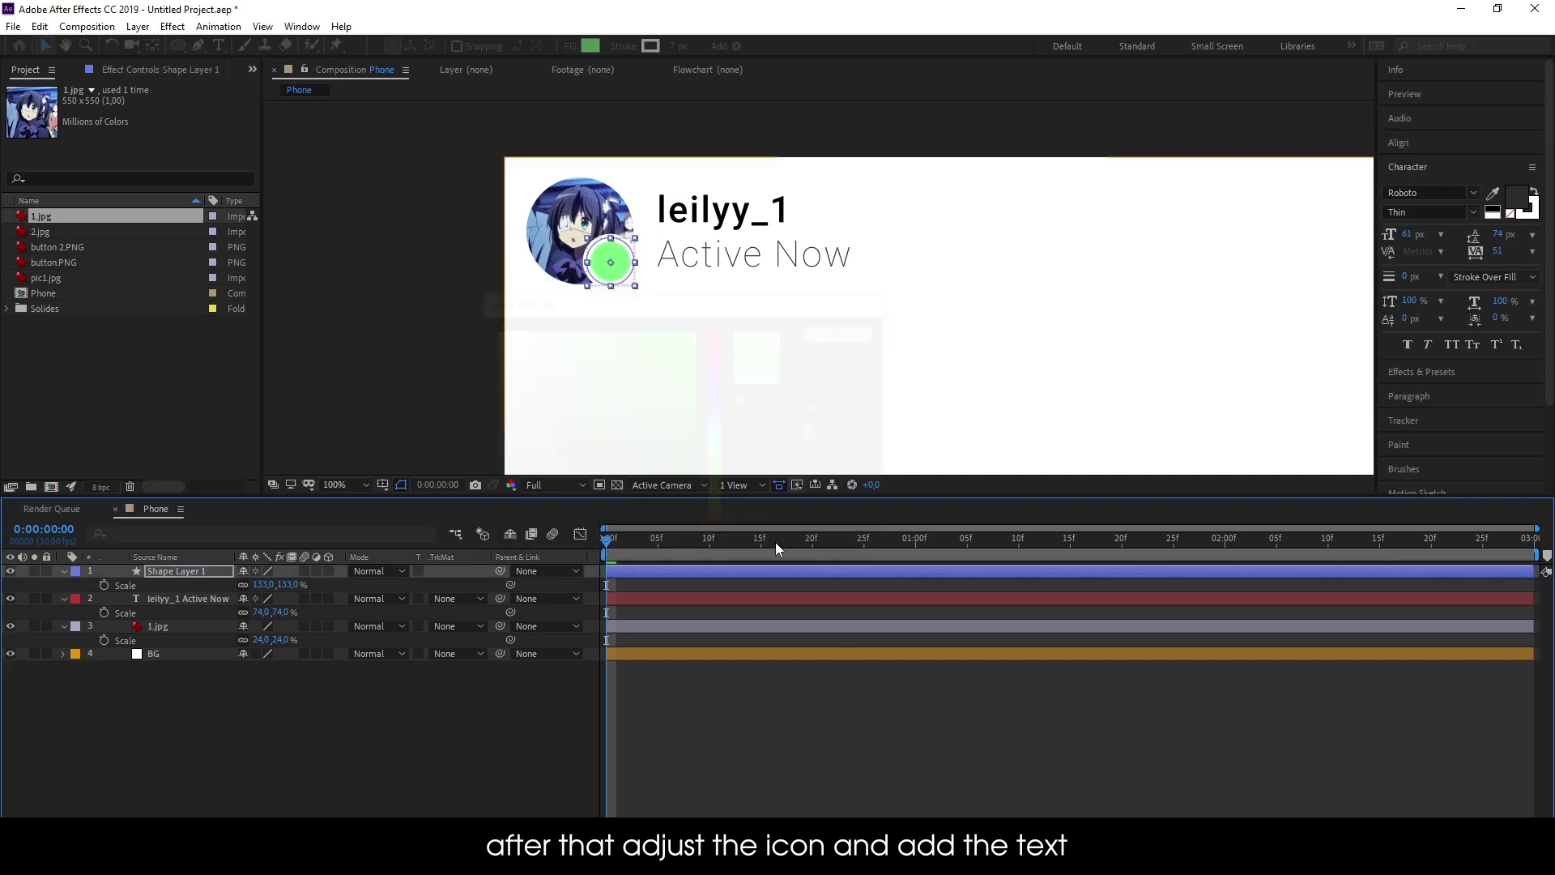
# Show rulers and add a horizontal guide through the middle of the chat header
pyautogui.click(340, 484)
pyautogui.click(340, 469)
pyautogui.click(703, 318)
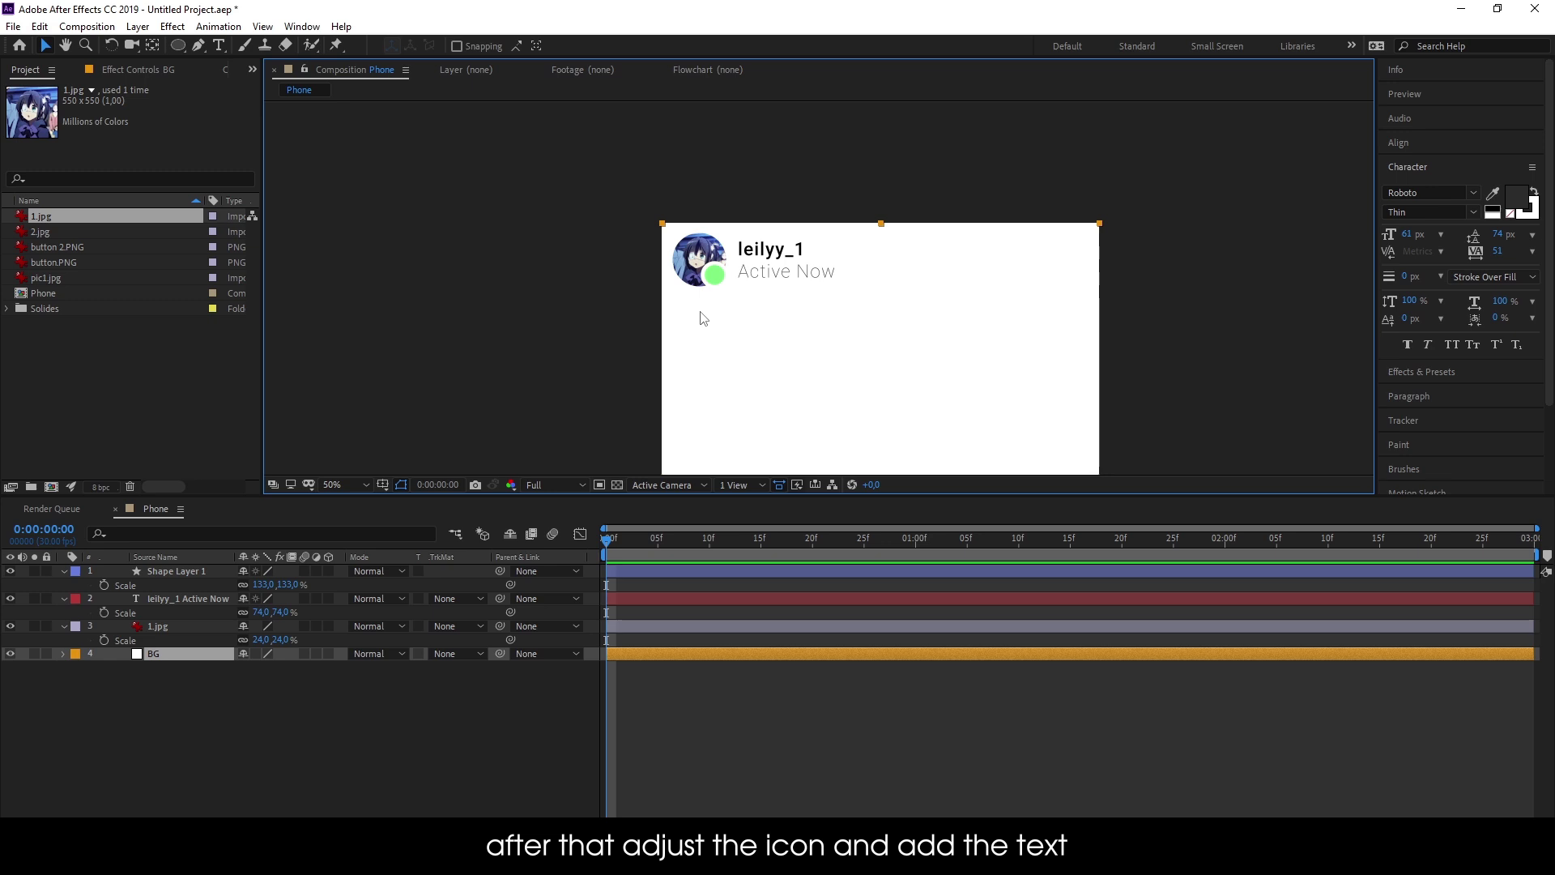
pyautogui.press('h')
pyautogui.scroll(2, 771, 299)
pyautogui.hotkey('ctrl', 'r')
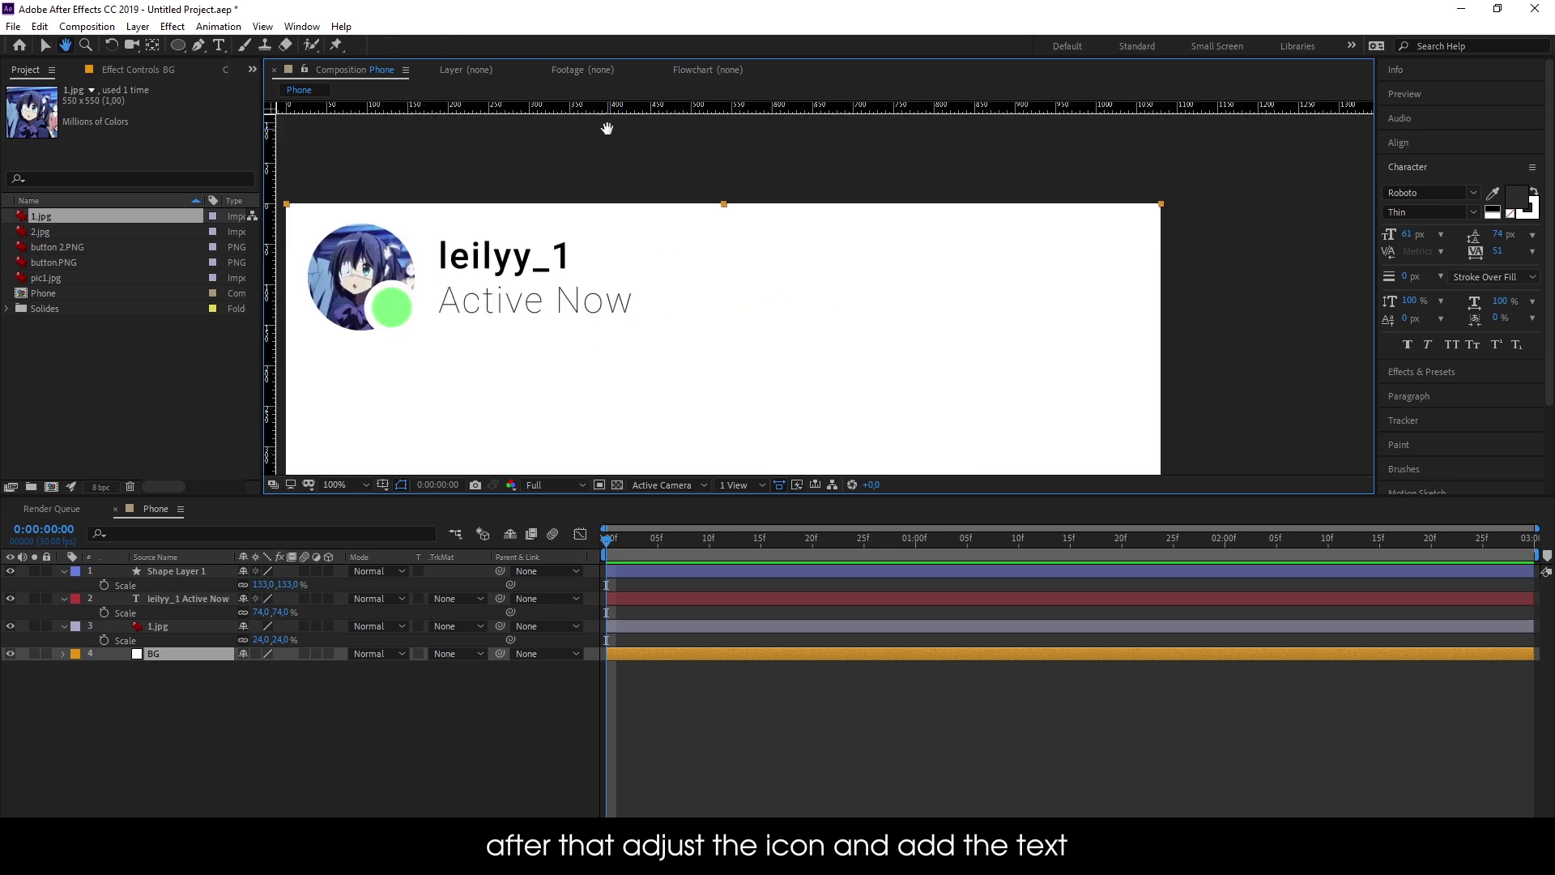
pyautogui.moveTo(608, 128); pyautogui.dragTo(608, 280)
# Place button.PNG on the guide at the header's right, scaled to 137%, nudged slightly left
pyautogui.click(96, 261)
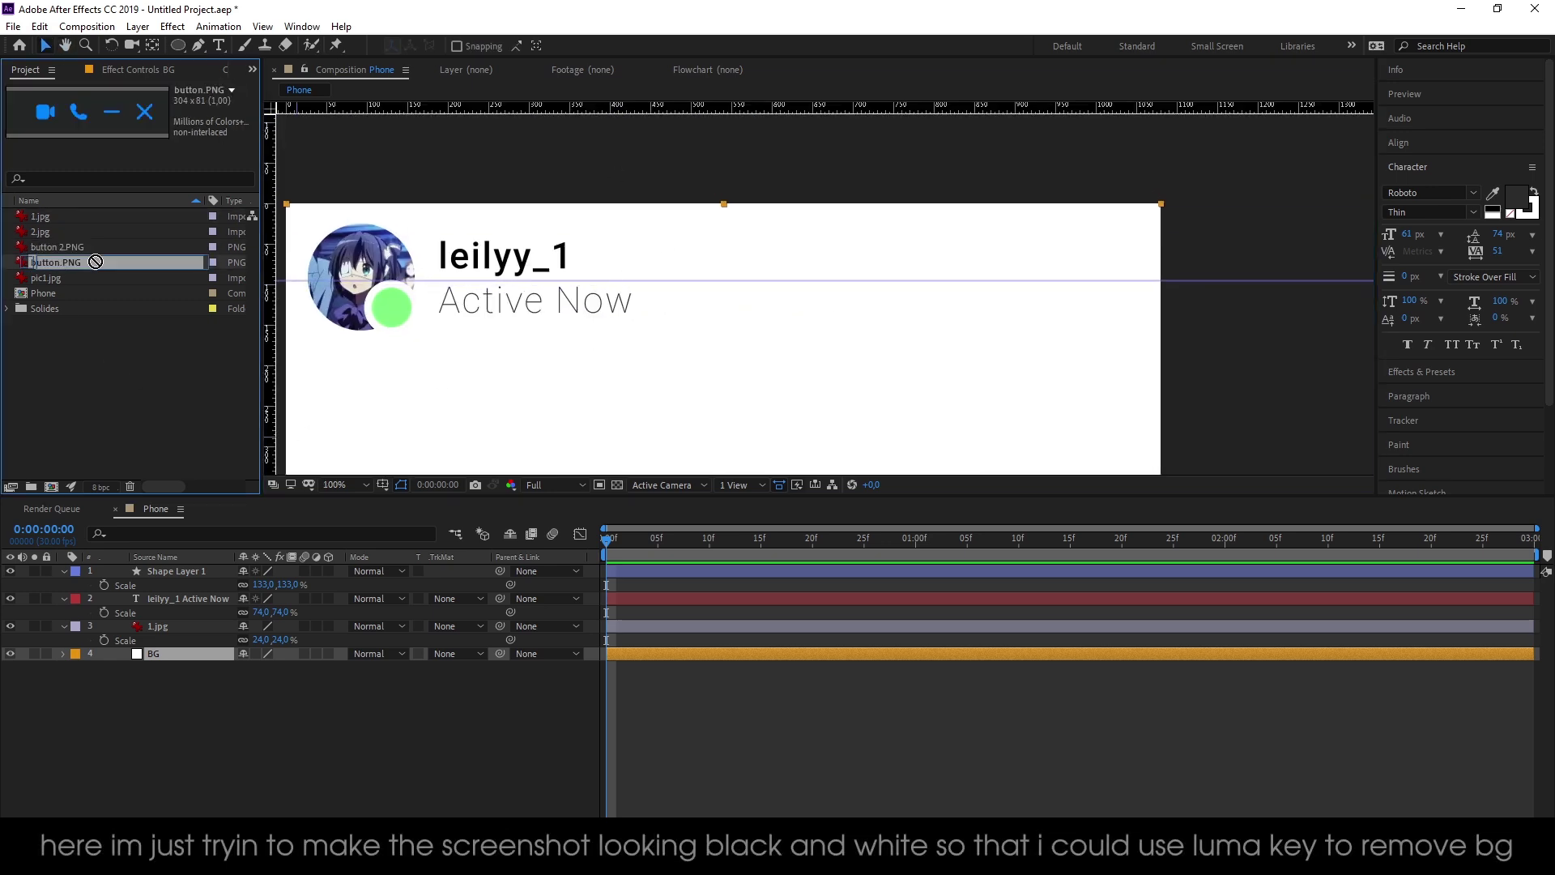
pyautogui.moveTo(96, 262); pyautogui.dragTo(1007, 281)
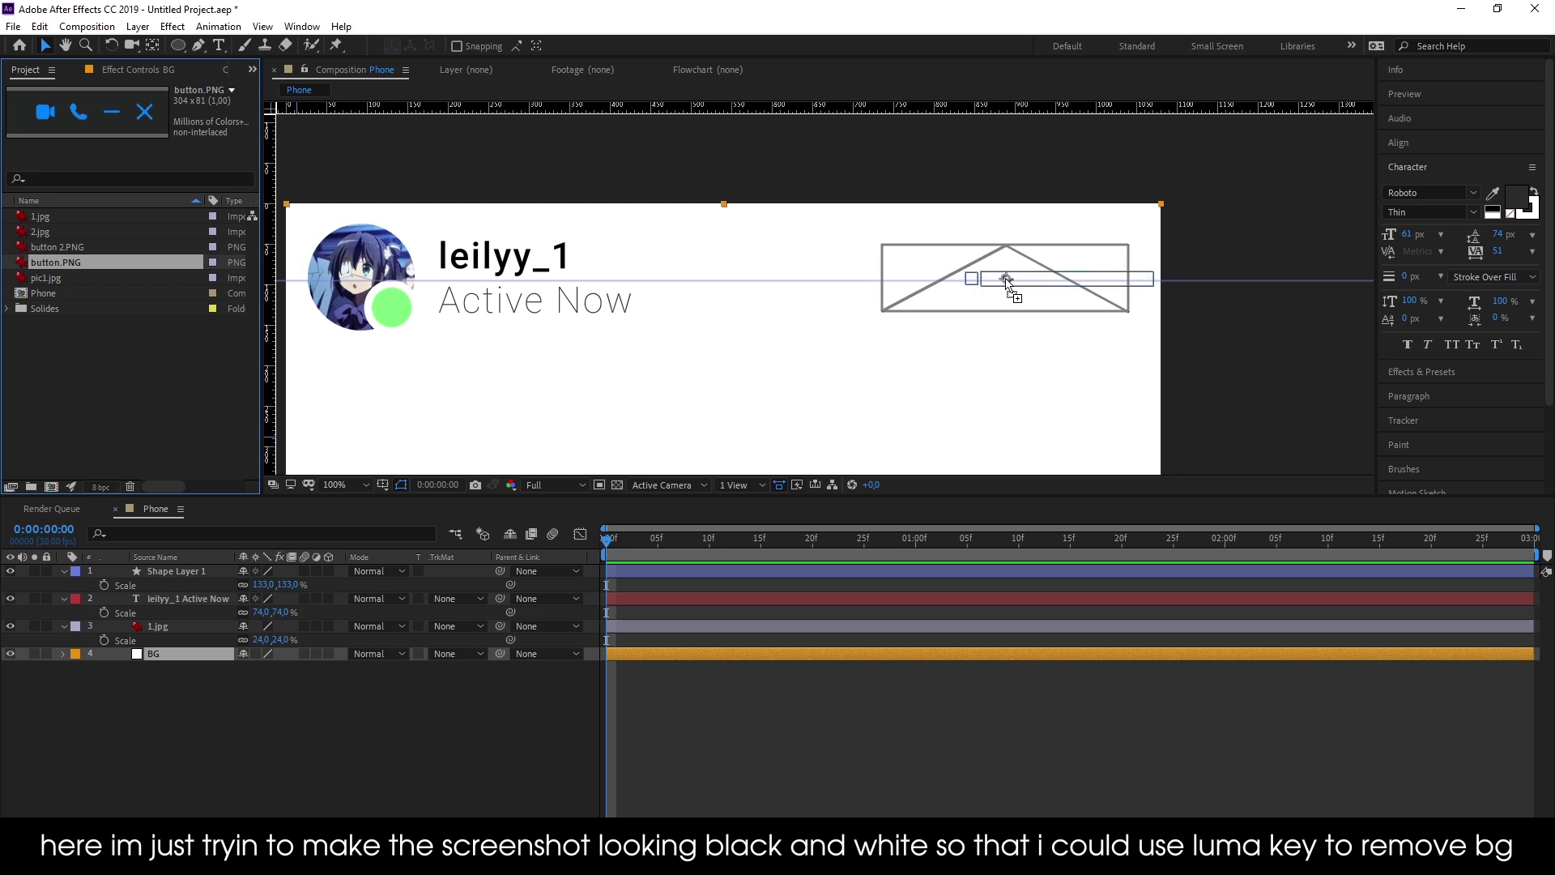
pyautogui.moveTo(1007, 281); pyautogui.dragTo(1004, 280)
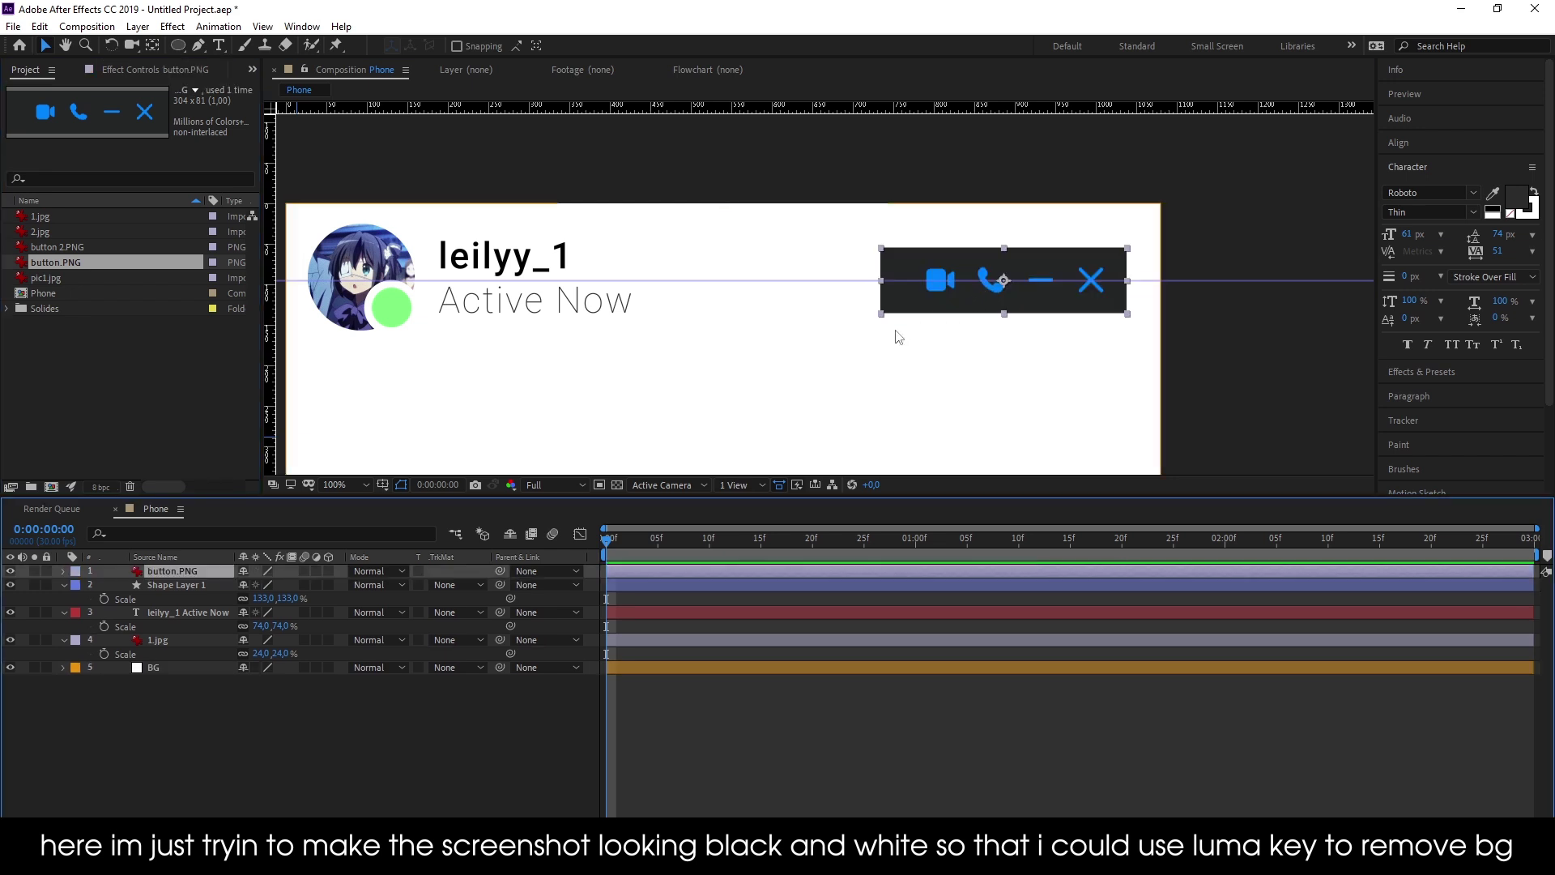
pyautogui.moveTo(269, 584); pyautogui.dragTo(885, 335)
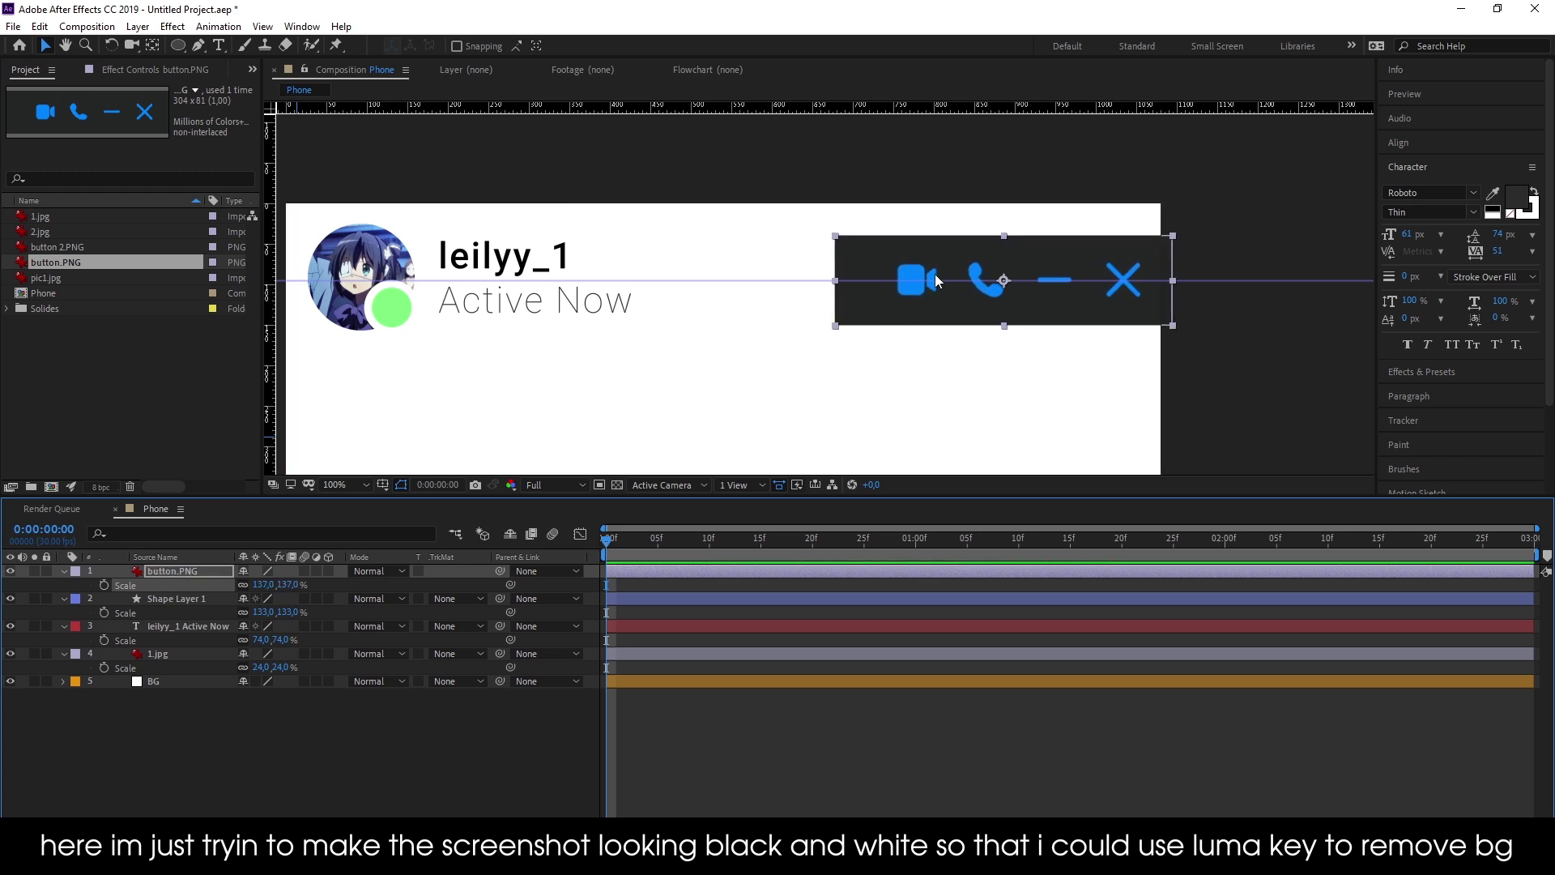
pyautogui.hotkey('shift', 'Left')
pyautogui.hotkey('shift', 'Left')
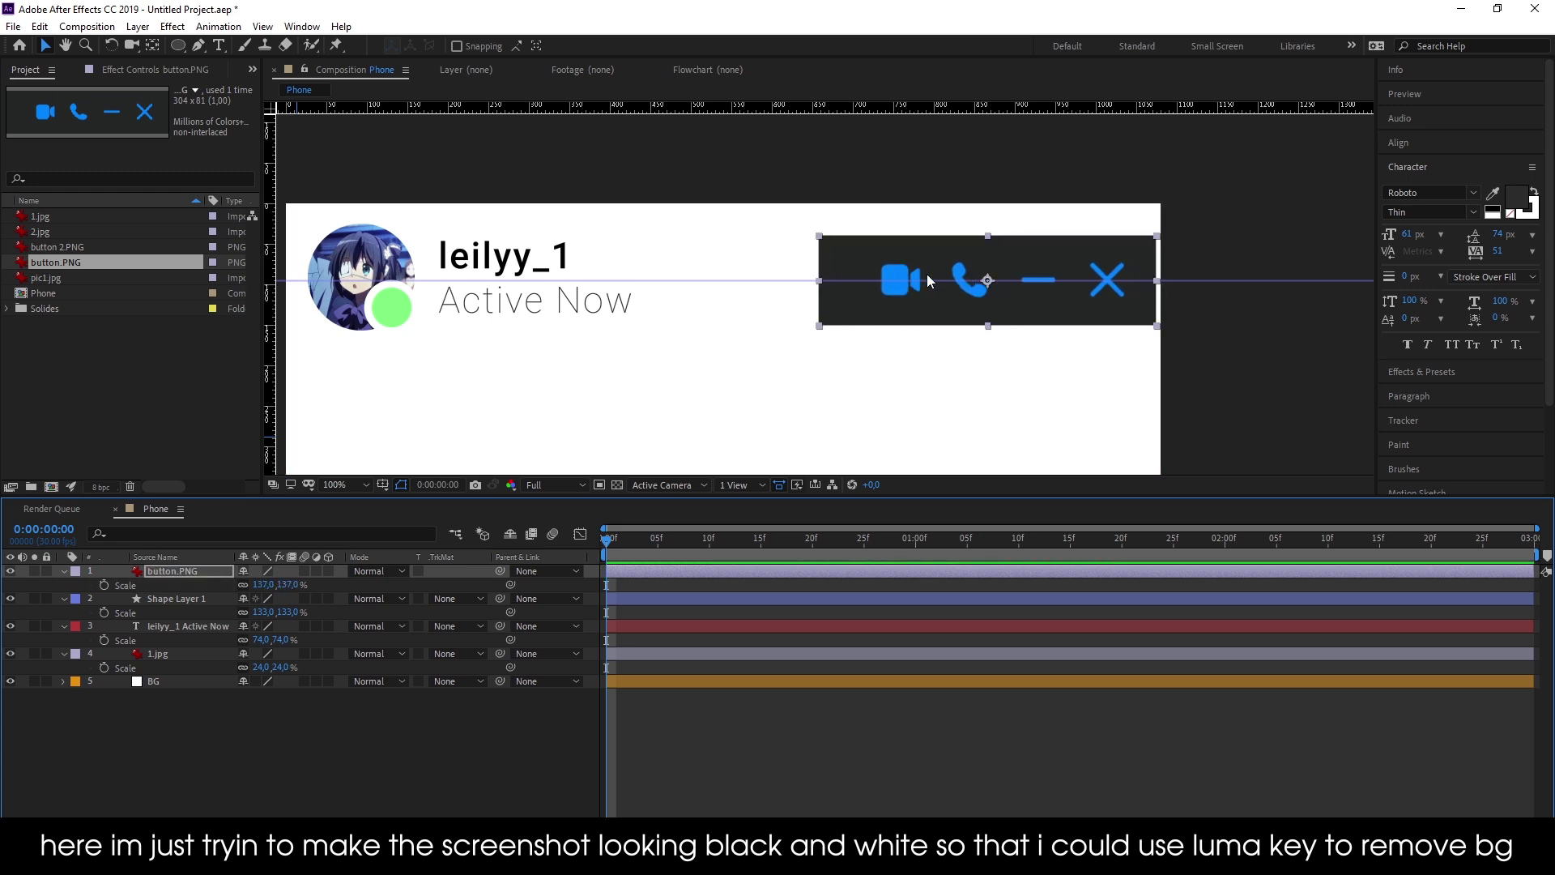
pyautogui.hotkey('shift', 'Left')
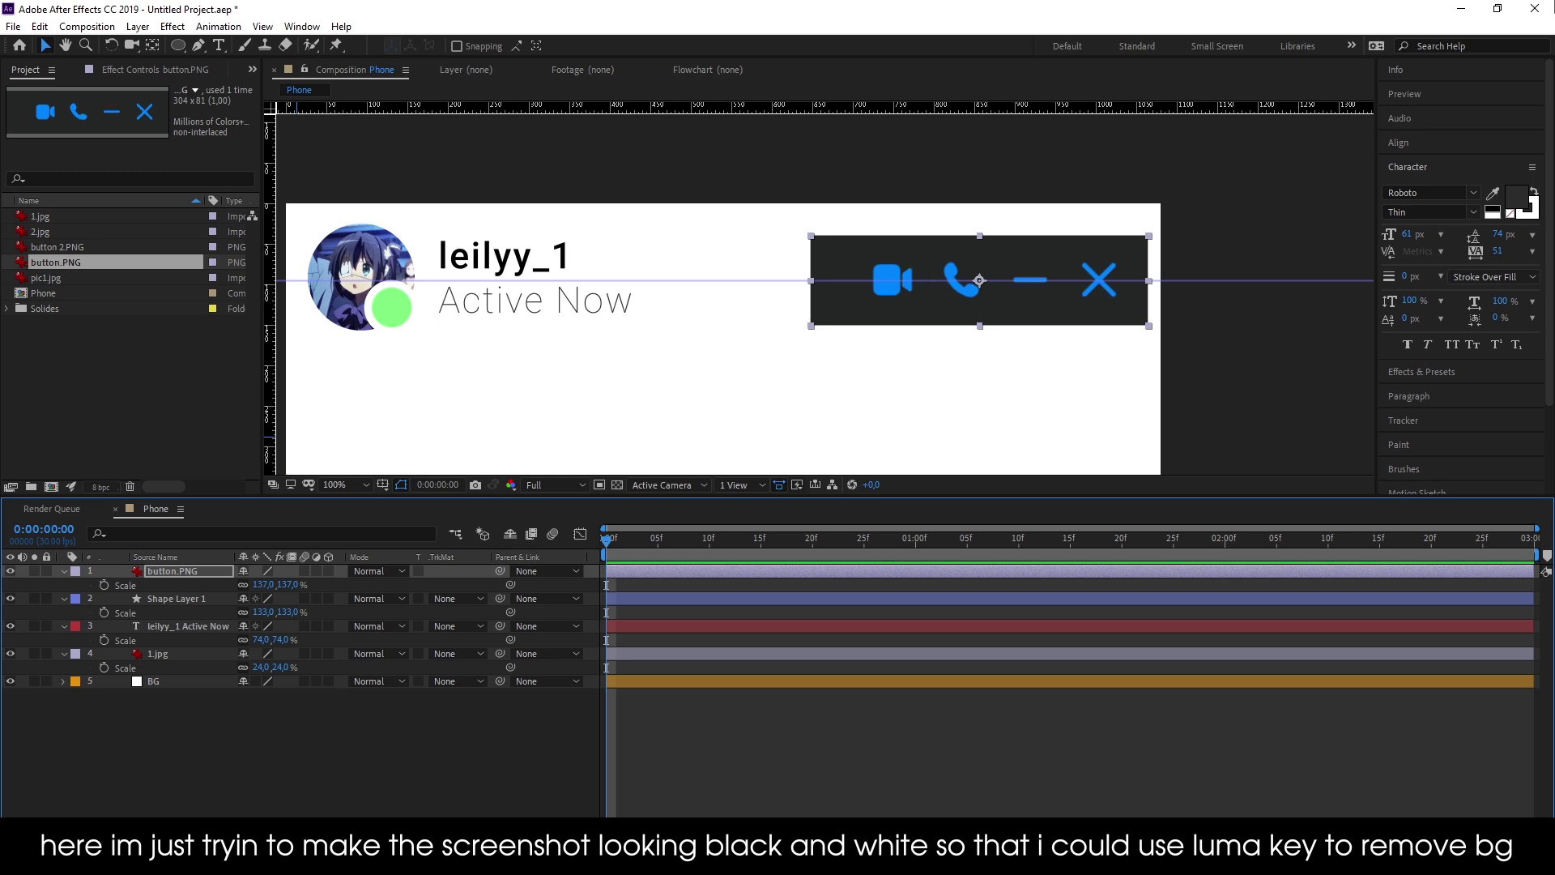
# Apply Tint to the button strip and try swapping its black and white colours
pyautogui.click(1421, 370)
pyautogui.click(1435, 211)
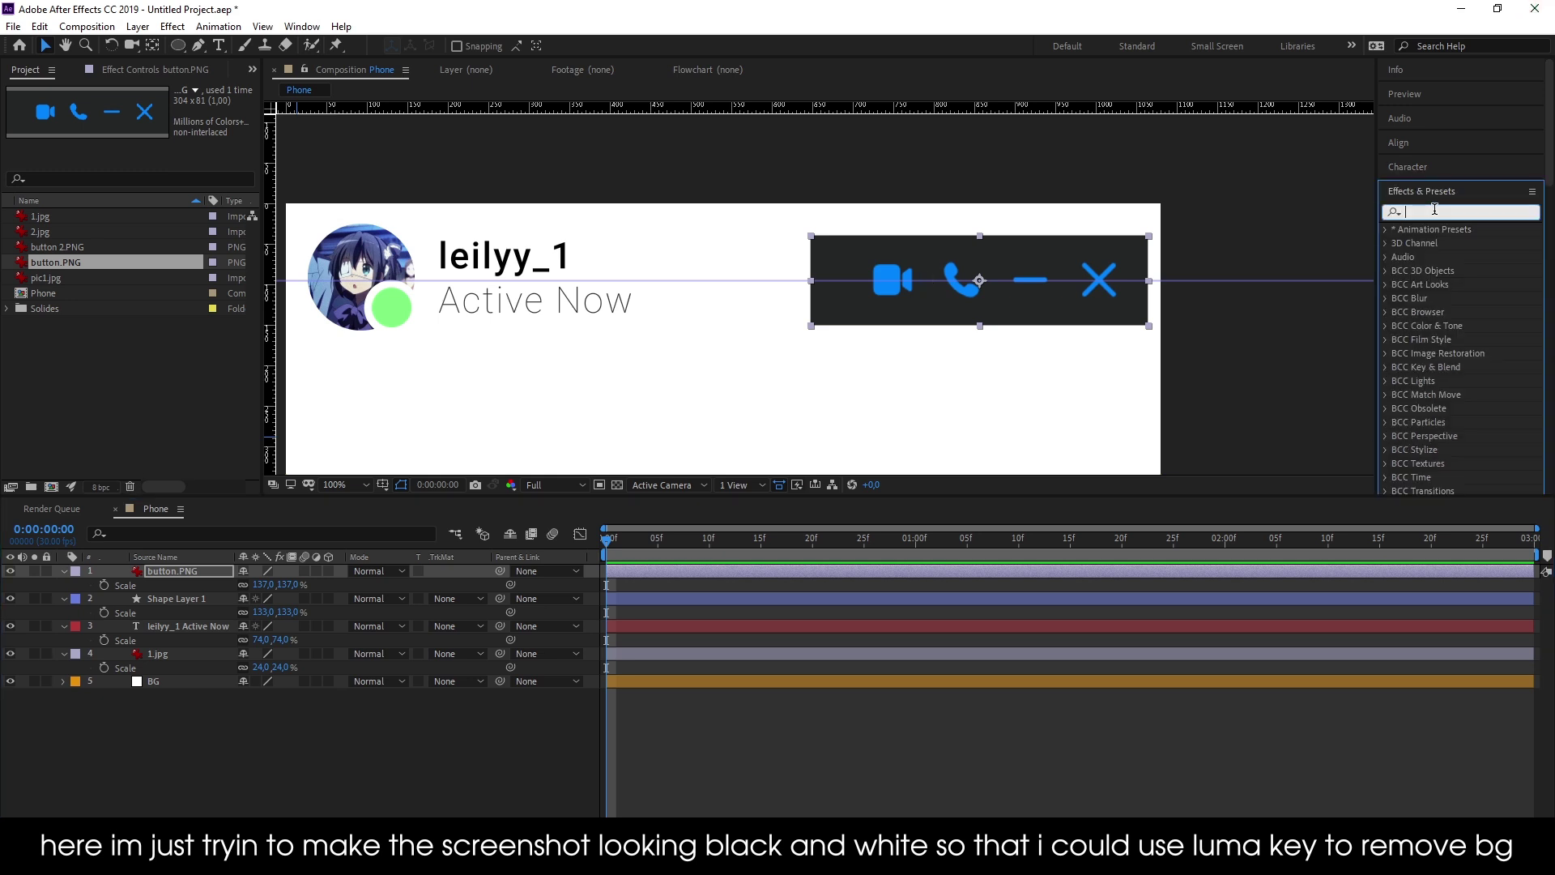
pyautogui.write('tint')
pyautogui.doubleClick(1416, 300)
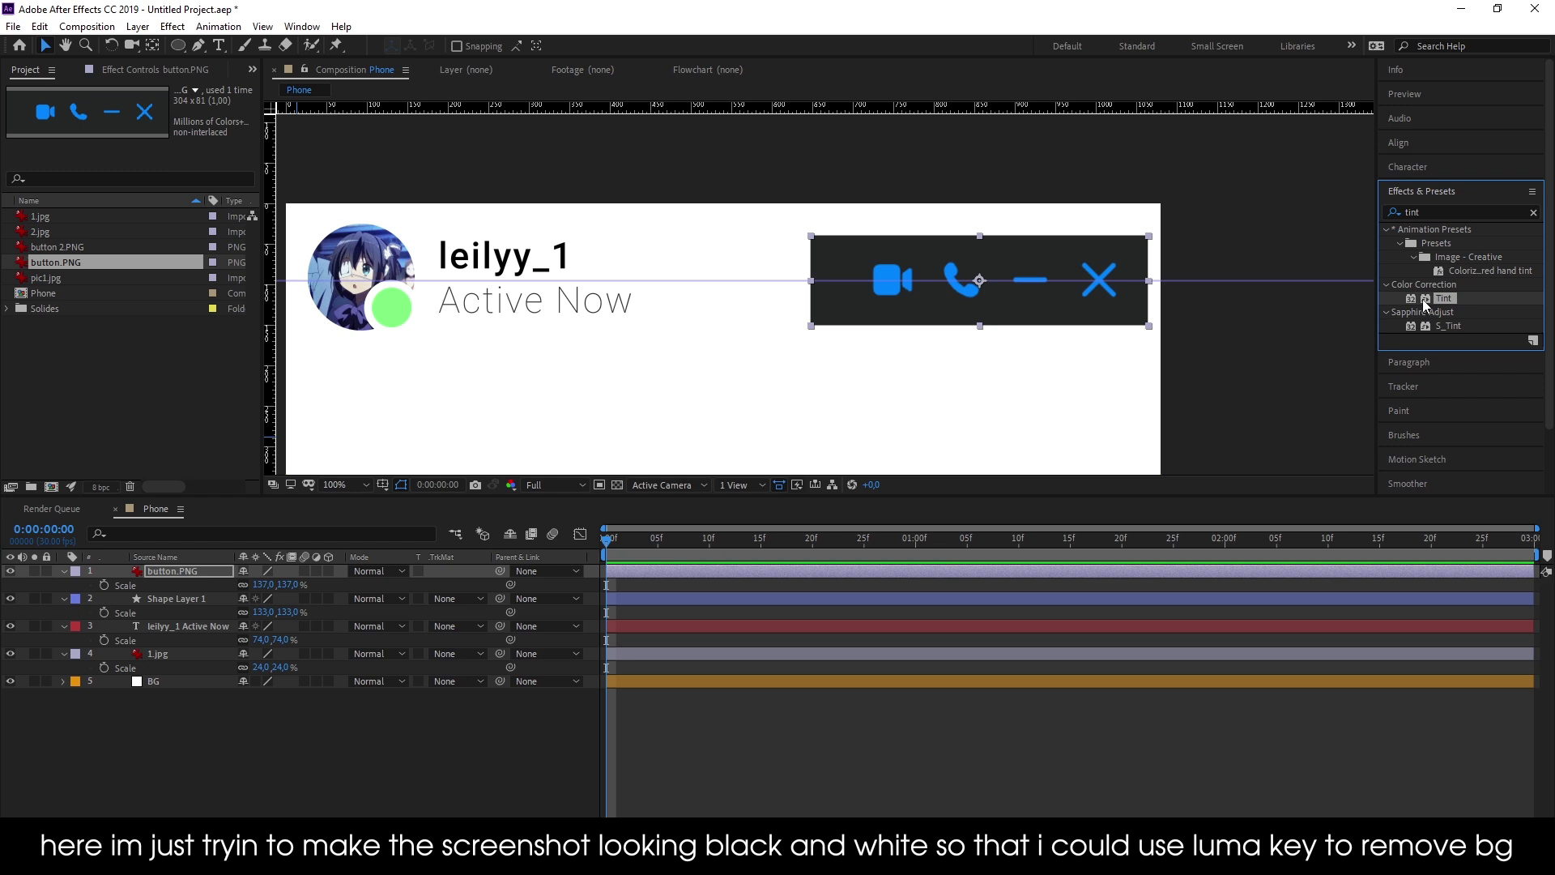
pyautogui.click(185, 160)
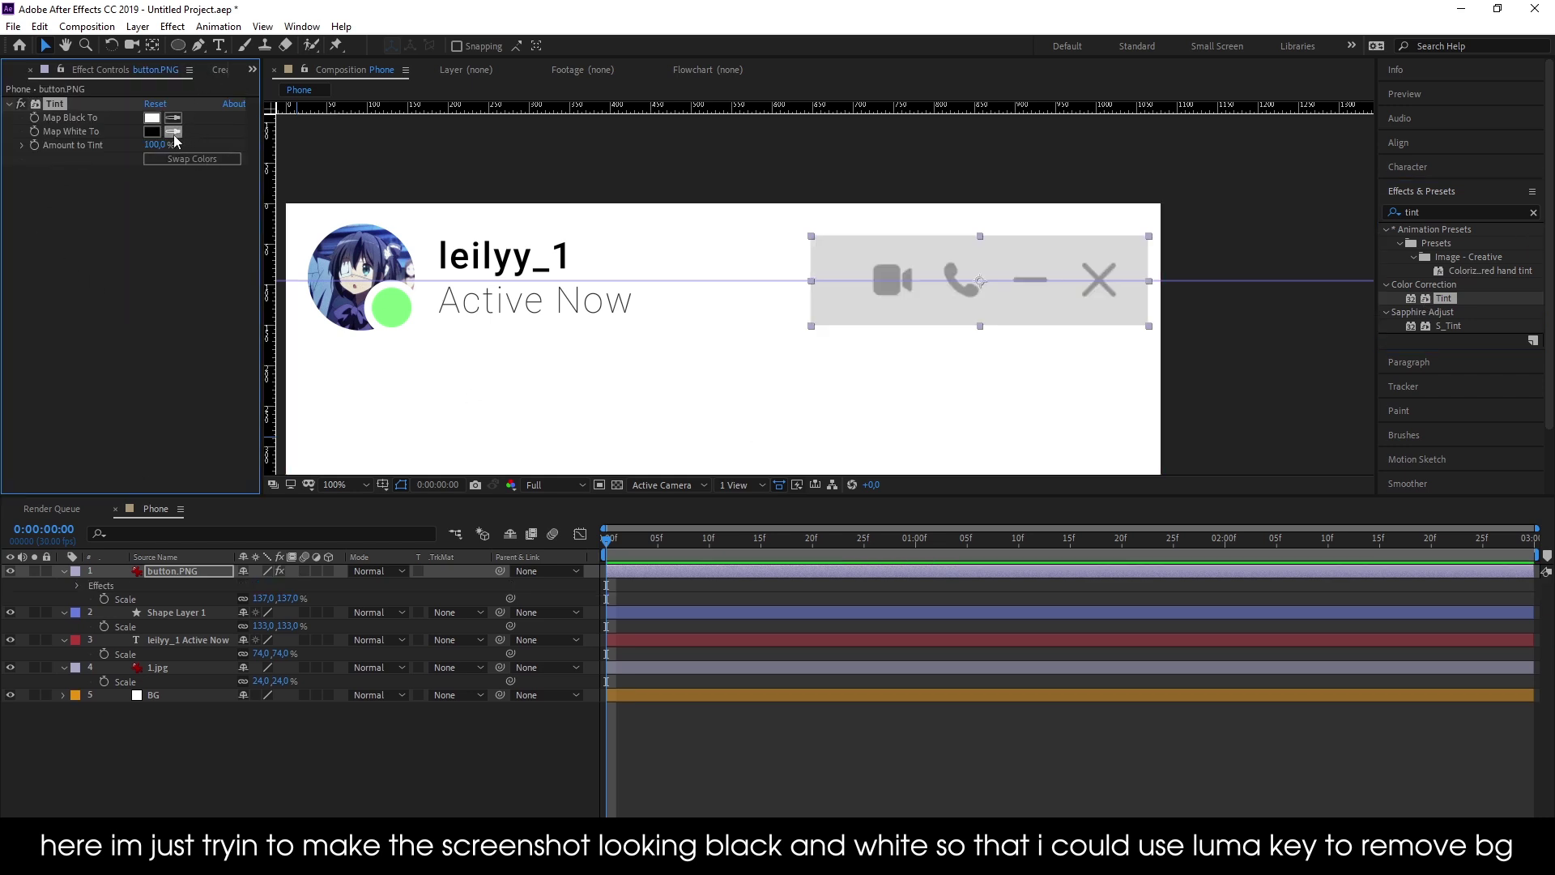
pyautogui.click(181, 159)
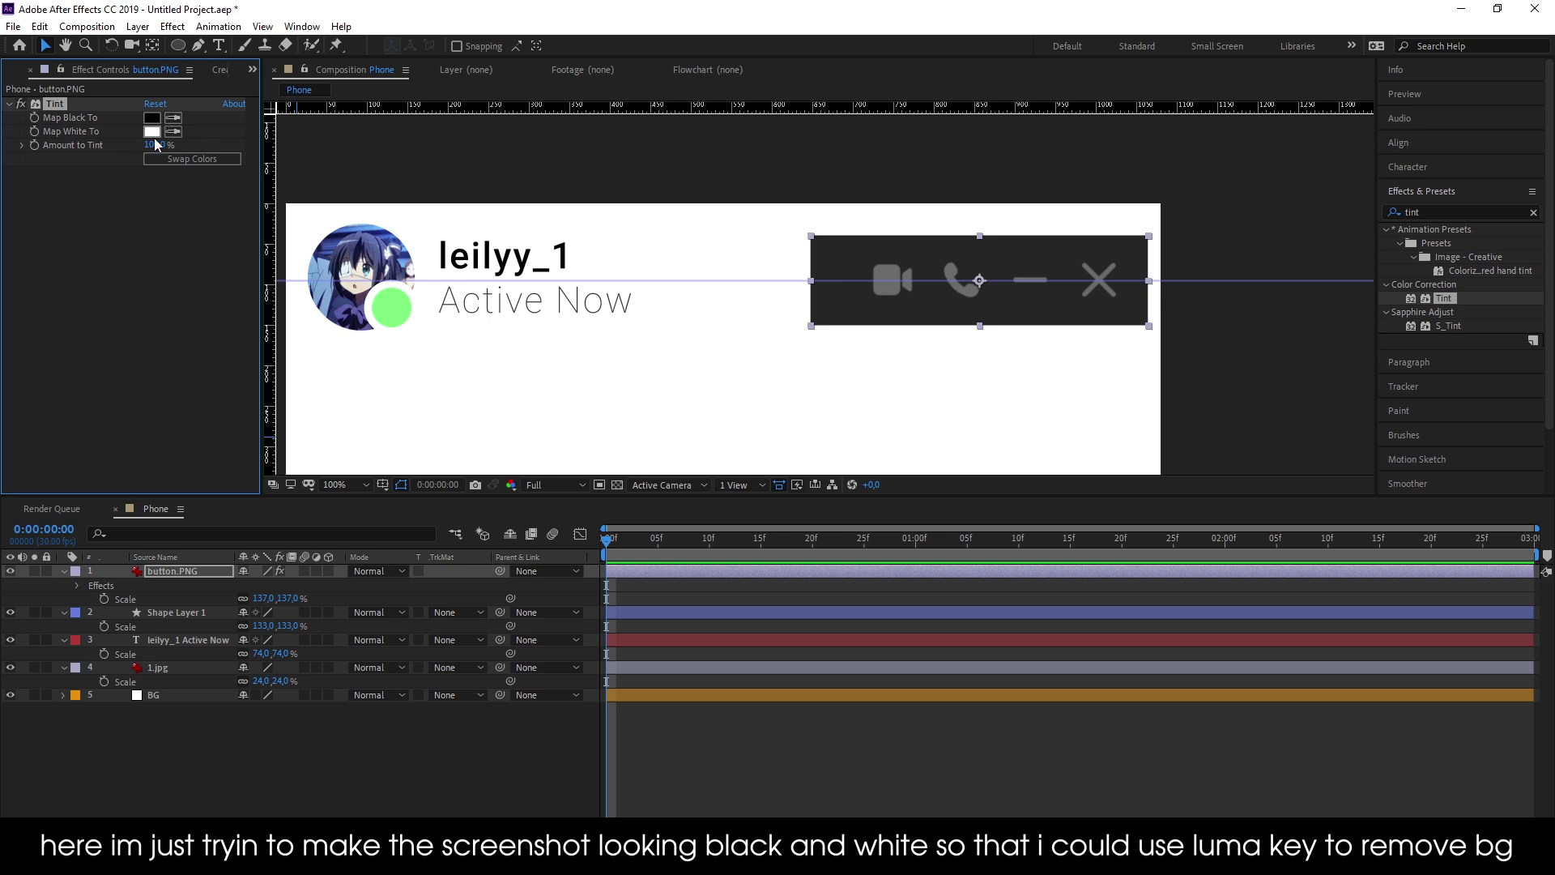
# Add Curves, bend it into a steep high-contrast line, and swap the Tint colours again
pyautogui.click(1393, 213)
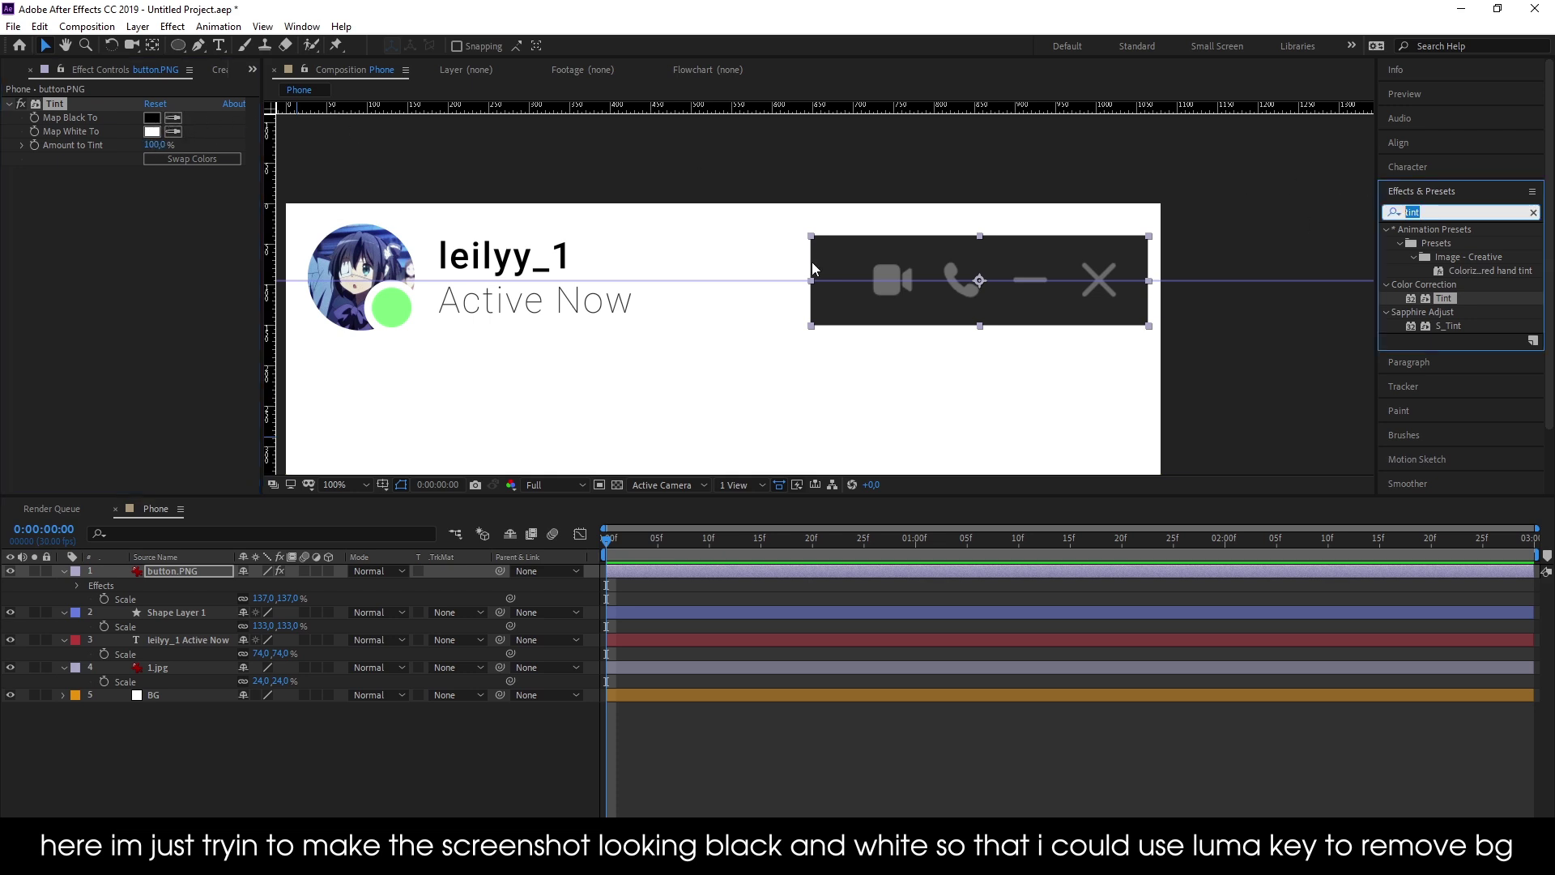
pyautogui.write('curves')
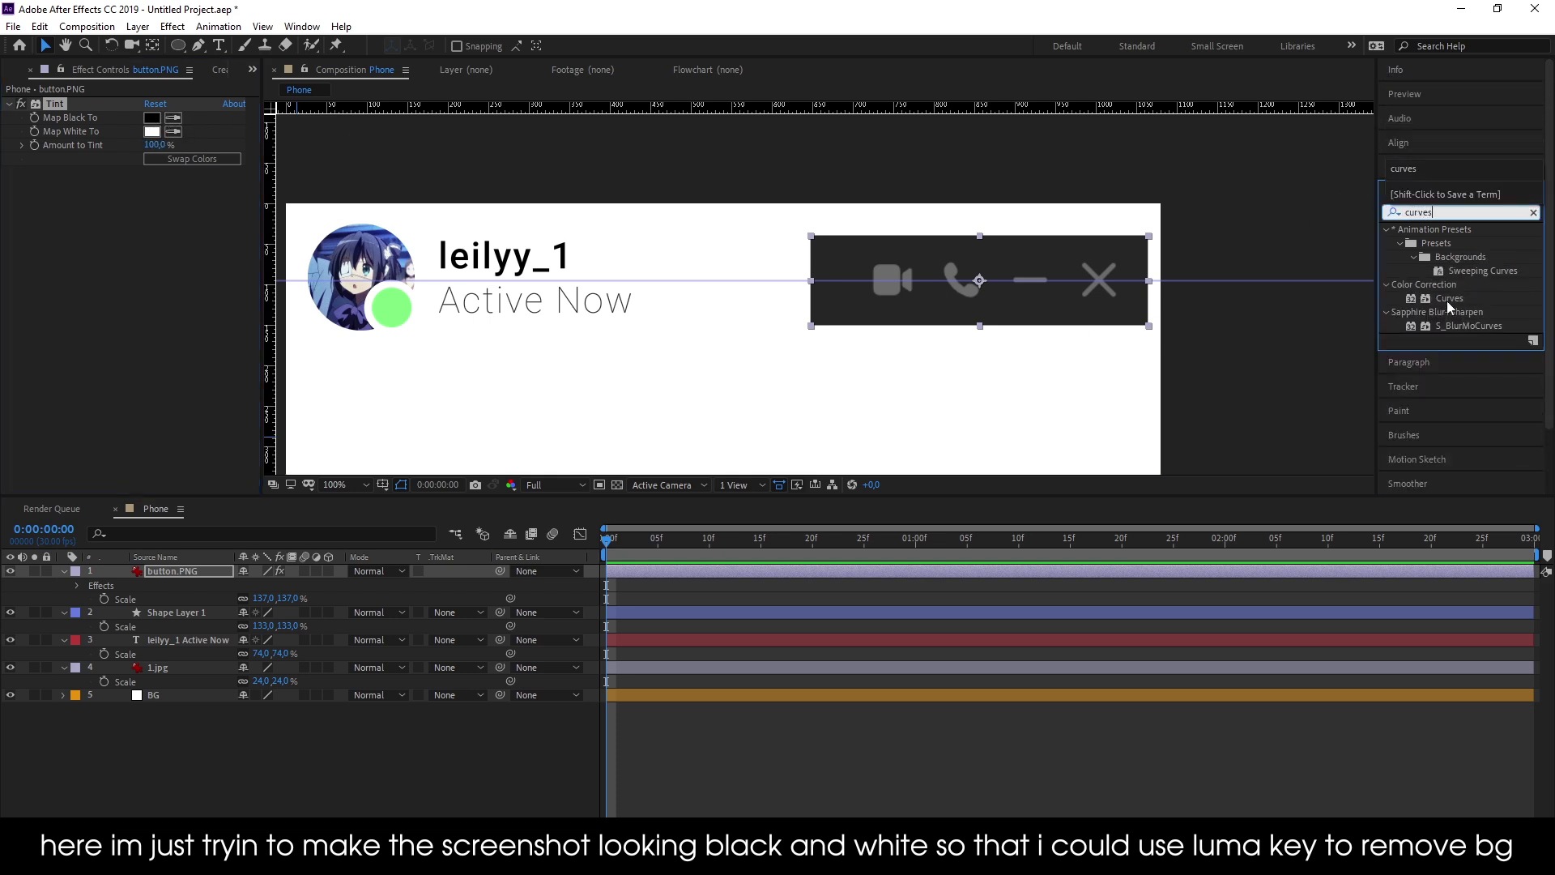
pyautogui.doubleClick(1449, 299)
pyautogui.moveTo(101, 386); pyautogui.dragTo(55, 370)
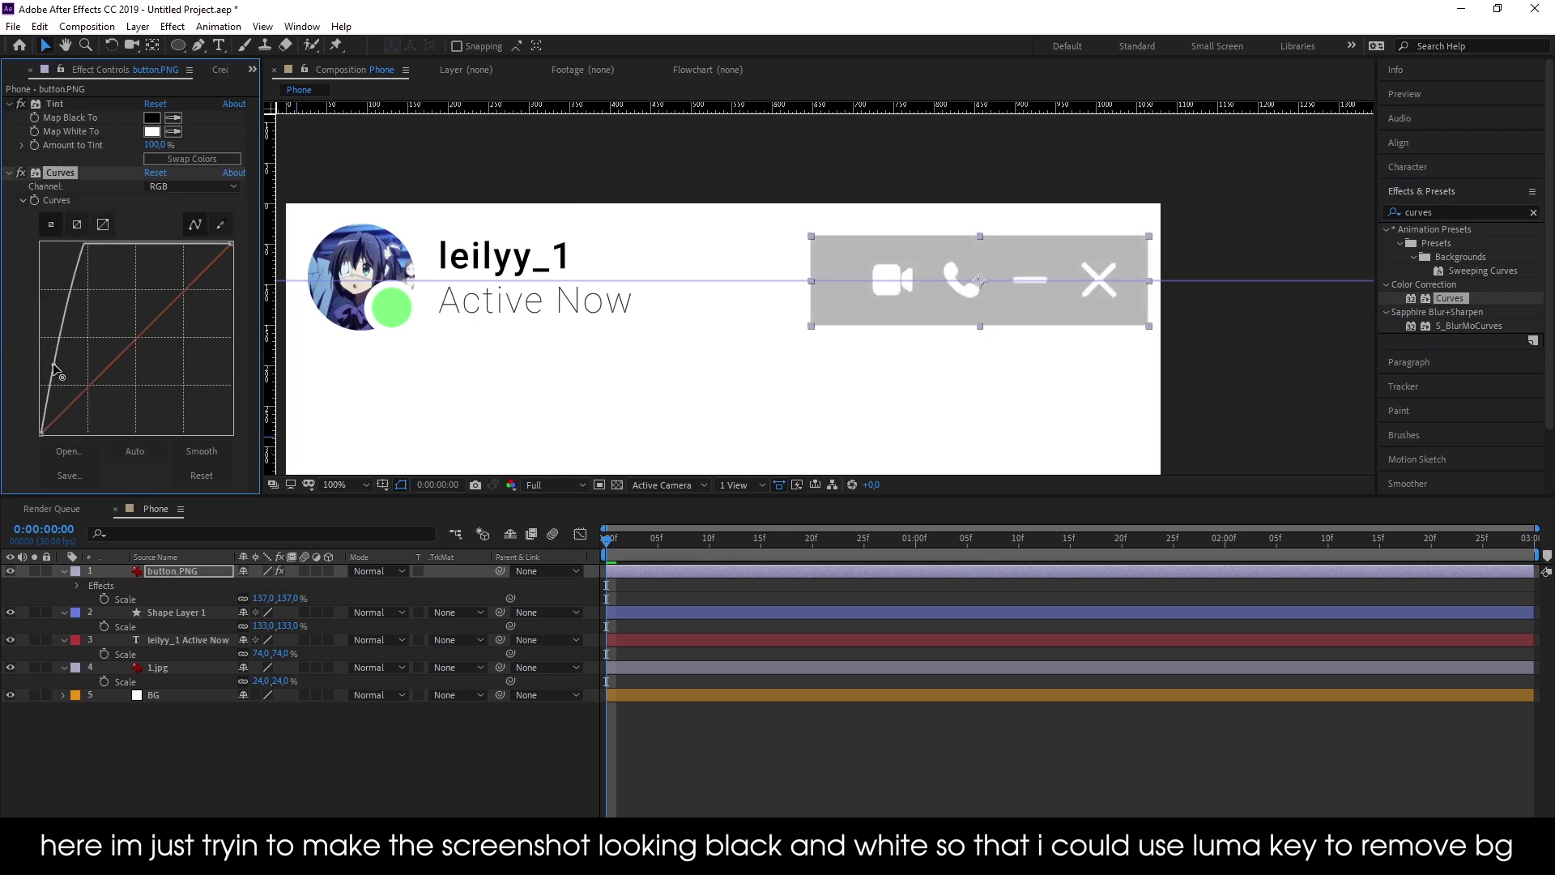
pyautogui.moveTo(52, 365)
pyautogui.mouseDown()
pyautogui.moveTo(95, 411)
pyautogui.moveTo(45, 385)
pyautogui.moveTo(70, 401)
pyautogui.mouseUp()
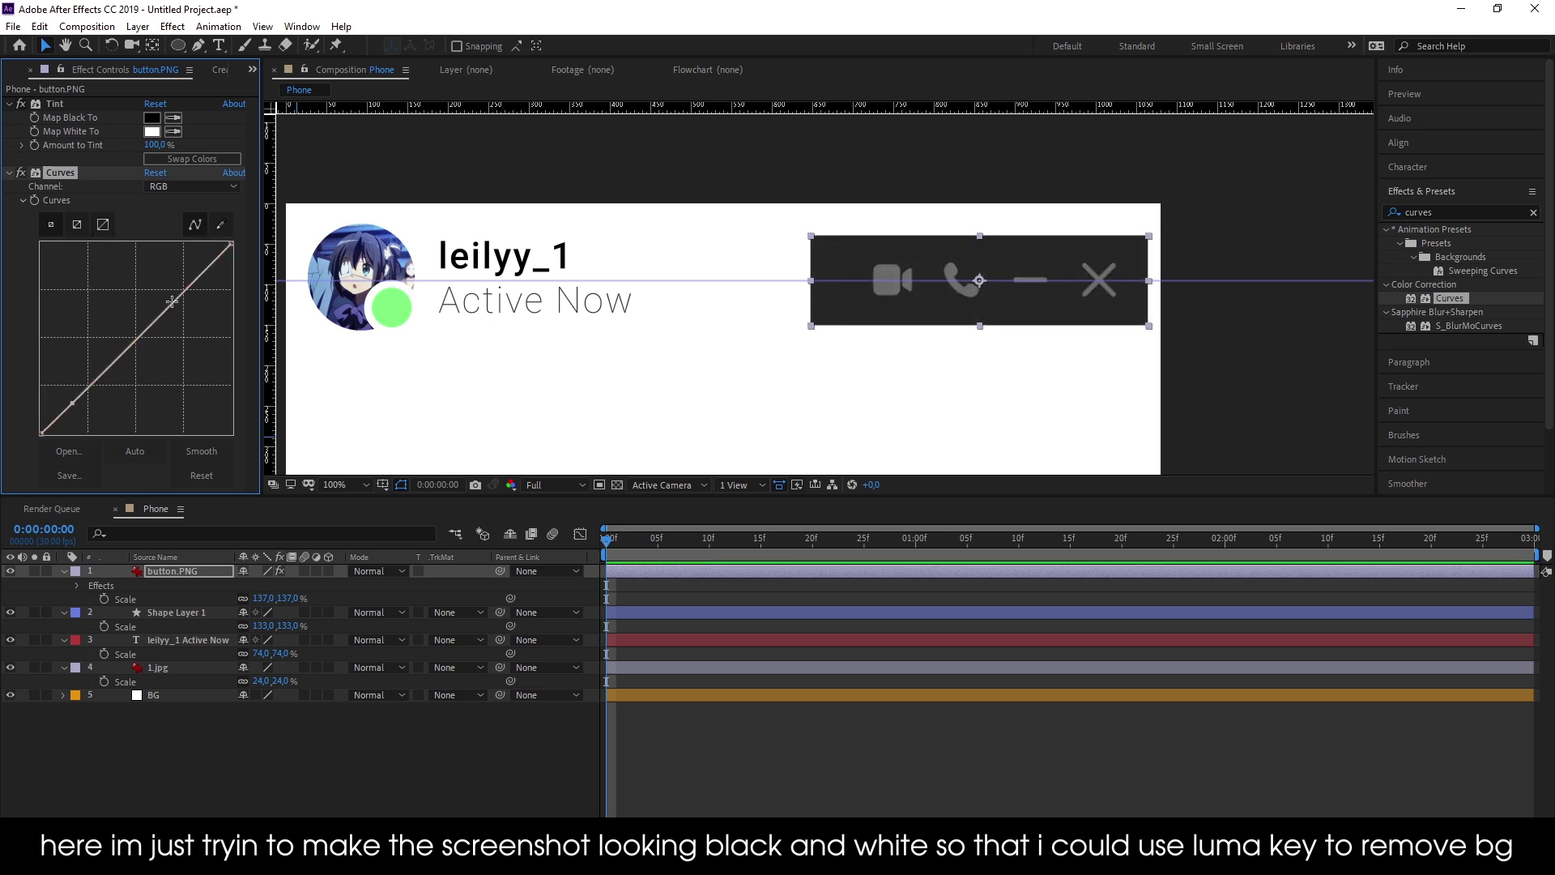
pyautogui.moveTo(170, 302)
pyautogui.mouseDown()
pyautogui.moveTo(135, 293)
pyautogui.moveTo(109, 253)
pyautogui.mouseUp()
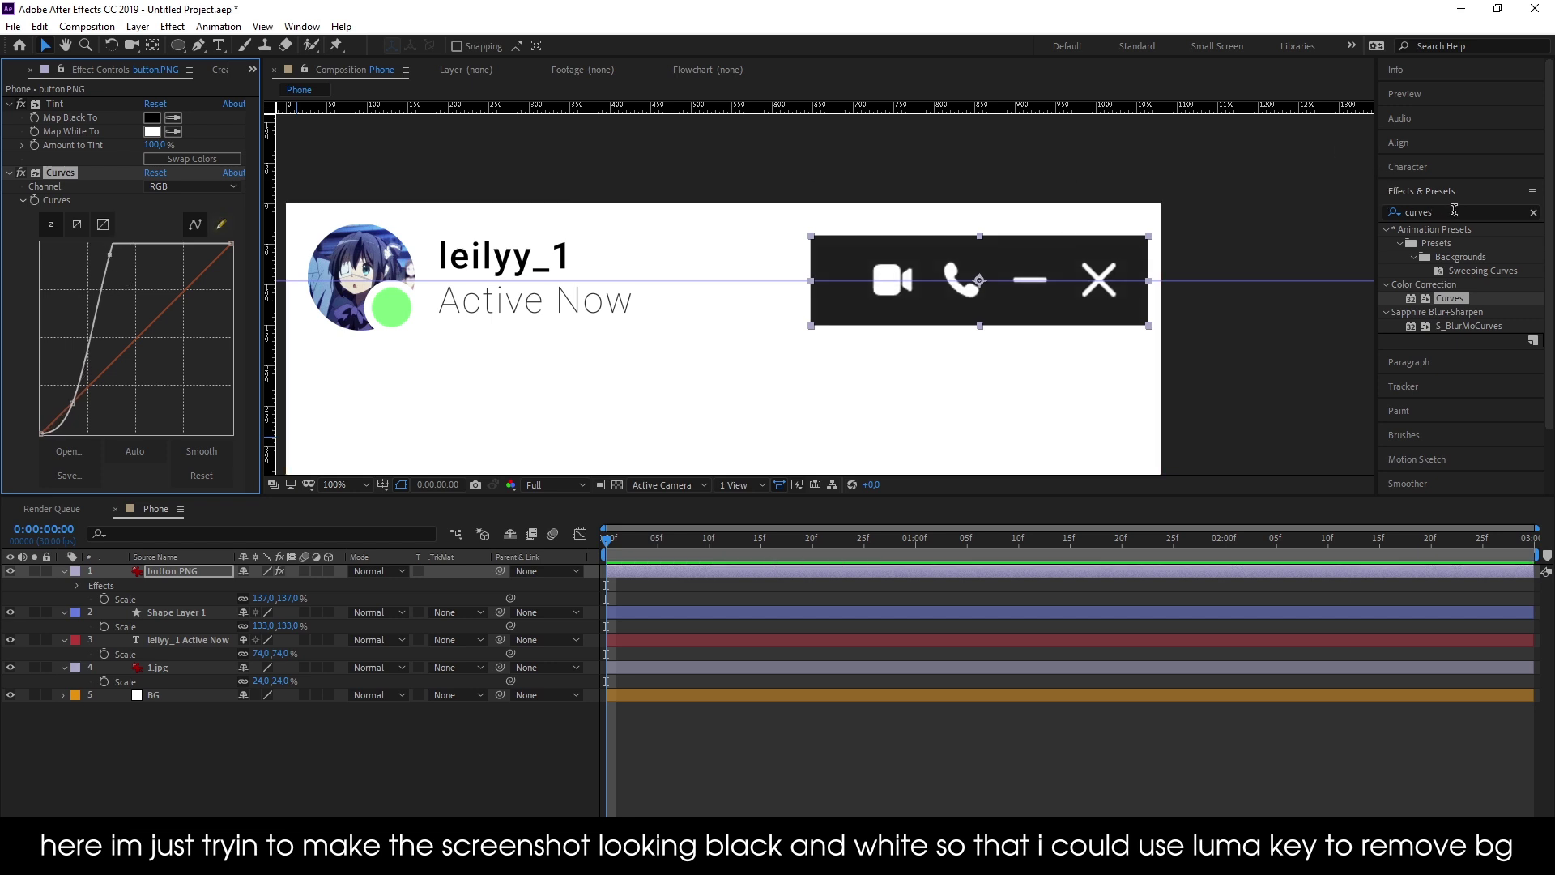
pyautogui.click(173, 159)
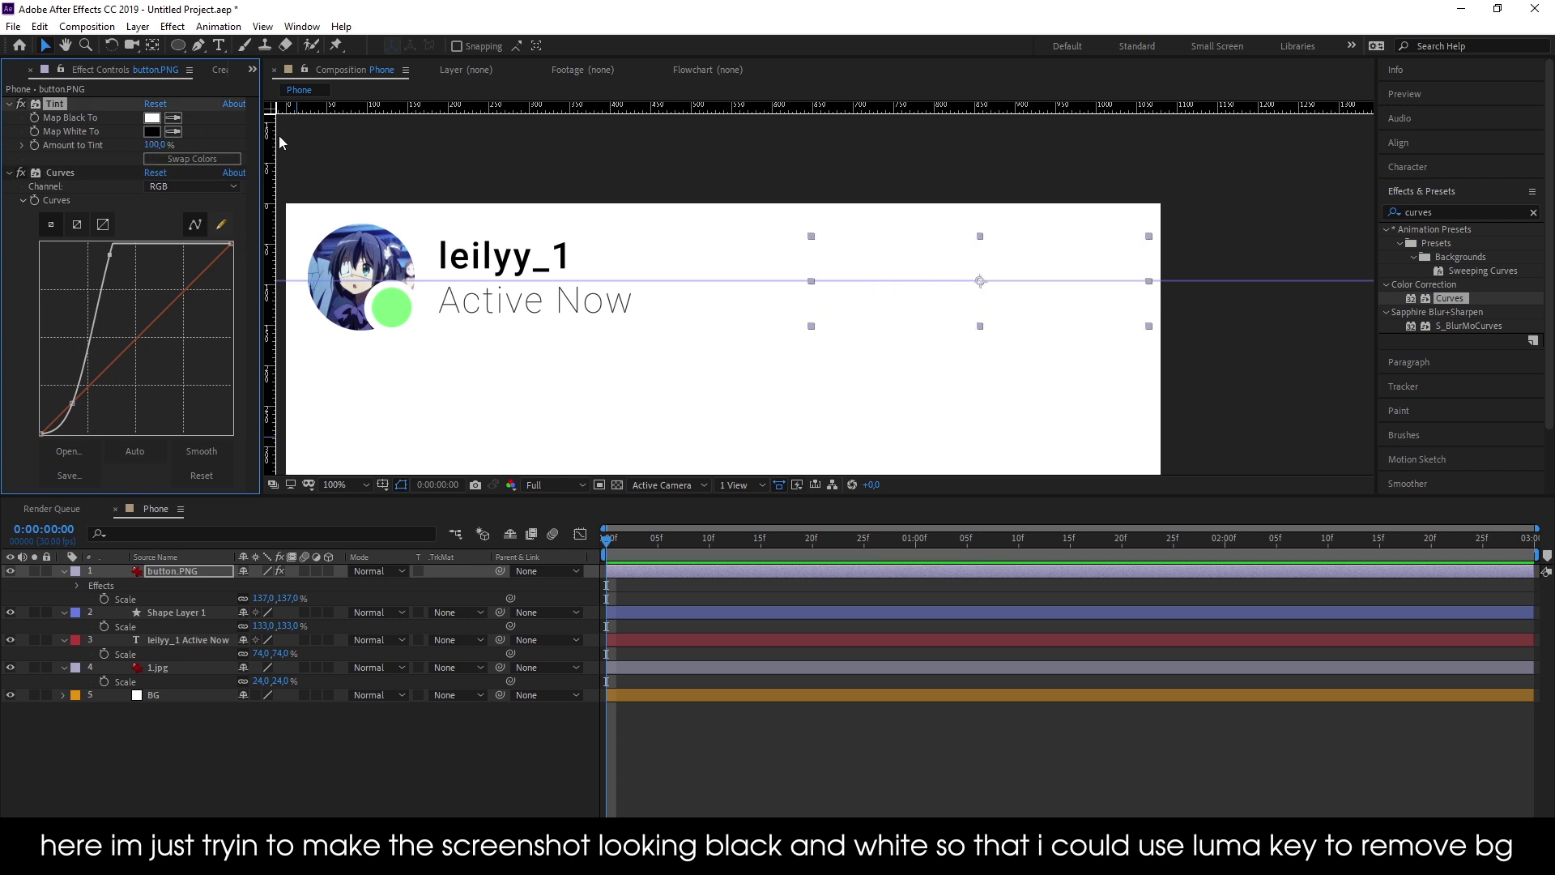
# Swap the Tint colours back to dark and apply Invert to the button strip
pyautogui.click(162, 156)
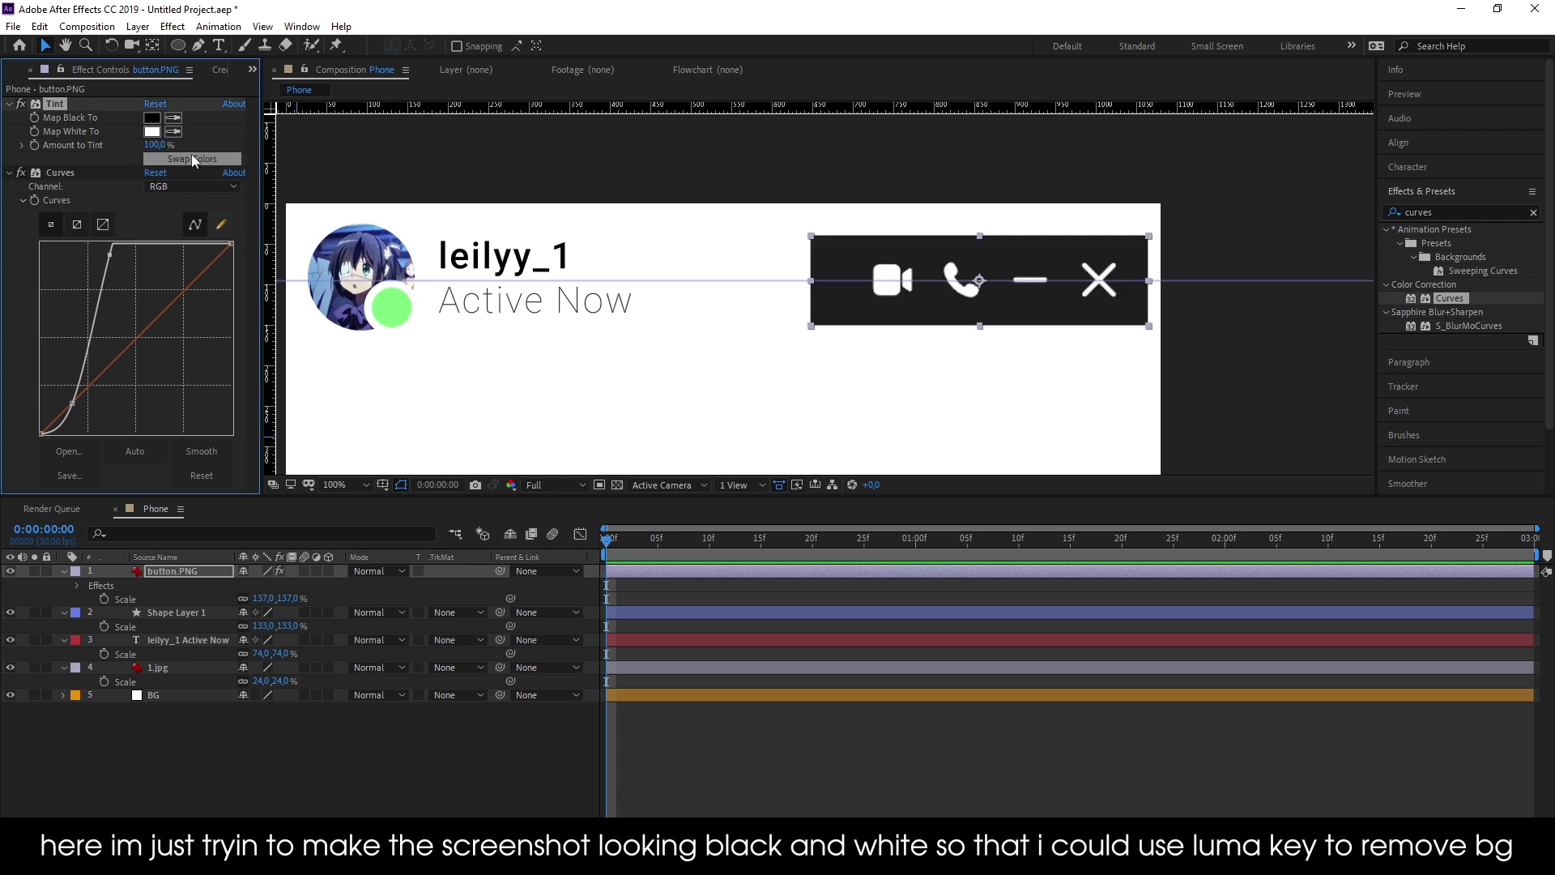
pyautogui.click(1443, 212)
pyautogui.write('invert')
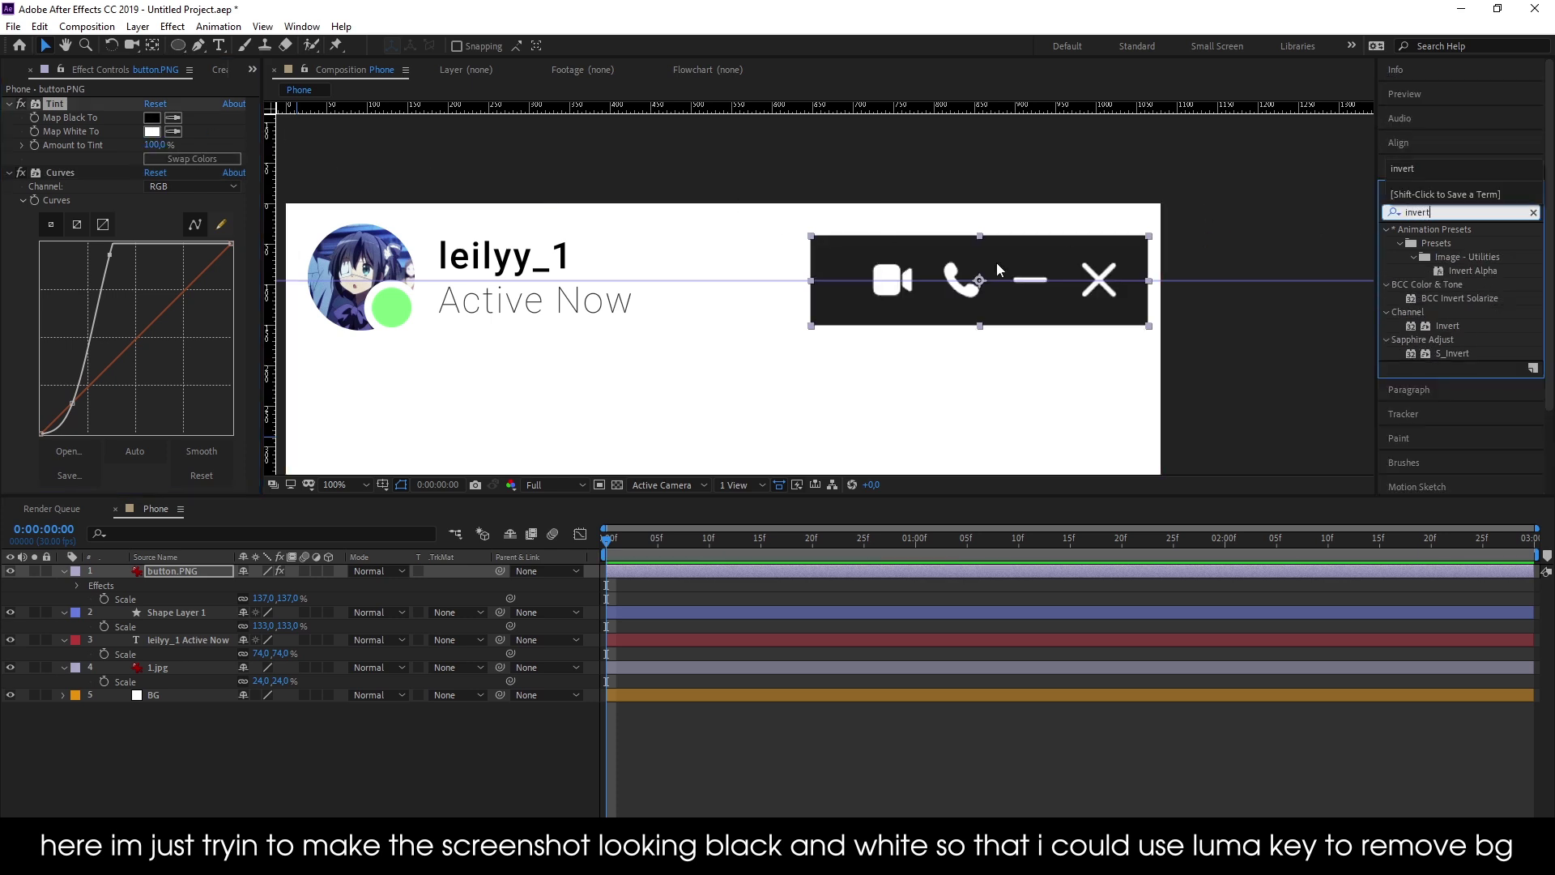
pyautogui.doubleClick(1448, 326)
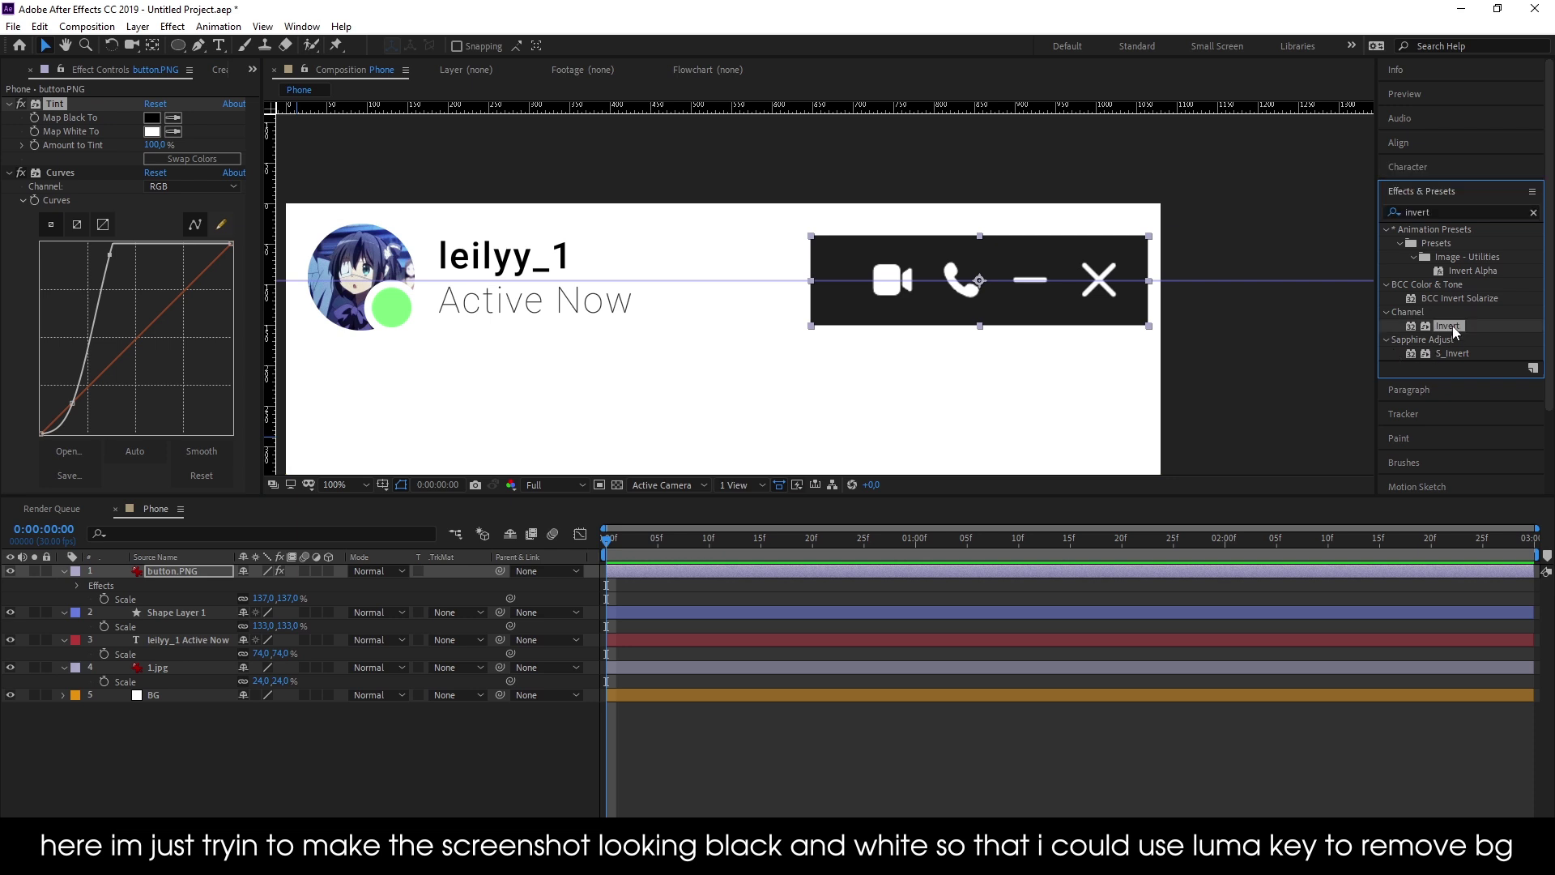
# Add a Luma Key set to Key Out Brighter with Edge Feather 2.1
pyautogui.click(1443, 211)
pyautogui.write('luma')
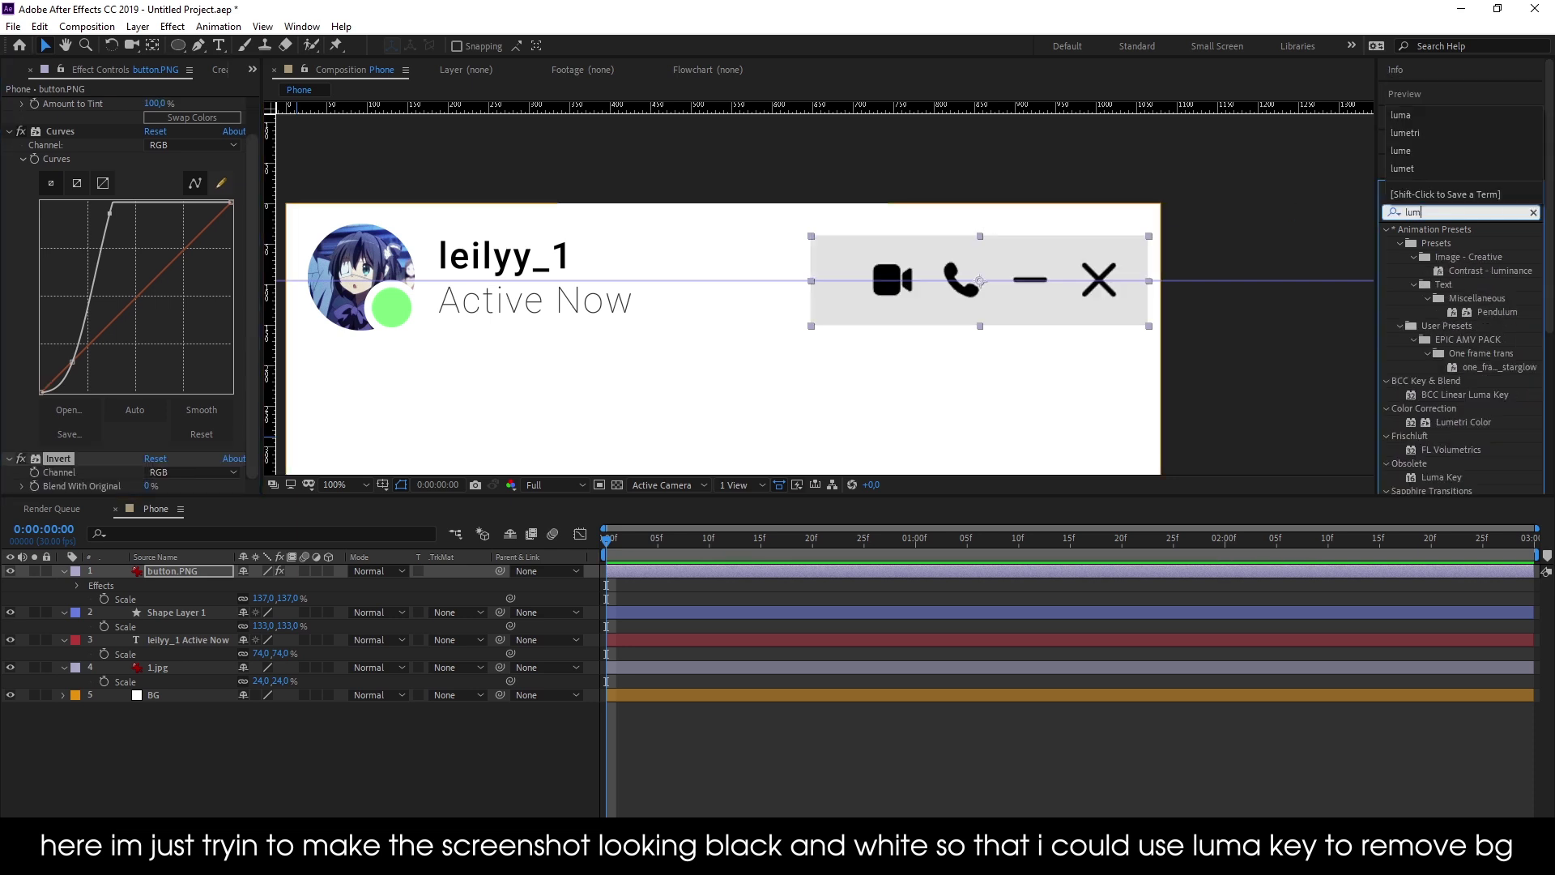
pyautogui.doubleClick(1417, 340)
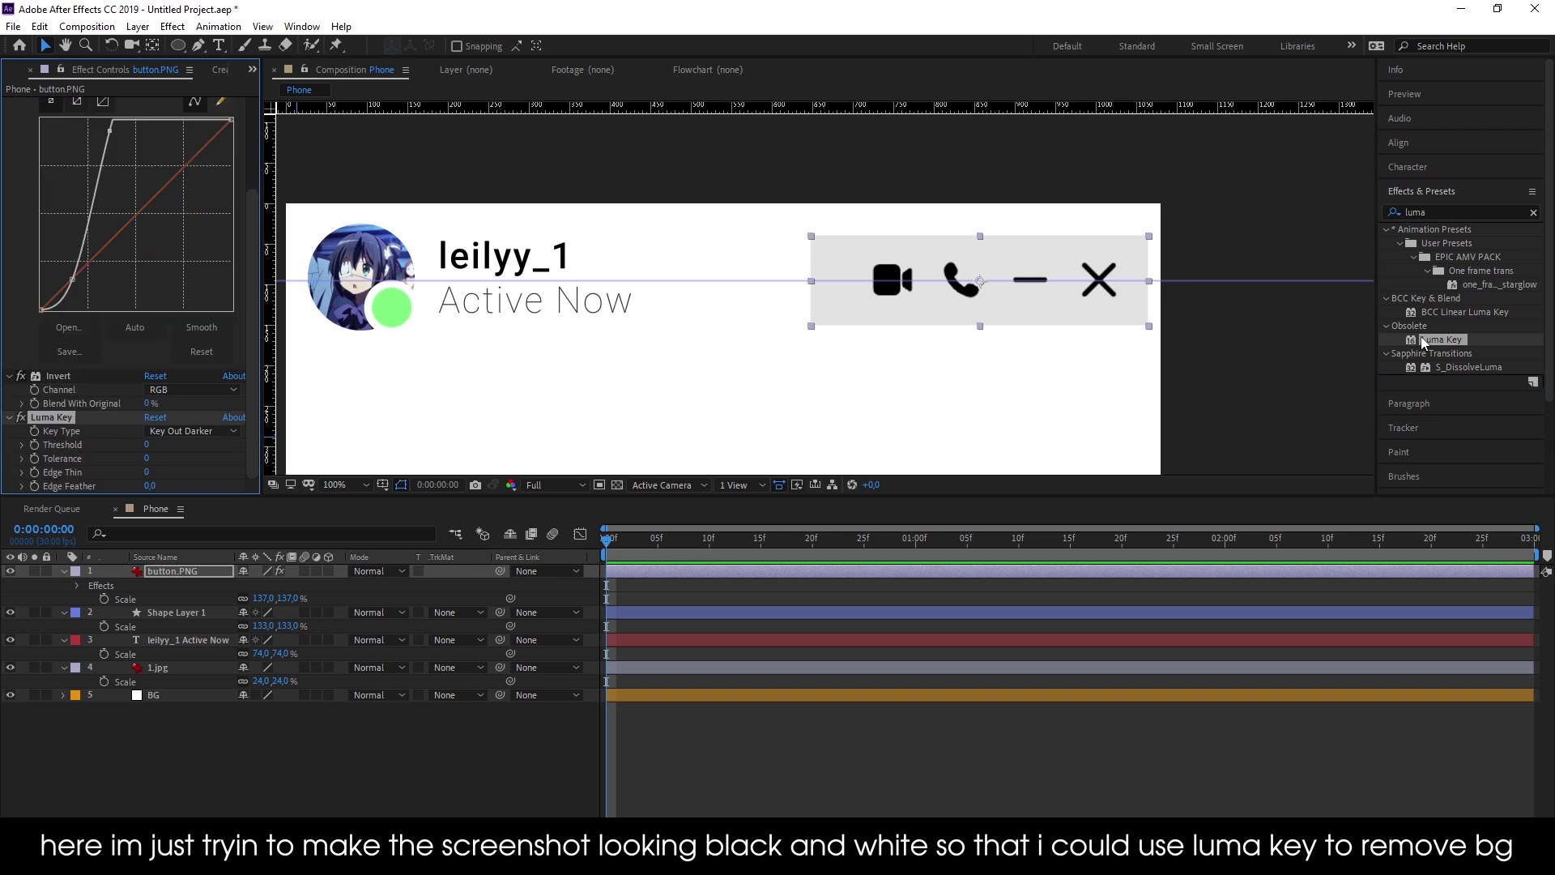
pyautogui.click(192, 431)
pyautogui.click(195, 448)
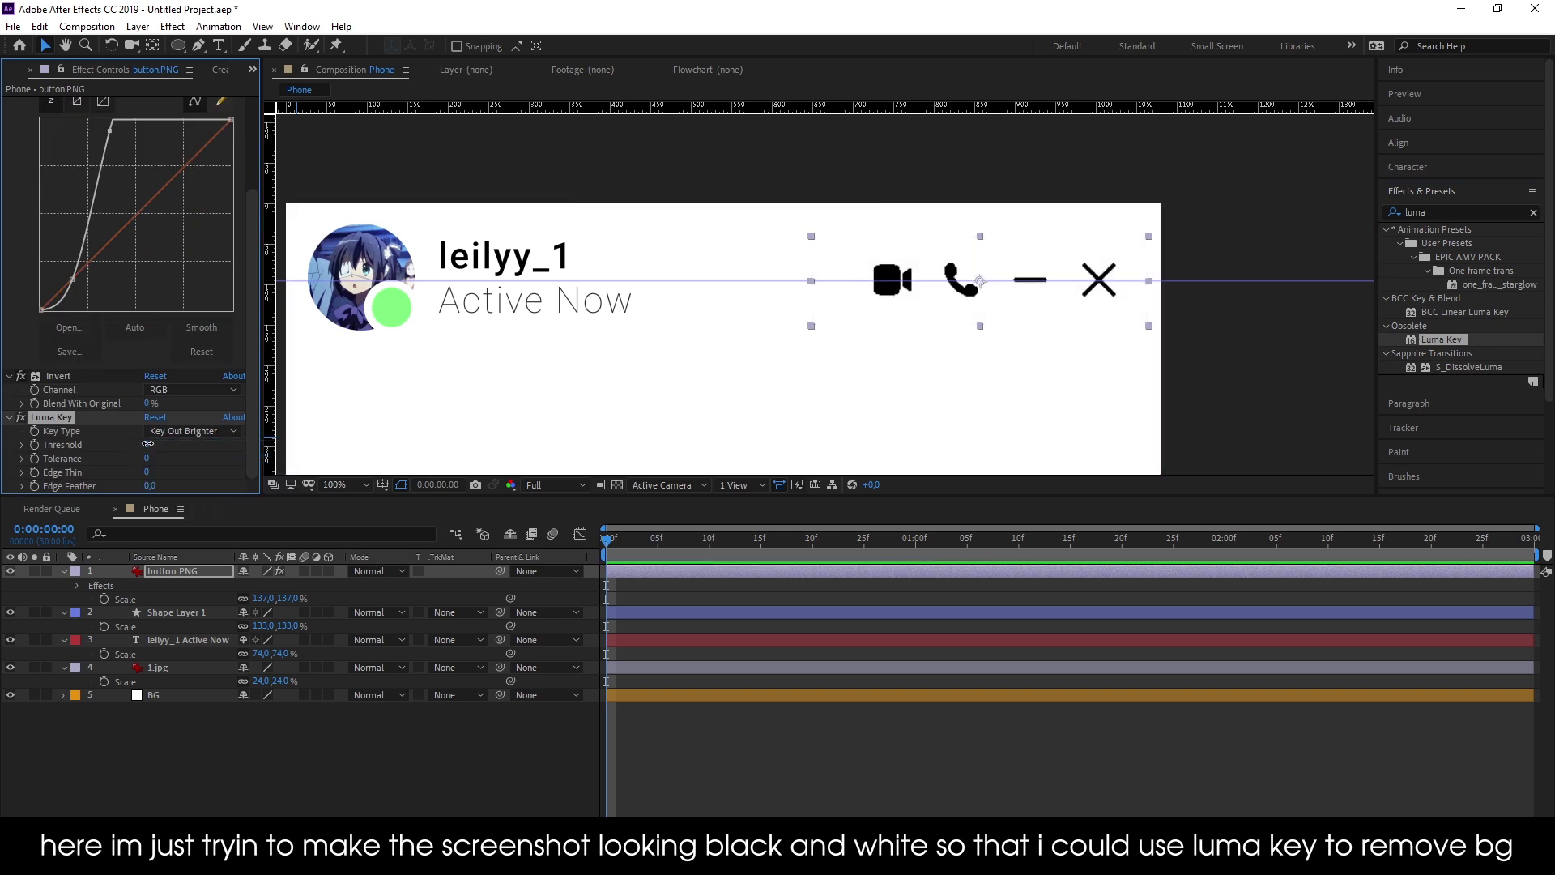
pyautogui.click(147, 444)
pyautogui.moveTo(147, 486); pyautogui.dragTo(168, 487)
# Scale the button strip up to 151% and nudge it slightly left
pyautogui.click(770, 741)
pyautogui.click(933, 294)
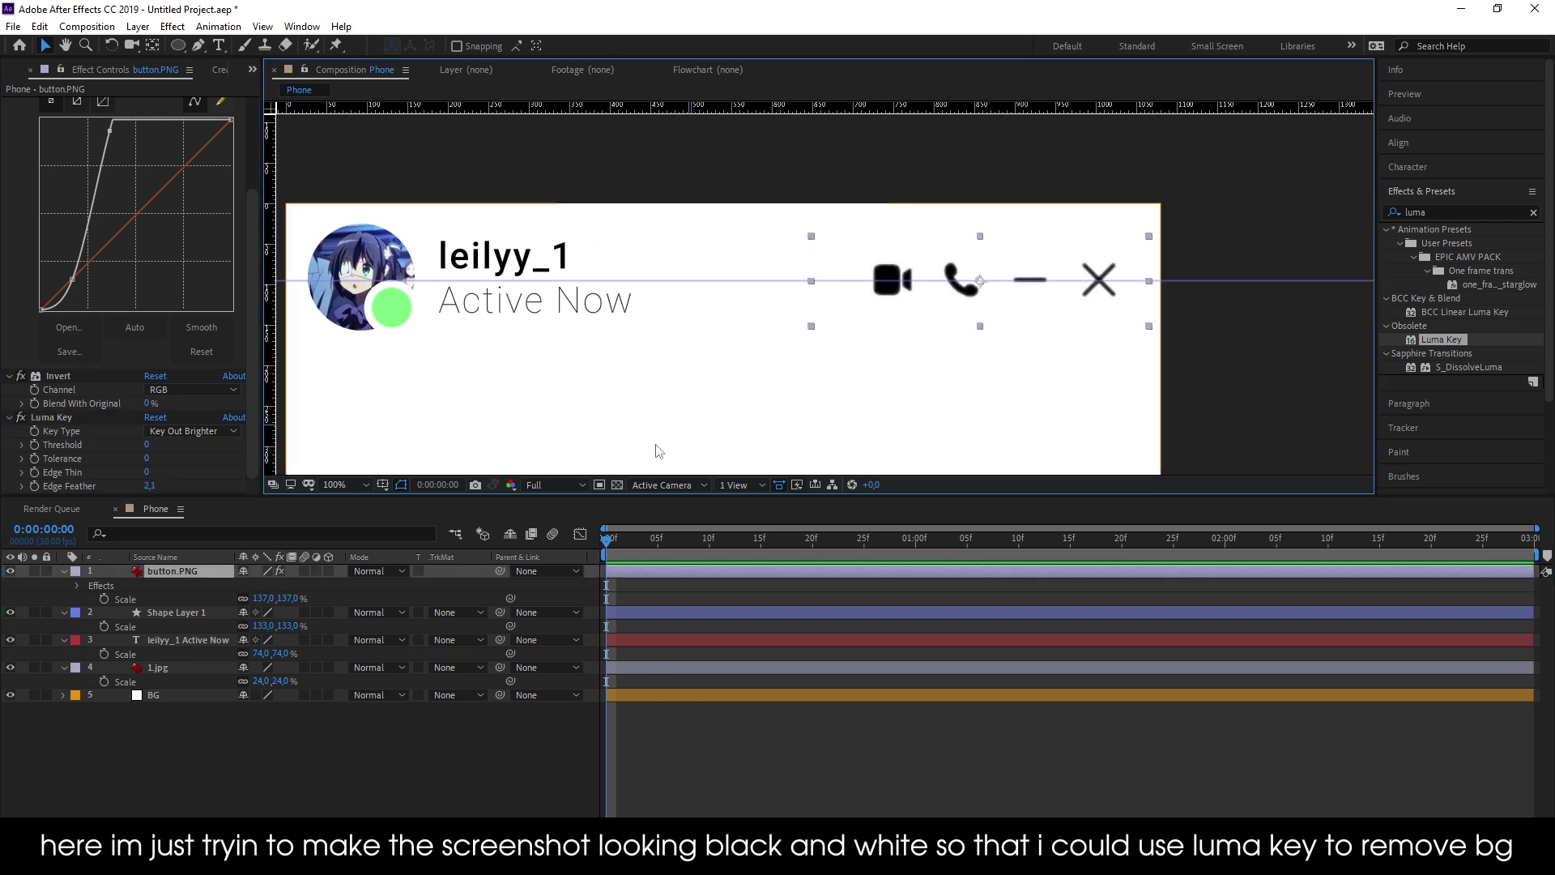
pyautogui.moveTo(267, 597); pyautogui.dragTo(278, 599)
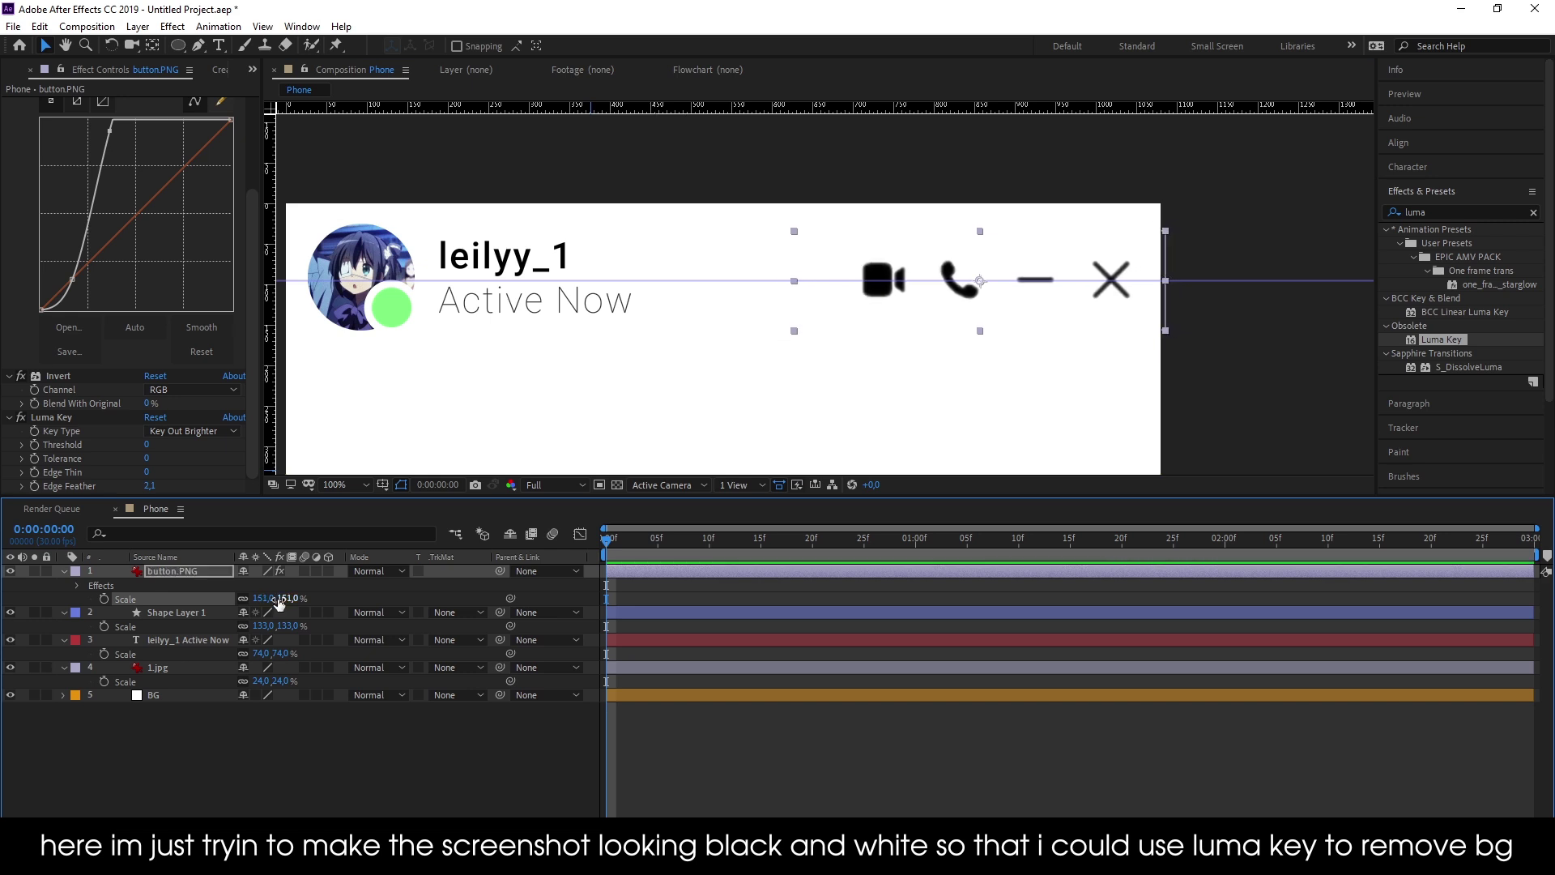
pyautogui.hotkey('shift', 'Left')
# Fit the composition in the viewer and drag the horizontal guide off
pyautogui.click(340, 484)
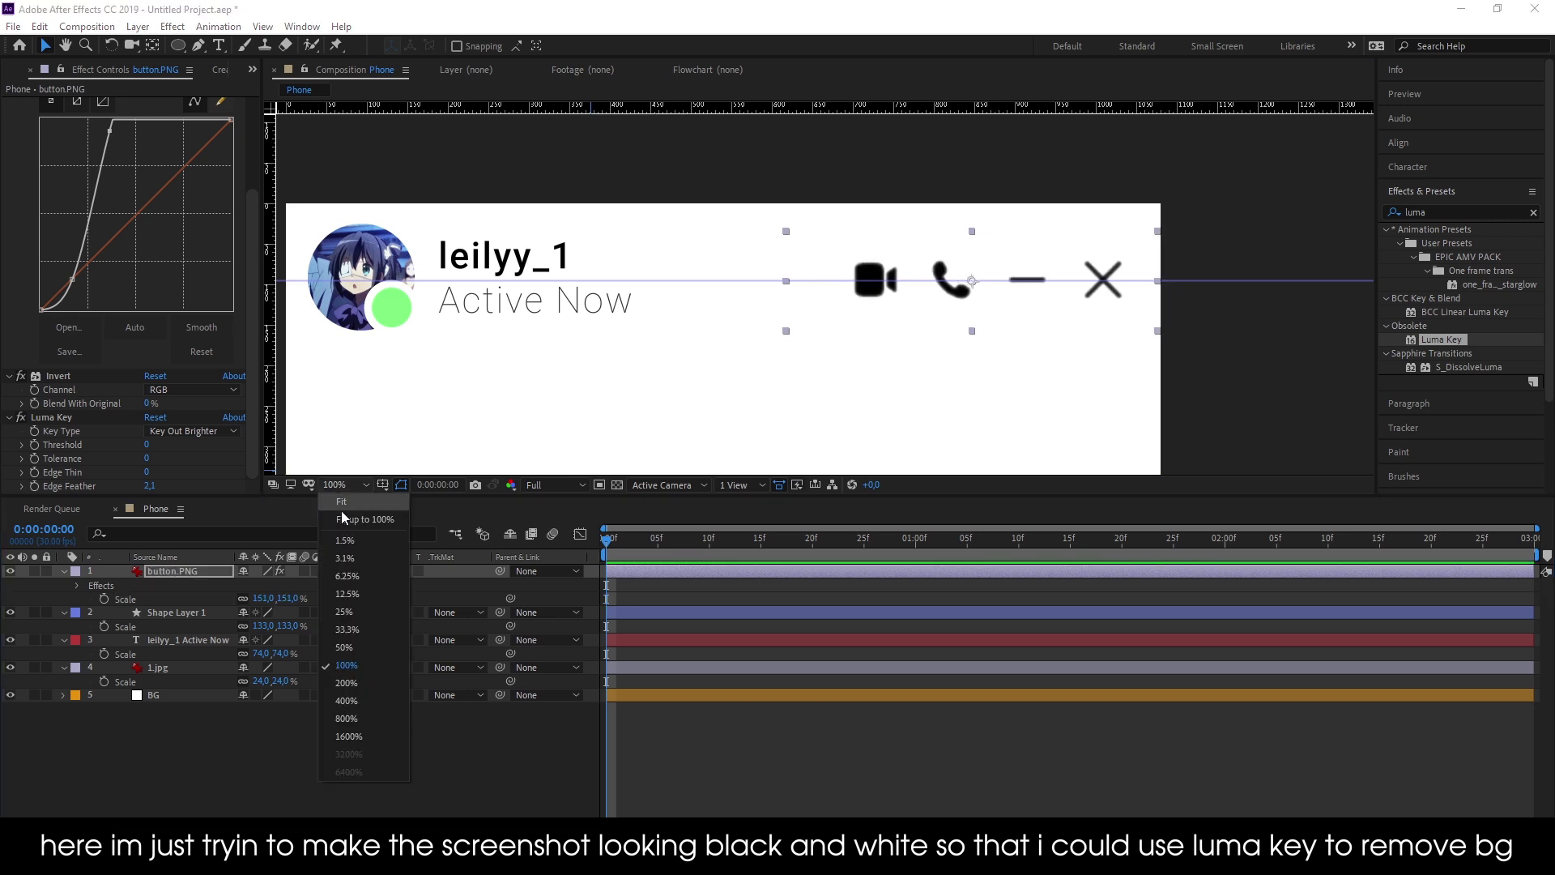
pyautogui.click(353, 523)
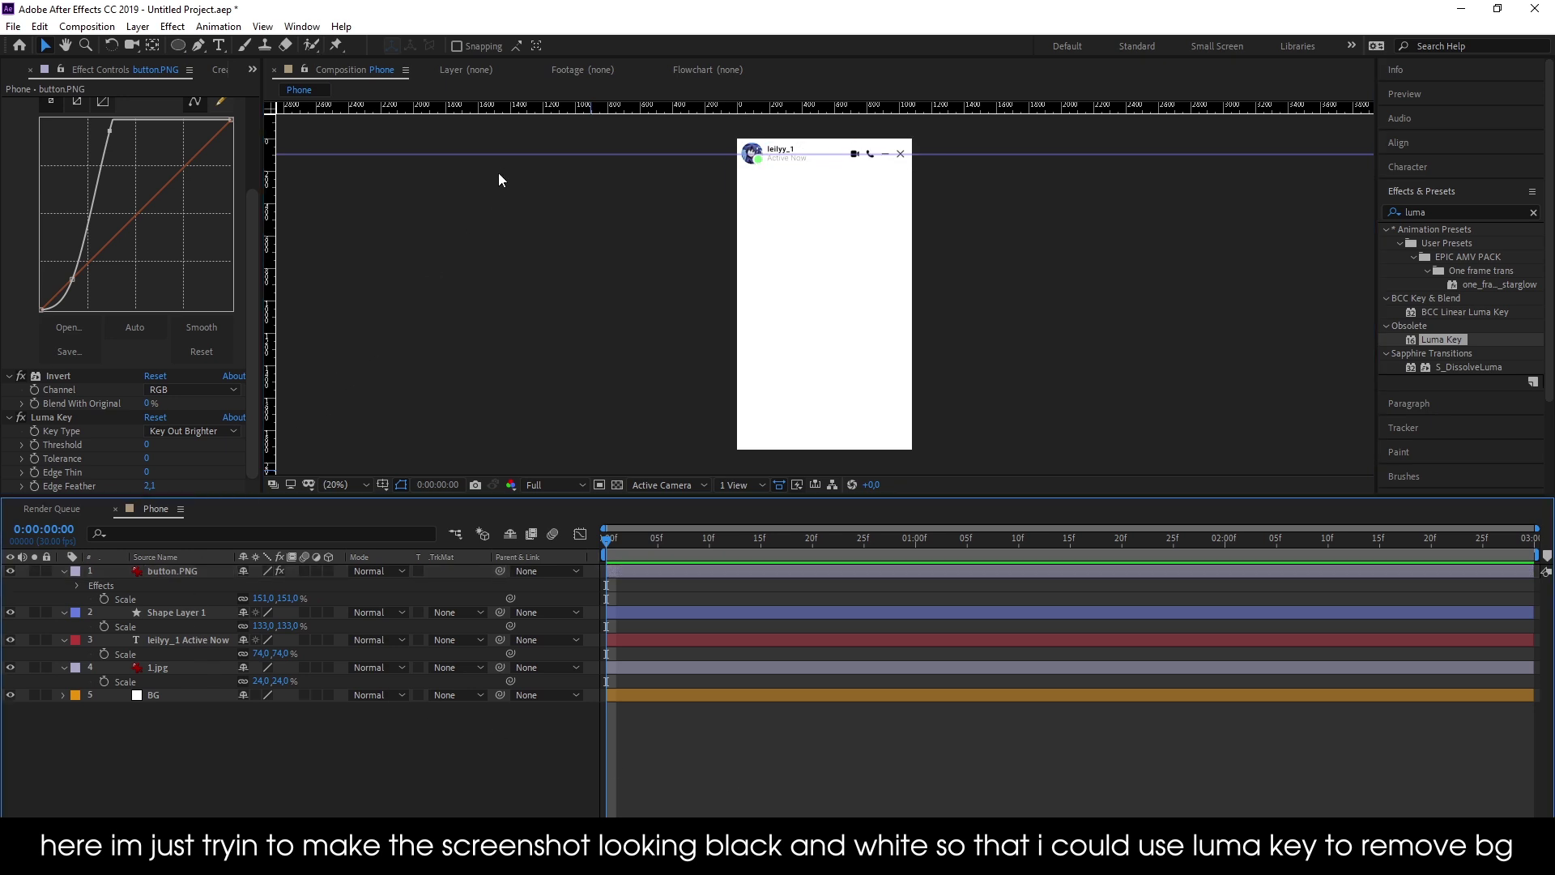
pyautogui.moveTo(503, 154); pyautogui.dragTo(267, 153)
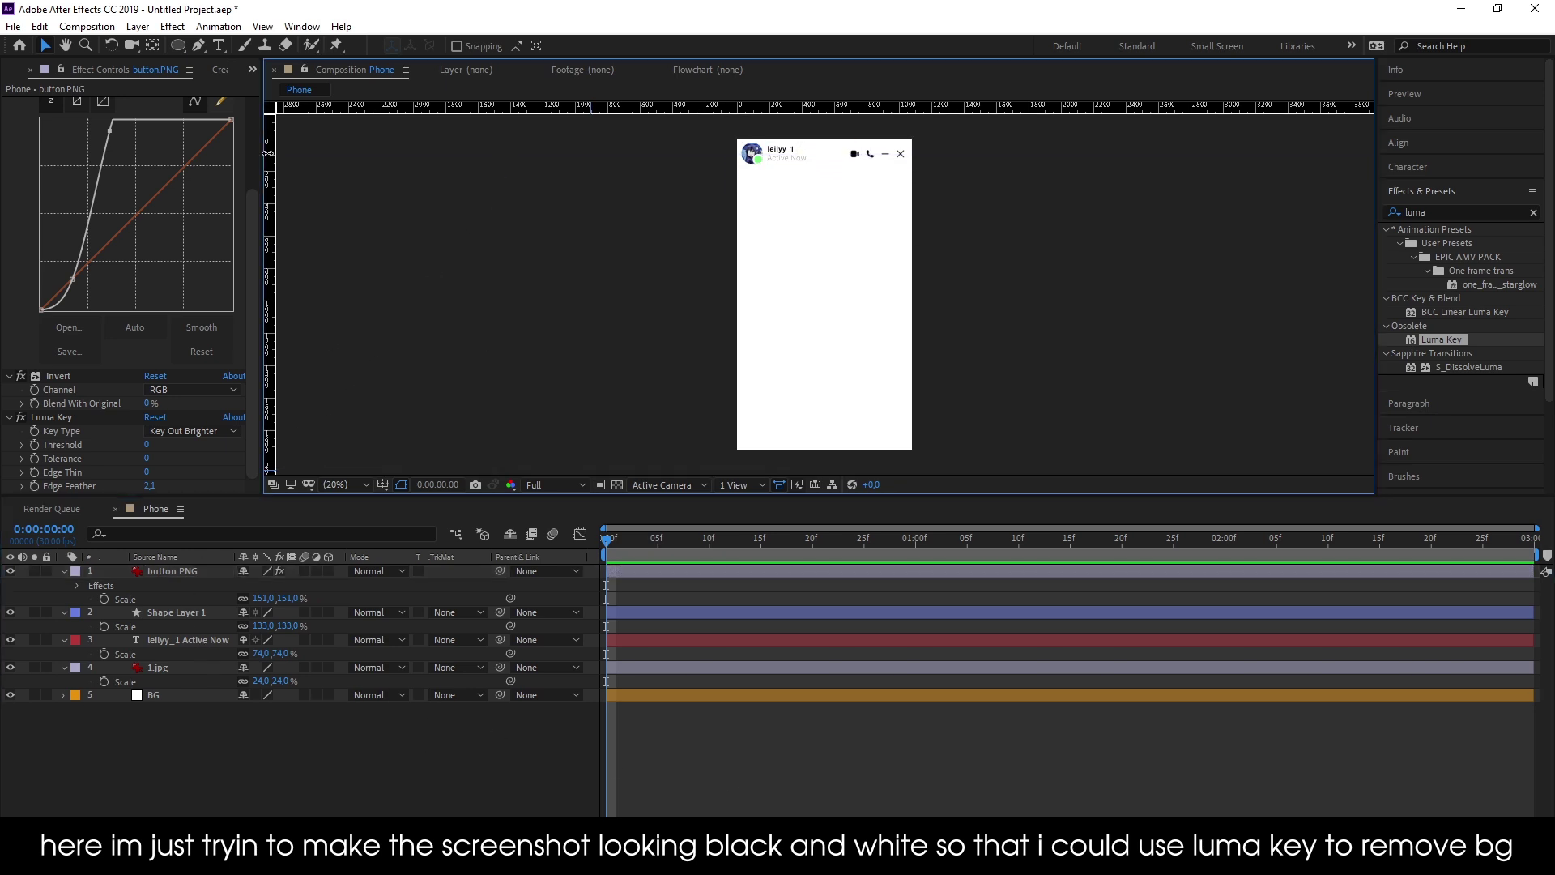
# Set the Rectangle tool to no fill and a #3A3A3A dark grey stroke
pyautogui.click(180, 46)
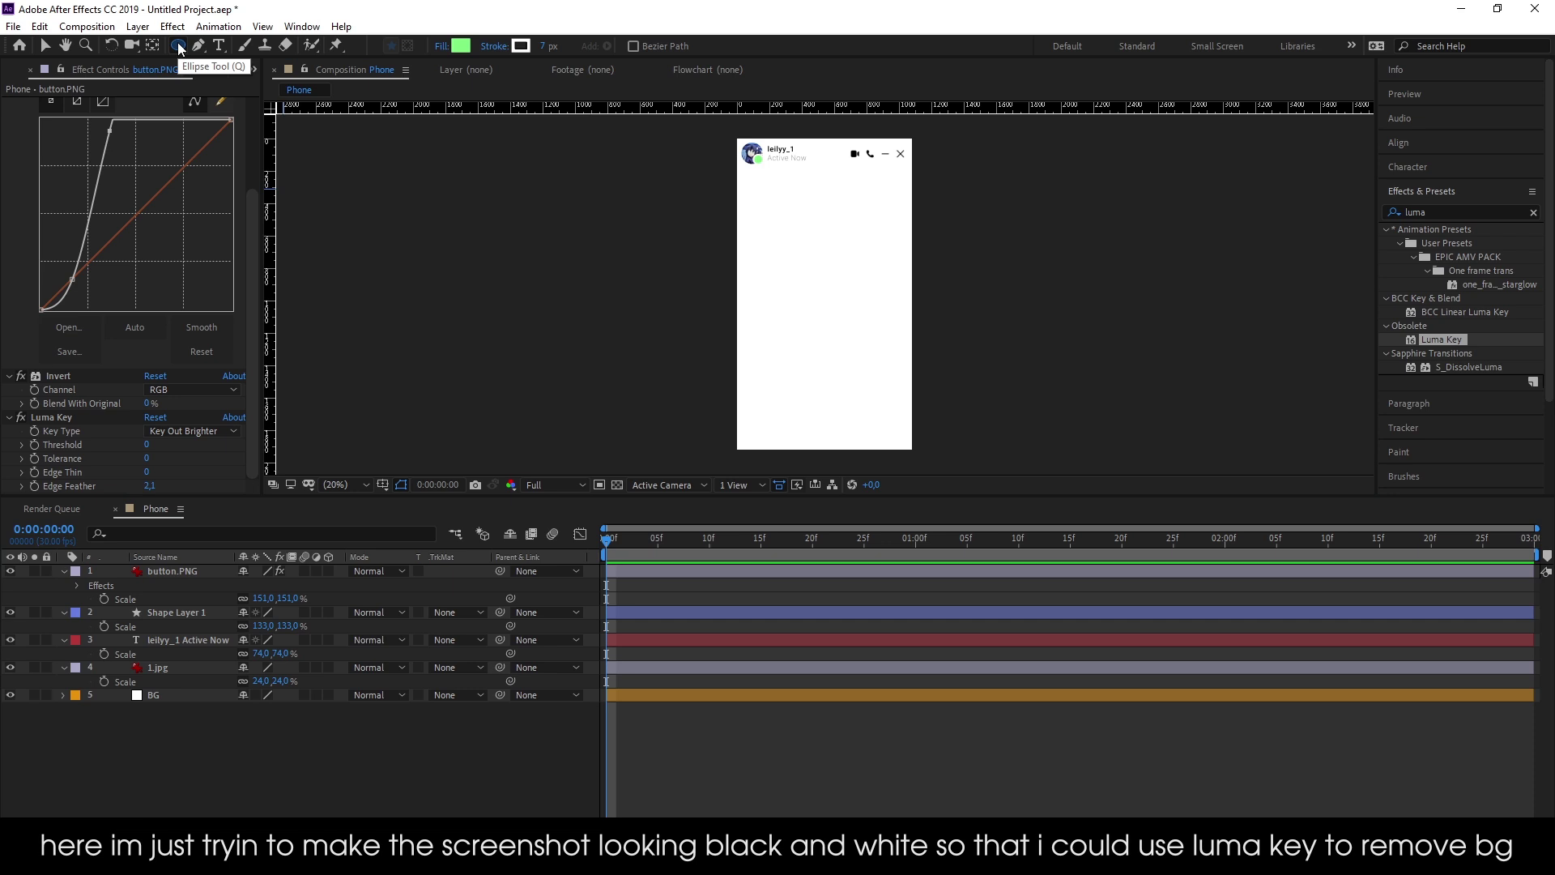
pyautogui.press('q')
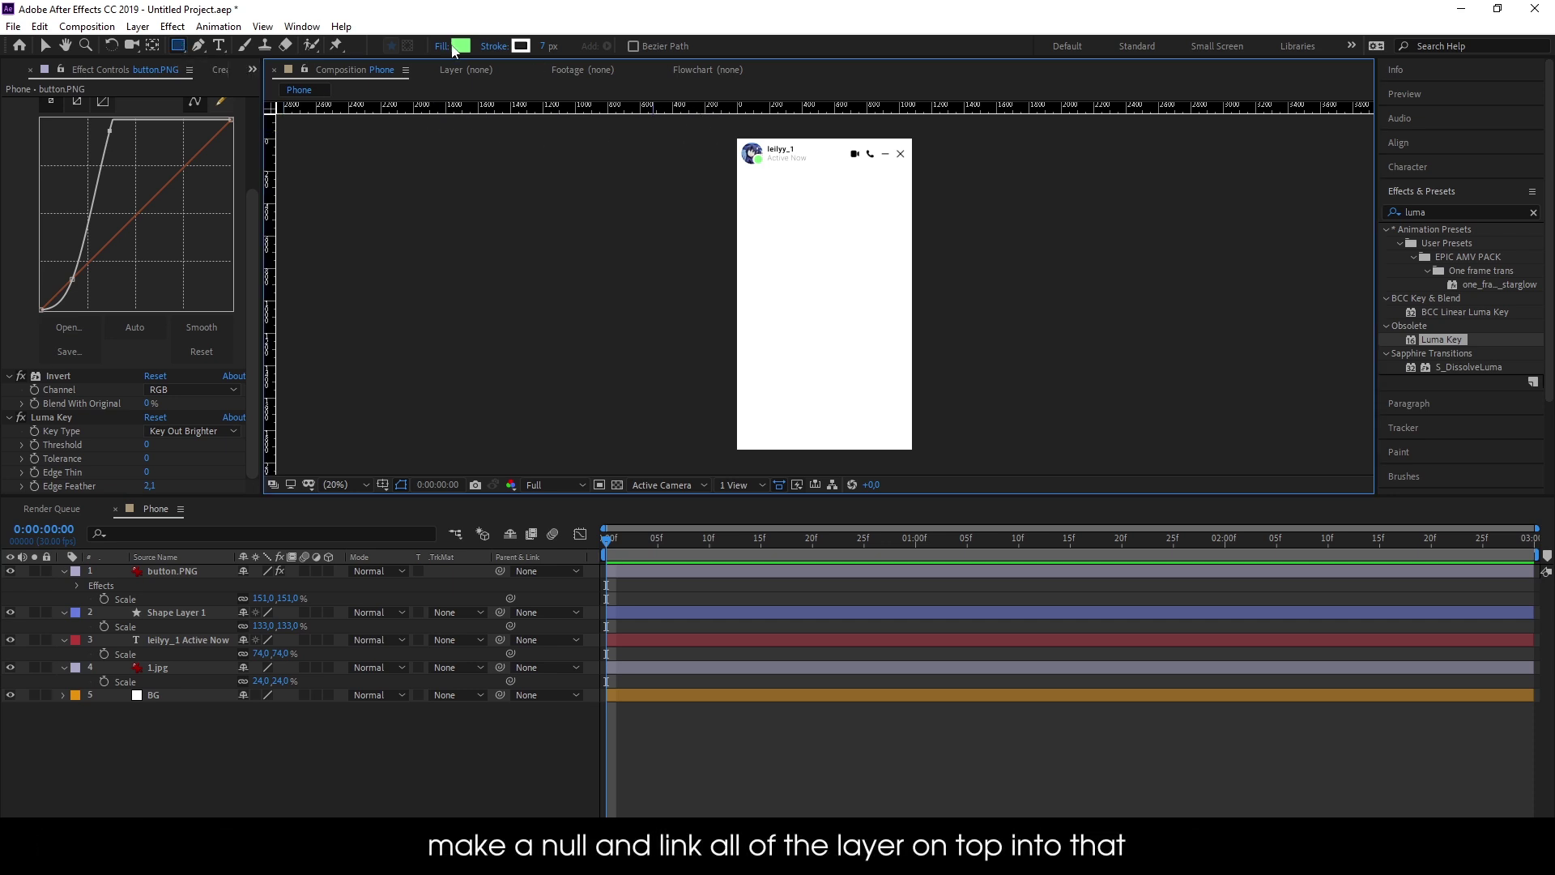
pyautogui.click(454, 47)
pyautogui.click(57, 146)
pyautogui.press('Return')
pyautogui.click(521, 46)
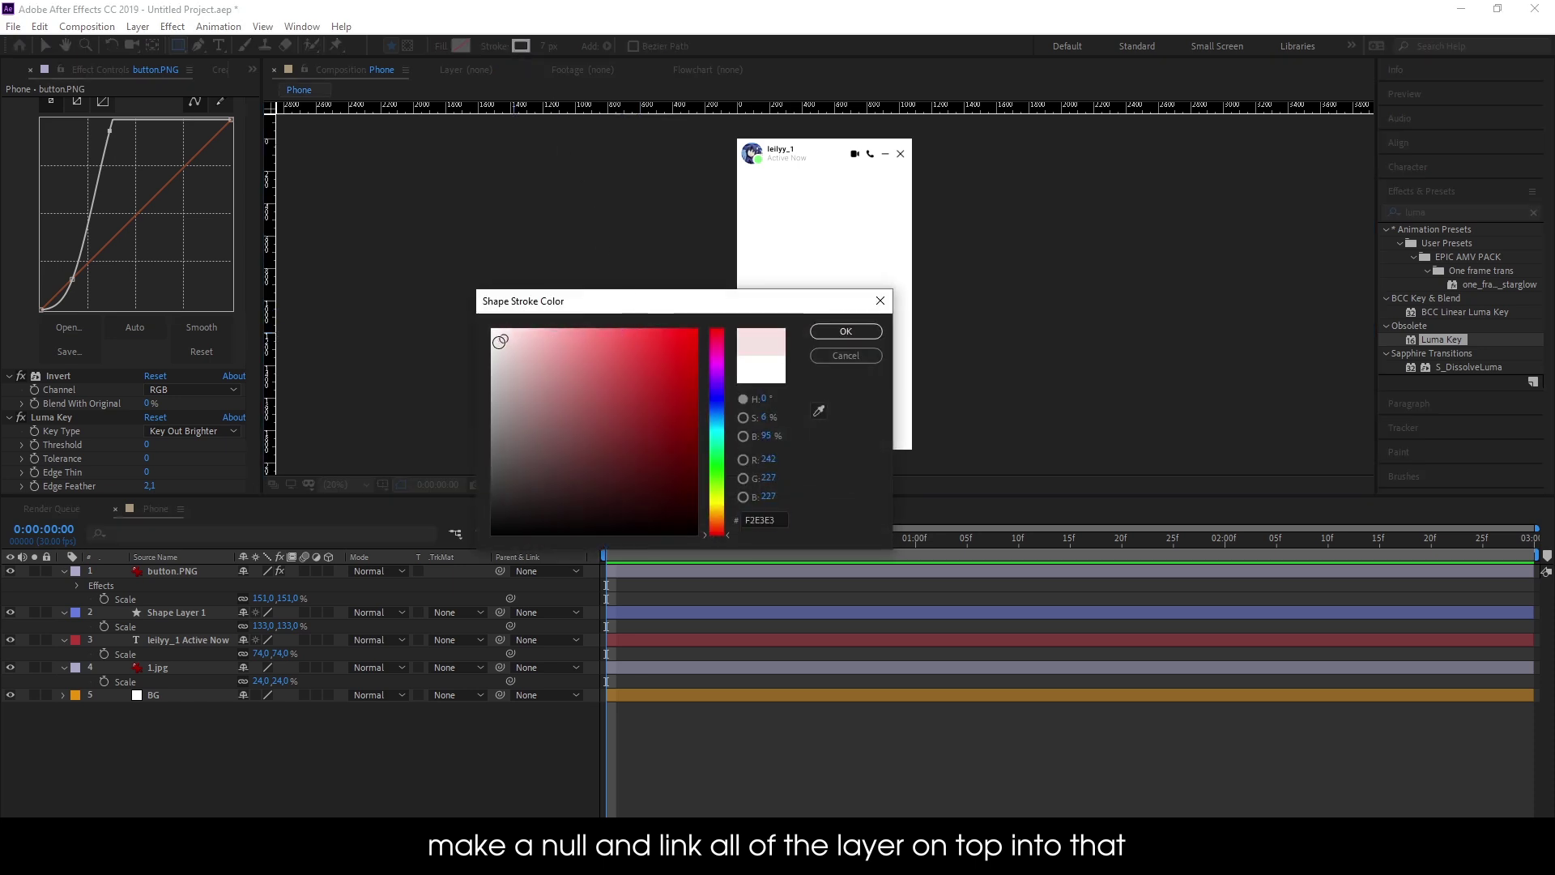
pyautogui.moveTo(499, 341); pyautogui.dragTo(374, 486)
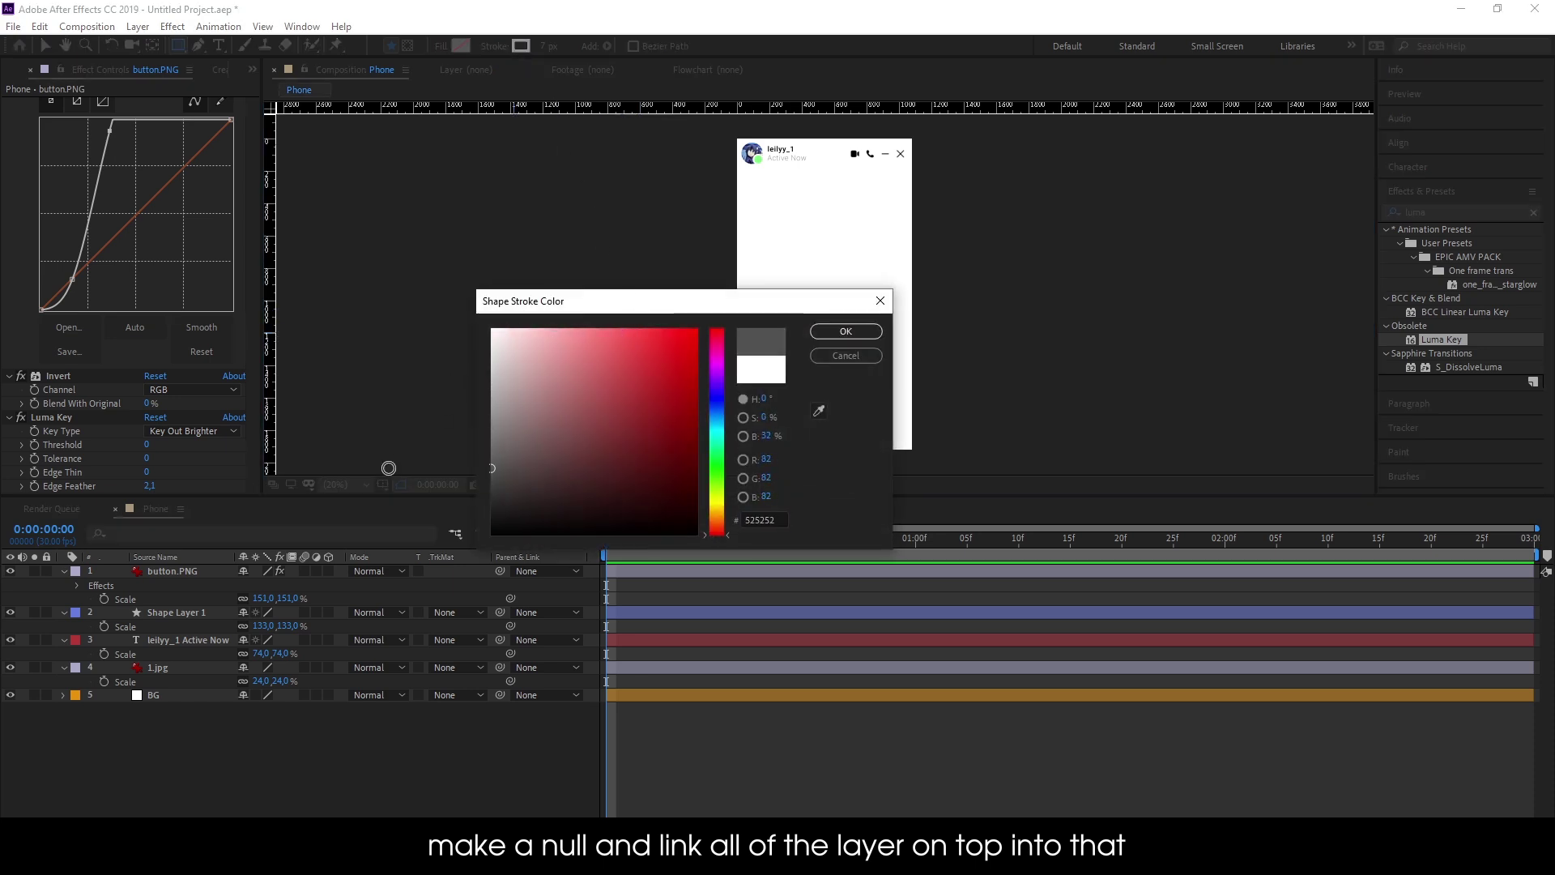
pyautogui.click(845, 332)
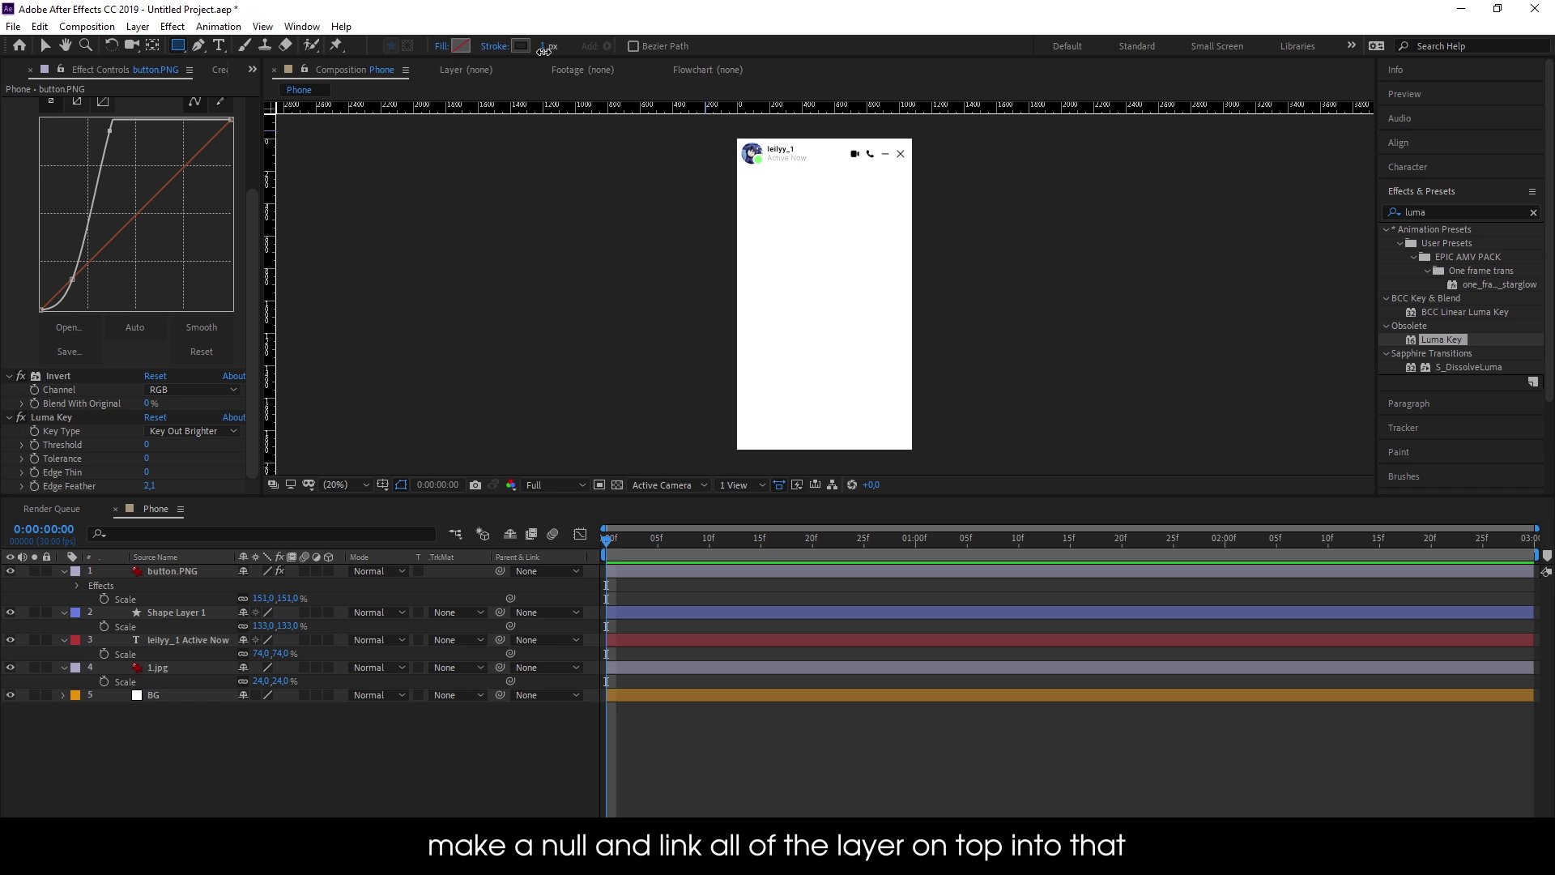
# Draw a rectangle over the phone header and set its outline to 2 px
pyautogui.moveTo(704, 132); pyautogui.dragTo(959, 168)
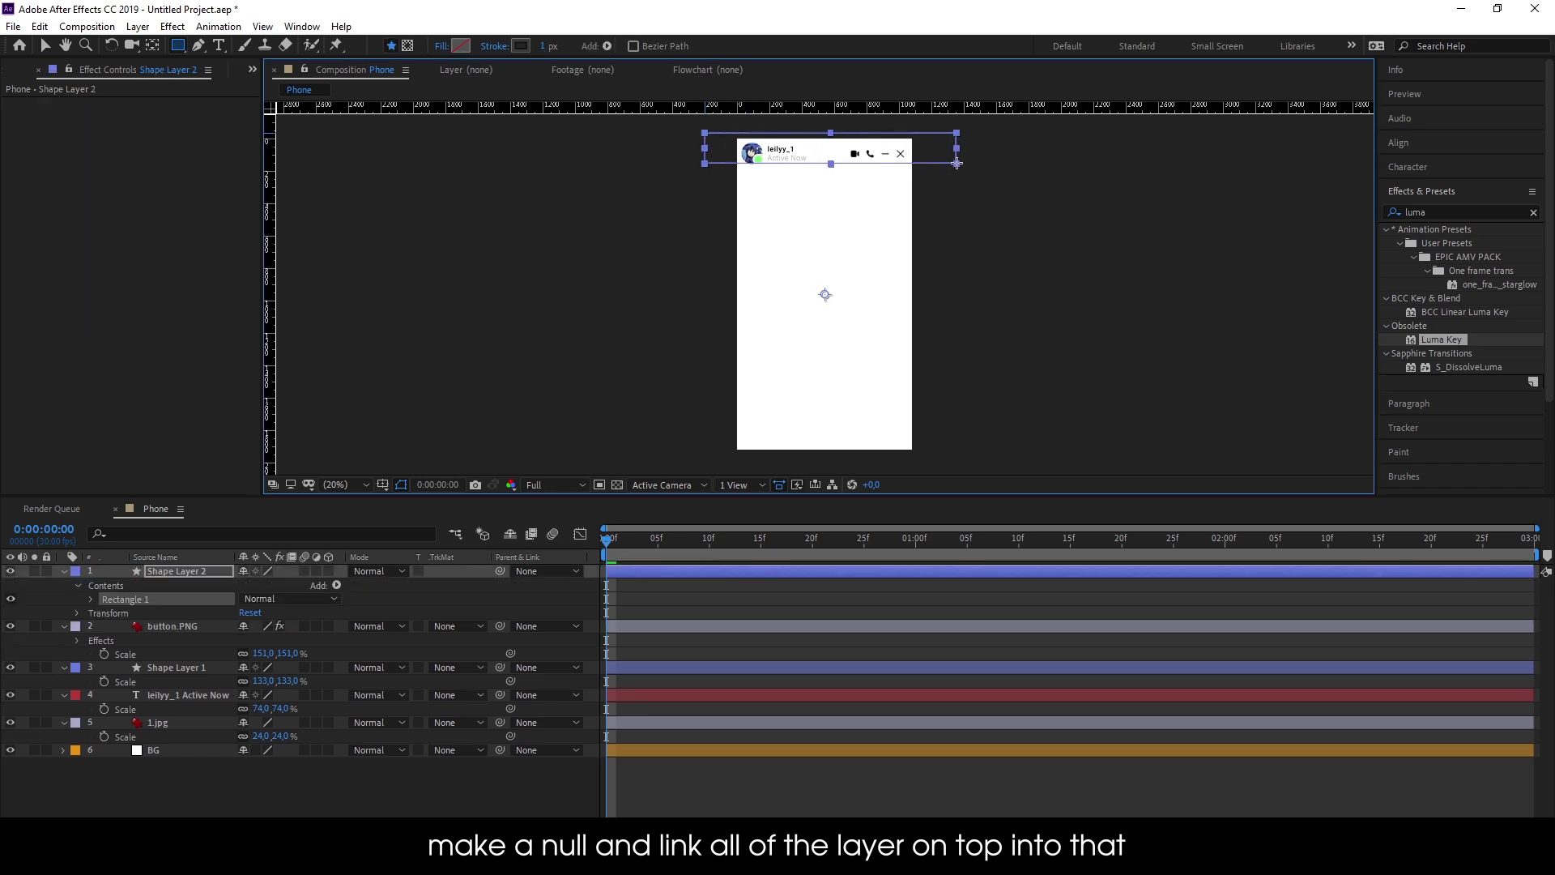
pyautogui.click(774, 784)
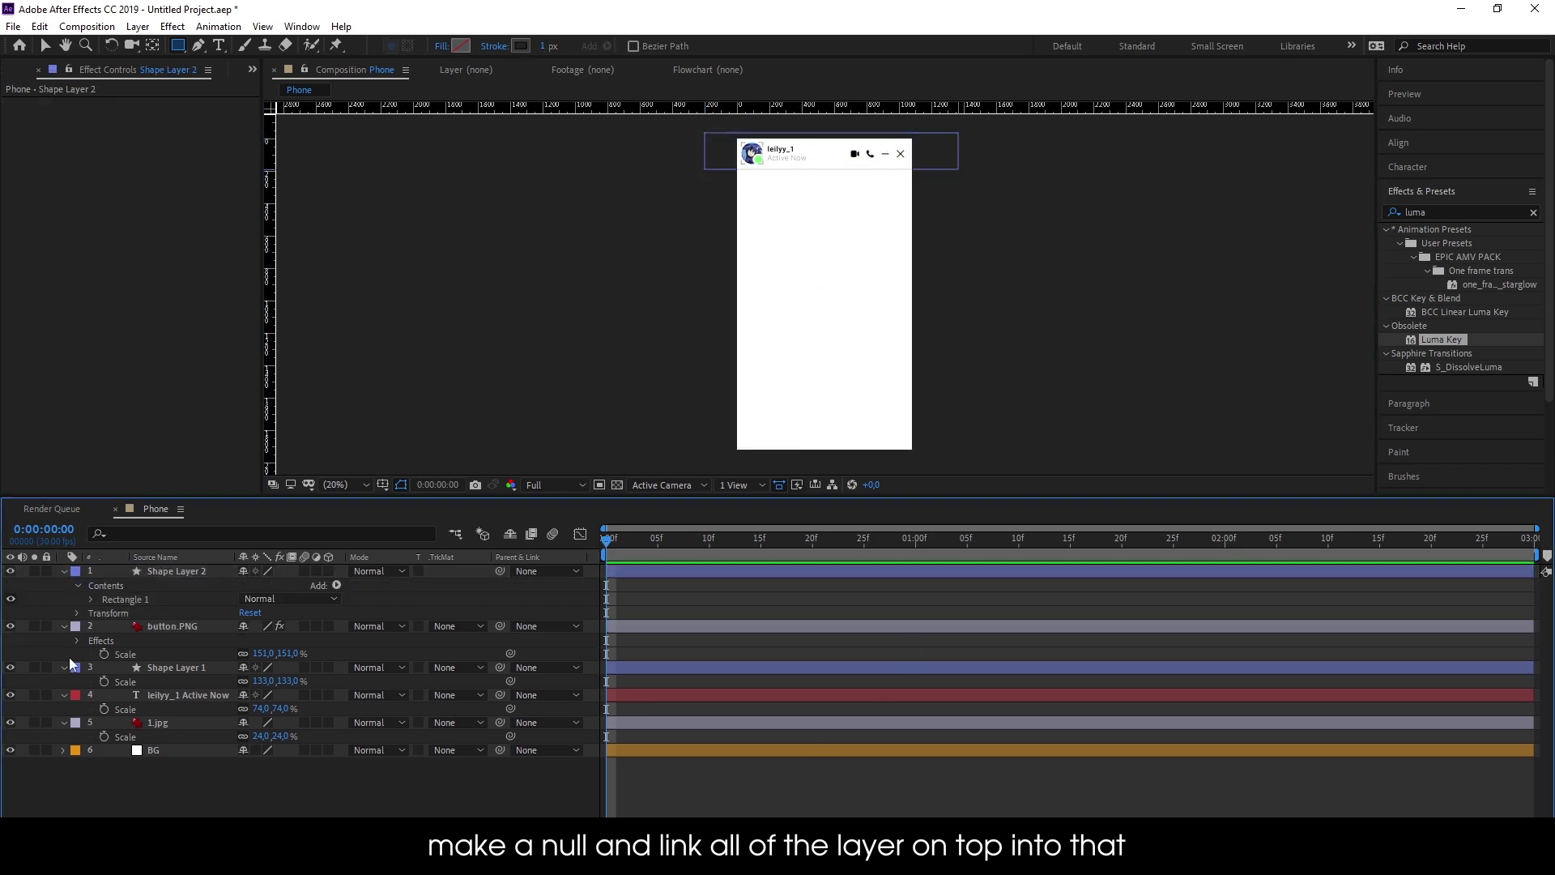
pyautogui.click(548, 47)
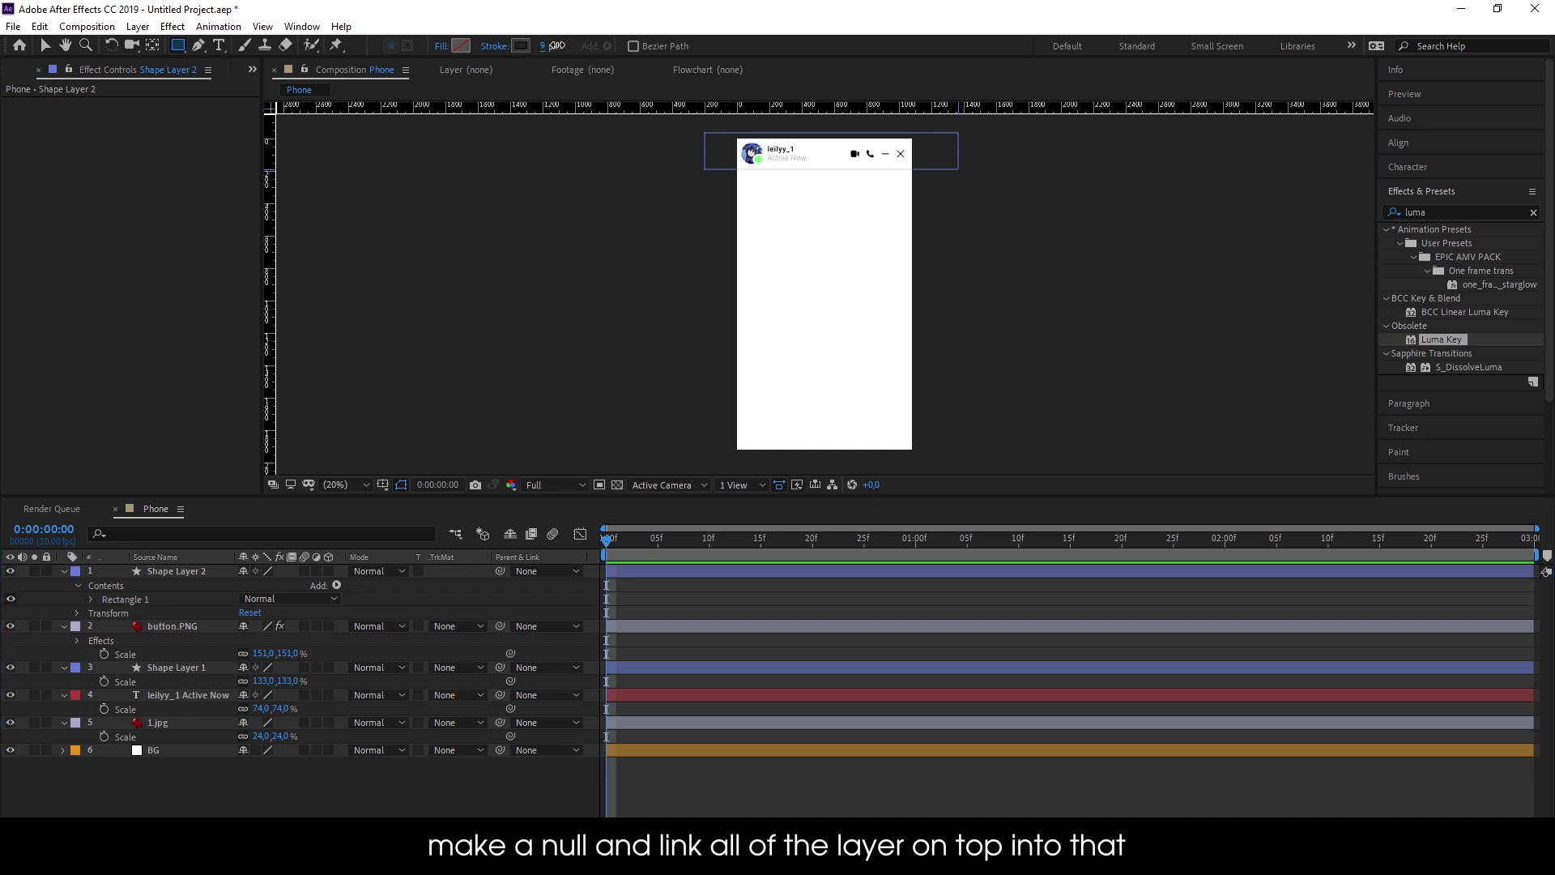
pyautogui.click(186, 571)
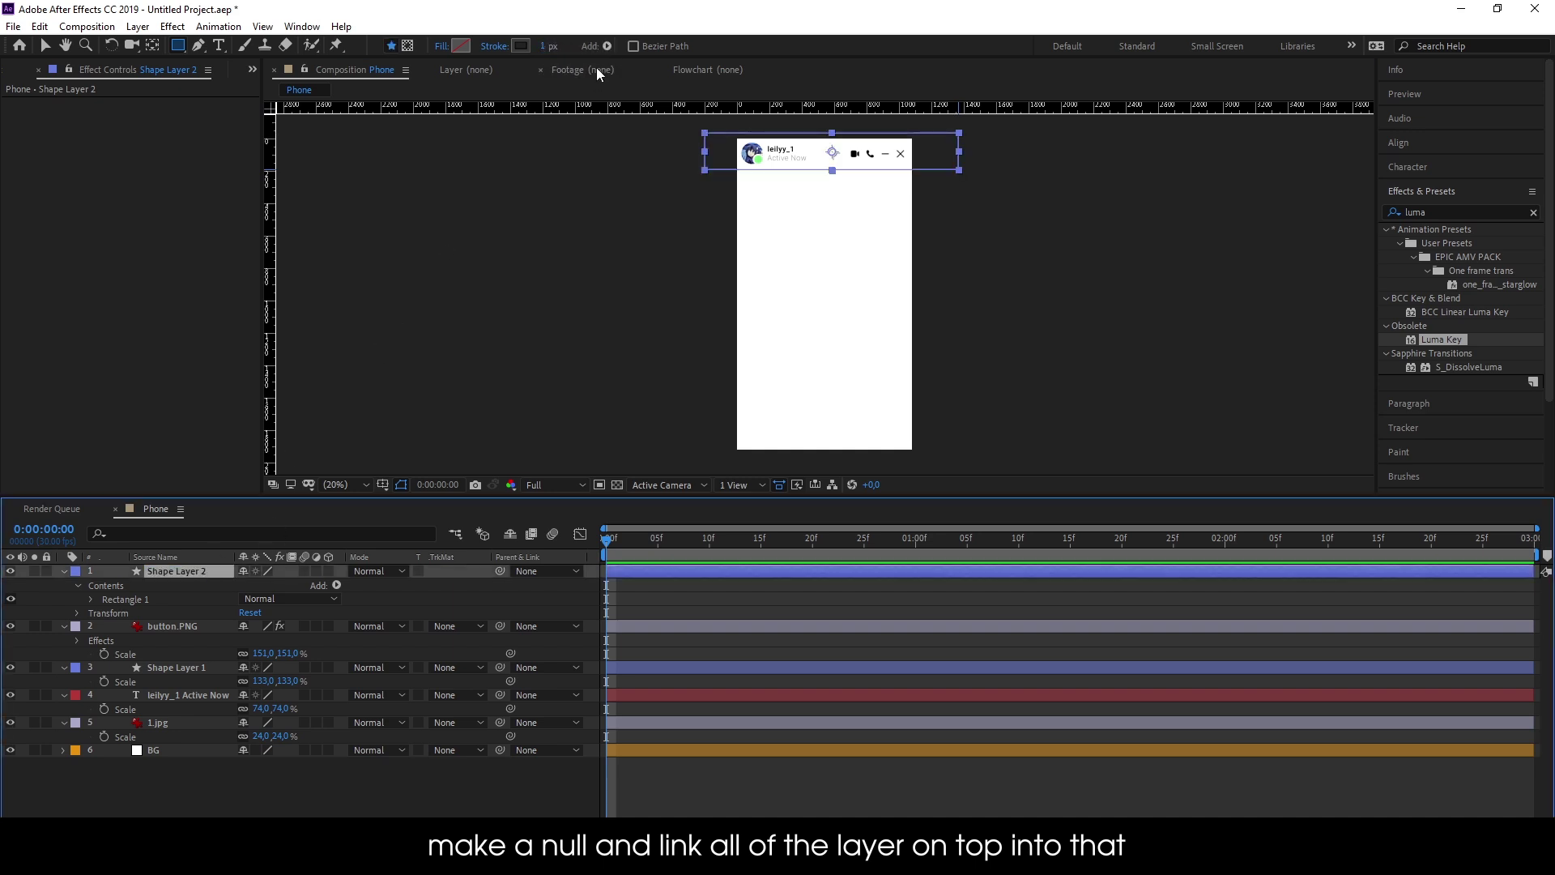
pyautogui.moveTo(544, 47); pyautogui.dragTo(555, 46)
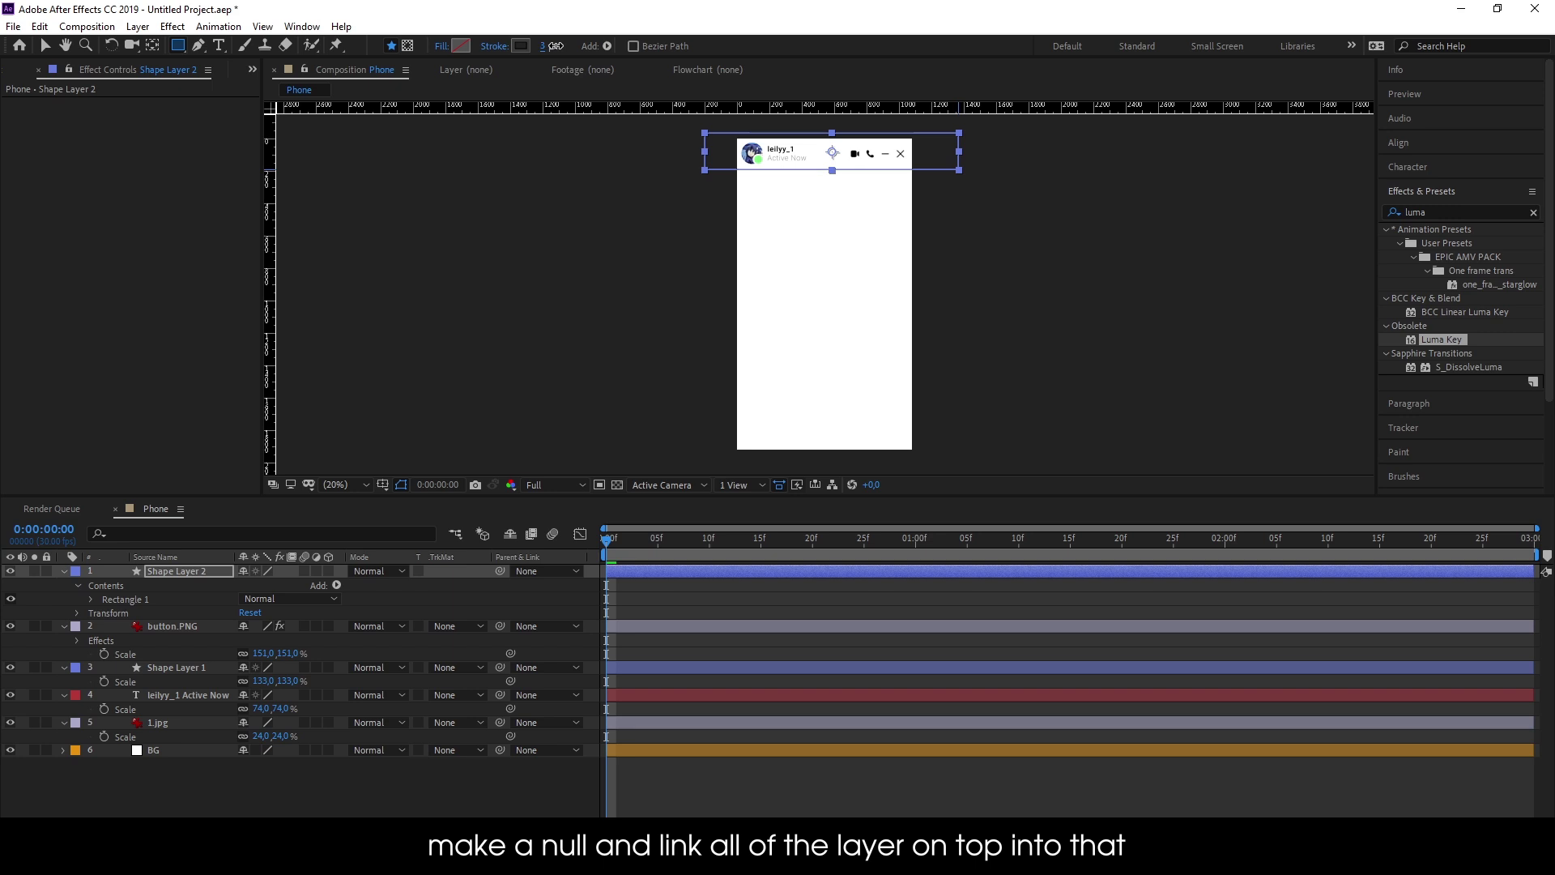
pyautogui.click(720, 590)
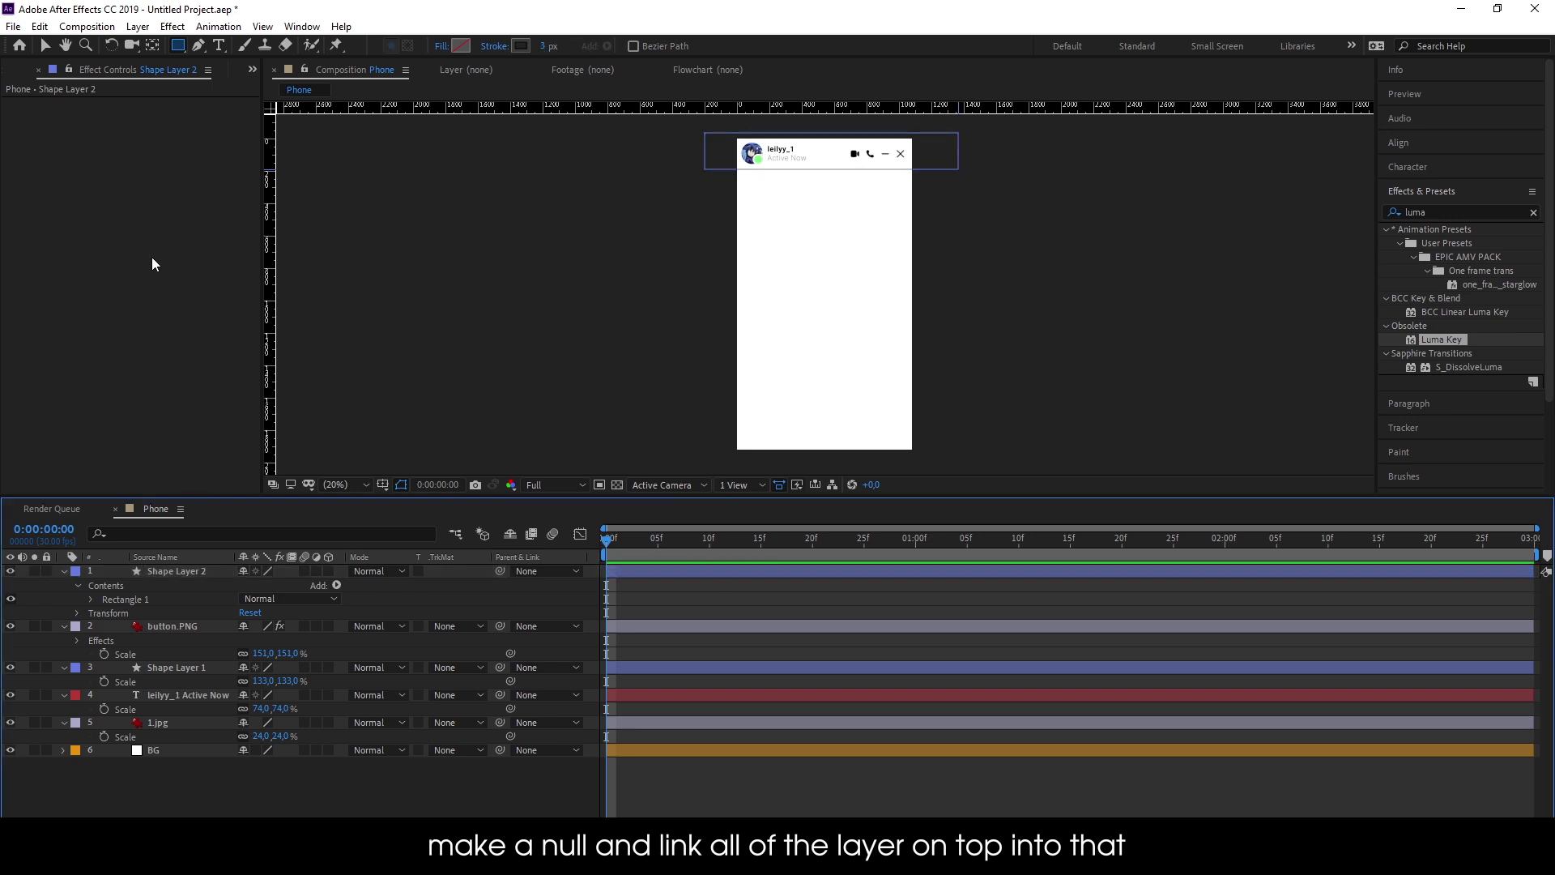
pyautogui.click(186, 571)
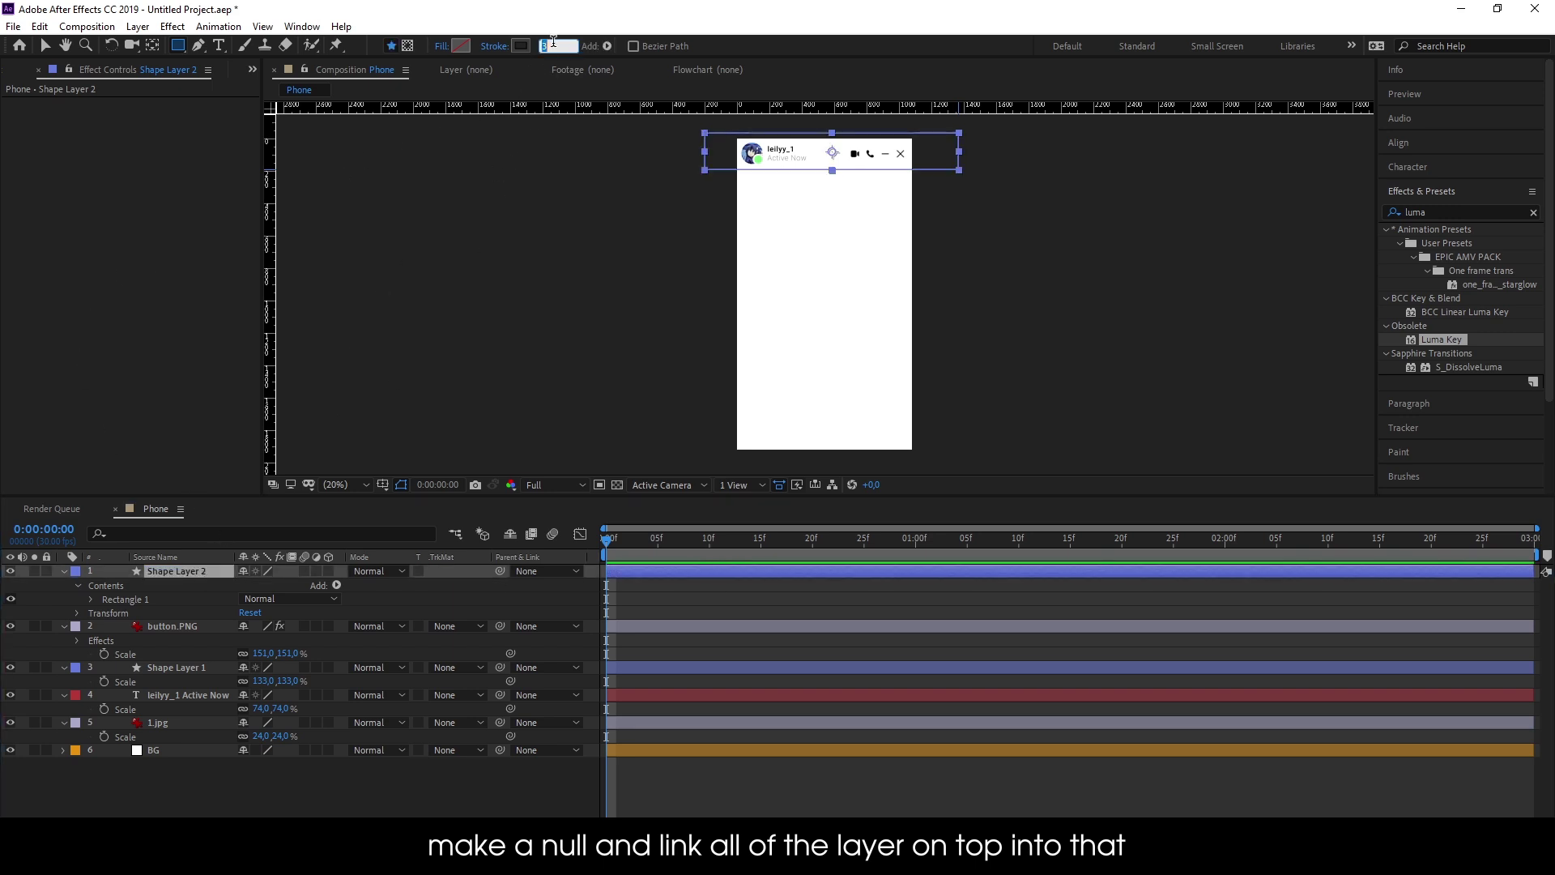
pyautogui.moveTo(551, 46); pyautogui.dragTo(544, 46)
pyautogui.click(694, 605)
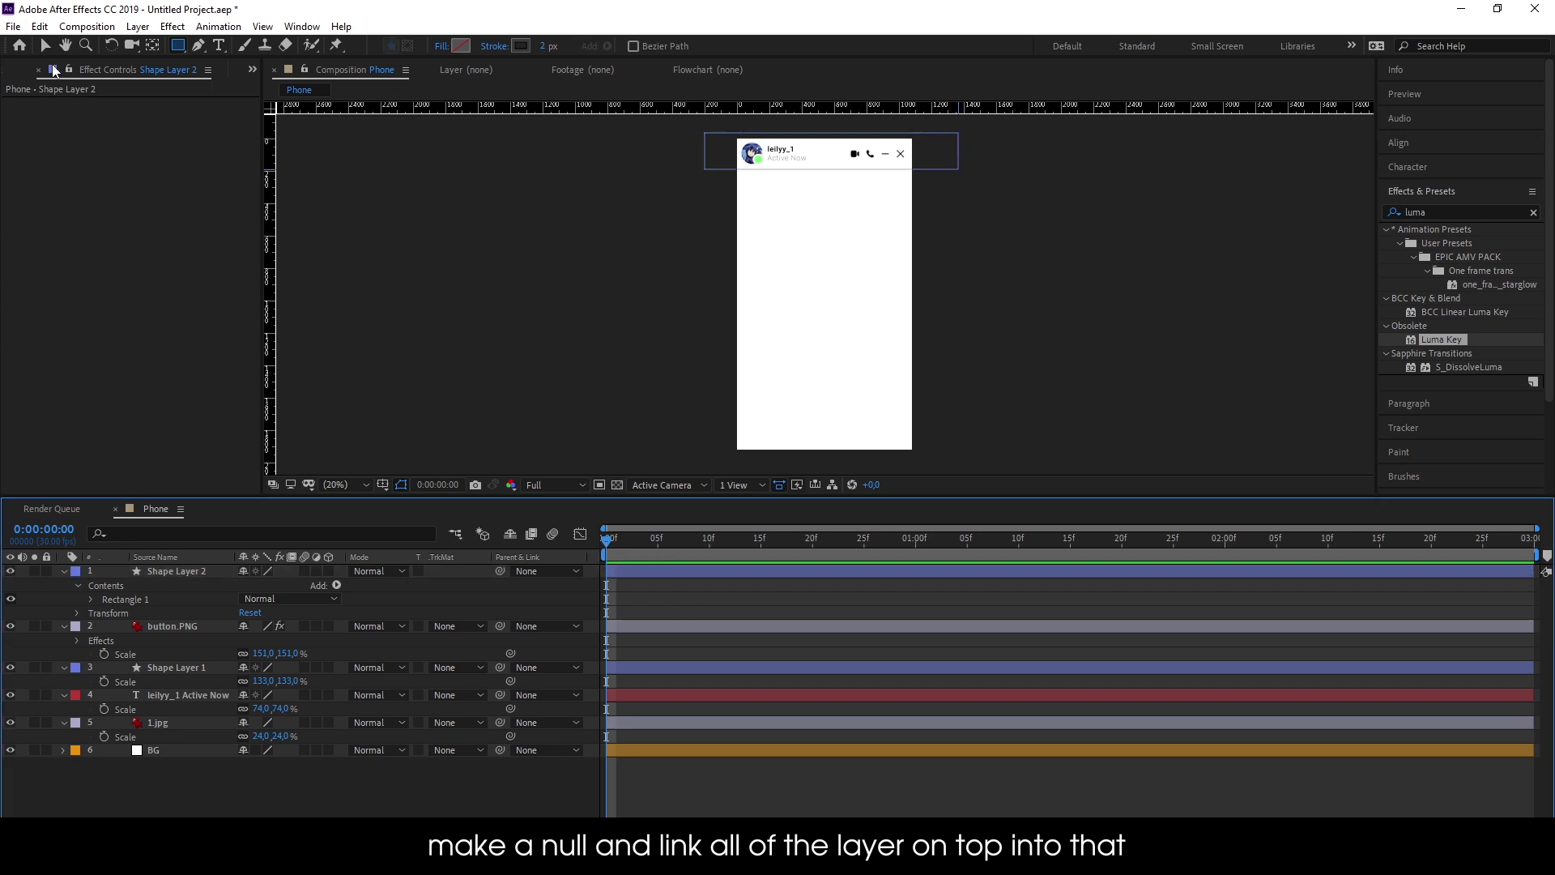
# Collapse the layers' properties and select Shape Layer 2 at the top of the stack
pyautogui.hotkey('ctrl', 'a')
pyautogui.click(63, 571)
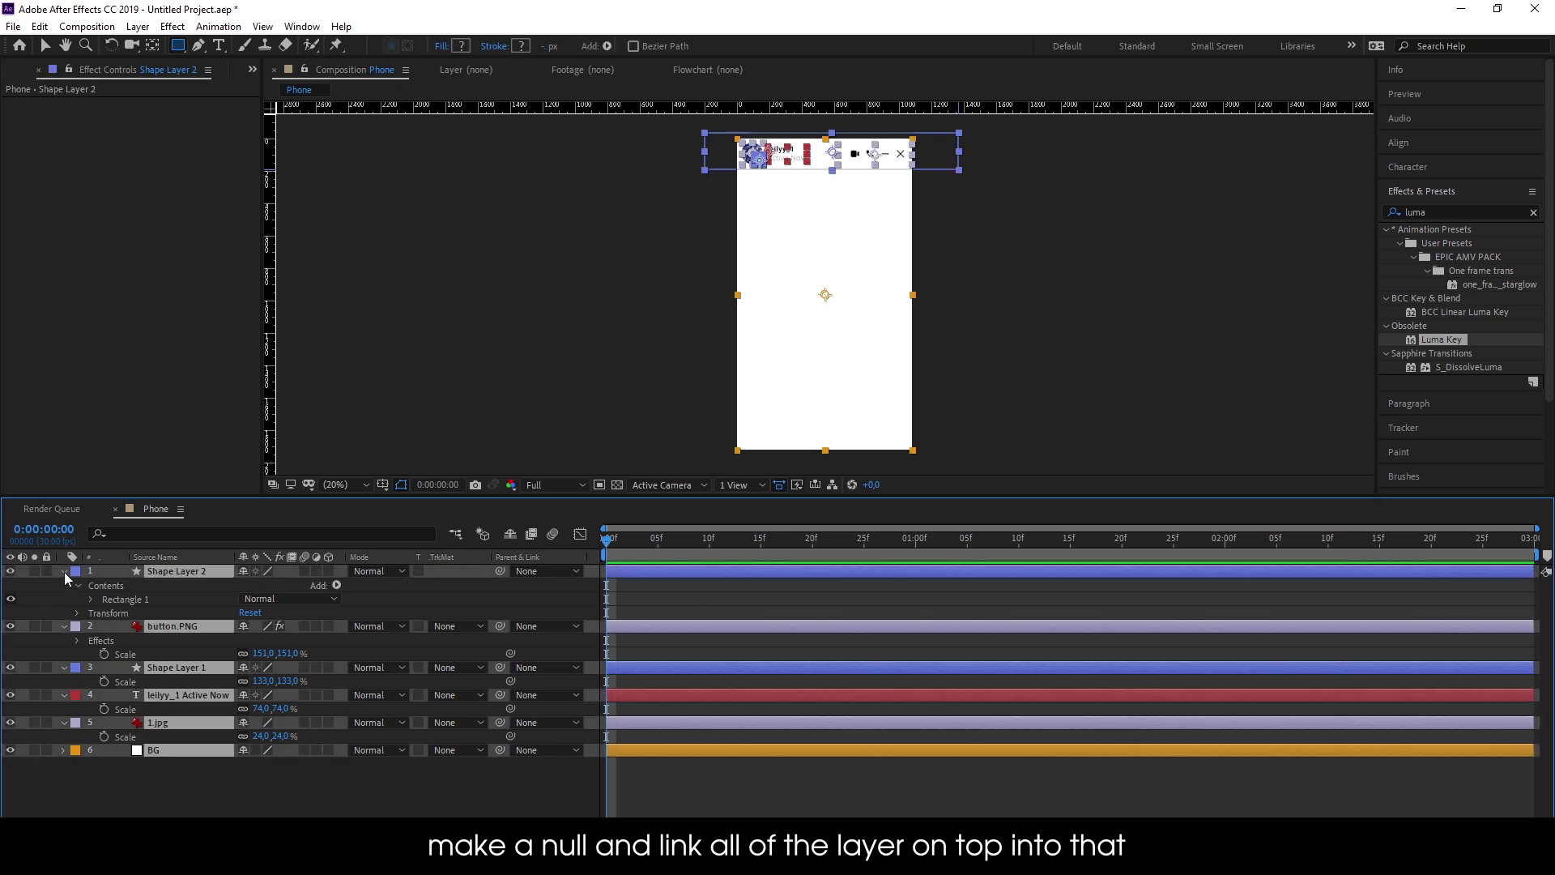
pyautogui.click(237, 769)
pyautogui.click(166, 625)
pyautogui.click(167, 611)
pyautogui.click(172, 598)
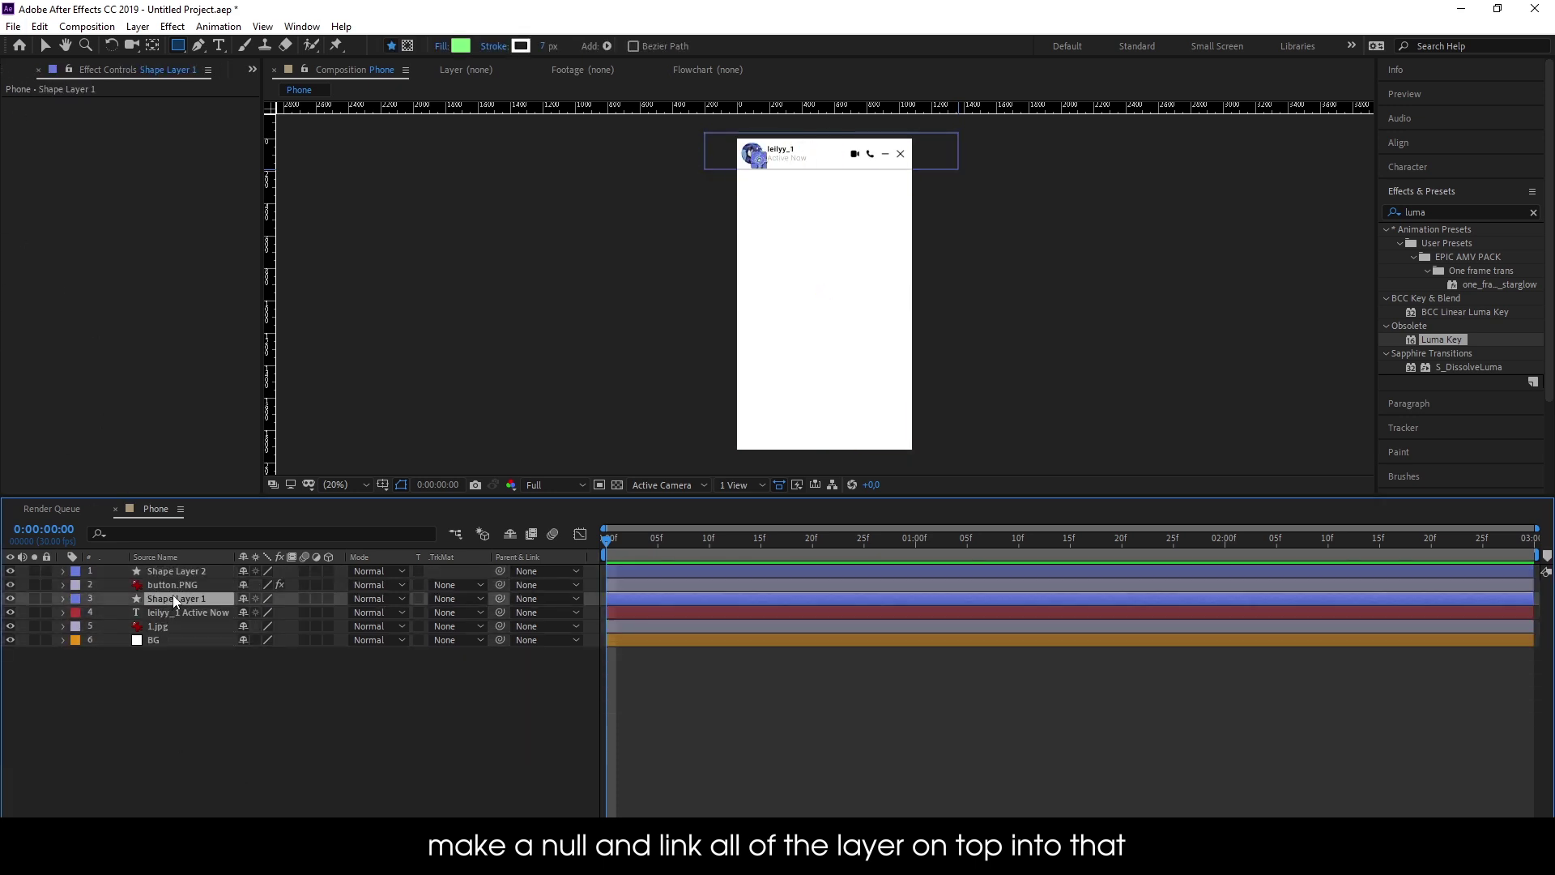
pyautogui.click(182, 584)
pyautogui.click(196, 571)
# Add a Null Object layer and rename it TOP
pyautogui.rightClick(244, 518)
pyautogui.moveTo(268, 527)
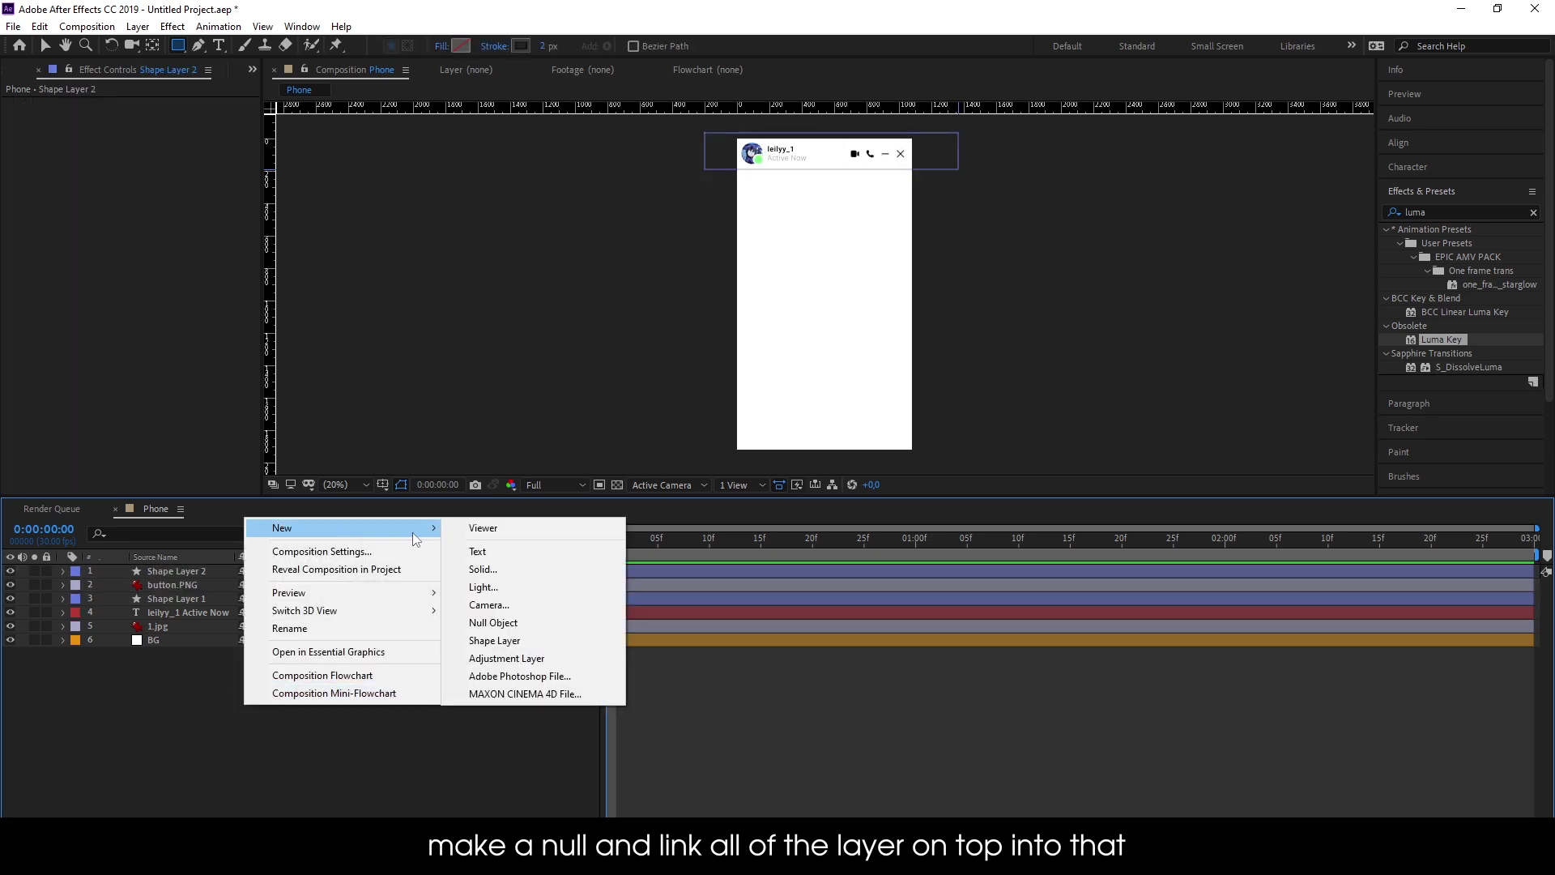
pyautogui.click(474, 622)
pyautogui.press('Return')
pyautogui.write('TO')
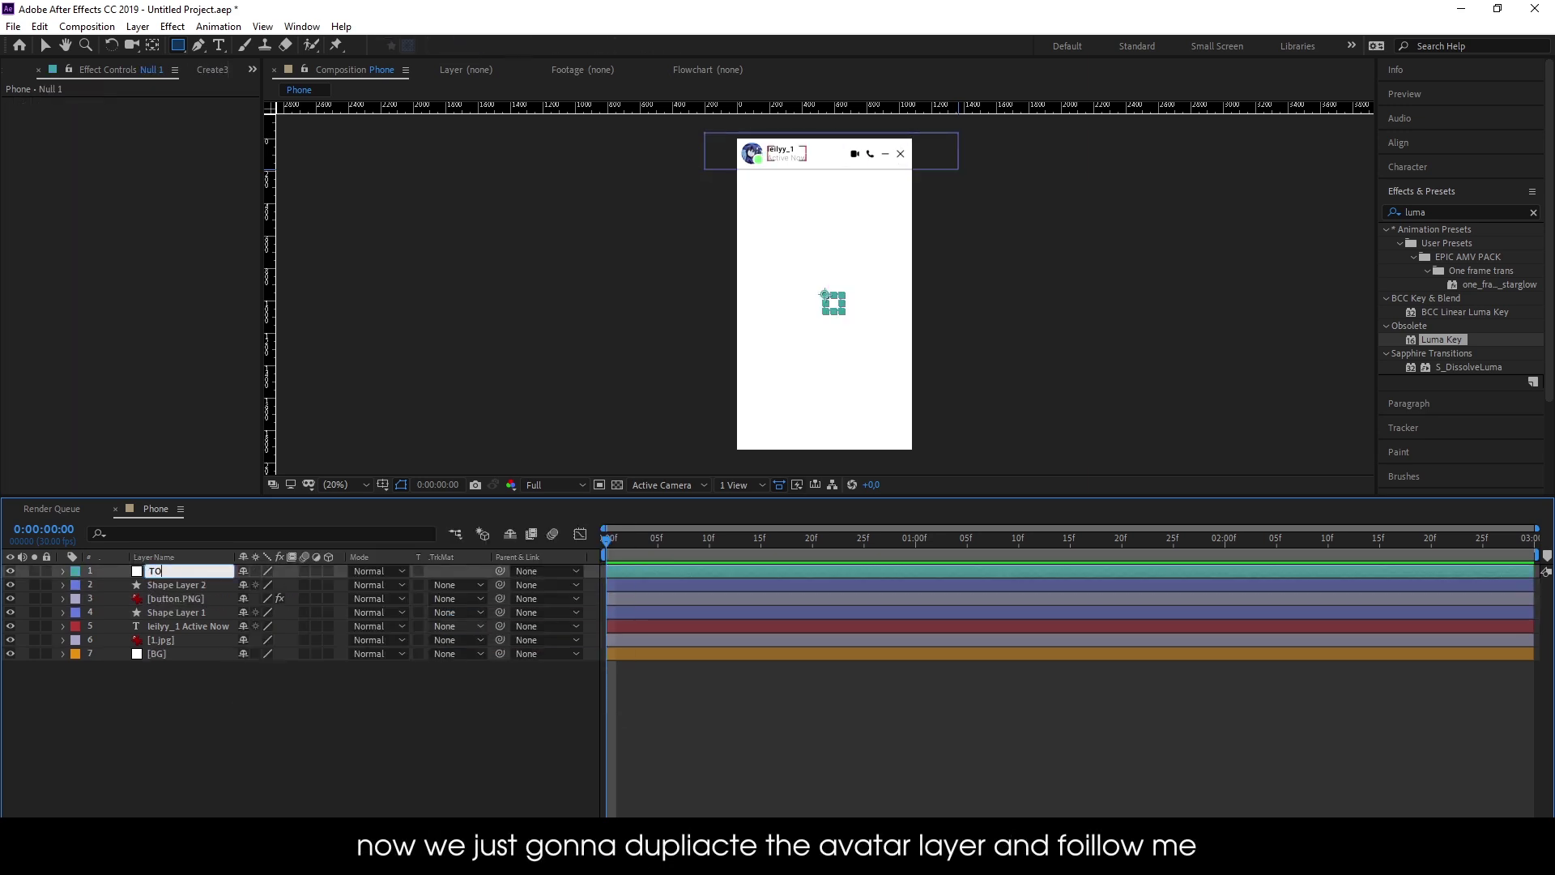
pyautogui.write('P')
pyautogui.press('Return')
# Parent Shape Layer 2 through 1.jpg to the TOP null
pyautogui.click(202, 584)
pyautogui.keyDown('shift'); pyautogui.click(191, 640); pyautogui.keyUp('shift')
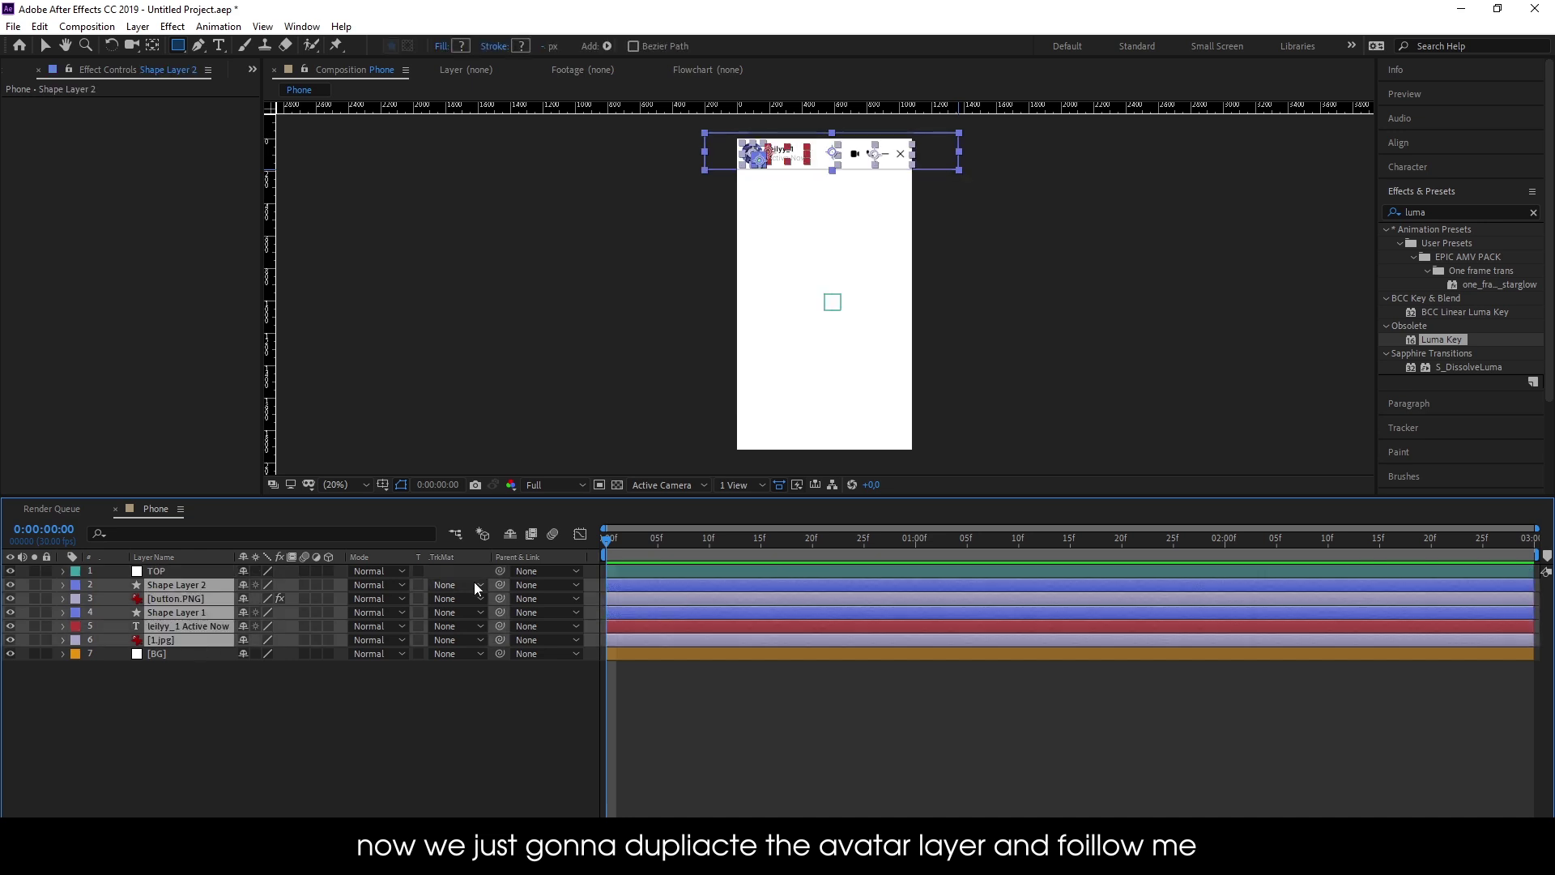
pyautogui.moveTo(499, 585); pyautogui.dragTo(478, 575)
pyautogui.click(431, 713)
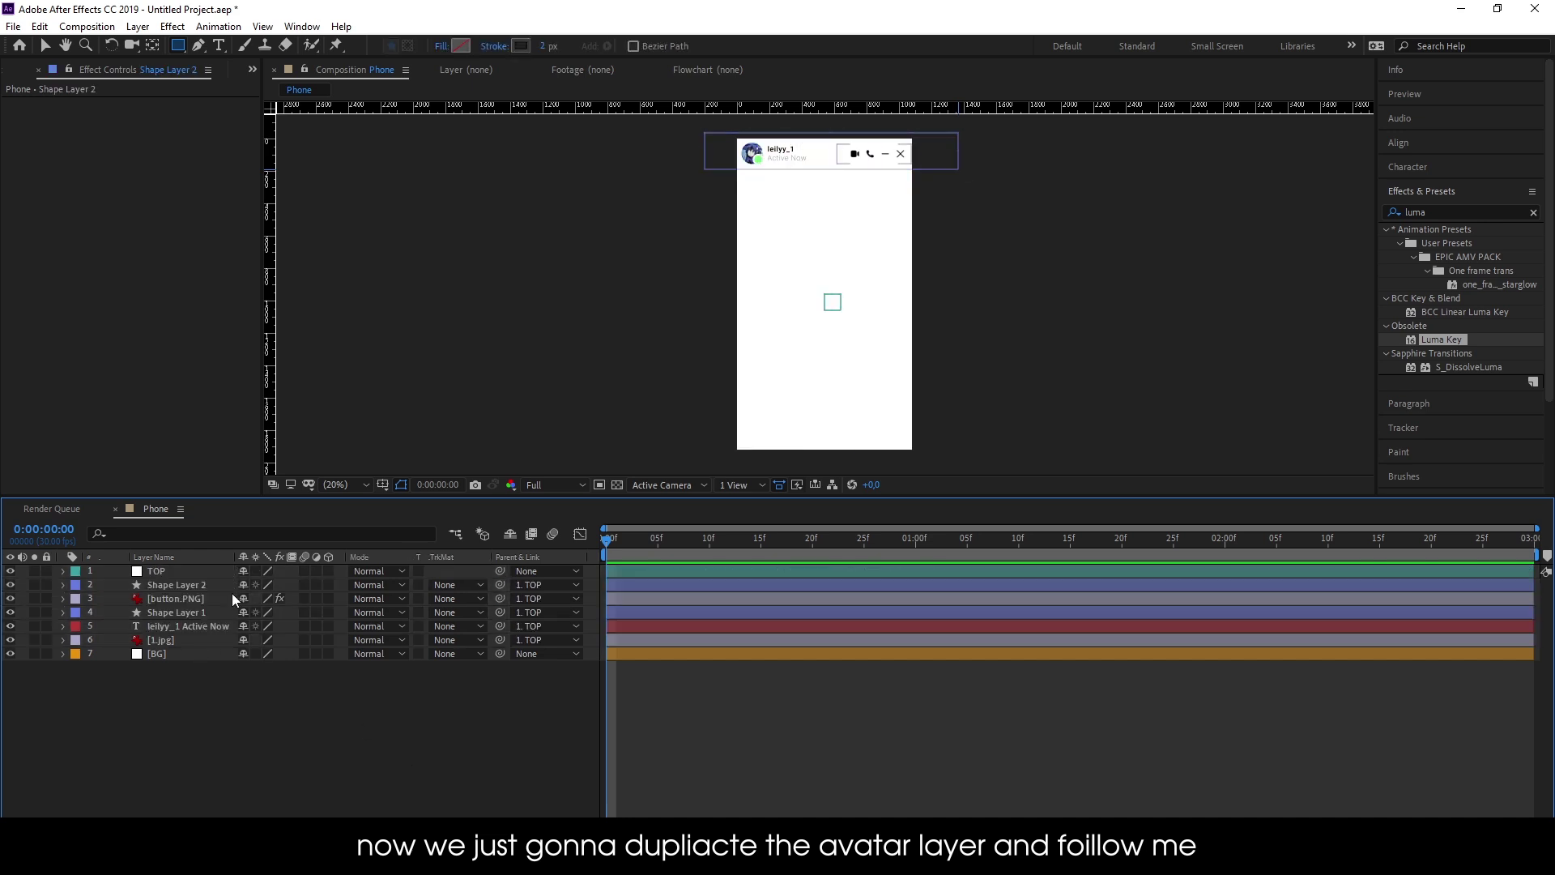
# Shift TOP's Position to move the whole header
pyautogui.click(217, 570)
pyautogui.press('p')
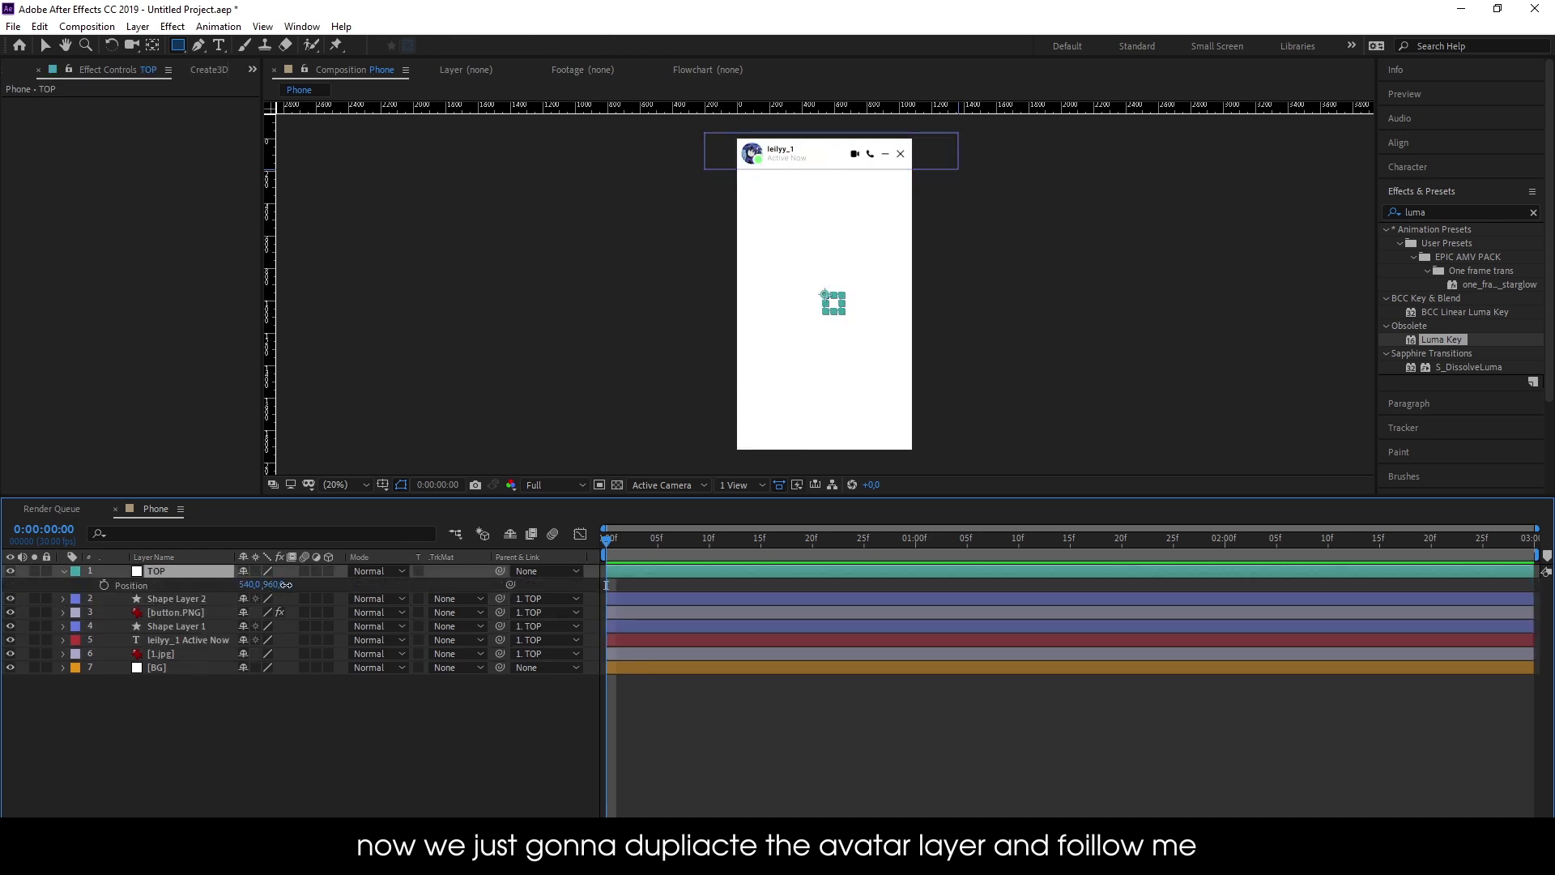
pyautogui.moveTo(285, 583); pyautogui.dragTo(236, 590)
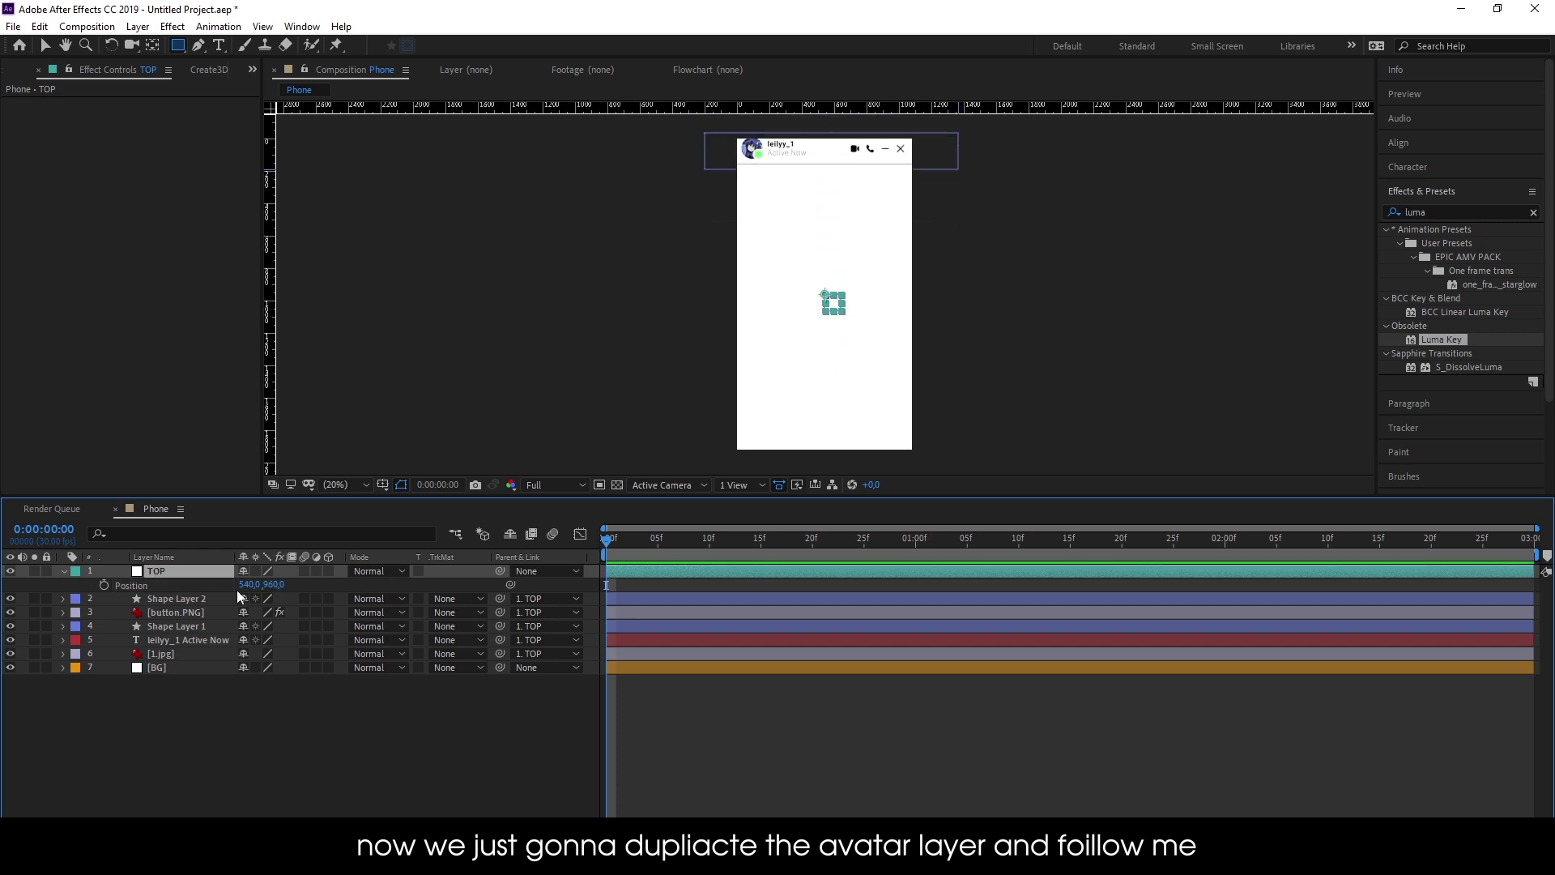
pyautogui.click(721, 710)
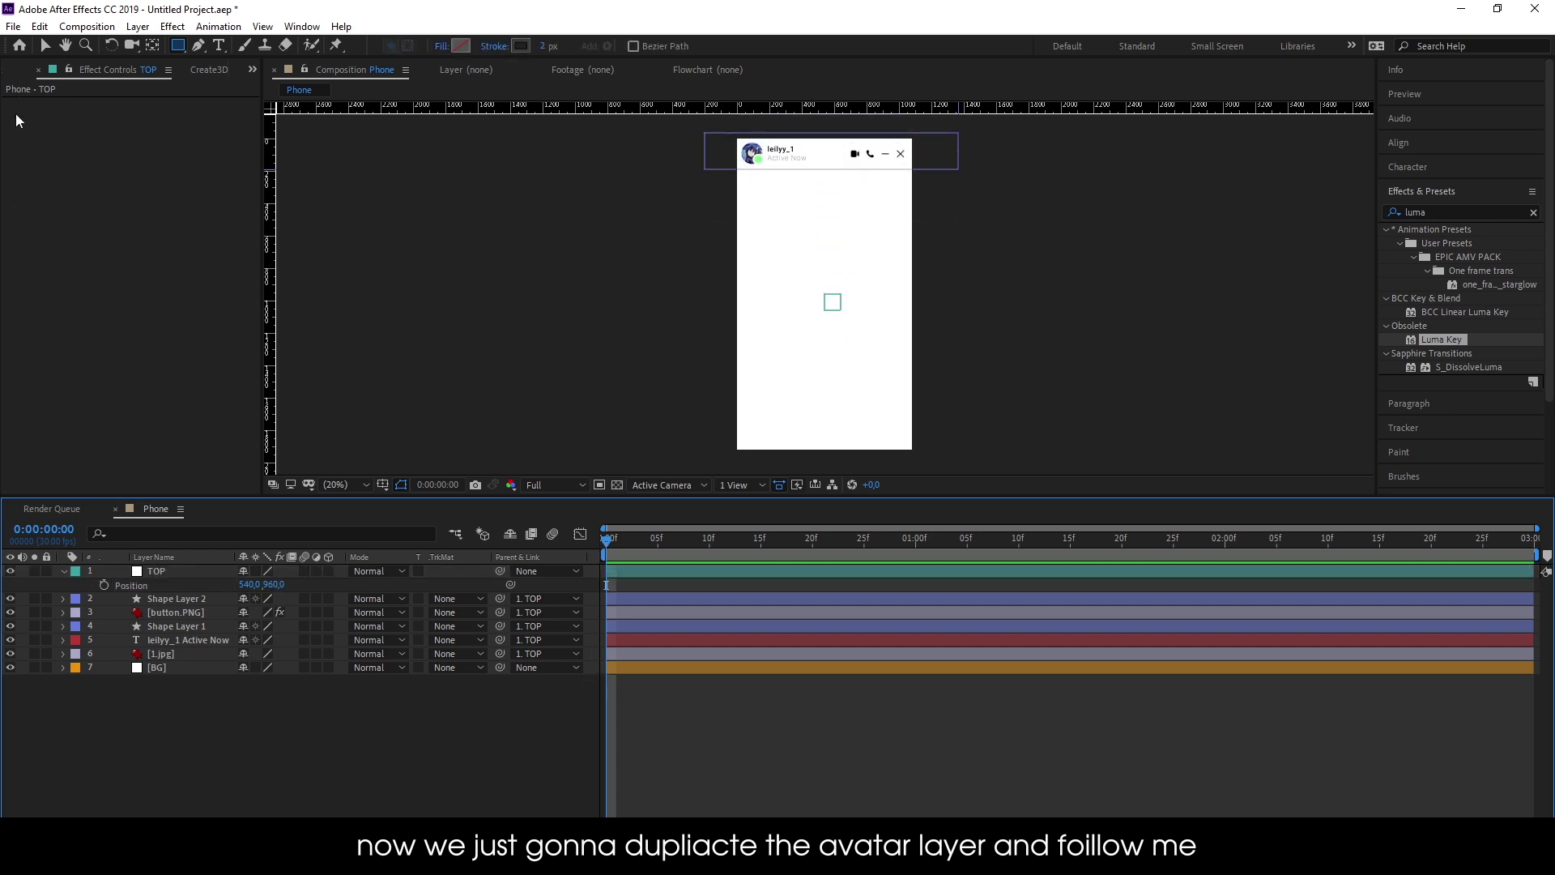
# Duplicate the 1.jpg avatar, move the copy to the top, and unparent it from TOP
pyautogui.click(139, 611)
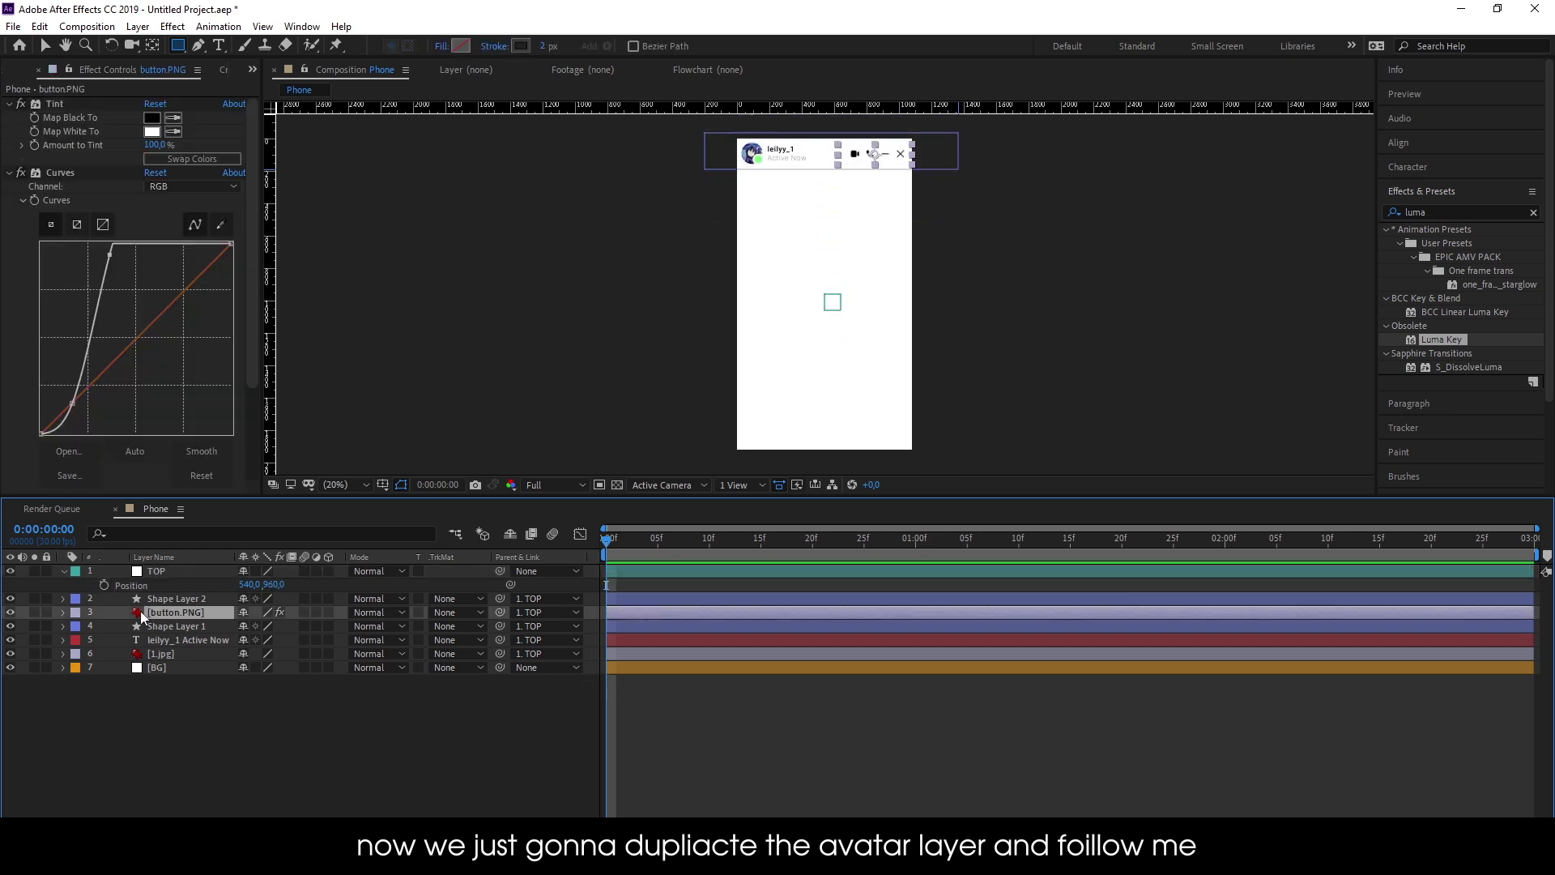
pyautogui.click(159, 653)
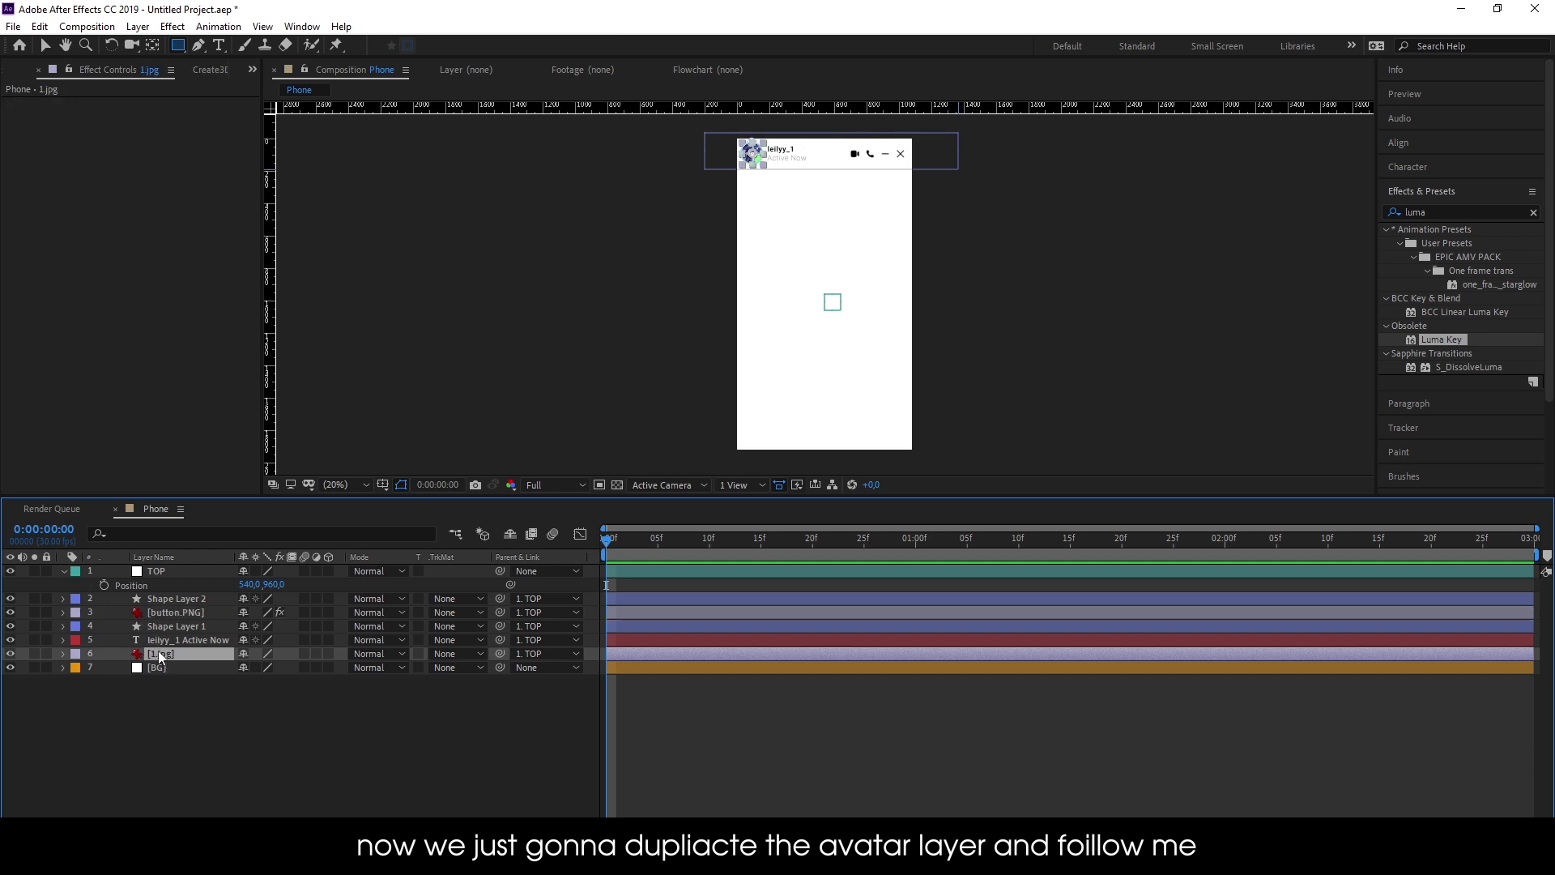
pyautogui.hotkey('ctrl', 'd')
pyautogui.moveTo(158, 651); pyautogui.dragTo(160, 571)
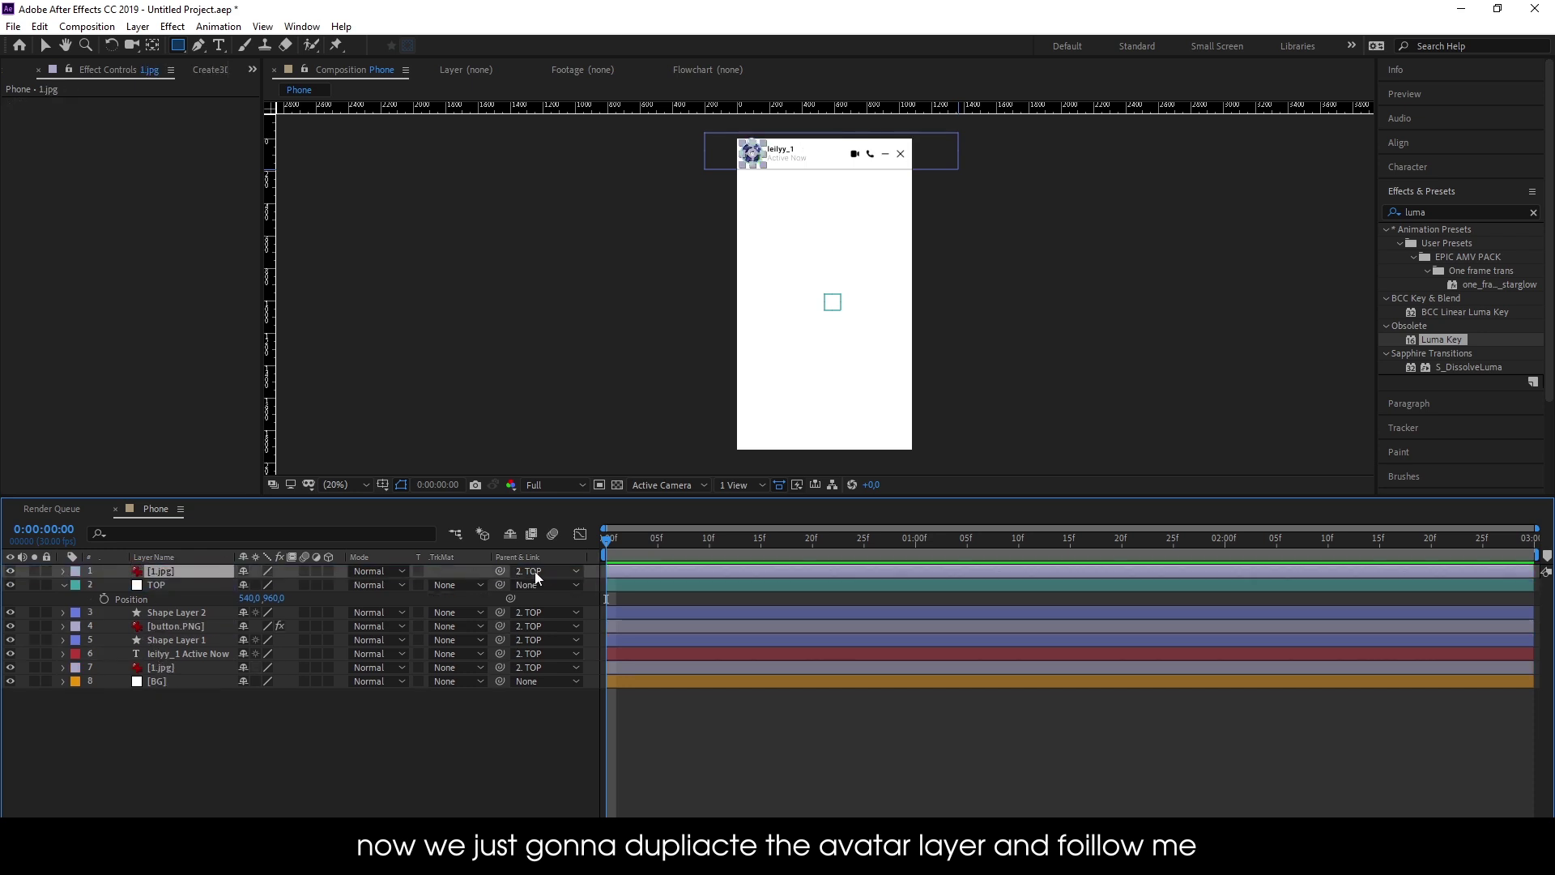
pyautogui.click(534, 571)
pyautogui.click(576, 588)
# Nudge the avatar copy with Shift+arrows to sit below the header at the left
pyautogui.hotkey('shift', 'Down')
pyautogui.hotkey('shift', 'Down')
pyautogui.hotkey('shift', 'Down')
pyautogui.hotkey('shift', 'Down')
pyautogui.hotkey('shift', 'Down')
pyautogui.hotkey('shift', 'Down')
pyautogui.hotkey('shift', 'Down')
pyautogui.hotkey('shift', 'Down')
pyautogui.hotkey('shift', 'Down')
pyautogui.hotkey('shift', 'Down')
pyautogui.hotkey('shift', 'Down')
pyautogui.hotkey('shift', 'Down')
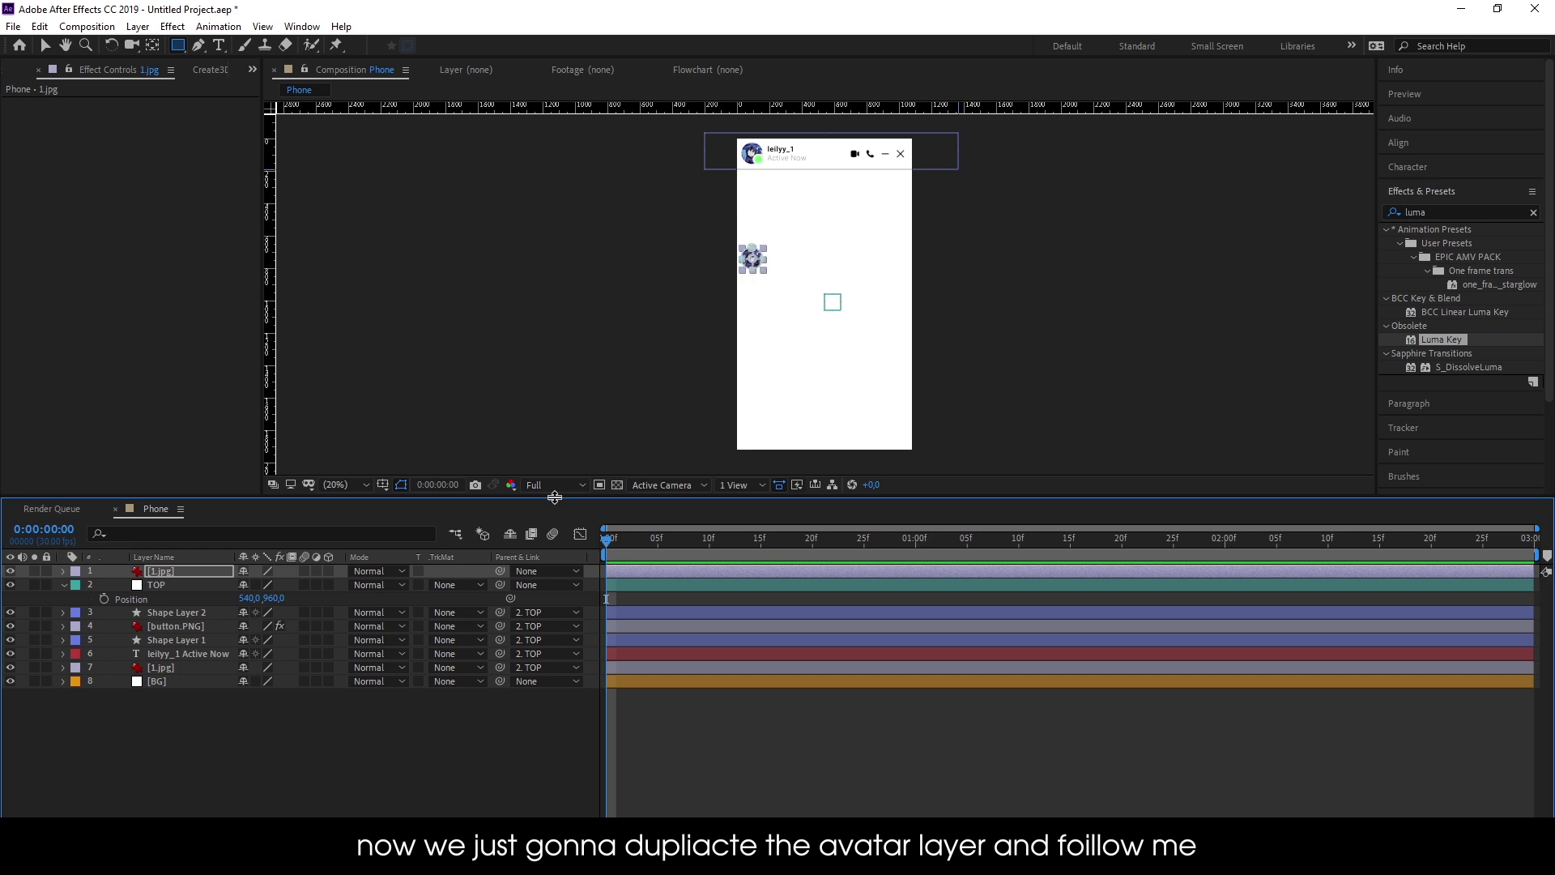
pyautogui.hotkey('shift', 'Up')
pyautogui.hotkey('shift', 'Up')
pyautogui.hotkey('shift', 'Up')
pyautogui.hotkey('shift', 'Up')
pyautogui.hotkey('shift', 'Up')
pyautogui.hotkey('shift', 'Up')
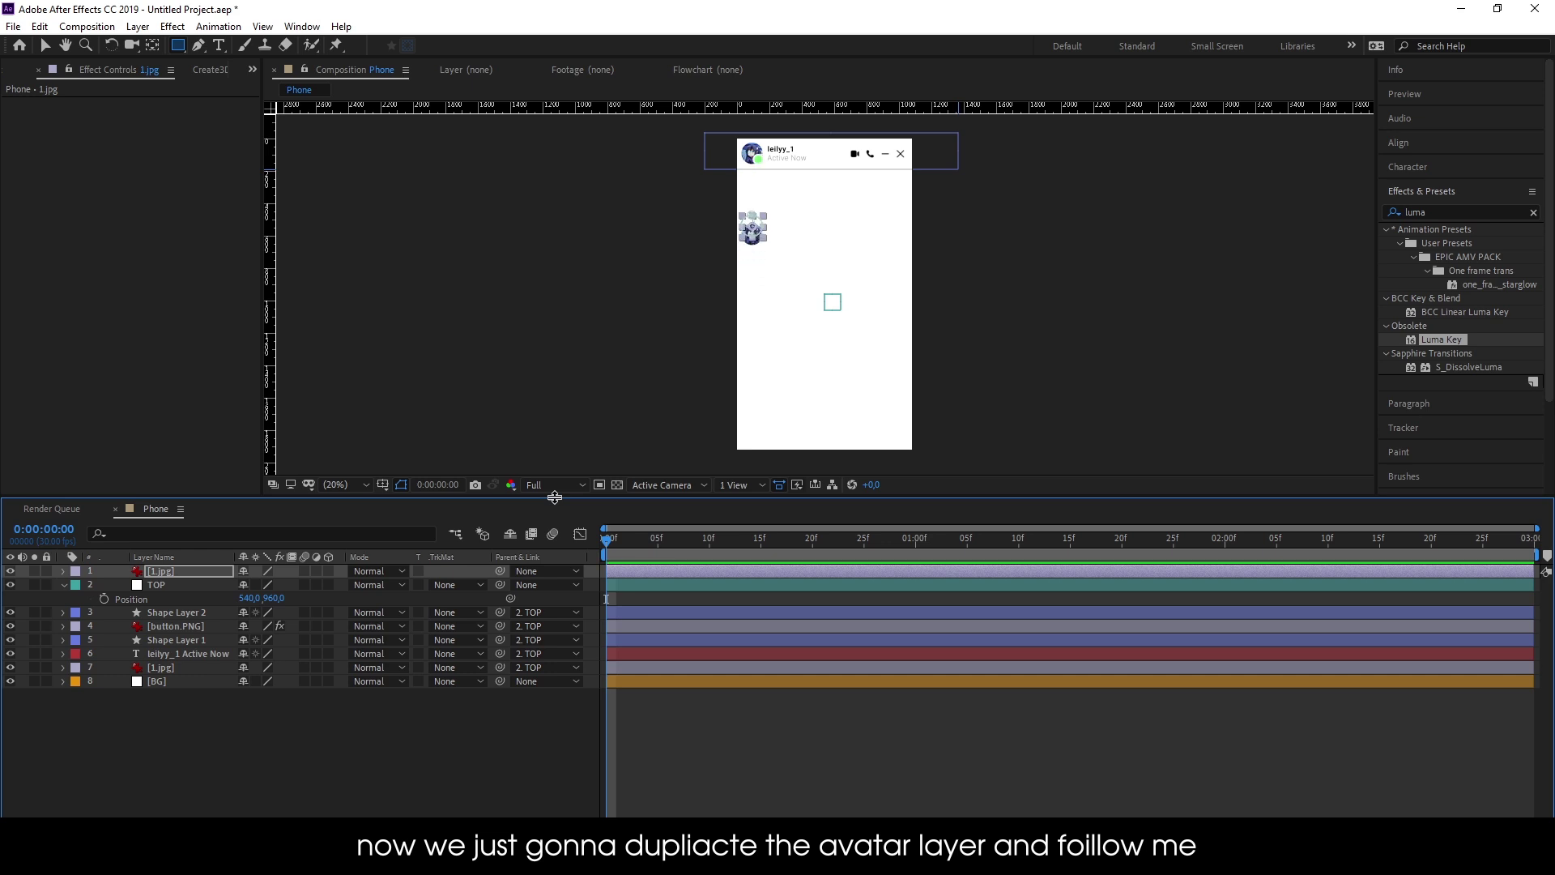
pyautogui.hotkey('shift', 'Up')
pyautogui.hotkey('shift', 'Up')
pyautogui.hotkey('shift', 'Up')
pyautogui.hotkey('shift', 'Up')
pyautogui.hotkey('shift', 'Up')
pyautogui.hotkey('shift', 'Up')
pyautogui.hotkey('shift', 'Up')
pyautogui.hotkey('shift', 'Up')
pyautogui.hotkey('shift', 'Up')
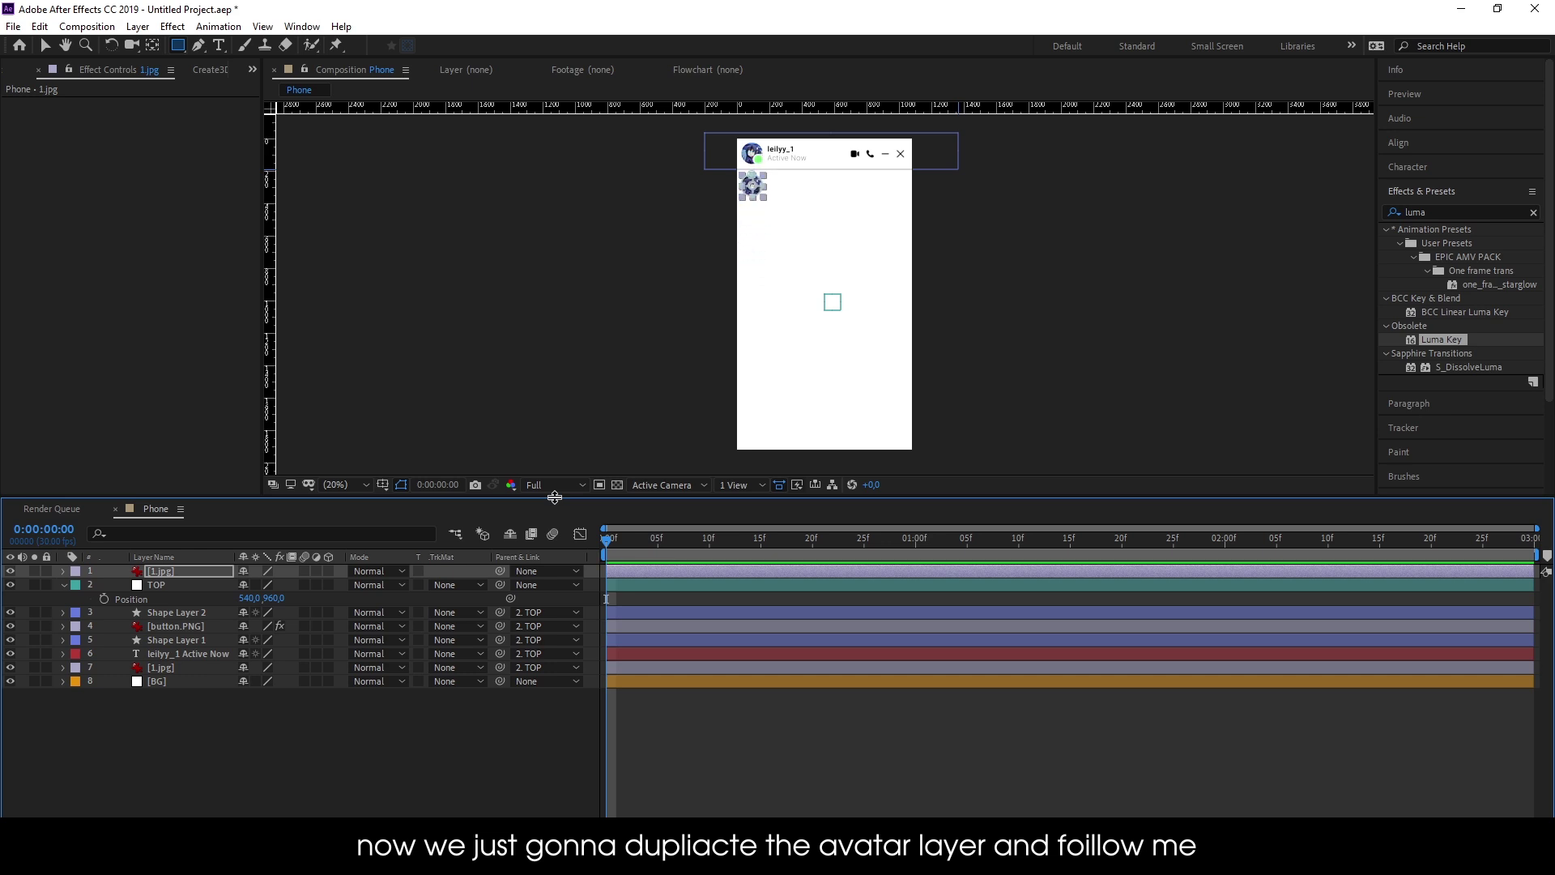
pyautogui.hotkey('shift', 'Down')
pyautogui.hotkey('shift', 'Down')
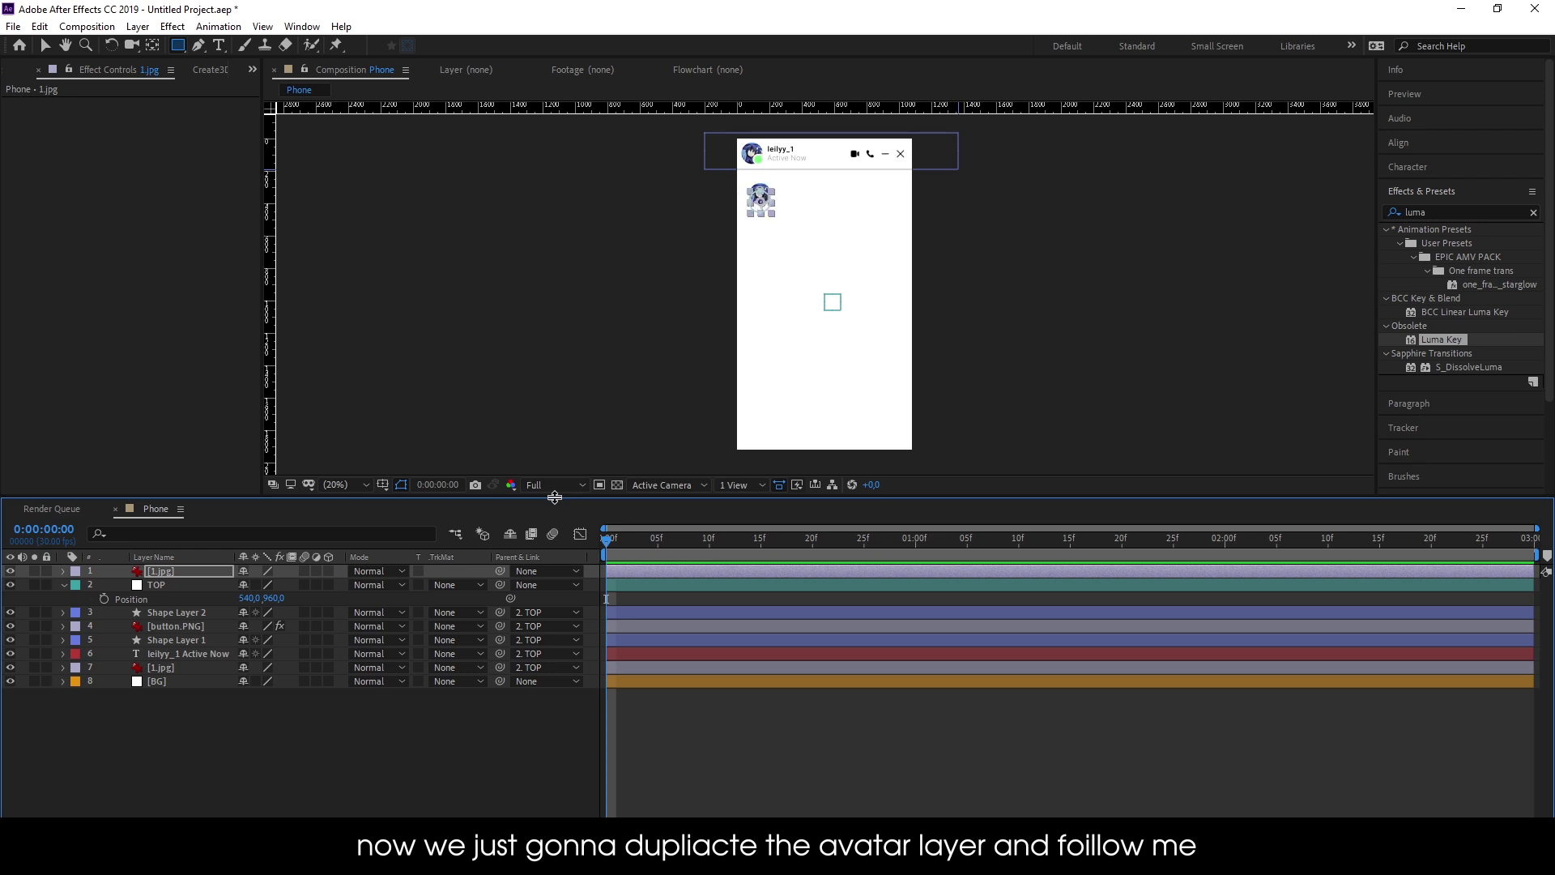
pyautogui.hotkey('shift', 'Down')
pyautogui.hotkey('shift', 'Down')
pyautogui.hotkey('shift', 'Right')
pyautogui.hotkey('shift', 'Right')
pyautogui.click(689, 732)
# Zoom the view to 100% and back to 50%, panning to the avatar and top bar
pyautogui.press('.')
pyautogui.press('.')
pyautogui.press('.')
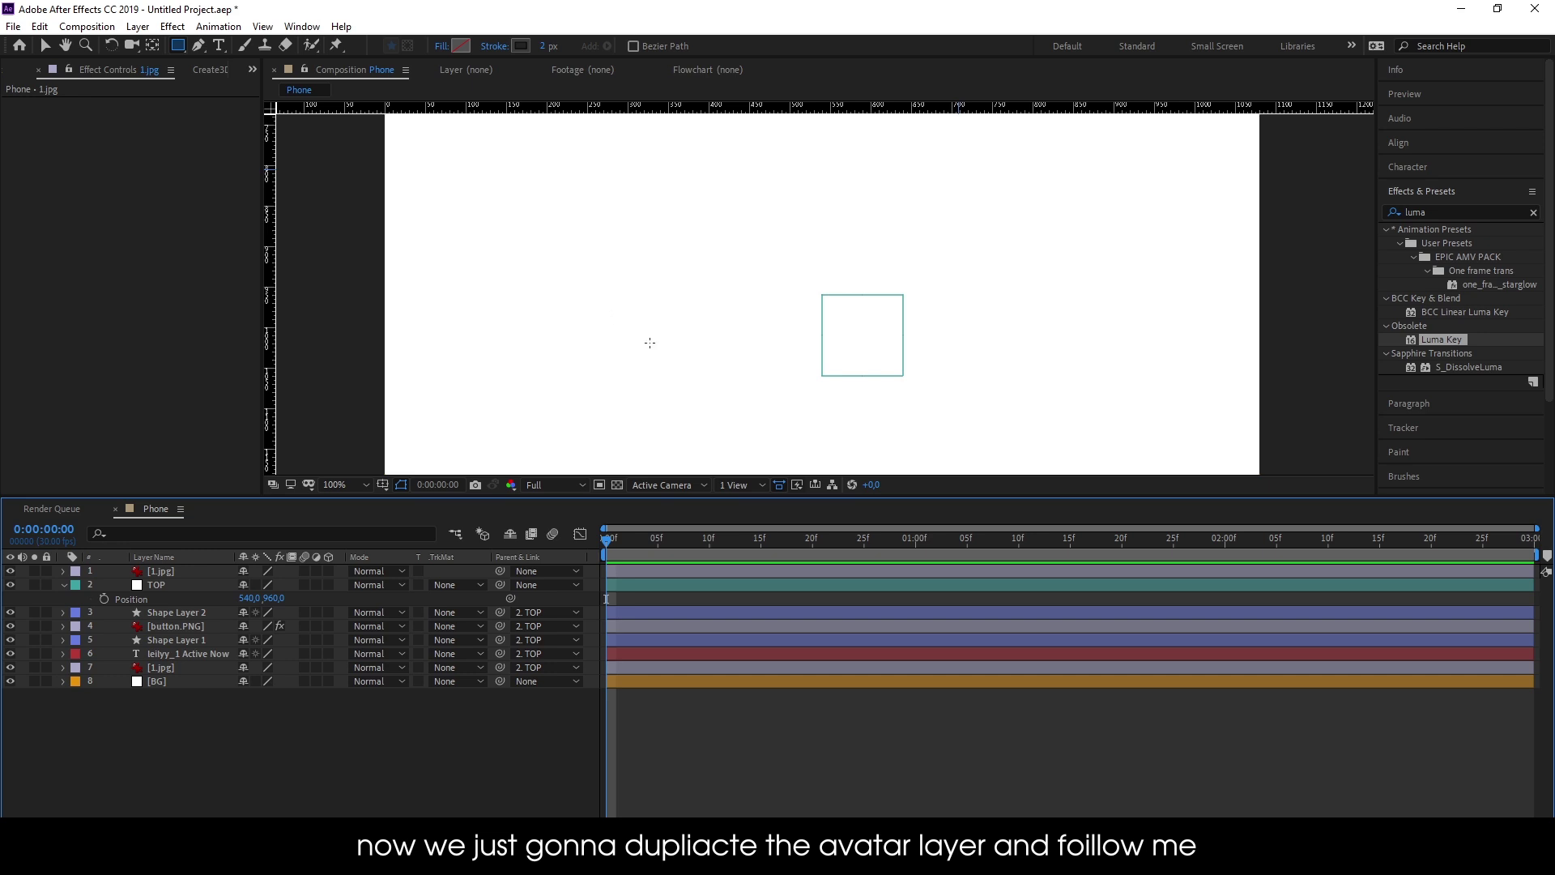
pyautogui.moveTo(721, 345); pyautogui.dragTo(736, 319)
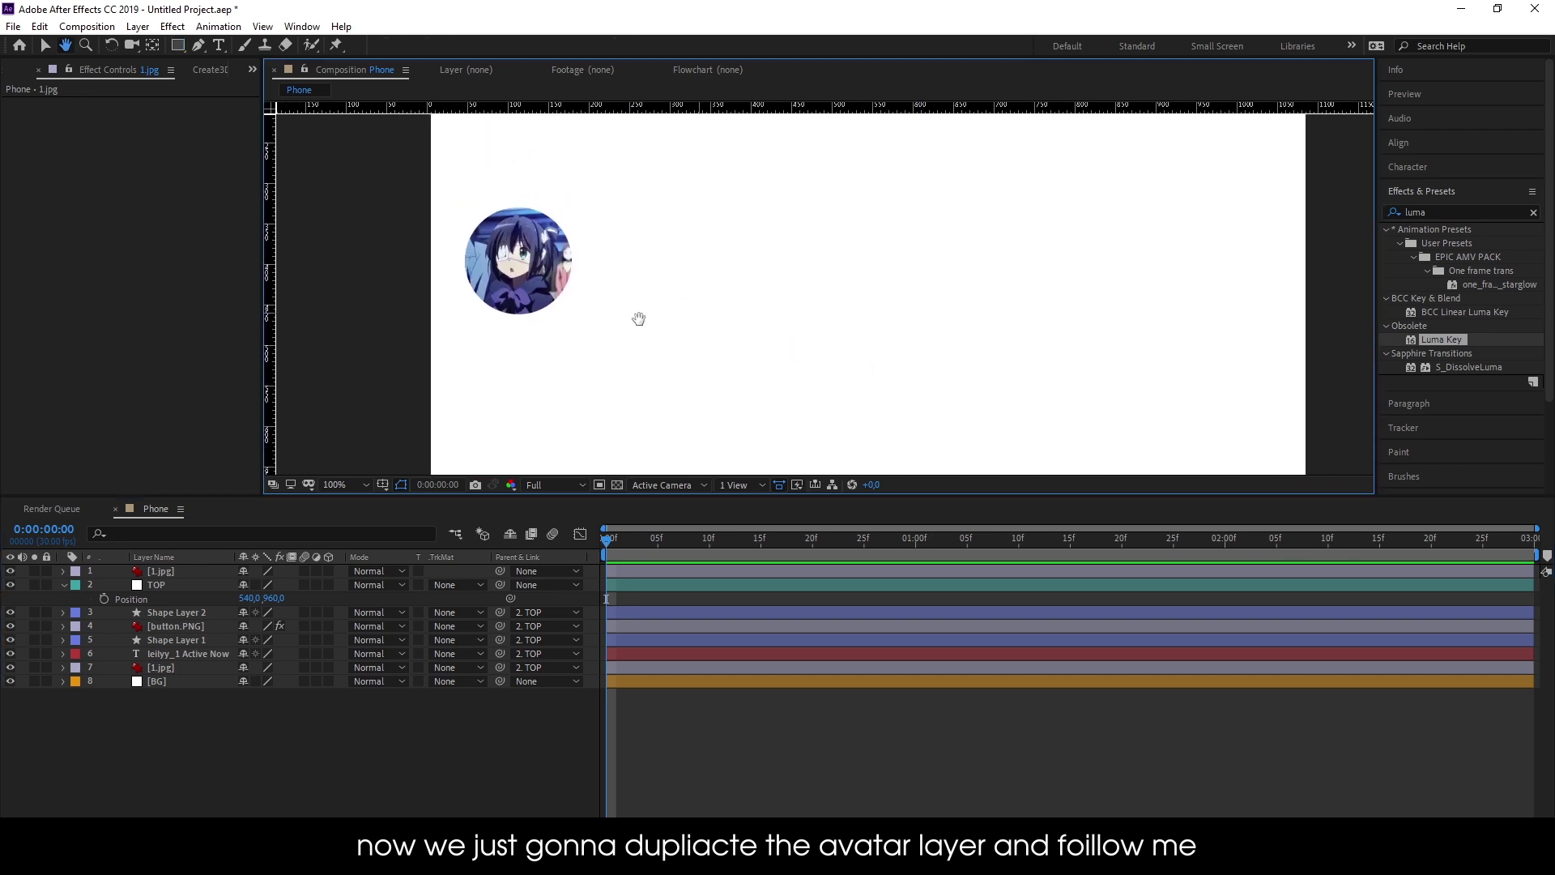
pyautogui.press(',')
pyautogui.moveTo(648, 302); pyautogui.dragTo(600, 304)
# Set the Rectangle tool to a 0 px stroke and a light blue 7DB4FF fill
pyautogui.click(178, 46)
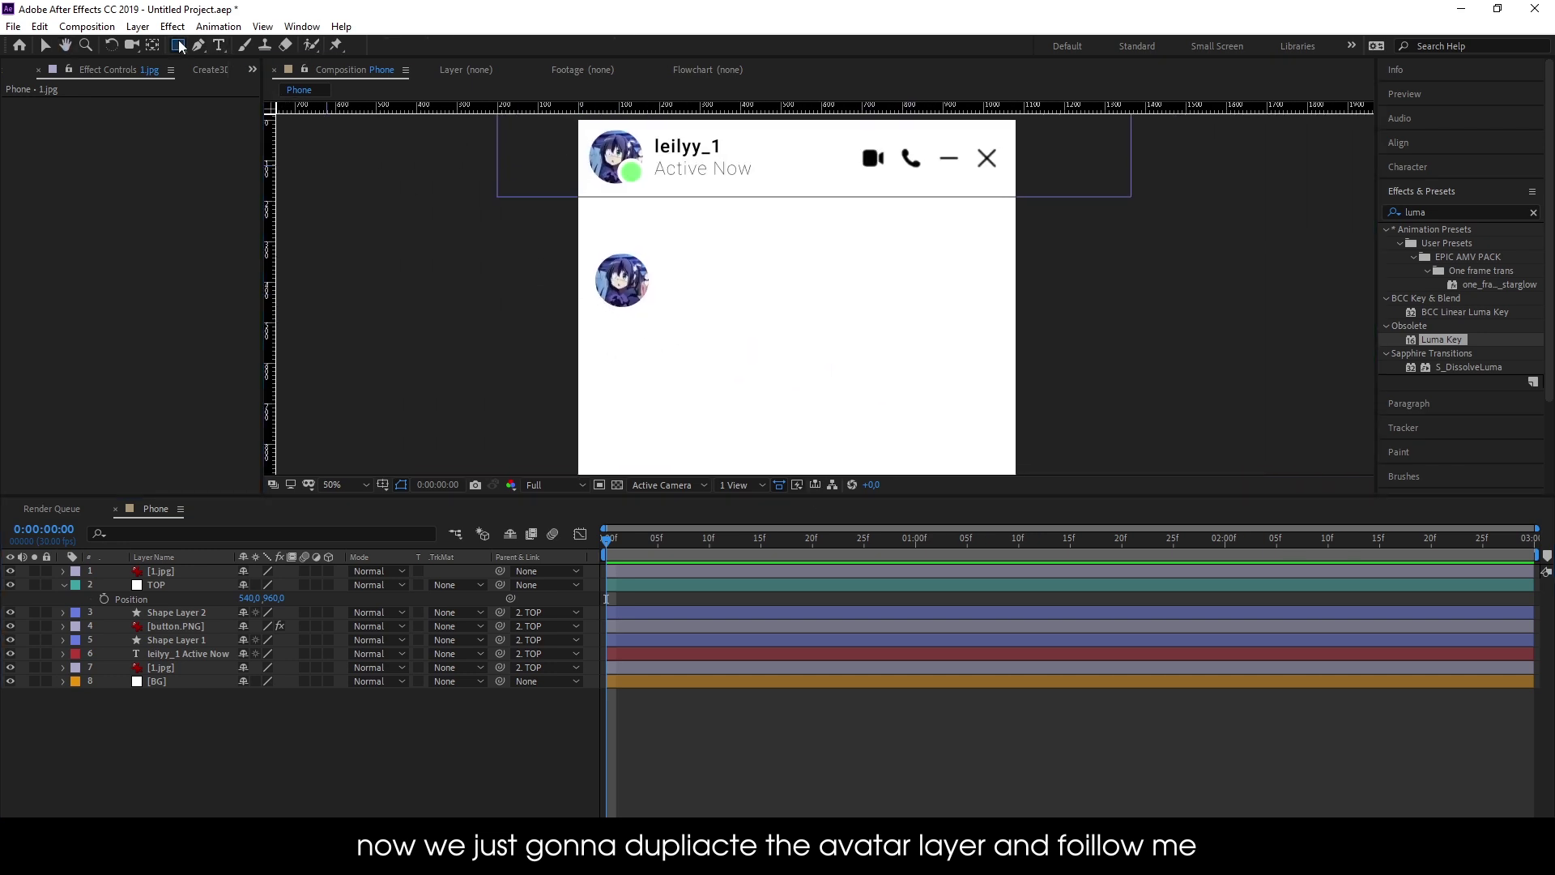
pyautogui.click(379, 731)
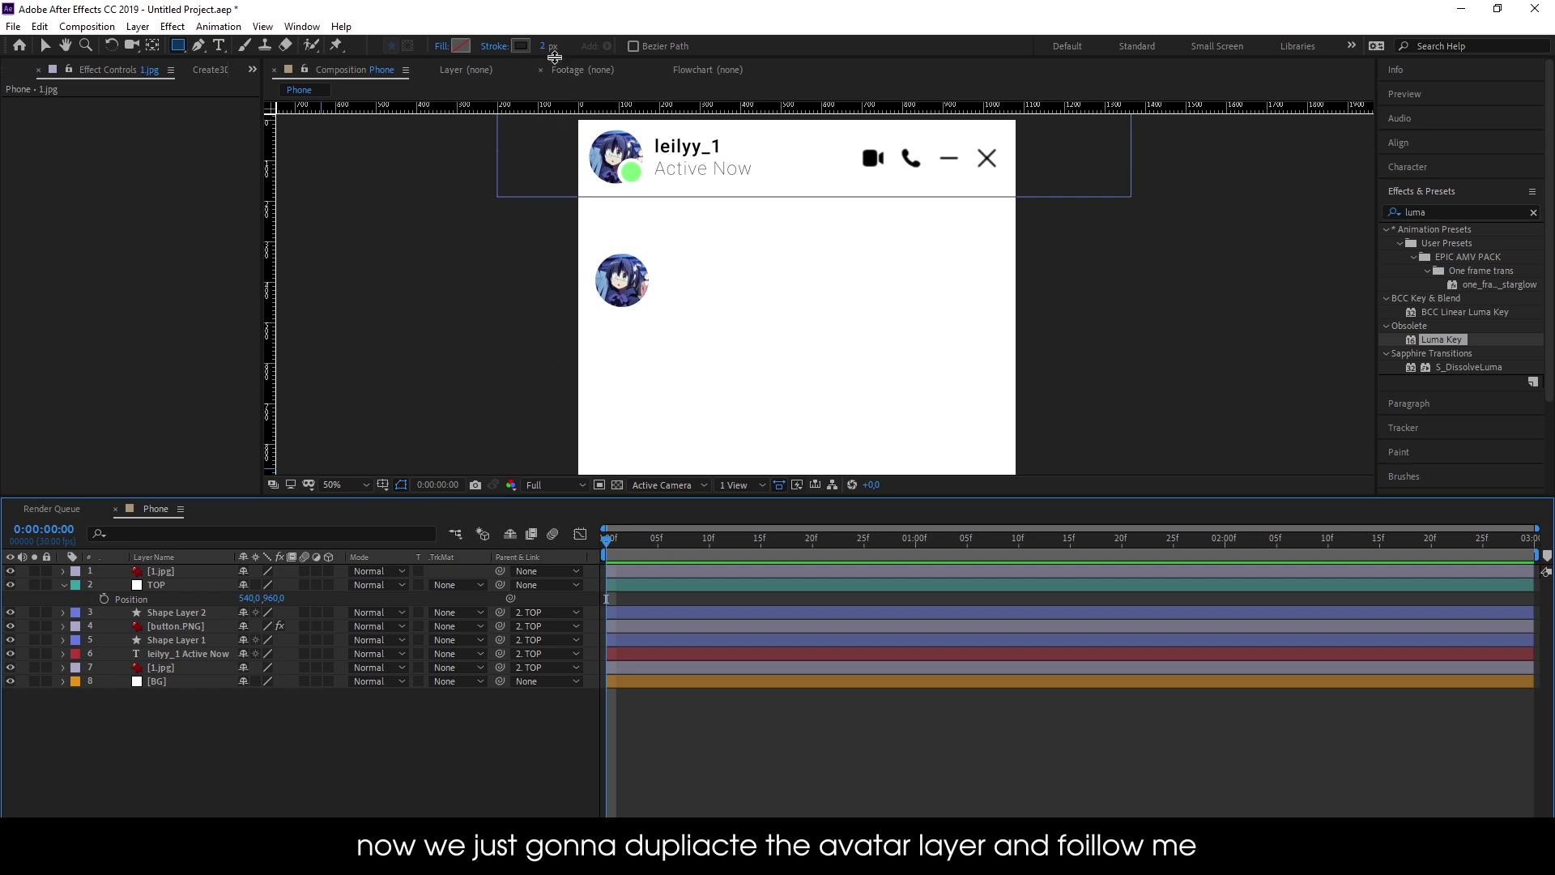
pyautogui.moveTo(553, 55); pyautogui.dragTo(442, 53)
pyautogui.click(468, 45)
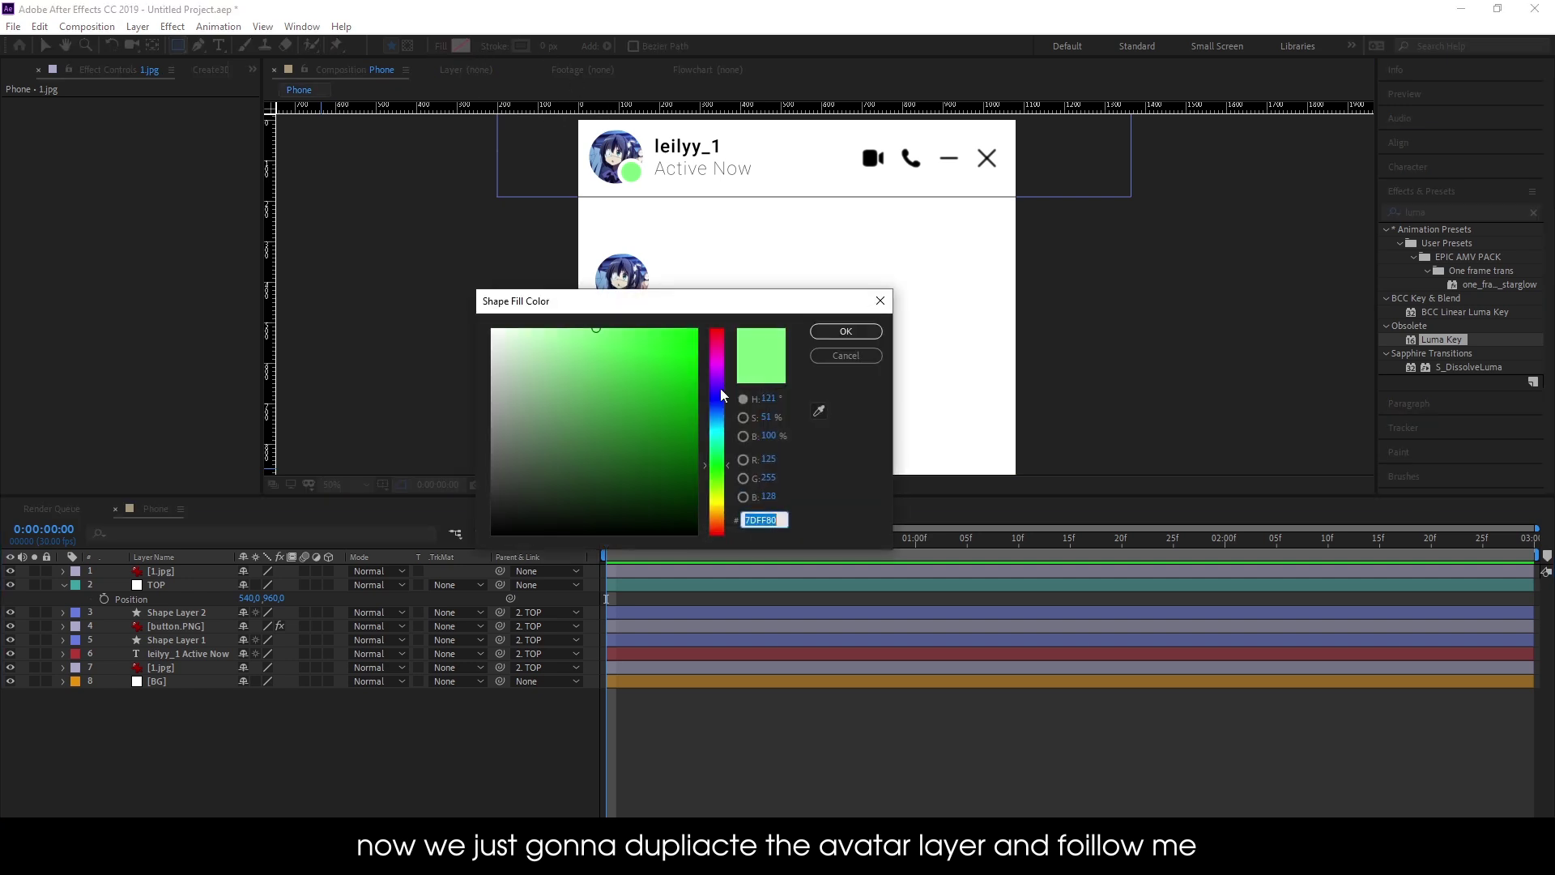
pyautogui.moveTo(721, 395); pyautogui.dragTo(723, 413)
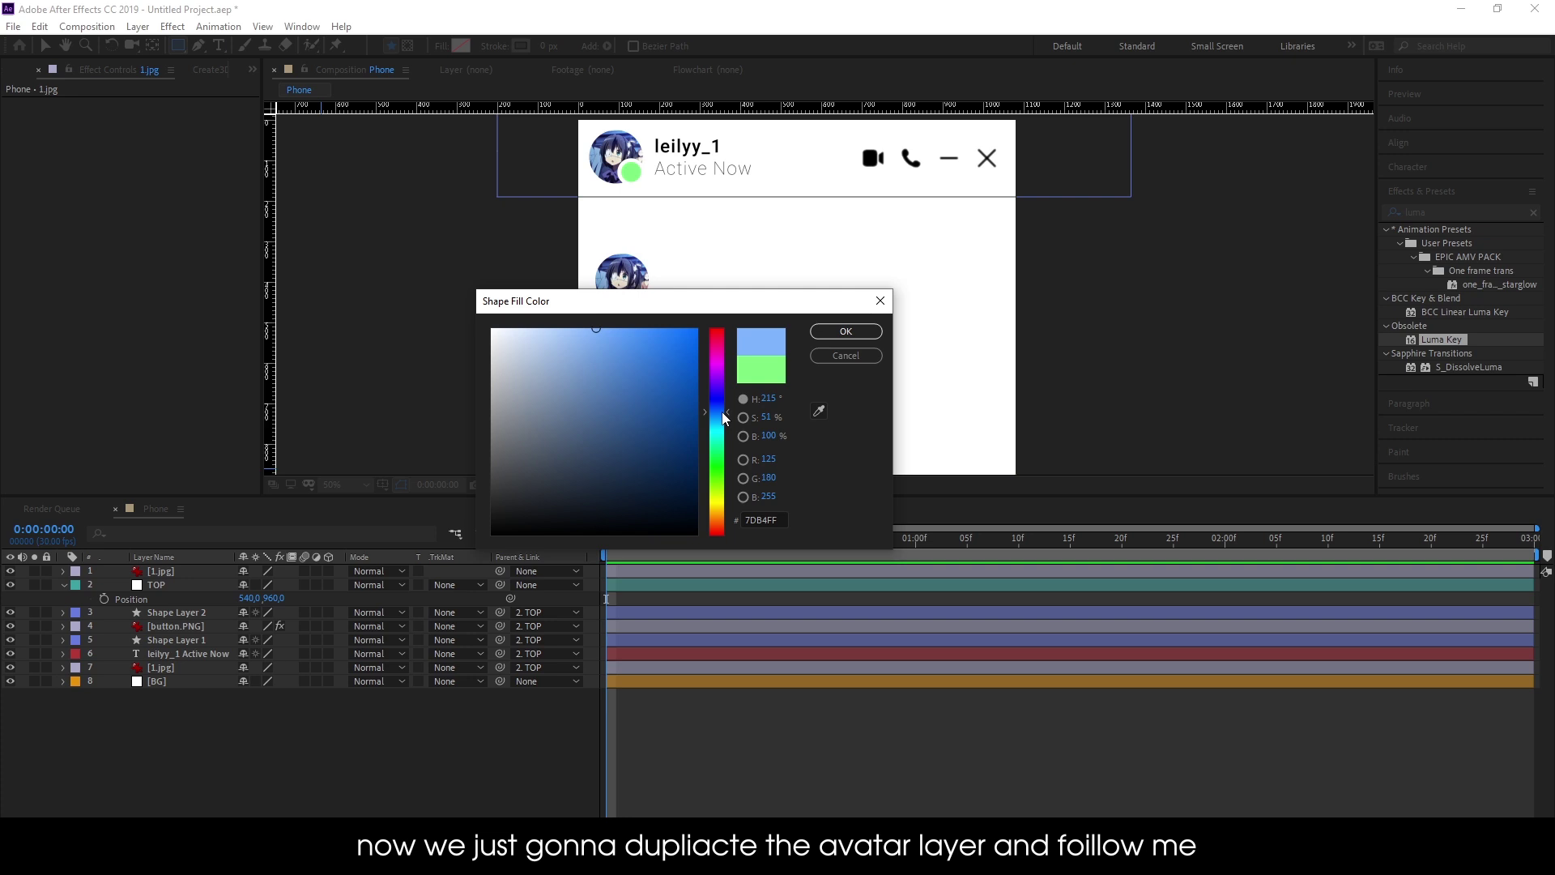
pyautogui.click(845, 332)
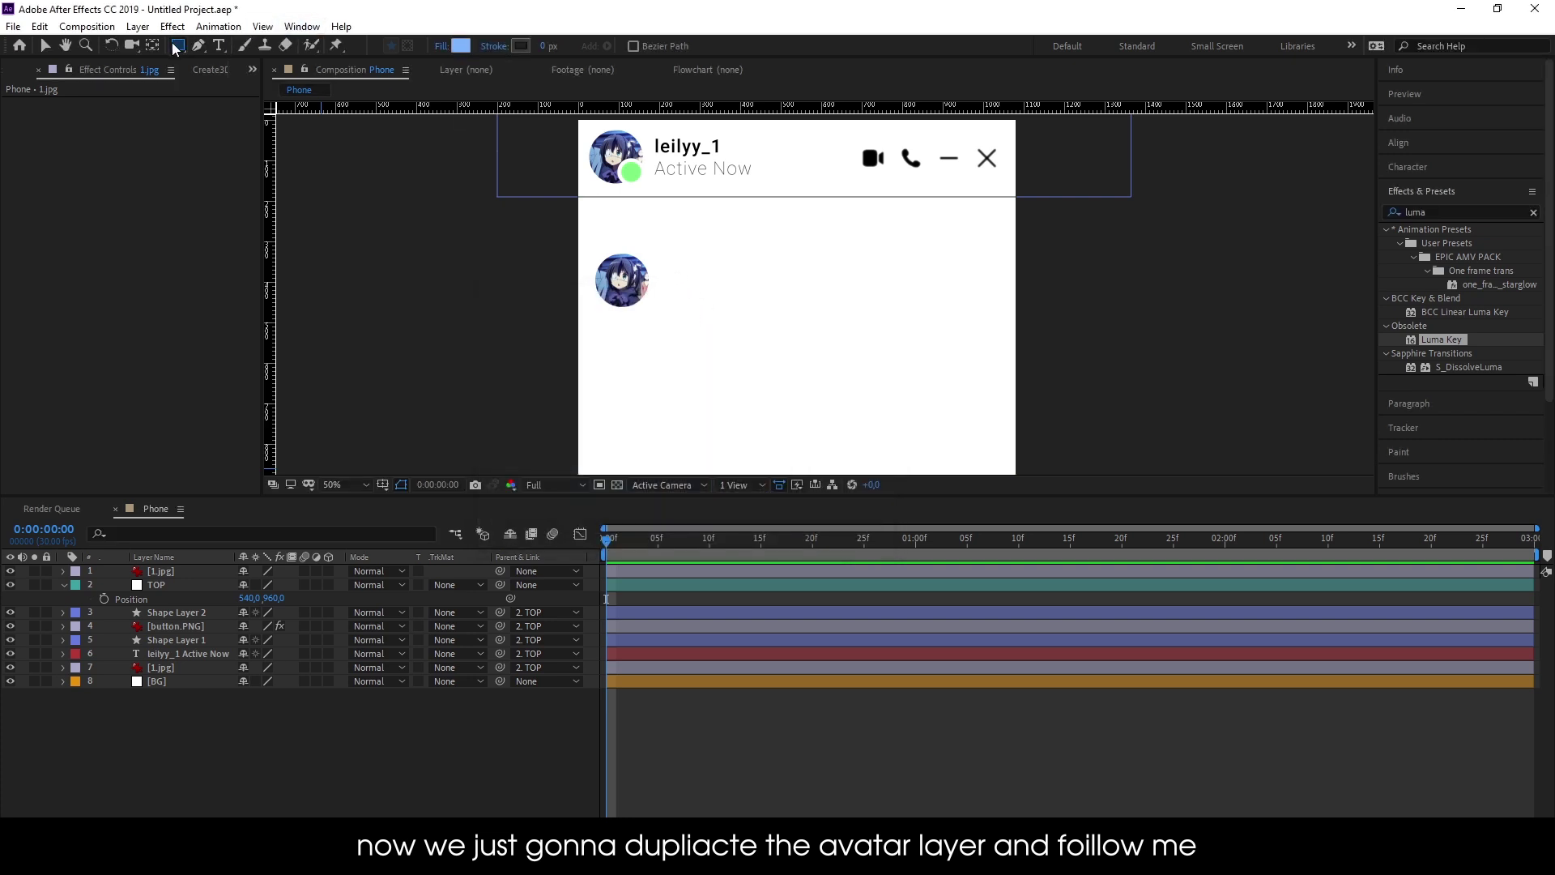
# Draw the blue rectangle beside the avatar, centre it horizontally, and set Roundness to 43
pyautogui.moveTo(661, 264); pyautogui.dragTo(850, 325)
pyautogui.click(1438, 142)
pyautogui.click(1421, 185)
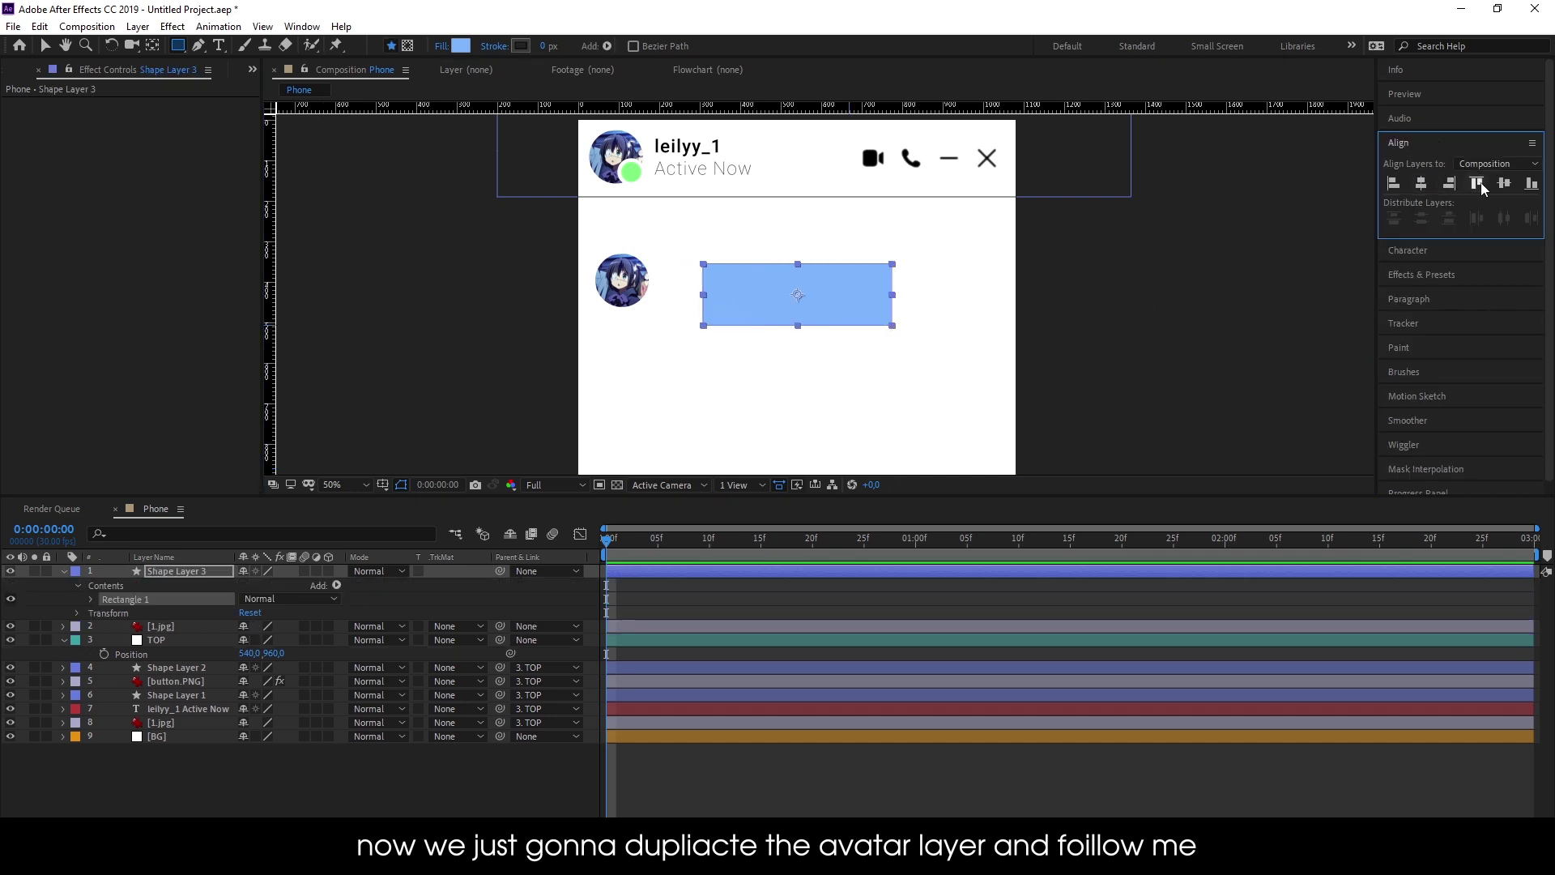
pyautogui.click(88, 600)
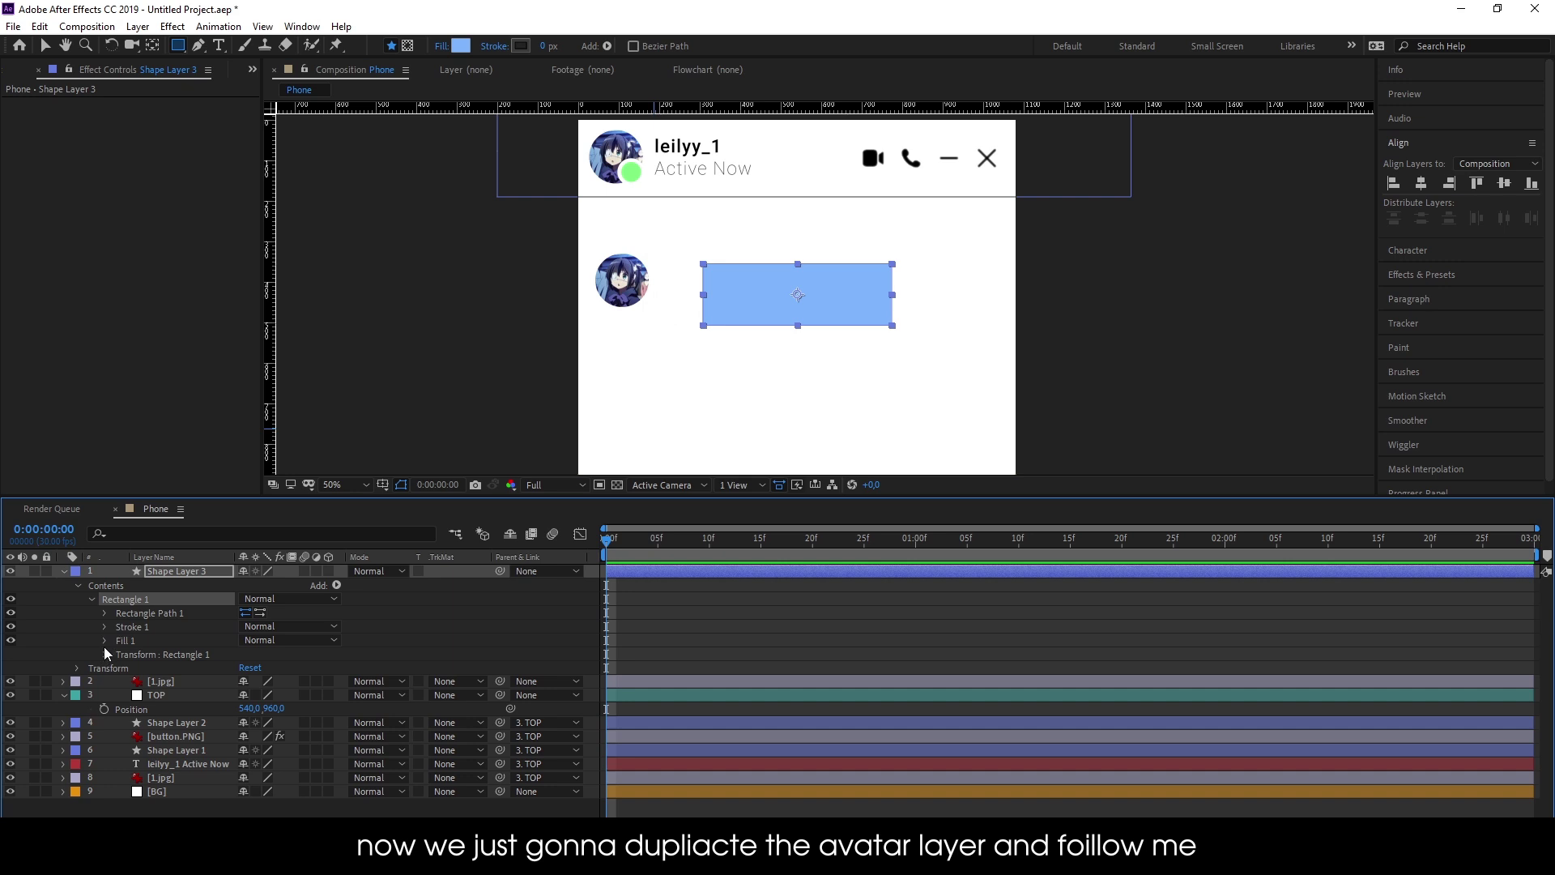
pyautogui.click(105, 612)
pyautogui.moveTo(245, 655); pyautogui.dragTo(278, 652)
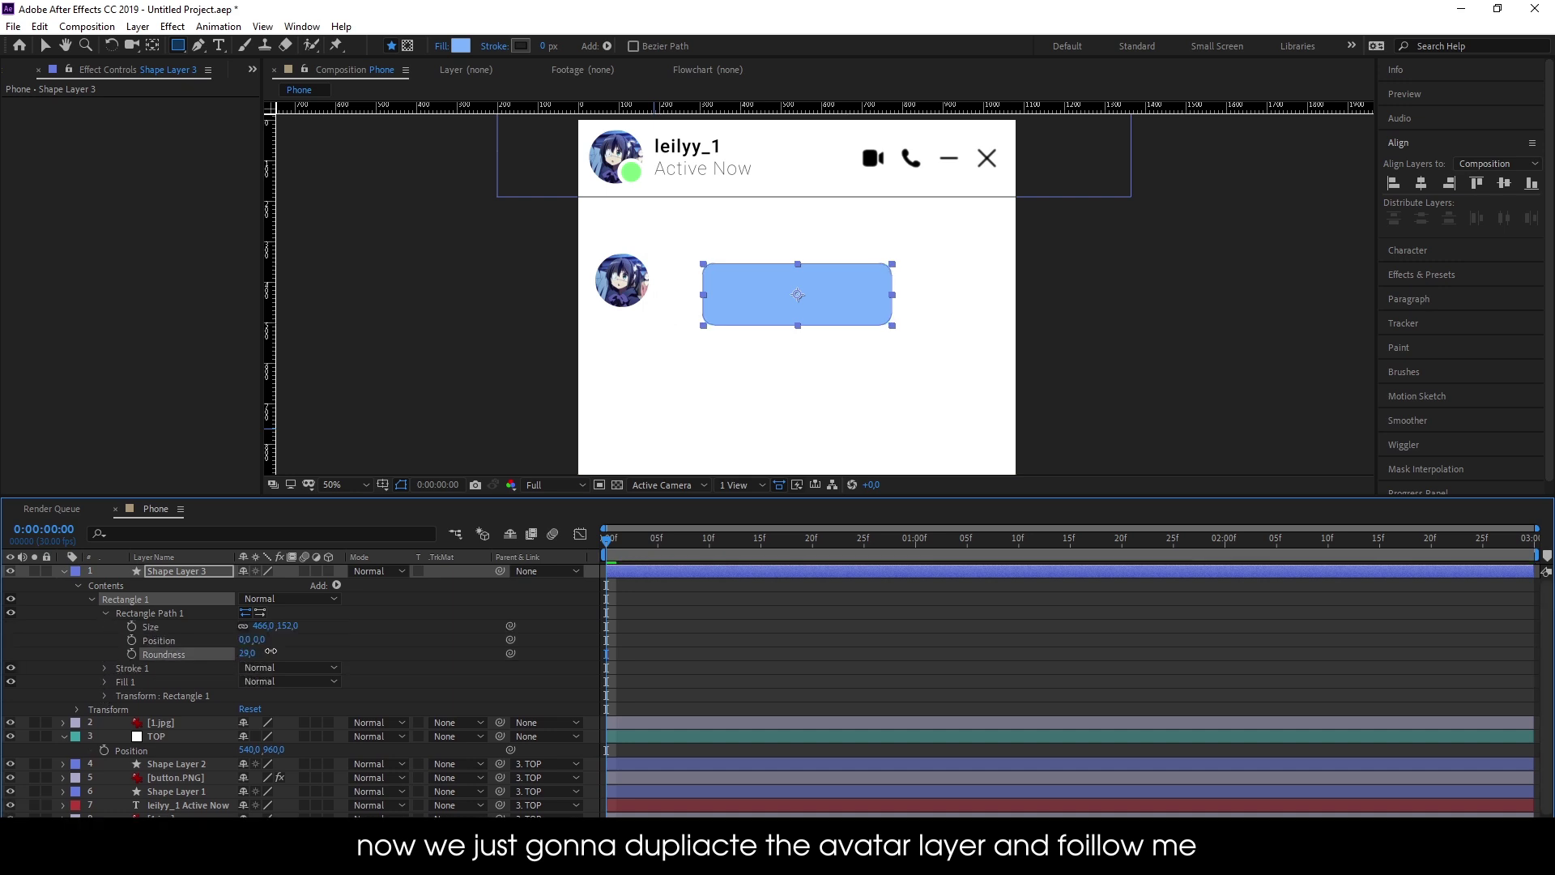
pyautogui.click(455, 643)
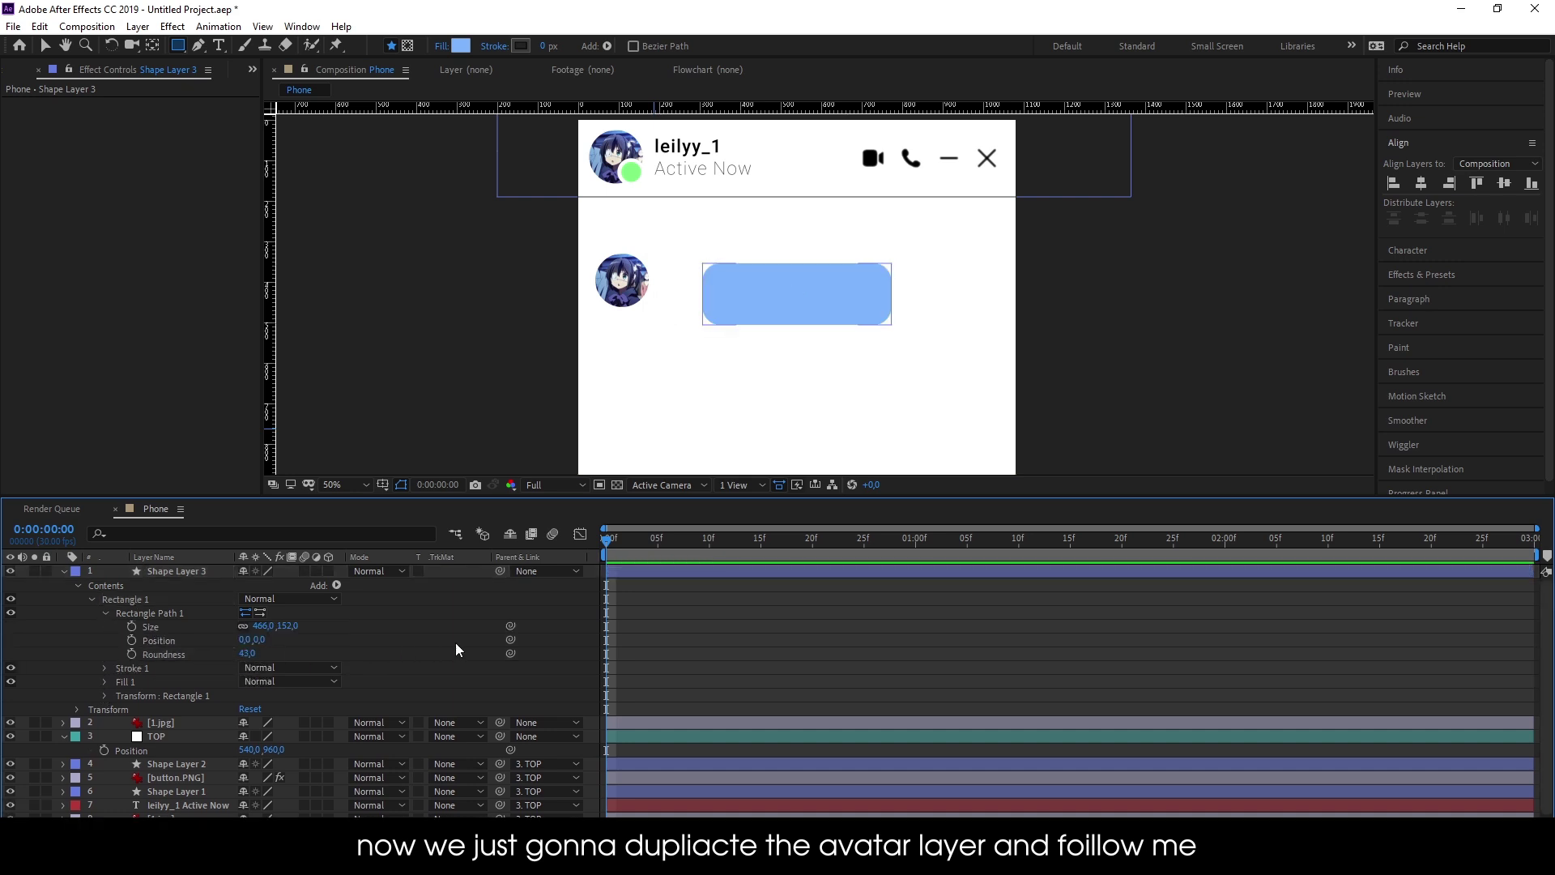
pyautogui.click(170, 571)
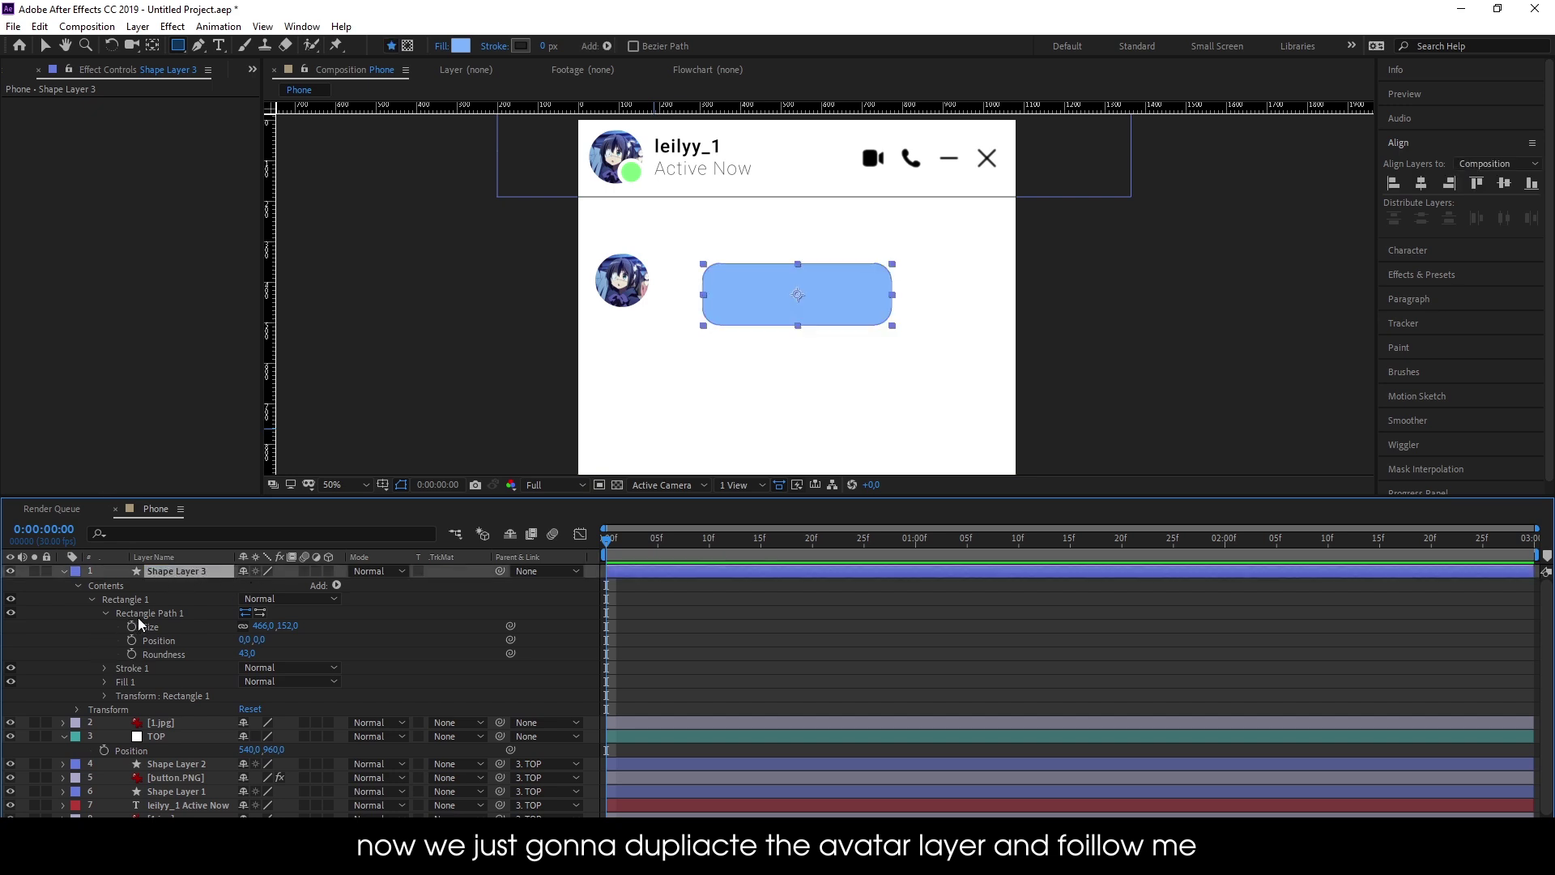
# Increase the avatar copy's Scale slightly, up from 24%
pyautogui.scroll(-1, 138, 617)
pyautogui.click(158, 708)
pyautogui.press('s')
pyautogui.moveTo(259, 723); pyautogui.dragTo(274, 733)
pyautogui.scroll(1, 198, 638)
# With snapping on, move the bubble so it sits right beside the avatar
pyautogui.click(174, 571)
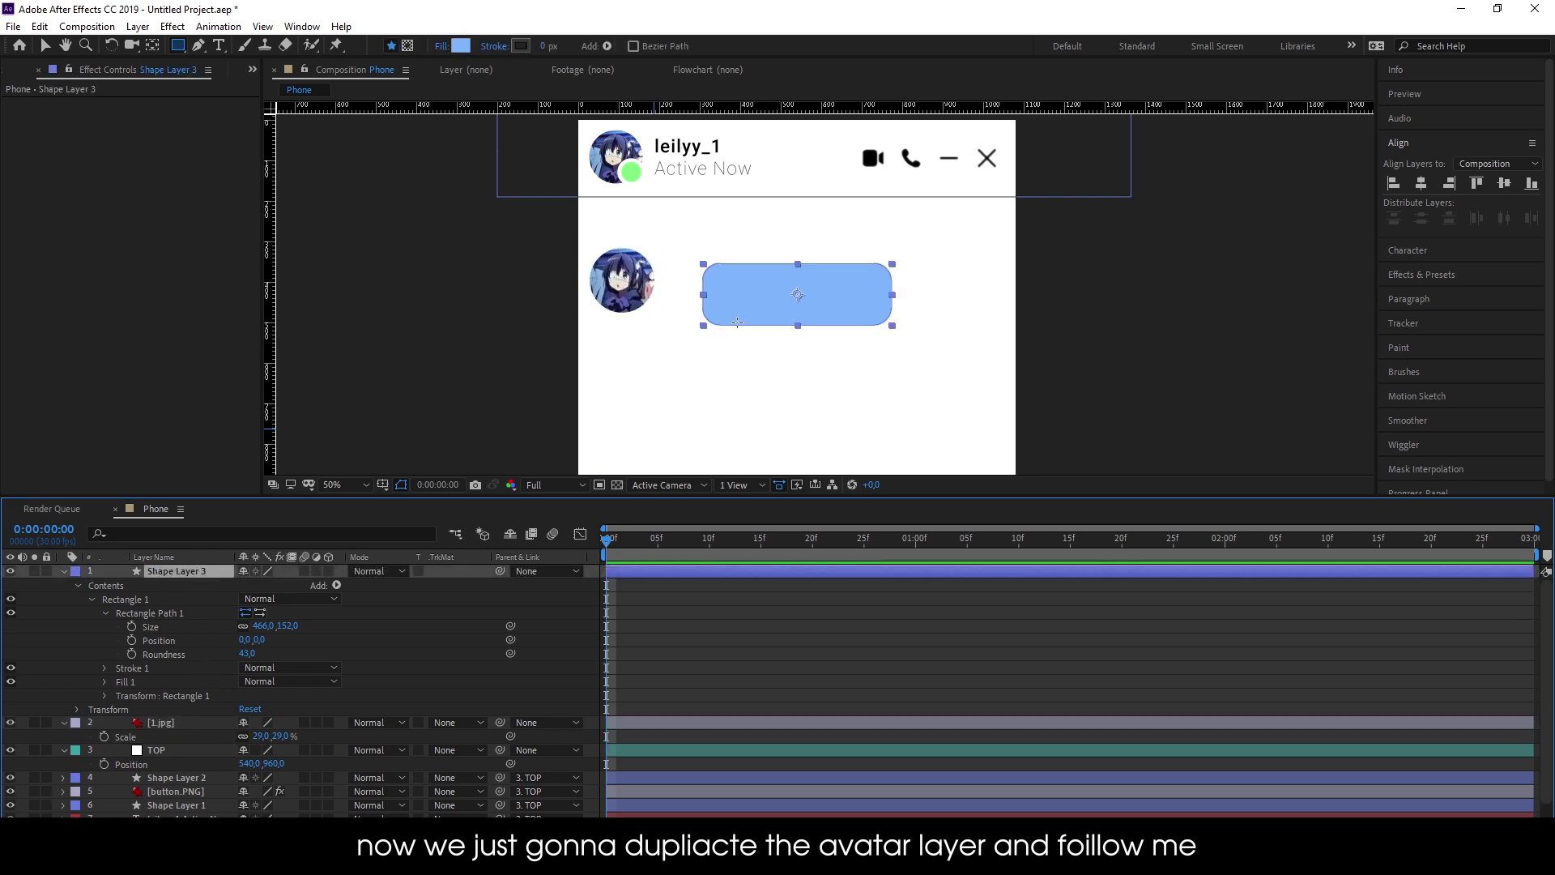
pyautogui.press('v')
pyautogui.moveTo(746, 317); pyautogui.dragTo(724, 298)
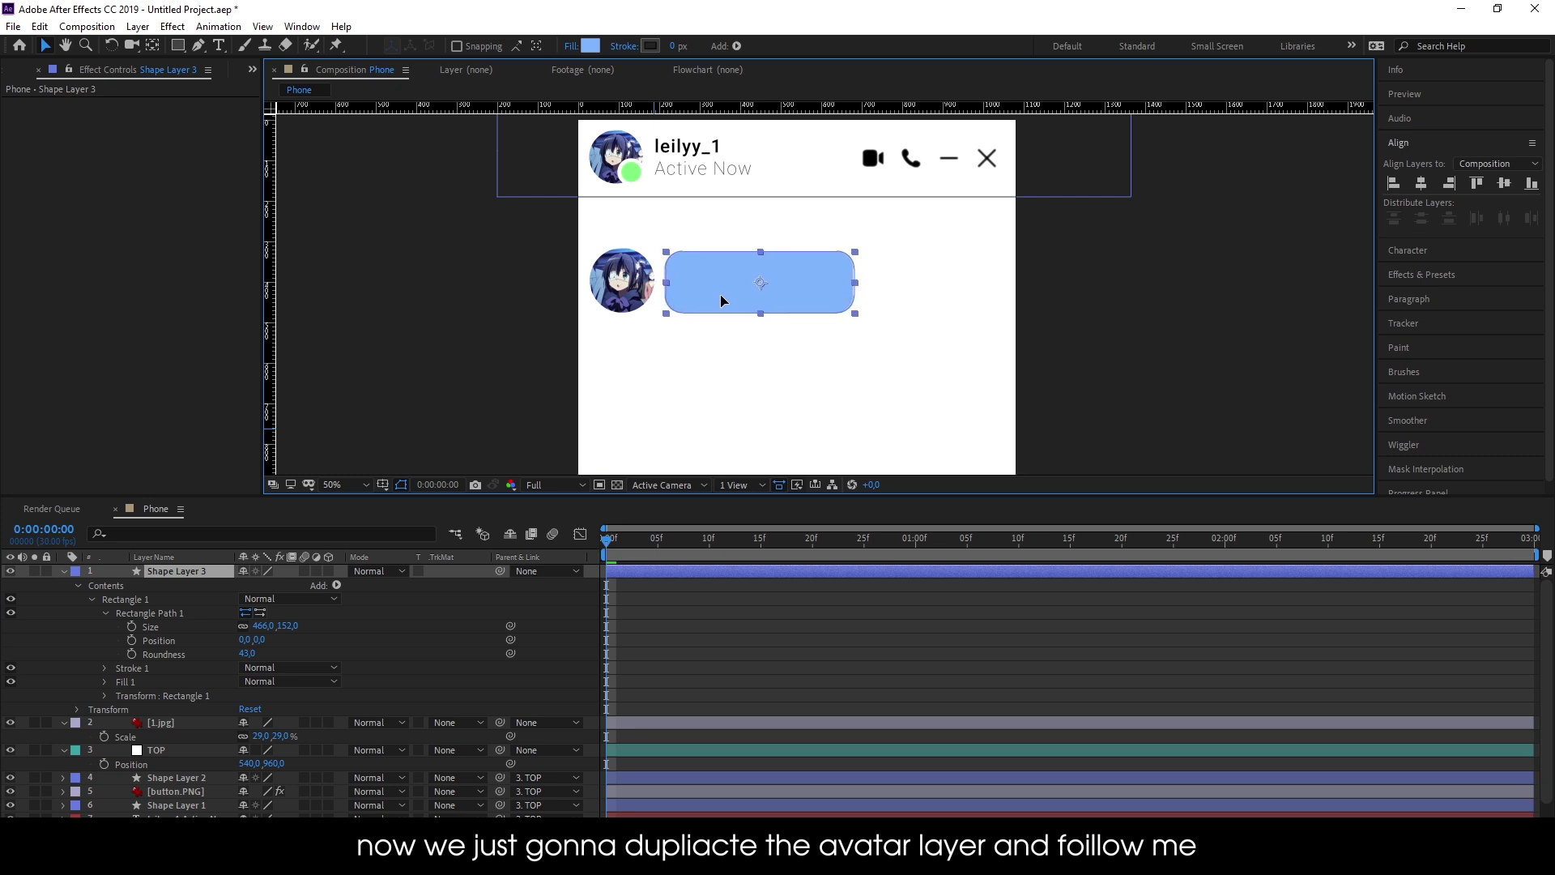
pyautogui.click(456, 46)
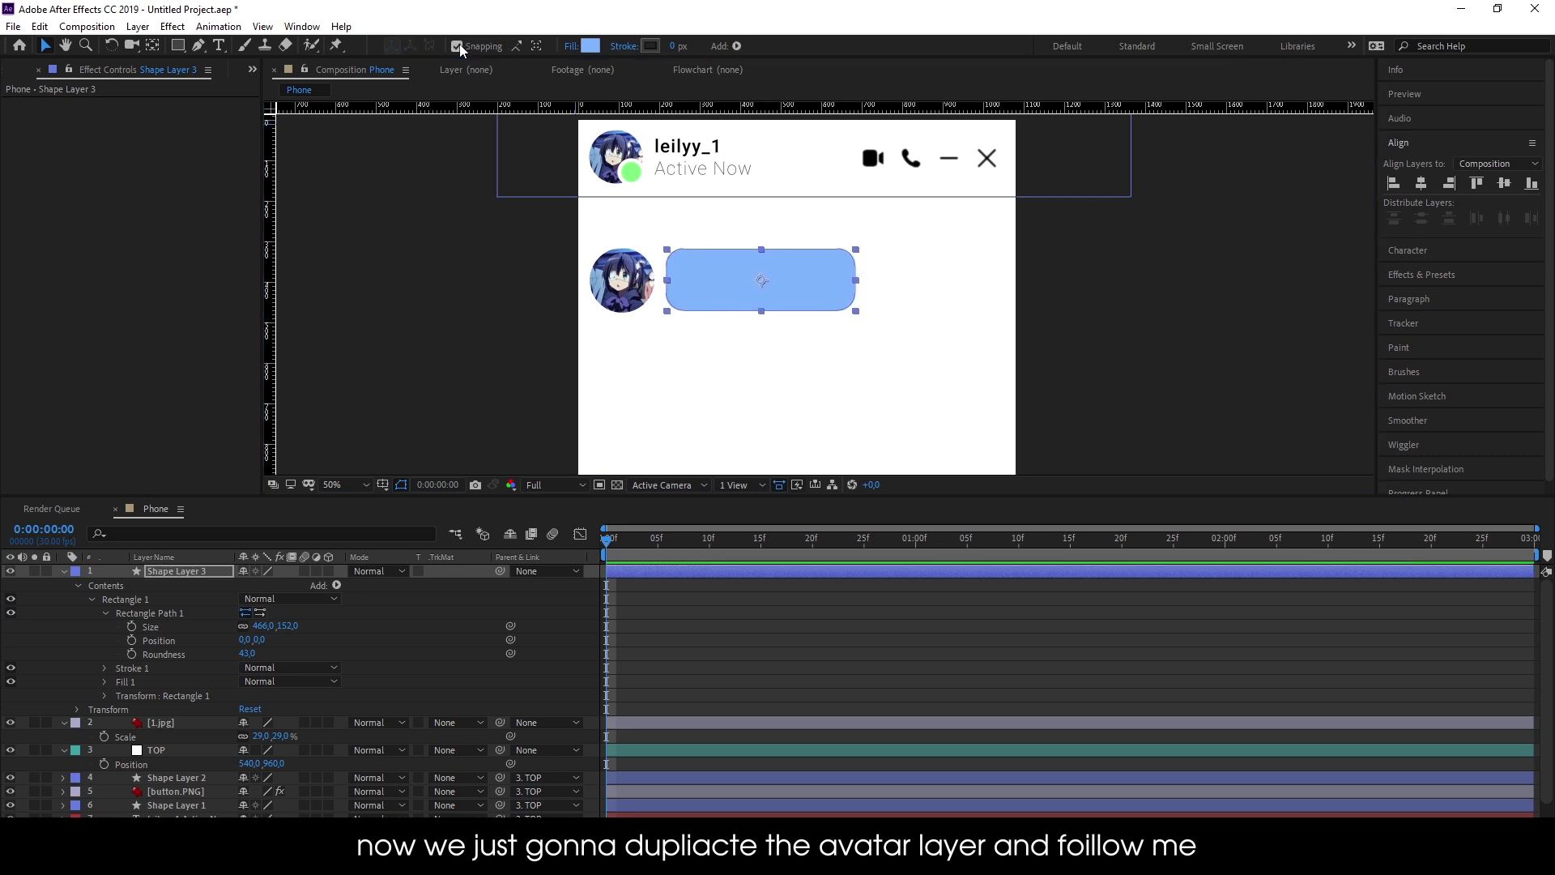
pyautogui.moveTo(715, 288); pyautogui.dragTo(711, 291)
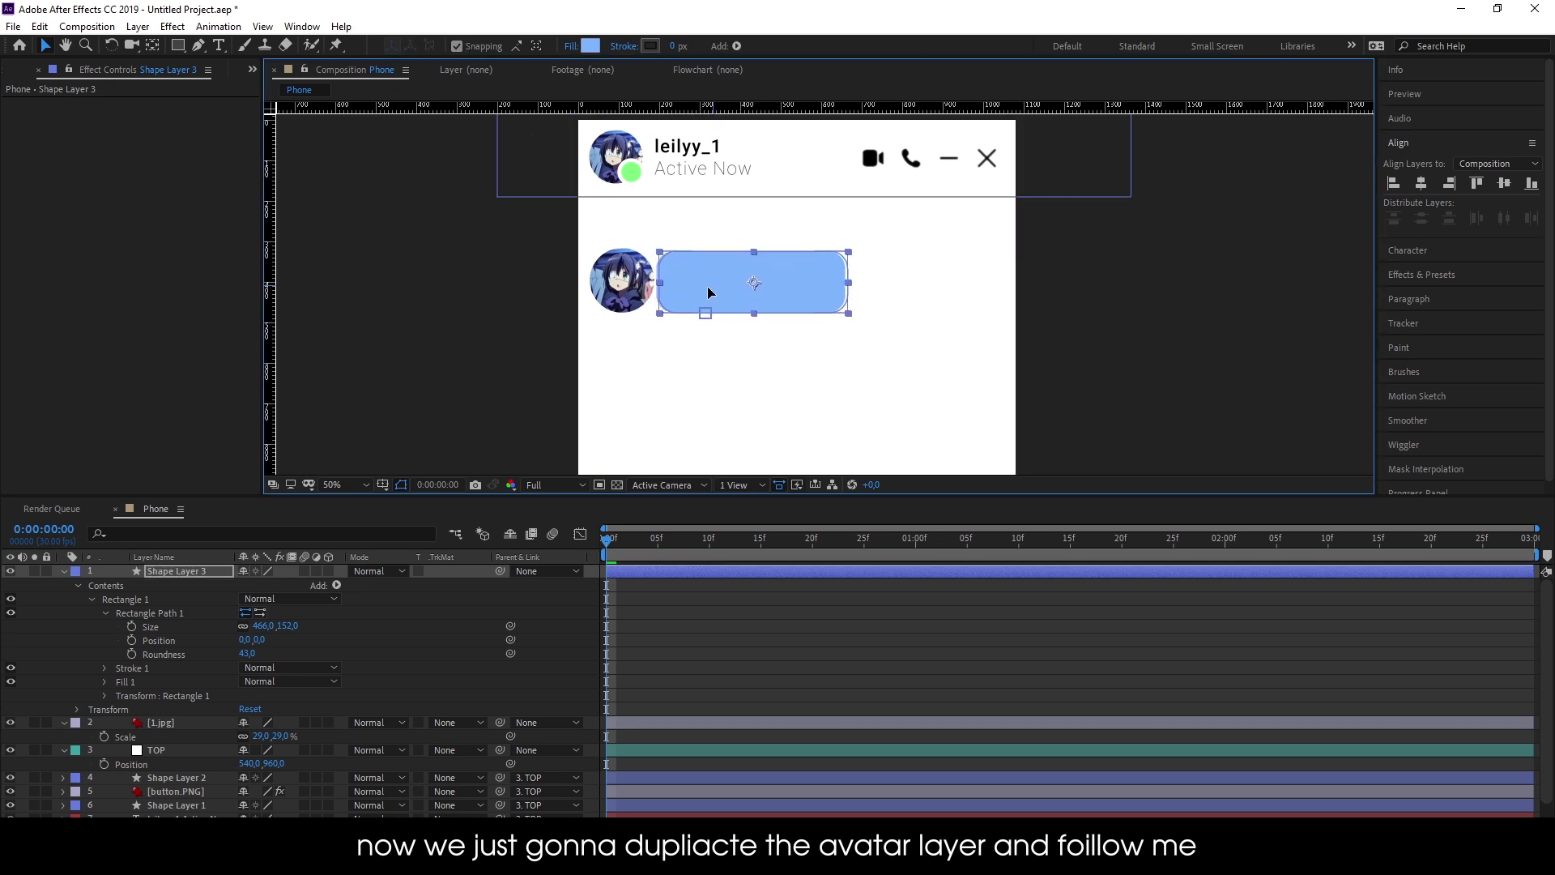
pyautogui.moveTo(697, 280); pyautogui.dragTo(700, 289)
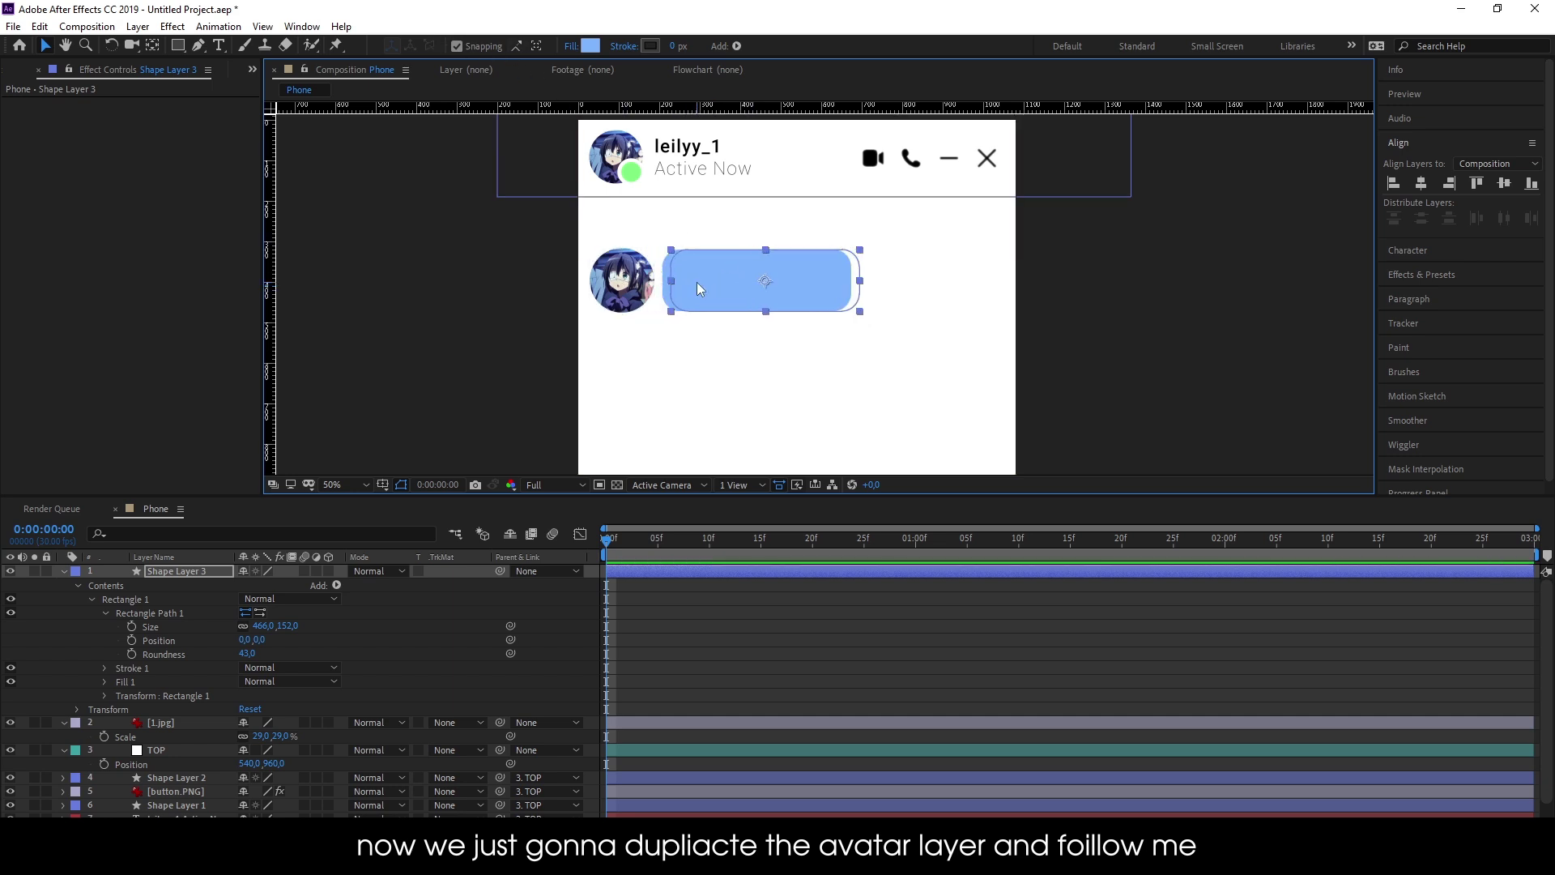
pyautogui.hotkey('shift', 'Left')
pyautogui.hotkey('shift', 'Left')
# Shrink the bubble's size and fine-tune its horizontal position with arrow keys
pyautogui.moveTo(261, 626); pyautogui.dragTo(202, 629)
pyautogui.hotkey('shift', 'Left')
pyautogui.hotkey('shift', 'Left')
pyautogui.hotkey('shift', 'Left')
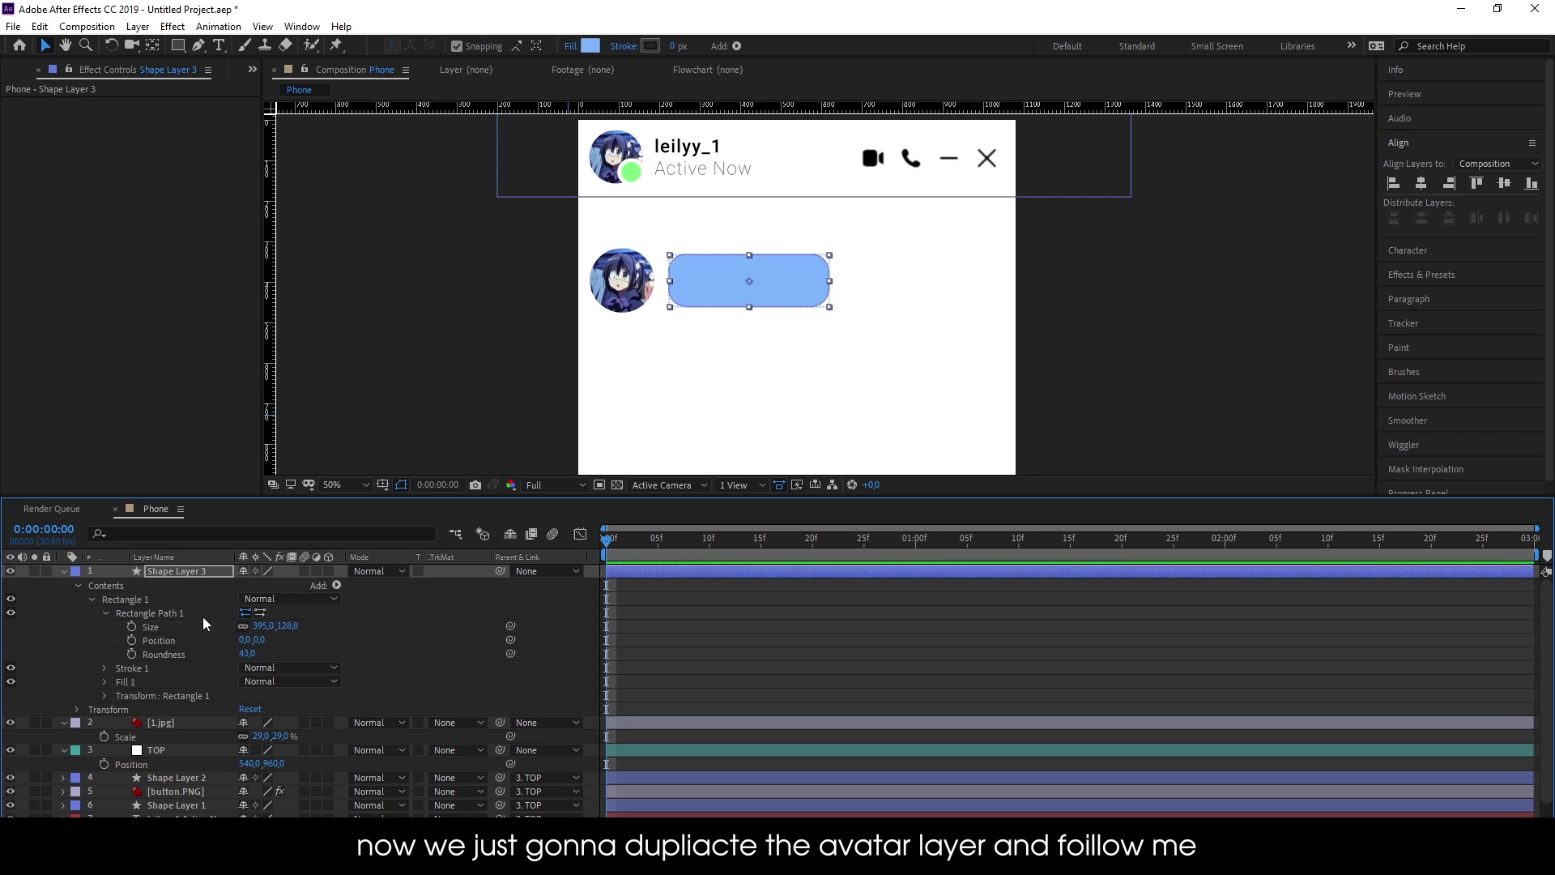
pyautogui.press('Left')
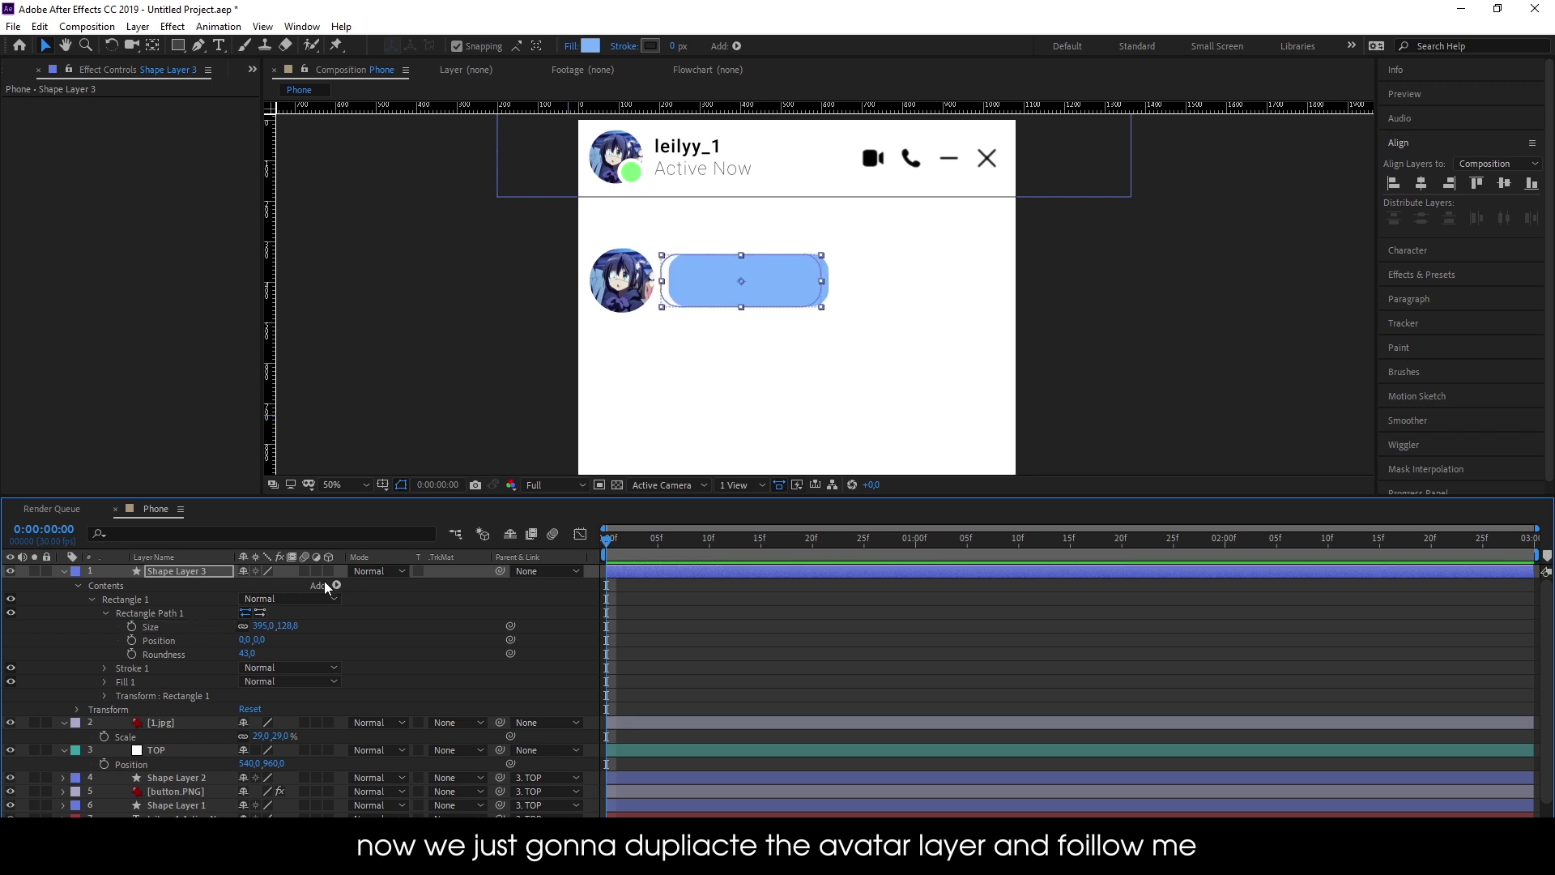
pyautogui.press('Left')
pyautogui.press('Right')
pyautogui.press('Left')
# Create a text layer reading 'bubu gago'
pyautogui.click(782, 622)
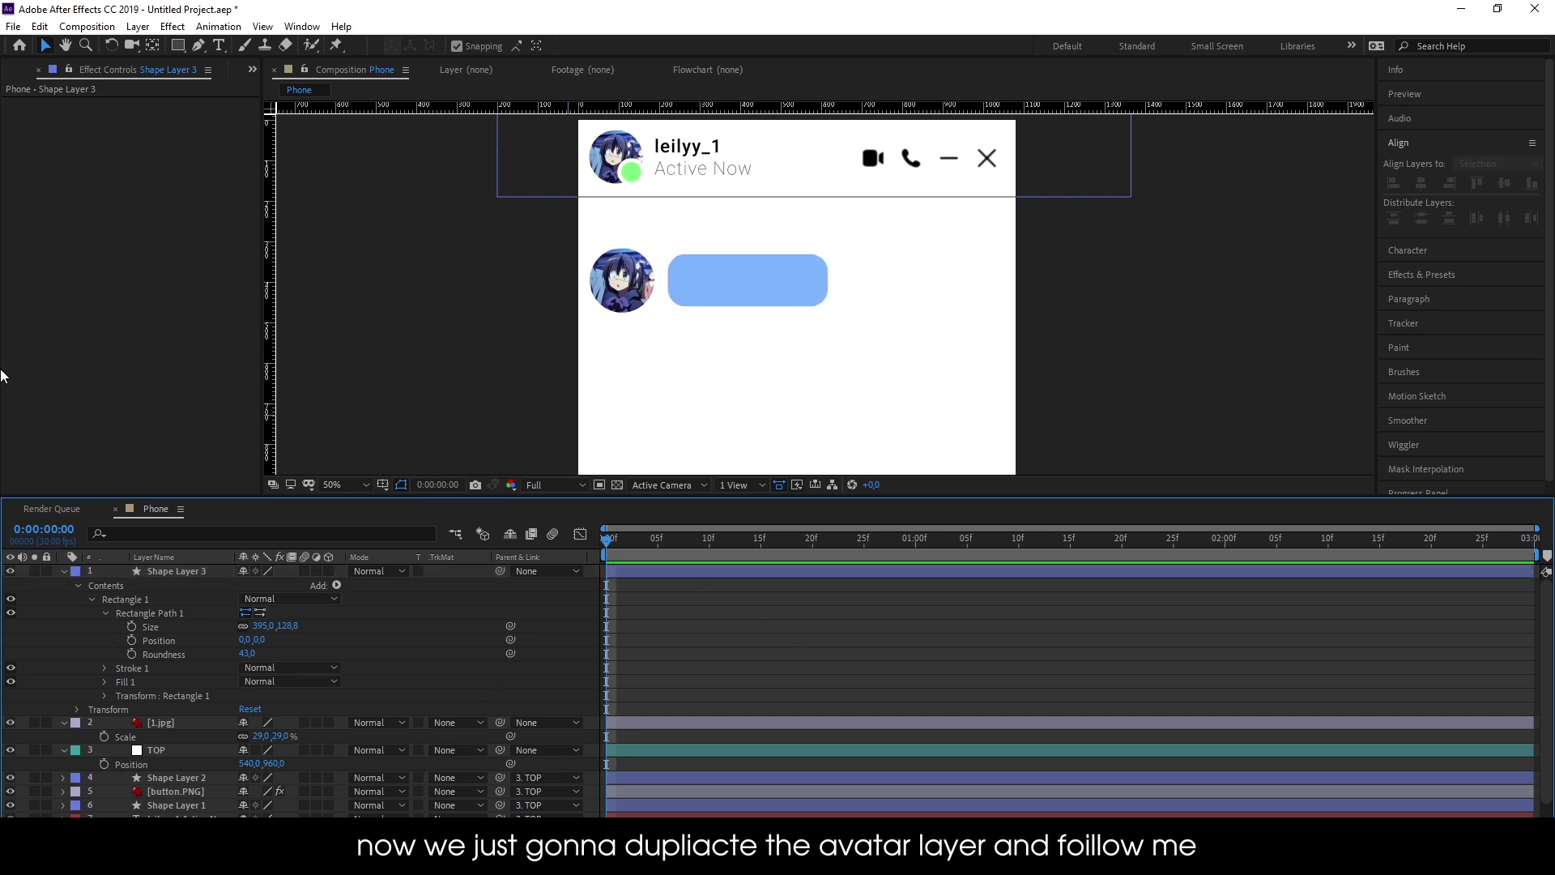
pyautogui.click(64, 572)
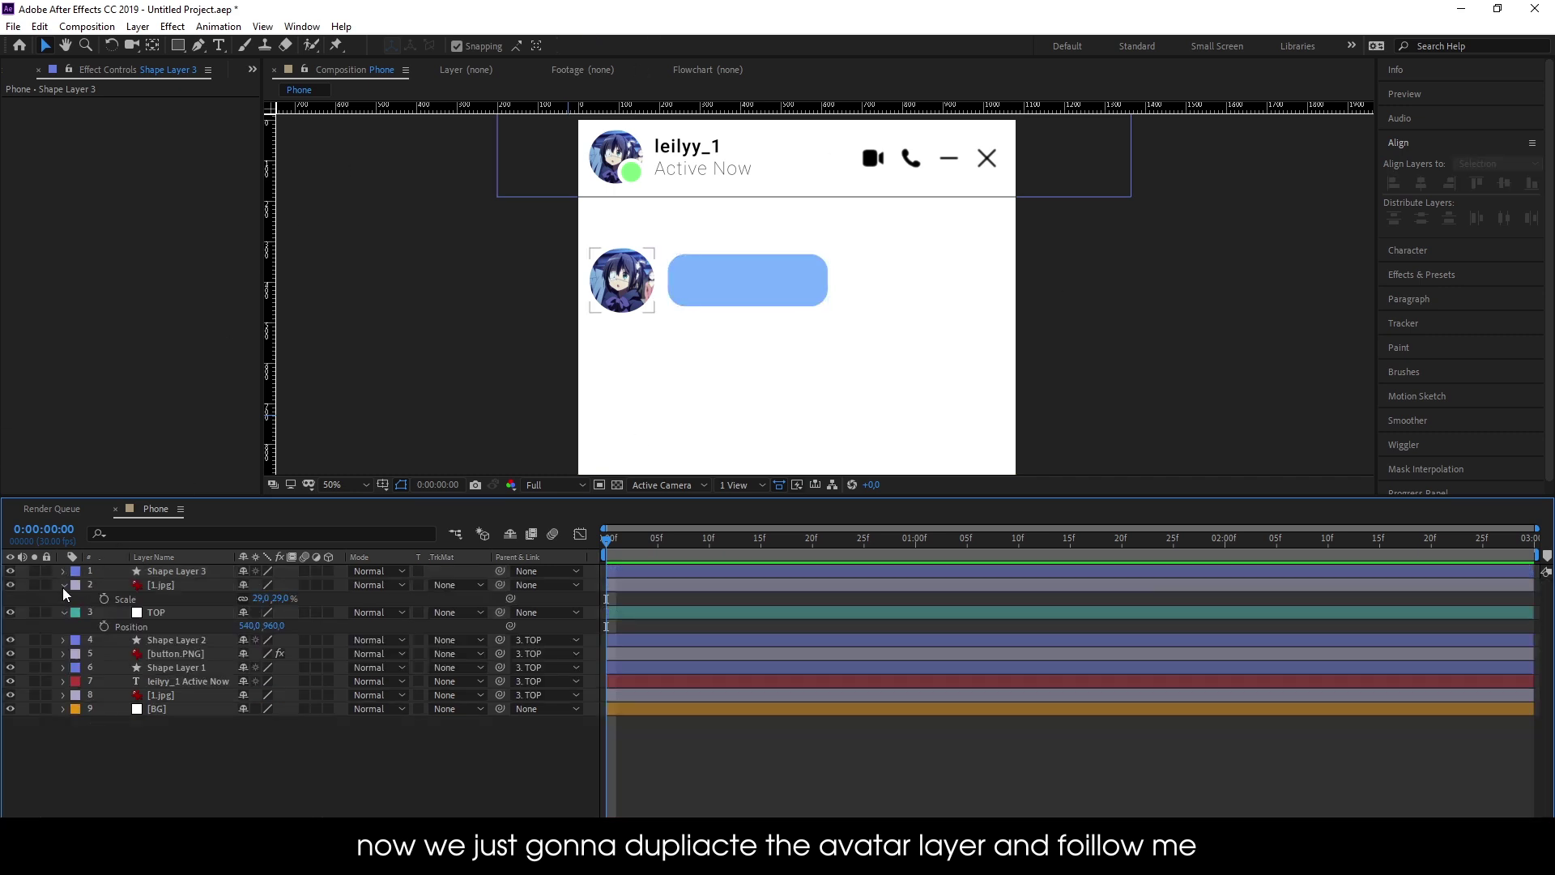
pyautogui.click(62, 584)
pyautogui.click(218, 47)
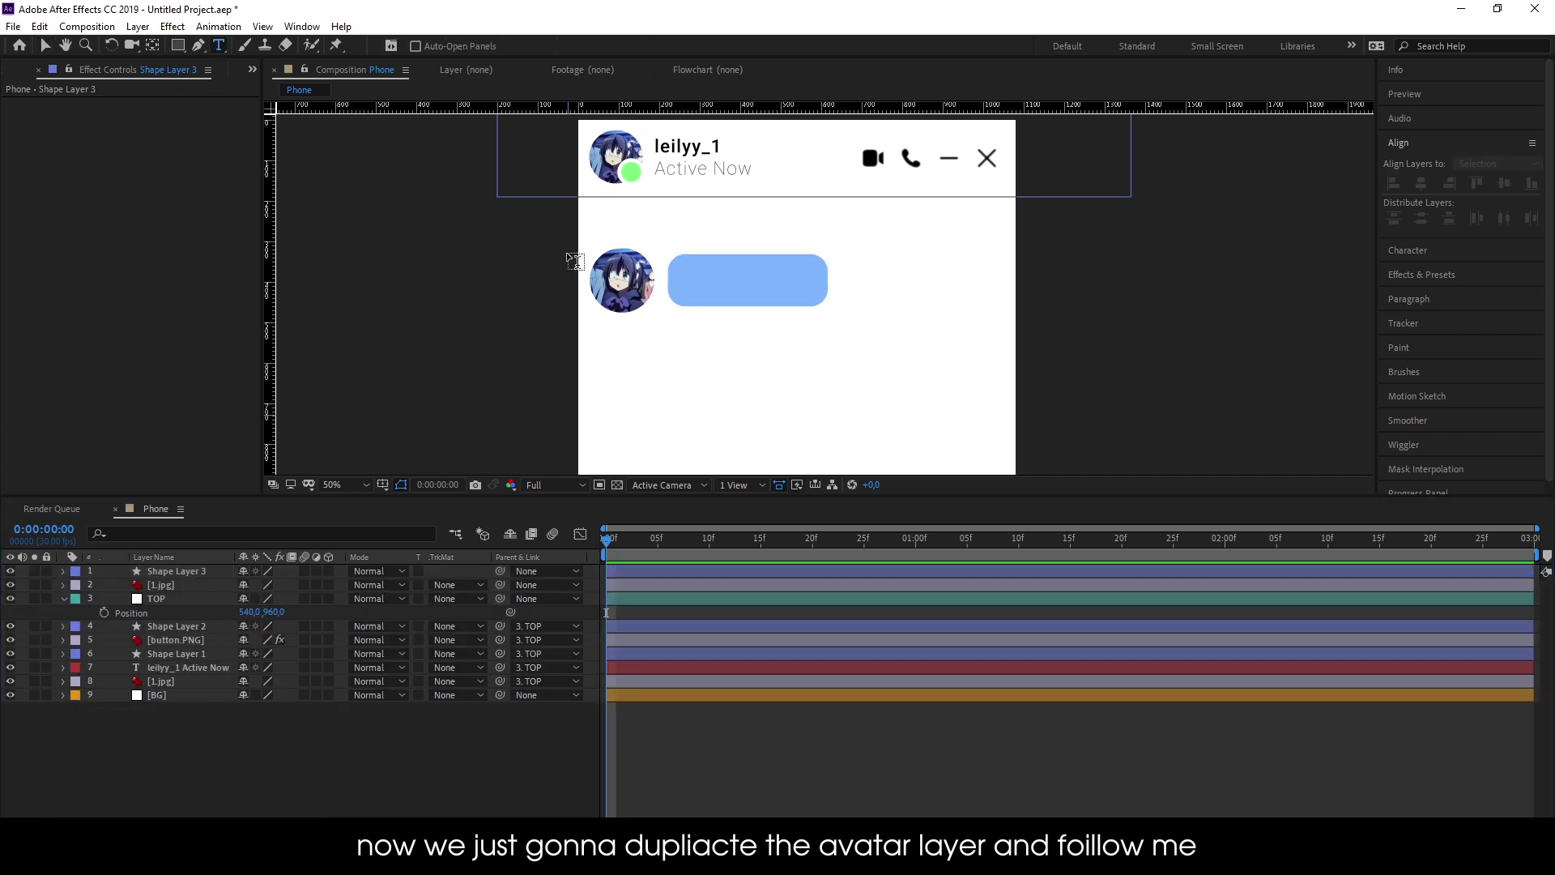
pyautogui.click(746, 328)
pyautogui.write('bubu ')
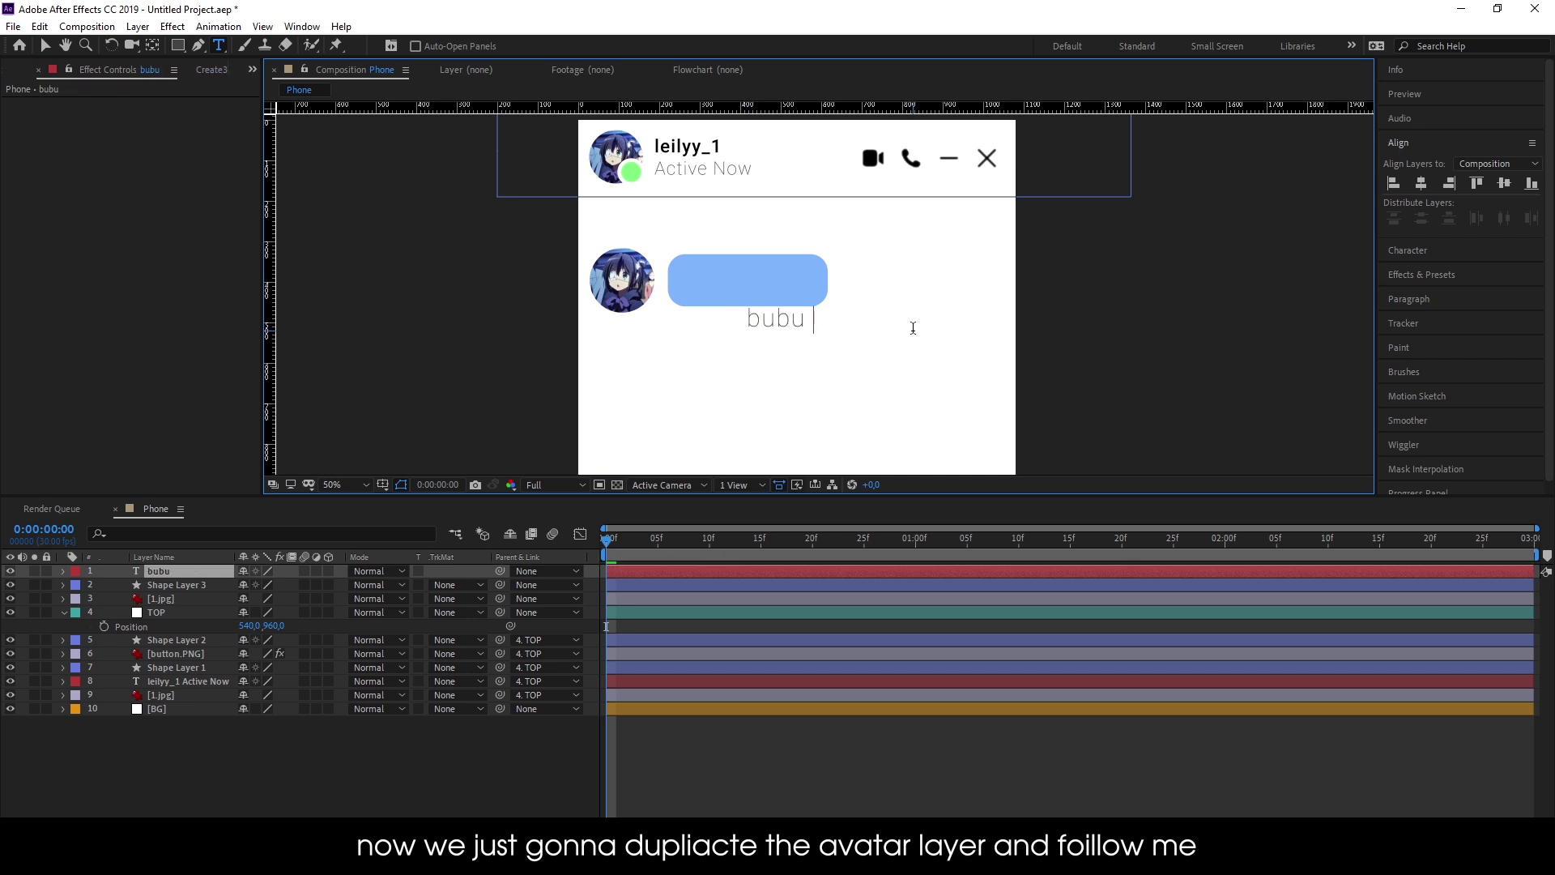
pyautogui.write('gago')
# Set the message text to Regular weight at 71 px
pyautogui.hotkey('ctrl', 'a')
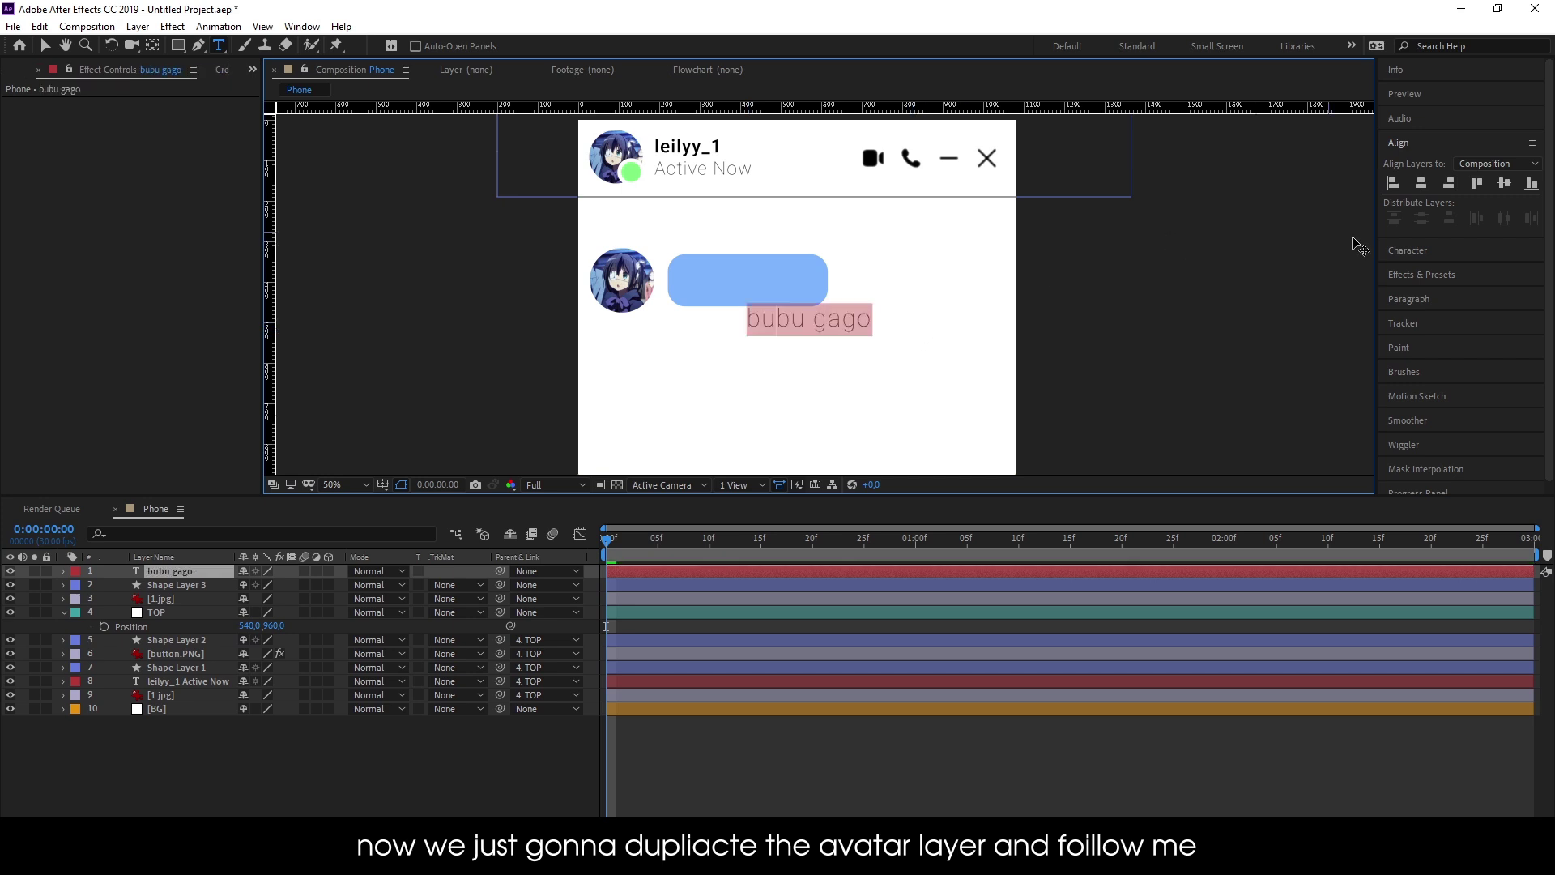
pyautogui.click(1411, 254)
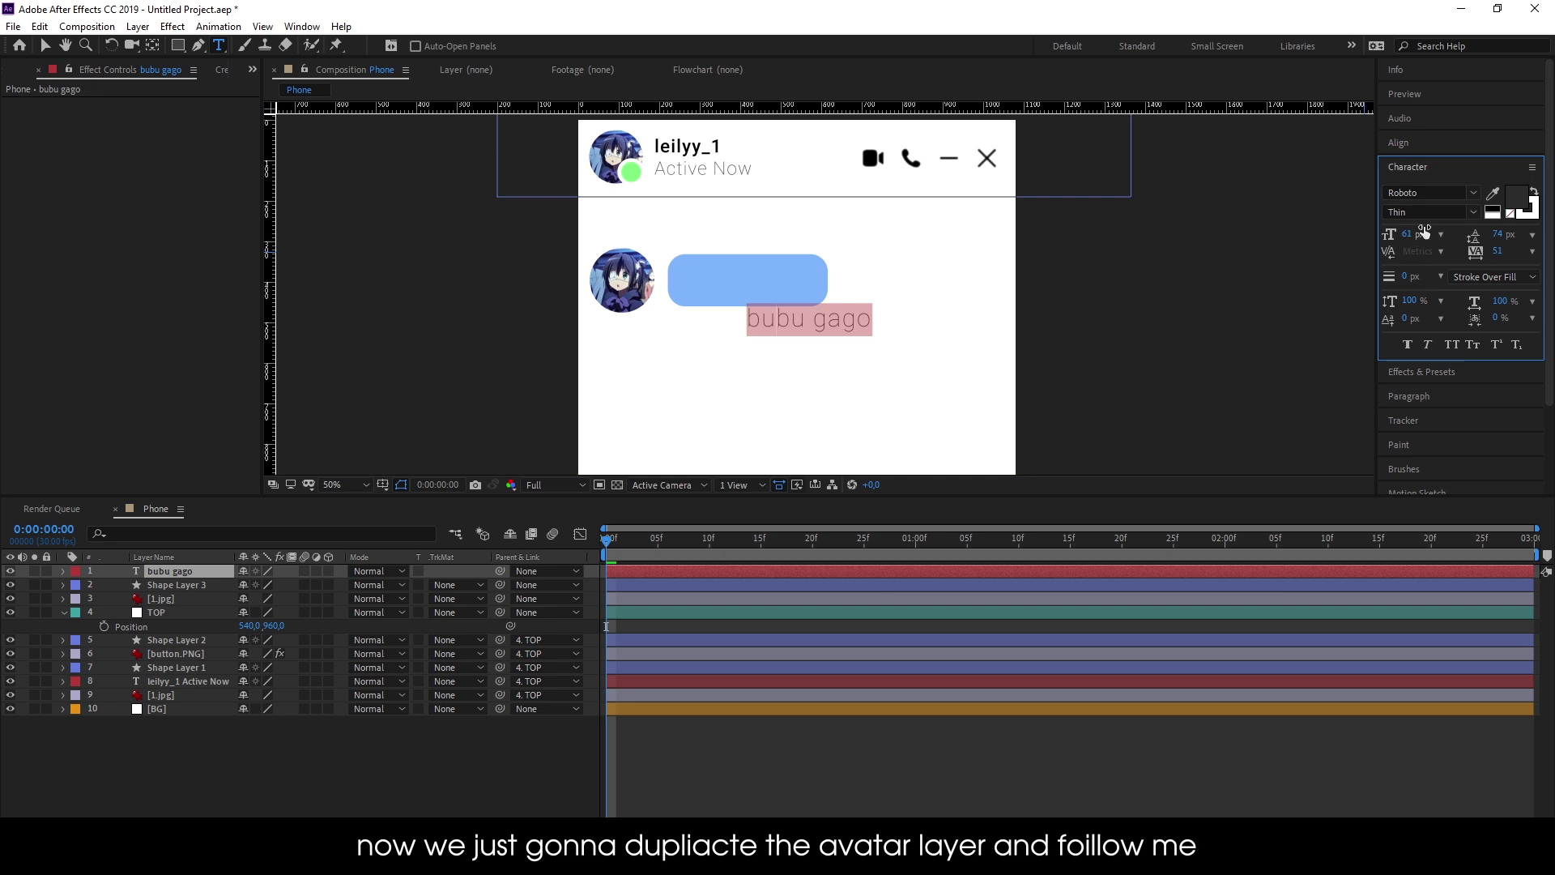
pyautogui.click(1471, 214)
pyautogui.click(1427, 281)
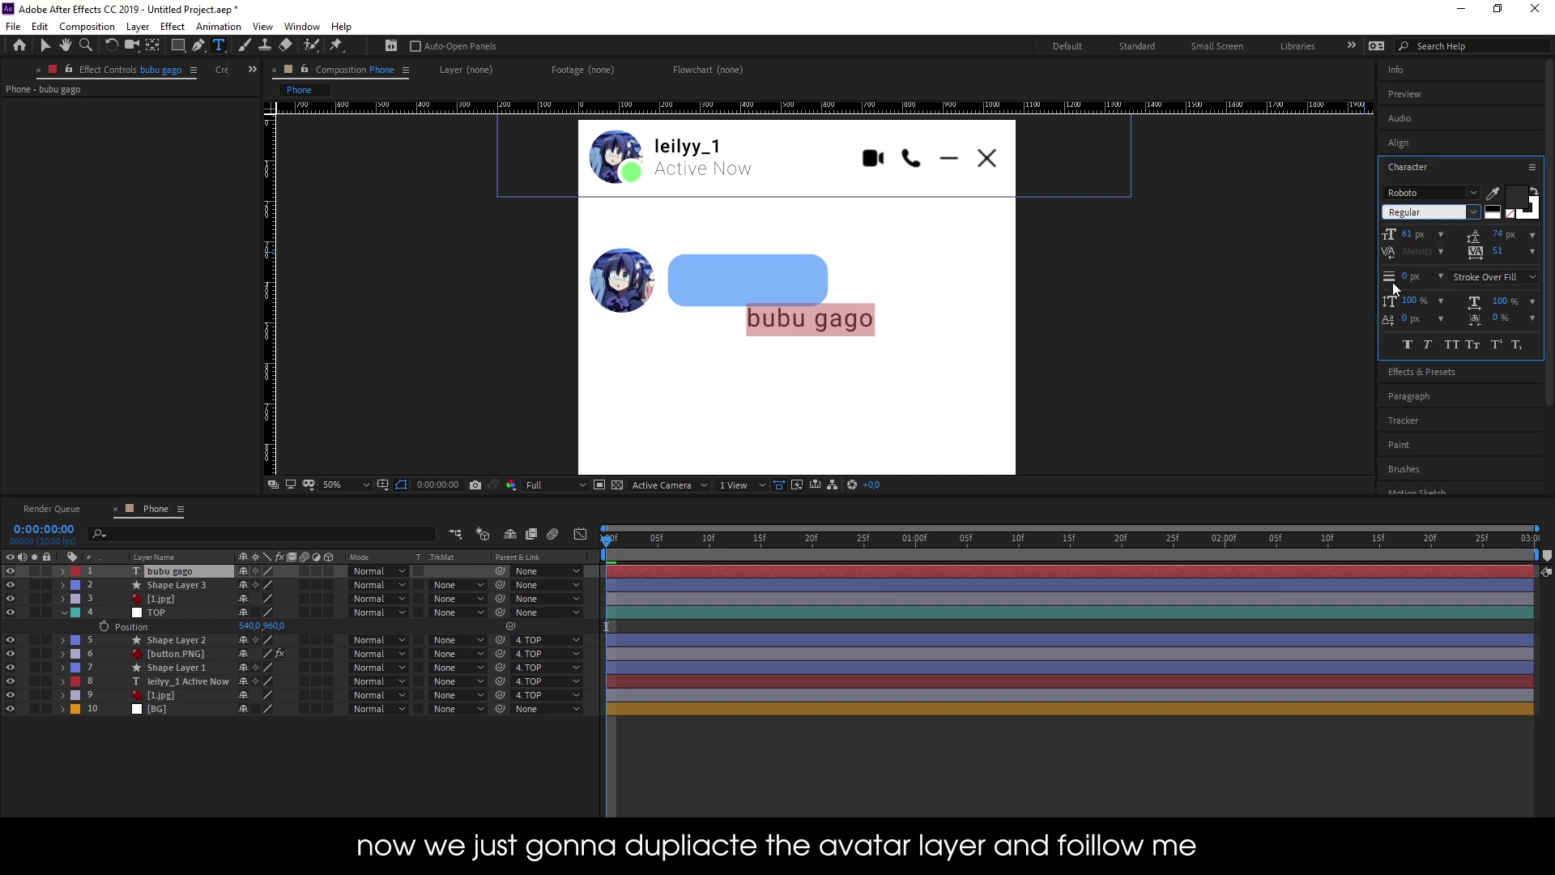
pyautogui.moveTo(1407, 234); pyautogui.dragTo(1398, 234)
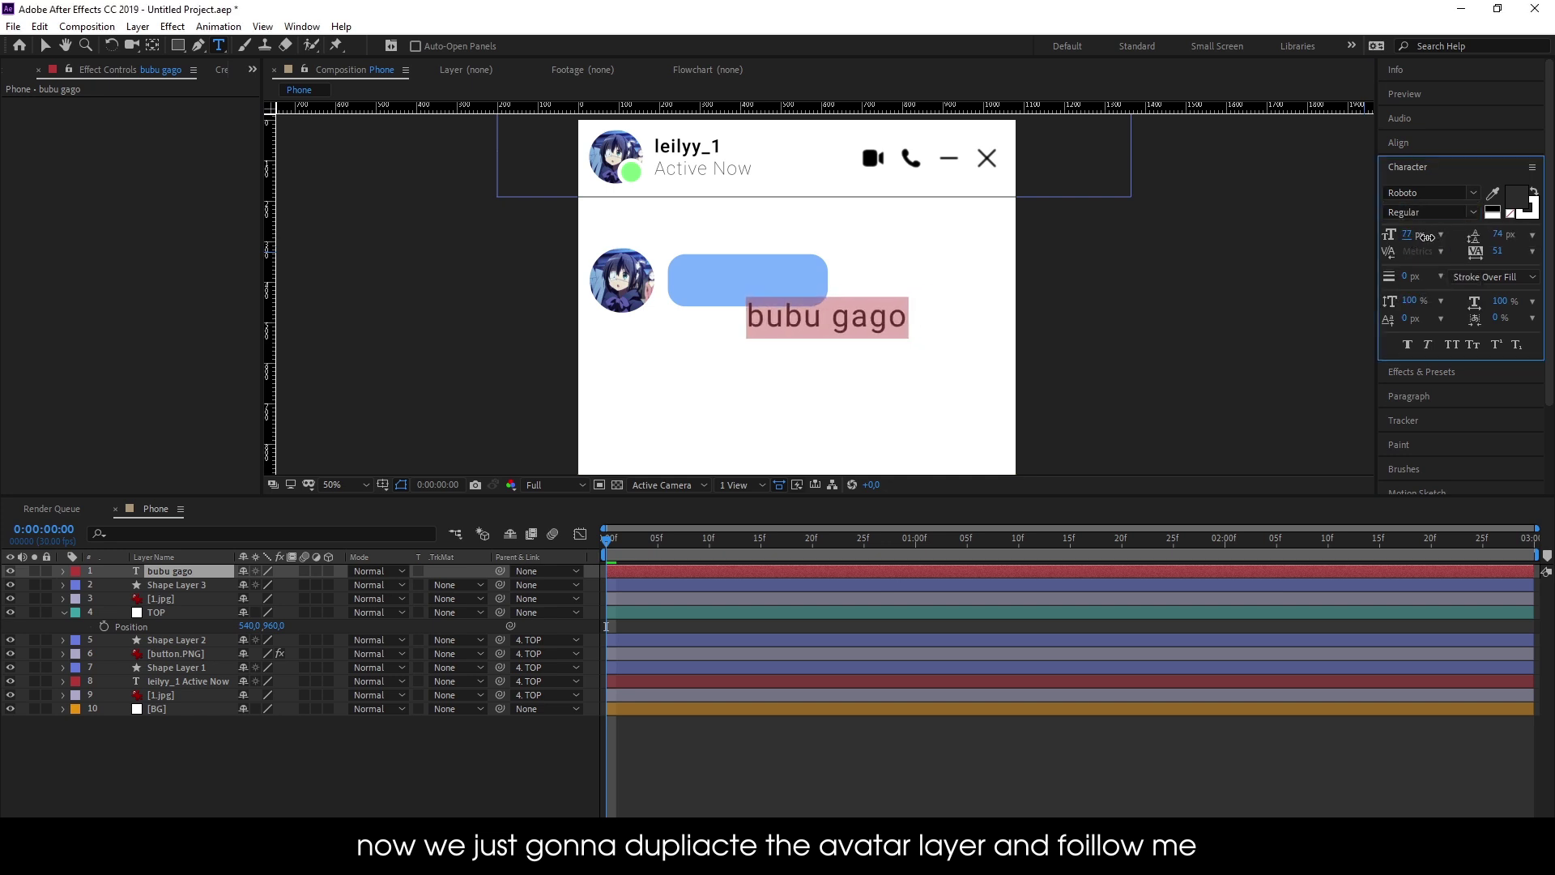
pyautogui.click(209, 567)
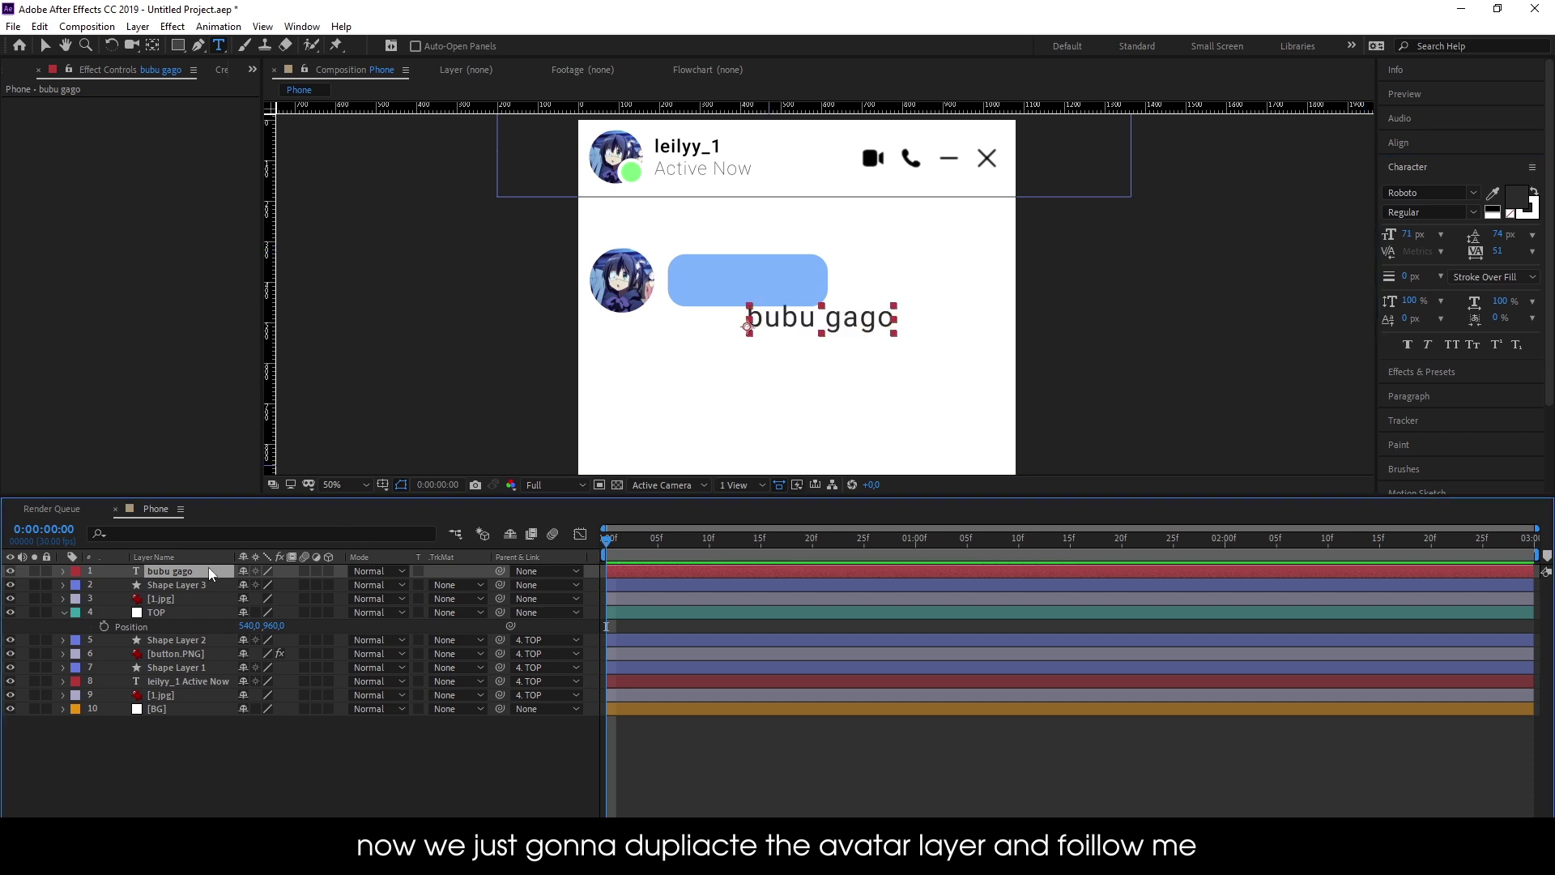
# Place the text on the blue bubble, centre its anchor point, and scale it to 85%
pyautogui.press('v')
pyautogui.moveTo(790, 318); pyautogui.dragTo(710, 279)
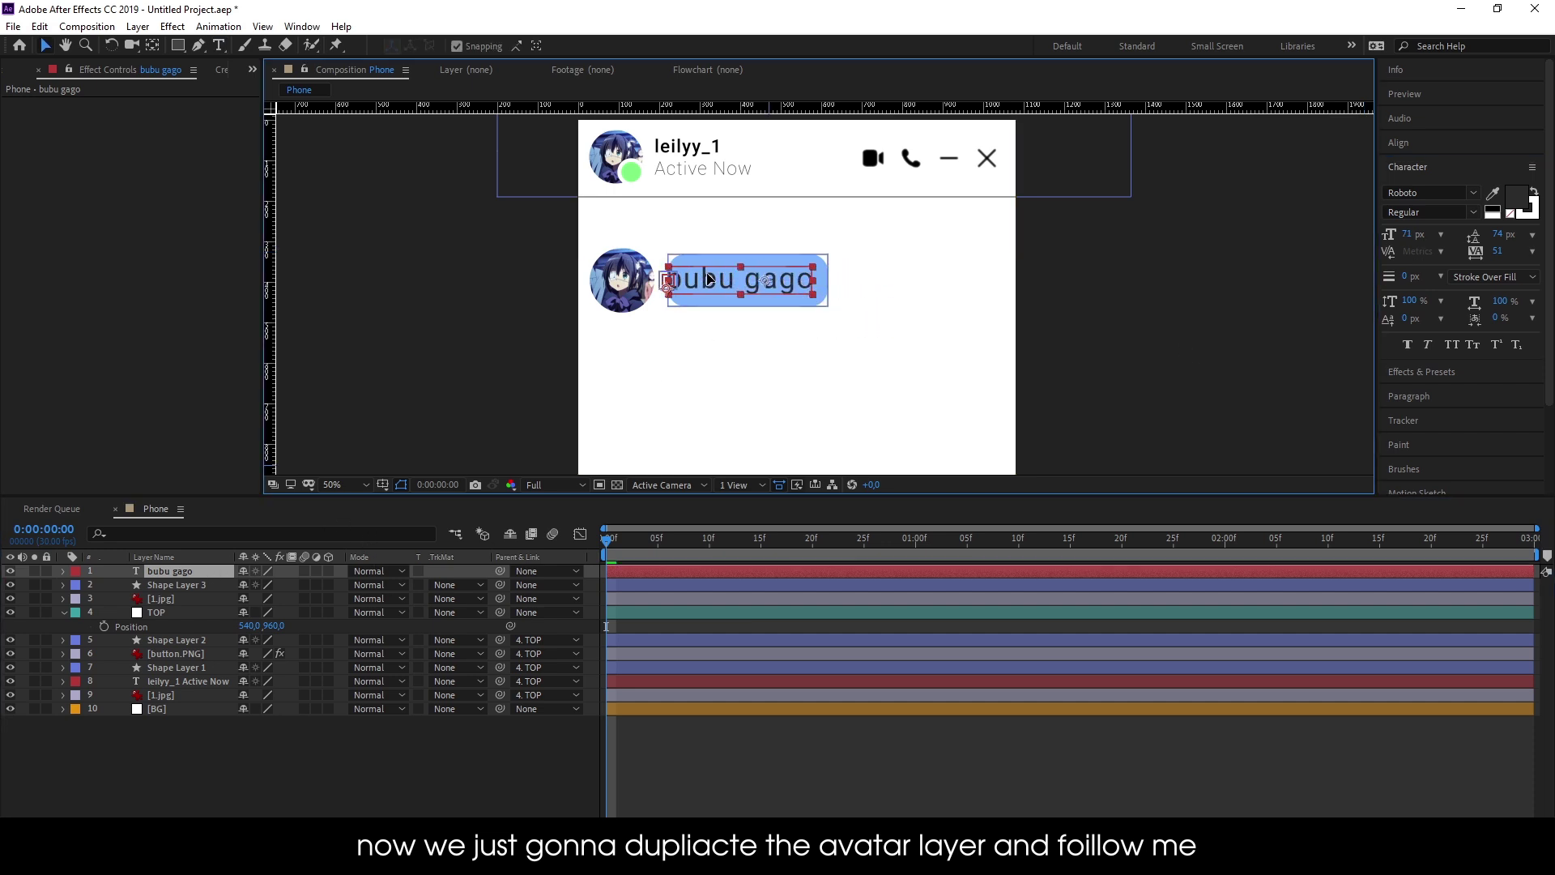
pyautogui.press('y')
pyautogui.hotkey('ctrl', 'alt', 'Home')
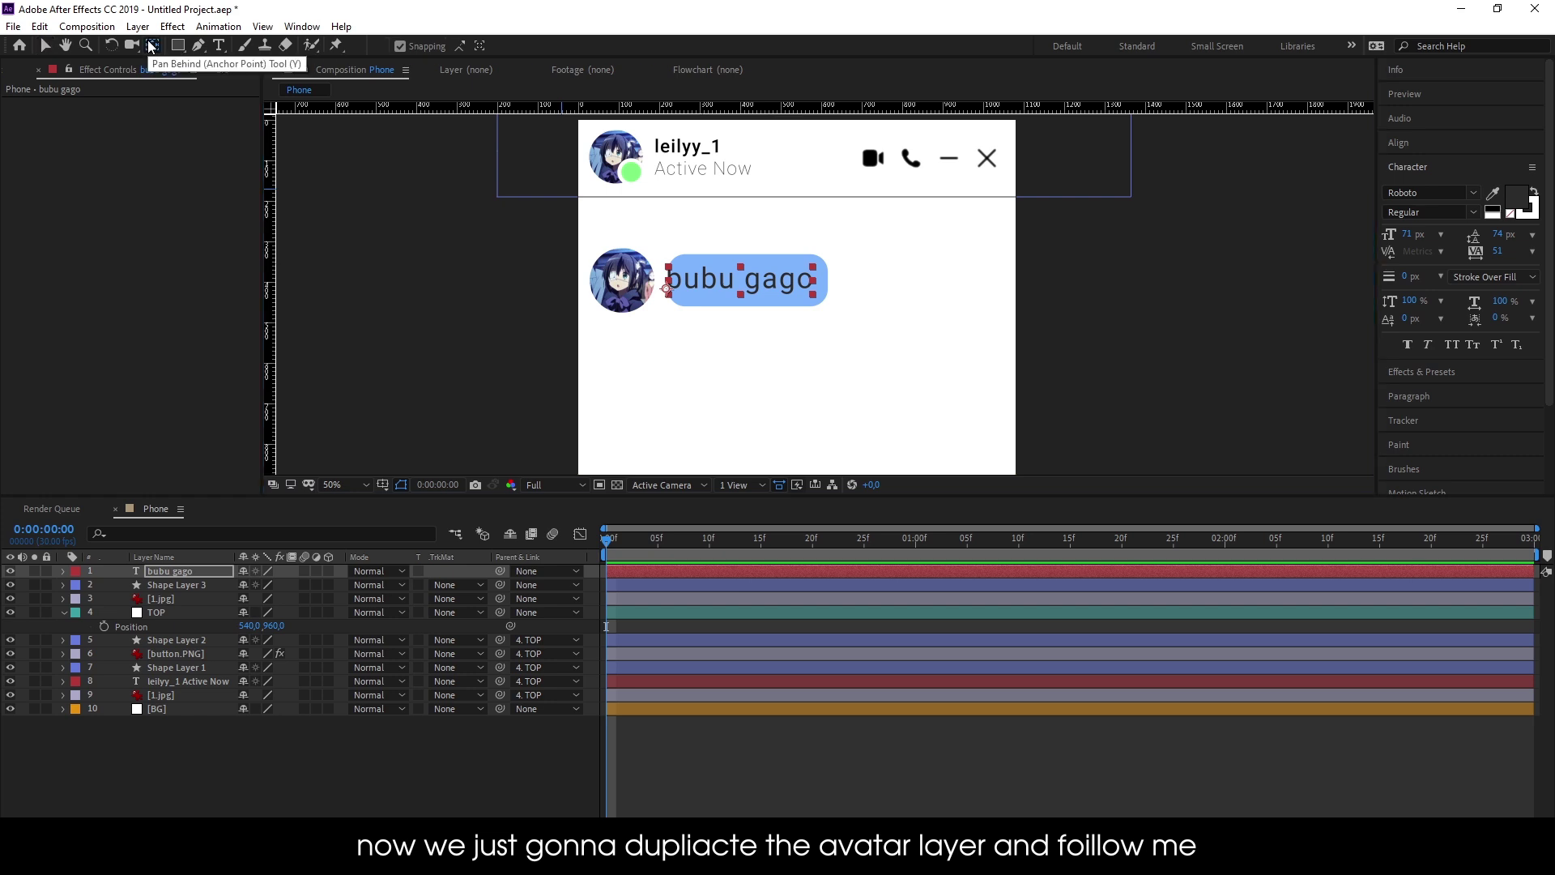
pyautogui.press('v')
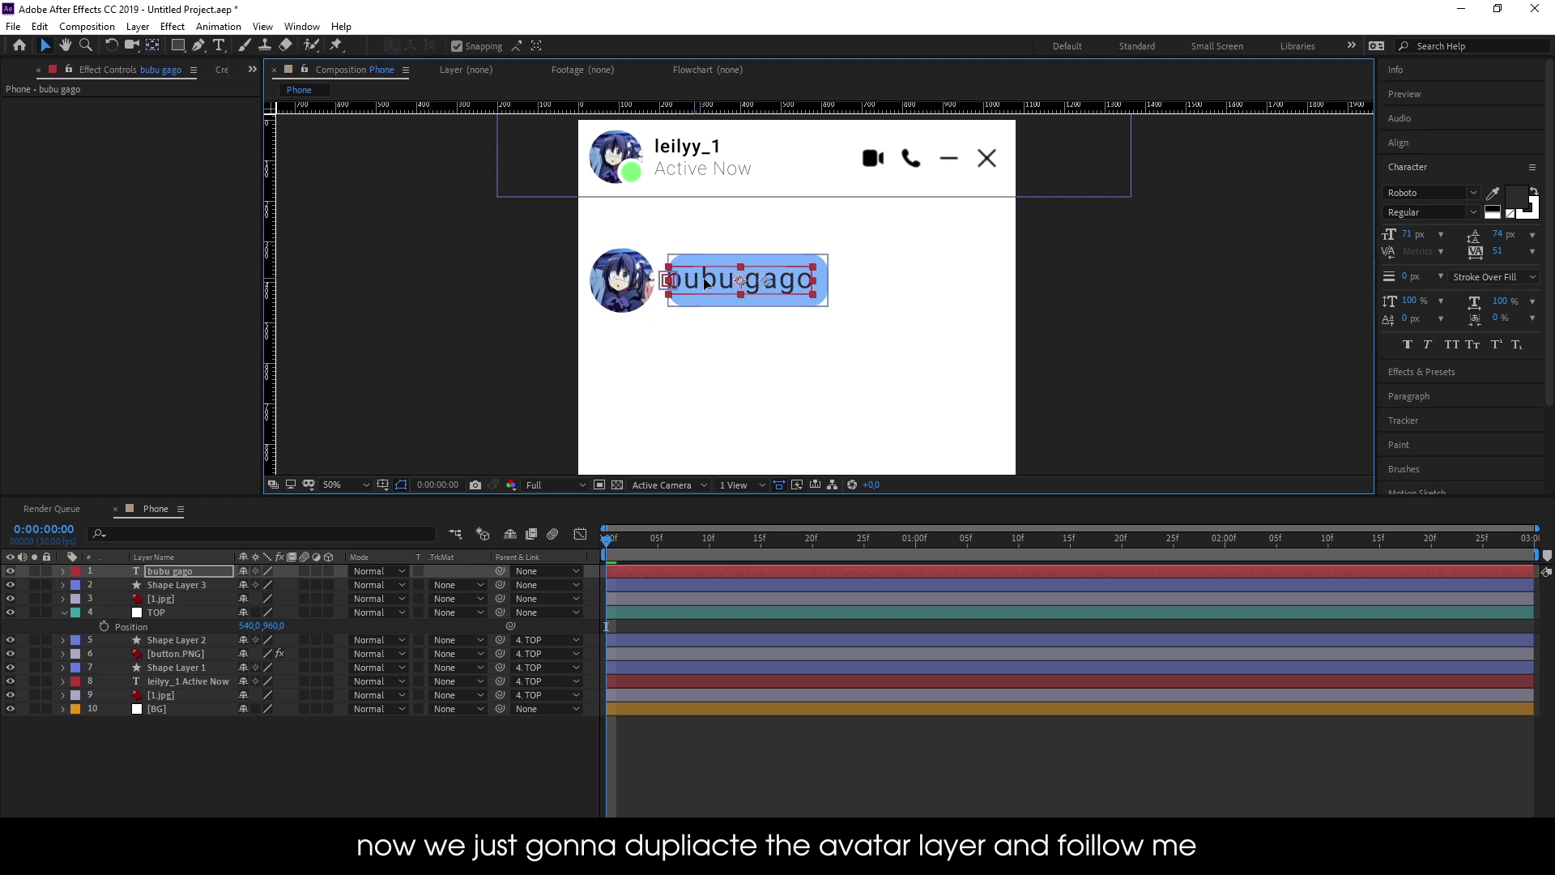
pyautogui.moveTo(695, 277); pyautogui.dragTo(727, 287)
pyautogui.hotkey('ctrl', 'z')
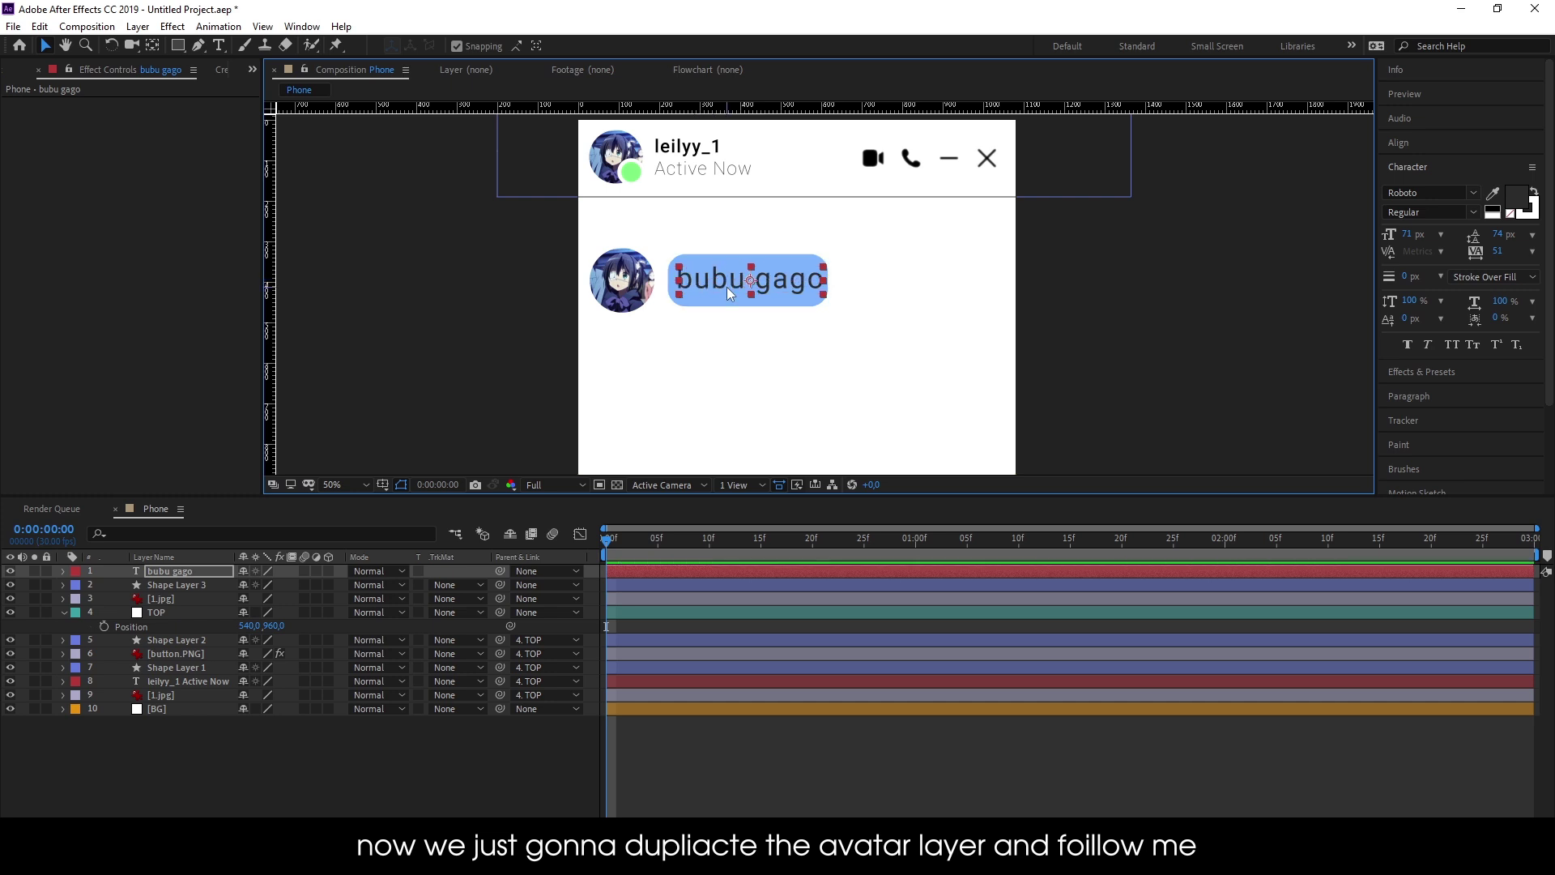
pyautogui.press('s')
pyautogui.moveTo(260, 585); pyautogui.dragTo(636, 525)
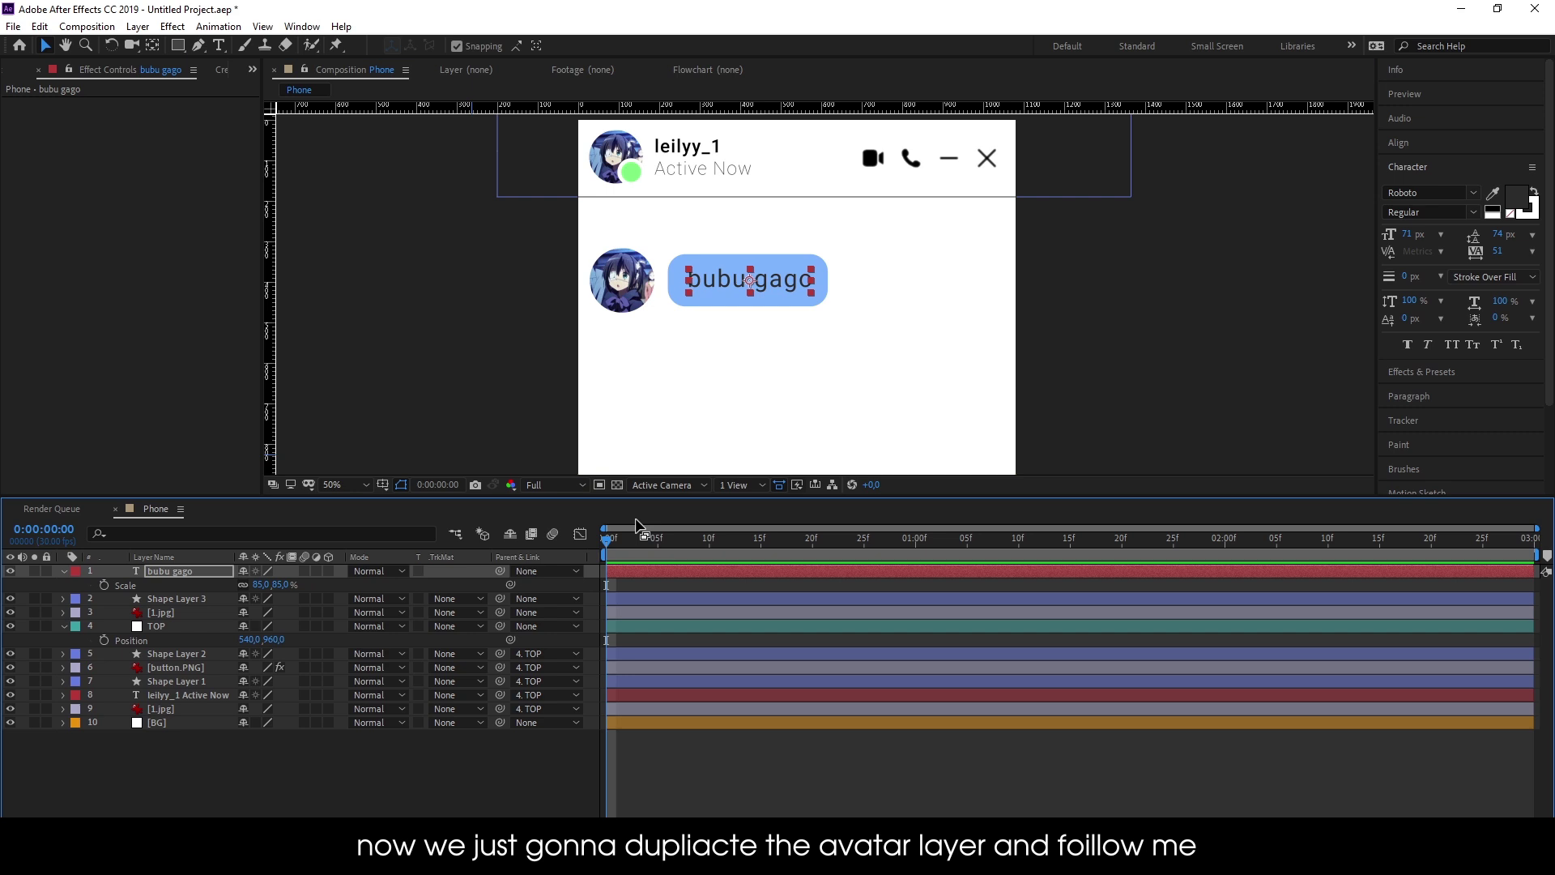
# Drag Shape Layer 3's anchor point from the bubble's centre to its left edge beside the avatar
pyautogui.click(822, 790)
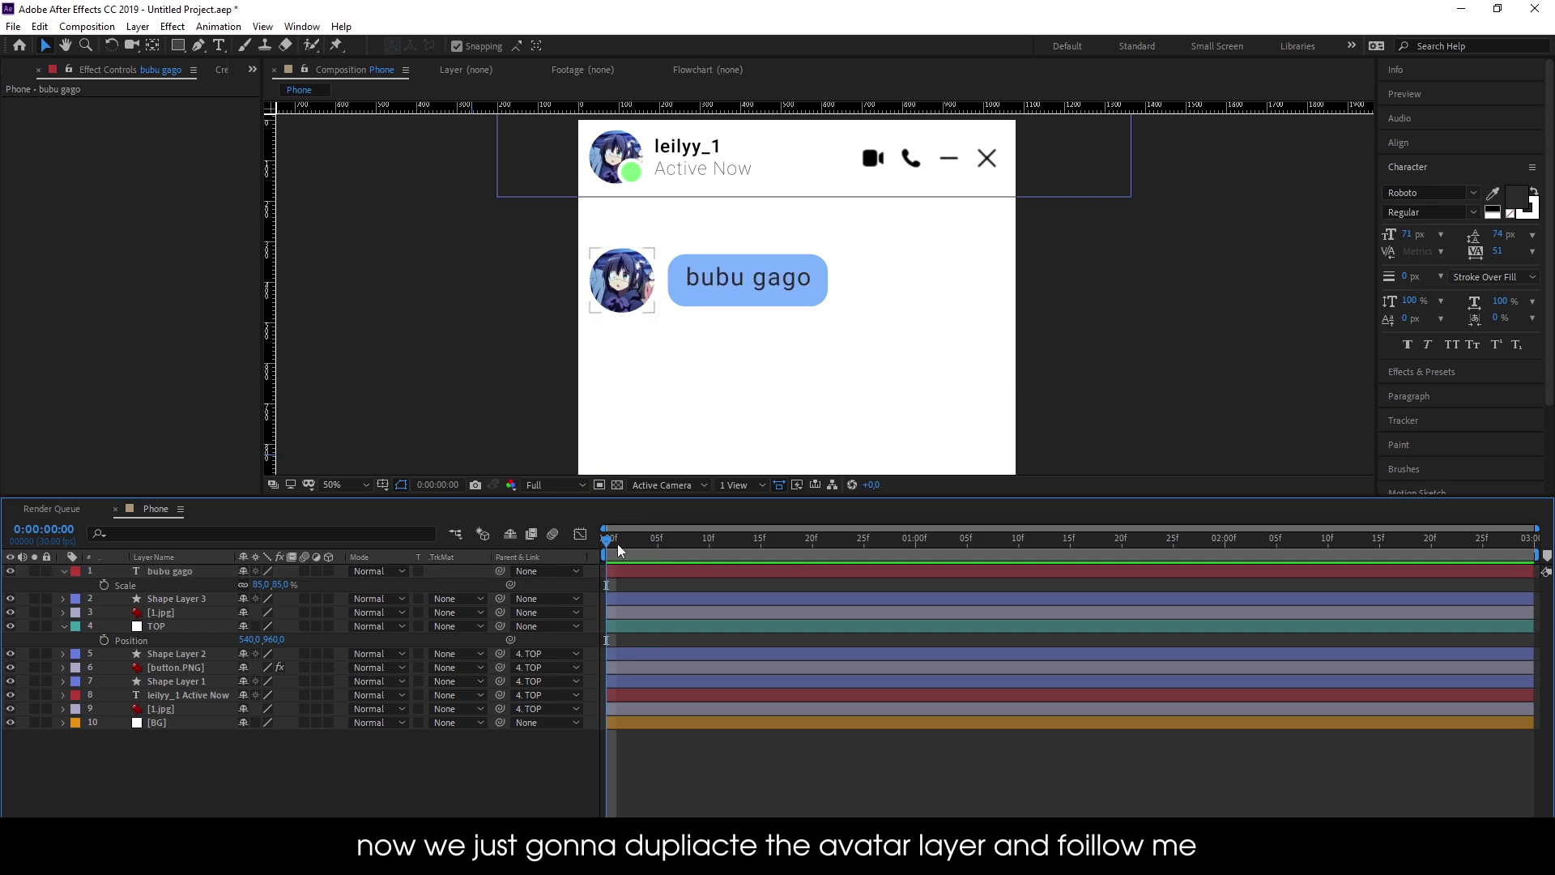
pyautogui.click(728, 284)
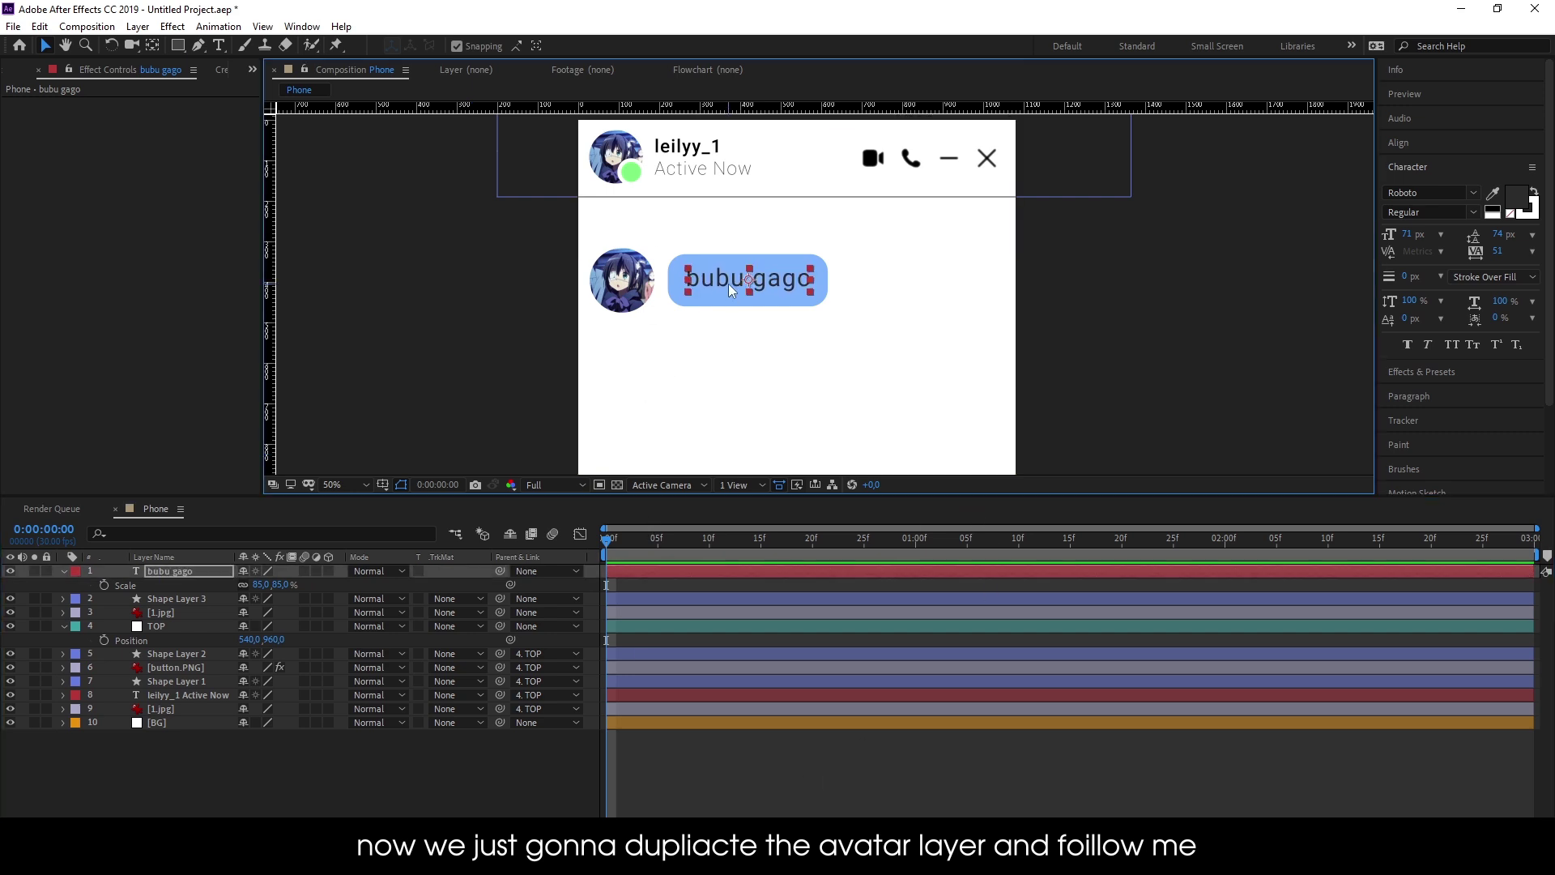
pyautogui.click(941, 735)
pyautogui.press(',')
pyautogui.press(',')
pyautogui.press(',')
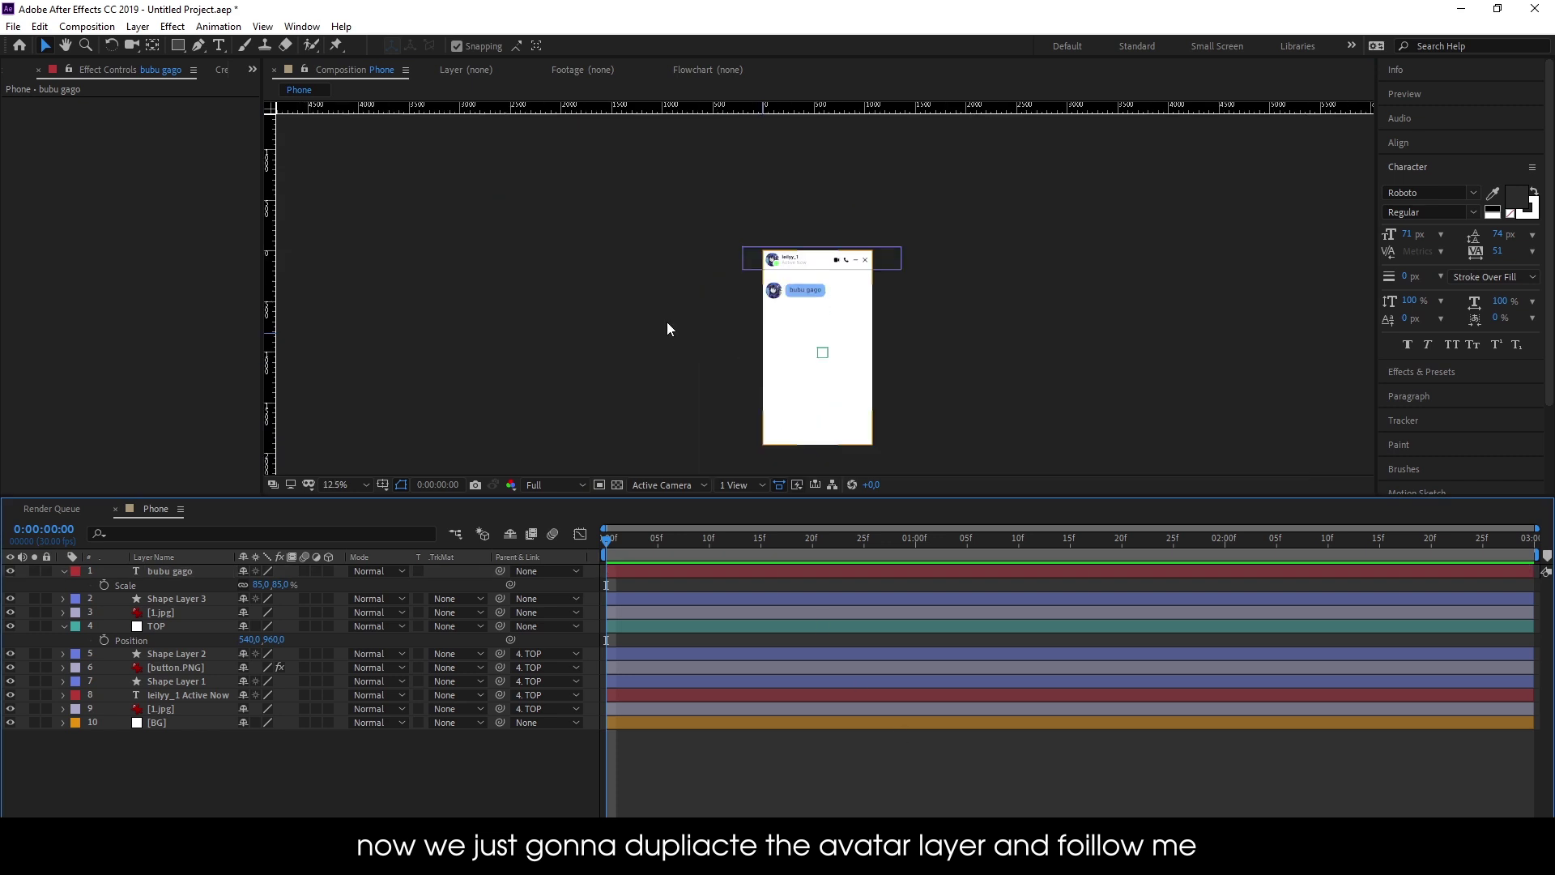
pyautogui.press('.')
pyautogui.press('.')
pyautogui.press('.')
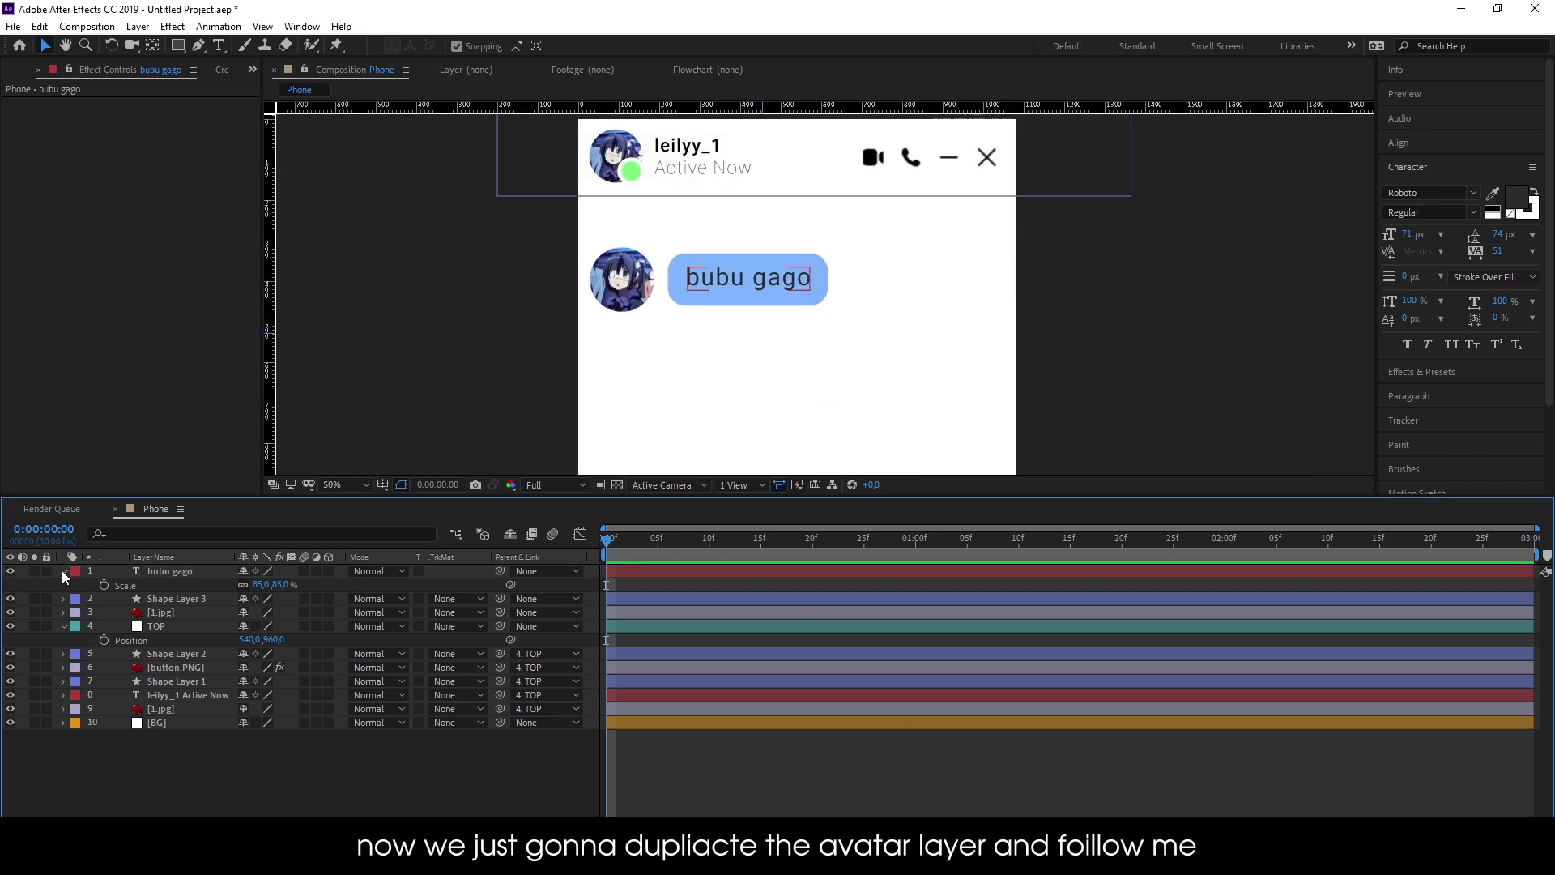
pyautogui.click(63, 571)
pyautogui.click(62, 611)
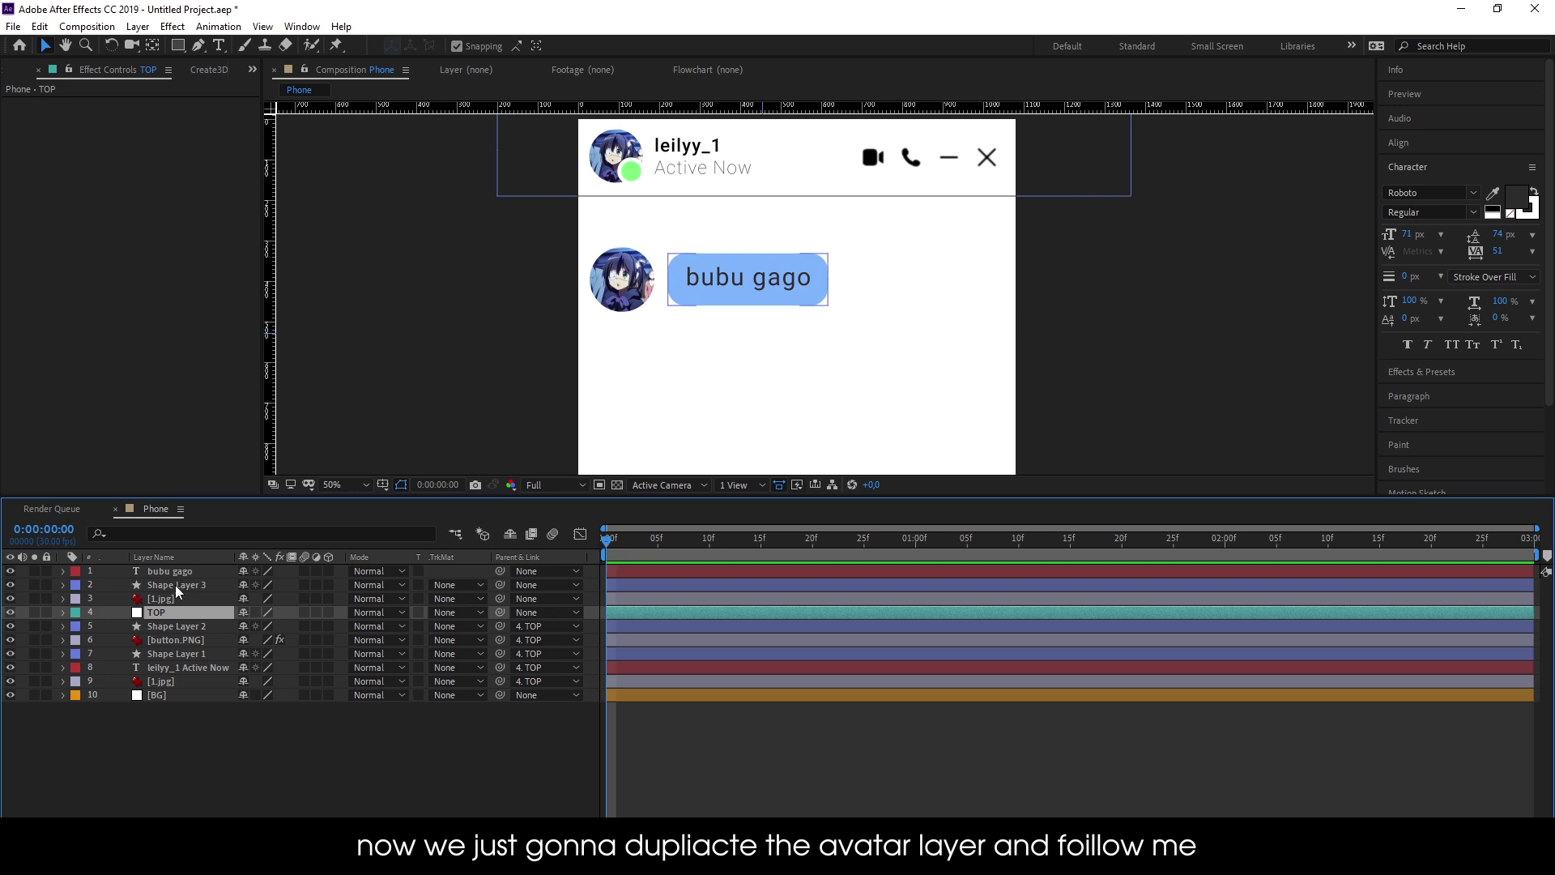
pyautogui.click(171, 585)
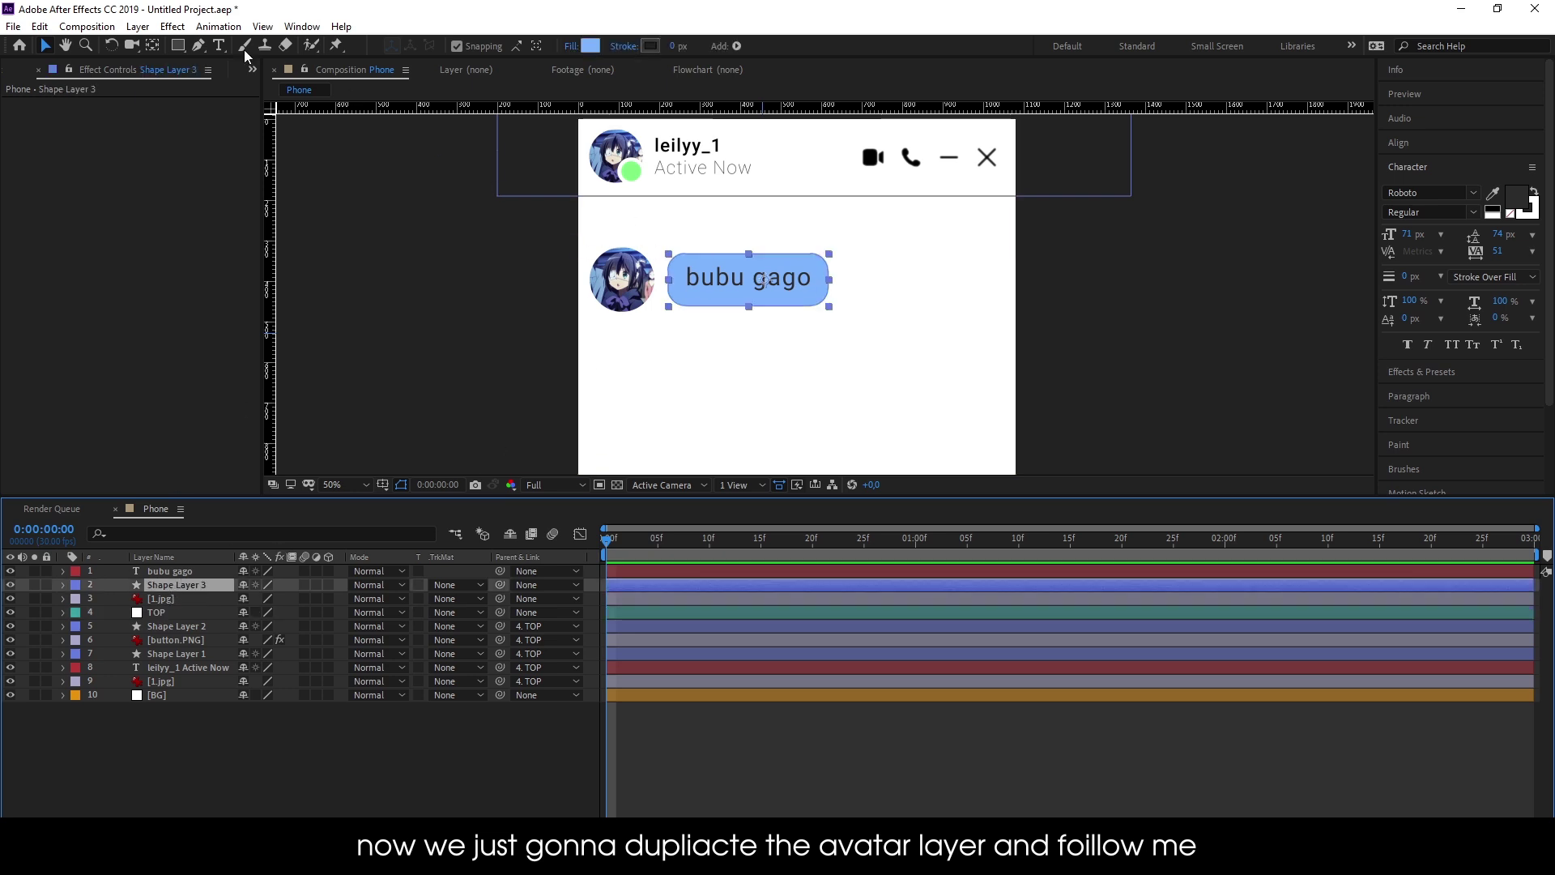
pyautogui.click(153, 45)
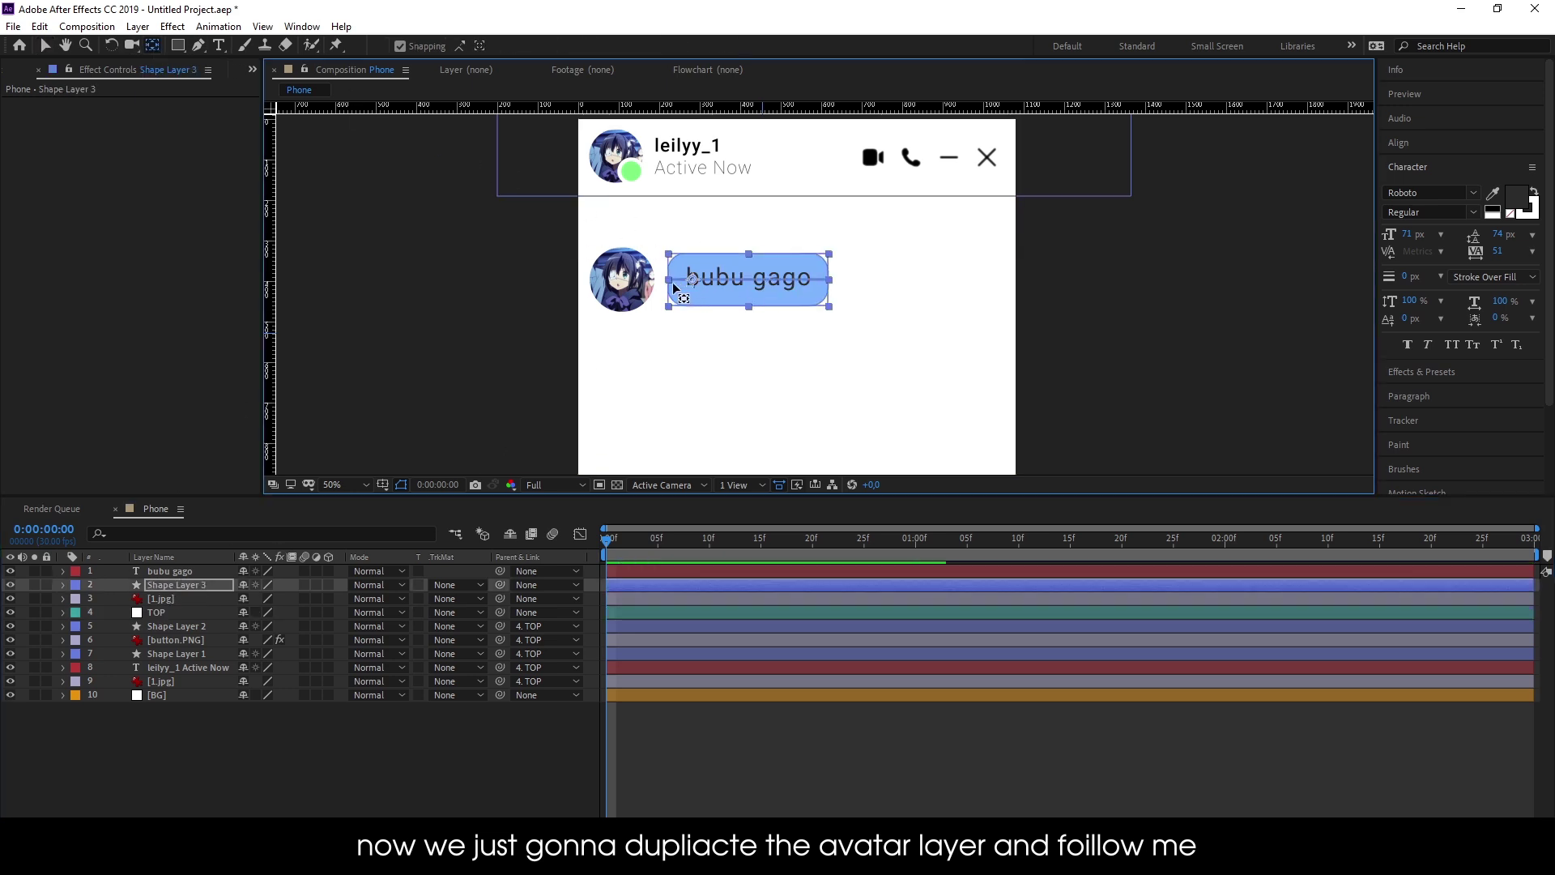
pyautogui.moveTo(765, 278); pyautogui.dragTo(669, 280)
# Test the bubble's growth: try a 355 rectangle width, undo it, then squash its horizontal Scale
pyautogui.click(62, 585)
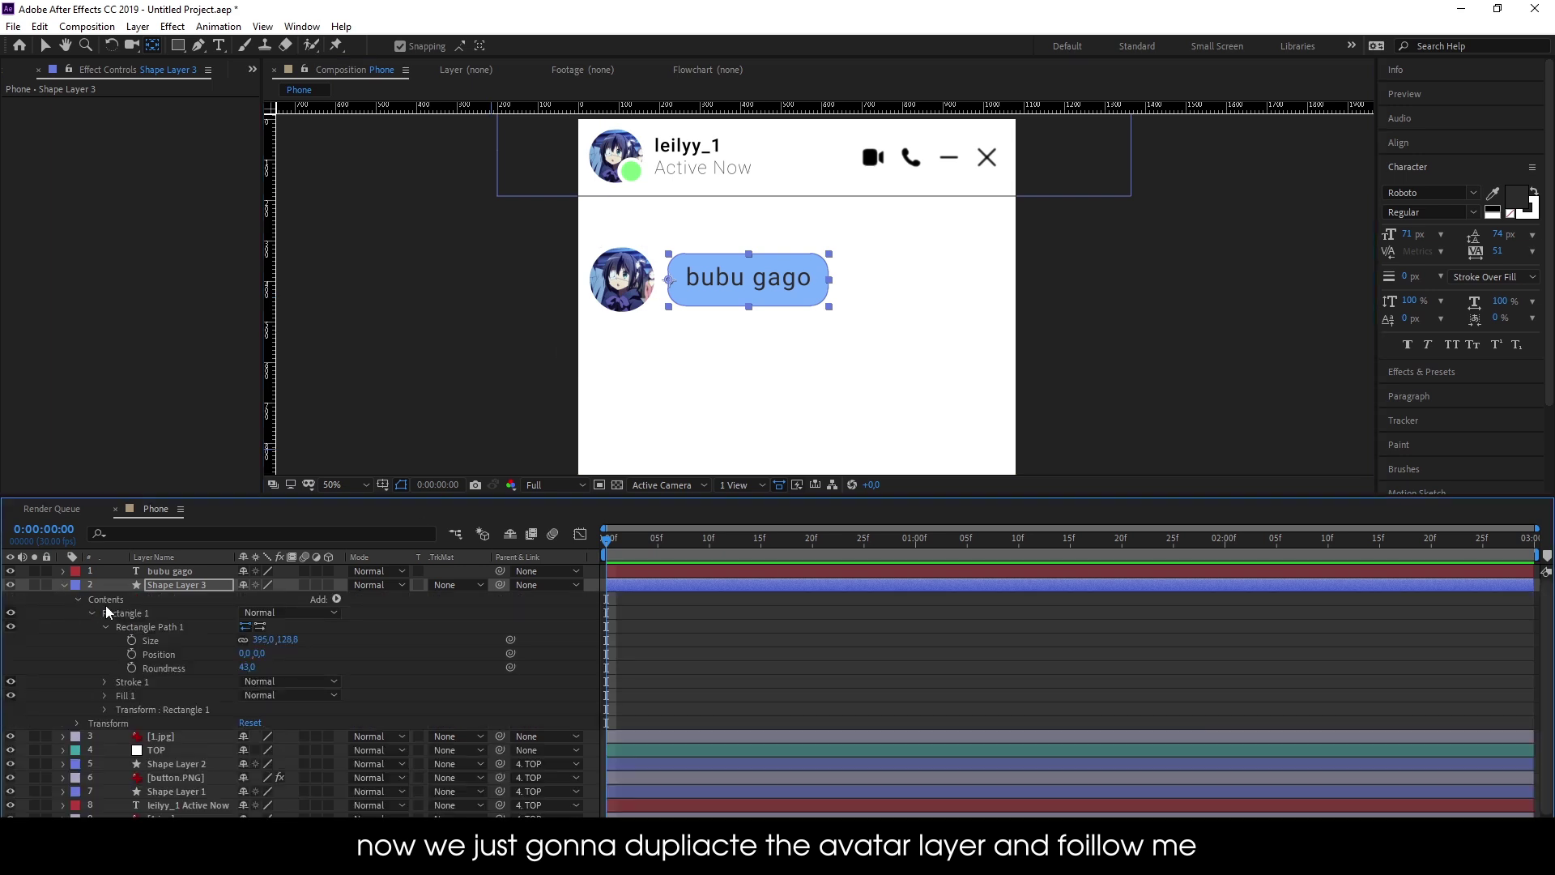
pyautogui.click(124, 613)
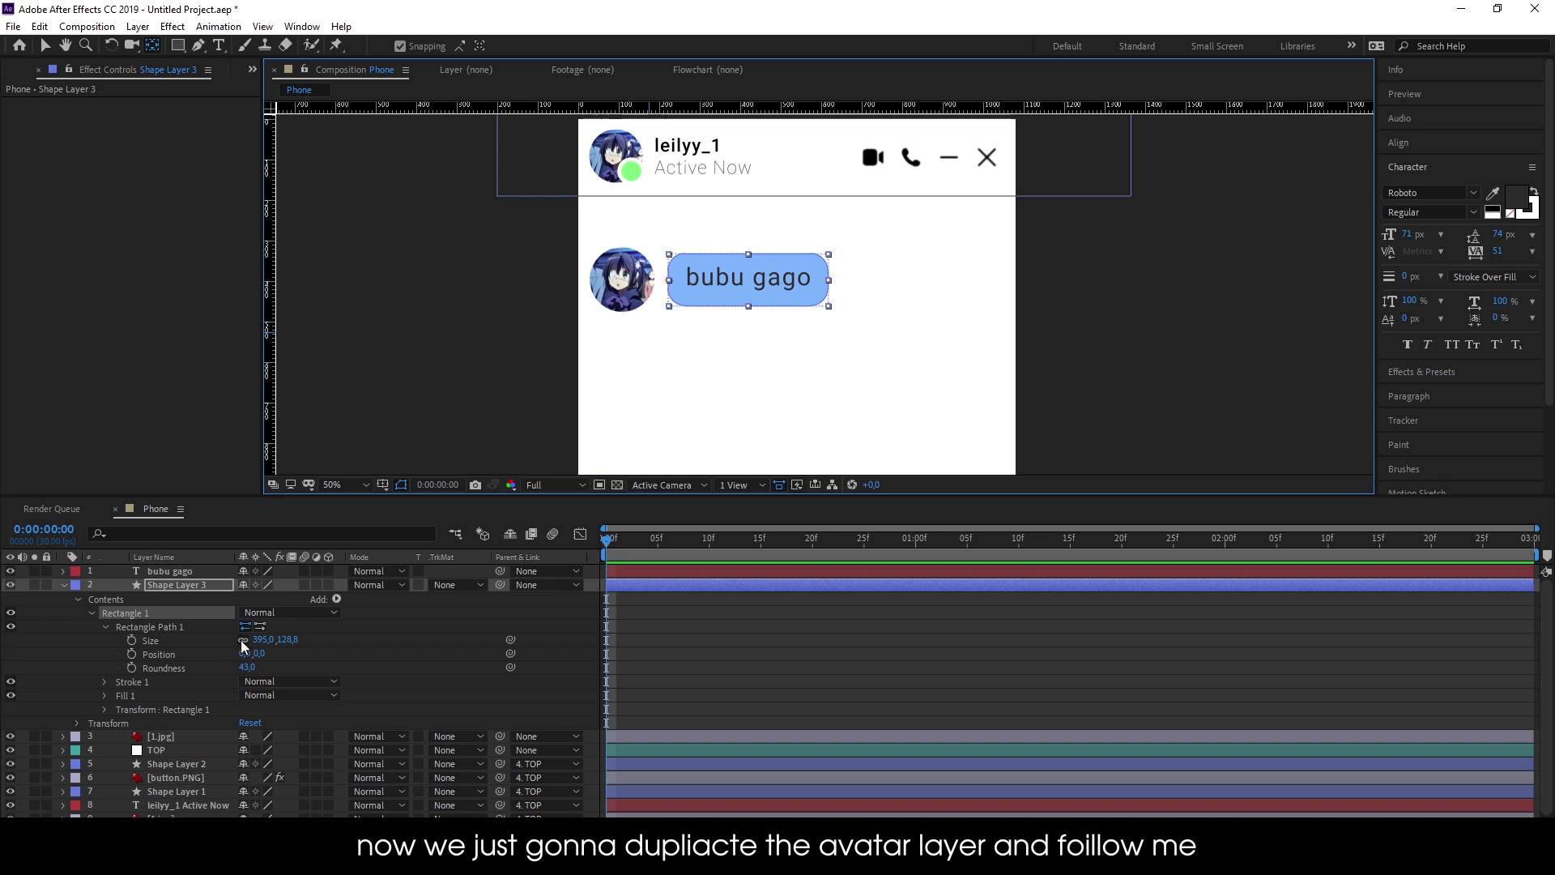
pyautogui.moveTo(258, 640); pyautogui.dragTo(248, 641)
pyautogui.hotkey('ctrl', 'z')
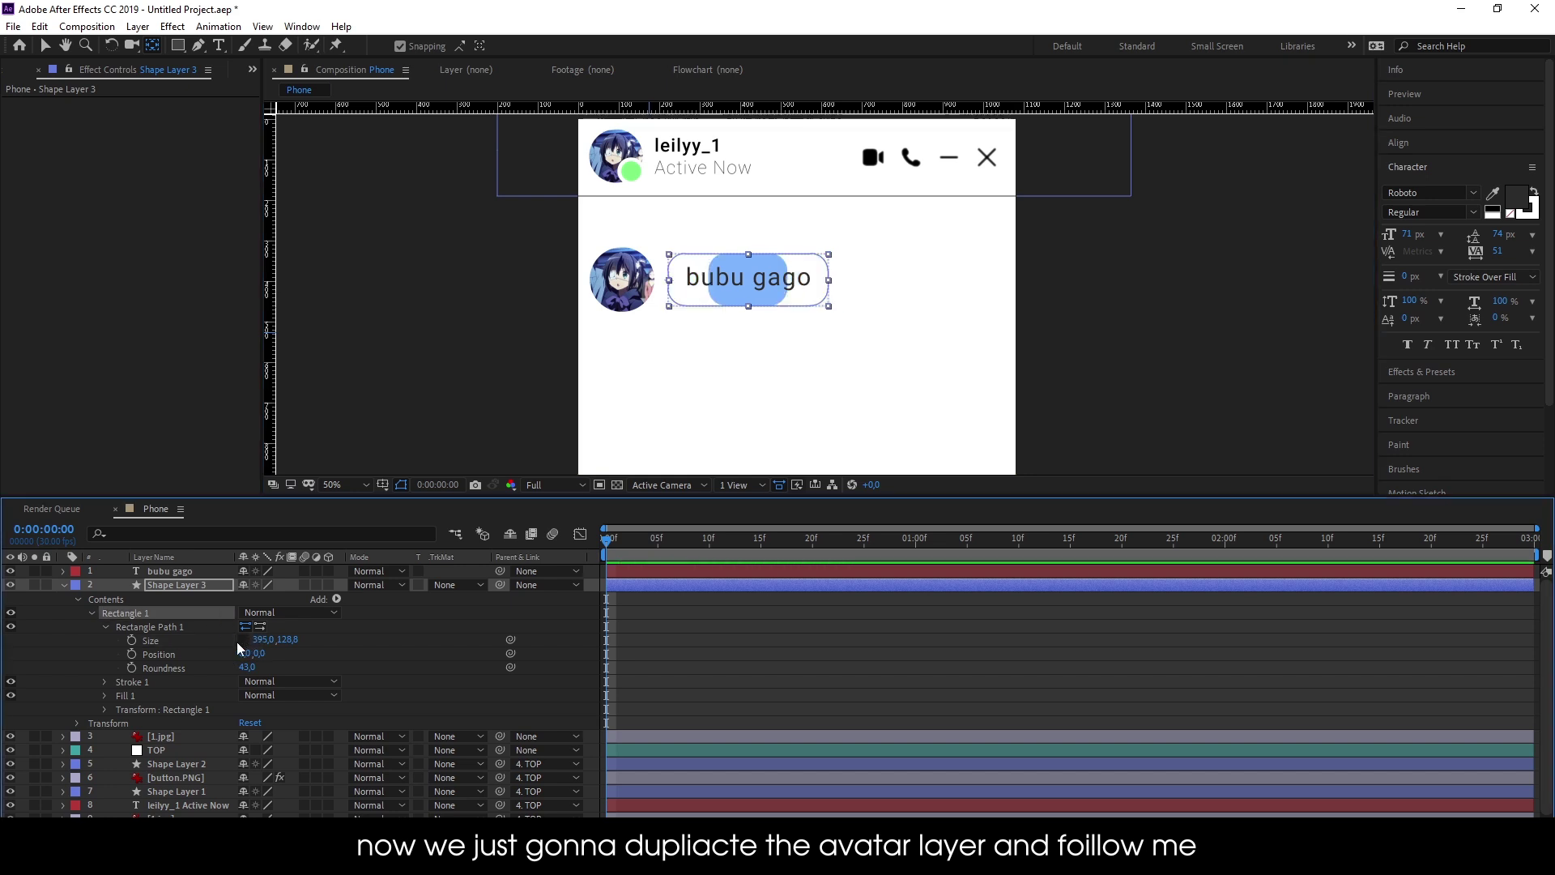
pyautogui.click(165, 584)
pyautogui.press('s')
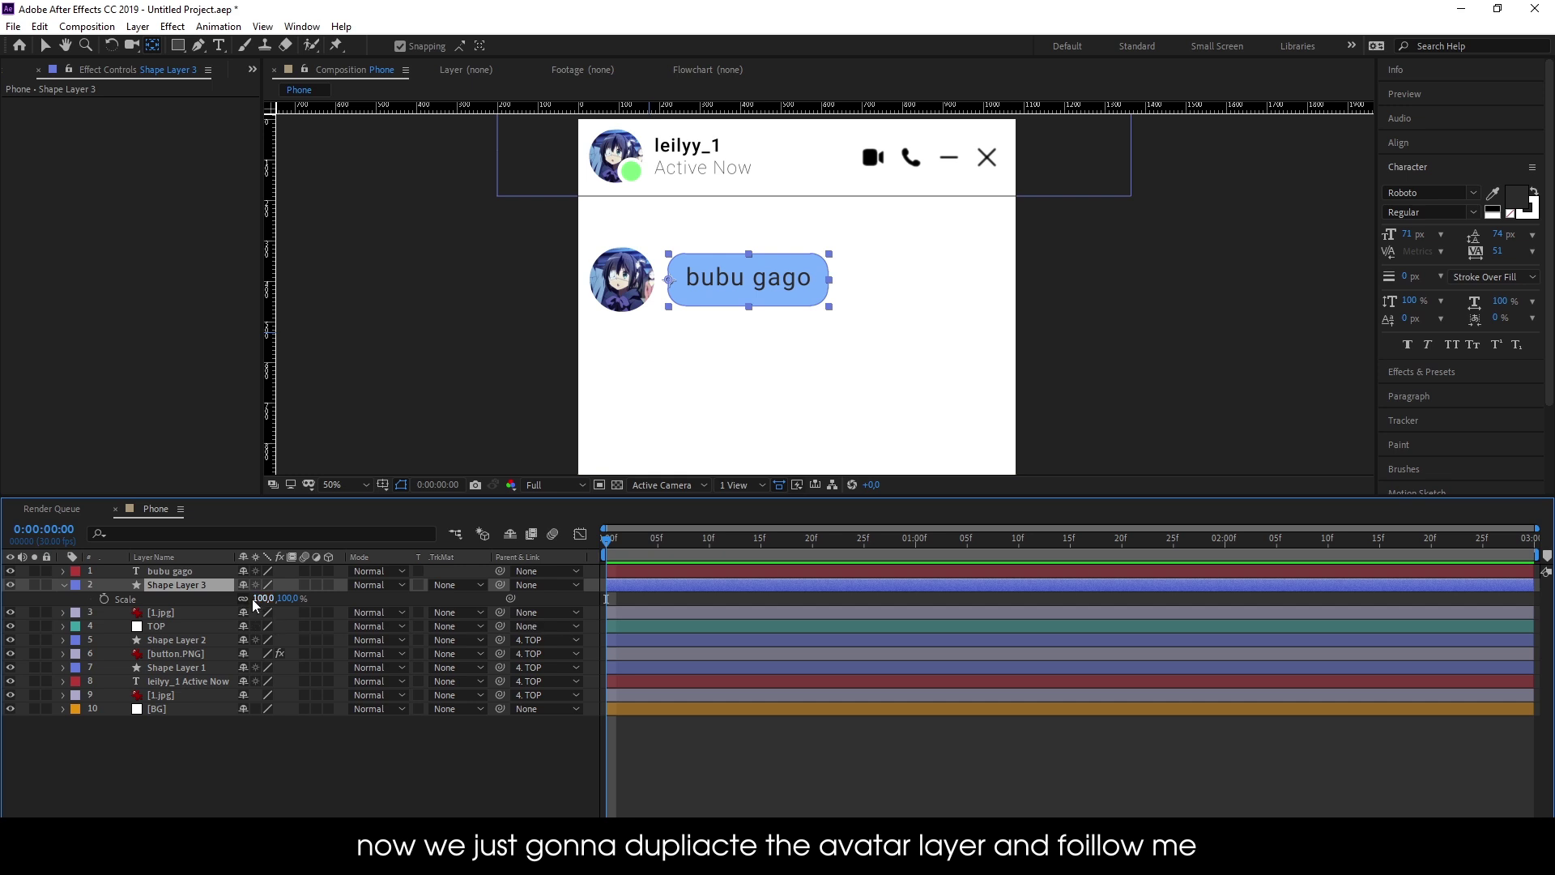
pyautogui.moveTo(258, 601)
pyautogui.mouseDown()
pyautogui.moveTo(208, 600)
pyautogui.moveTo(236, 604)
pyautogui.mouseUp()
# Add a new null object and parent the bubu gago text, bubble and avatar to Null 2
pyautogui.click(62, 585)
pyautogui.click(306, 731)
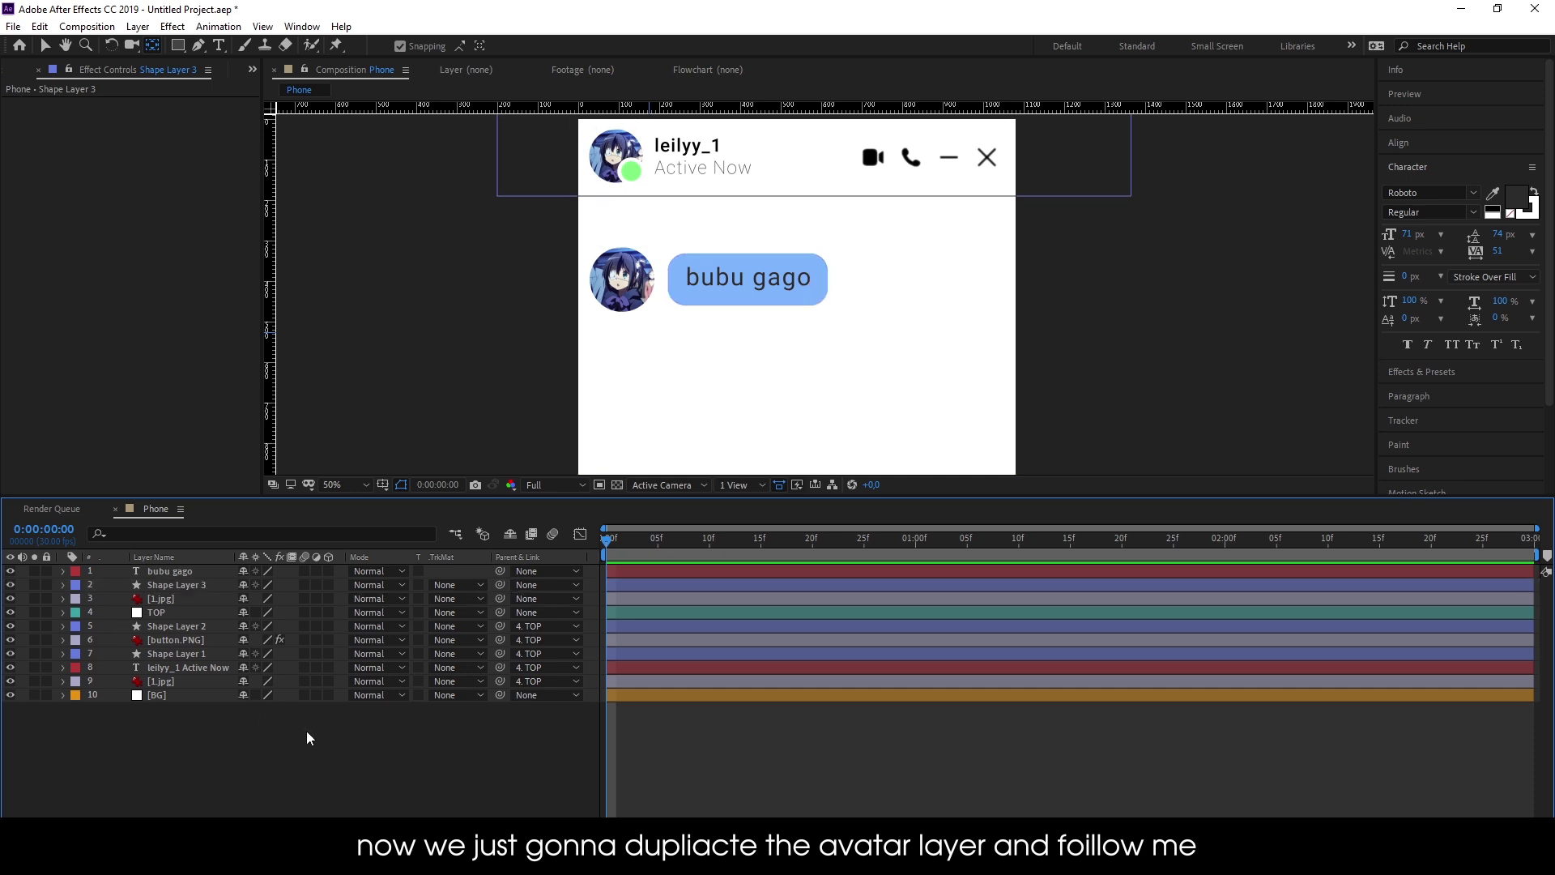
pyautogui.rightClick(305, 733)
pyautogui.moveTo(393, 554)
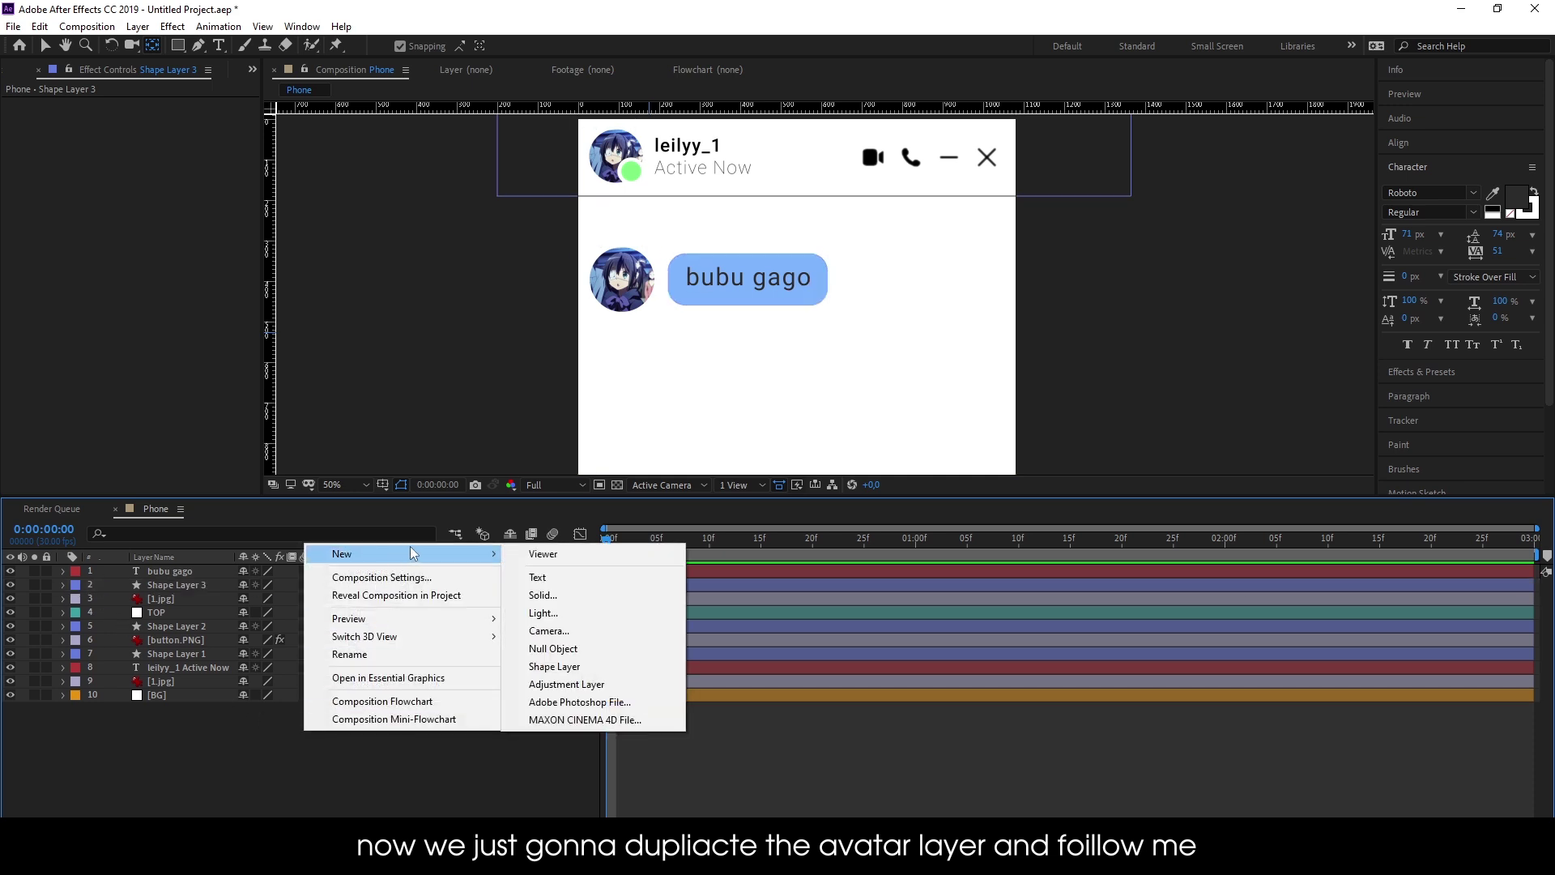
pyautogui.click(553, 649)
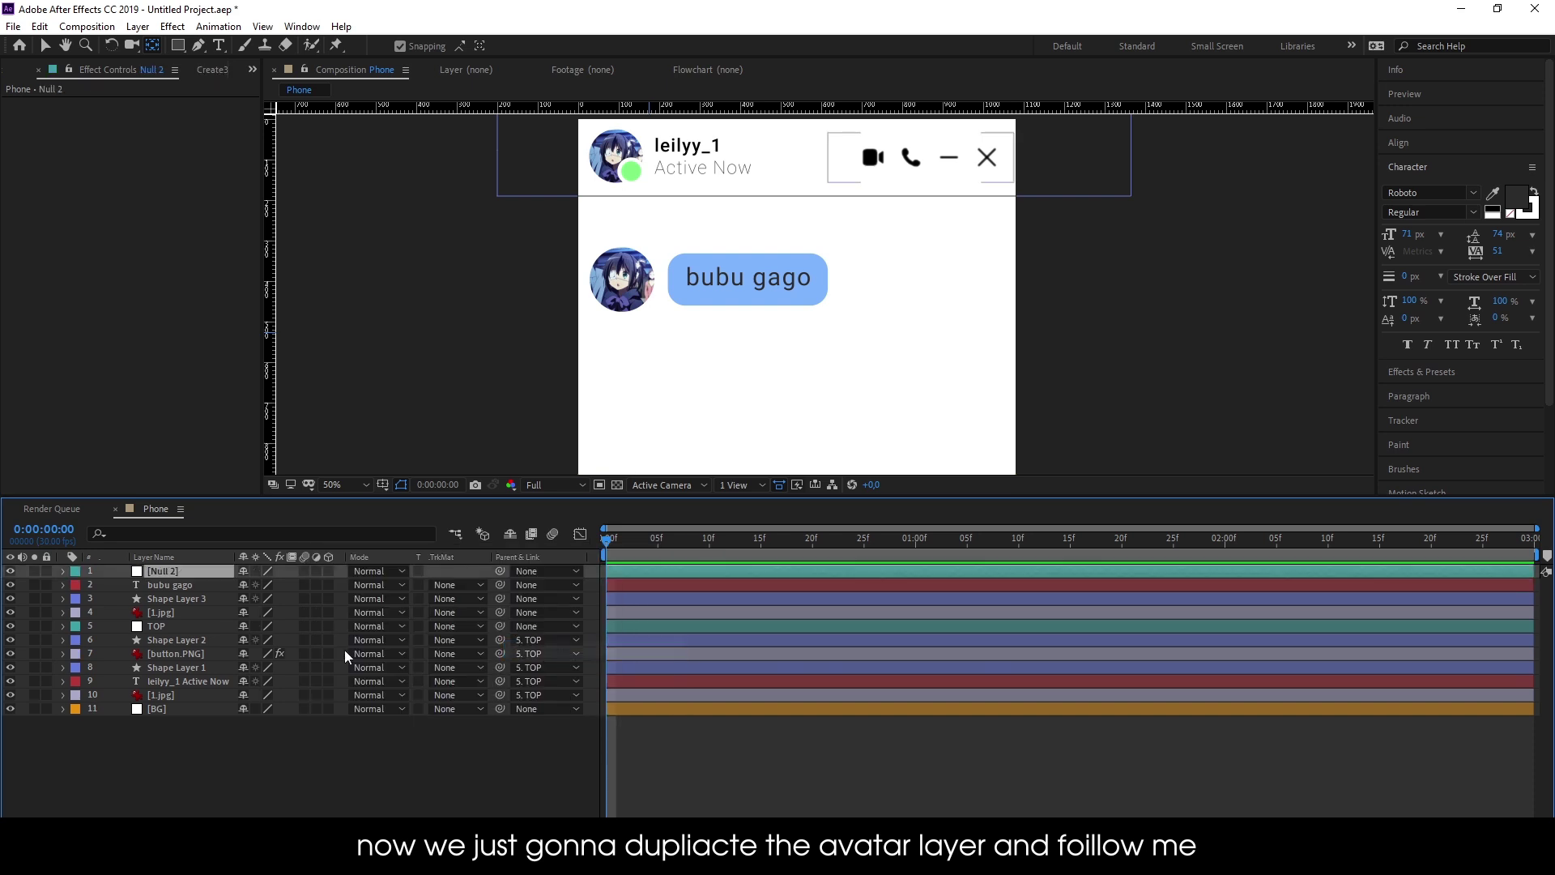
pyautogui.click(178, 584)
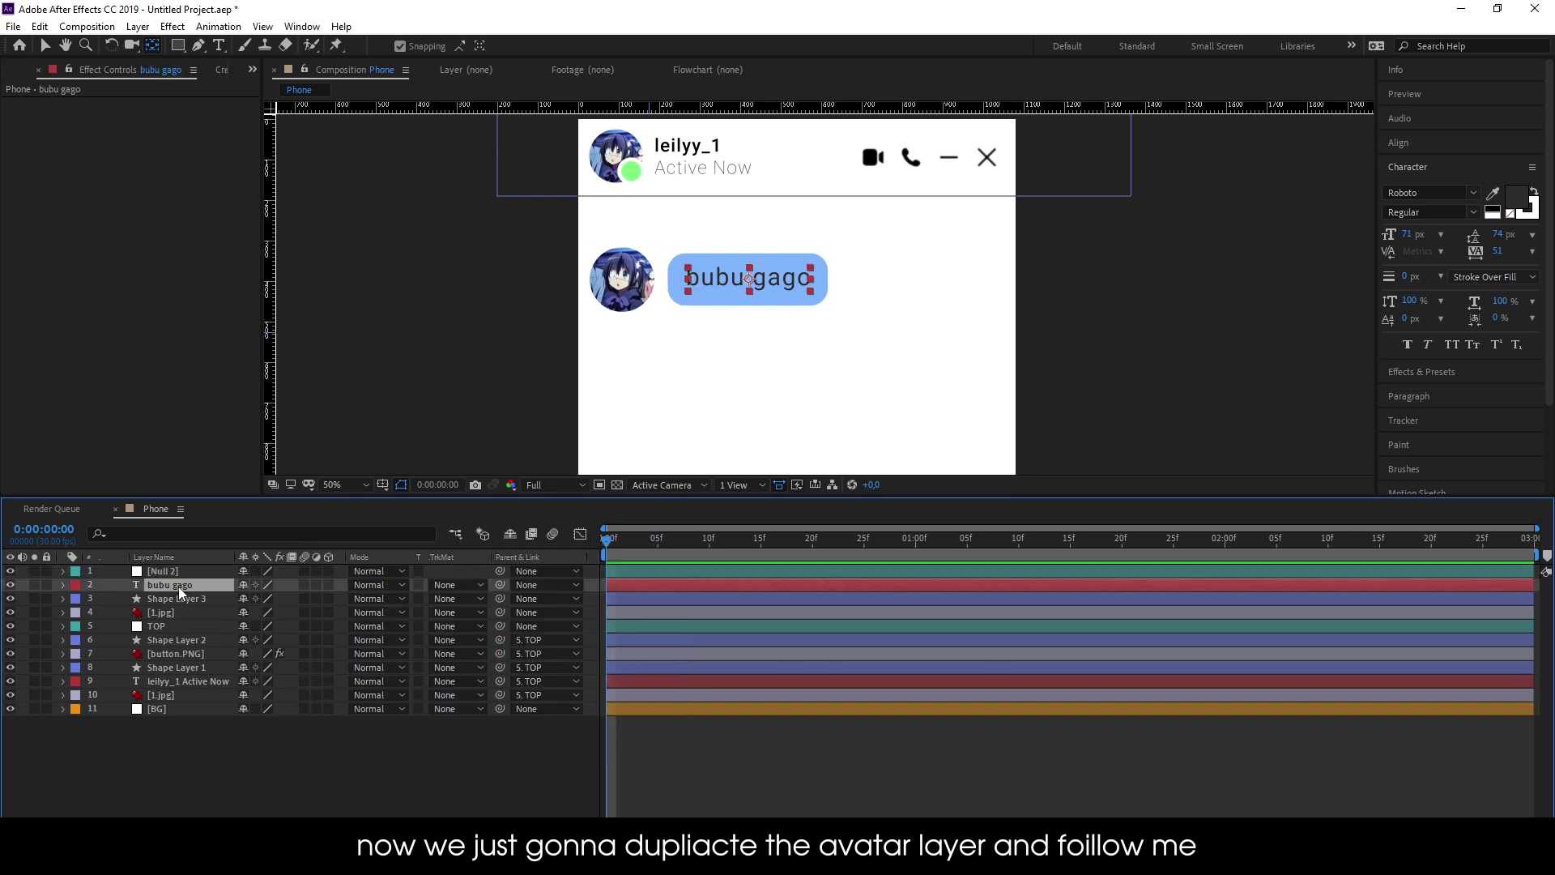
pyautogui.keyDown('shift'); pyautogui.click(177, 613); pyautogui.keyUp('shift')
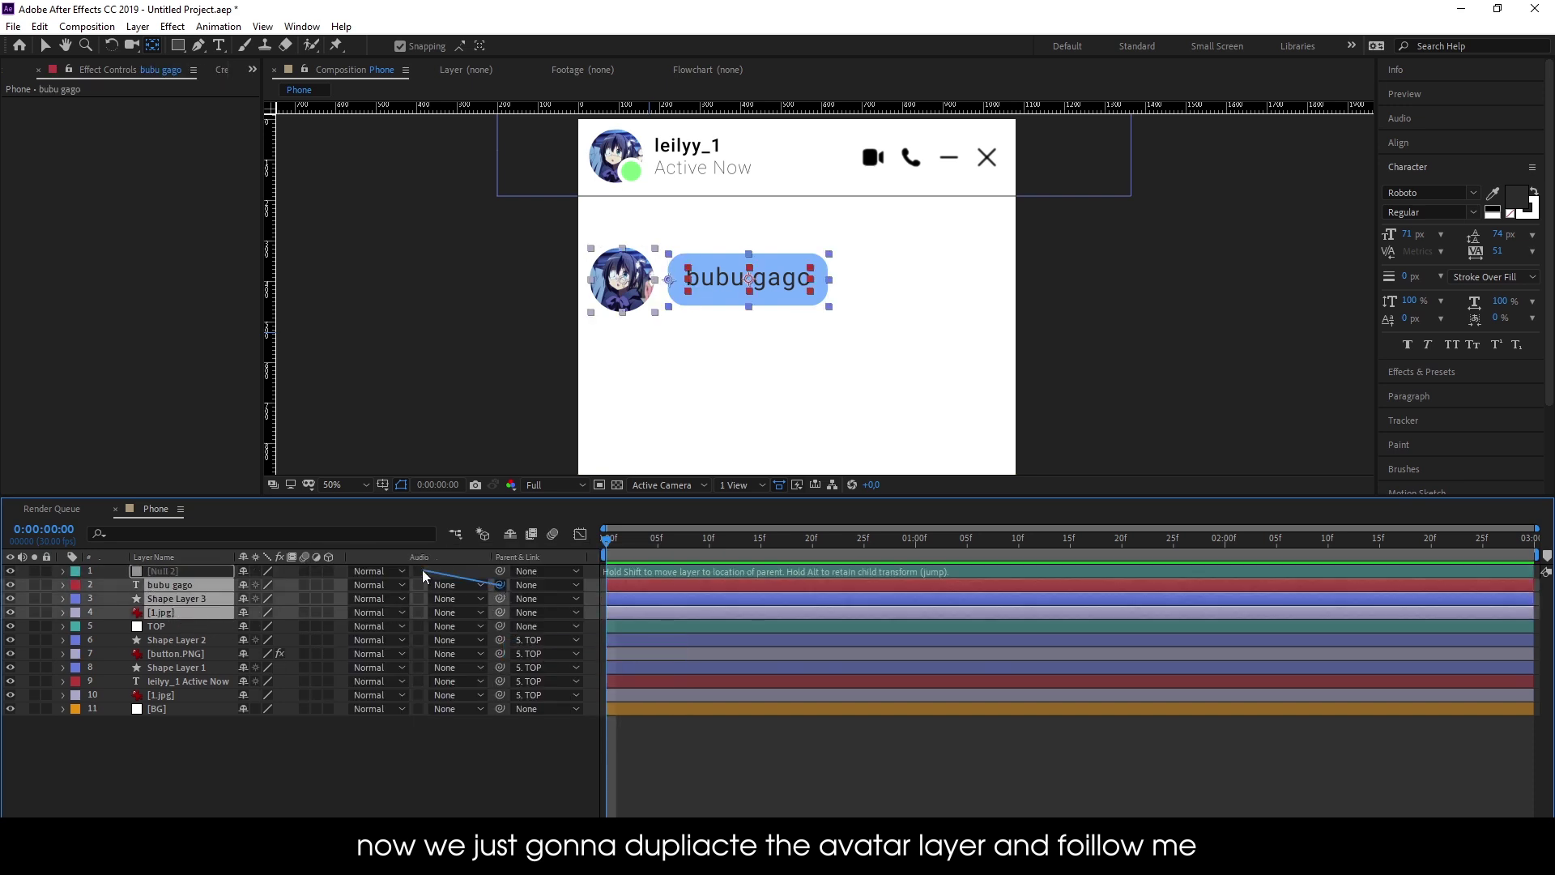
pyautogui.moveTo(498, 584); pyautogui.dragTo(421, 570)
# Duplicate Null 2 with its text, bubble and avatar layers and move the copies to the top
pyautogui.click(340, 768)
pyautogui.click(174, 573)
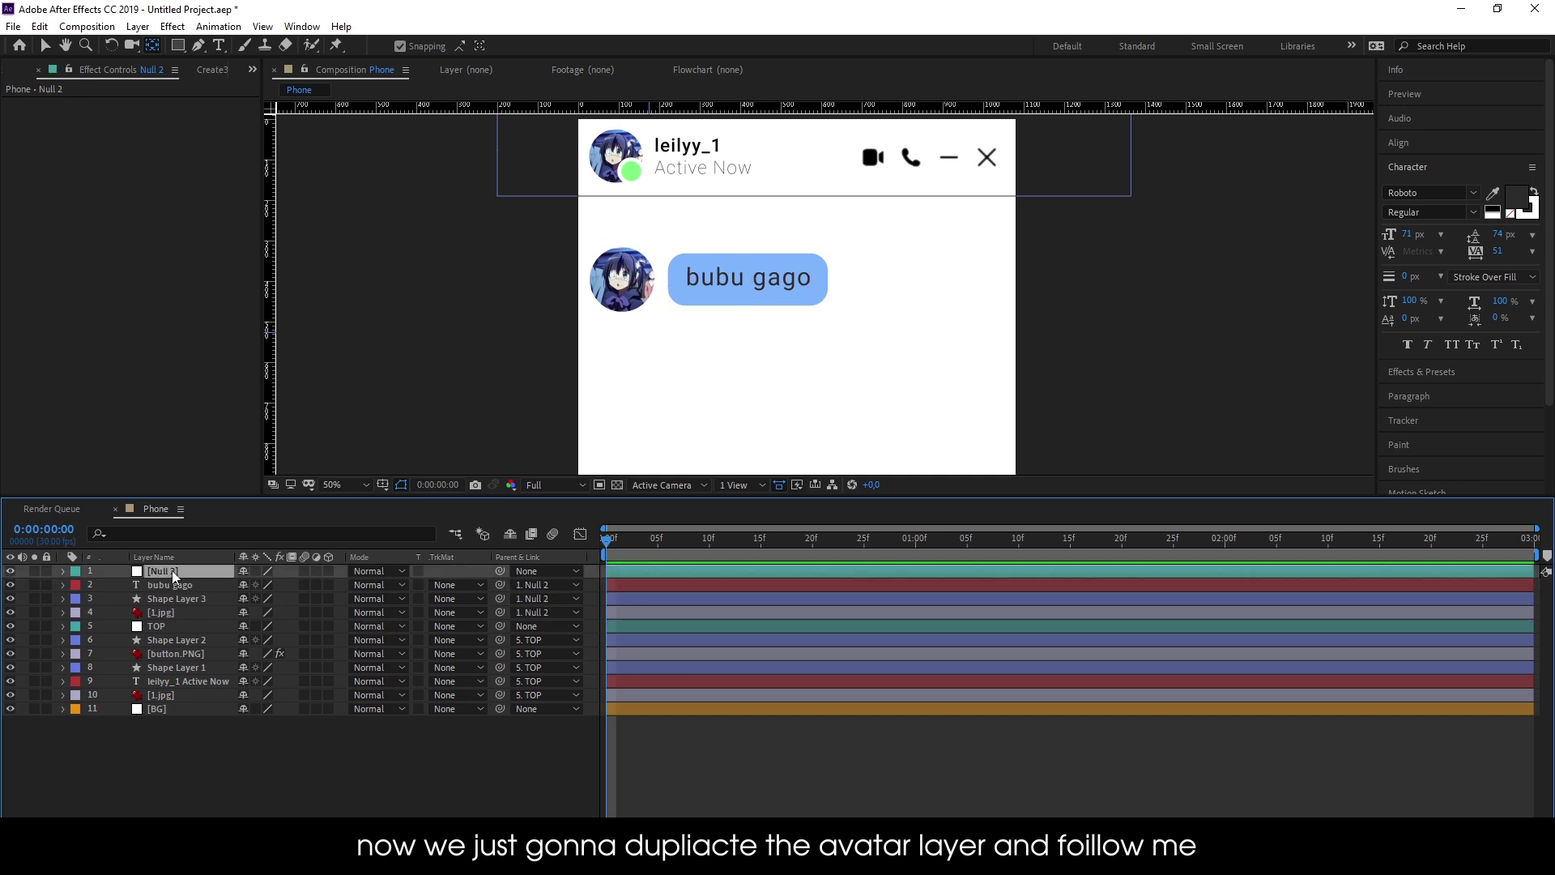
pyautogui.keyDown('shift'); pyautogui.click(176, 612); pyautogui.keyUp('shift')
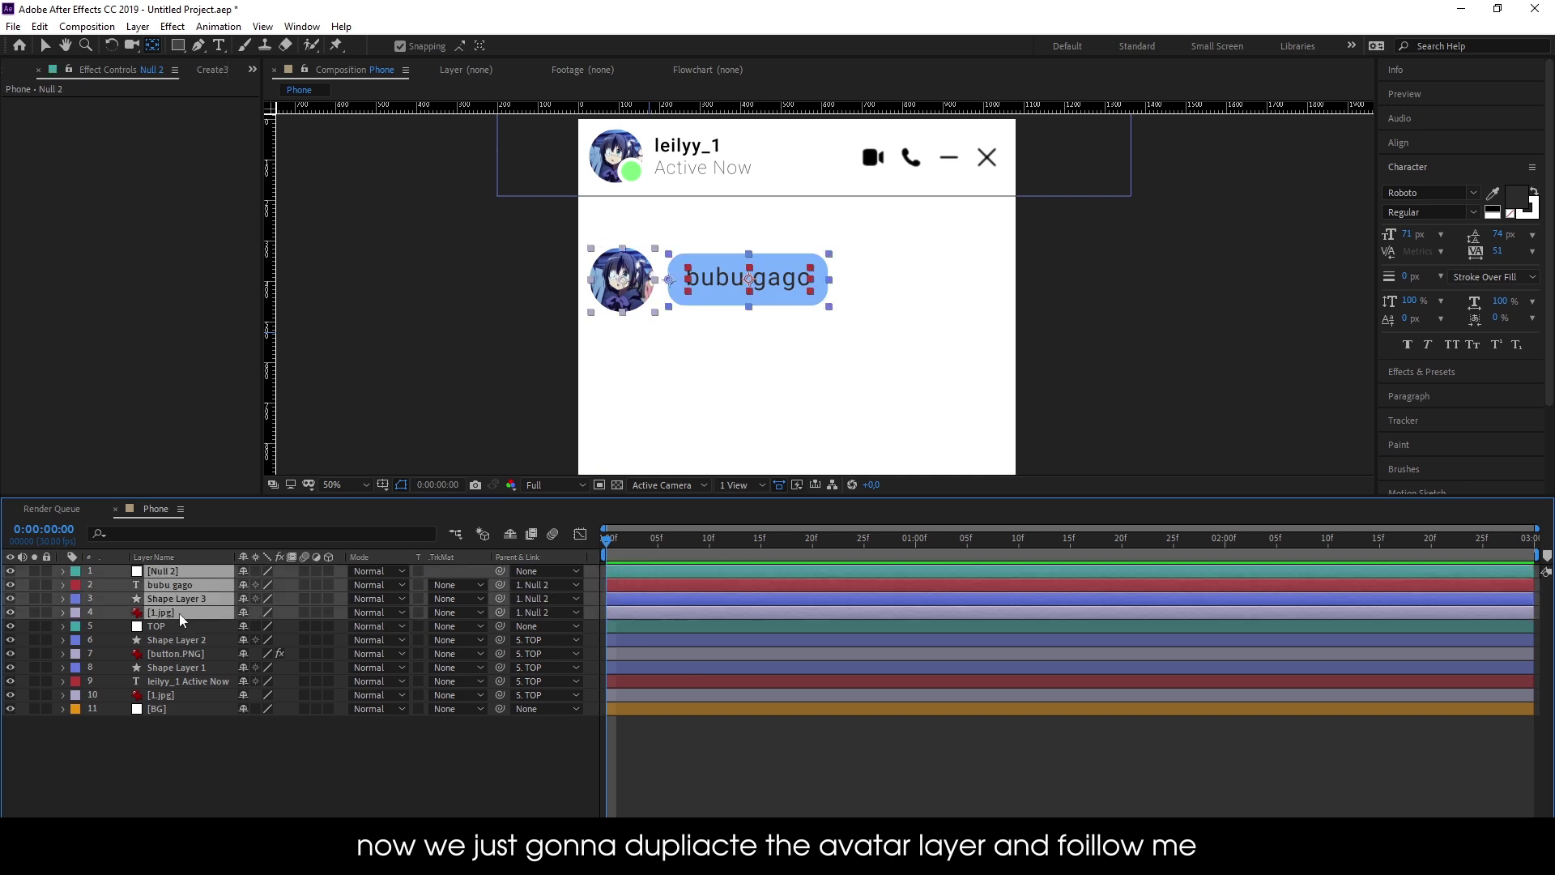
pyautogui.hotkey('ctrl', 'd')
pyautogui.moveTo(194, 645); pyautogui.dragTo(226, 579)
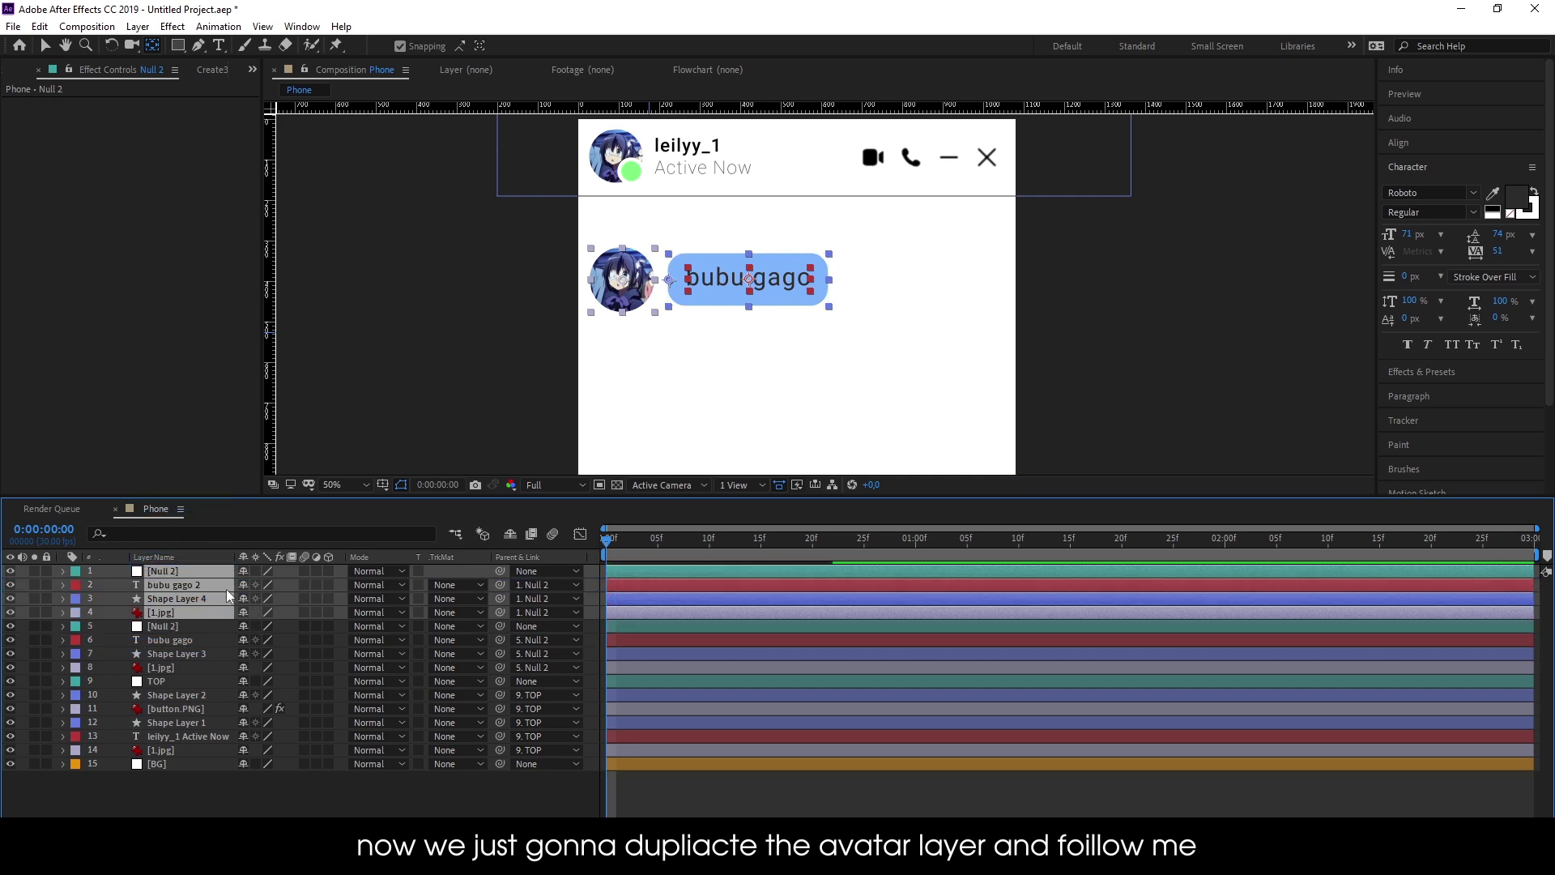
# Move the duplicate row down via its null's Position and change its text to 'kdskjjkkjkdskdjd'
pyautogui.click(255, 781)
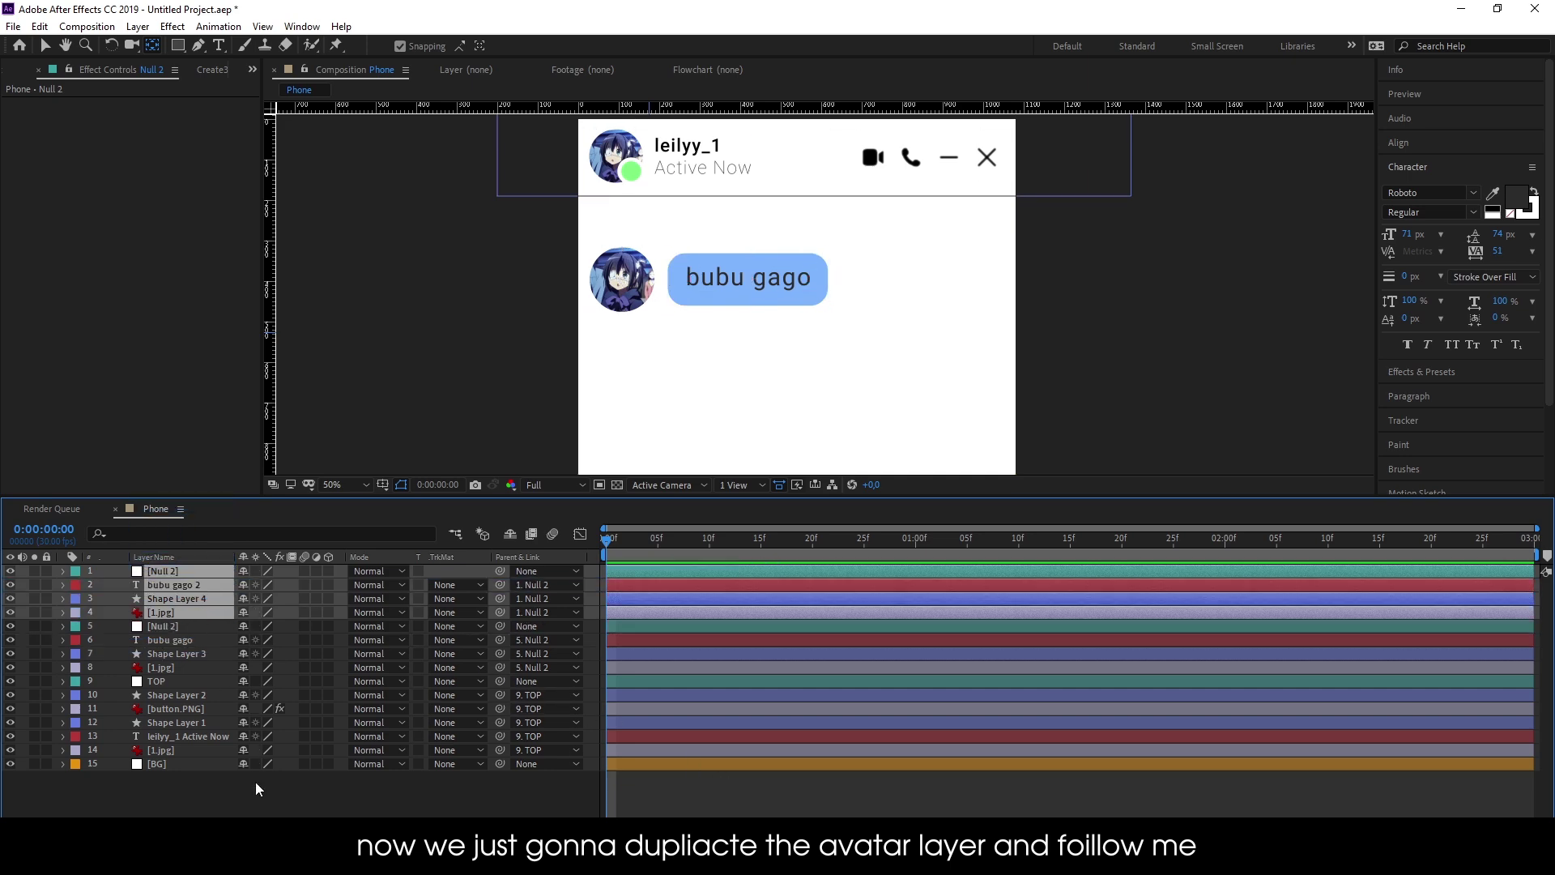
pyautogui.click(187, 574)
pyautogui.press('p')
pyautogui.moveTo(275, 584); pyautogui.dragTo(445, 597)
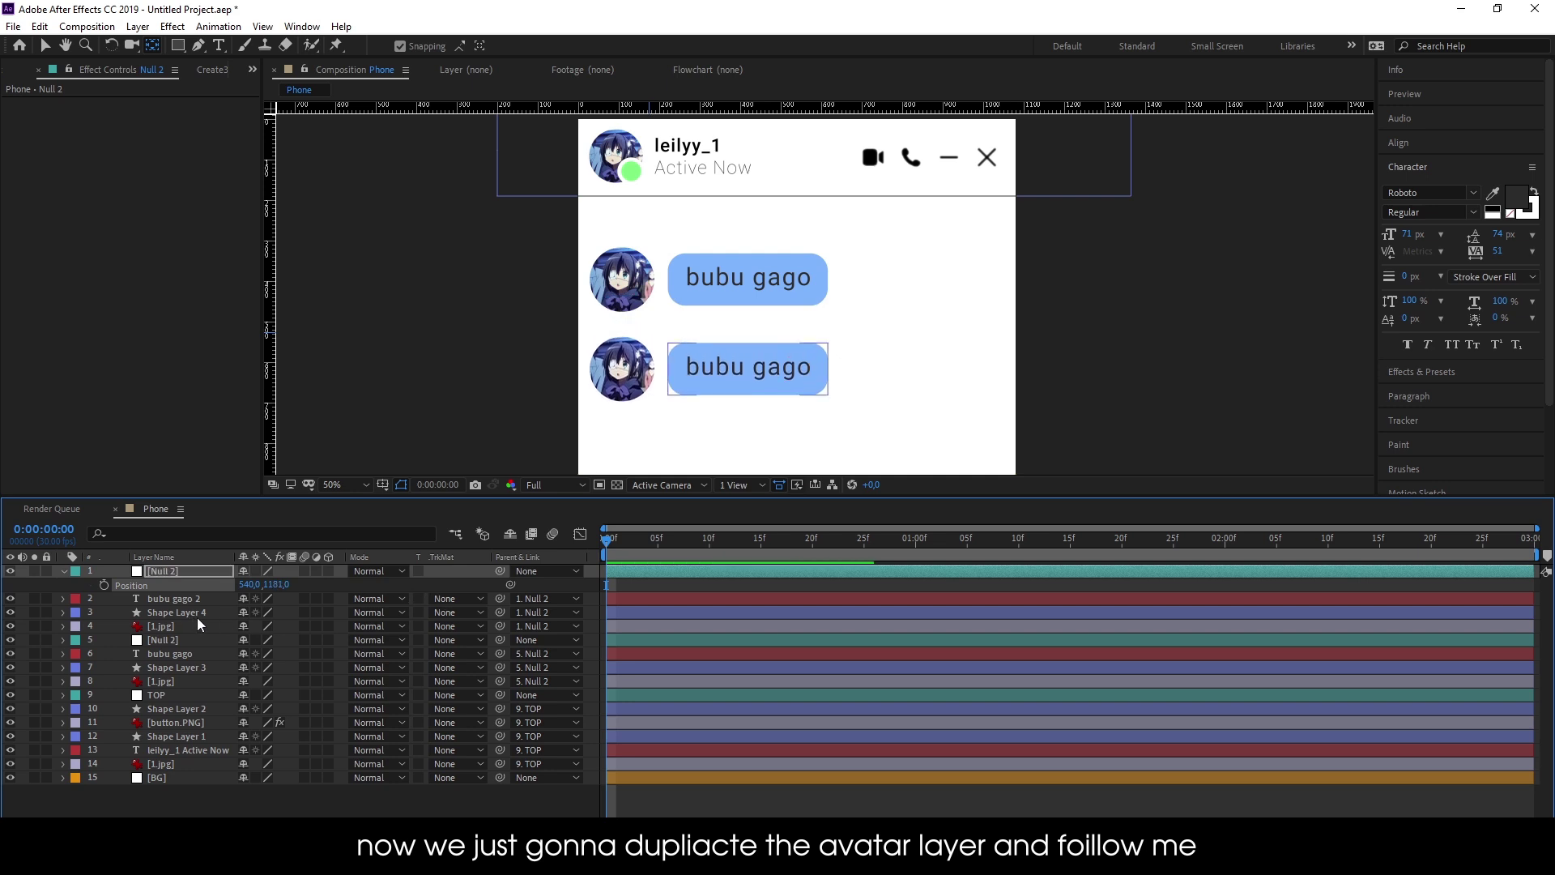
pyautogui.click(315, 586)
pyautogui.doubleClick(163, 601)
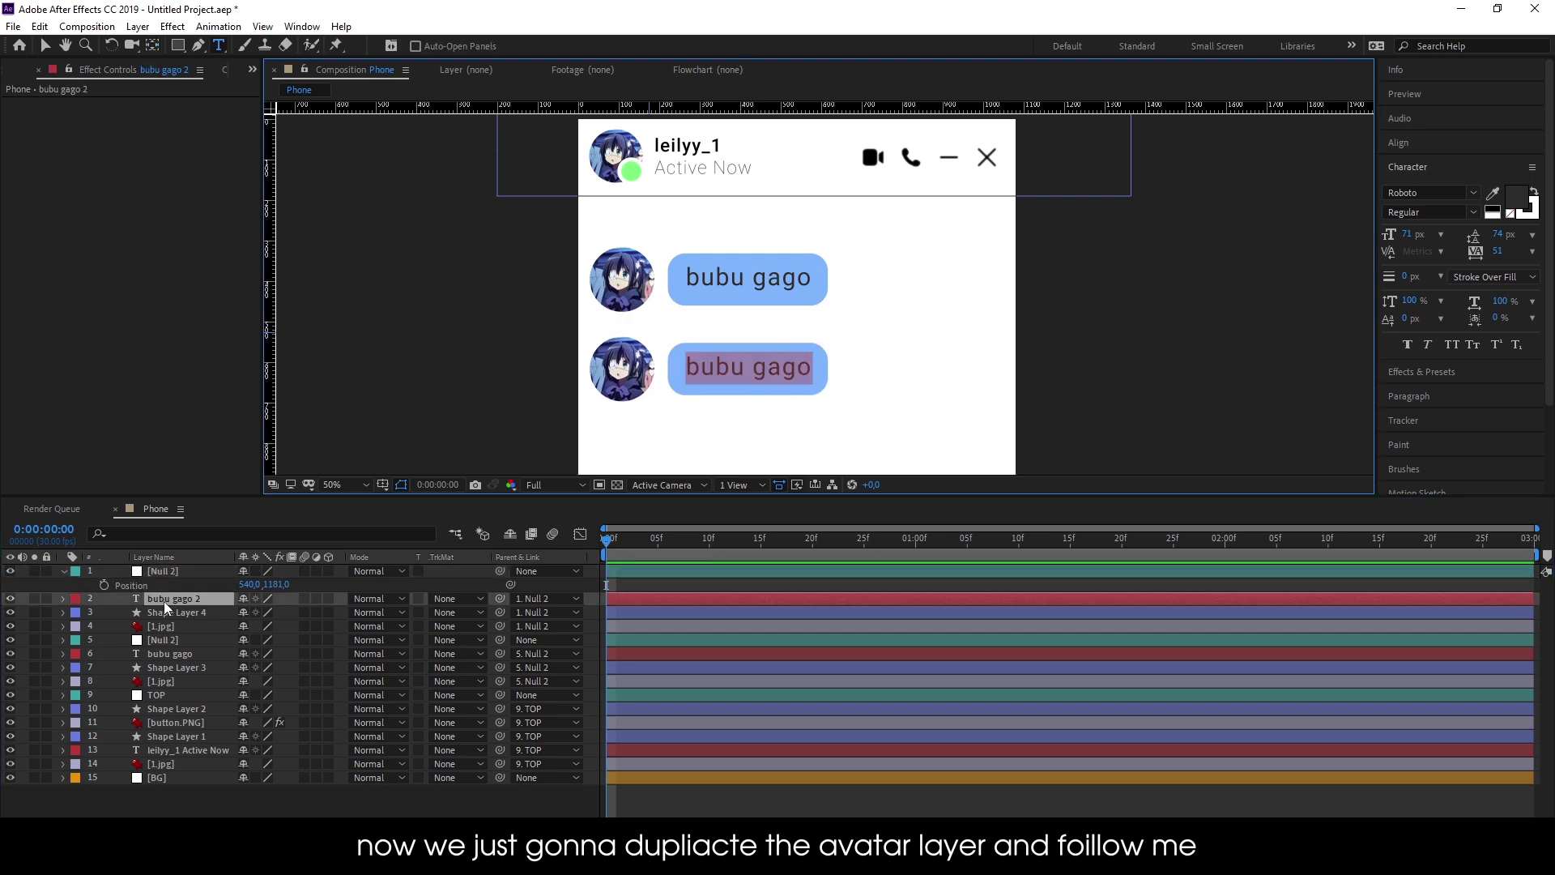
pyautogui.write('kdskjjkkjkdskdjd')
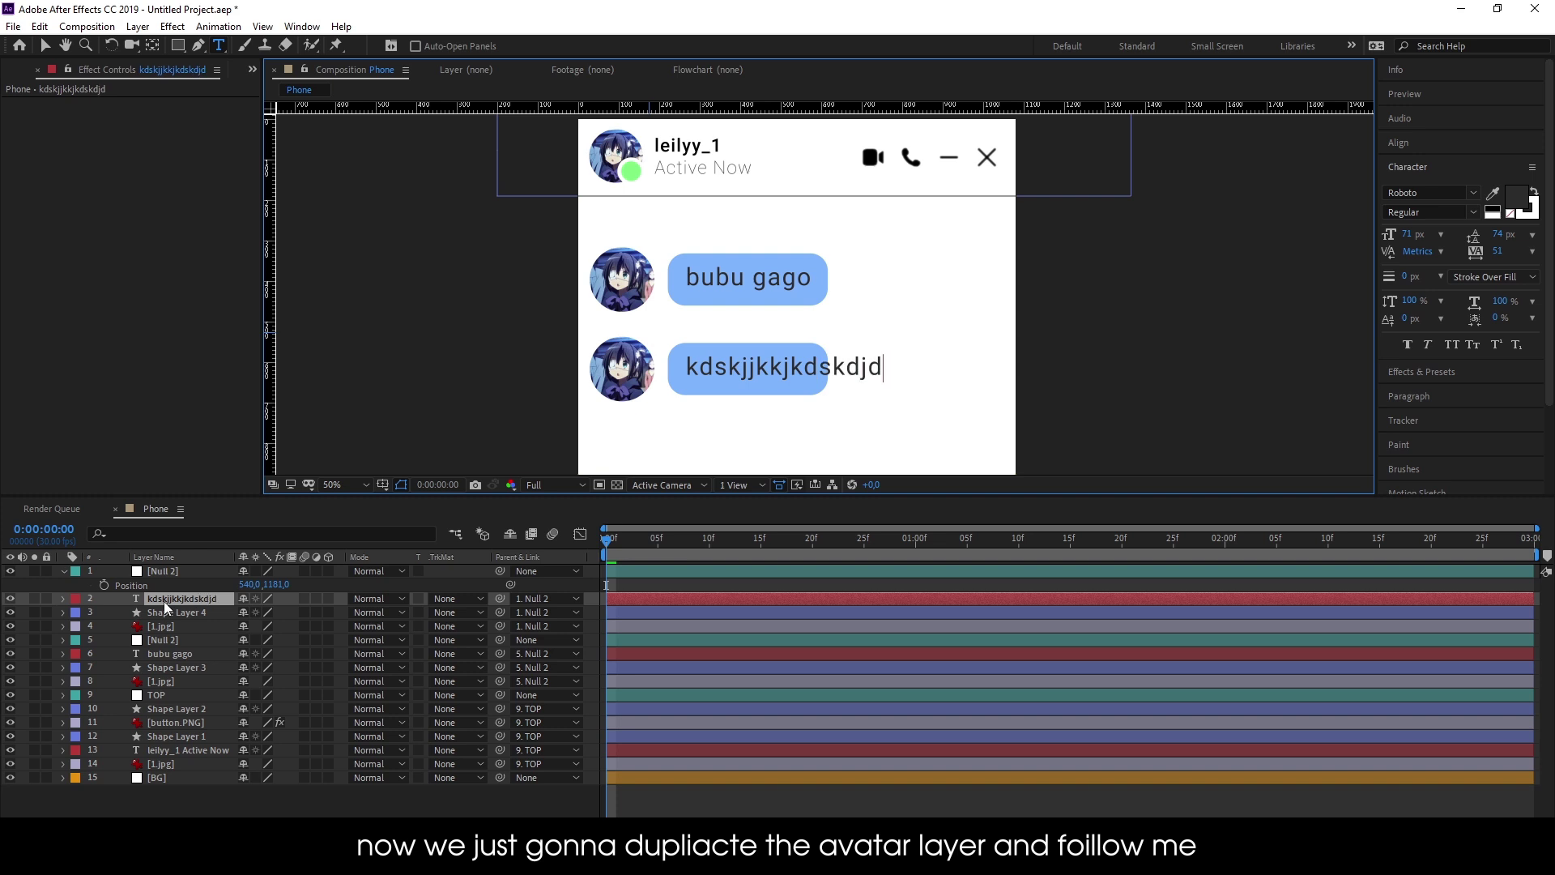
# Stretch the second bubble's horizontal scale to about 142% so the text fits inside
pyautogui.click(53, 613)
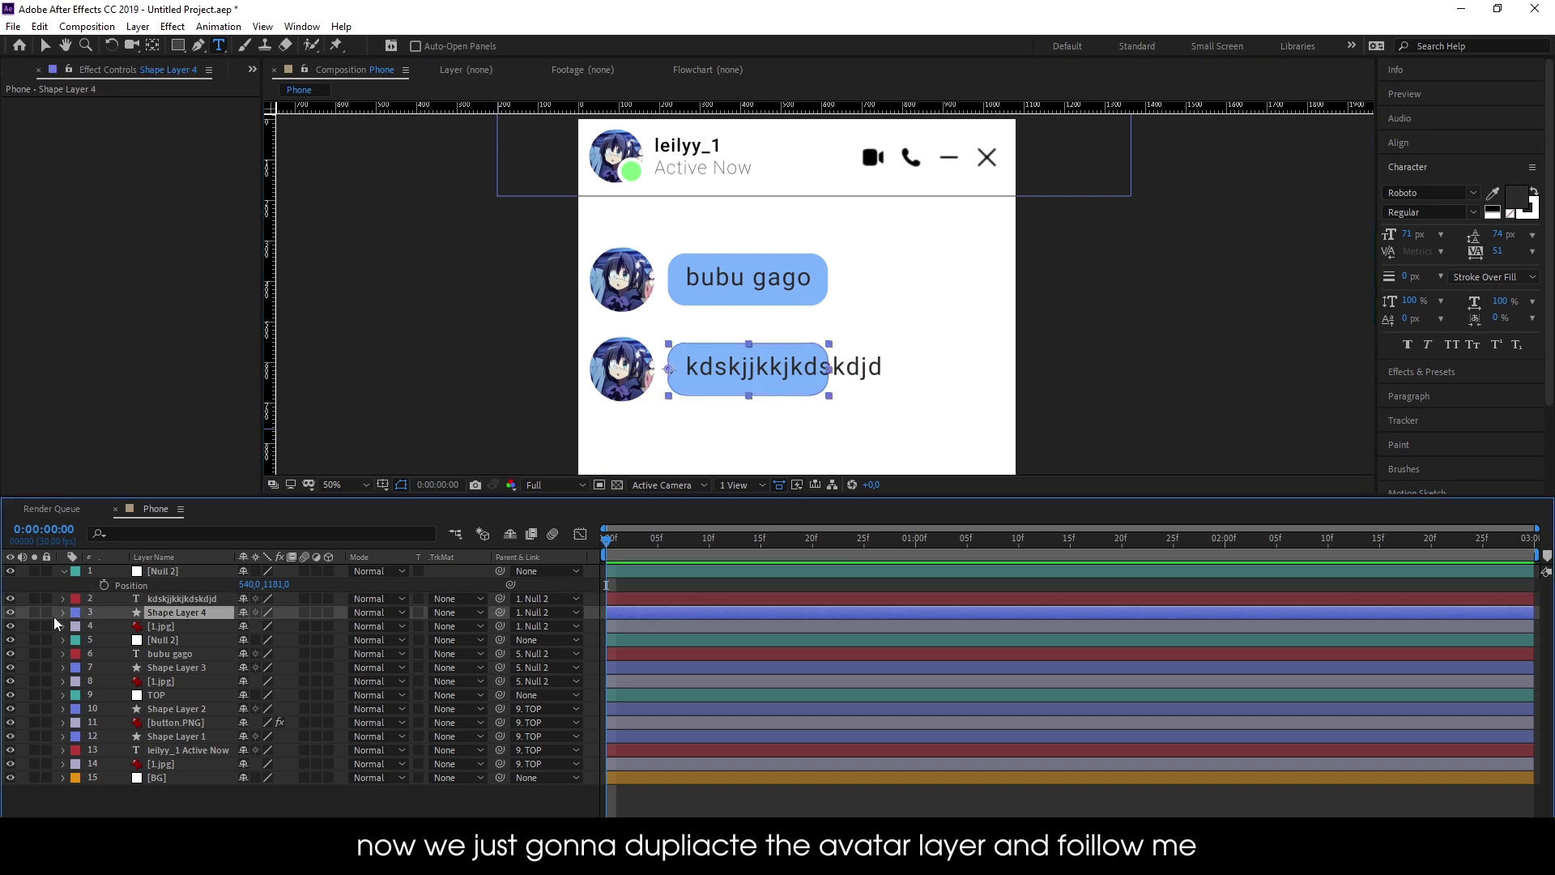
pyautogui.press('s')
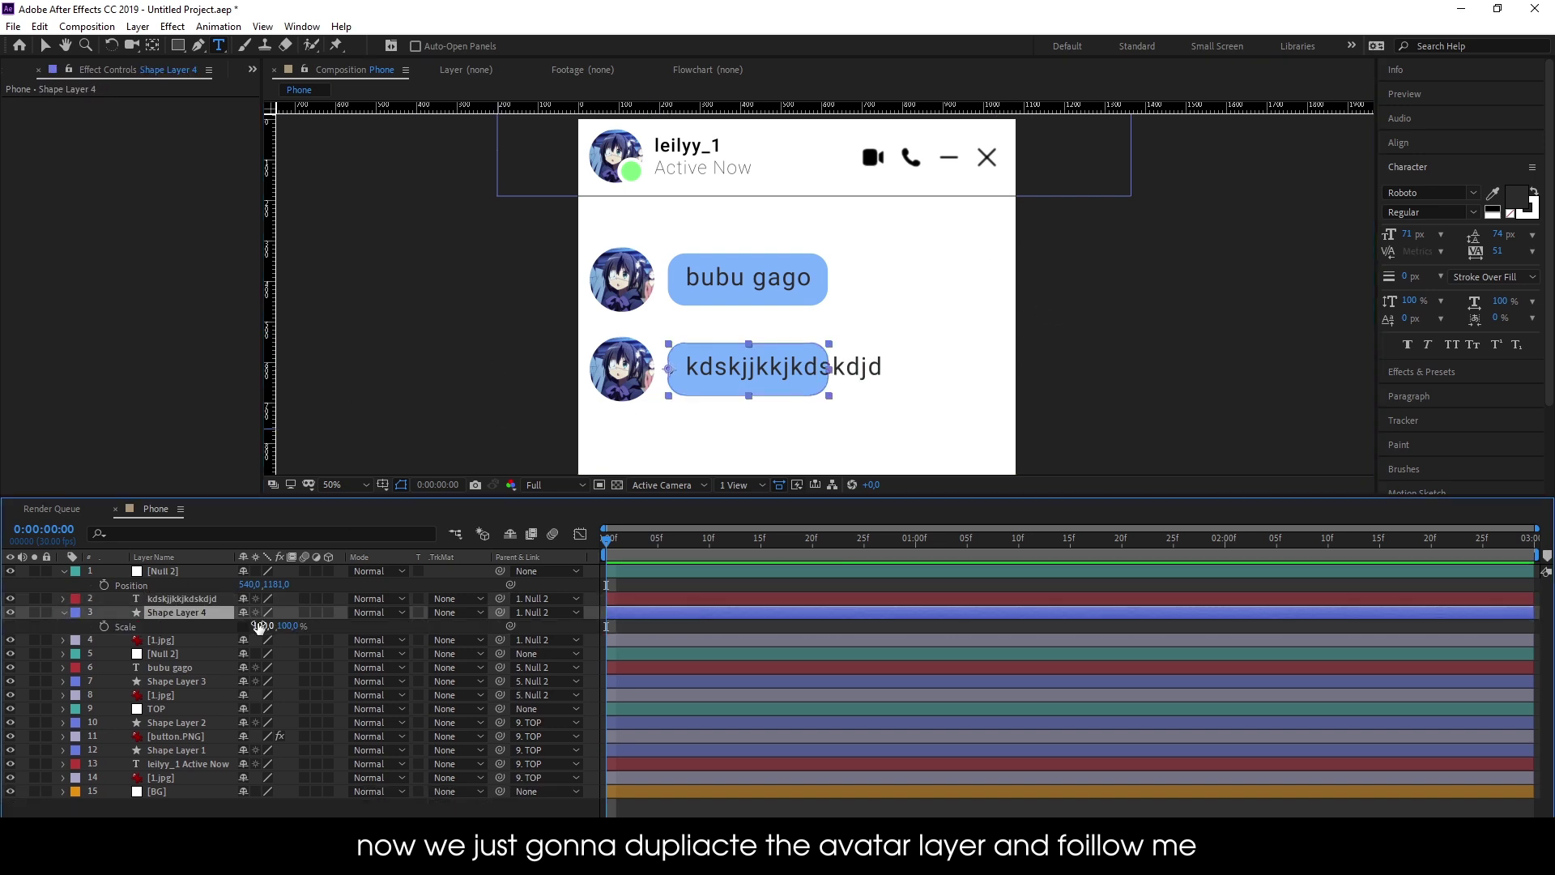
pyautogui.moveTo(259, 626); pyautogui.dragTo(297, 625)
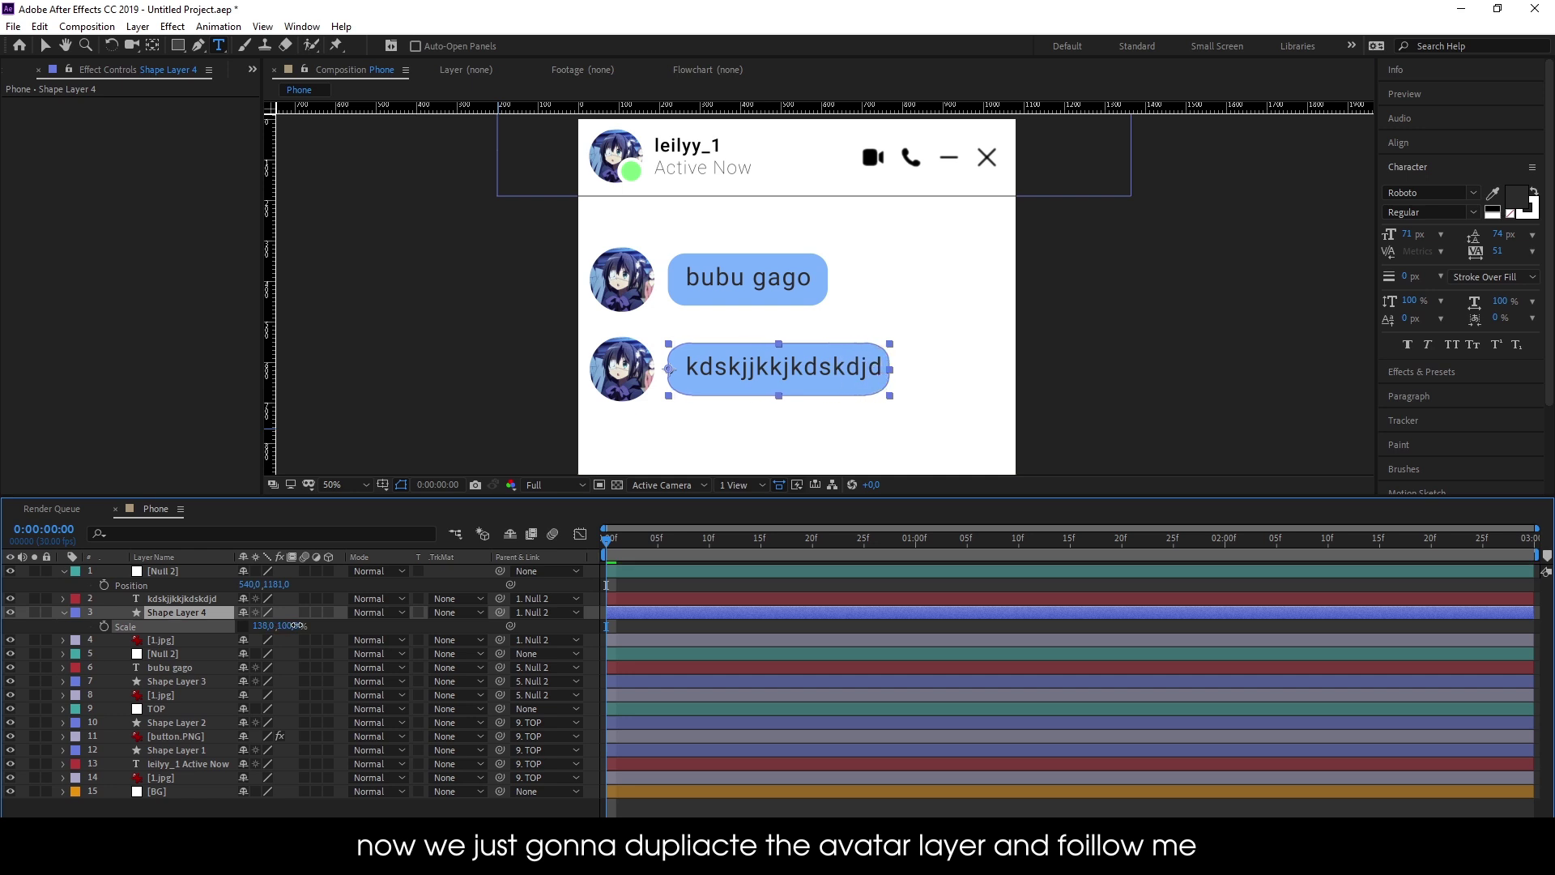
pyautogui.click(751, 589)
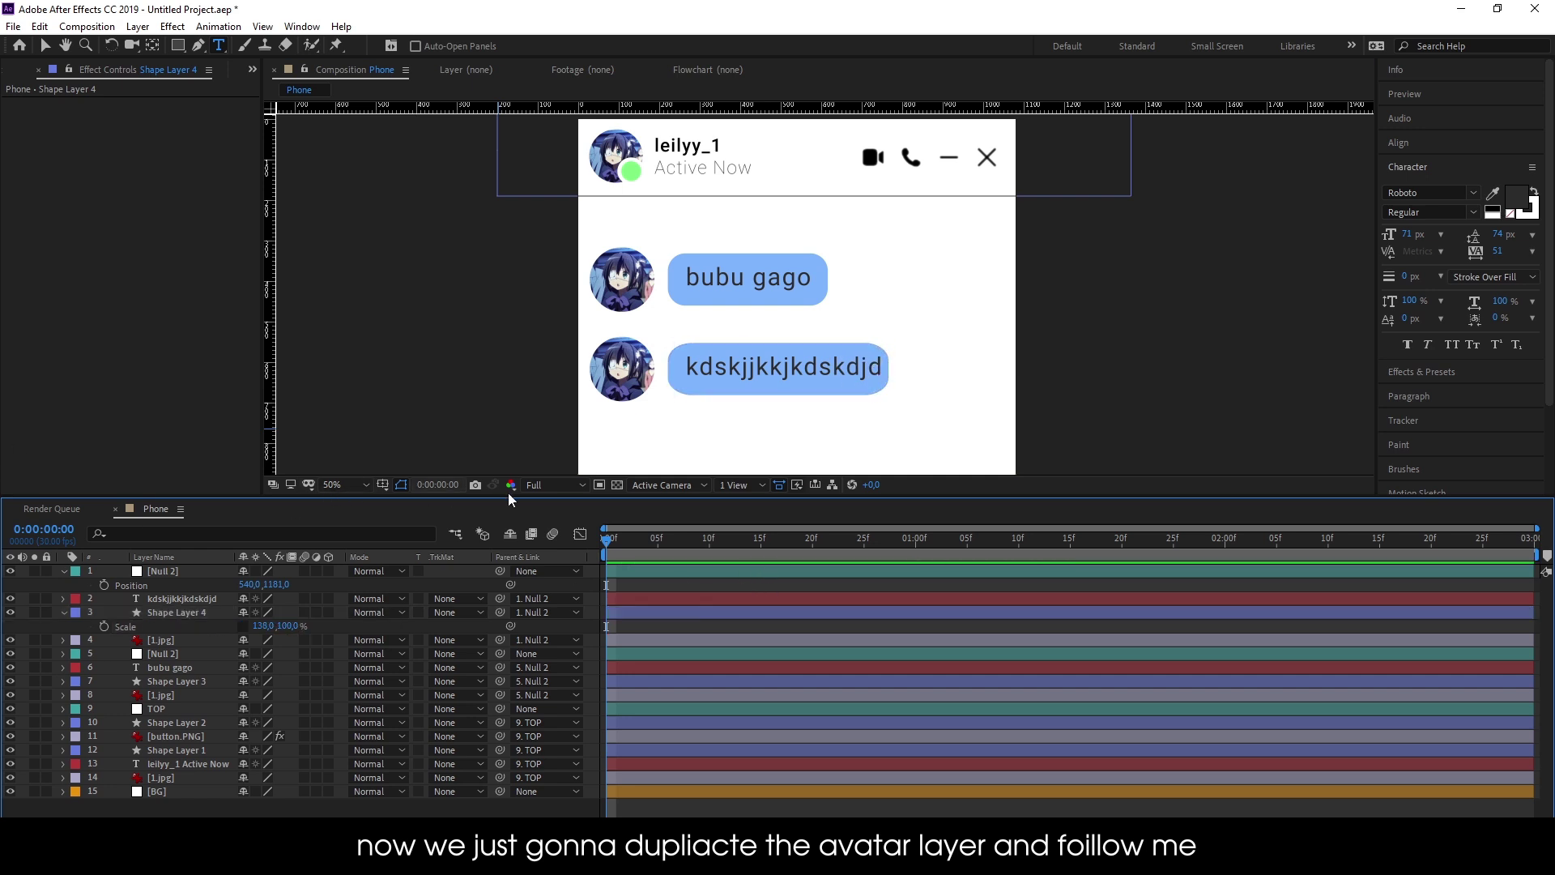
pyautogui.click(187, 644)
pyautogui.moveTo(263, 626); pyautogui.dragTo(271, 636)
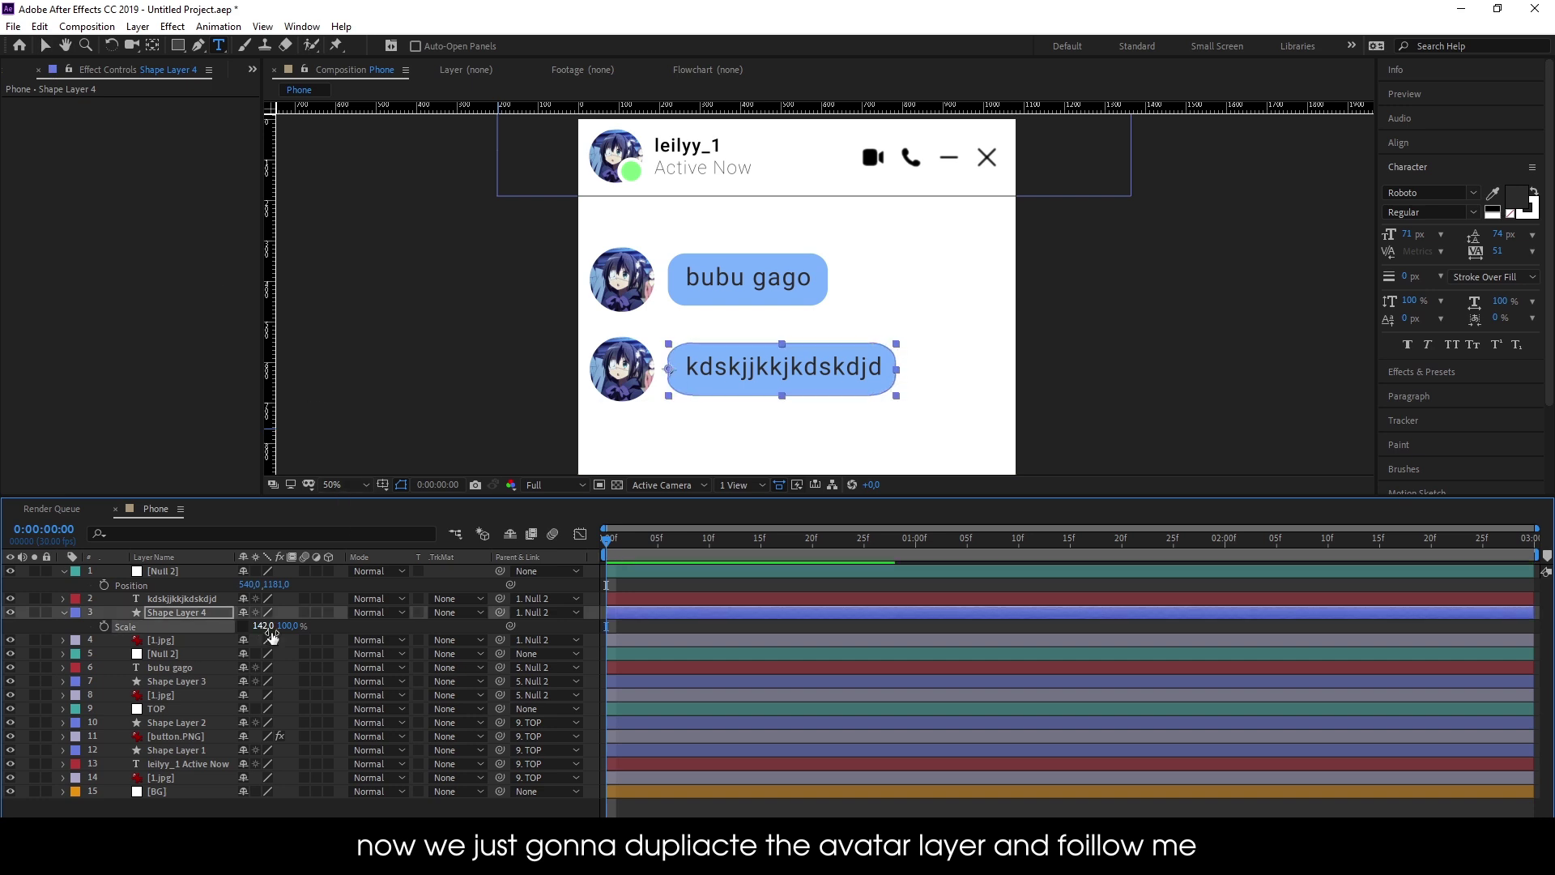
pyautogui.click(64, 613)
pyautogui.click(62, 571)
# Add Position keyframes to both rows' null layers and place them around 1:15
pyautogui.click(157, 624)
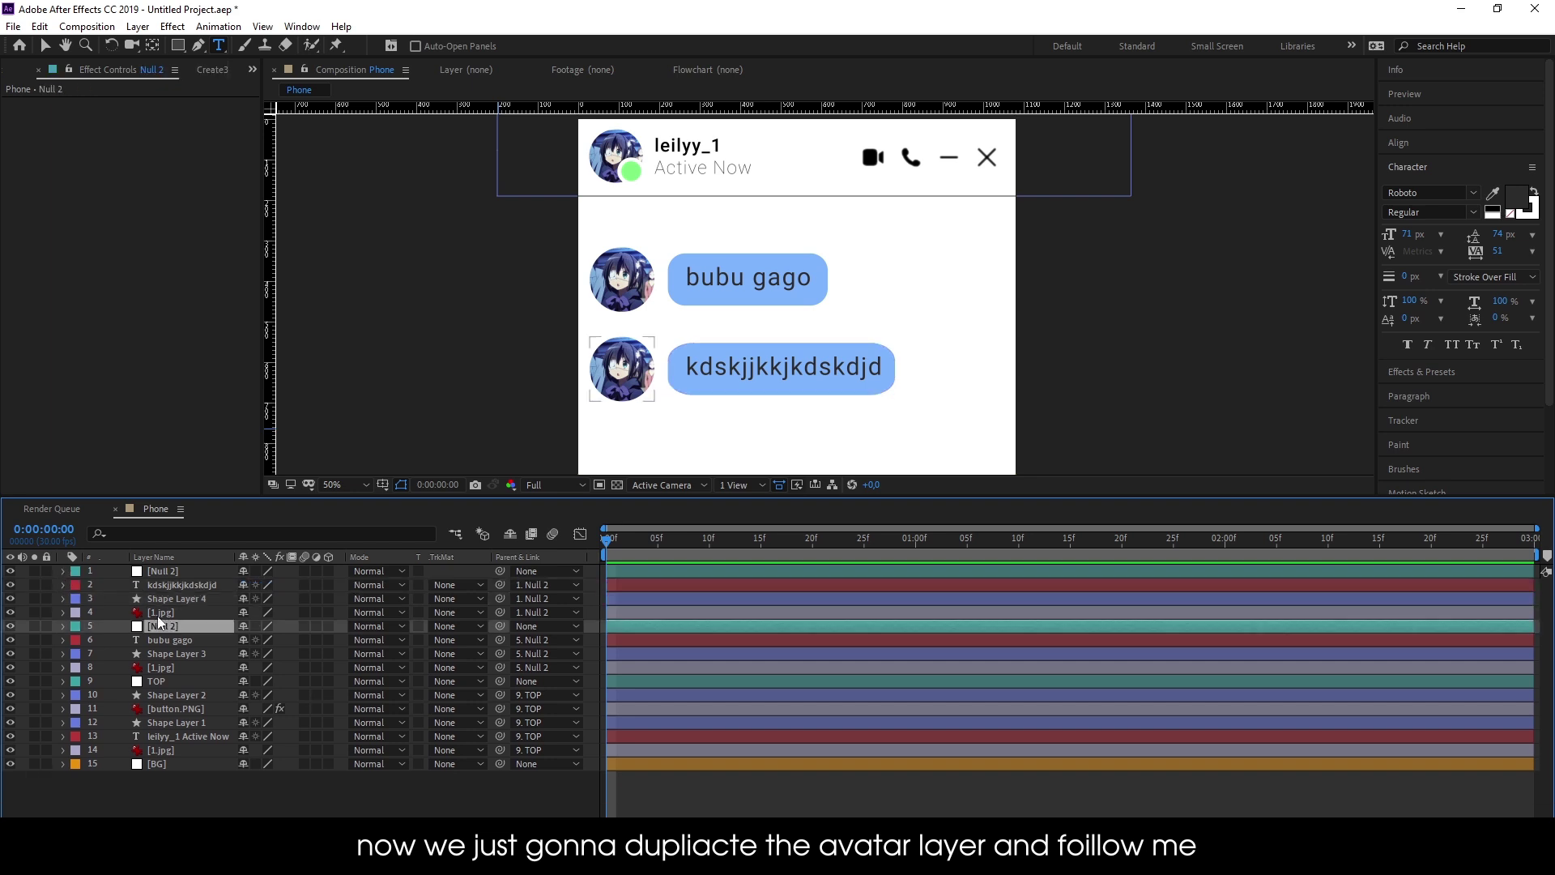
pyautogui.press('p')
pyautogui.click(168, 570)
pyautogui.press('p')
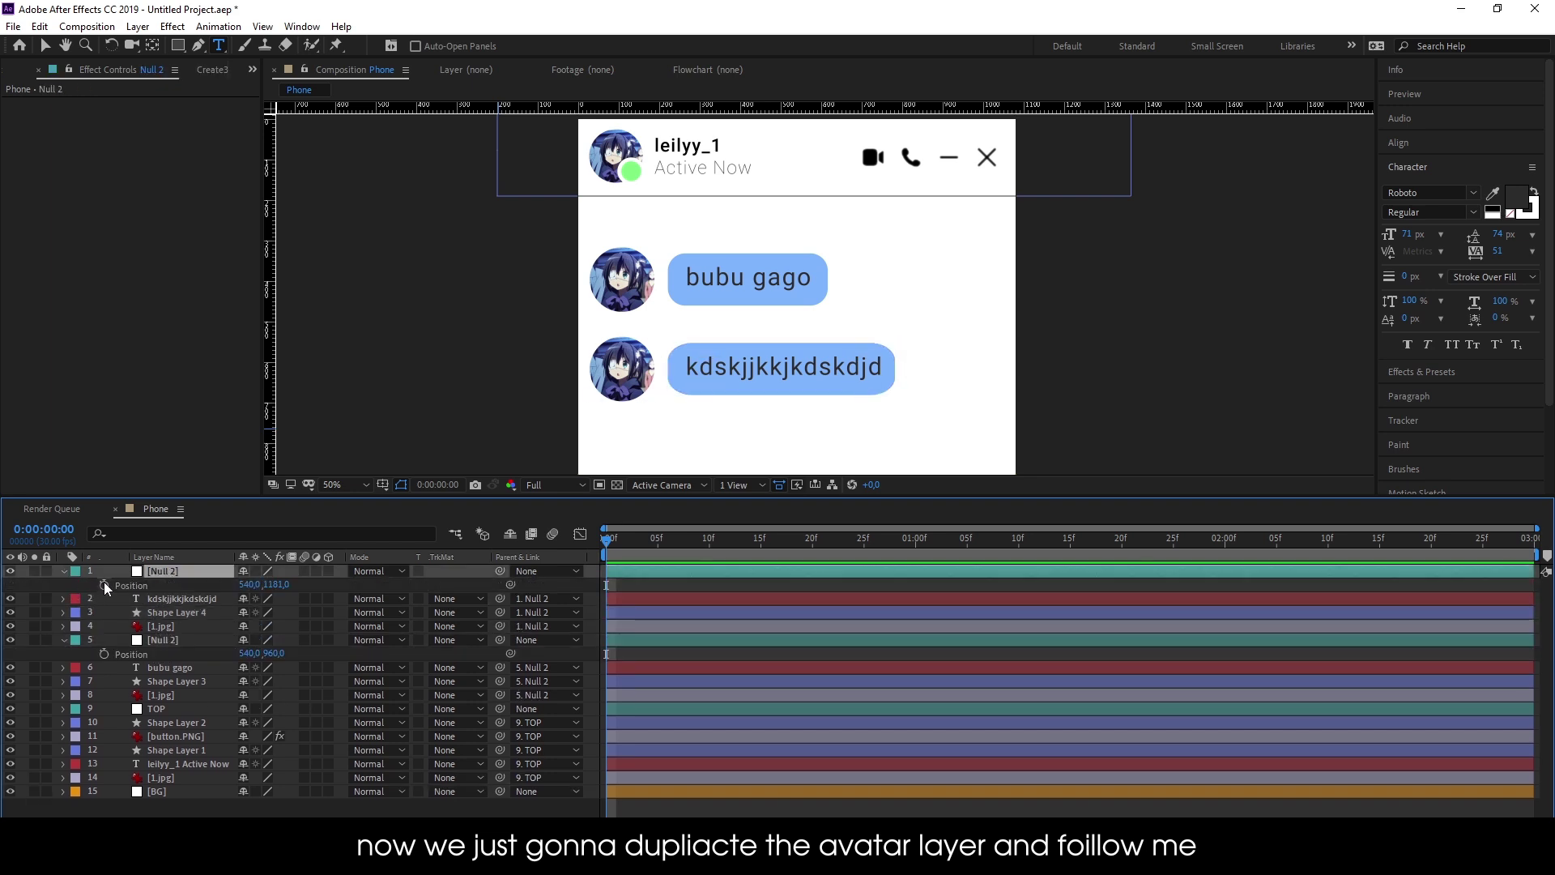
pyautogui.click(104, 585)
pyautogui.click(104, 653)
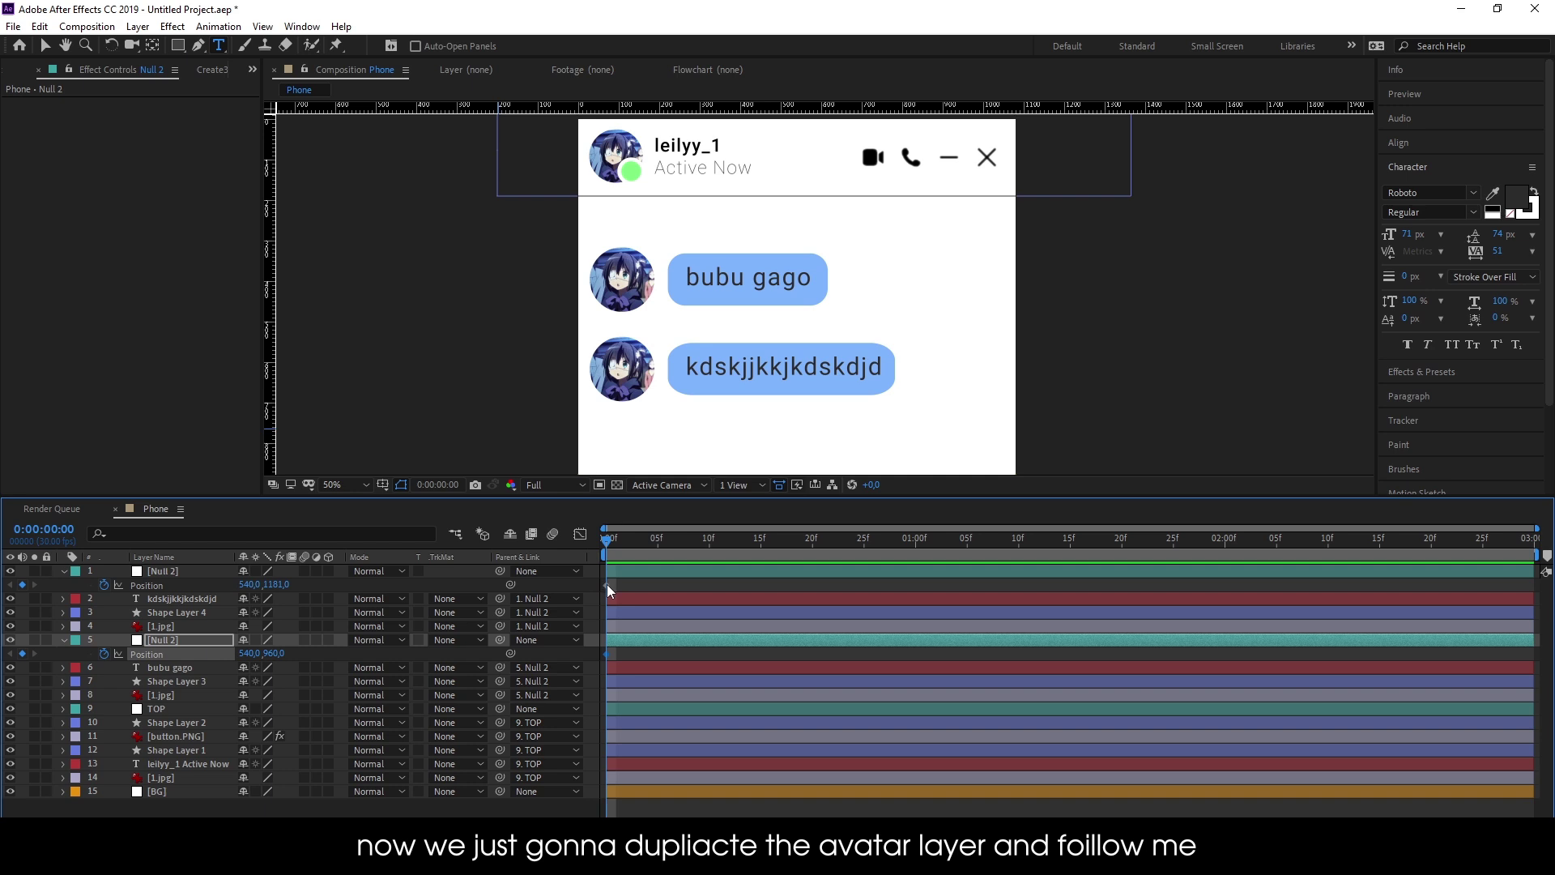
pyautogui.moveTo(605, 585); pyautogui.dragTo(1069, 585)
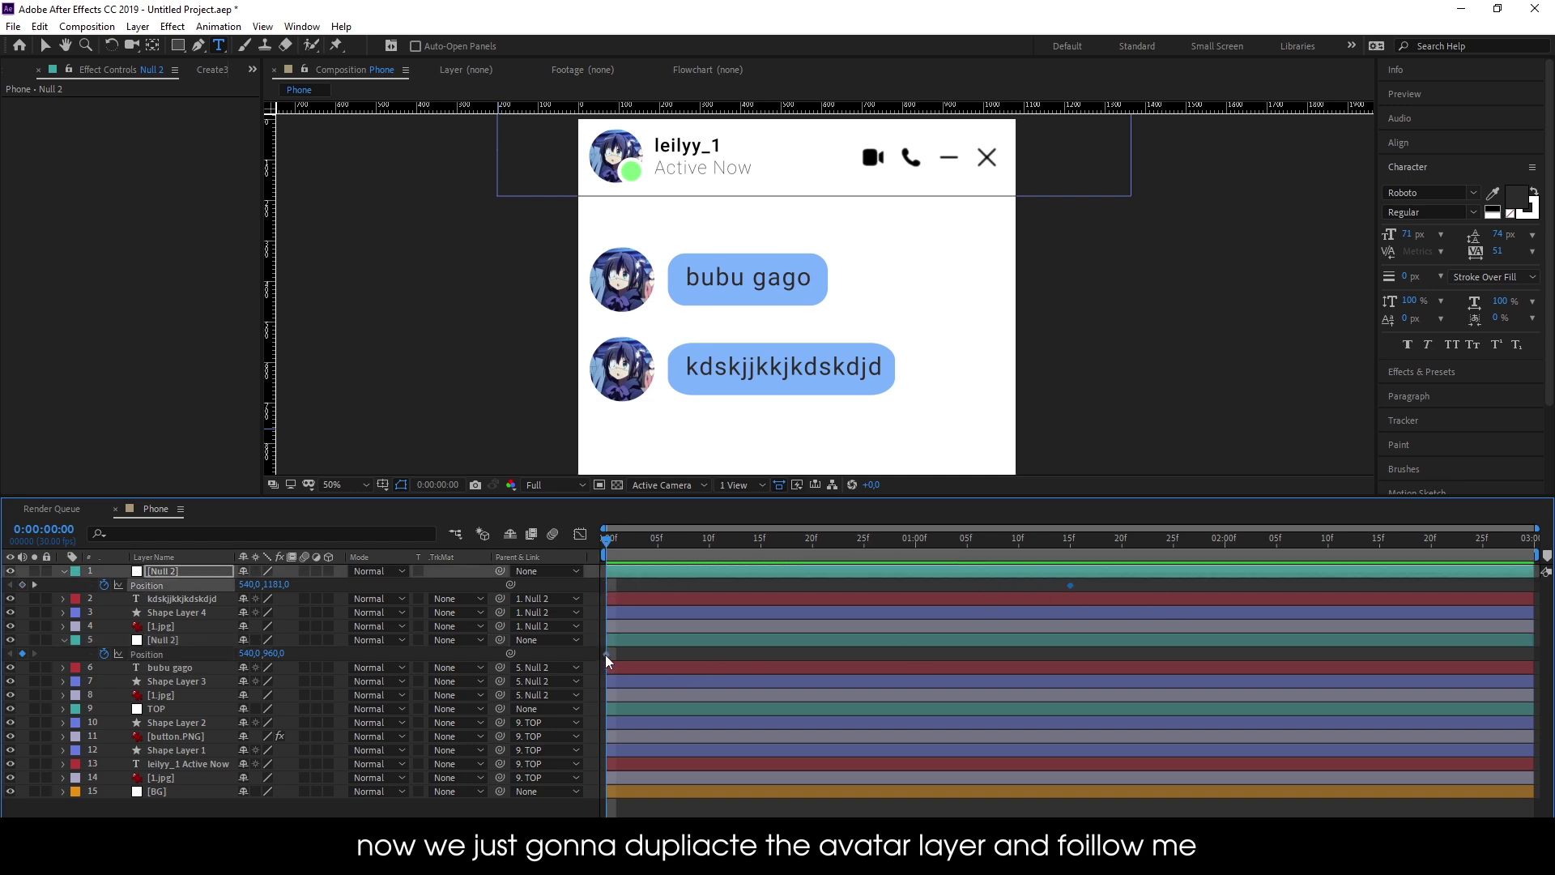
pyautogui.moveTo(605, 654); pyautogui.dragTo(1081, 654)
pyautogui.moveTo(1261, 656); pyautogui.dragTo(1266, 655)
pyautogui.moveTo(1069, 585); pyautogui.dragTo(842, 585)
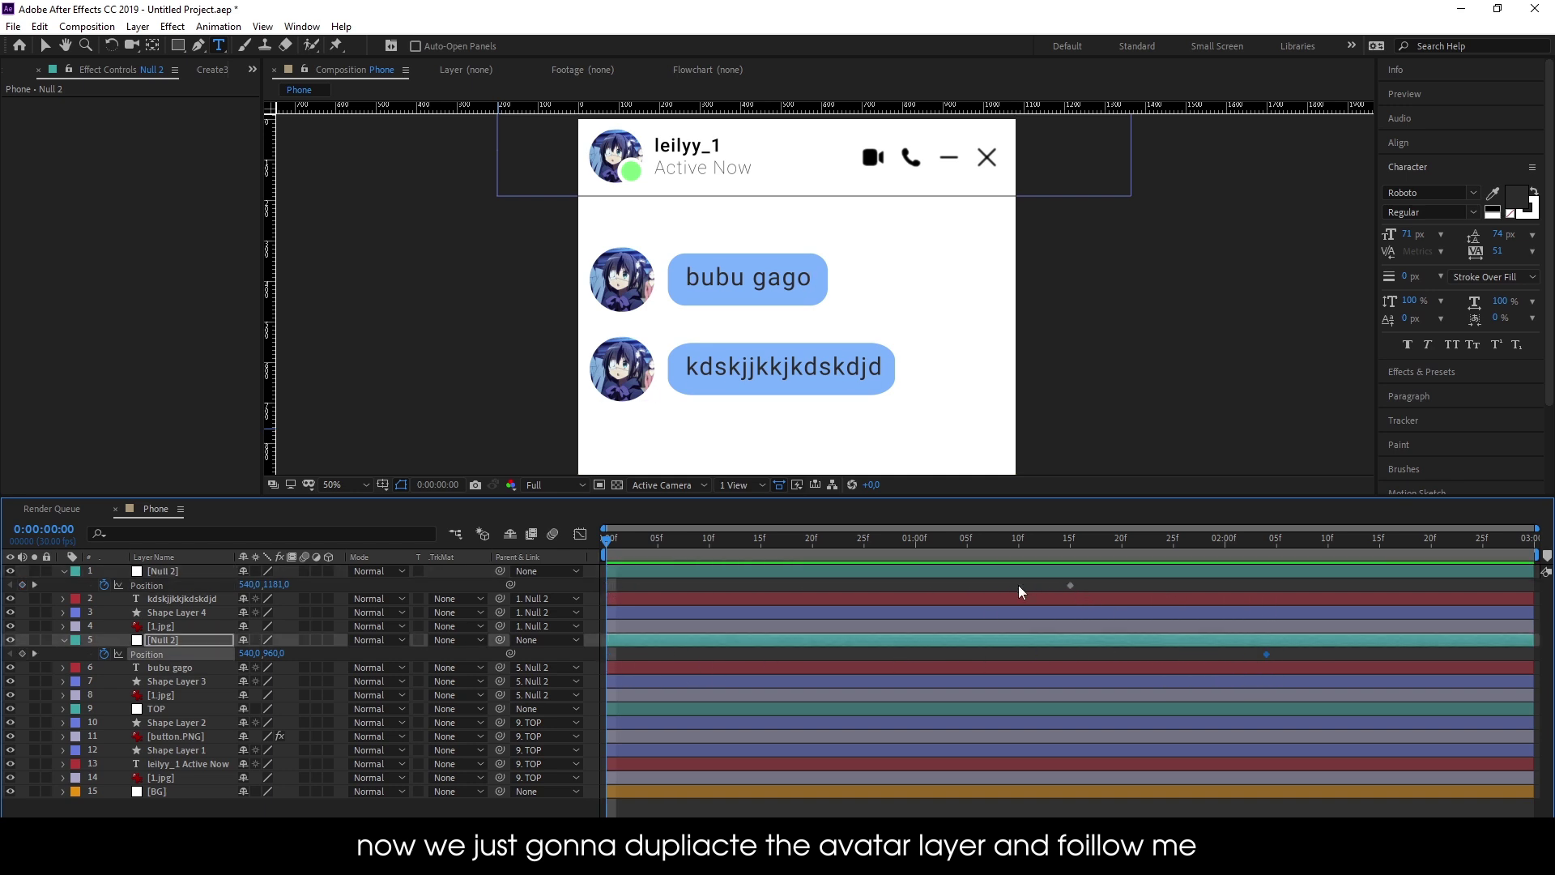
pyautogui.moveTo(1266, 654); pyautogui.dragTo(1080, 654)
# Start the bubu gago row off the phone to the left, with its end keyframe at 1:10
pyautogui.moveTo(247, 585); pyautogui.dragTo(230, 583)
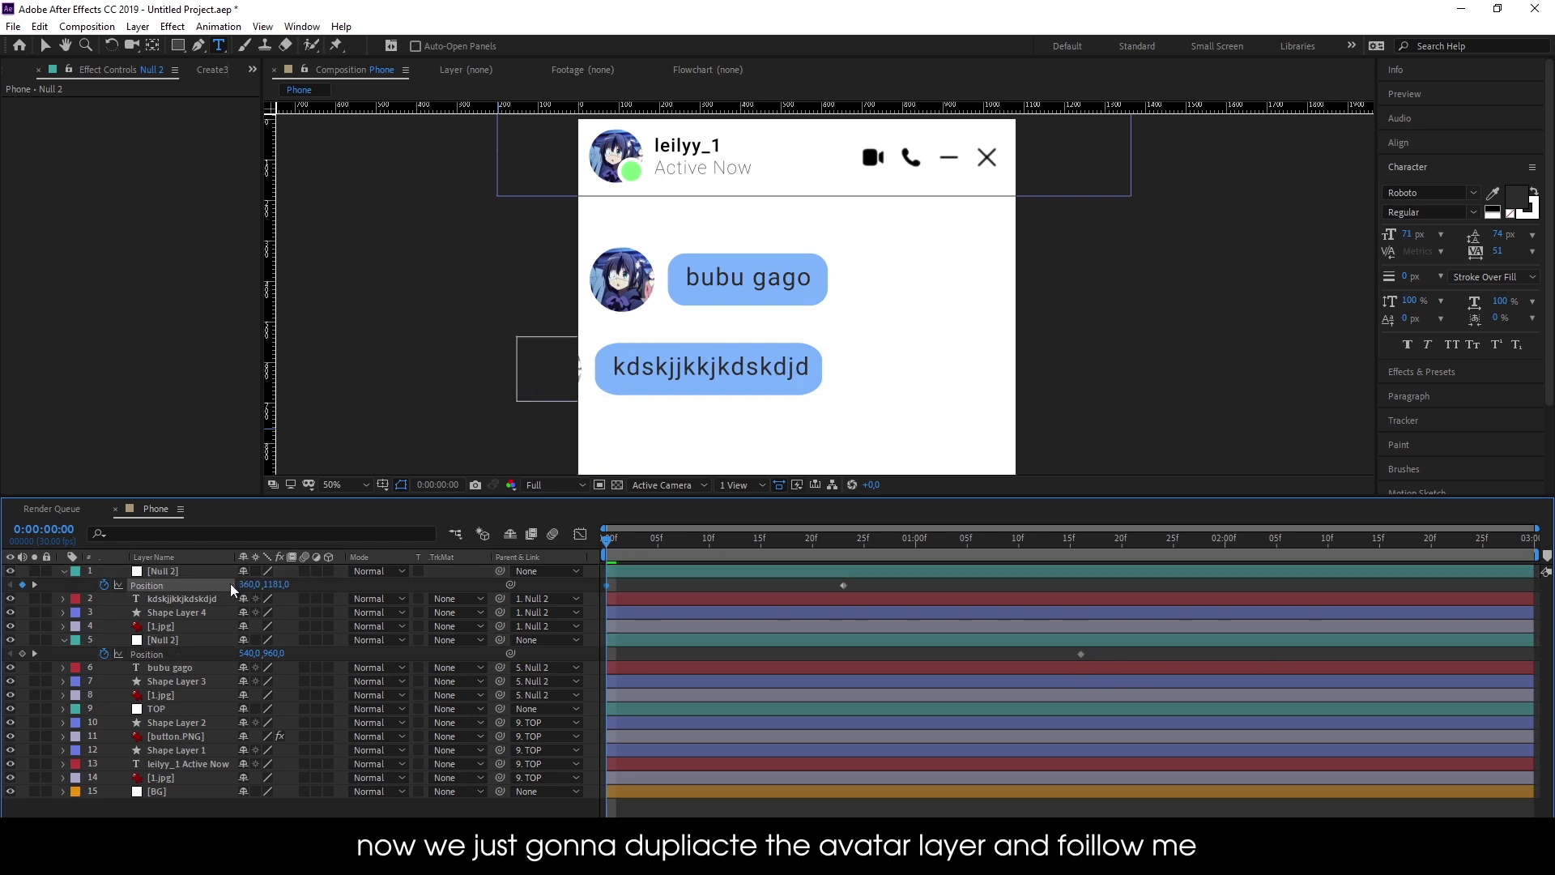
pyautogui.hotkey('ctrl', 'z')
pyautogui.moveTo(249, 653); pyautogui.dragTo(189, 655)
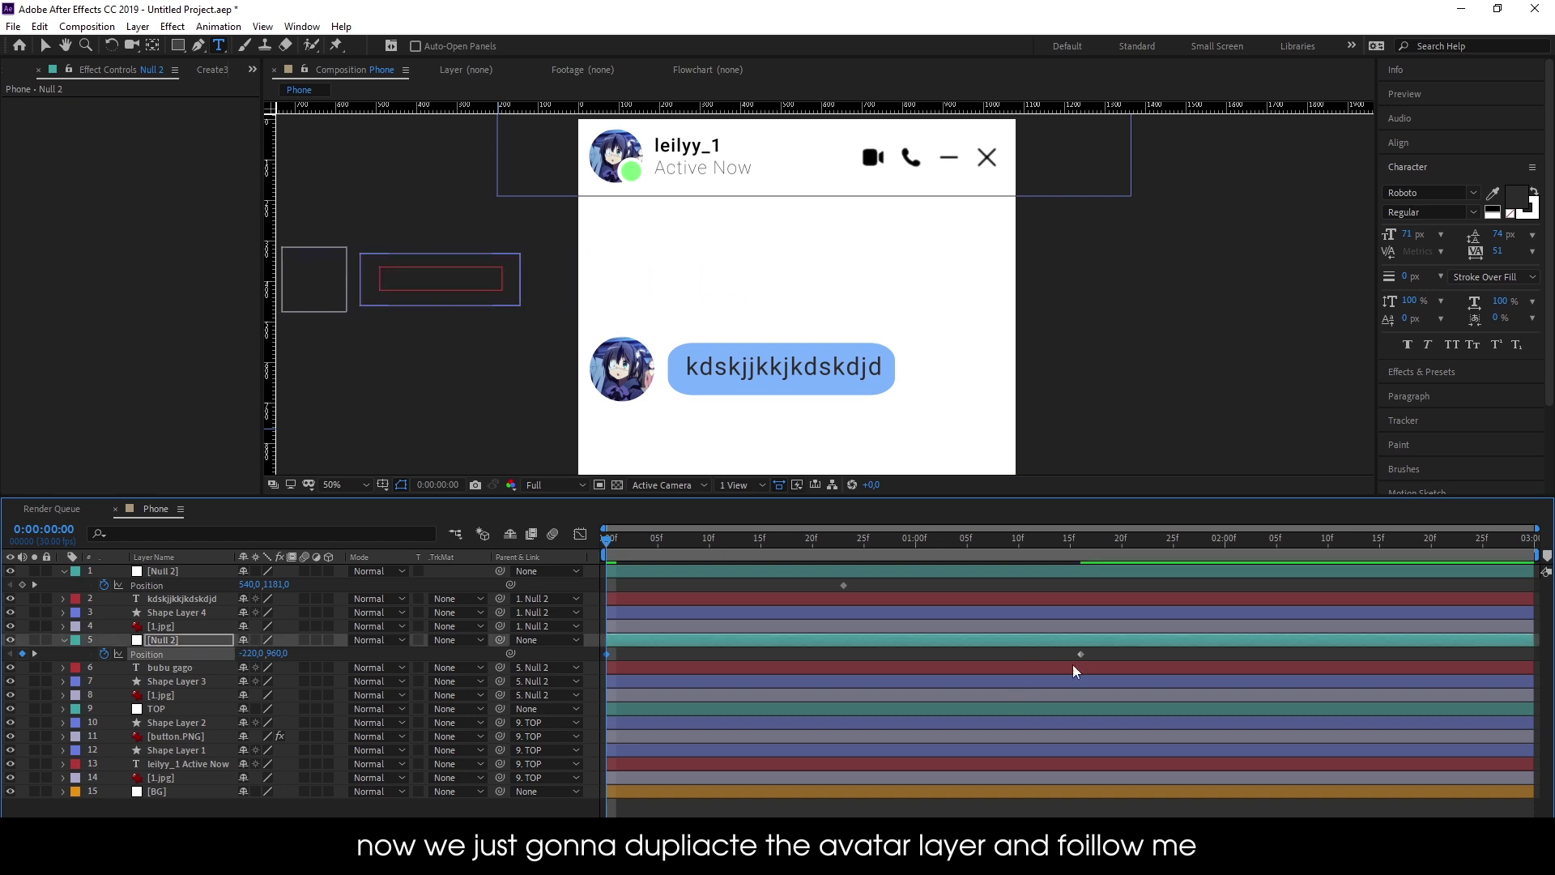
pyautogui.moveTo(1080, 654); pyautogui.dragTo(812, 653)
pyautogui.moveTo(844, 584); pyautogui.dragTo(1009, 583)
pyautogui.moveTo(812, 653); pyautogui.dragTo(905, 653)
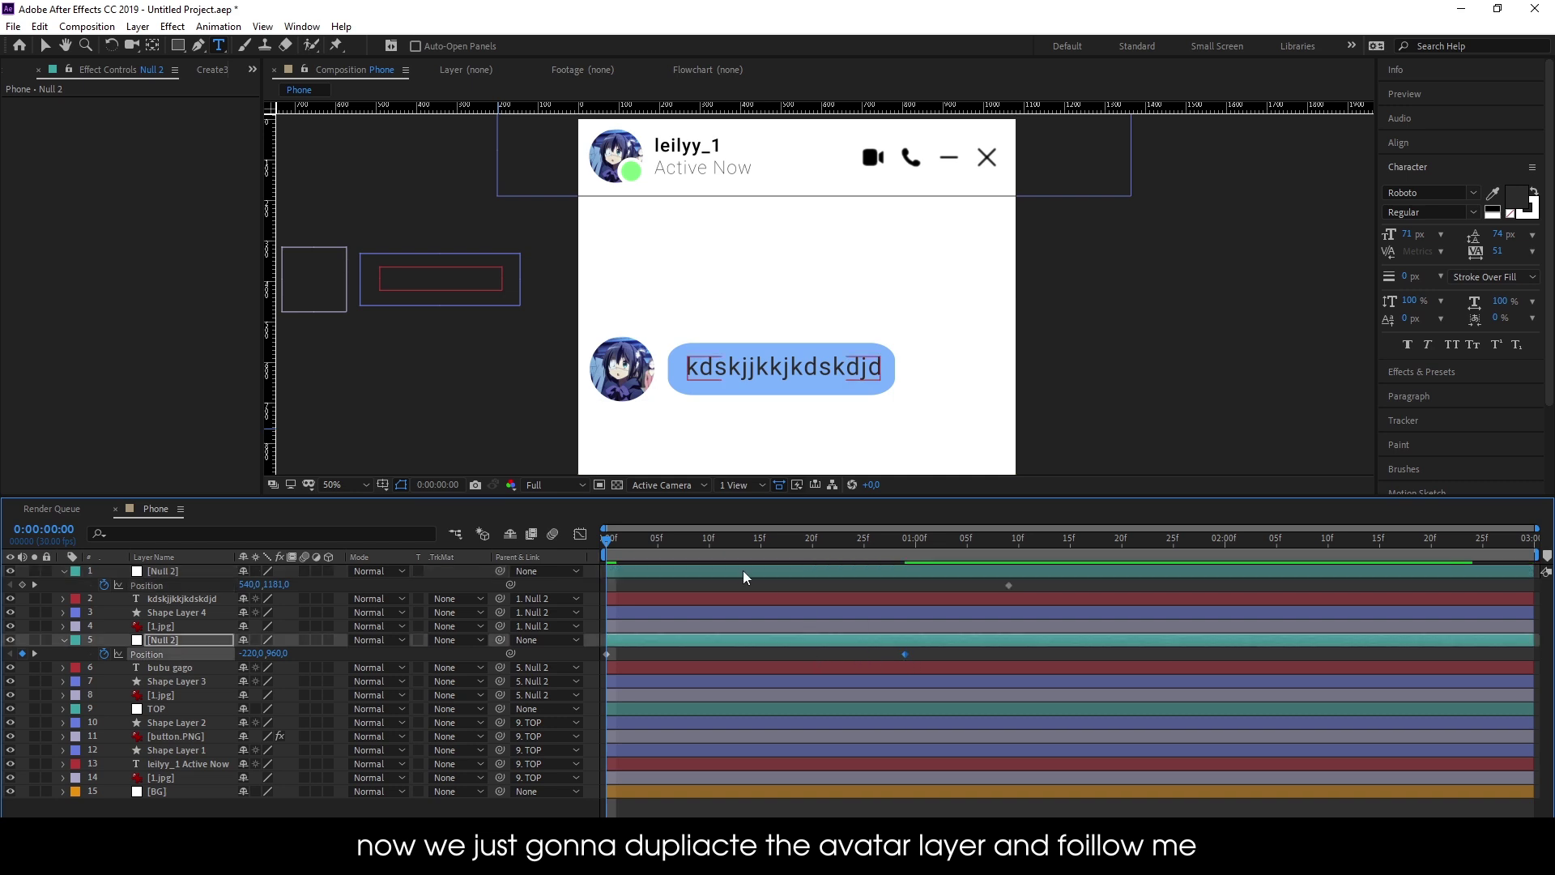
pyautogui.press('space')
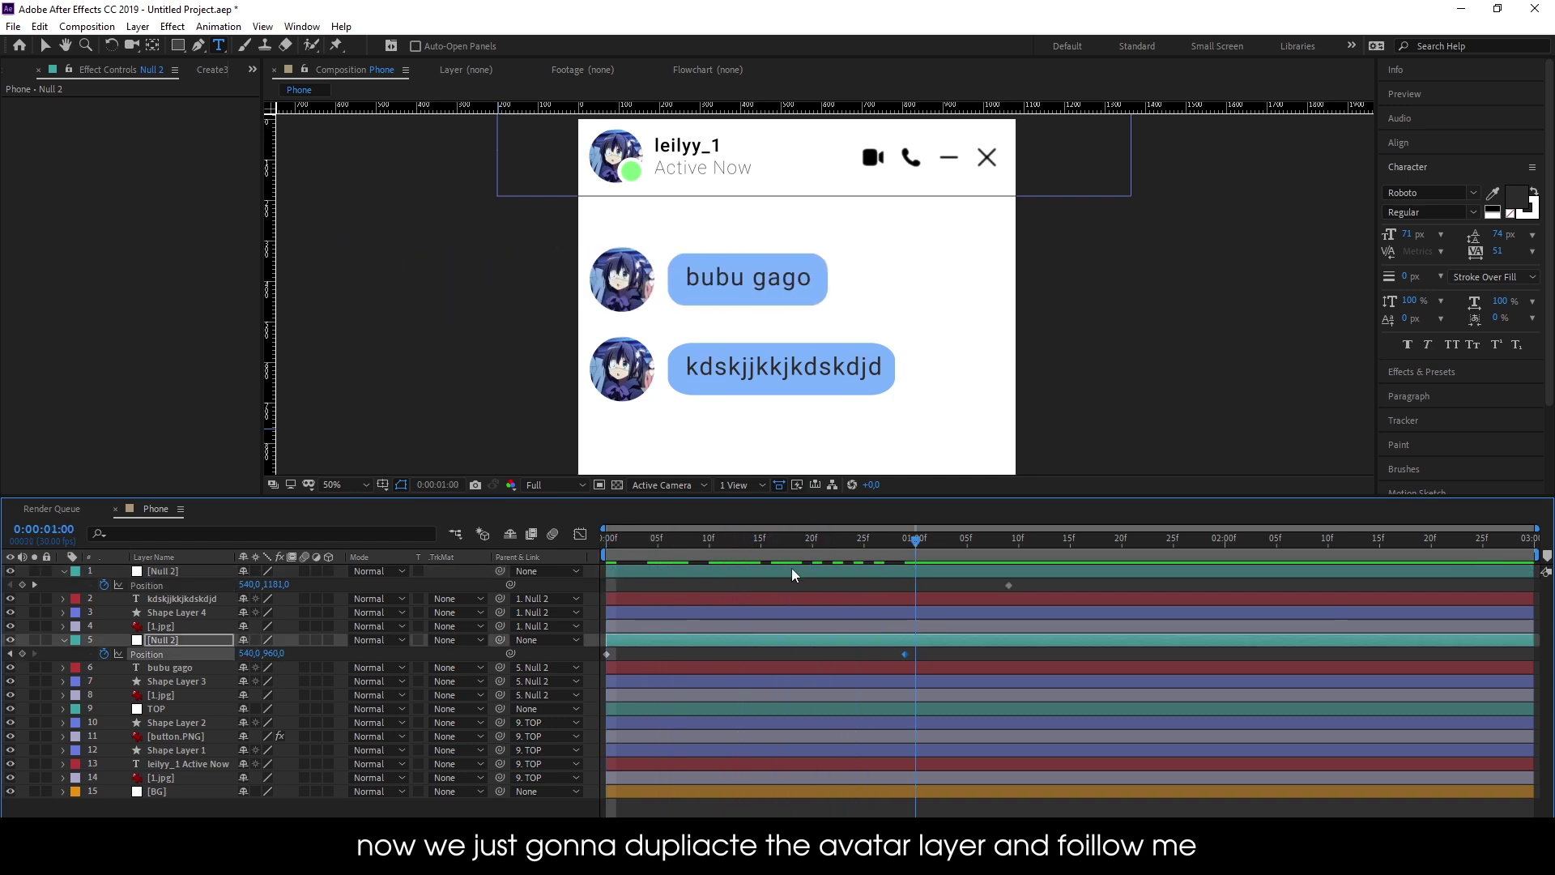
# Enable motion blur on all layers and Easy Ease the bubu gago row with a quick-start speed curve
pyautogui.click(554, 533)
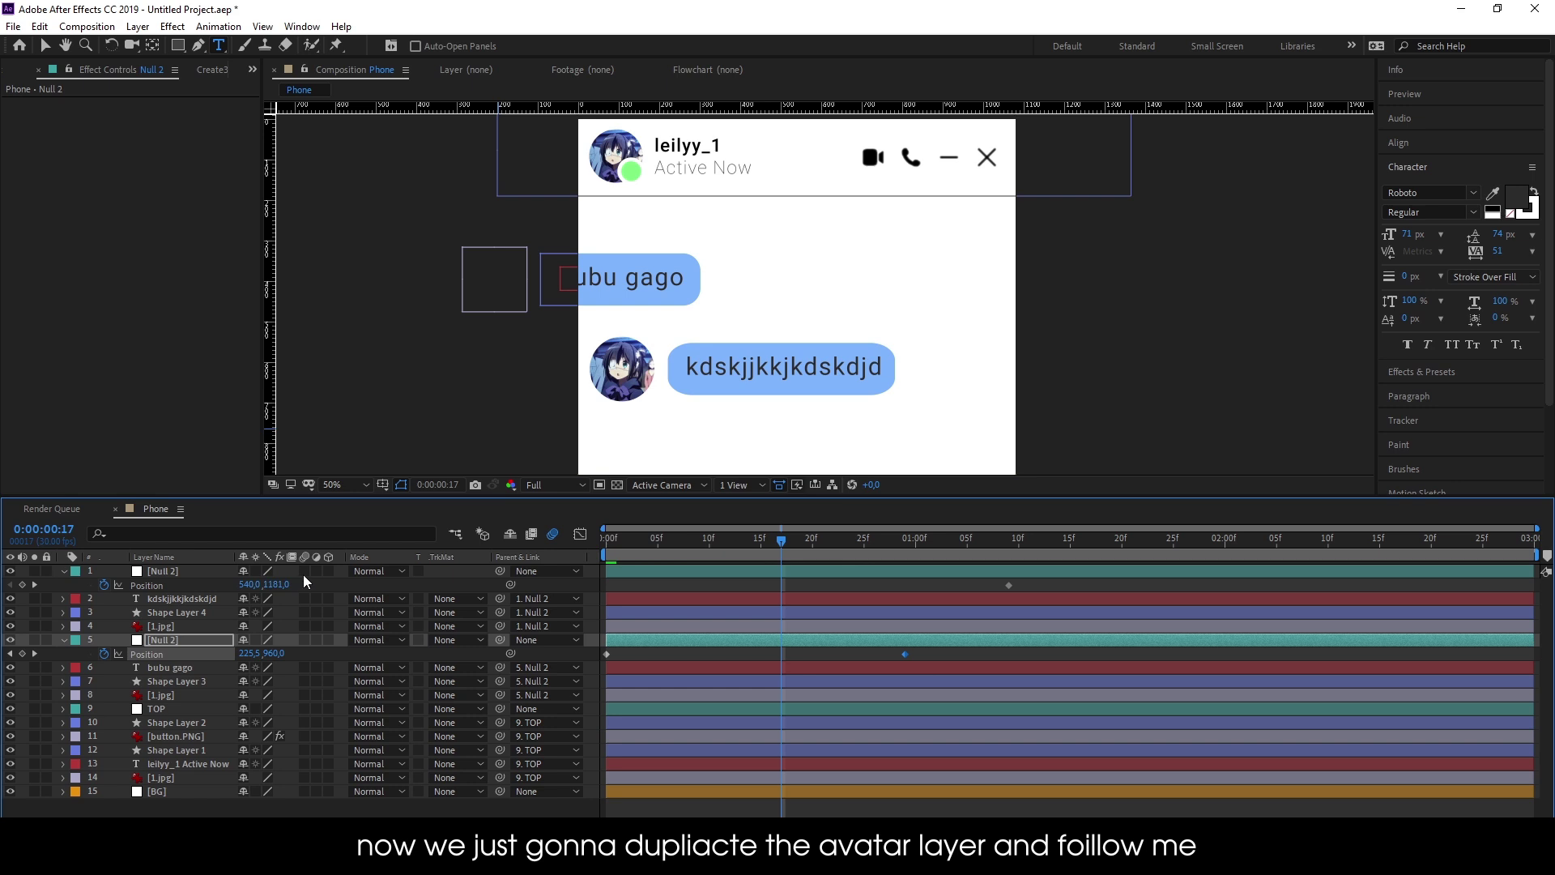
pyautogui.moveTo(304, 571); pyautogui.dragTo(304, 791)
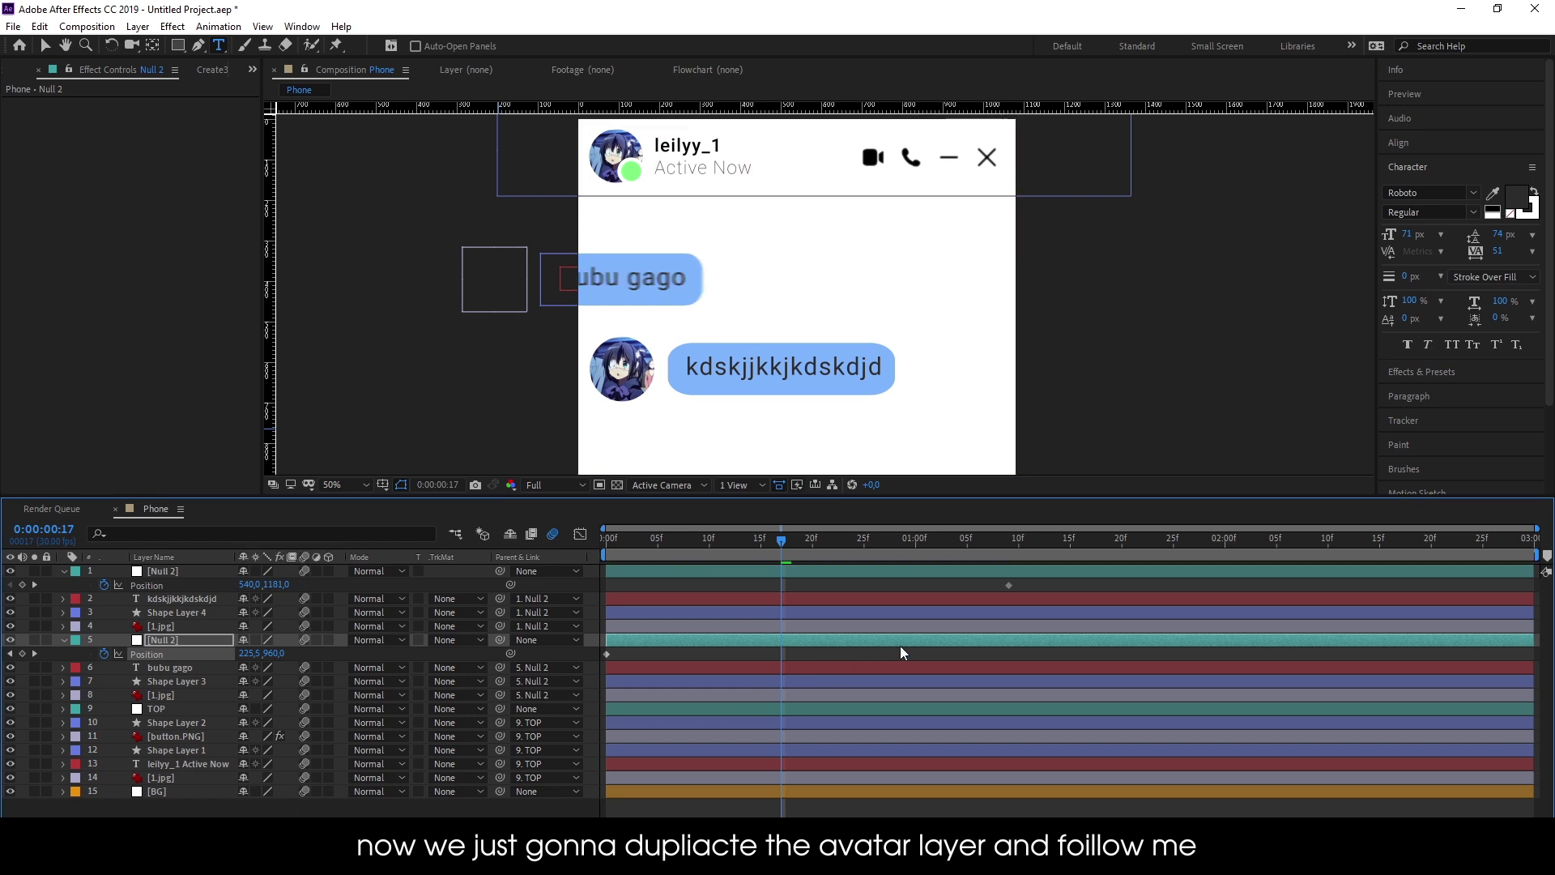
pyautogui.moveTo(915, 646); pyautogui.dragTo(601, 663)
pyautogui.press('F9')
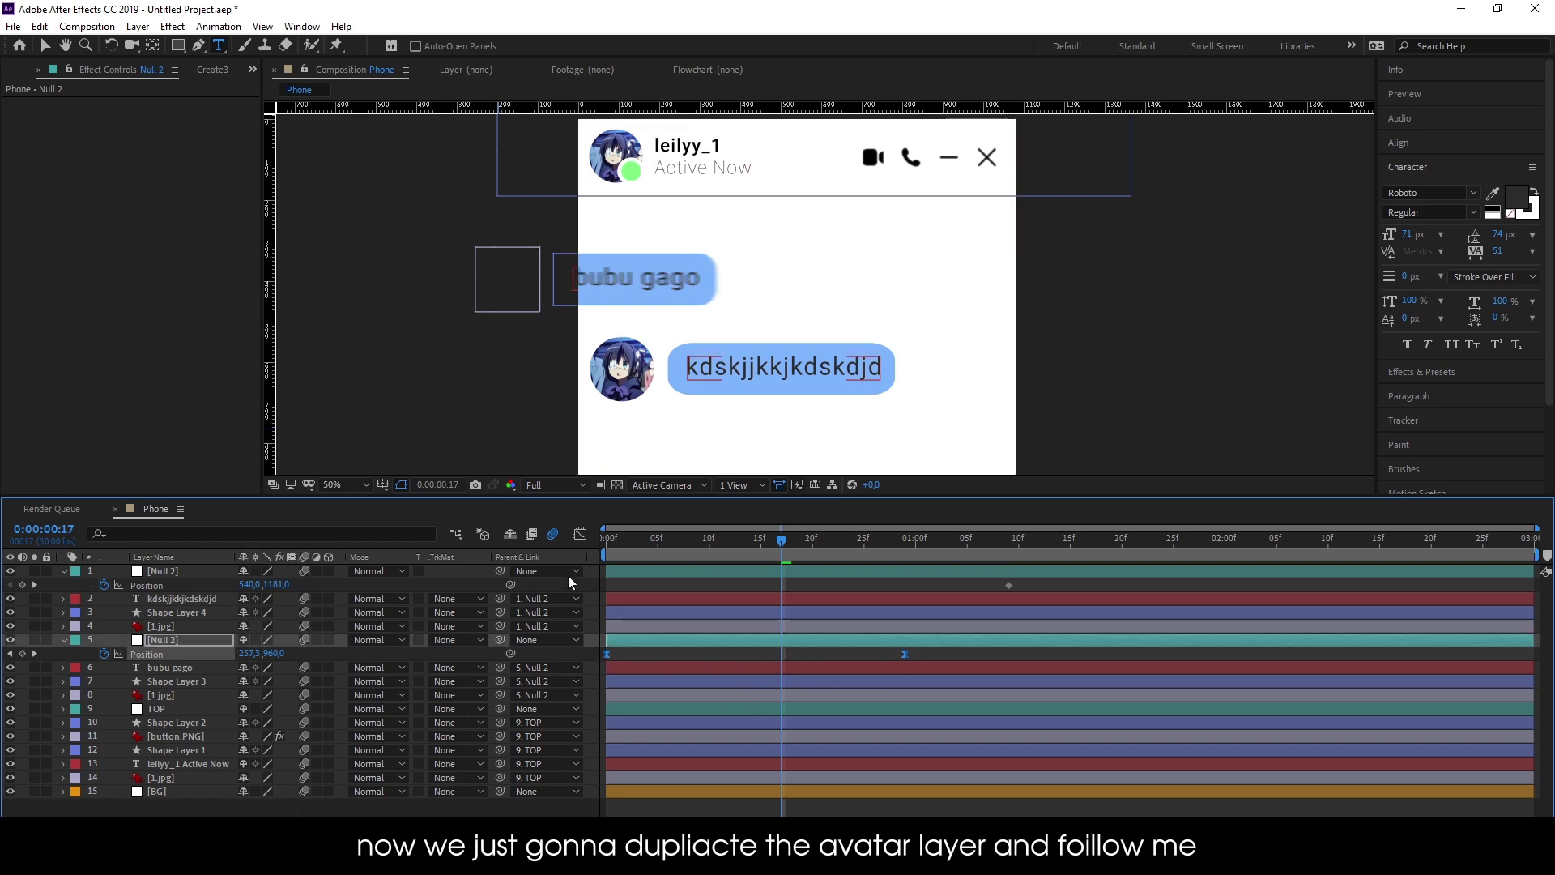
pyautogui.click(580, 533)
pyautogui.moveTo(823, 737)
pyautogui.mouseDown()
pyautogui.moveTo(935, 796)
pyautogui.moveTo(755, 787)
pyautogui.mouseUp()
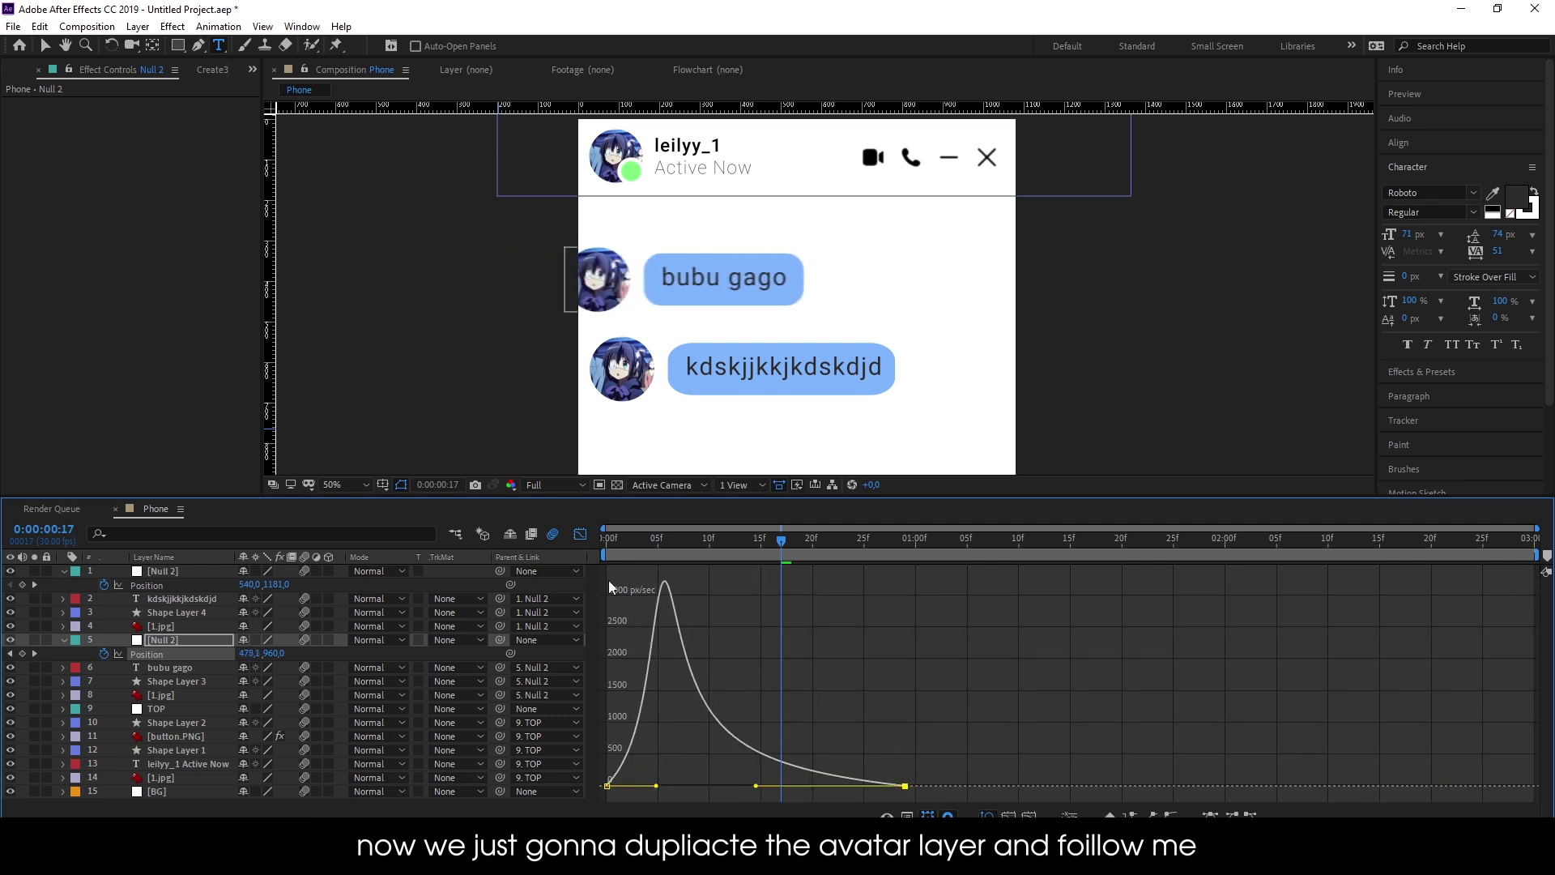
pyautogui.click(580, 534)
pyautogui.press('Home')
pyautogui.press('space')
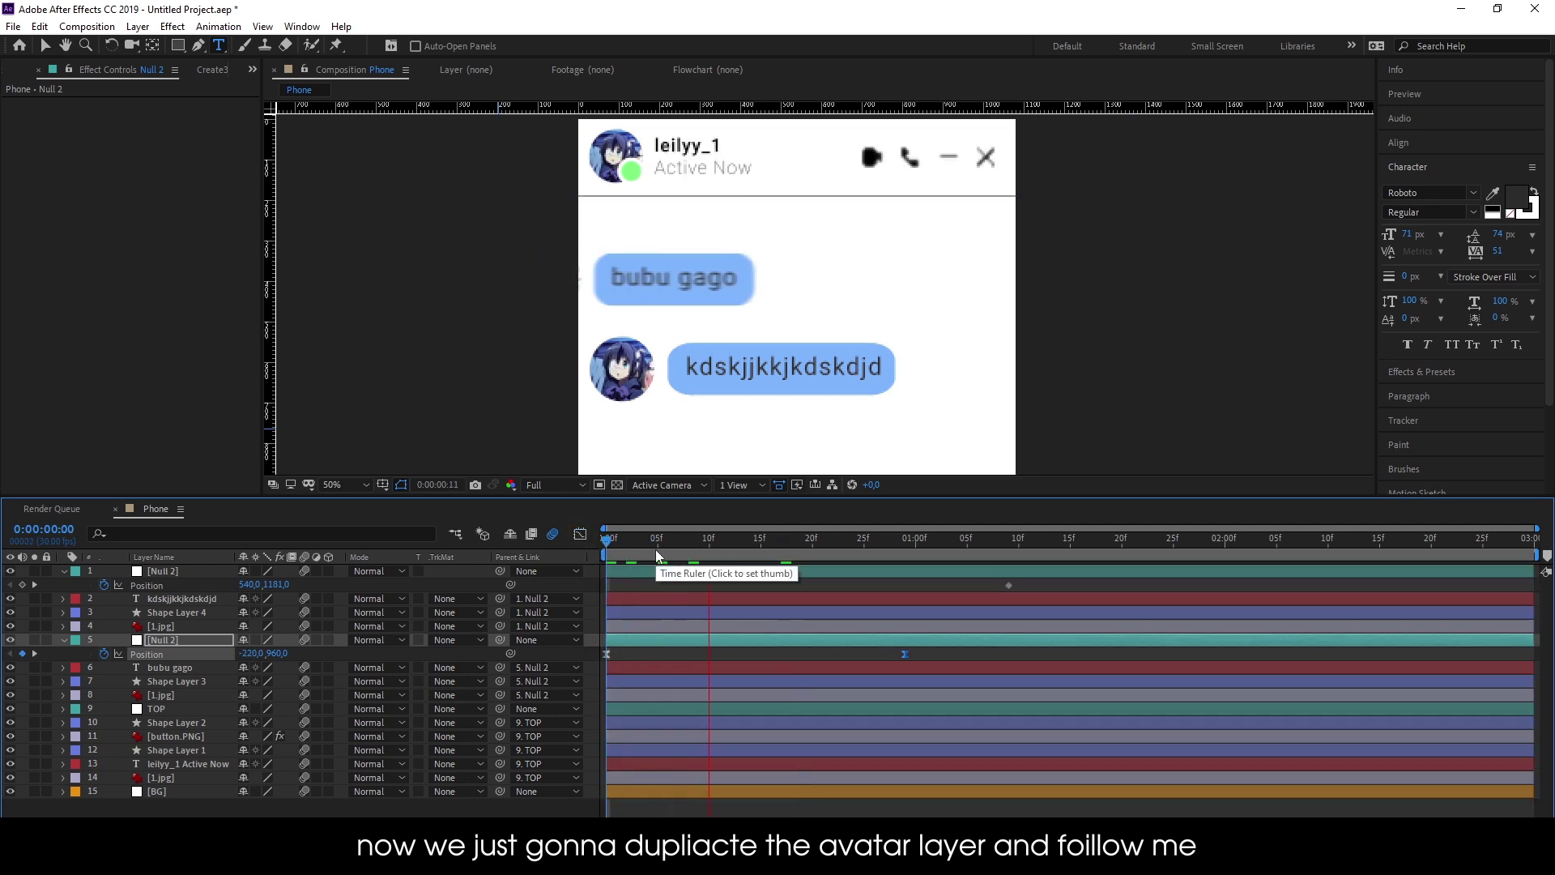
# Add a second-row Position keyframe near frame 12, shift it later, and Easy Ease both keyframes
pyautogui.moveTo(655, 549); pyautogui.dragTo(726, 556)
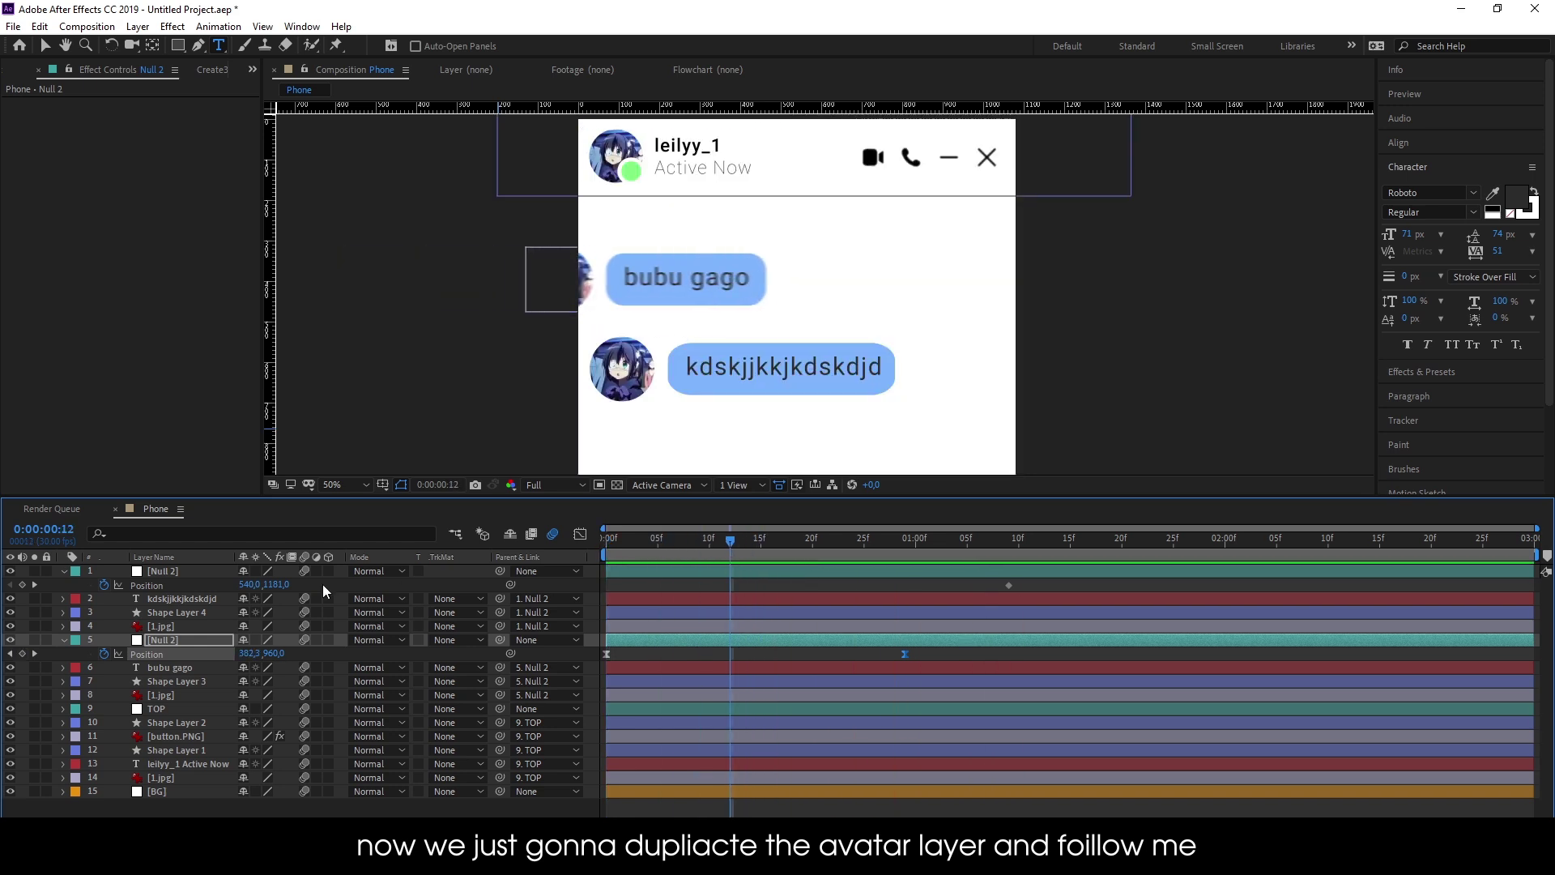
pyautogui.click(22, 584)
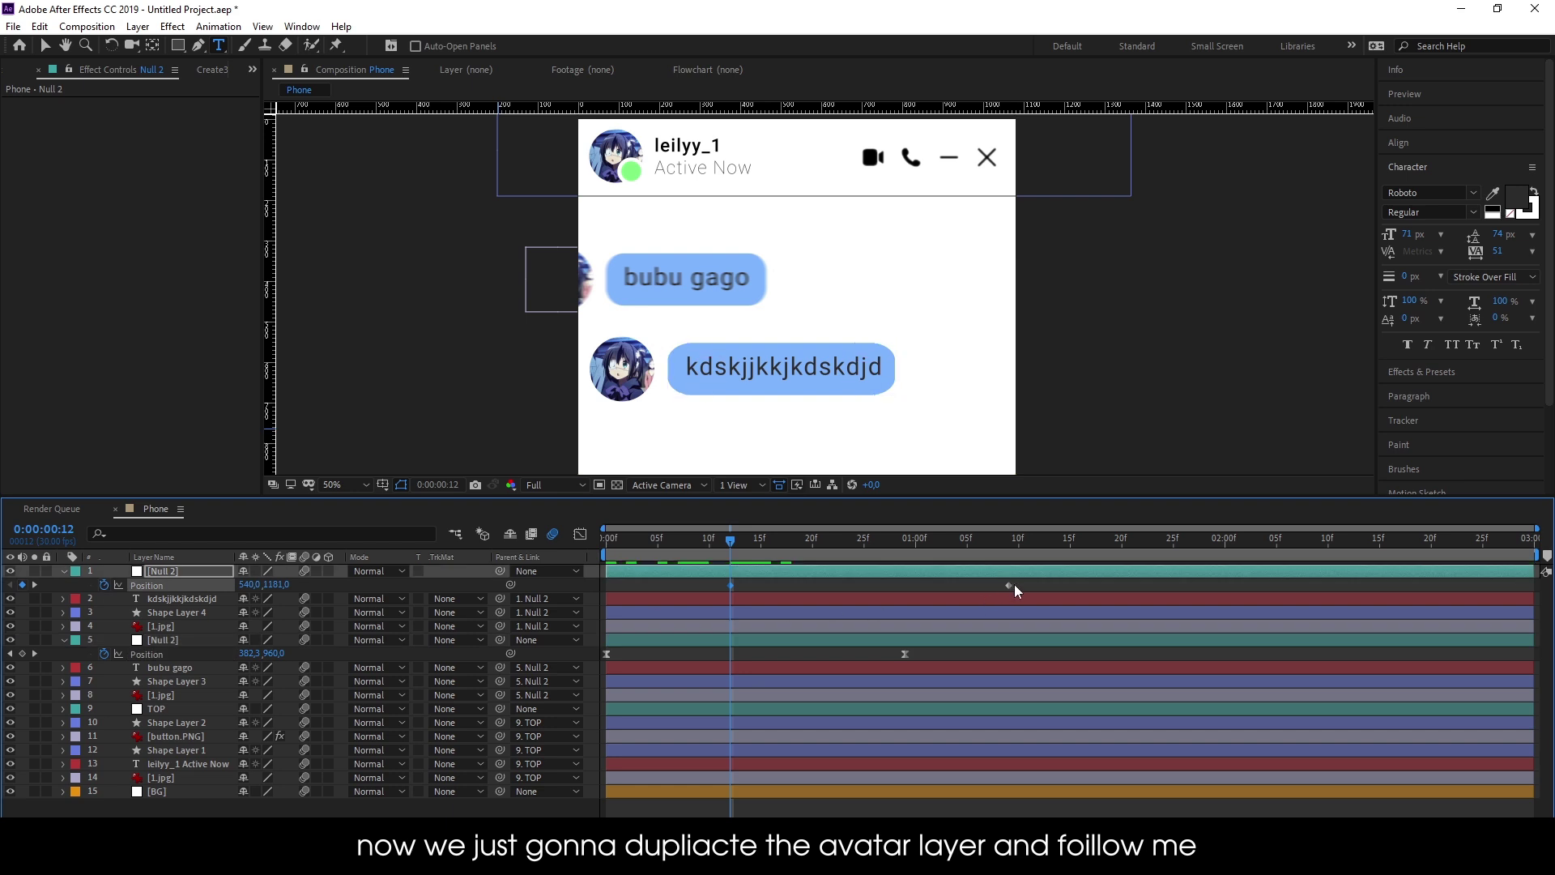
pyautogui.moveTo(731, 584); pyautogui.dragTo(803, 585)
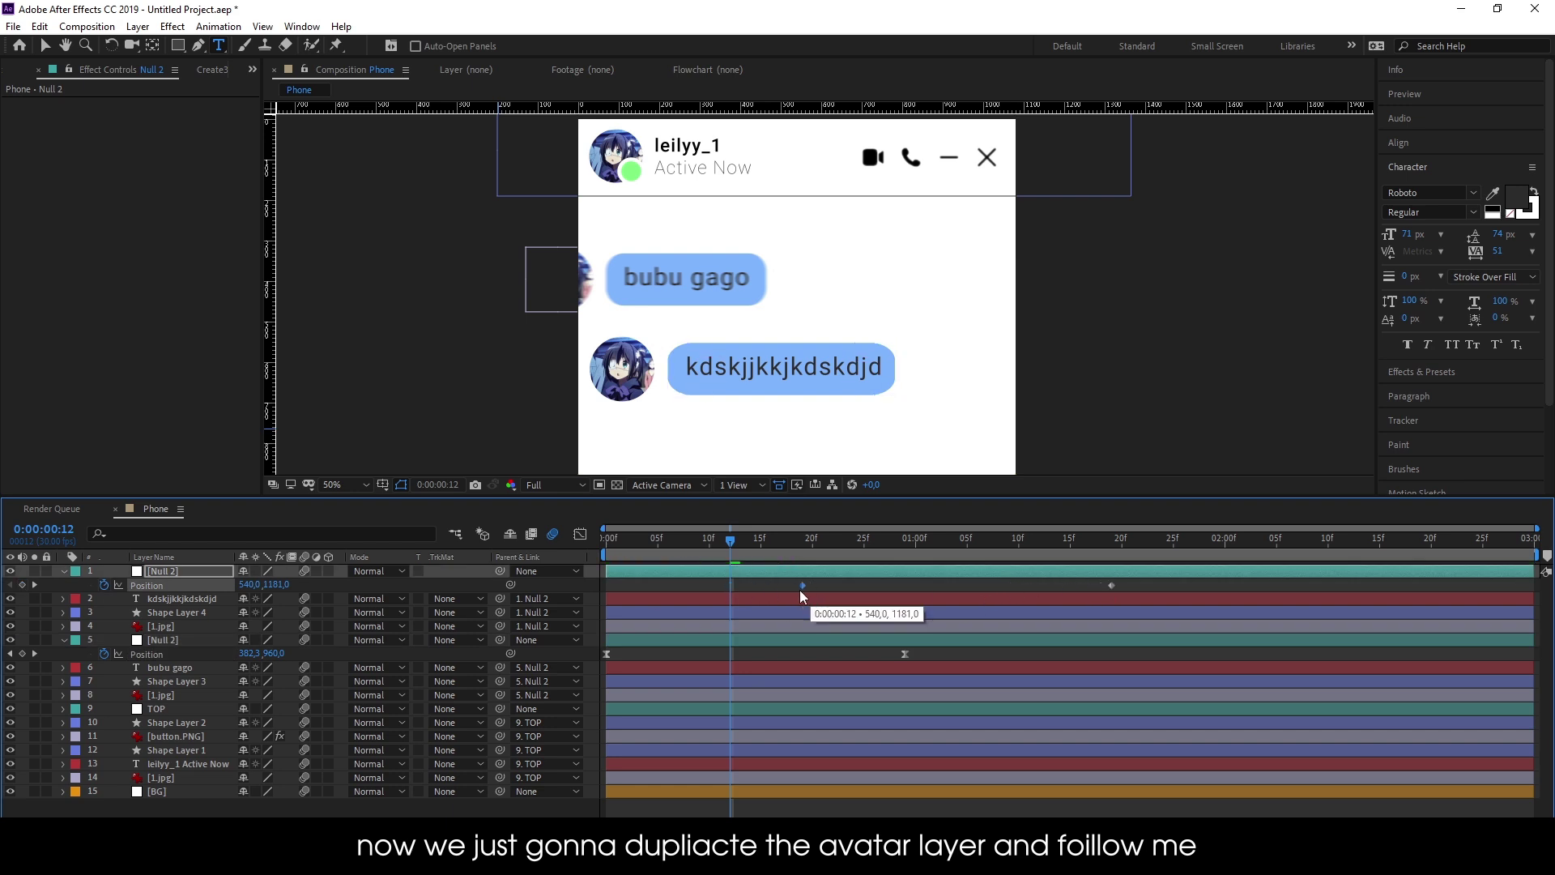
pyautogui.moveTo(1117, 591); pyautogui.dragTo(766, 586)
pyautogui.press('F9')
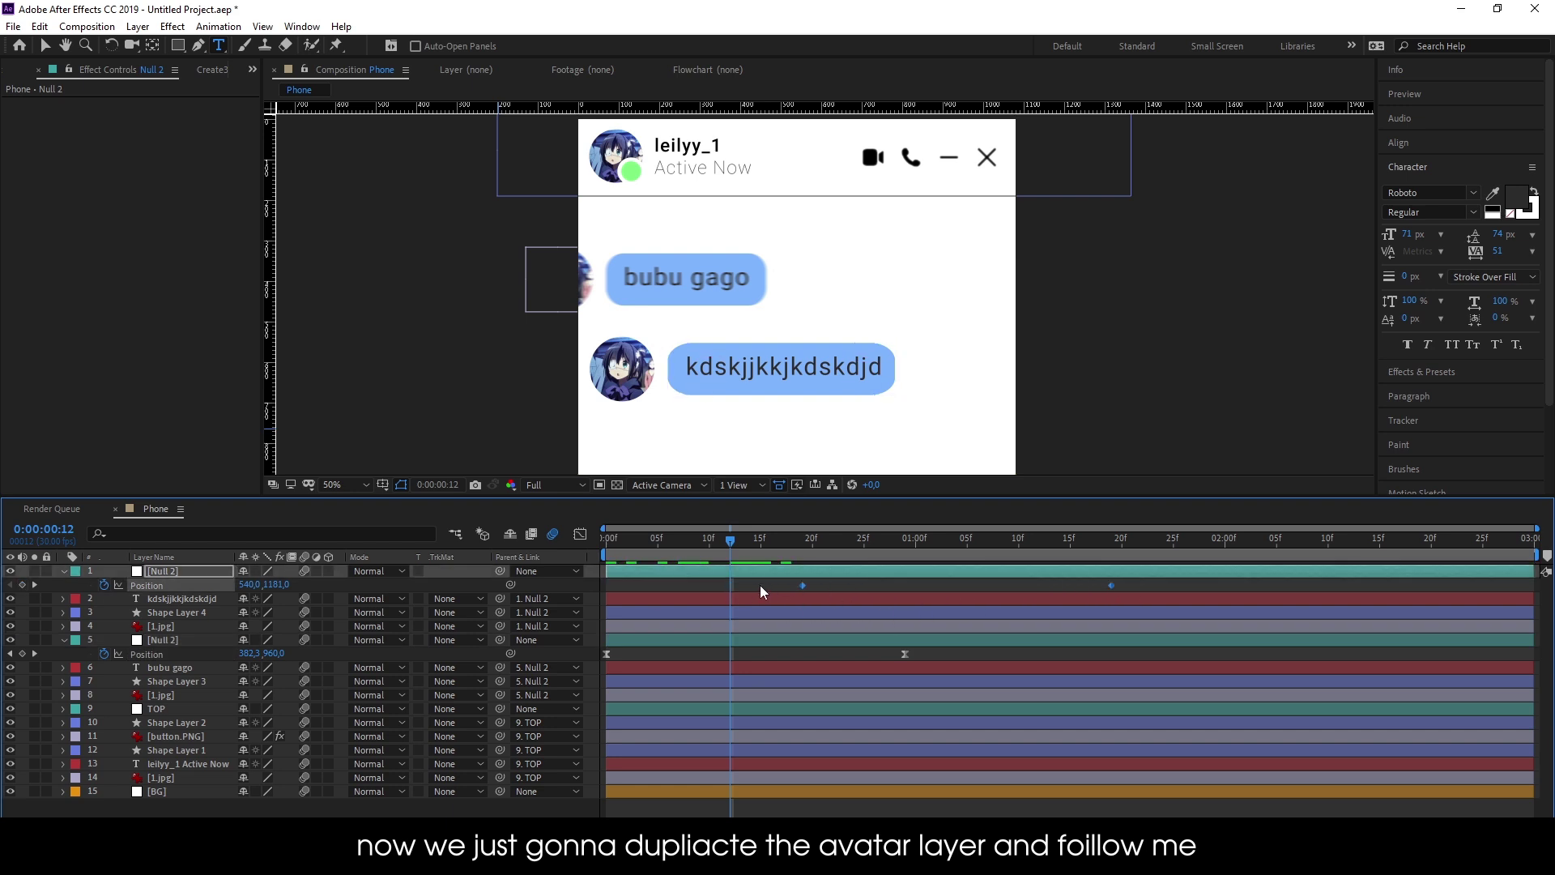
# Push the second row off the phone leftwards at 0:19 and shape its speed curve to start fast
pyautogui.click(578, 534)
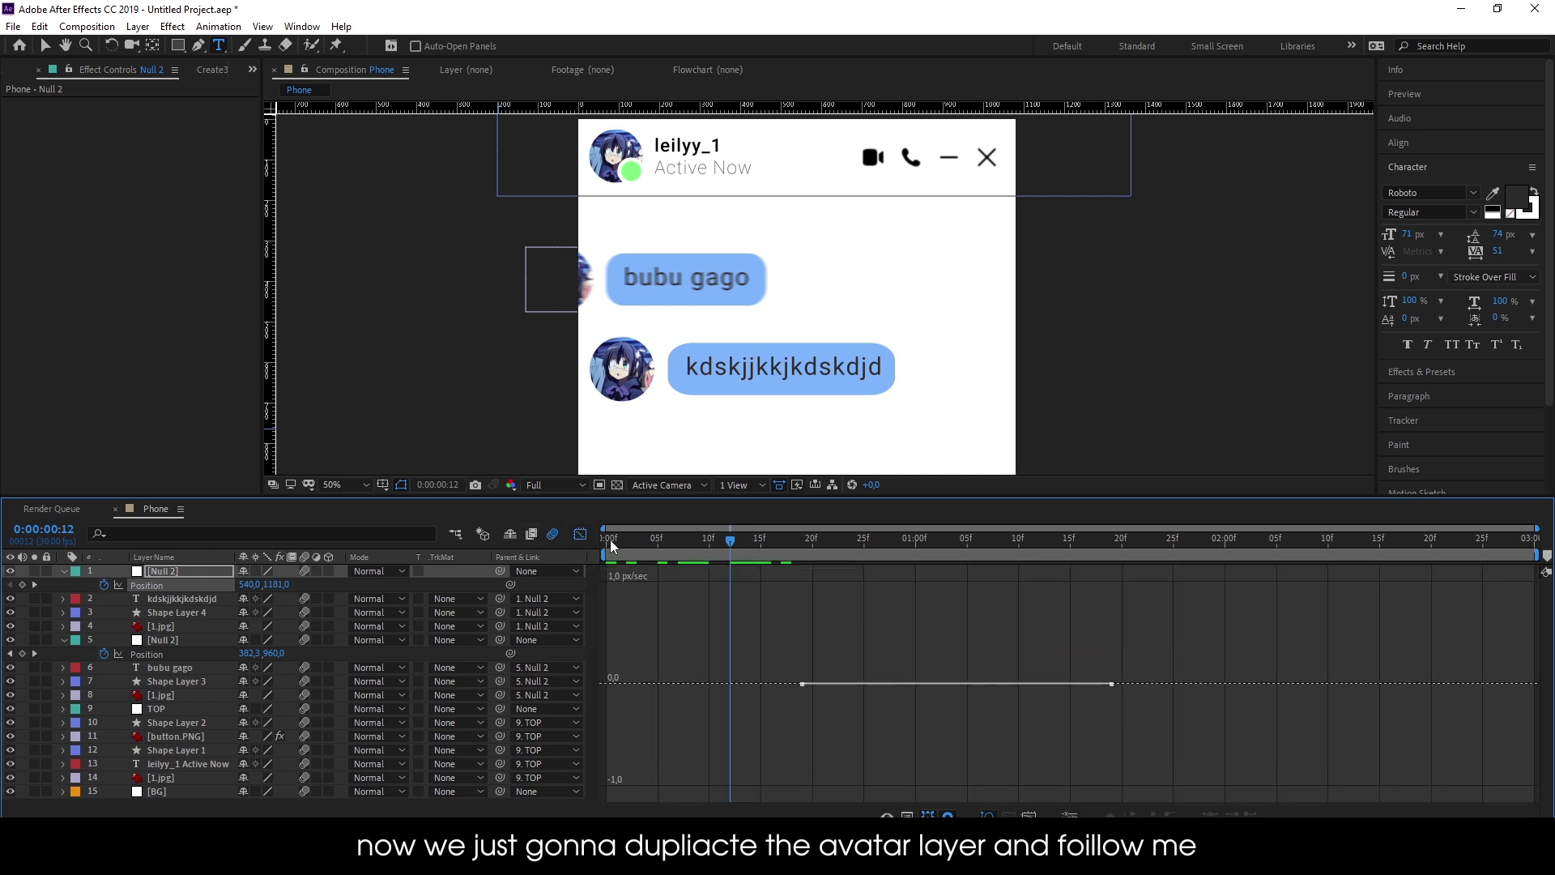
pyautogui.hotkey('shift', 'F3')
pyautogui.moveTo(741, 542); pyautogui.dragTo(802, 542)
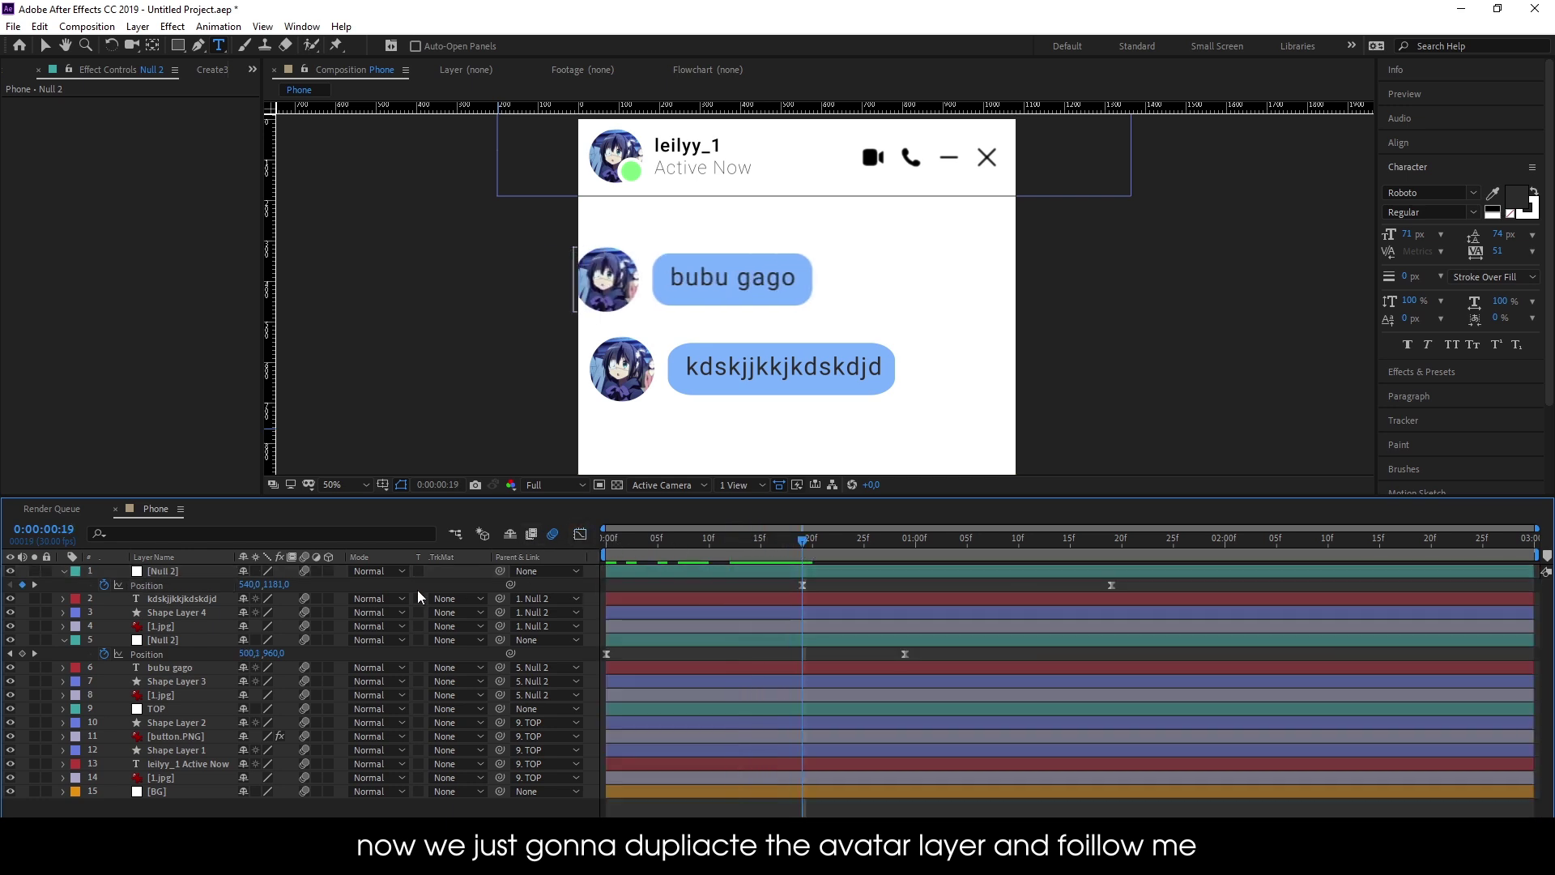
pyautogui.moveTo(251, 584); pyautogui.dragTo(199, 587)
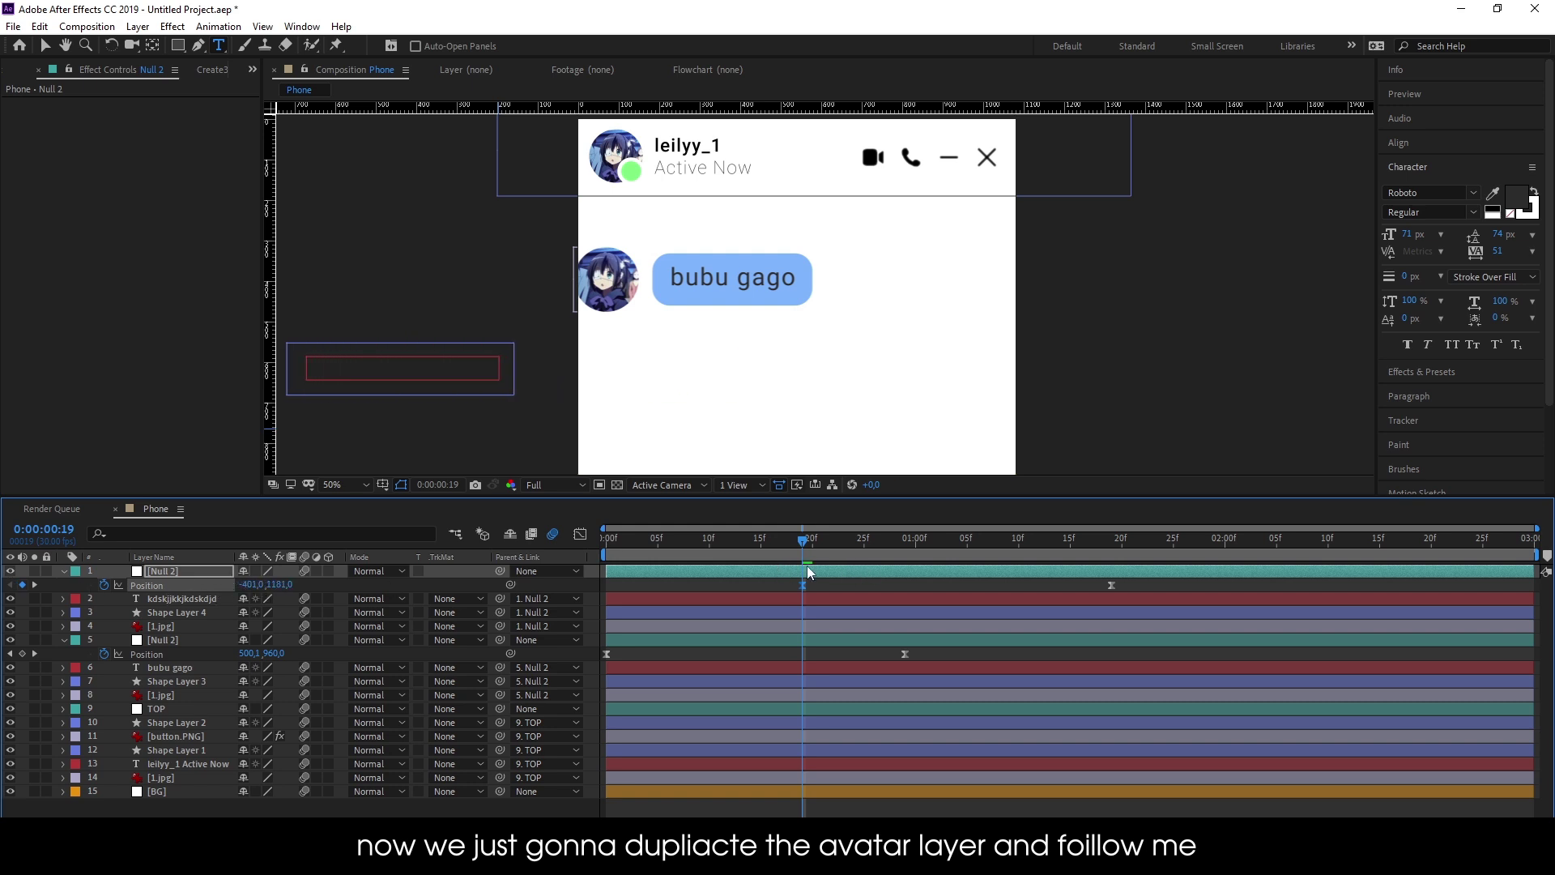
pyautogui.hotkey('shift', 'F3')
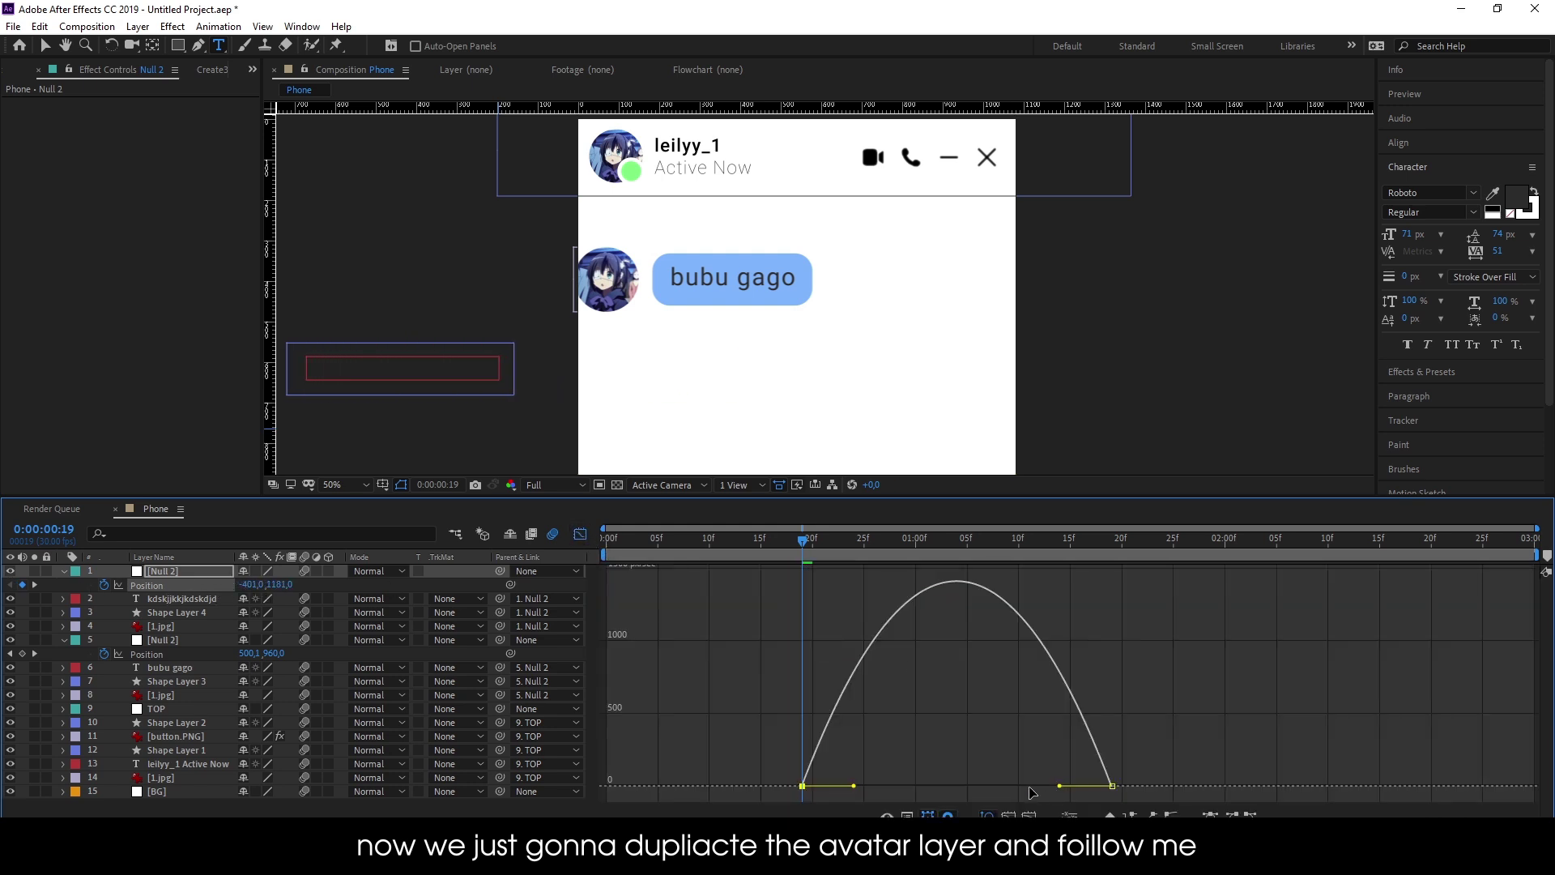
pyautogui.moveTo(1059, 786); pyautogui.dragTo(957, 786)
pyautogui.click(580, 533)
pyautogui.press('space')
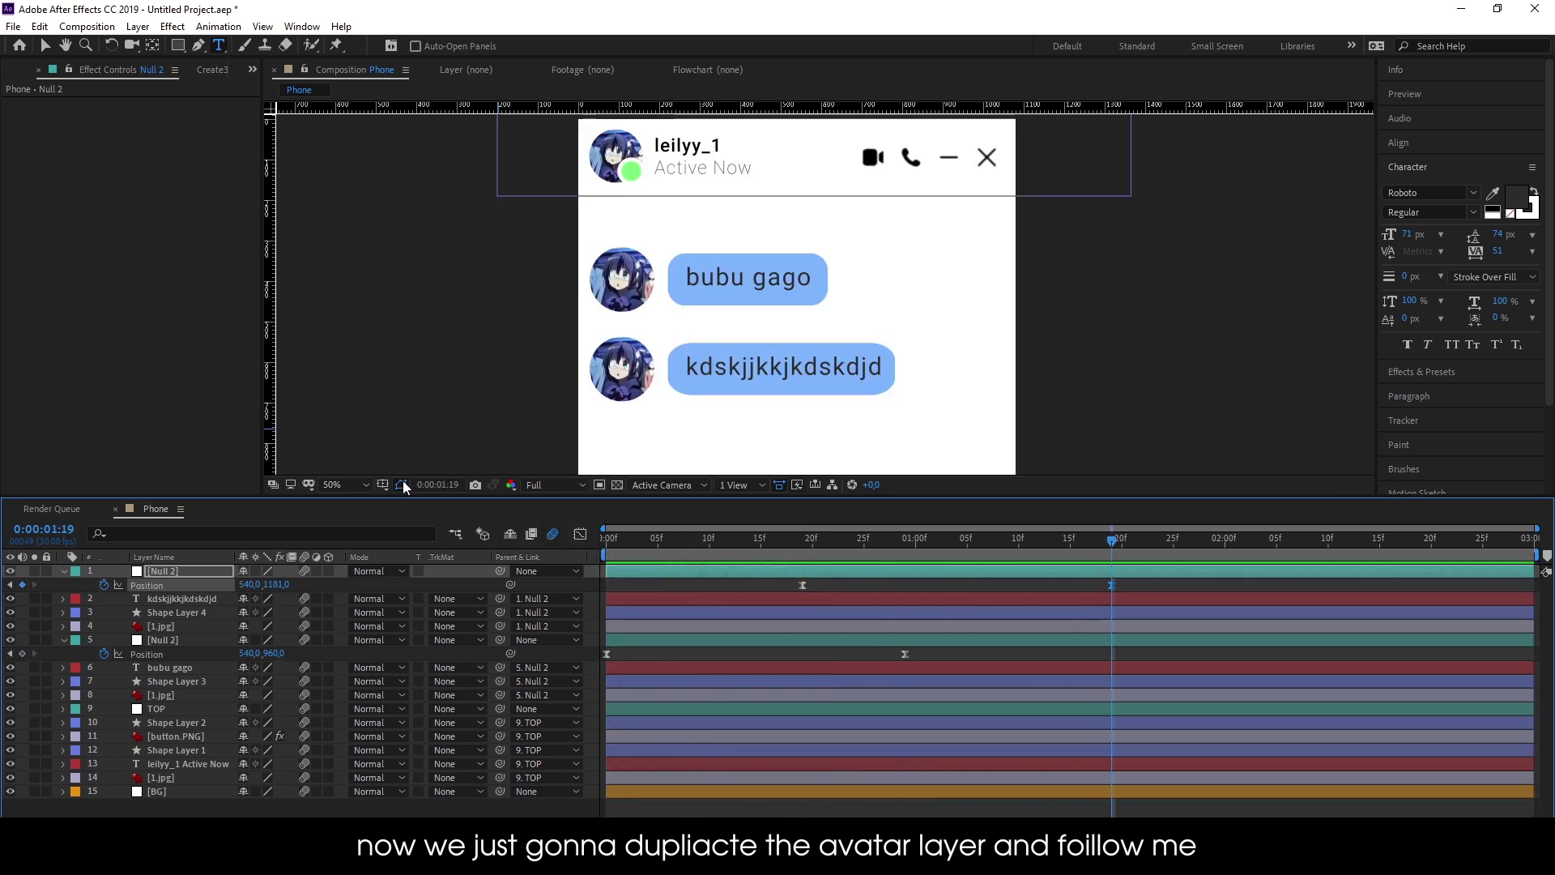
# Add button 2.PNG to the Phone composition at the phone's bottom, soloed and nudged up slightly
pyautogui.click(350, 484)
pyautogui.click(379, 520)
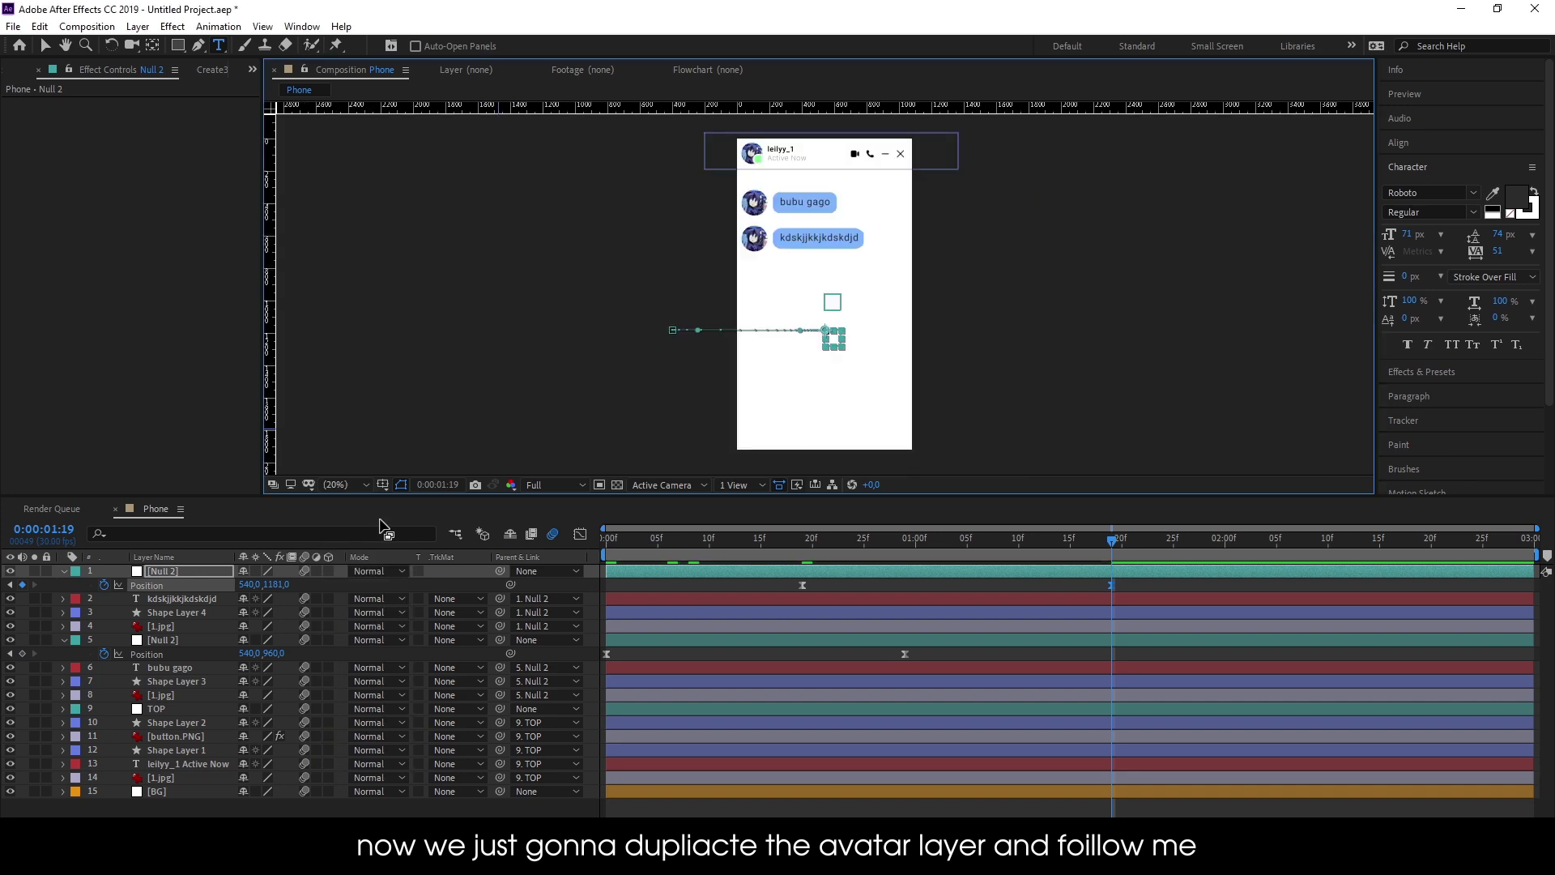
pyautogui.click(764, 806)
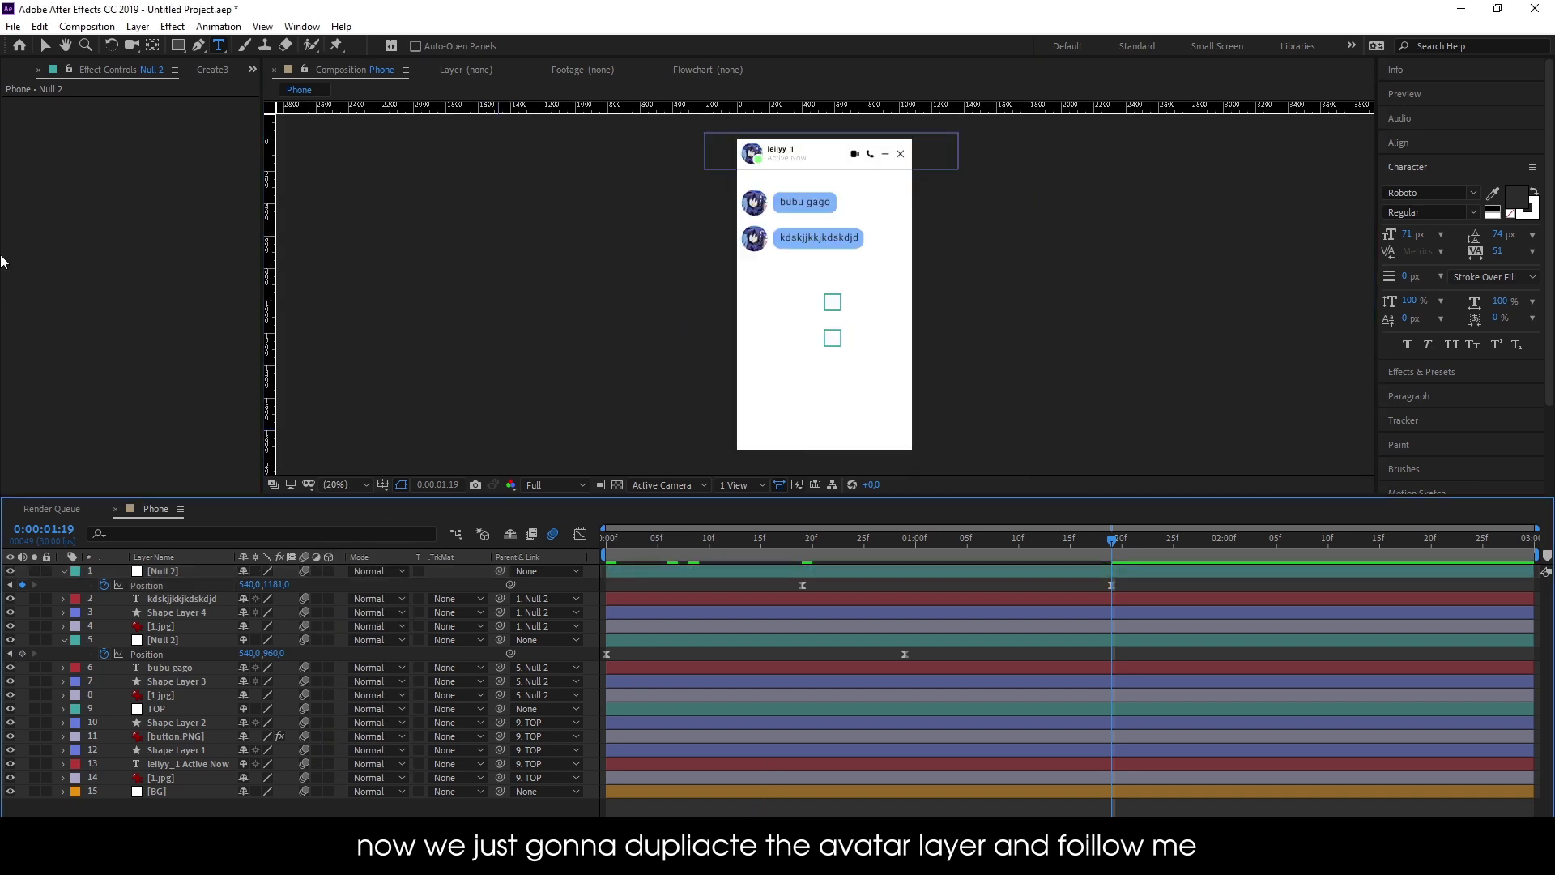
pyautogui.click(17, 72)
pyautogui.click(72, 280)
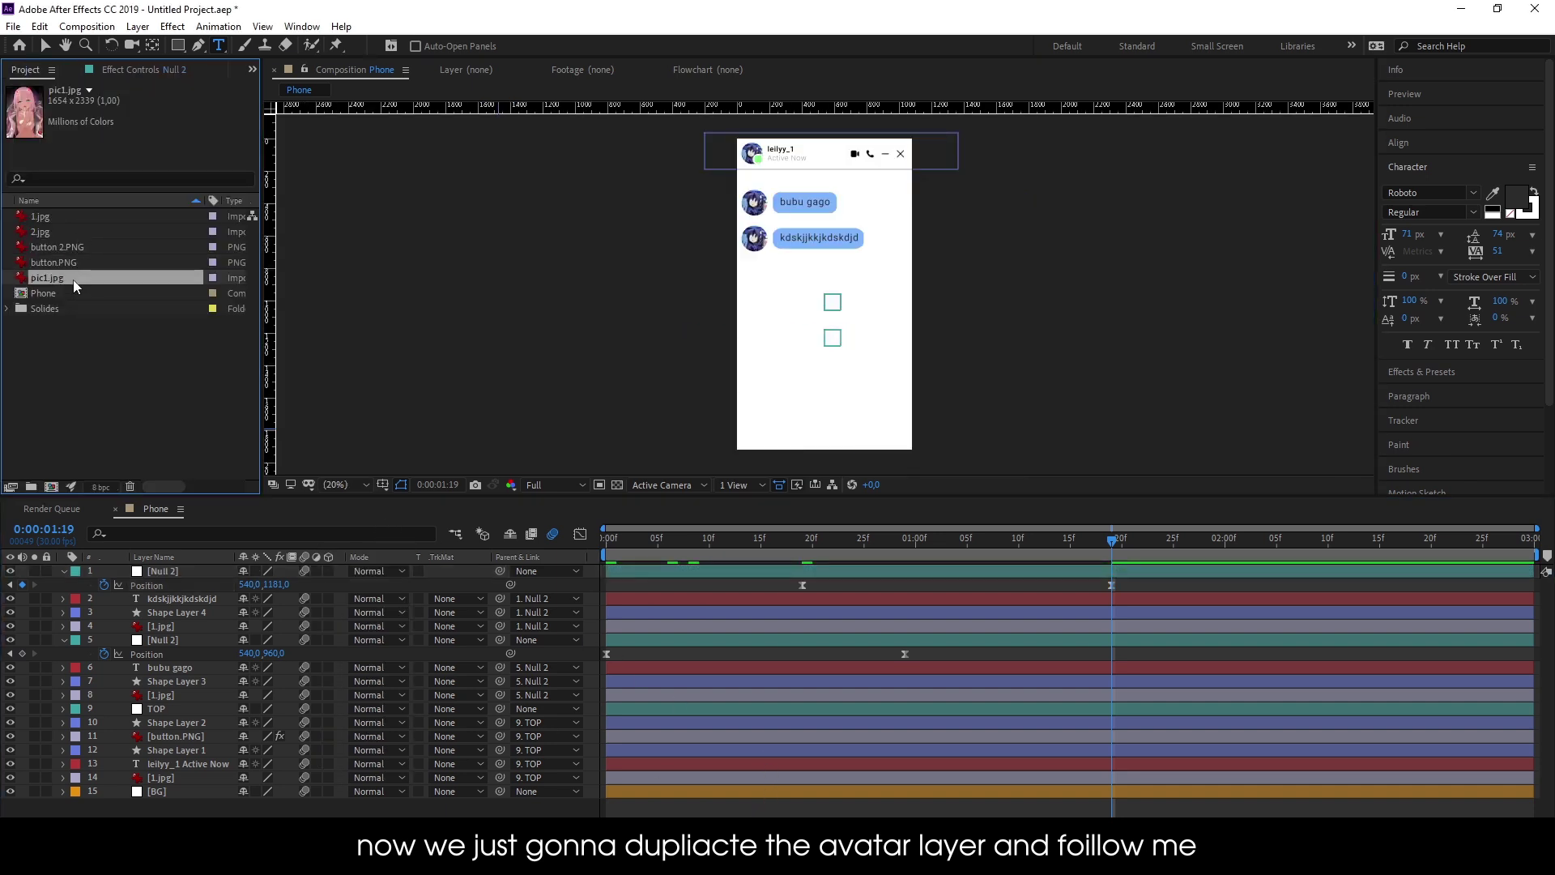
pyautogui.click(76, 246)
pyautogui.moveTo(76, 254); pyautogui.dragTo(824, 438)
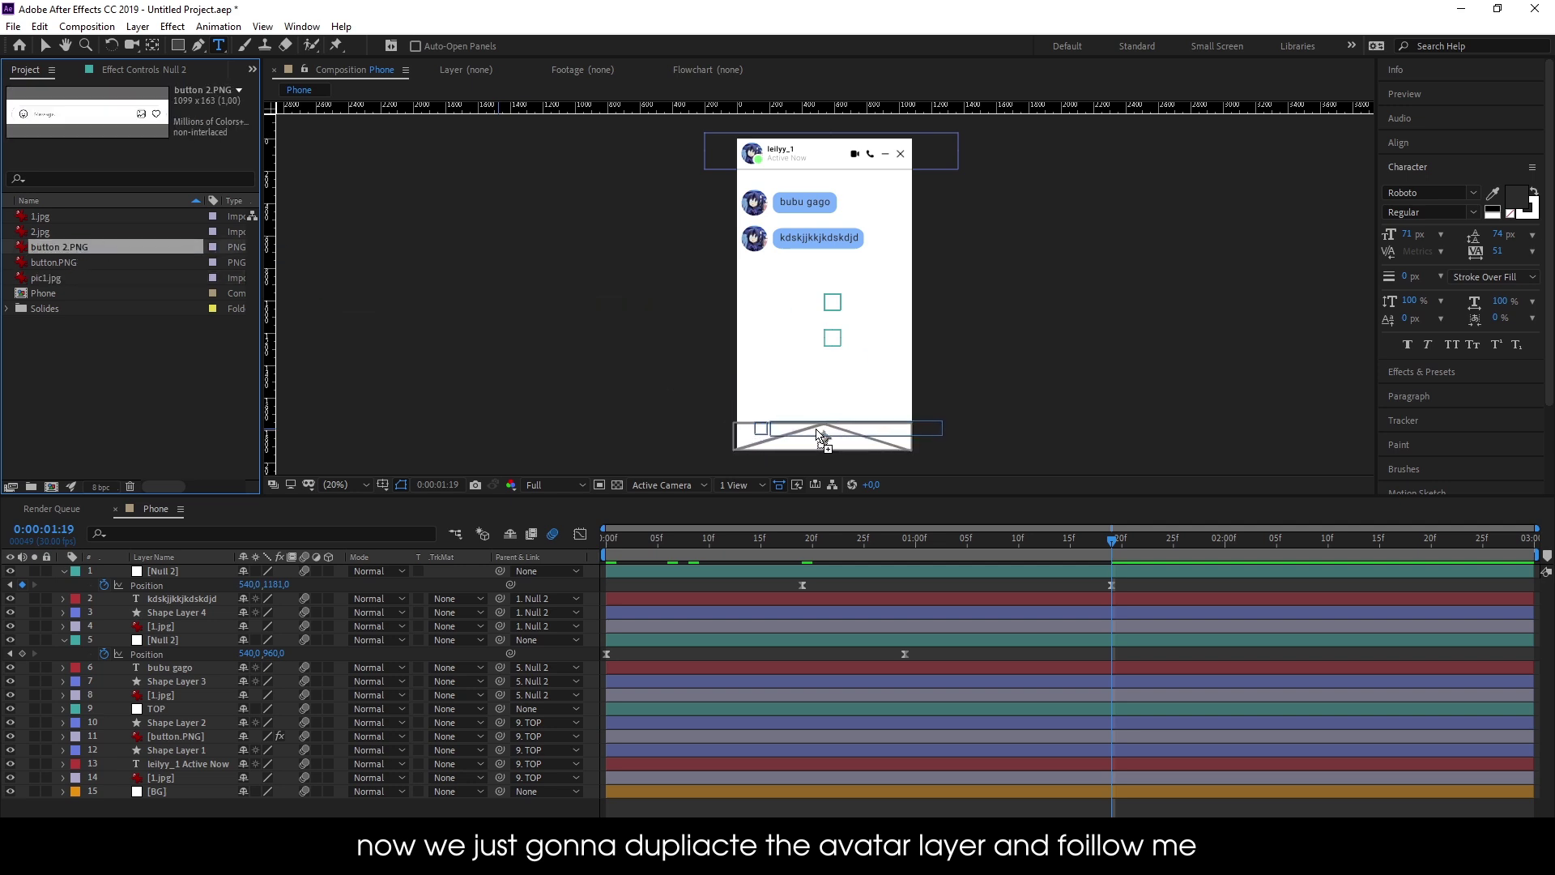
pyautogui.moveTo(825, 438); pyautogui.dragTo(827, 438)
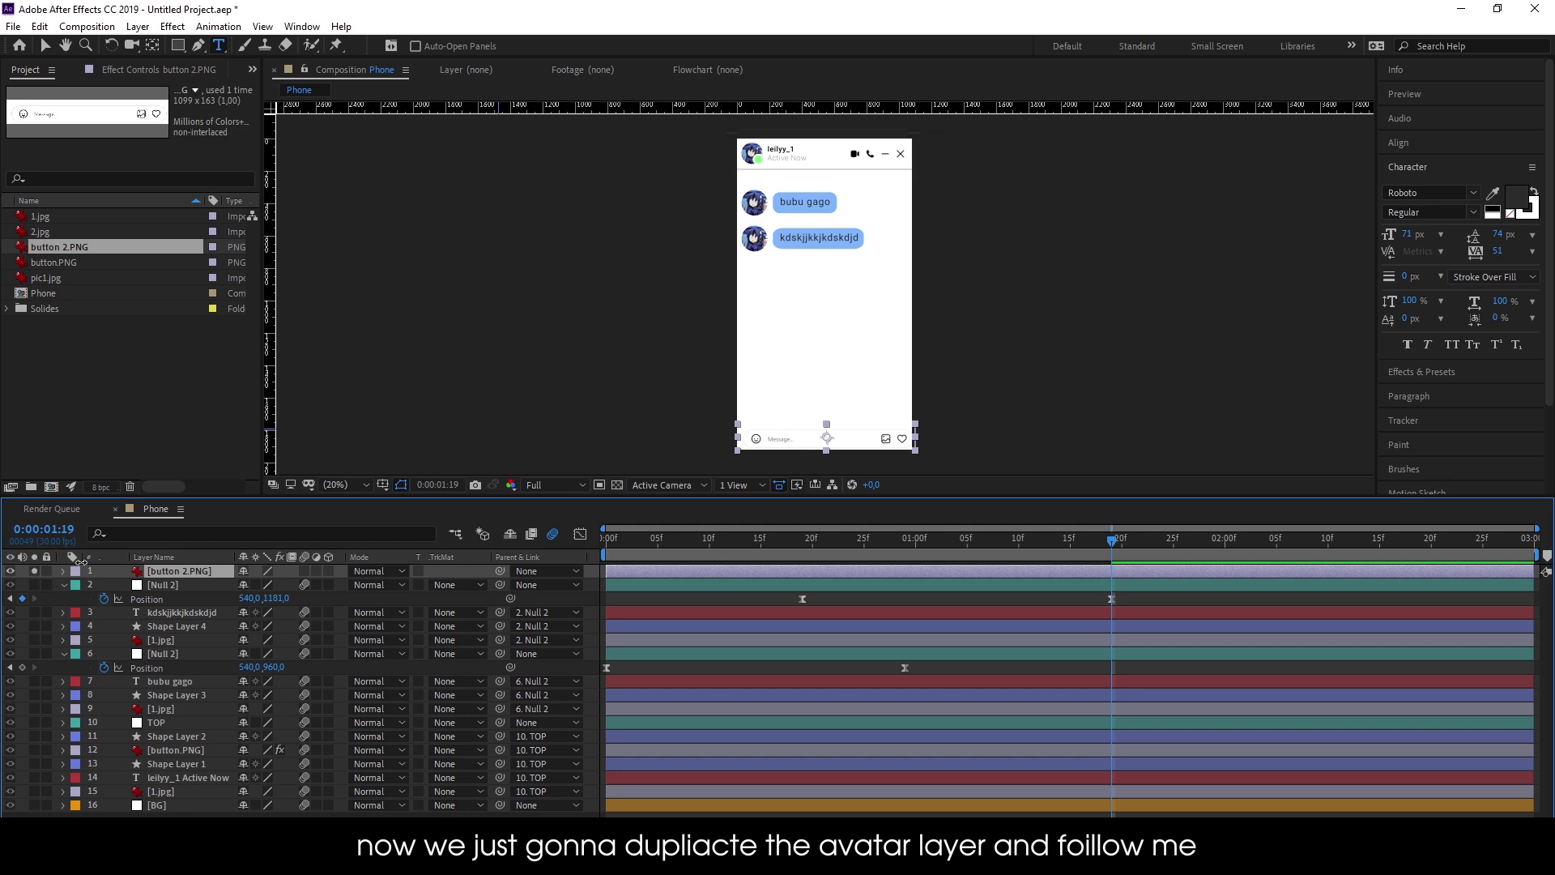
pyautogui.click(34, 571)
pyautogui.press('Up')
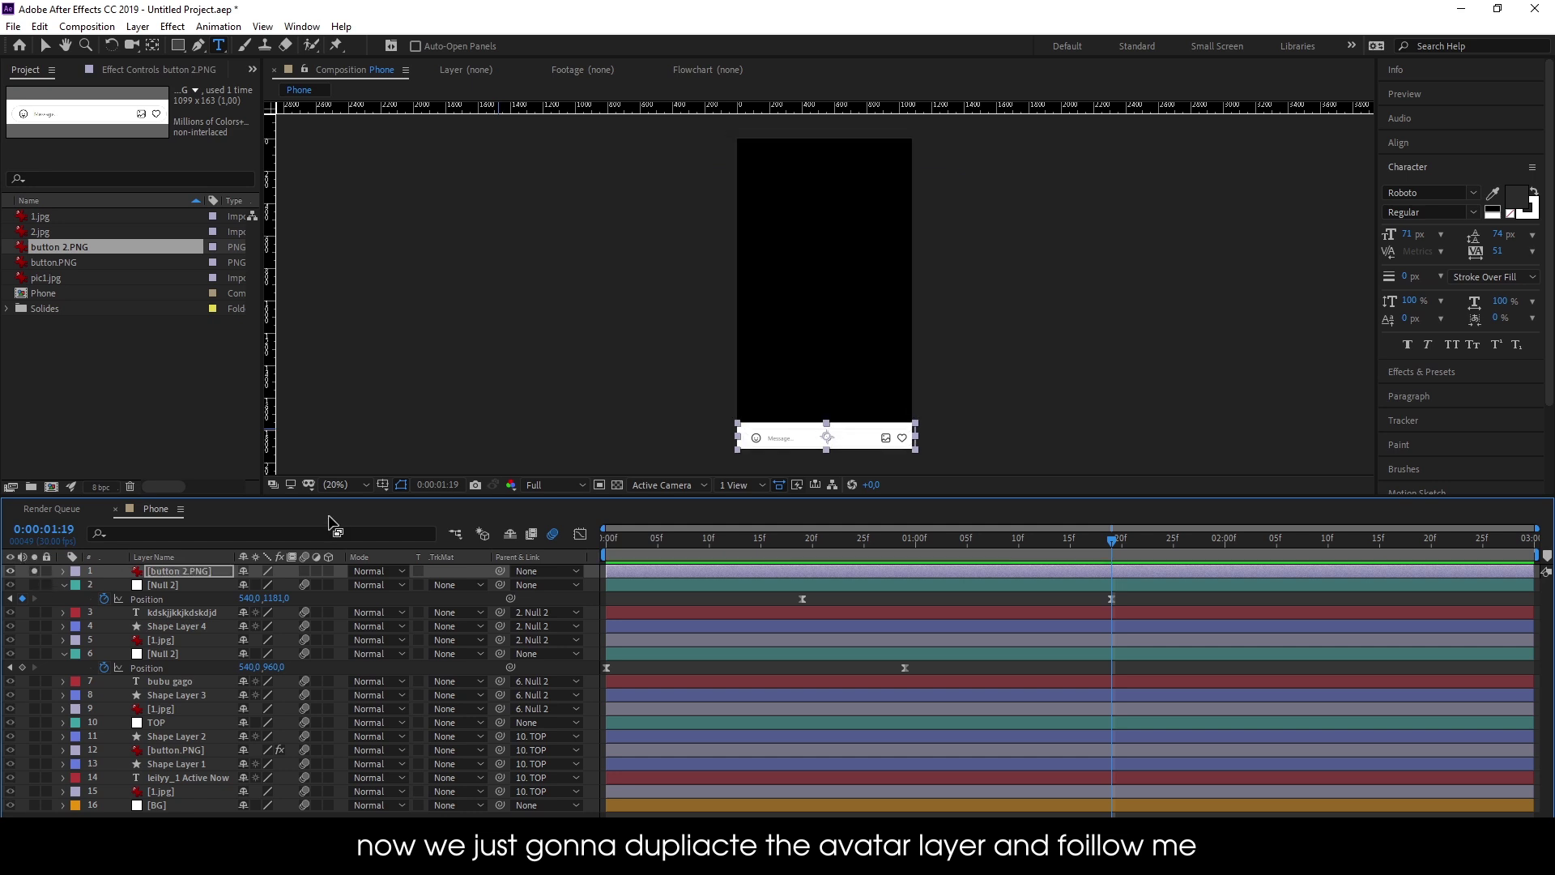
# Try the Invert effect on the message bar, then delete it
pyautogui.click(1457, 374)
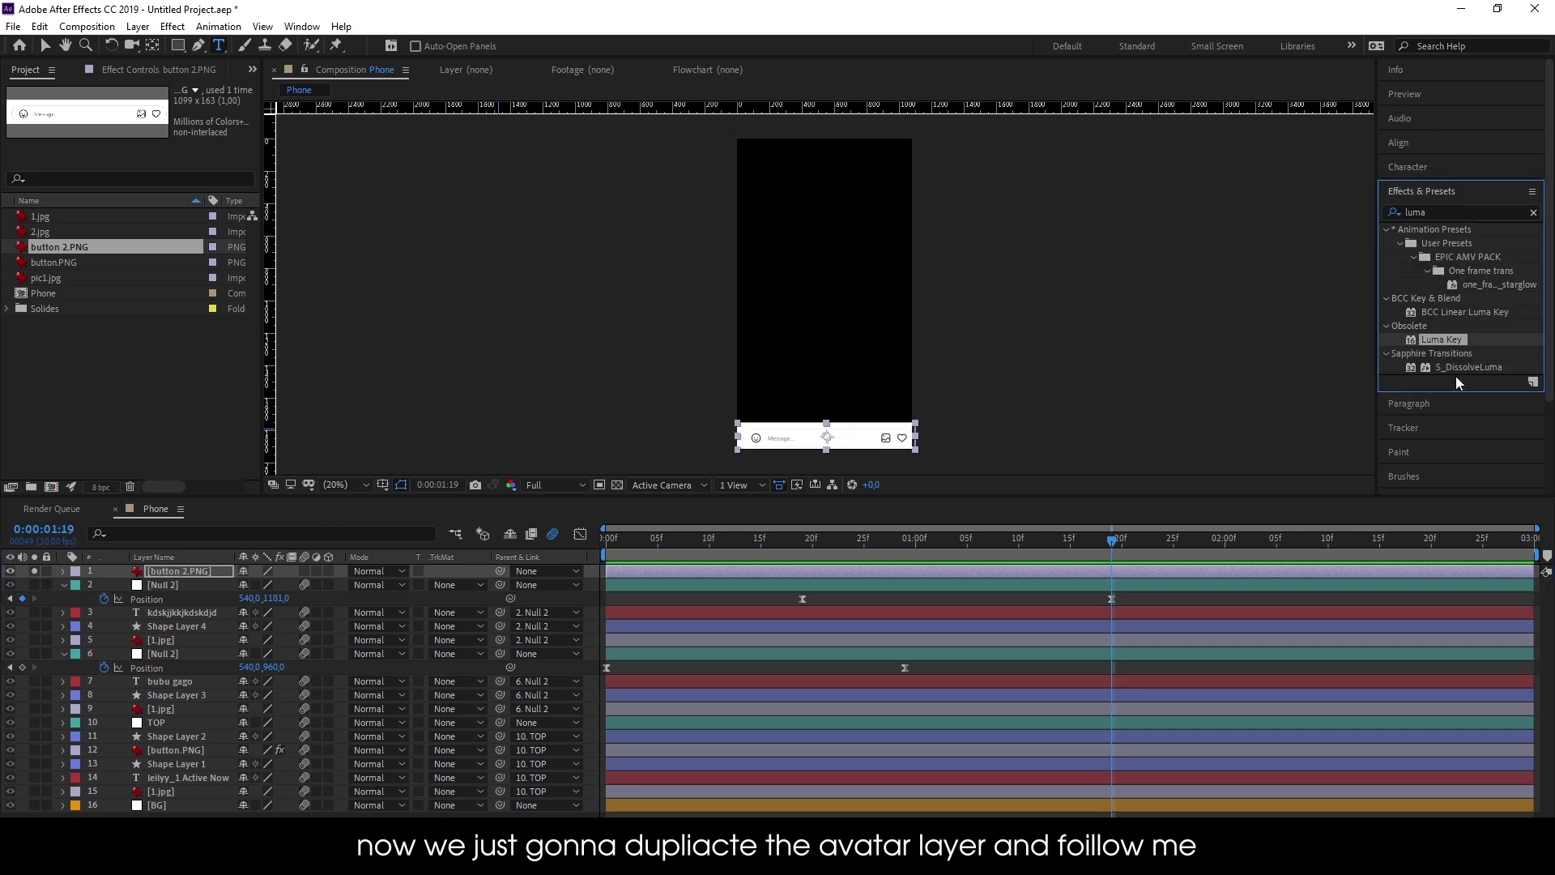
pyautogui.doubleClick(1455, 212)
pyautogui.write('invert')
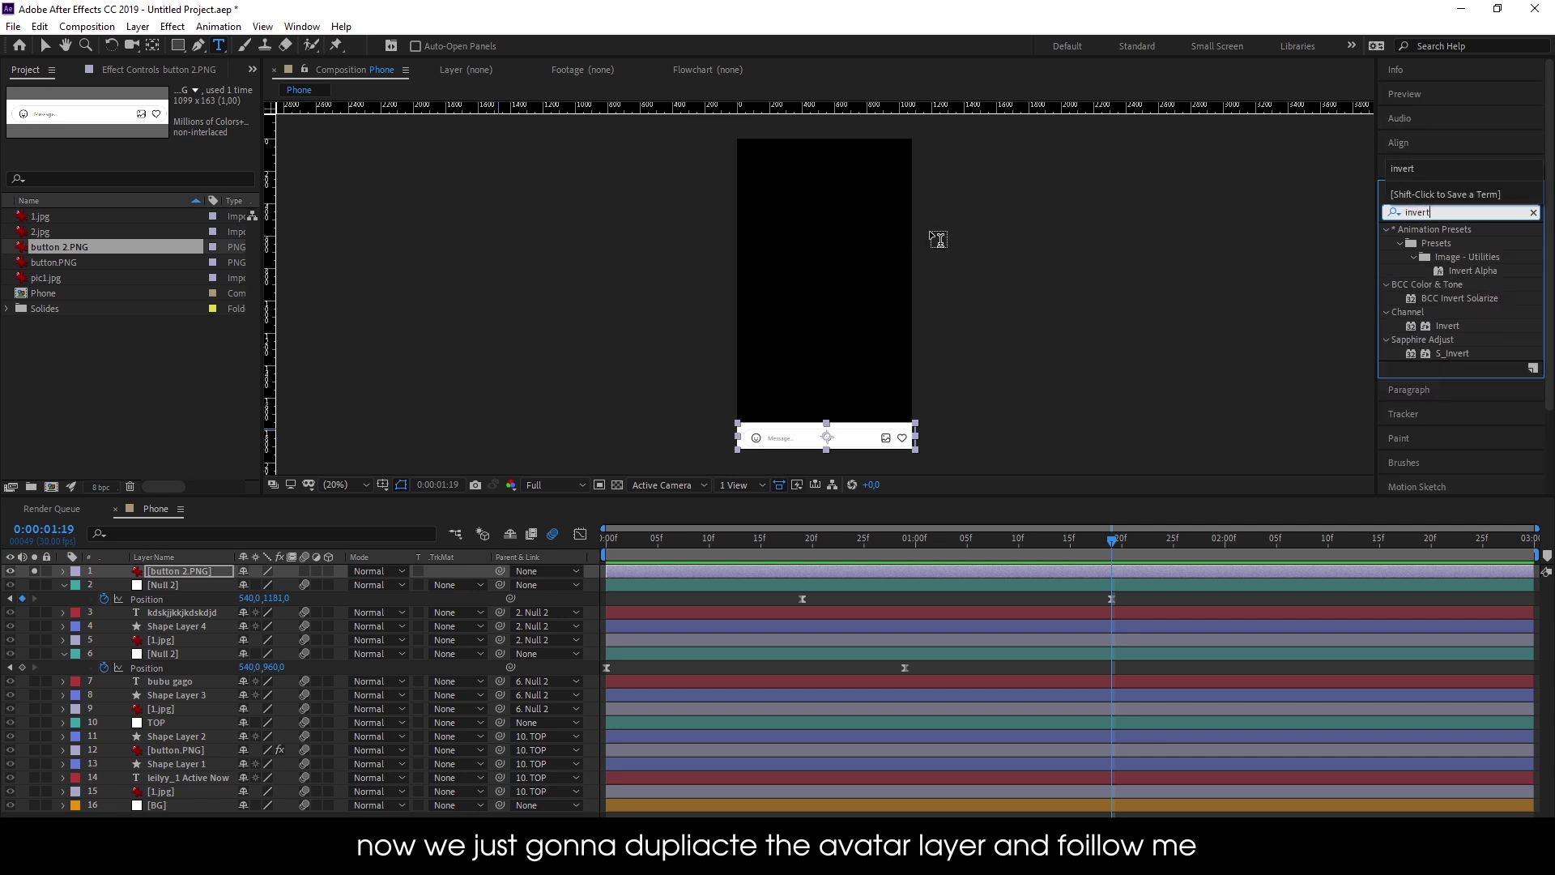
pyautogui.doubleClick(1421, 327)
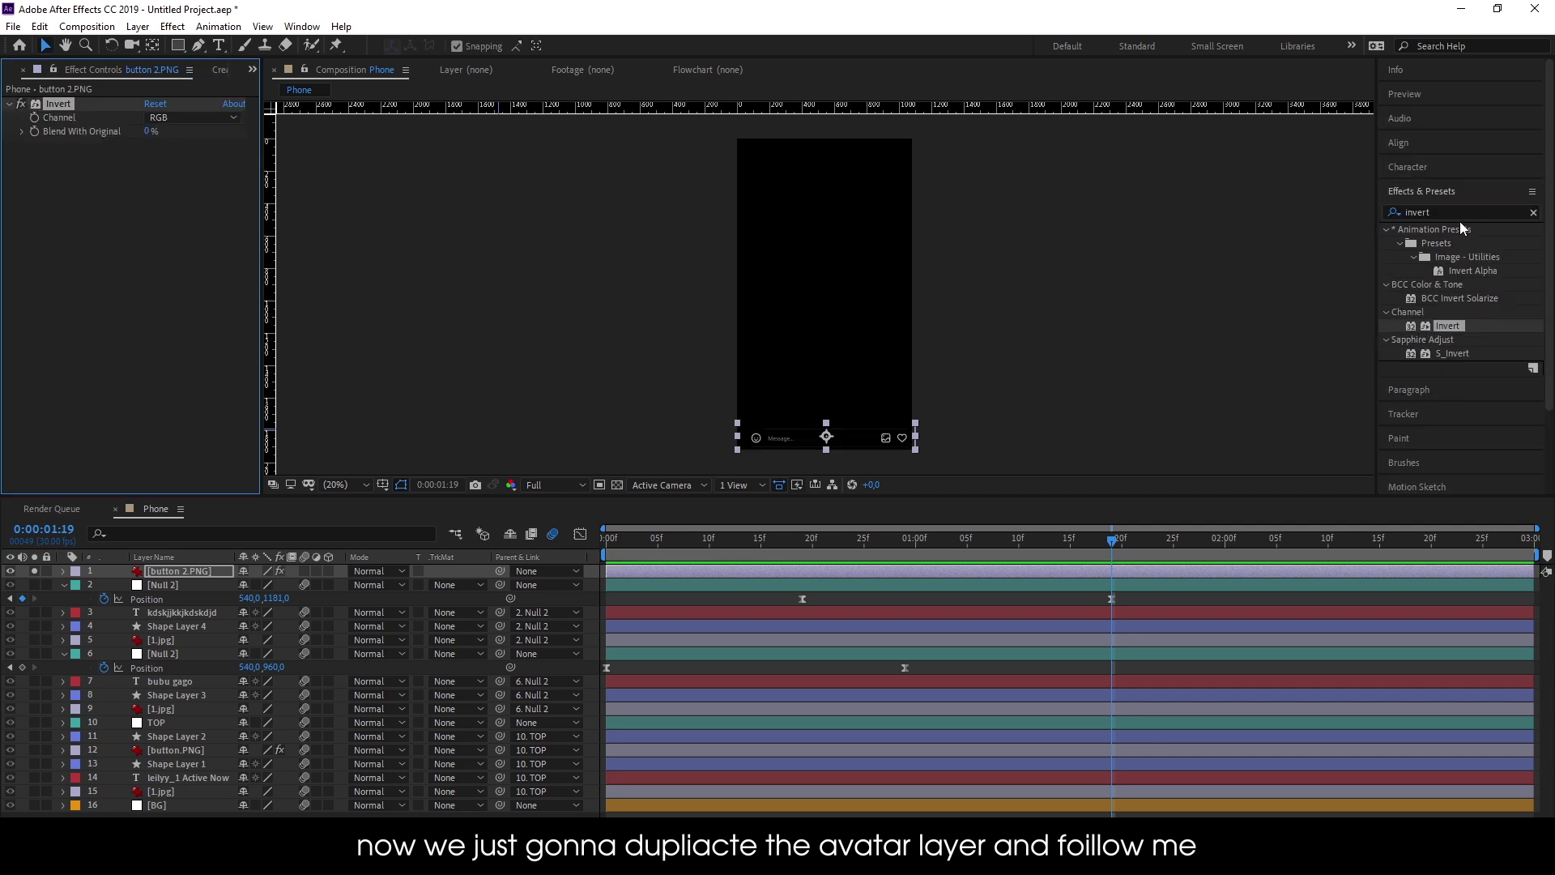
pyautogui.click(21, 105)
pyautogui.press('Delete')
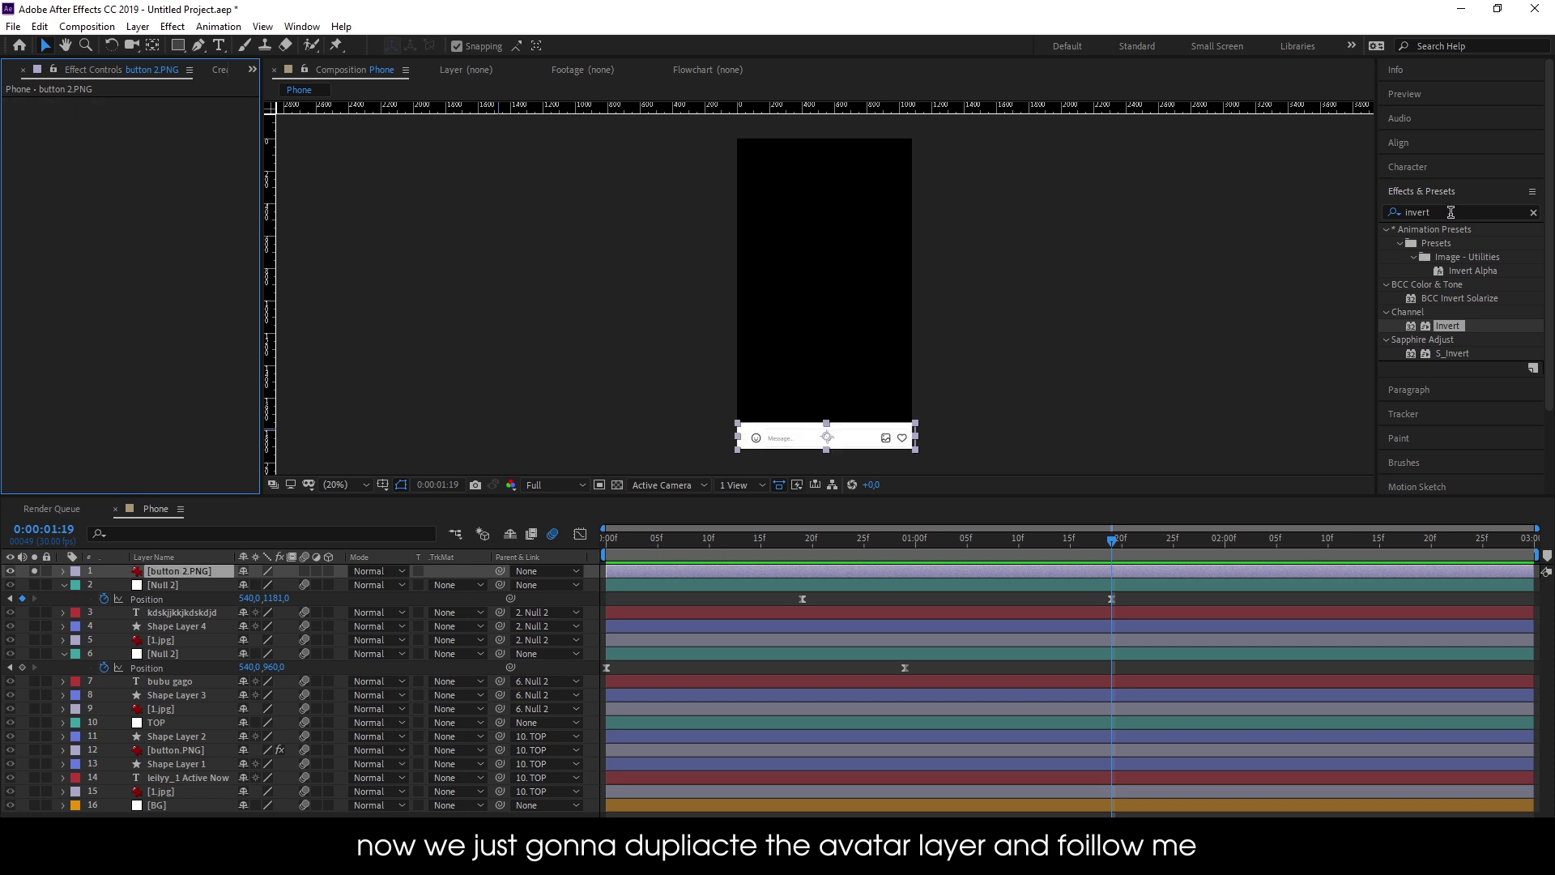
# Apply Luma Key set to Key Out Brighter, threshold 212, edge feather 3,4, then unsolo the bar
pyautogui.click(1451, 213)
pyautogui.write('luma')
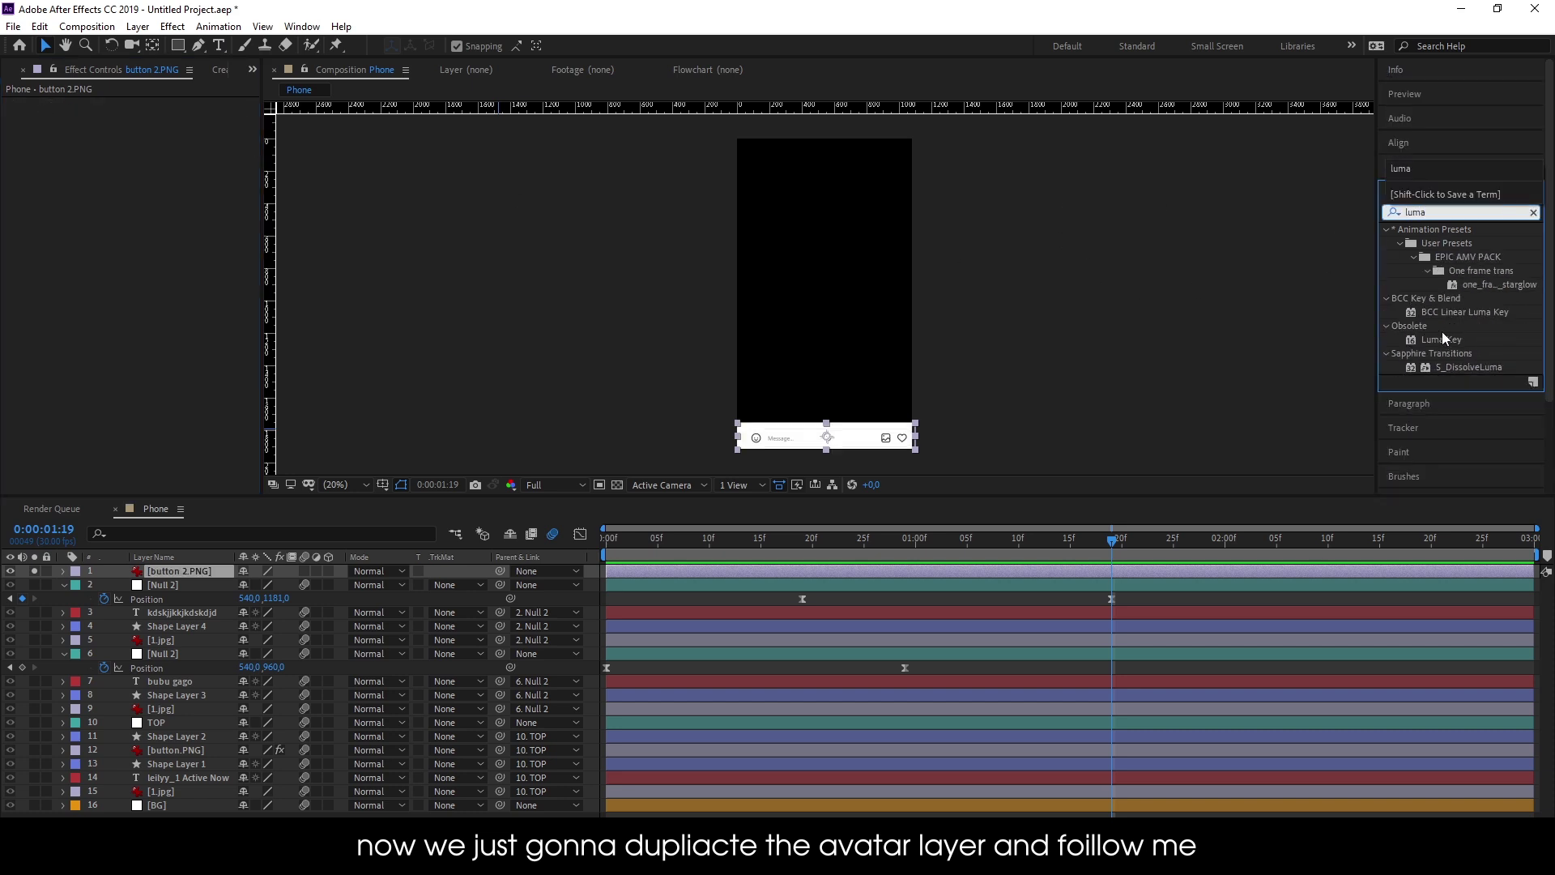
pyautogui.doubleClick(1440, 340)
pyautogui.click(166, 119)
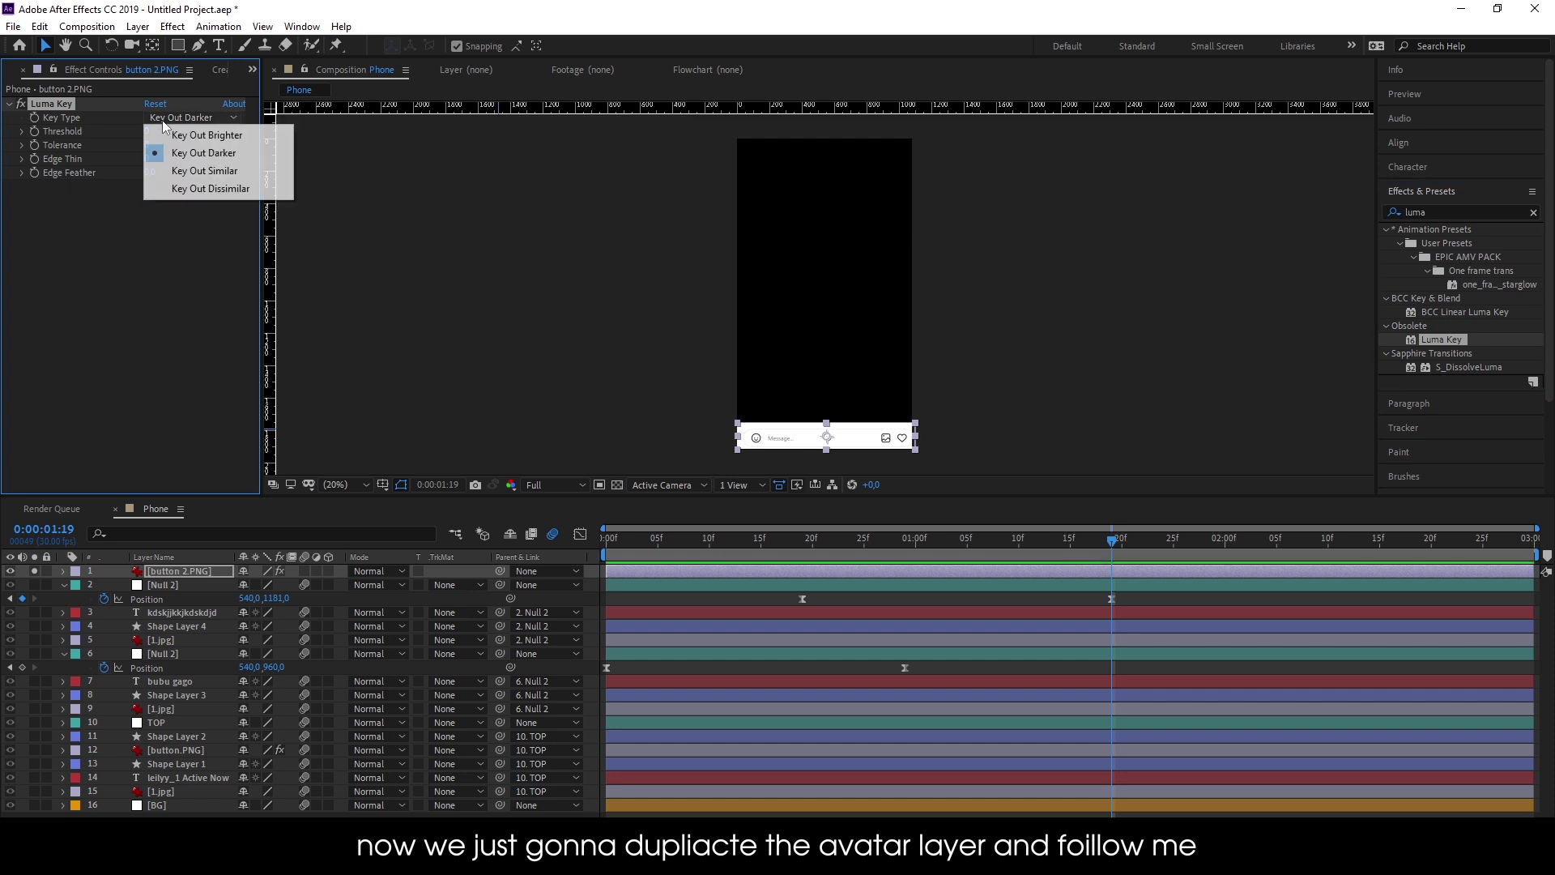
pyautogui.click(158, 134)
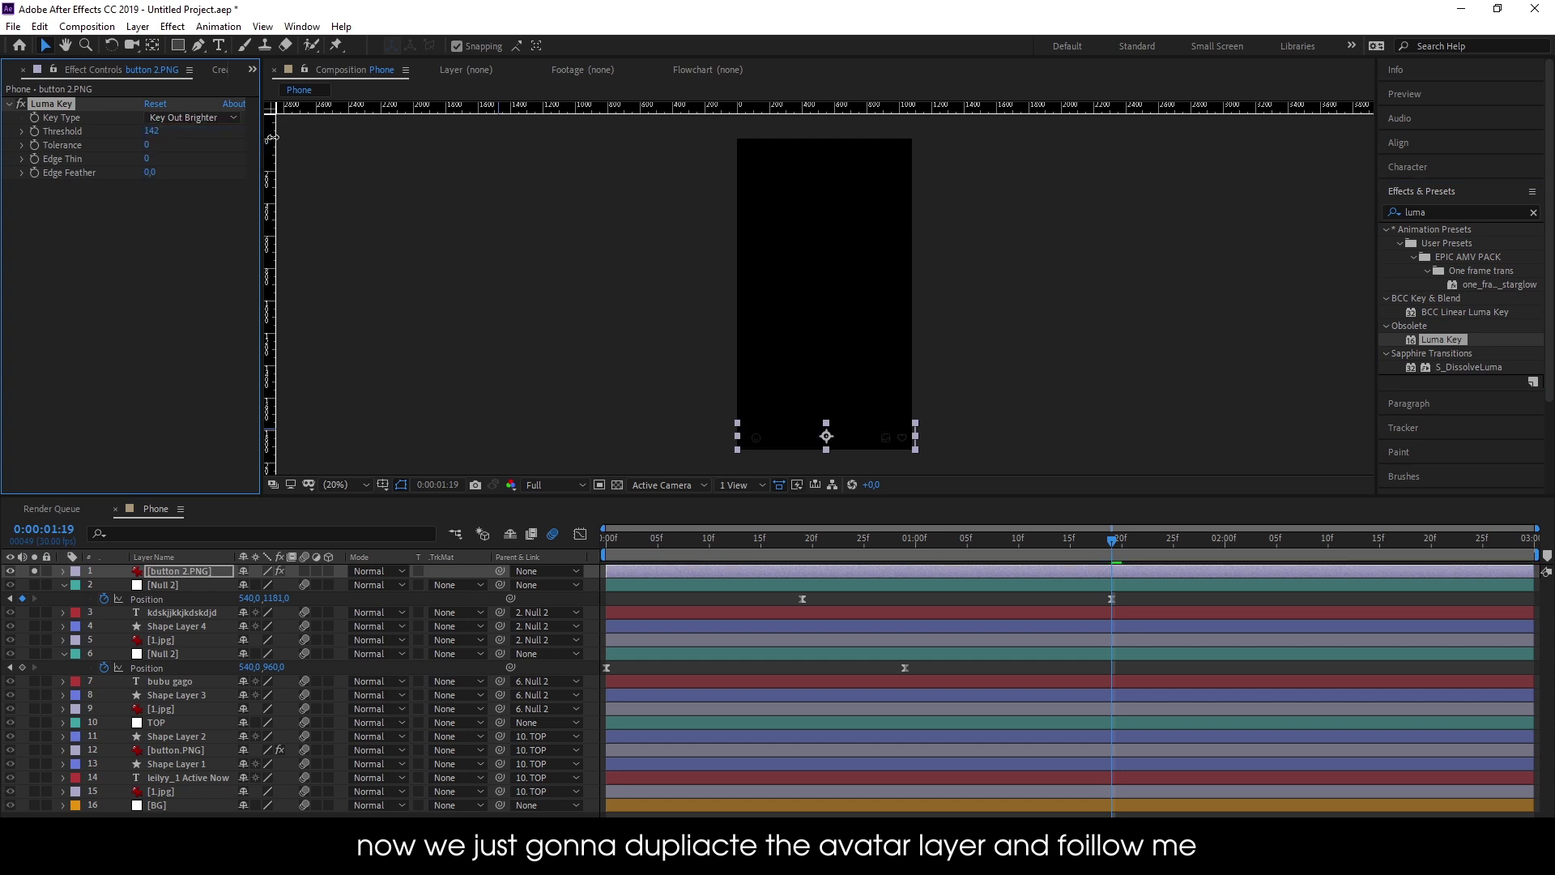
pyautogui.moveTo(329, 136)
pyautogui.mouseDown()
pyautogui.moveTo(371, 137)
pyautogui.moveTo(343, 138)
pyautogui.mouseUp()
pyautogui.moveTo(150, 173)
pyautogui.mouseDown()
pyautogui.moveTo(176, 173)
pyautogui.moveTo(138, 159)
pyautogui.mouseUp()
pyautogui.click(424, 312)
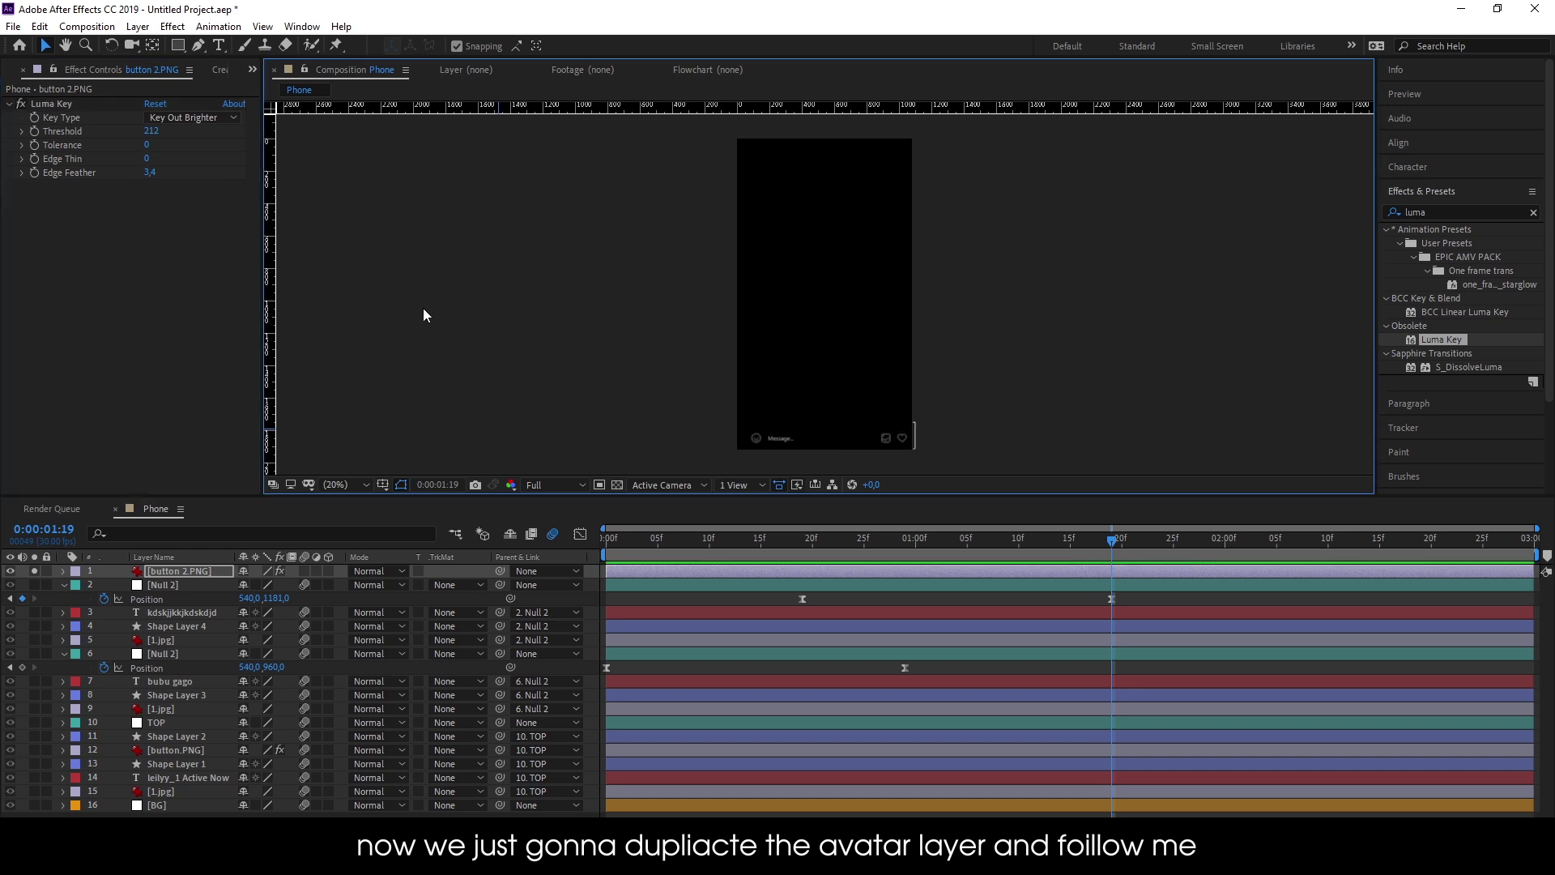
pyautogui.click(34, 572)
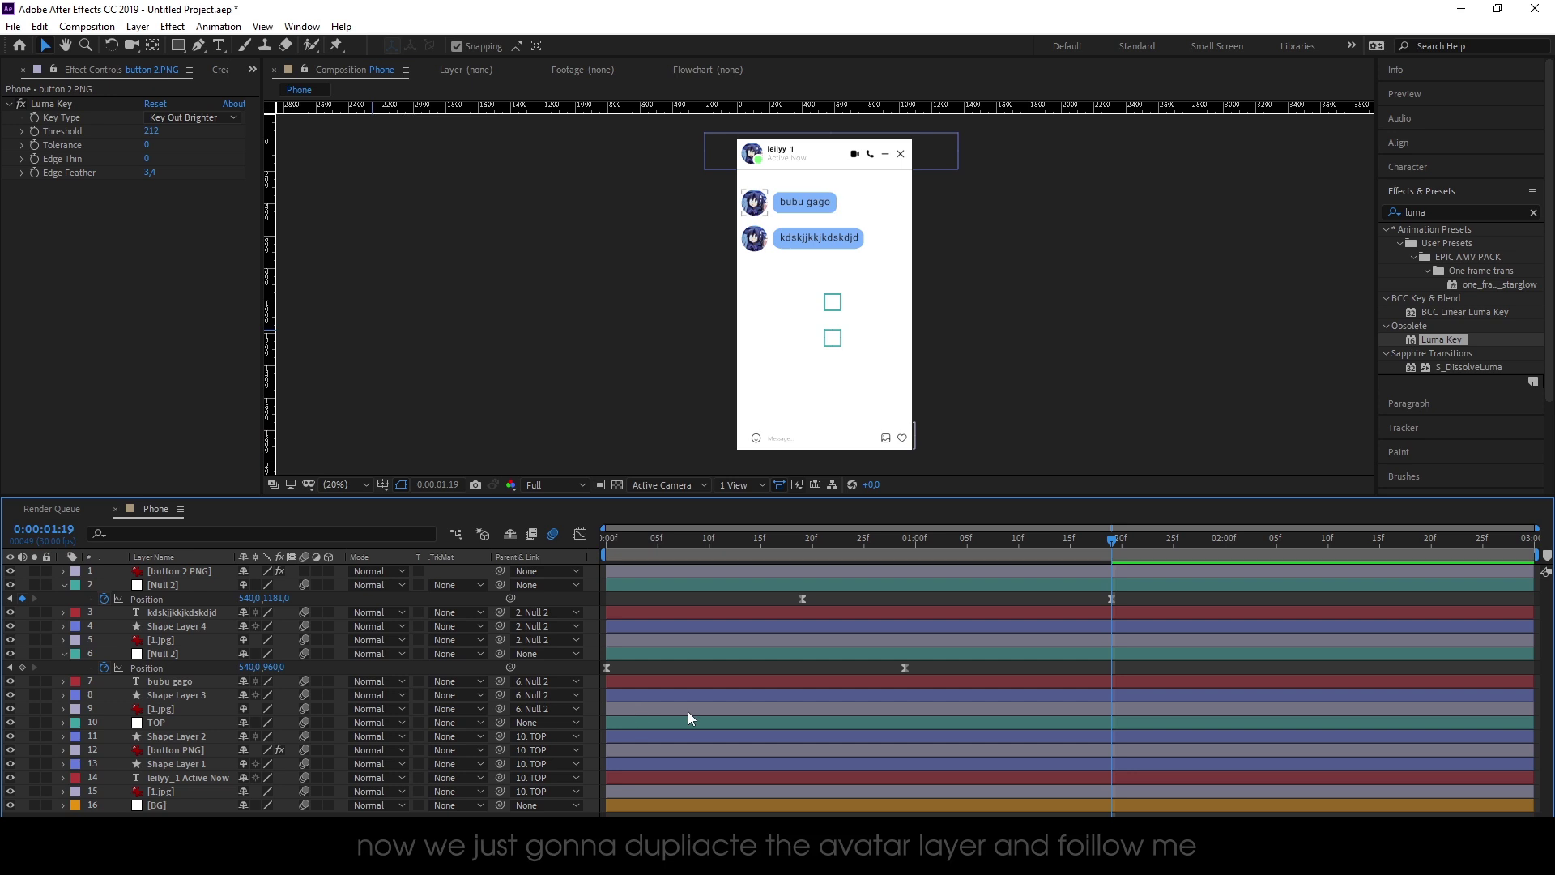
# Add pic1.jpg beneath the BG solid as the bottom layer and nudge it down to fill the phone
pyautogui.click(162, 710)
pyautogui.click(63, 584)
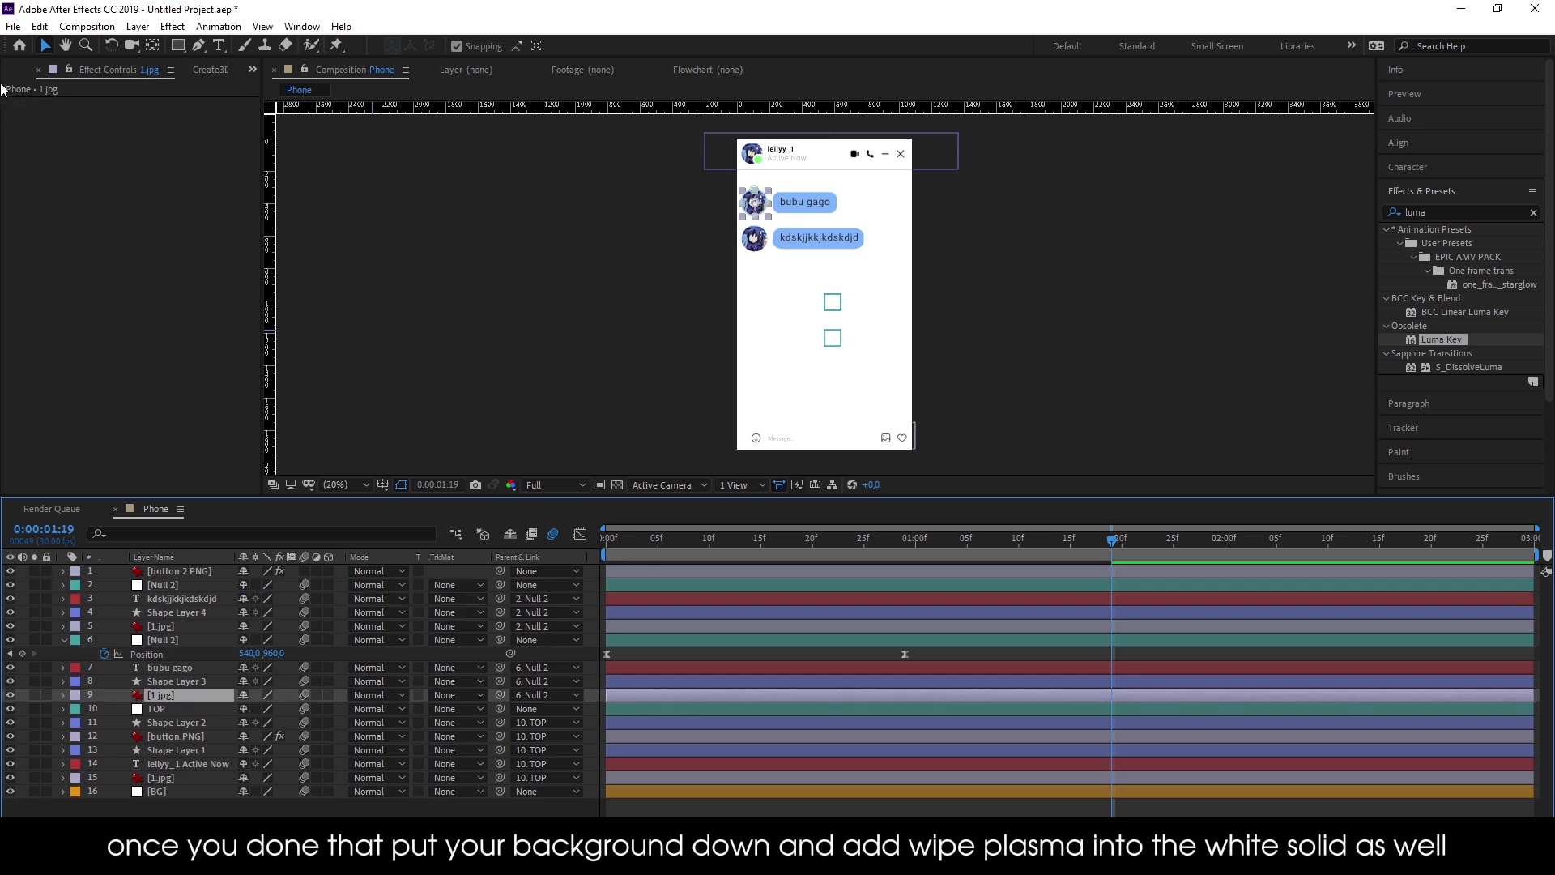
pyautogui.hotkey('ctrl', '0')
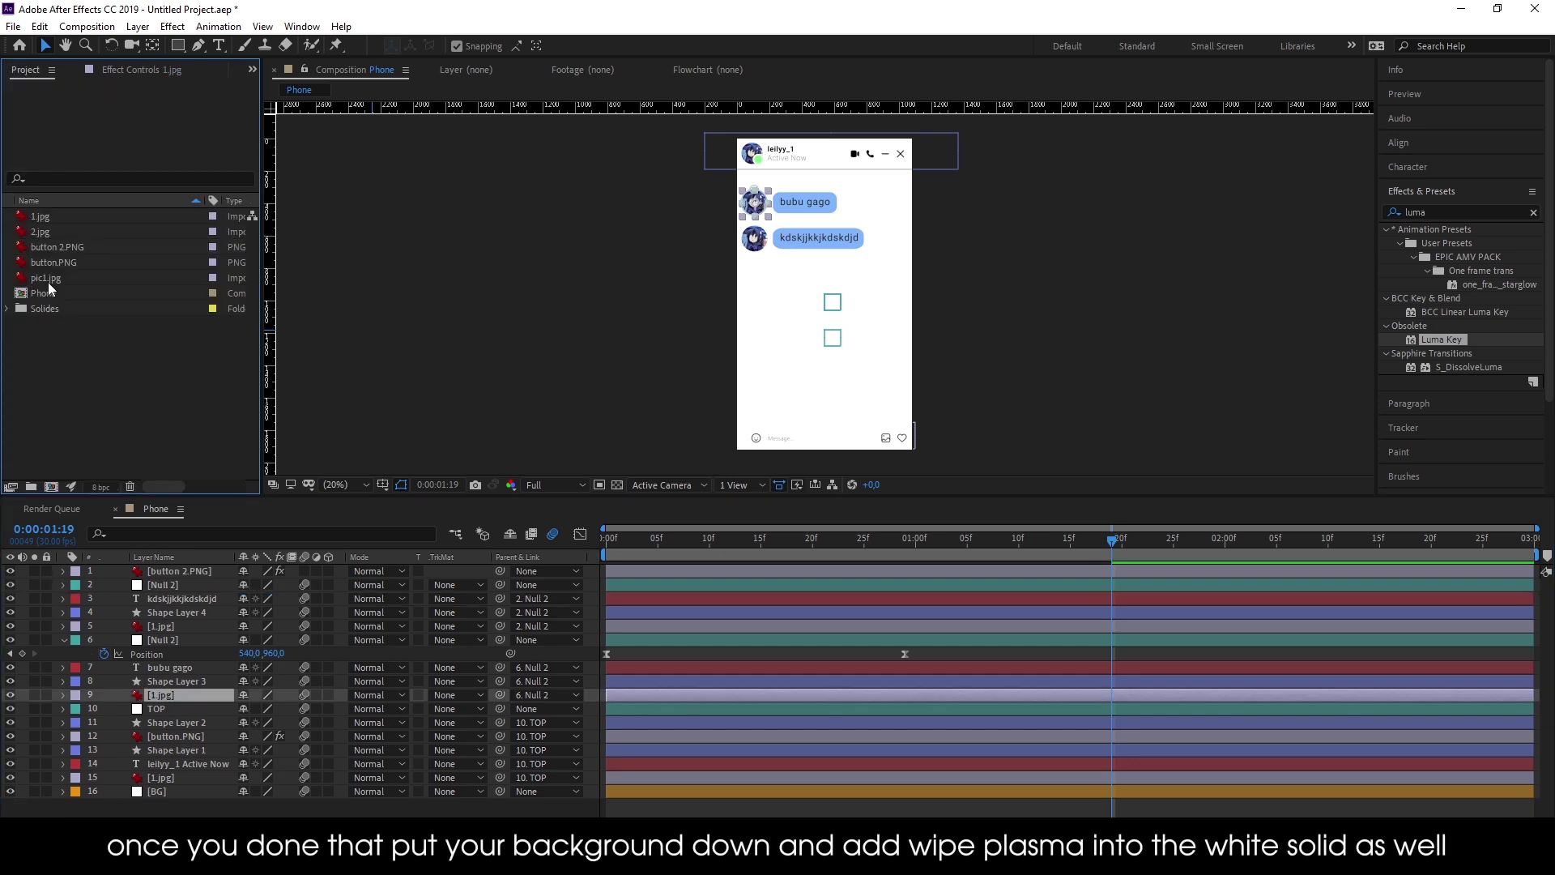
pyautogui.doubleClick(47, 278)
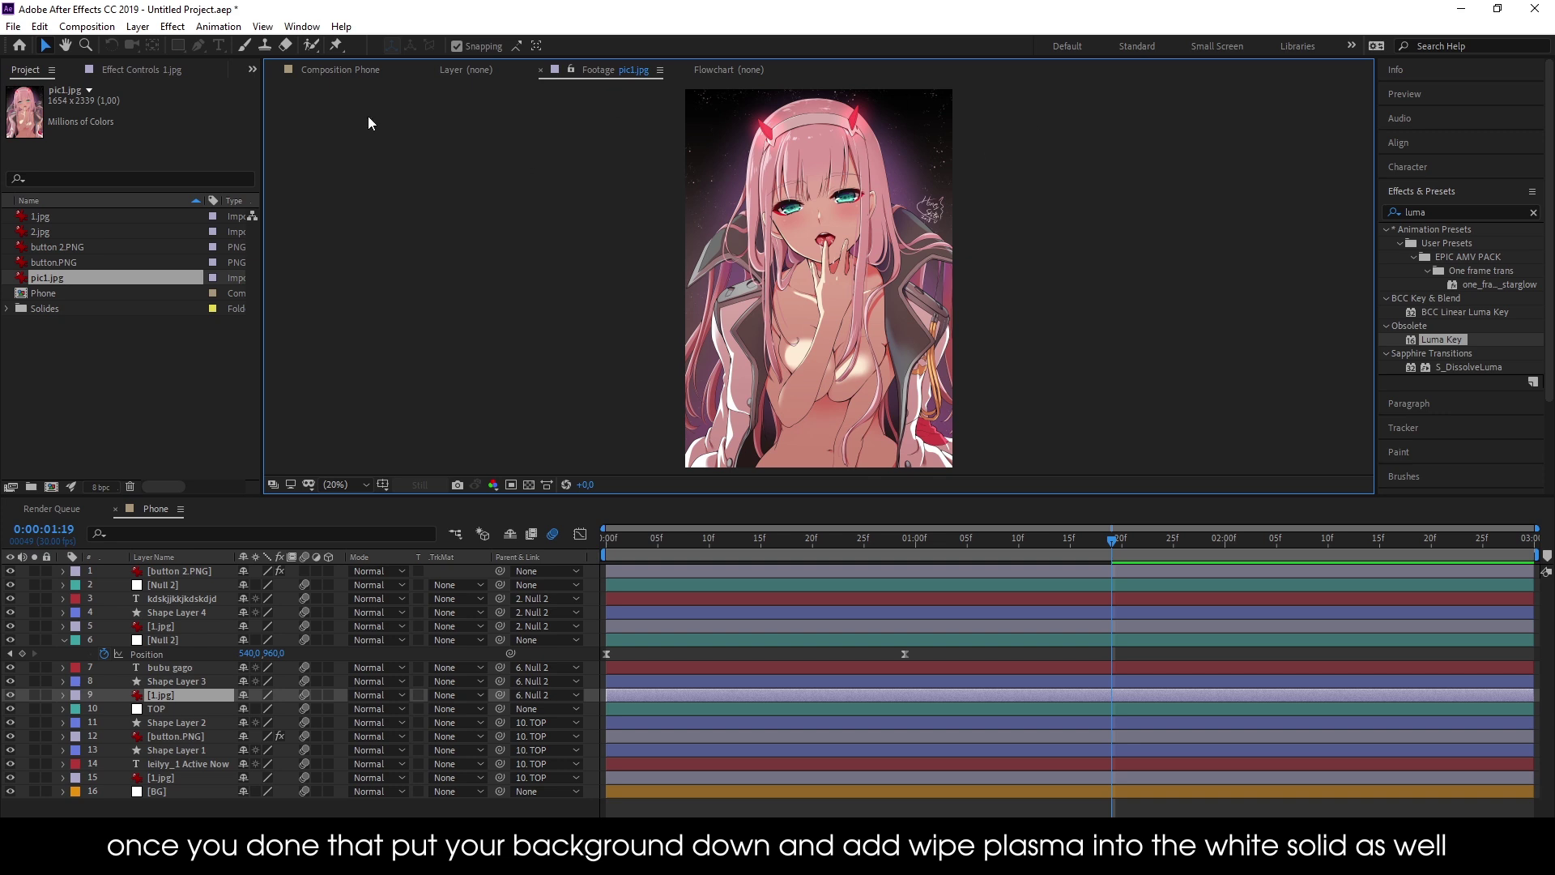
pyautogui.click(342, 69)
pyautogui.moveTo(43, 279); pyautogui.dragTo(162, 803)
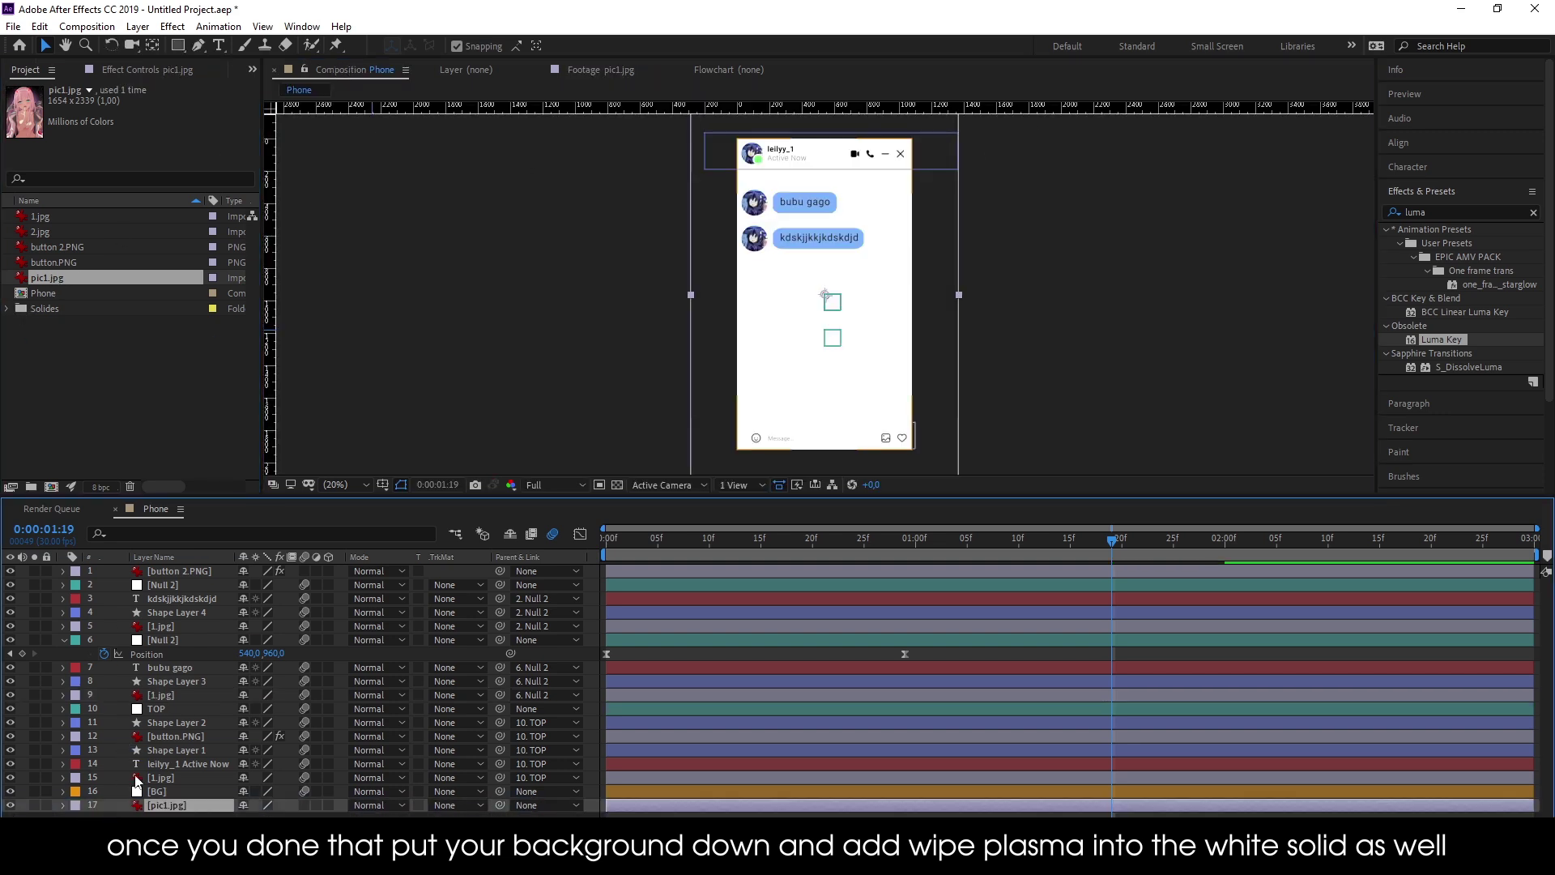
pyautogui.click(34, 805)
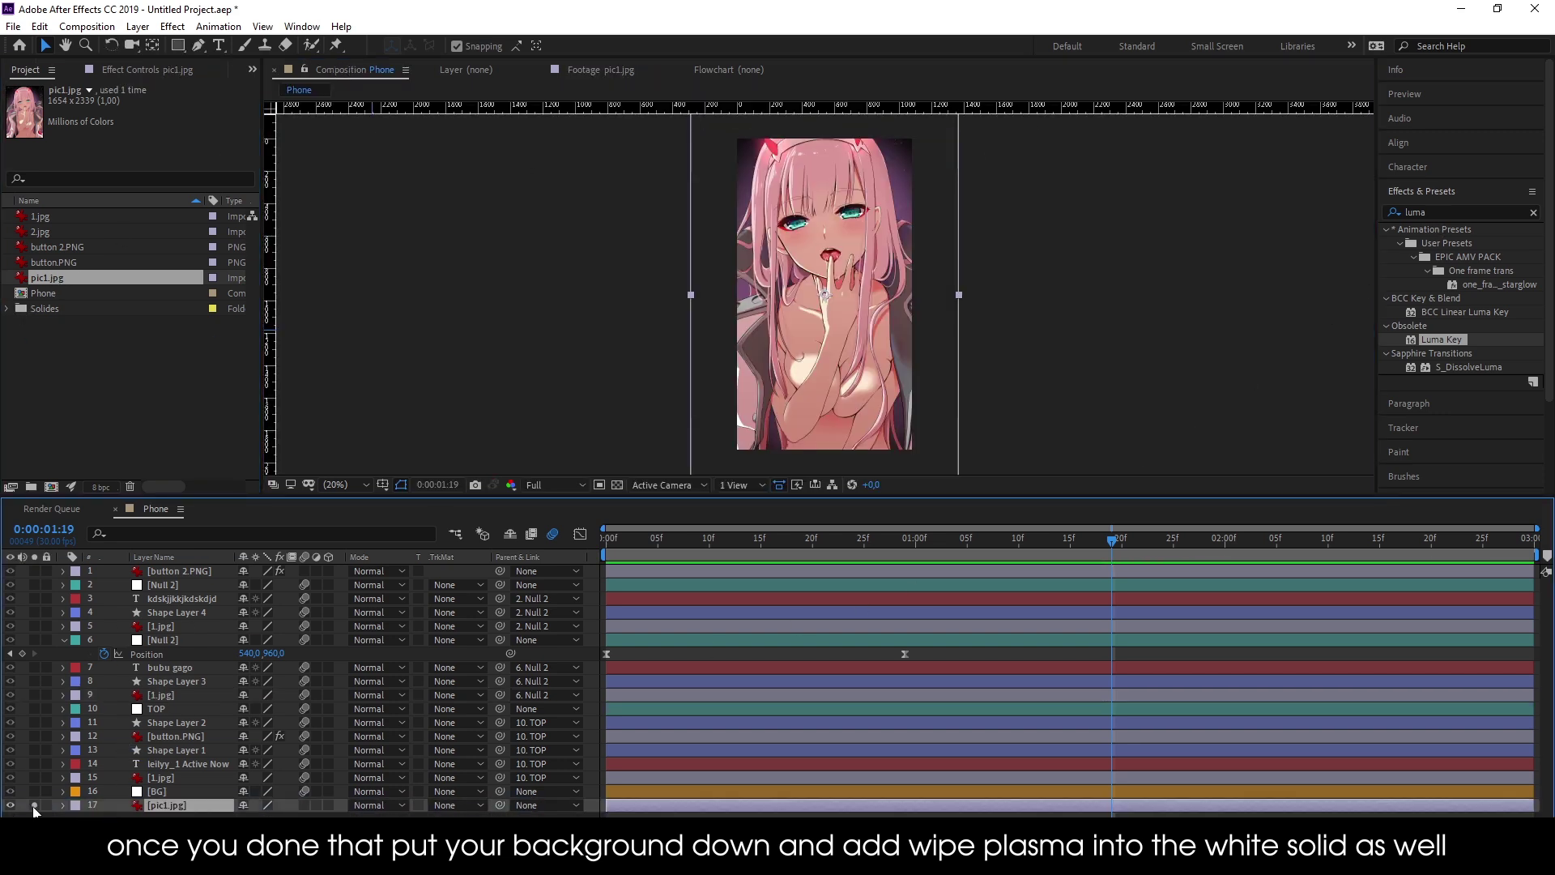
pyautogui.moveTo(840, 317); pyautogui.dragTo(844, 346)
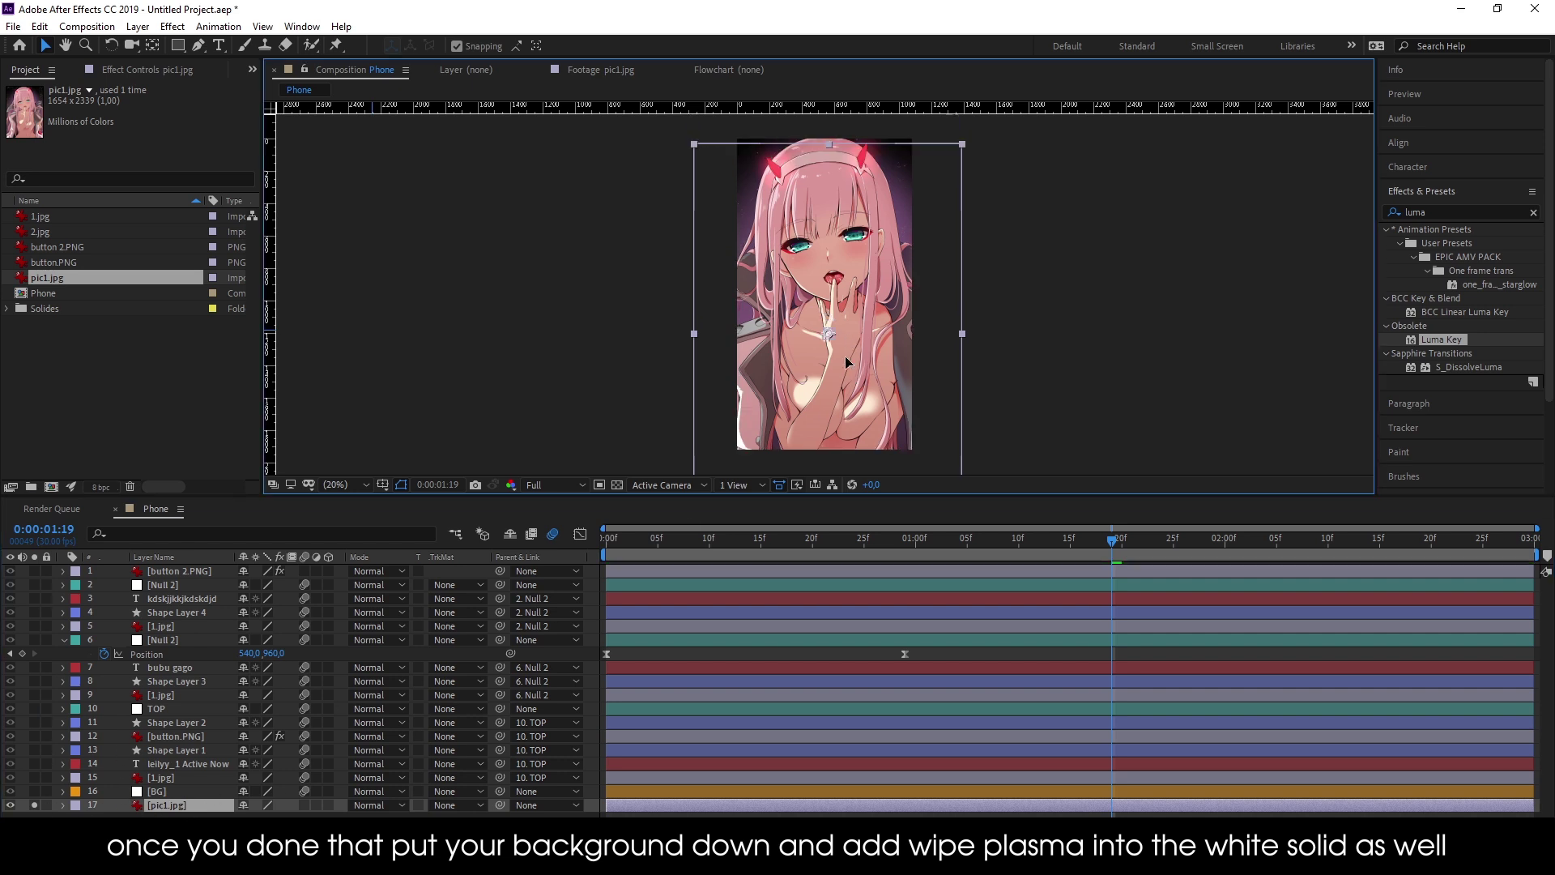
pyautogui.click(34, 805)
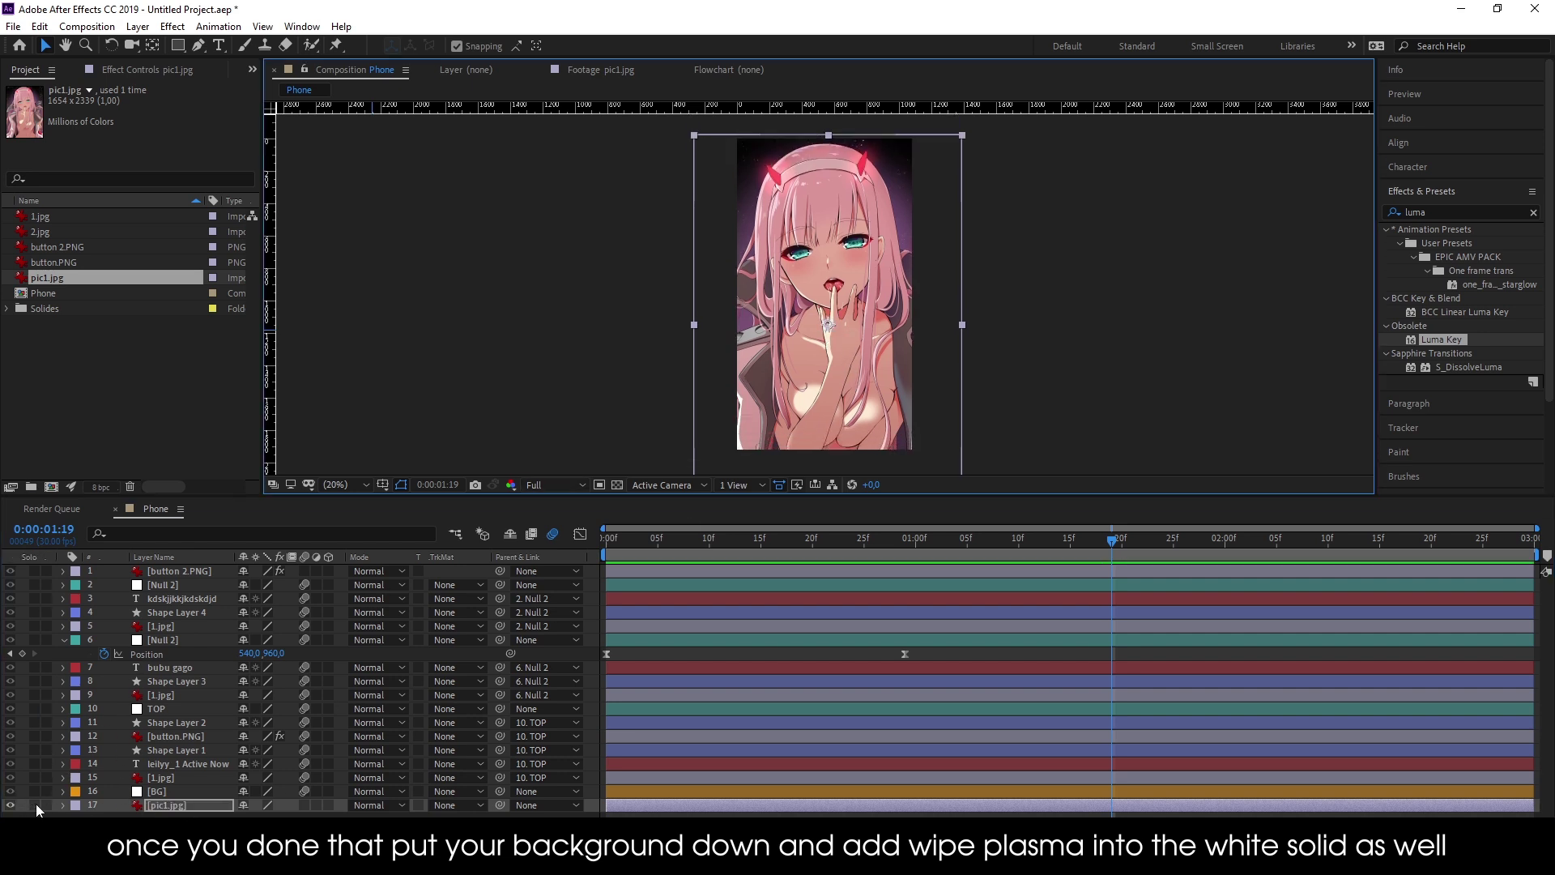
pyautogui.click(1463, 211)
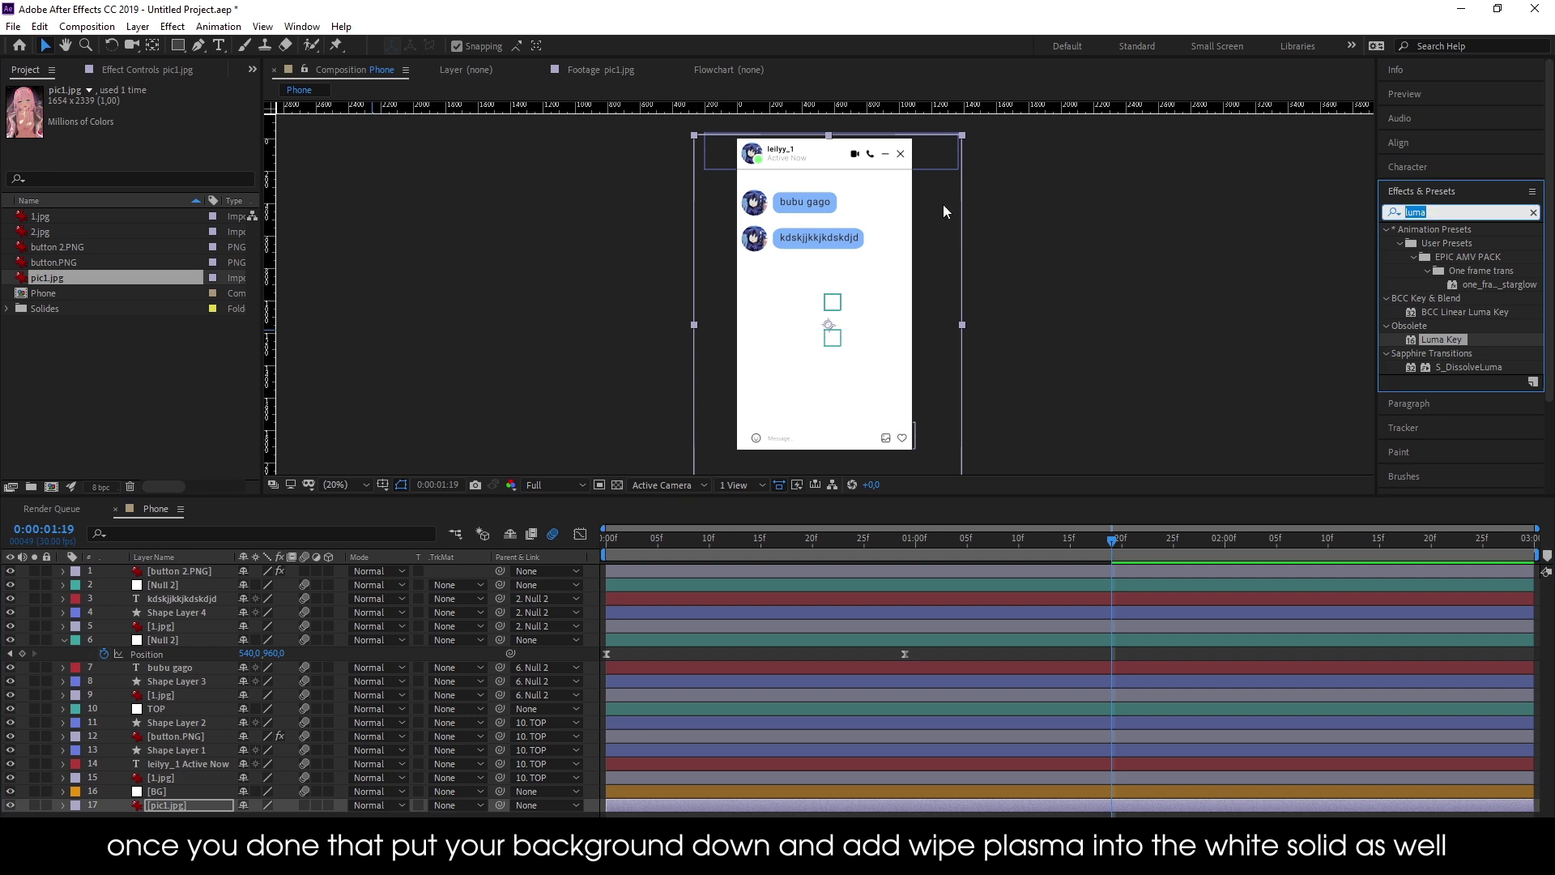
# Apply S_WipePlasma to the BG solid with Wipe Percent 40, Grad Angle -90 and Frequency about 1,60
pyautogui.write('wipepl')
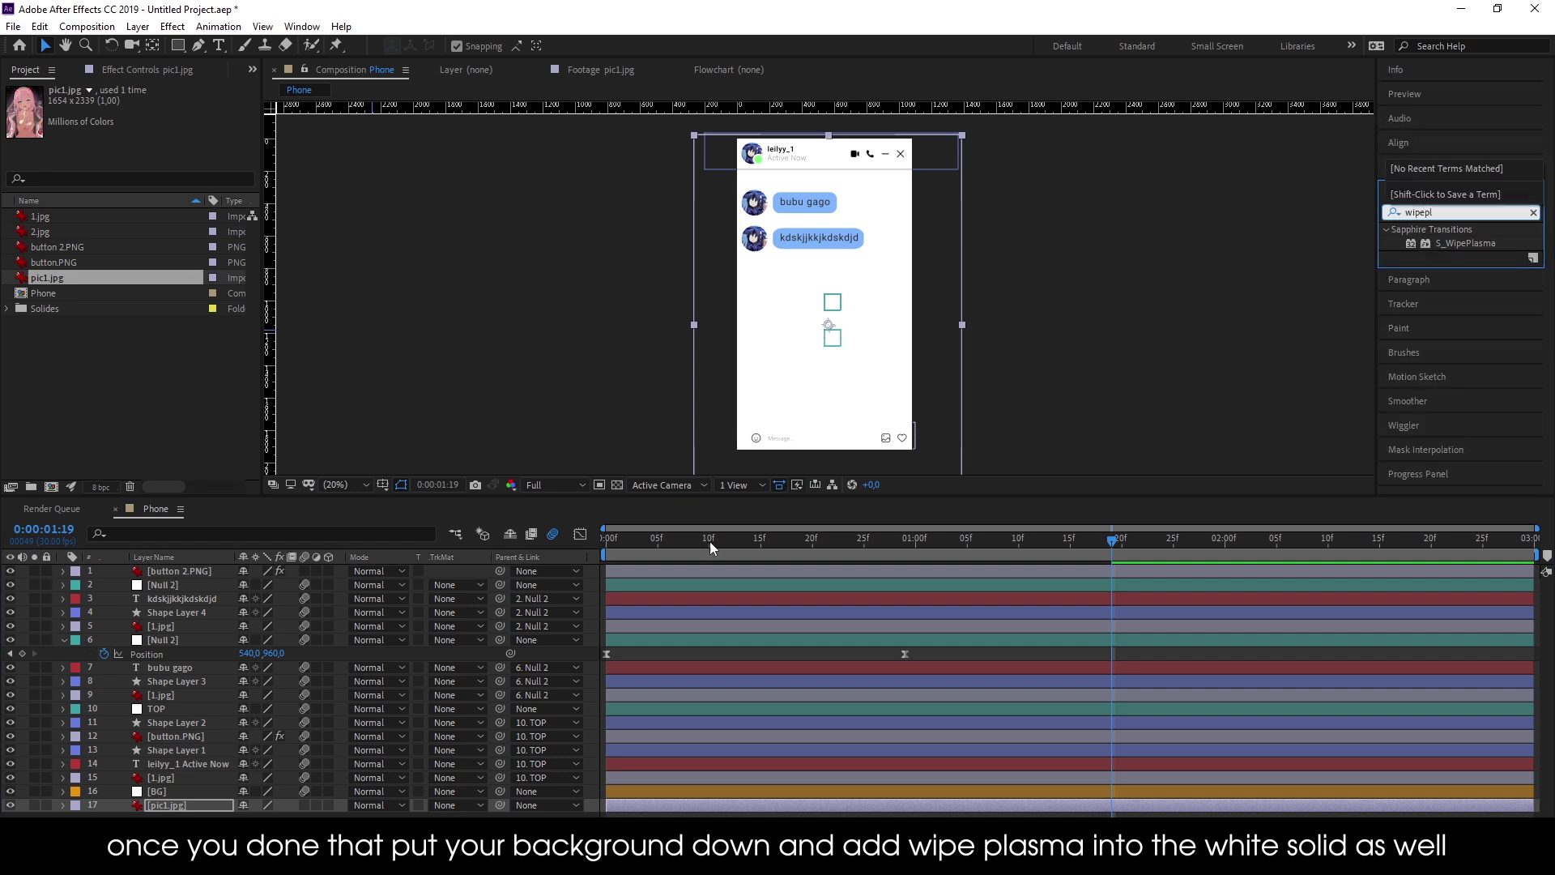
pyautogui.moveTo(1466, 243); pyautogui.dragTo(158, 792)
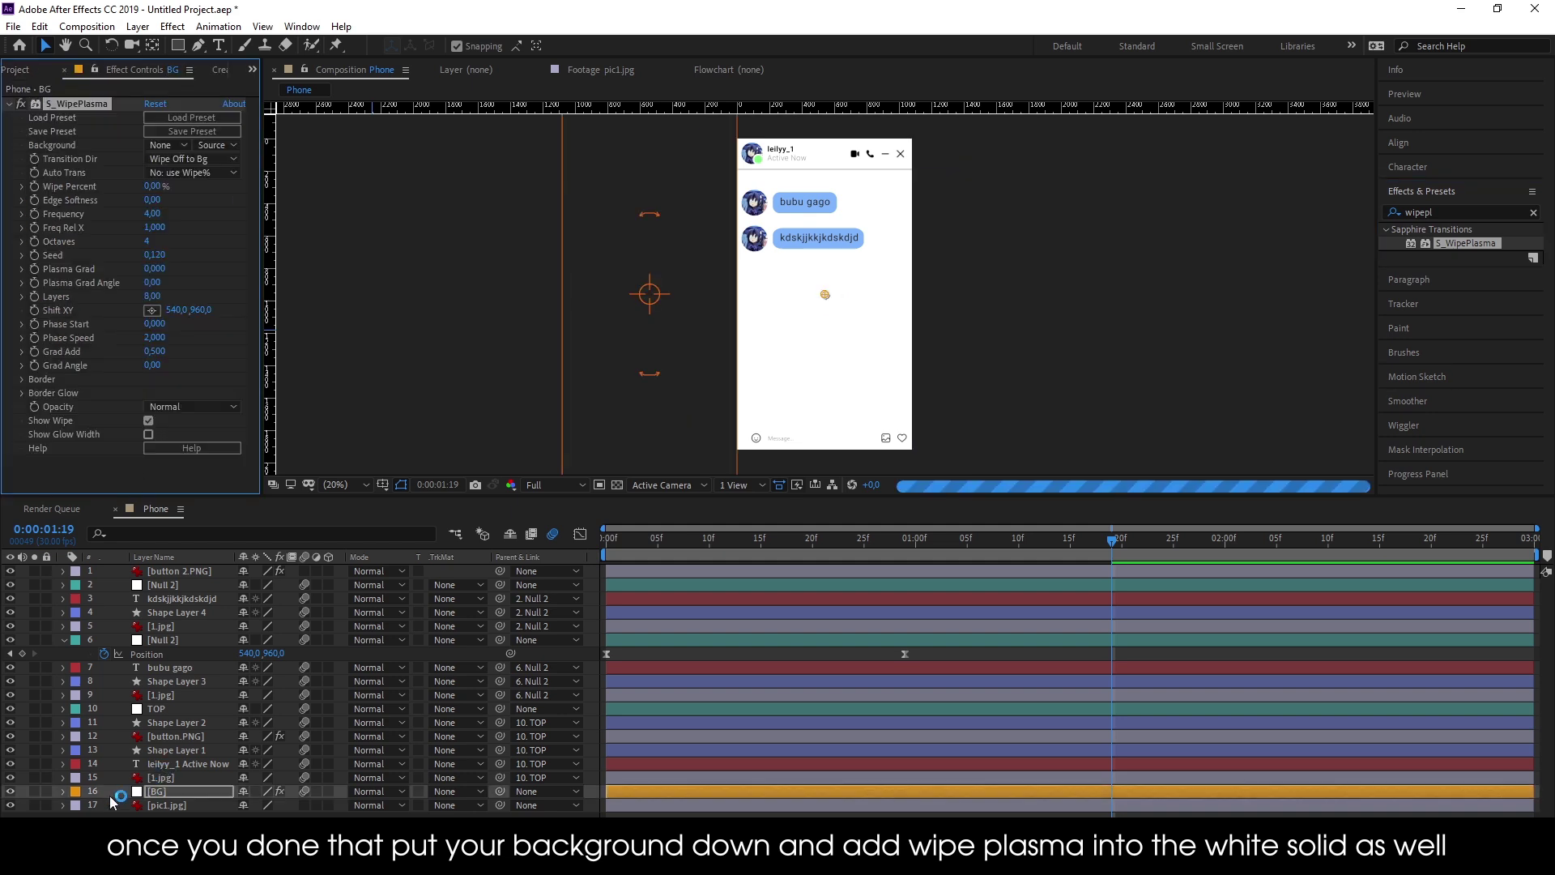
pyautogui.click(35, 792)
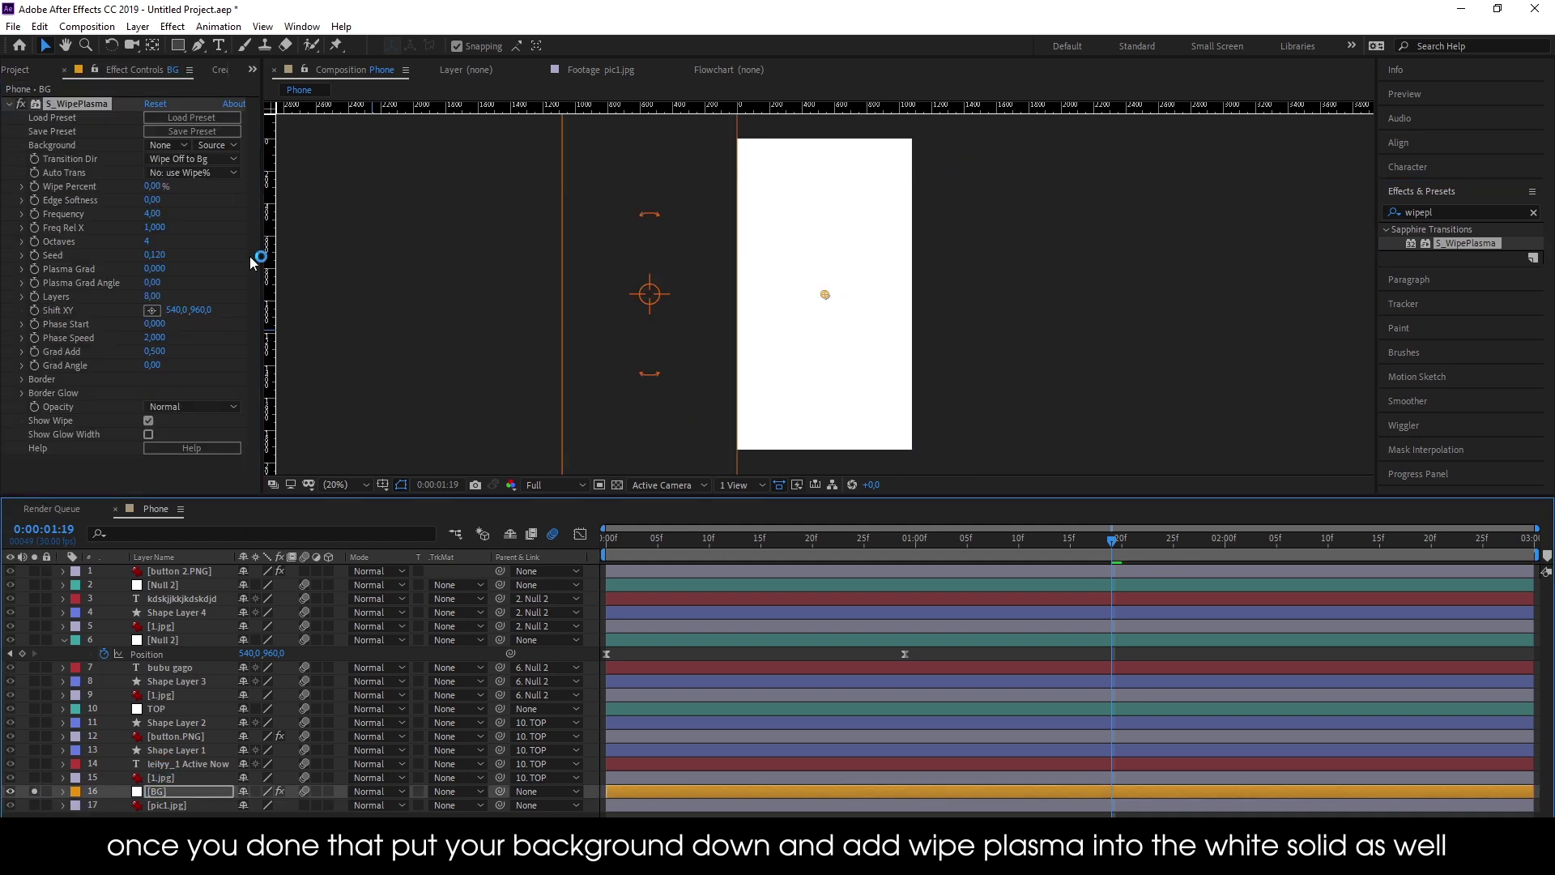
pyautogui.moveTo(151, 187); pyautogui.dragTo(185, 187)
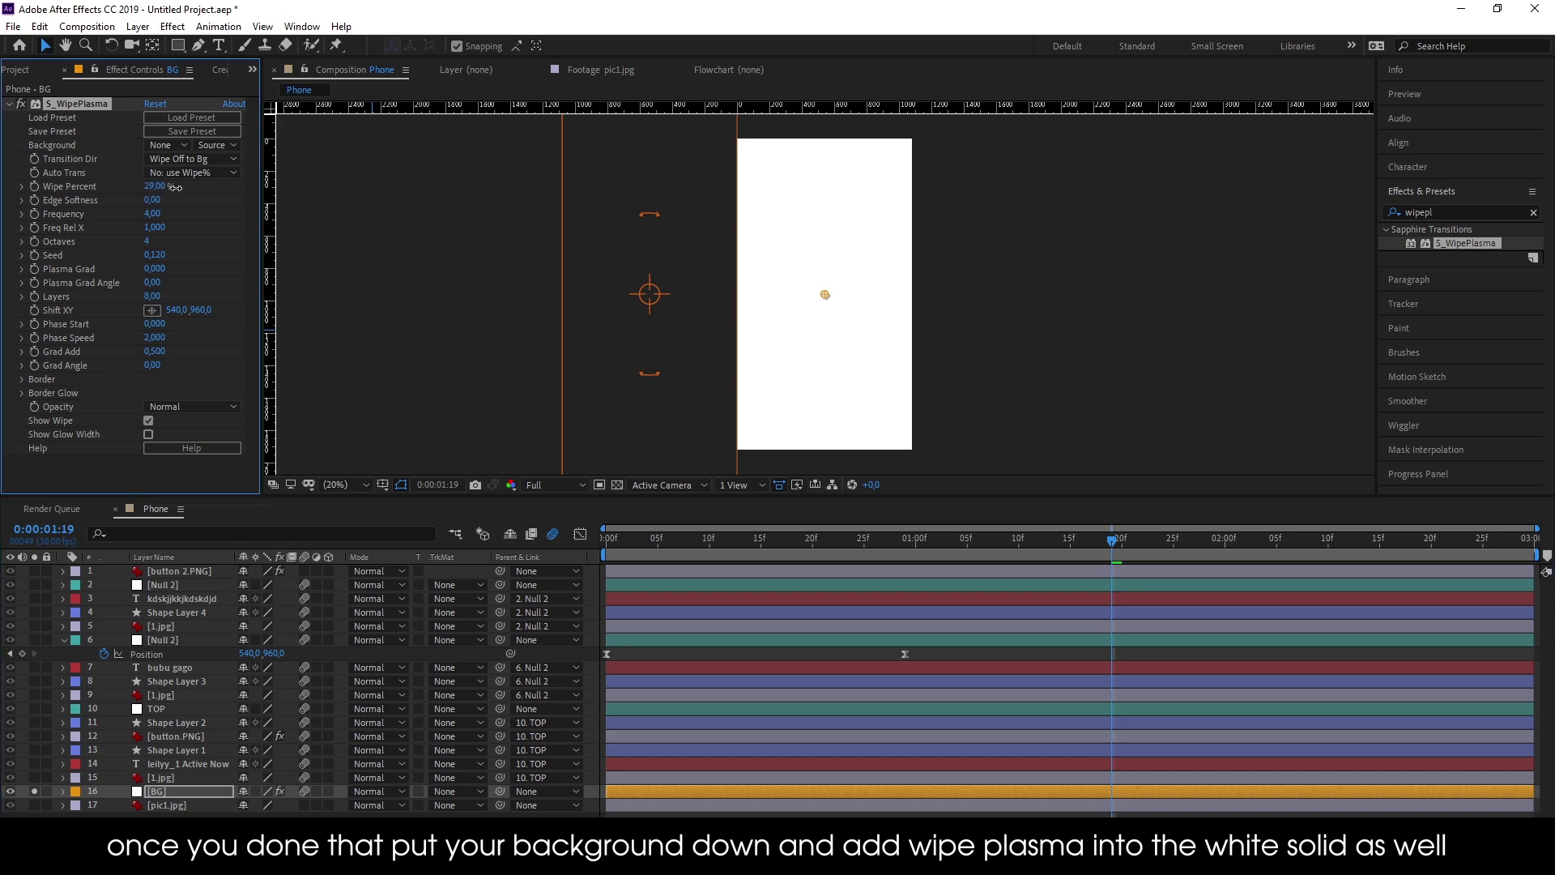
pyautogui.moveTo(147, 366); pyautogui.dragTo(153, 366)
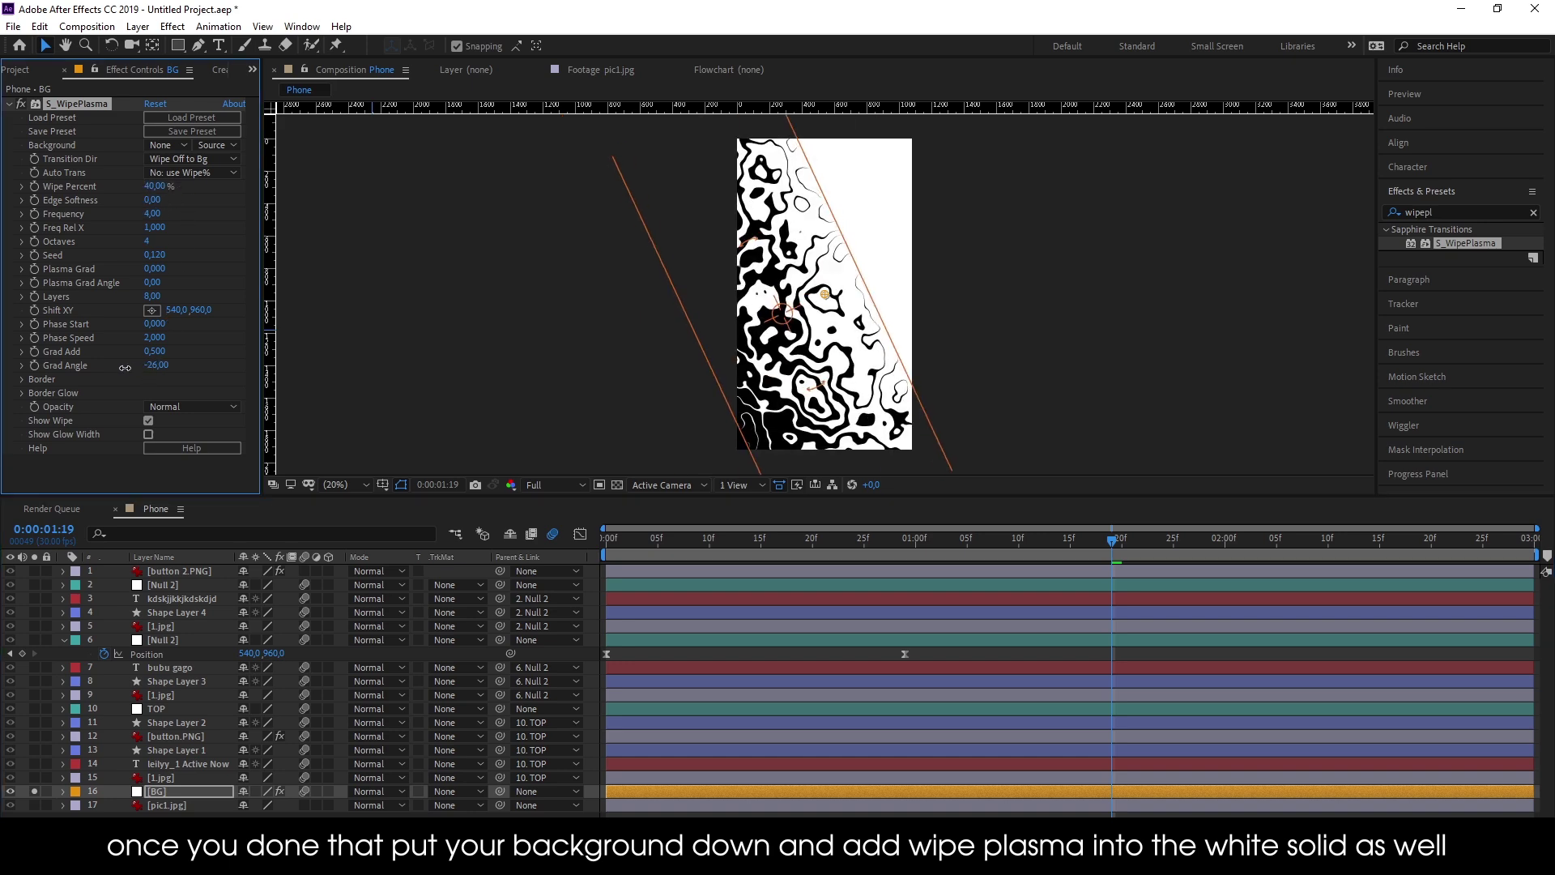
pyautogui.click(153, 366)
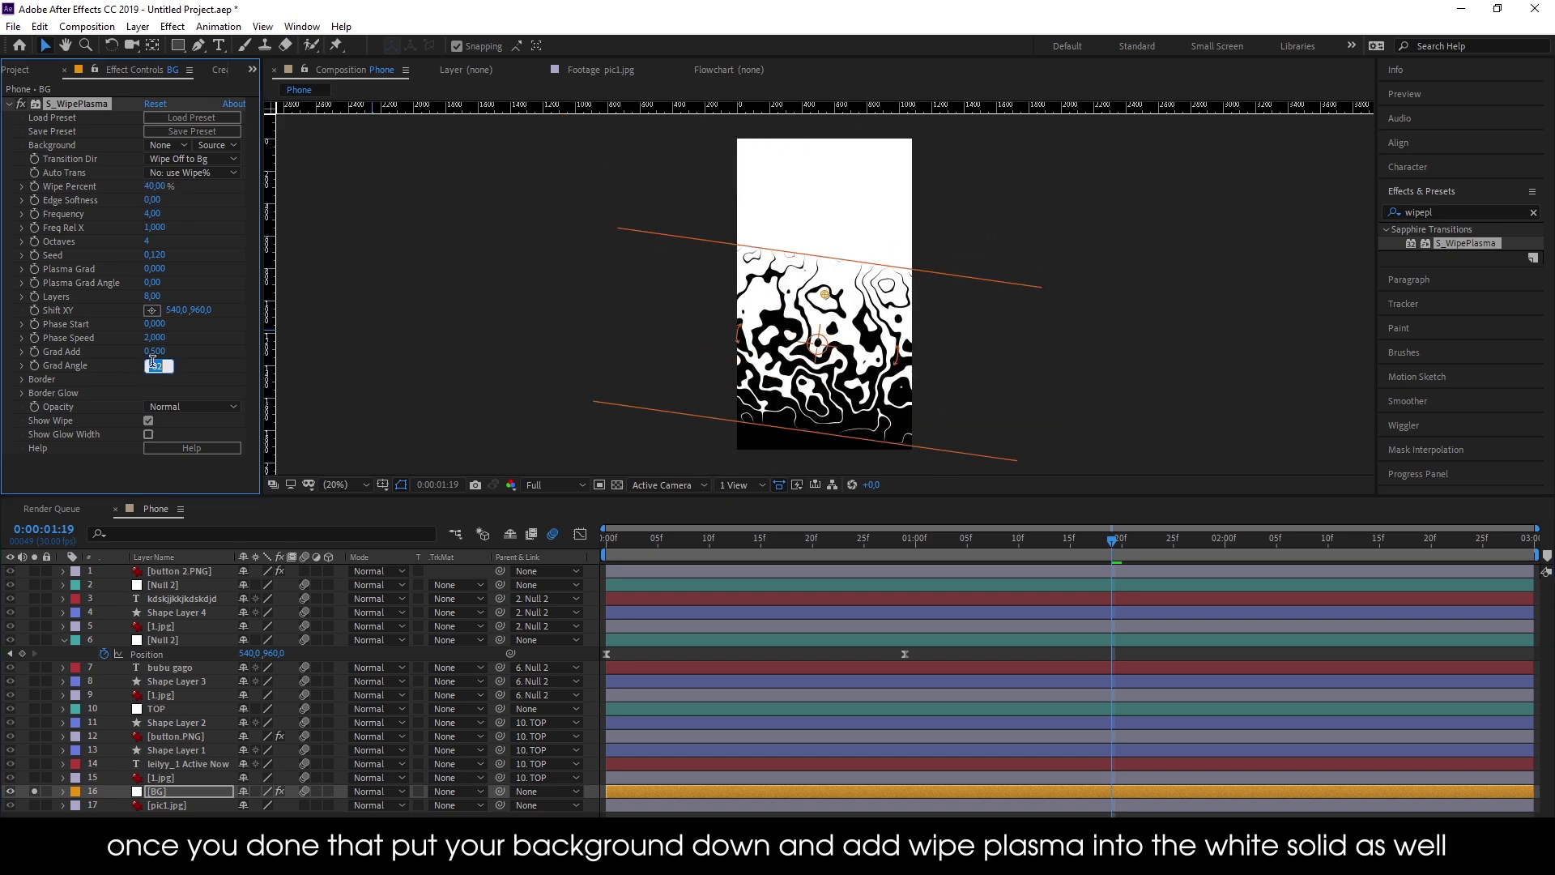
pyautogui.write('0')
pyautogui.press('Return')
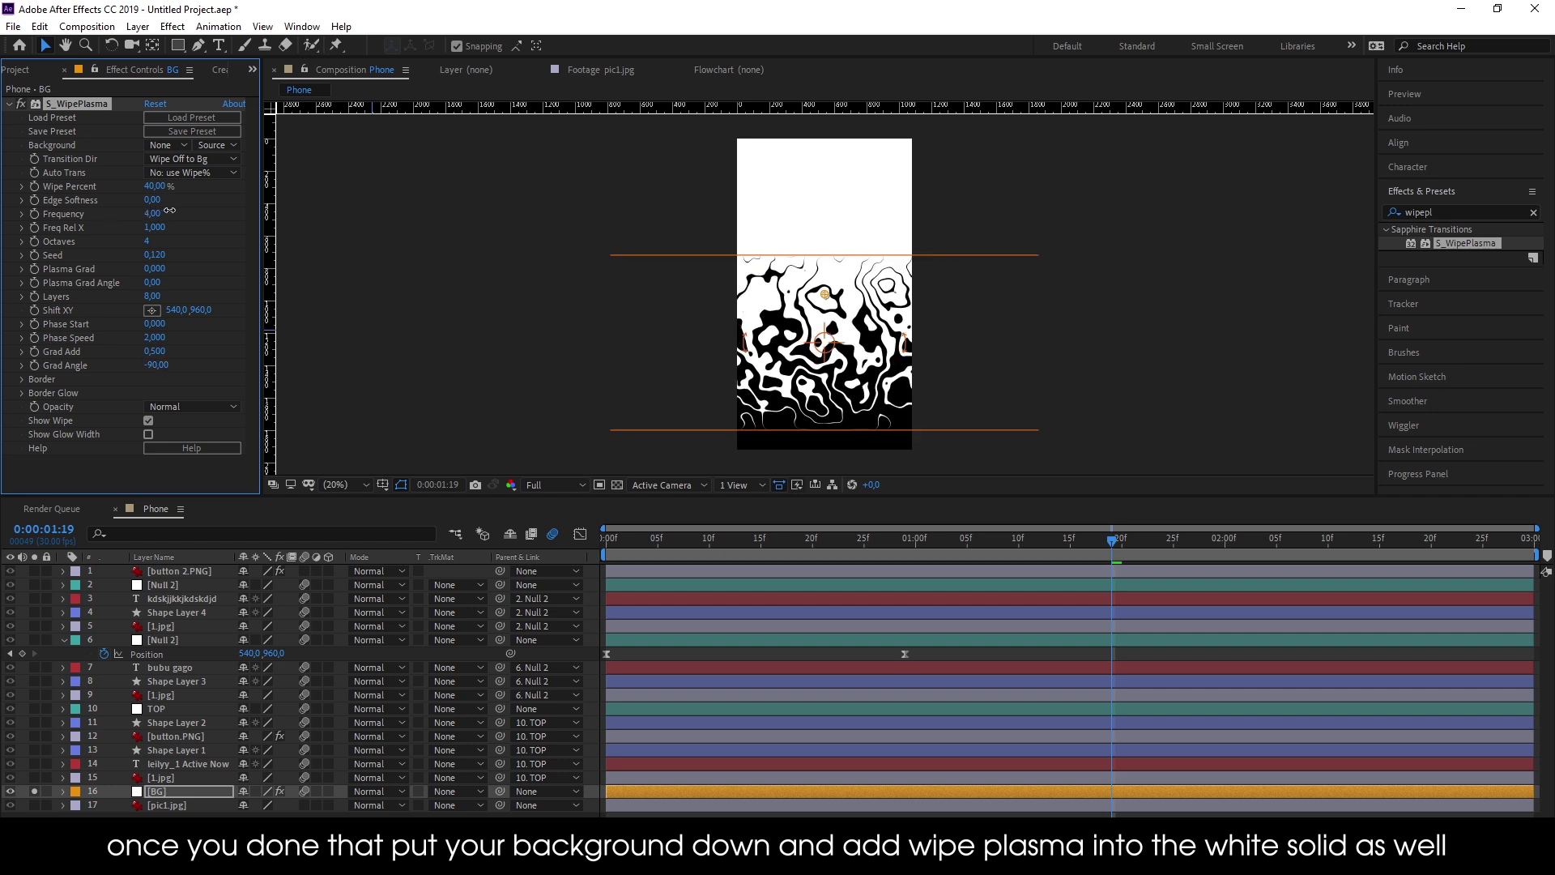
pyautogui.moveTo(170, 211); pyautogui.dragTo(140, 215)
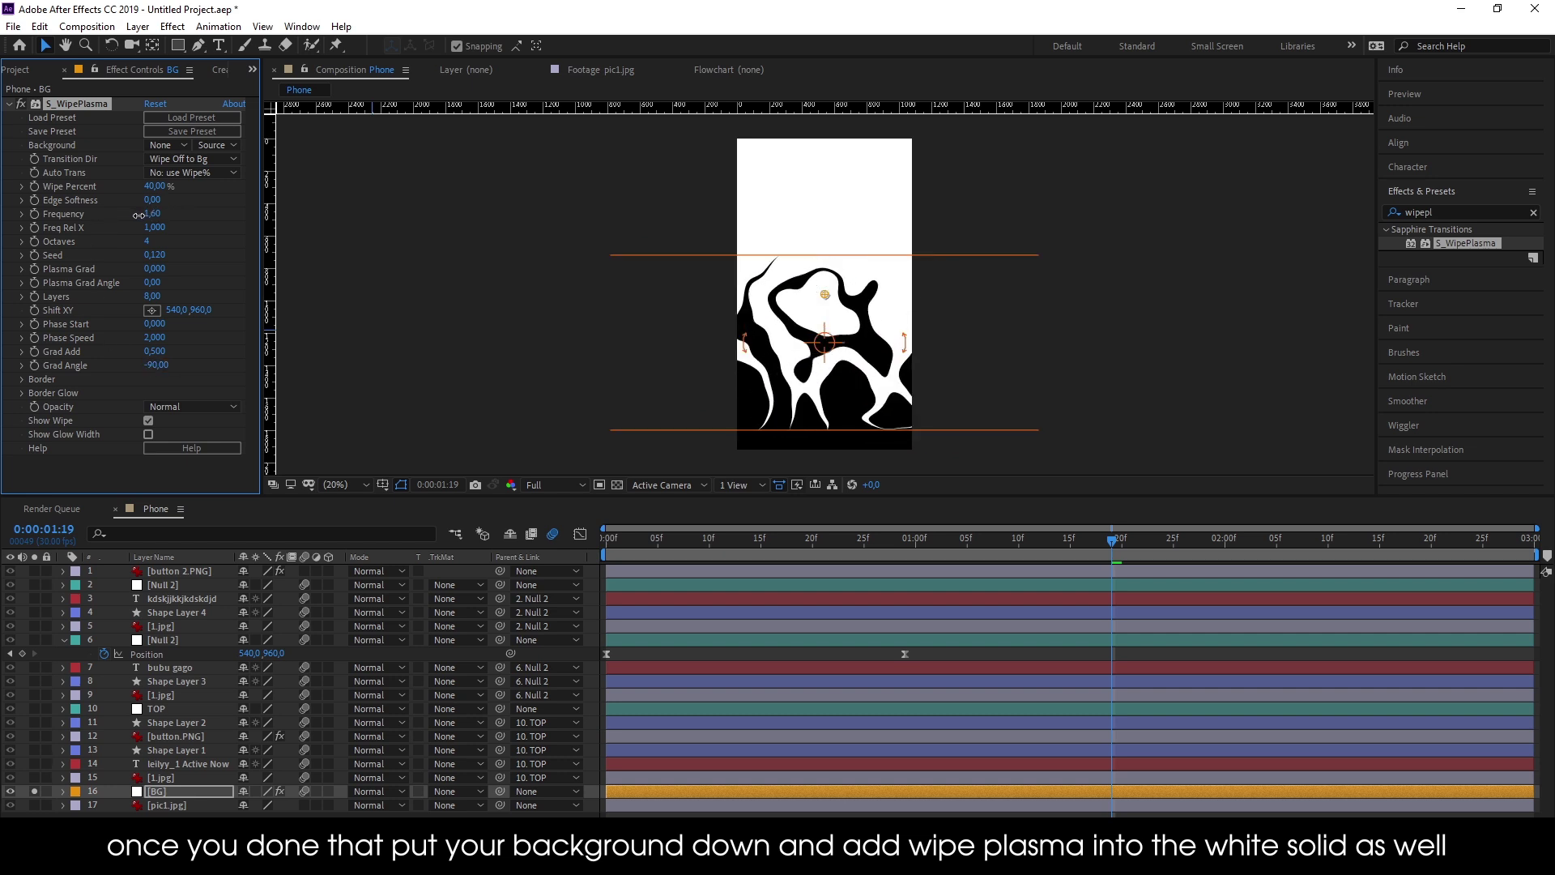
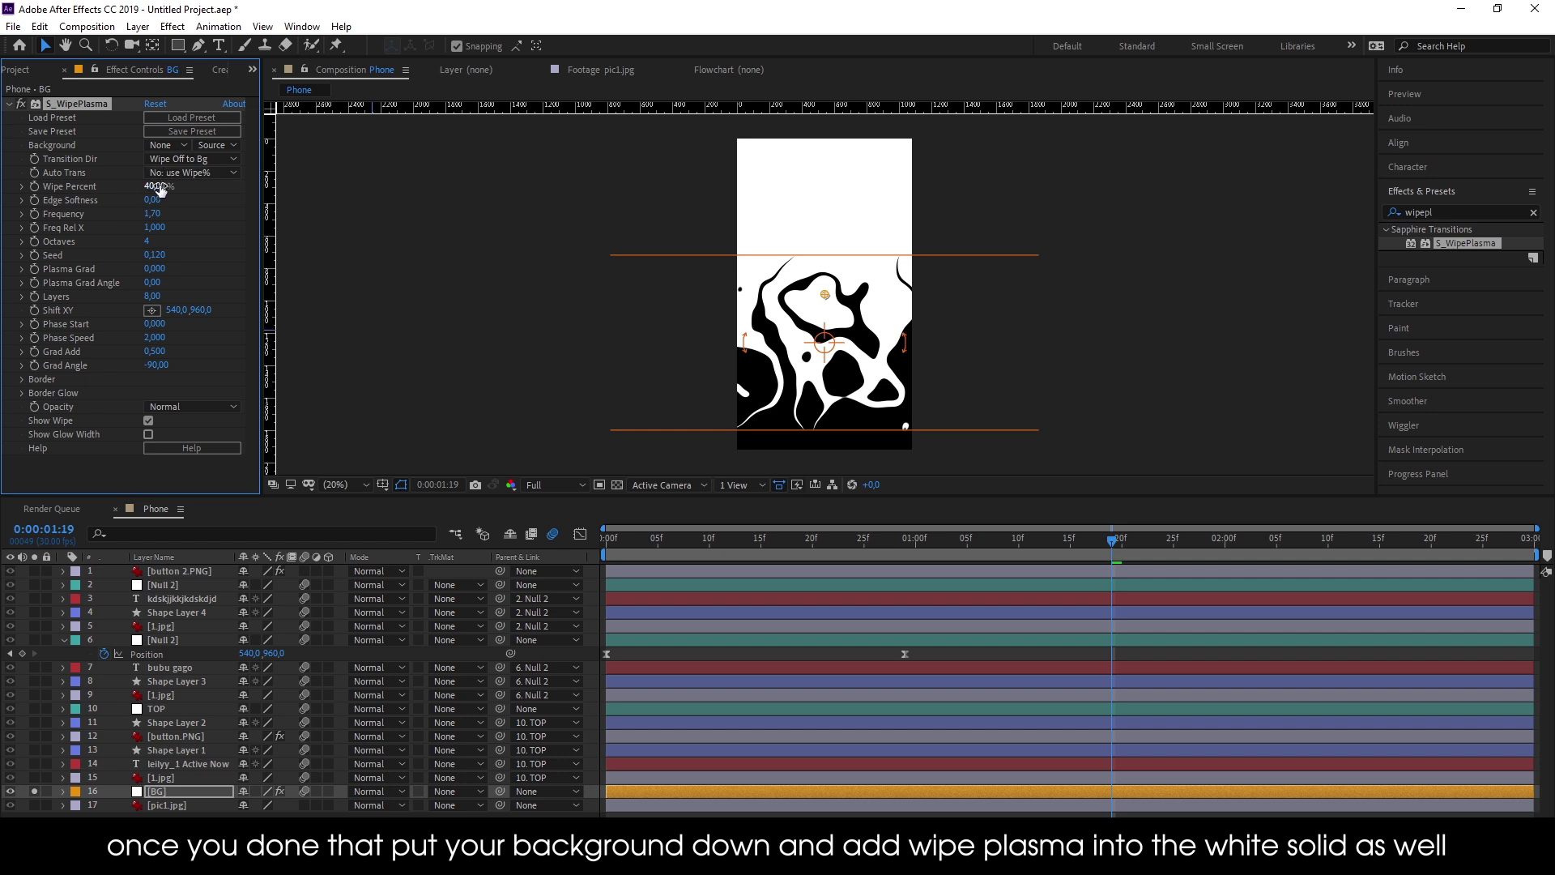
# Keyframe the BG solid's S_WipePlasma Wipe Percent from 0% at the start to 55% later
pyautogui.moveTo(197, 188); pyautogui.dragTo(163, 190)
pyautogui.moveTo(121, 193); pyautogui.dragTo(77, 199)
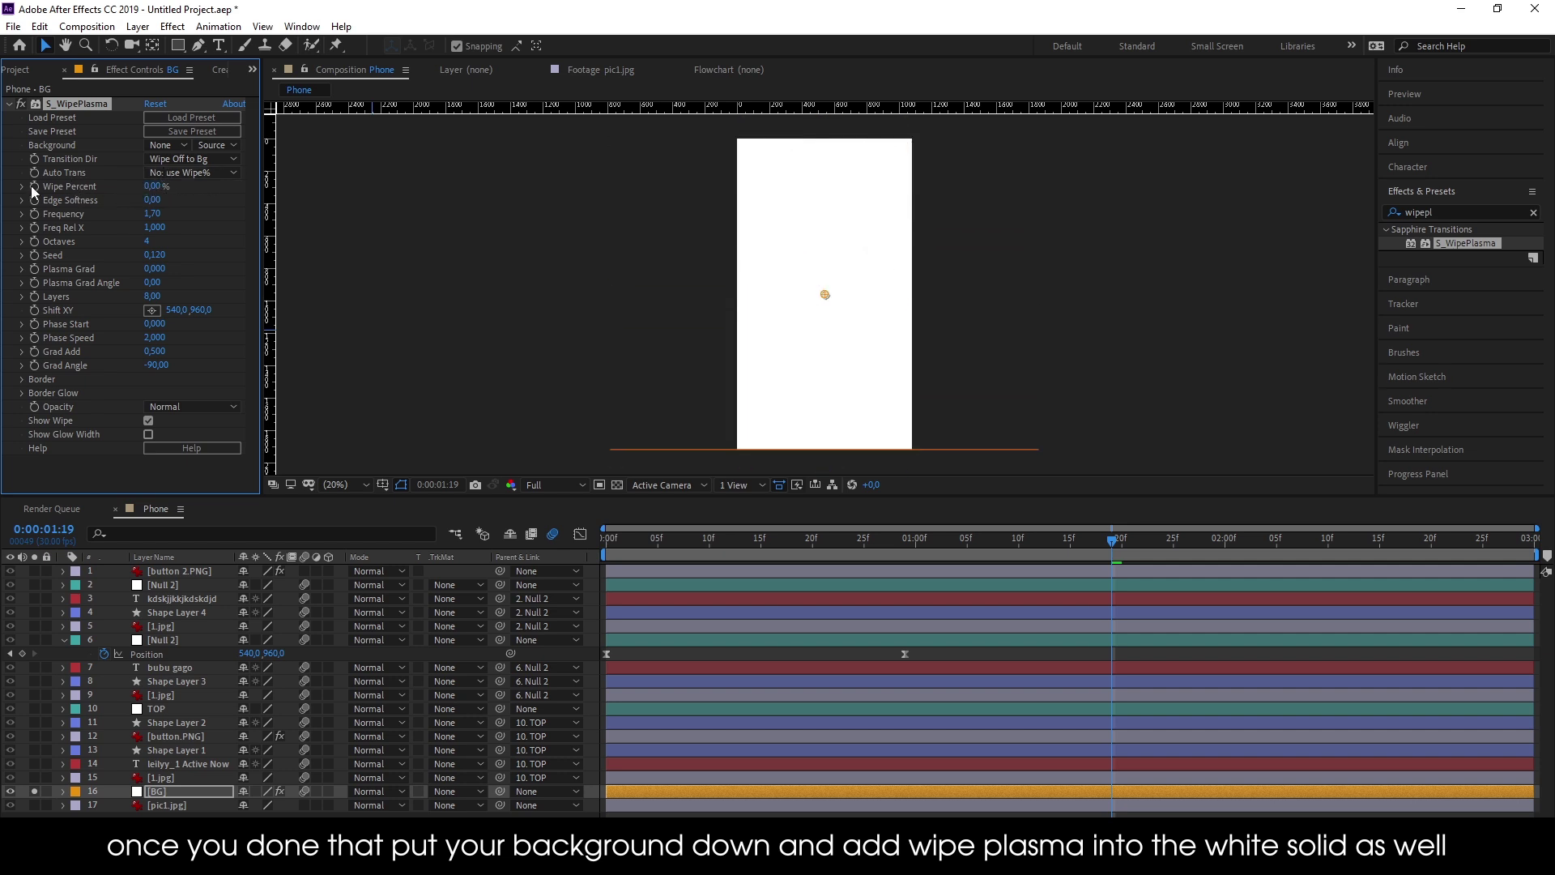
pyautogui.press('u')
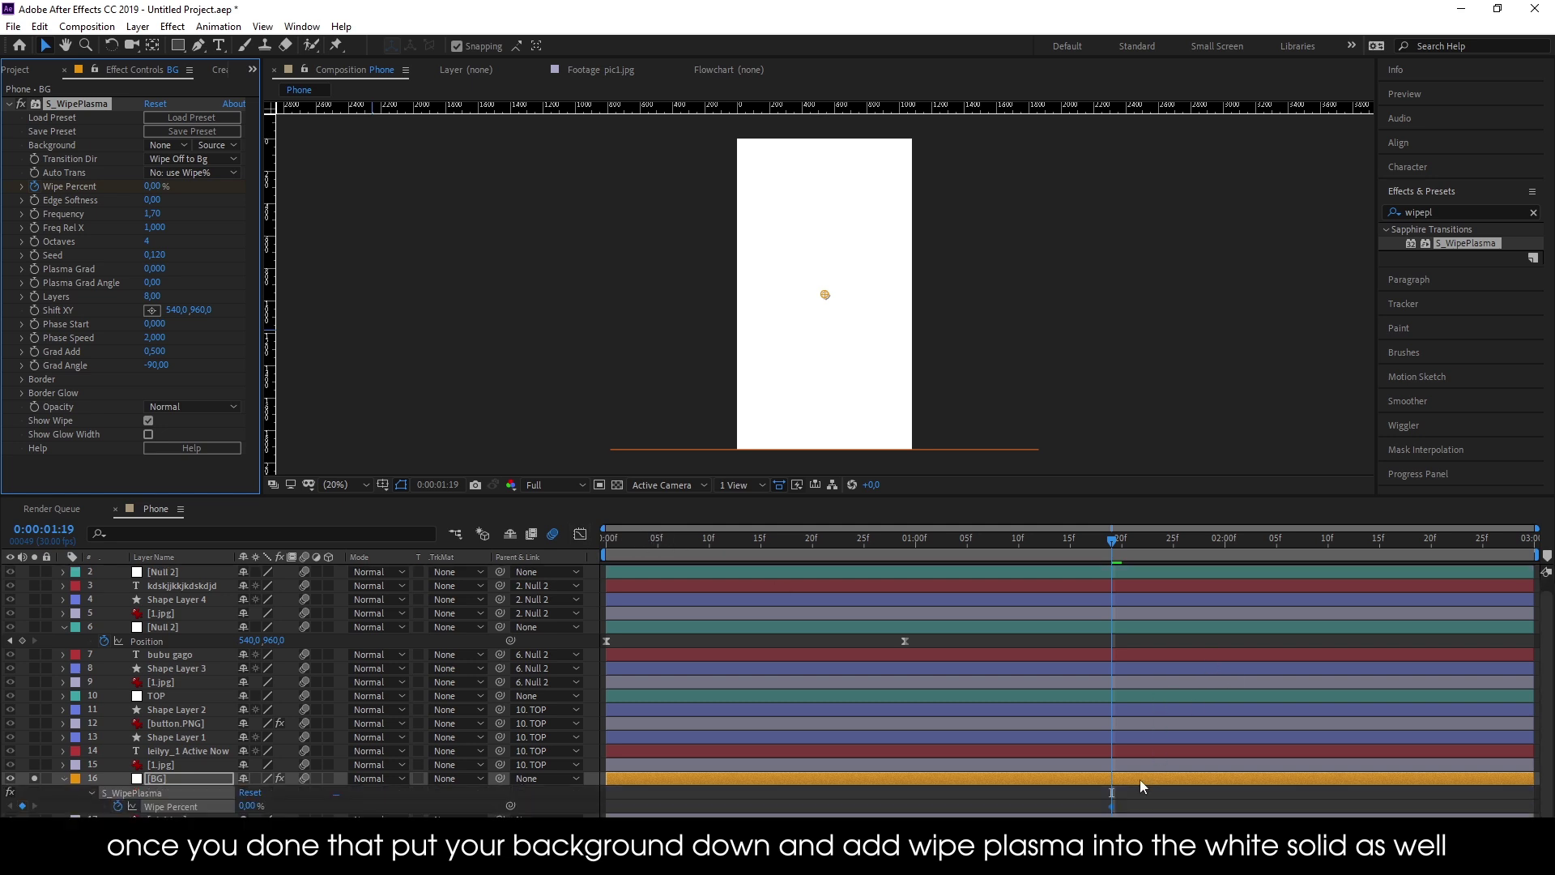
pyautogui.moveTo(1111, 807); pyautogui.dragTo(606, 807)
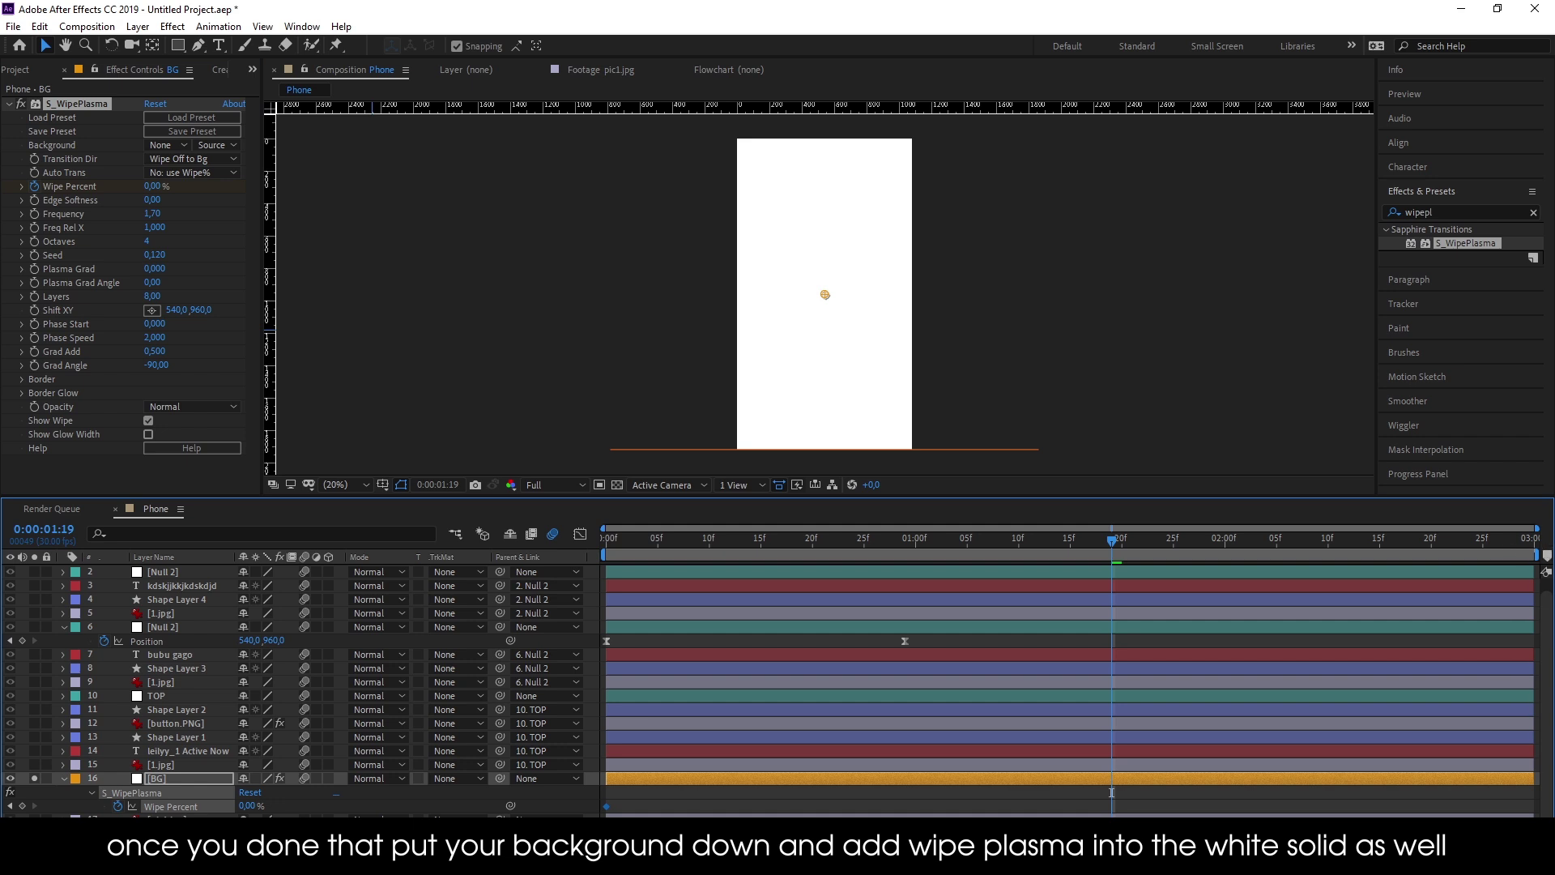
pyautogui.moveTo(1186, 538); pyautogui.dragTo(1524, 541)
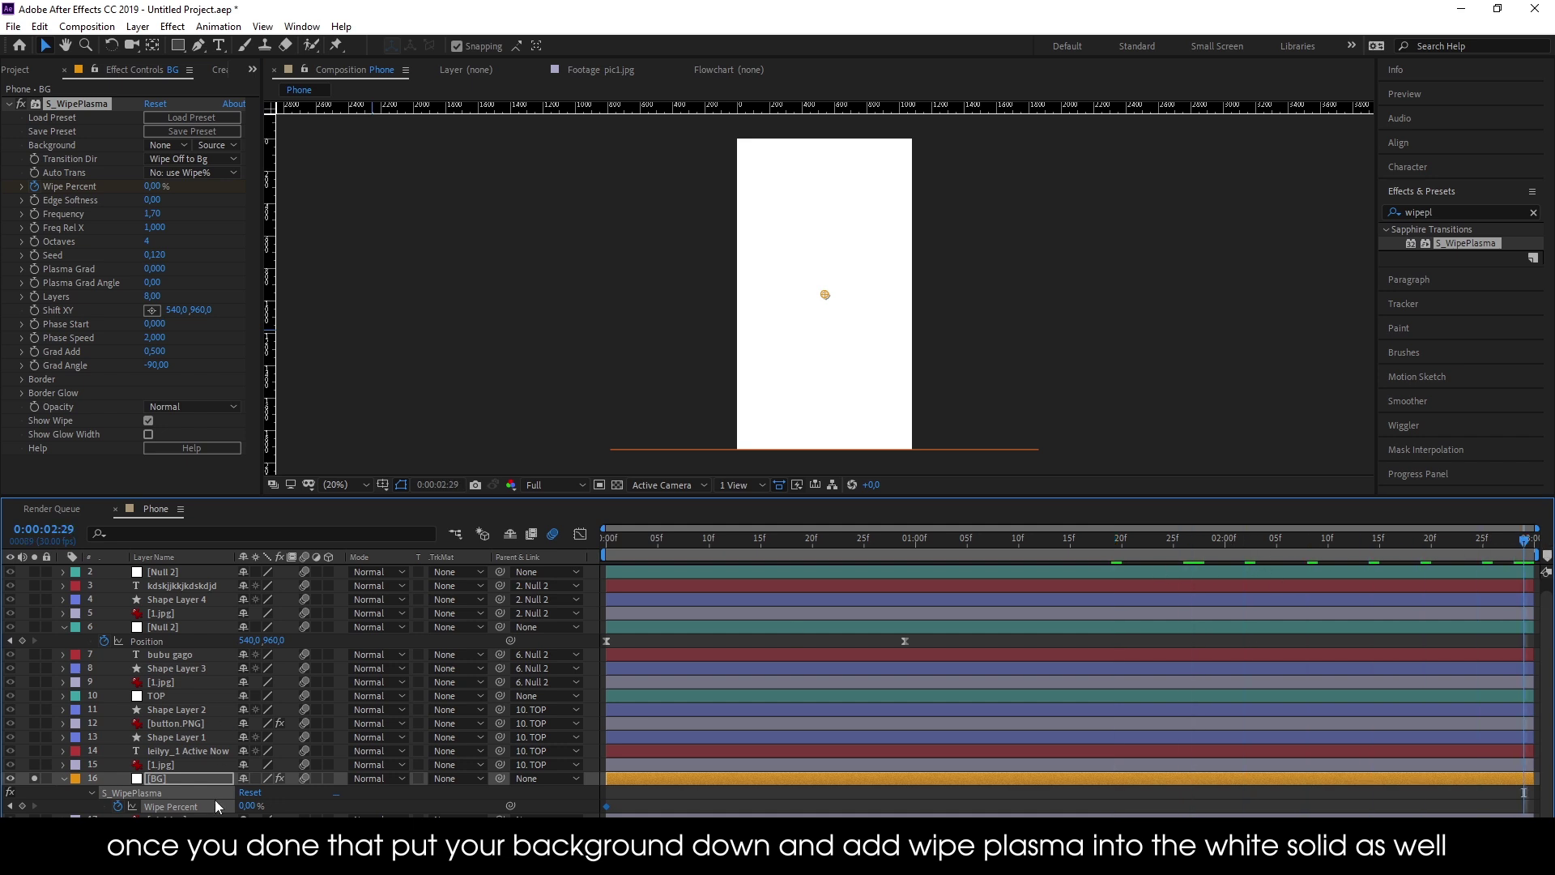
pyautogui.moveTo(244, 806); pyautogui.dragTo(274, 803)
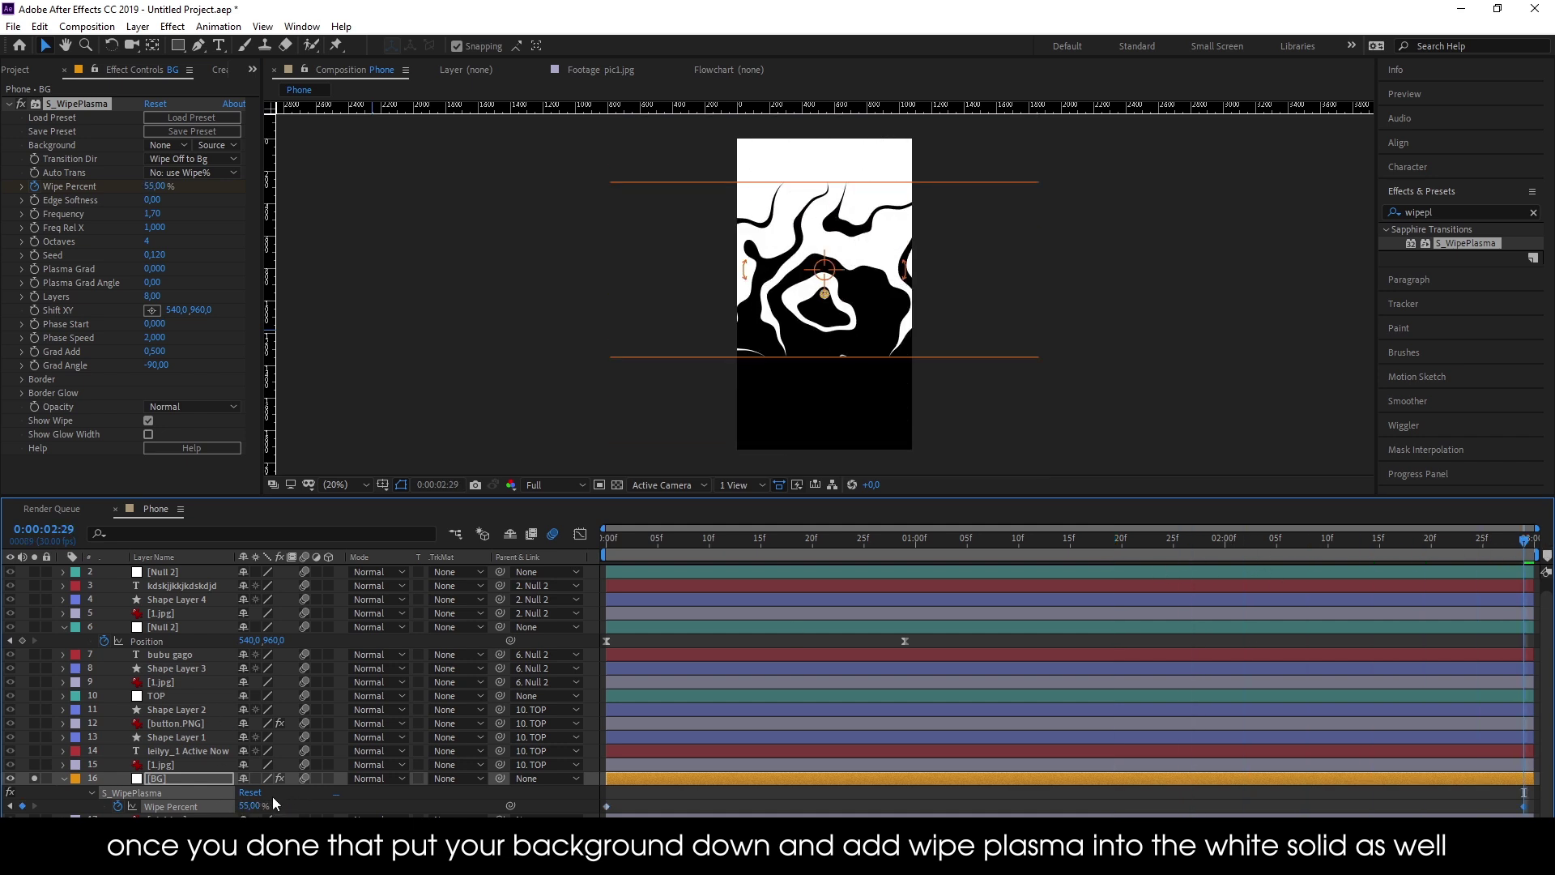
pyautogui.moveTo(1527, 807); pyautogui.dragTo(1534, 807)
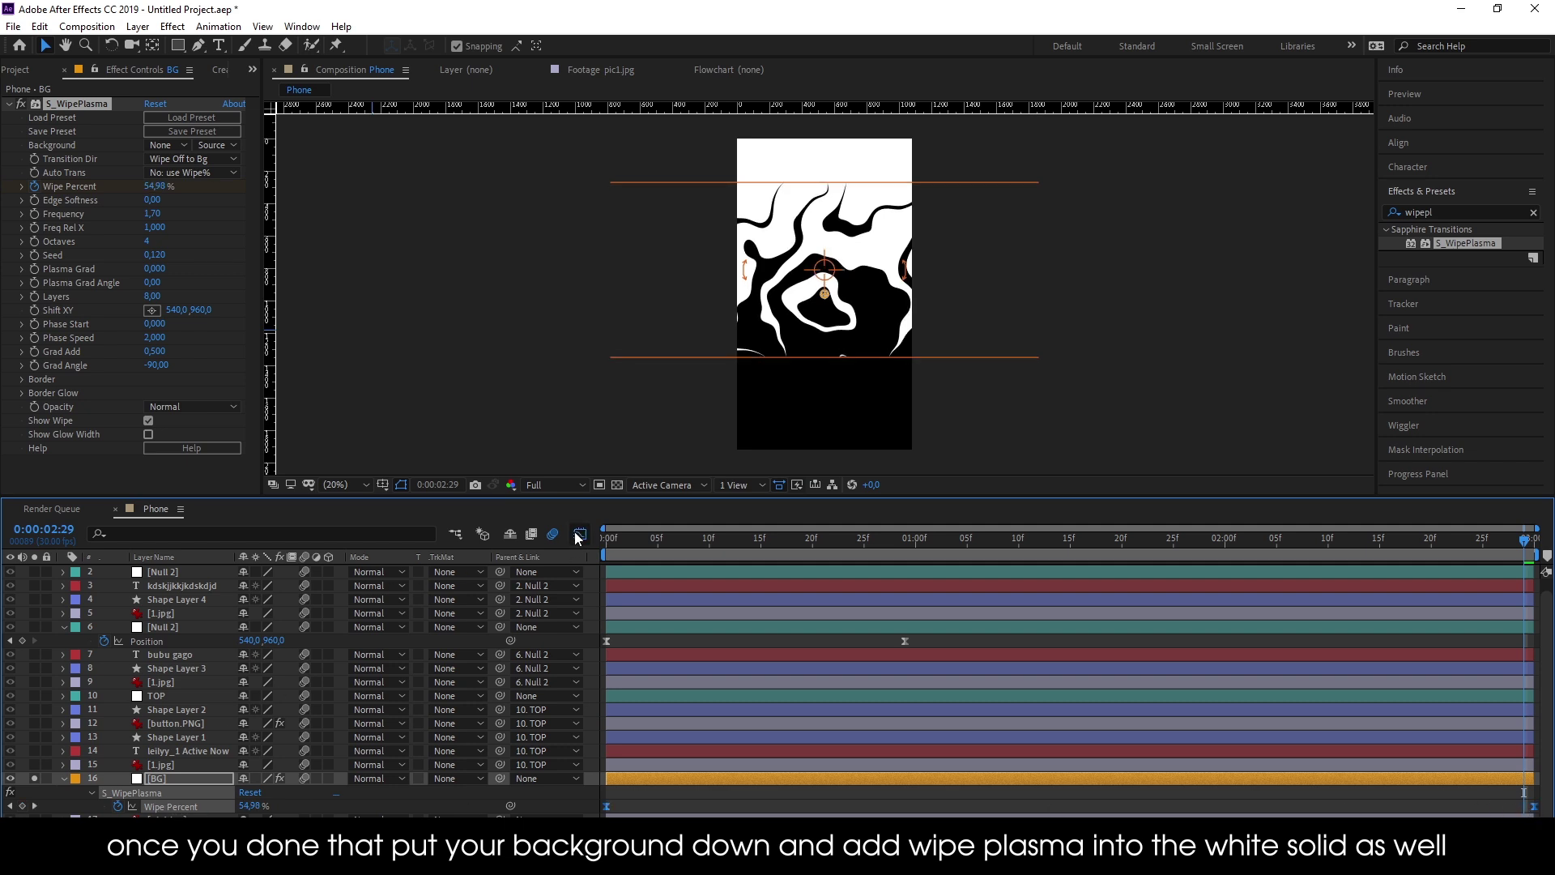
# Ease the wipe into its end keyframe in the Graph Editor and preview it from the start
pyautogui.click(579, 534)
pyautogui.moveTo(1366, 727); pyautogui.dragTo(1536, 812)
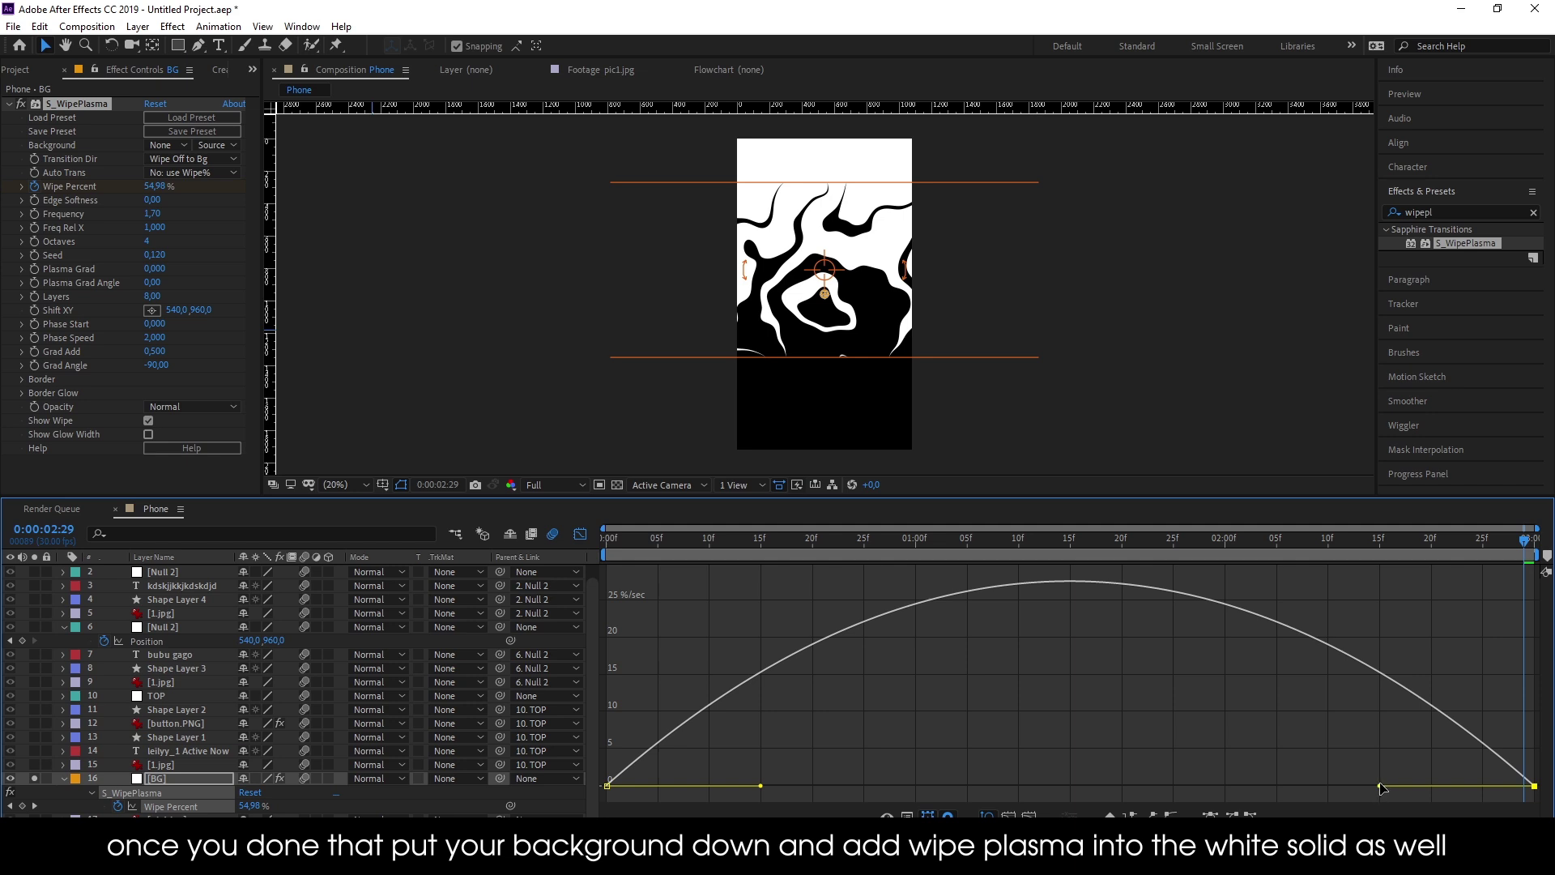
pyautogui.moveTo(1380, 786); pyautogui.dragTo(1070, 786)
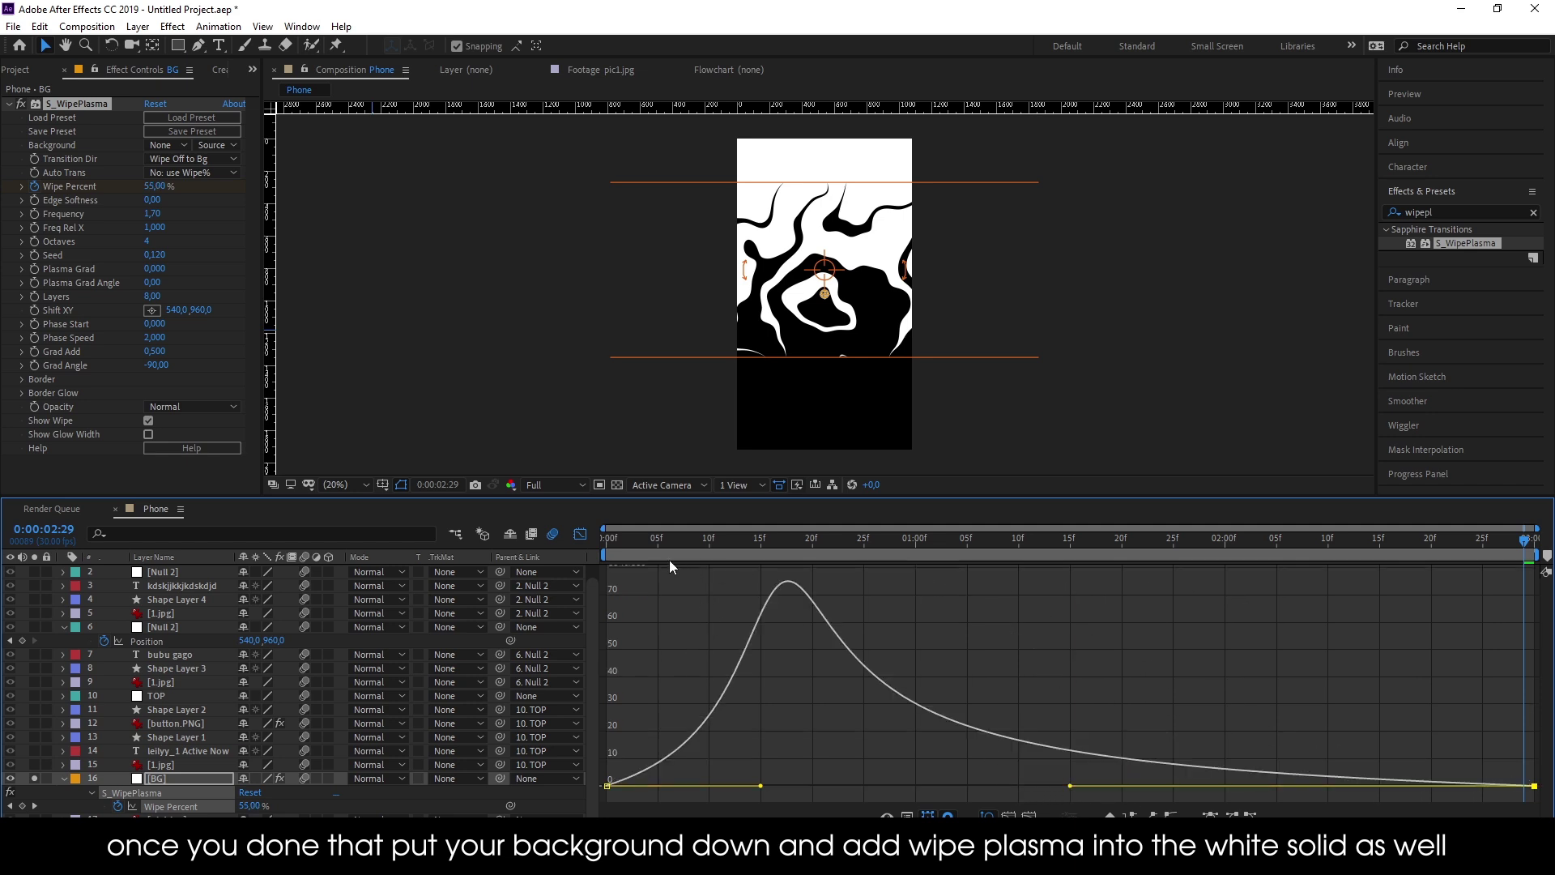
pyautogui.press('Home')
pyautogui.press('space')
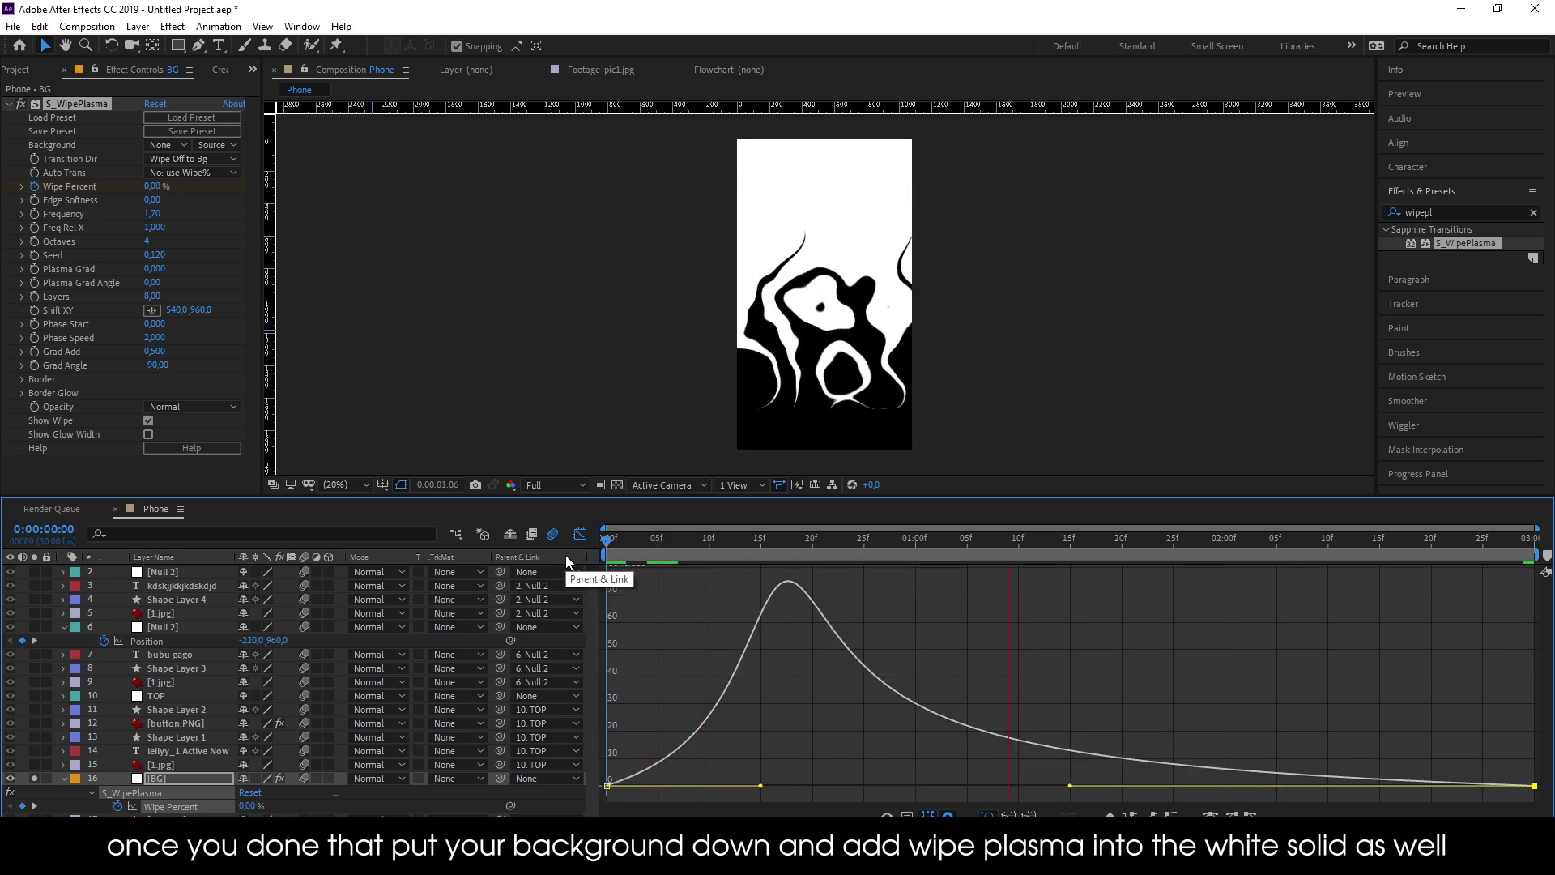
pyautogui.click(580, 533)
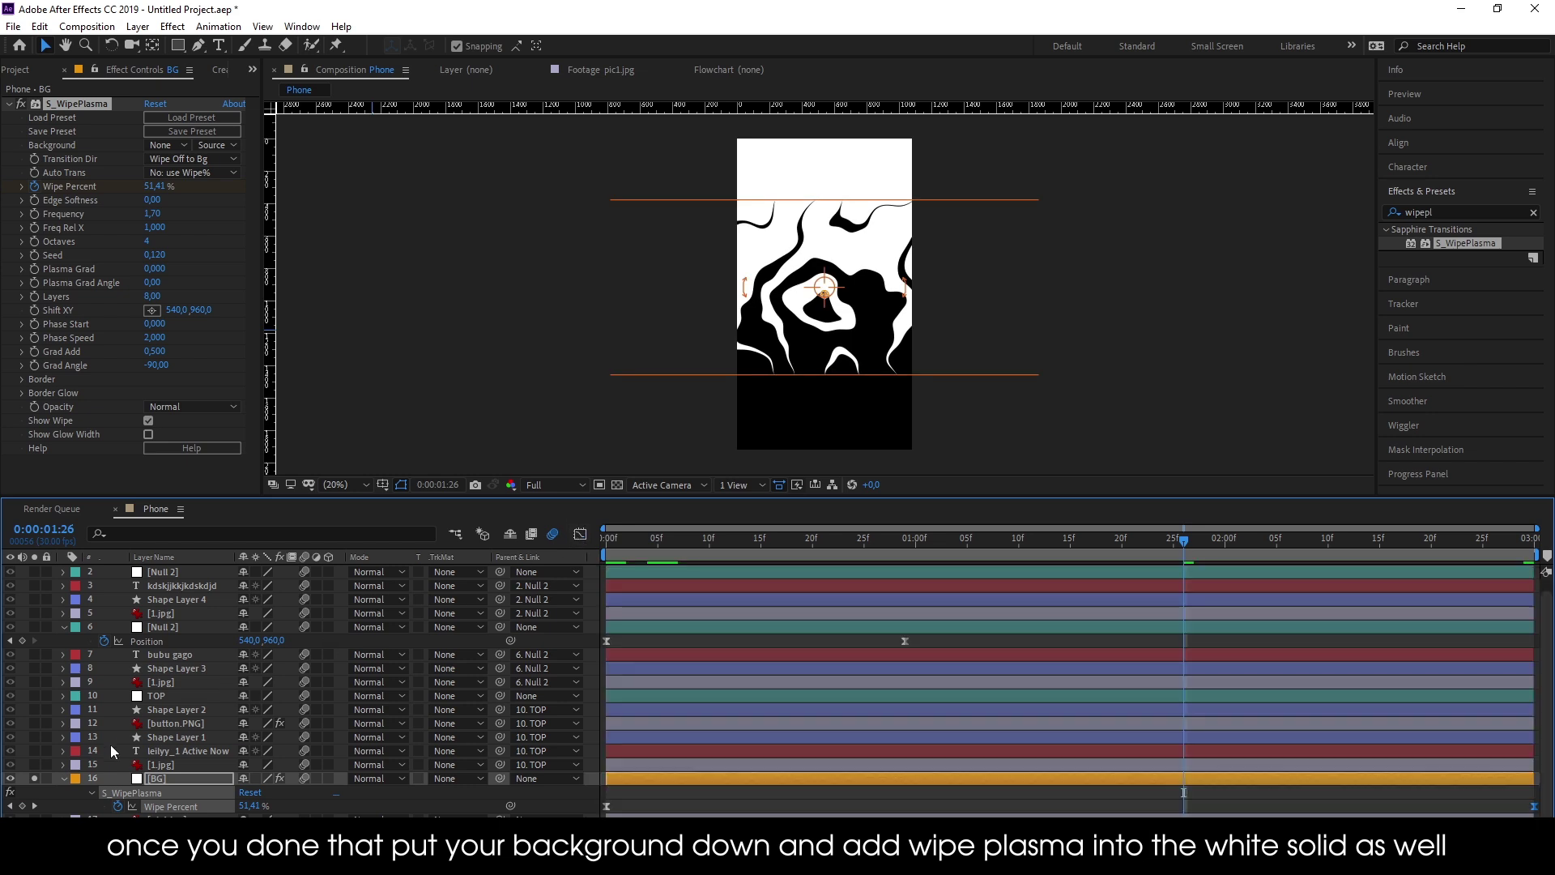
pyautogui.click(63, 778)
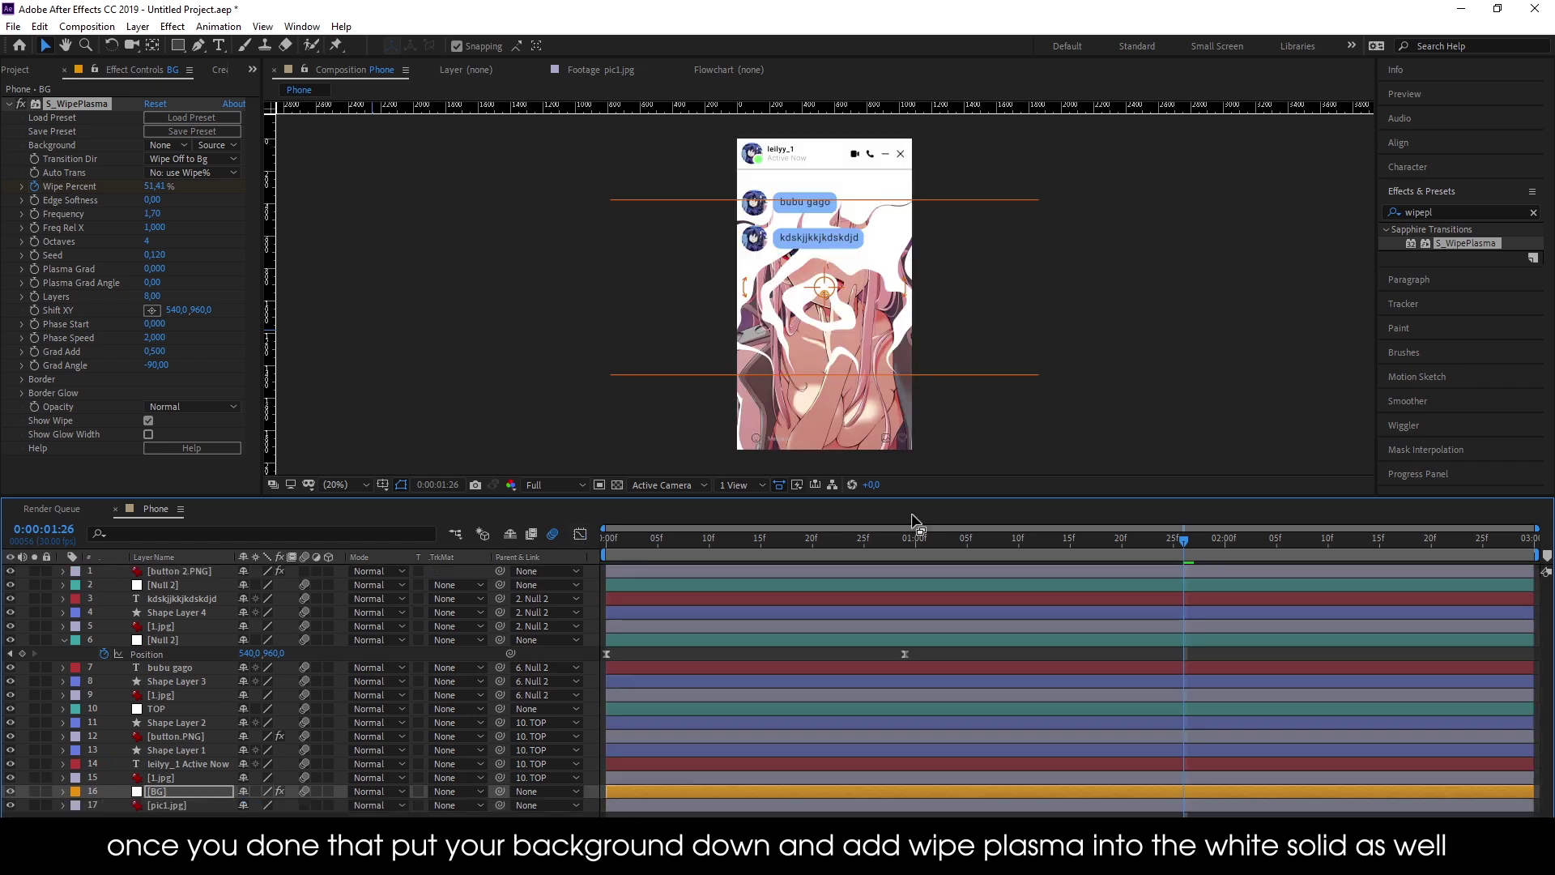
# Add a pink Drop Shadow to the BG solid with greater distance and opacity
pyautogui.scroll(2, 858, 343)
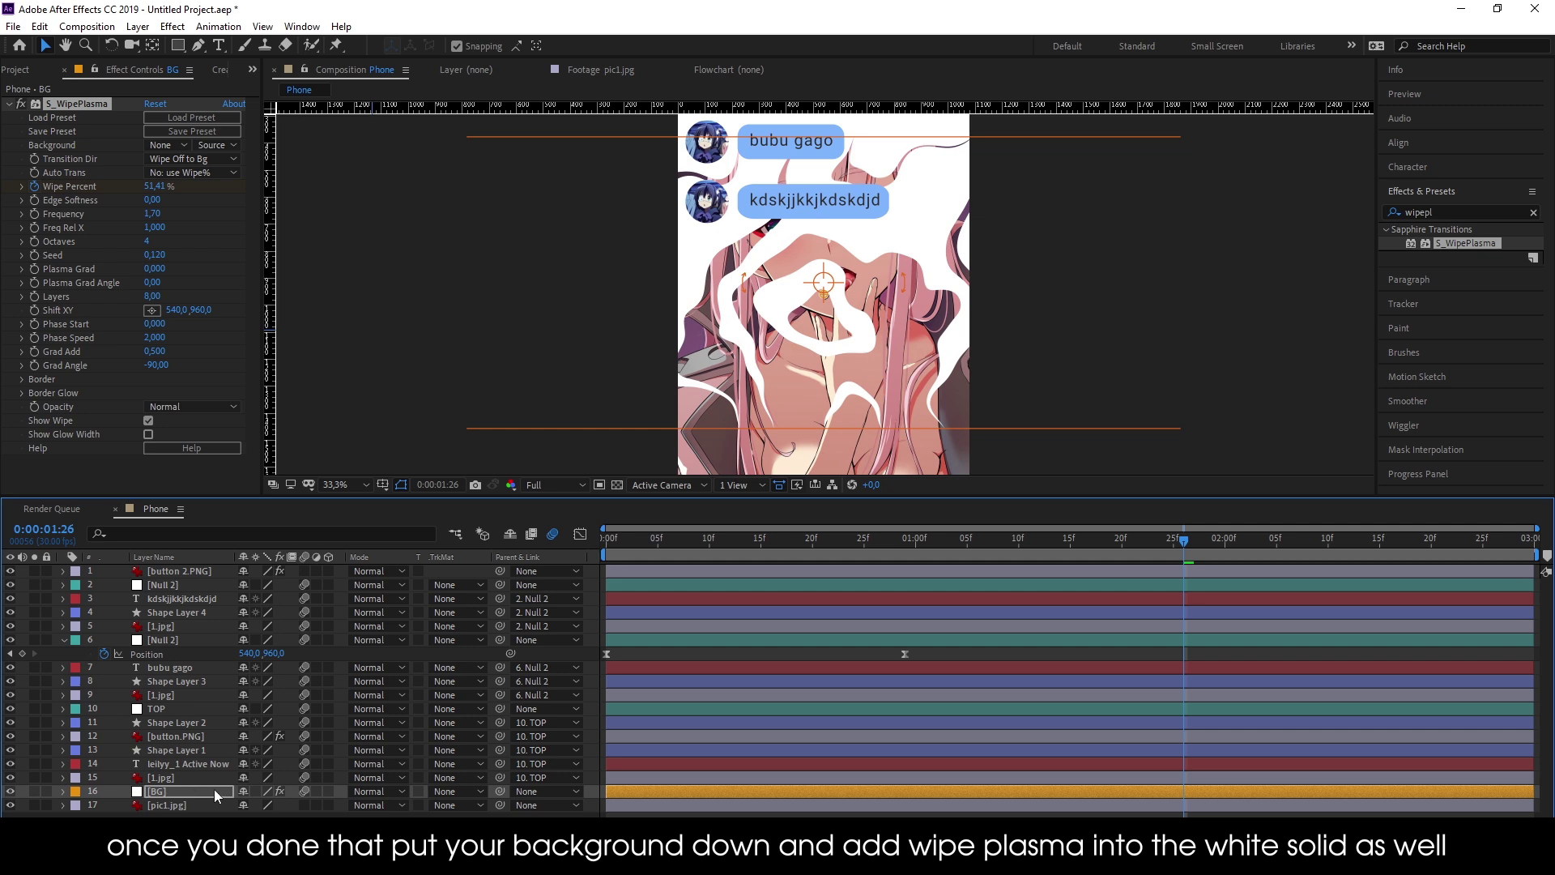
pyautogui.click(1458, 212)
pyautogui.write('d')
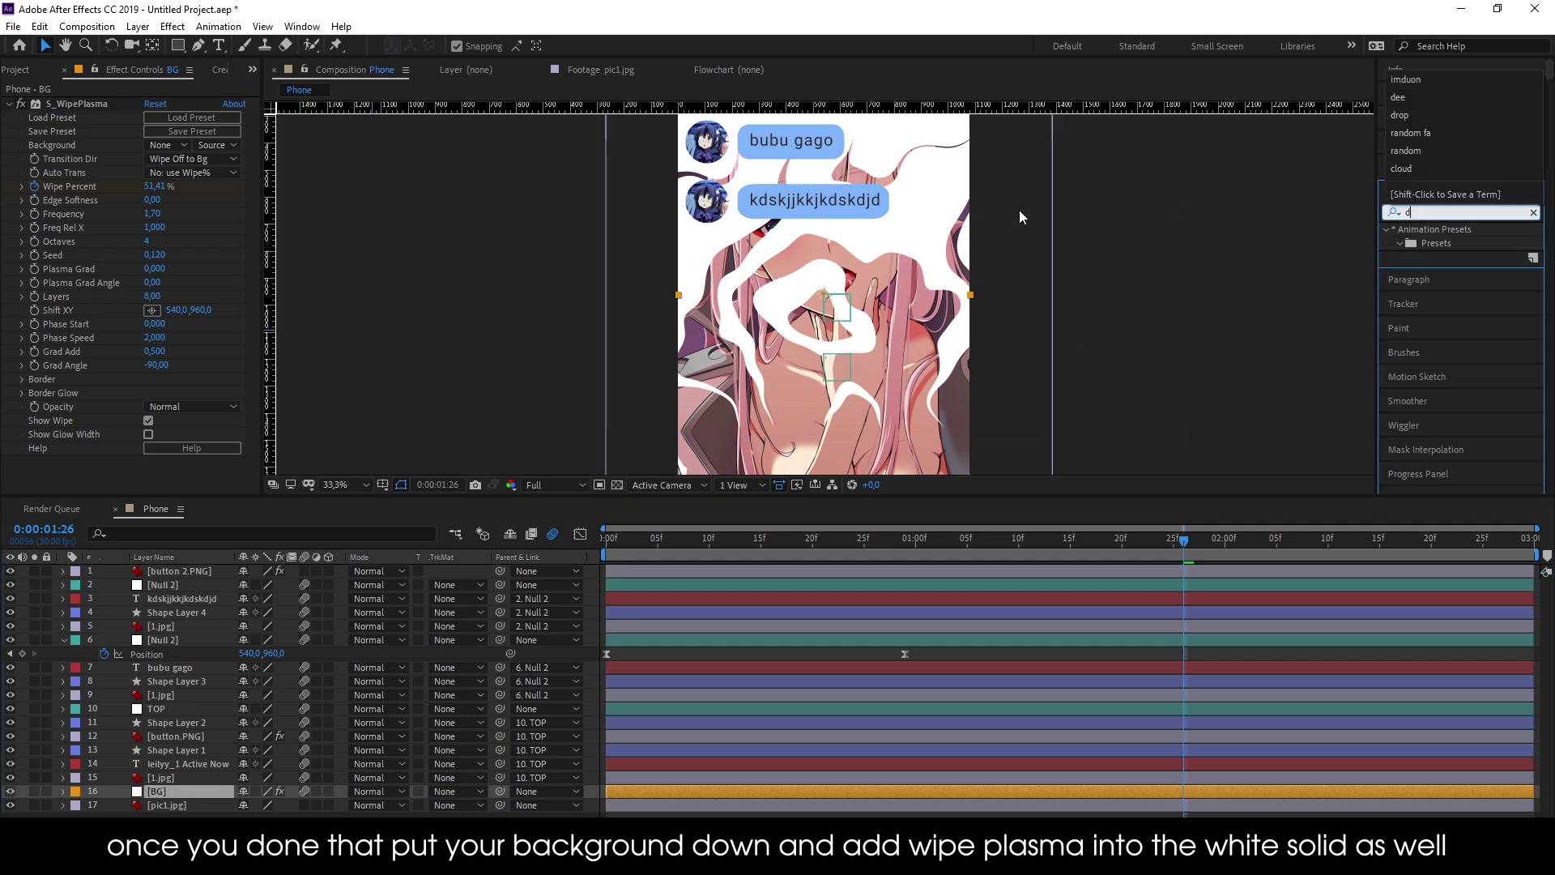
pyautogui.write('rop')
pyautogui.doubleClick(1454, 450)
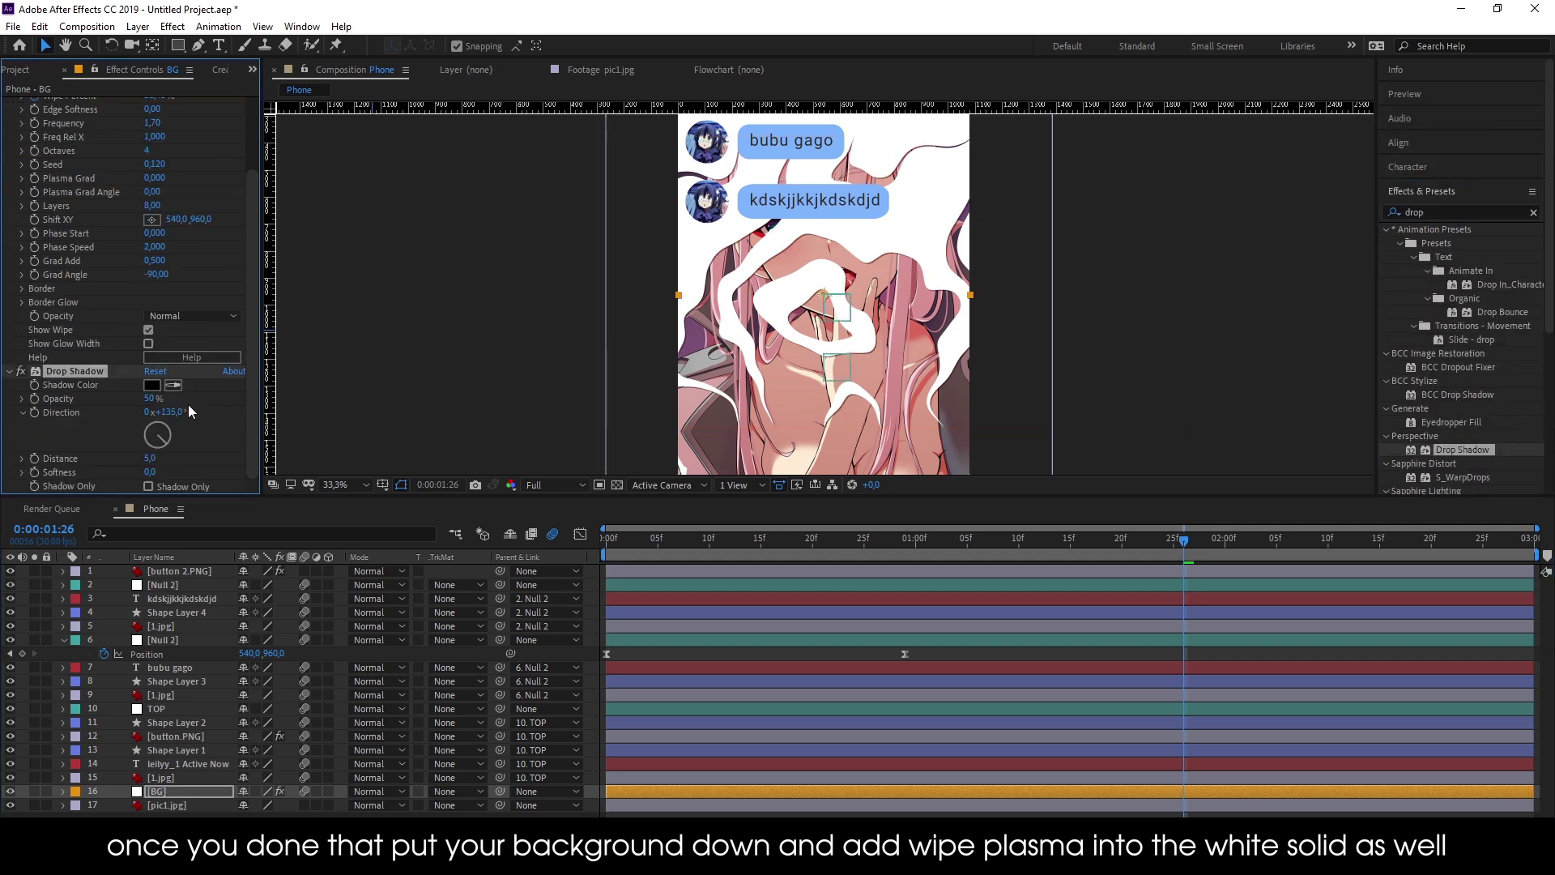
pyautogui.click(152, 385)
pyautogui.moveTo(609, 374); pyautogui.dragTo(627, 311)
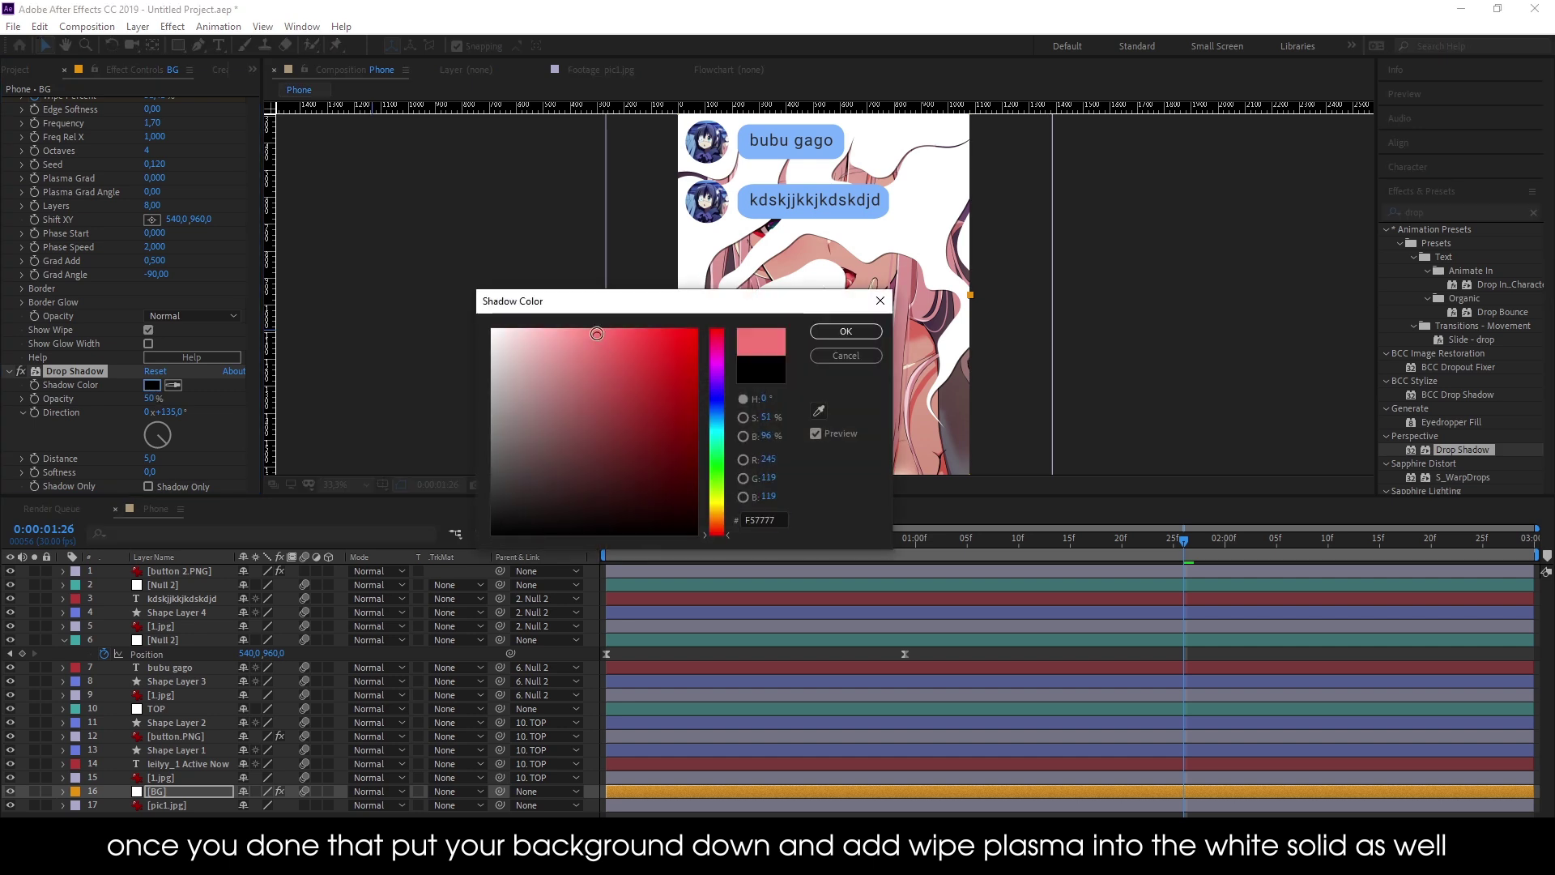
pyautogui.click(845, 331)
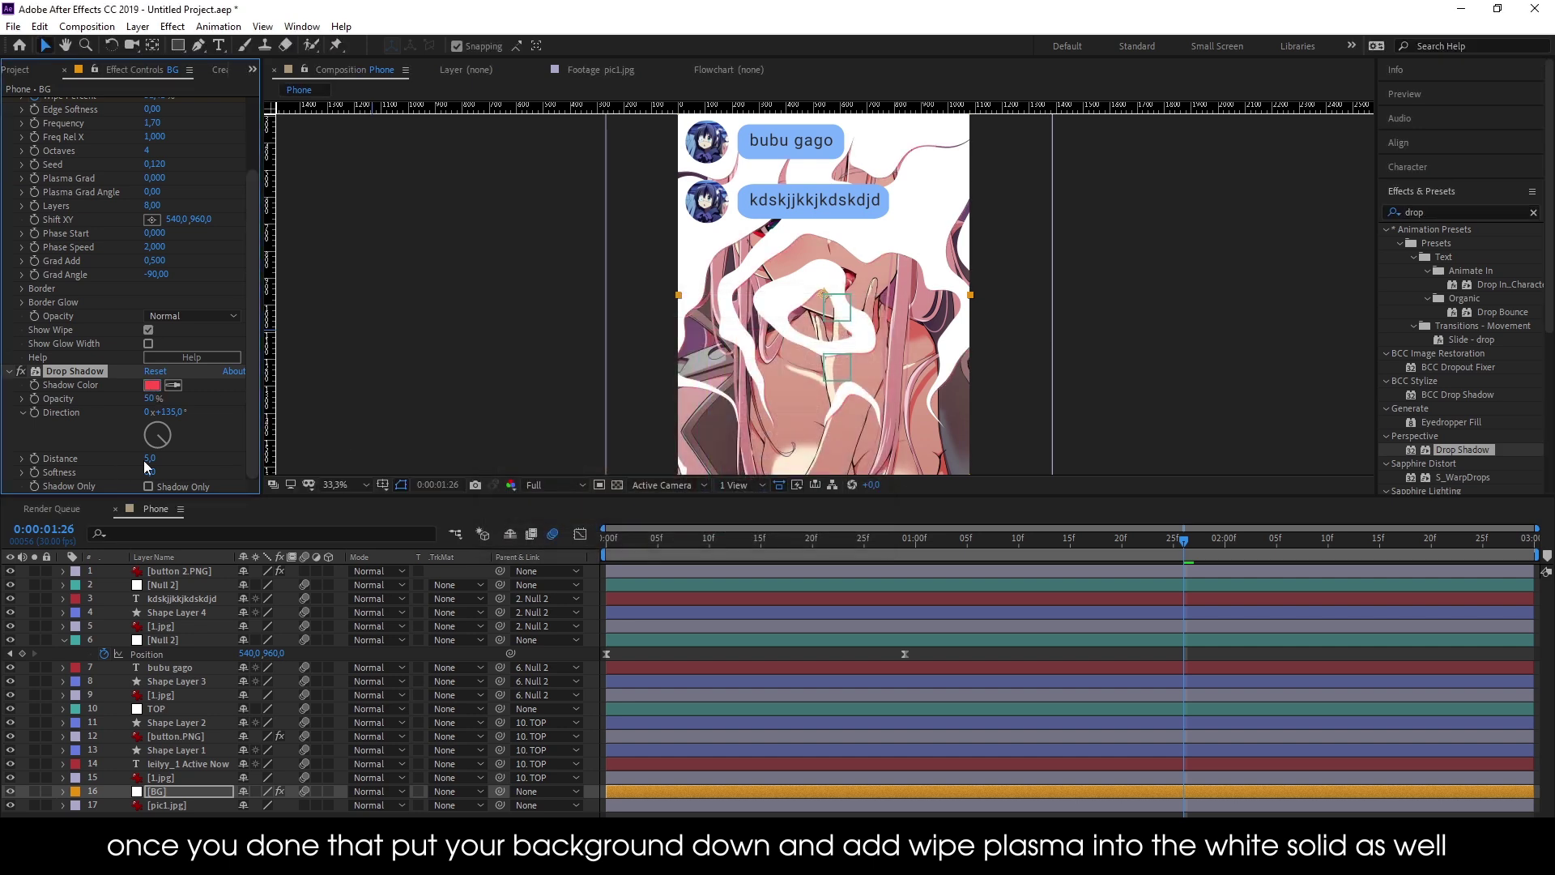
pyautogui.moveTo(149, 458); pyautogui.dragTo(156, 458)
pyautogui.moveTo(154, 399); pyautogui.dragTo(340, 404)
# Apply Hue/Saturation to pic1.jpg with Colorize on and Colorize Hue at -10°
pyautogui.click(166, 805)
pyautogui.click(1533, 213)
pyautogui.write('hue')
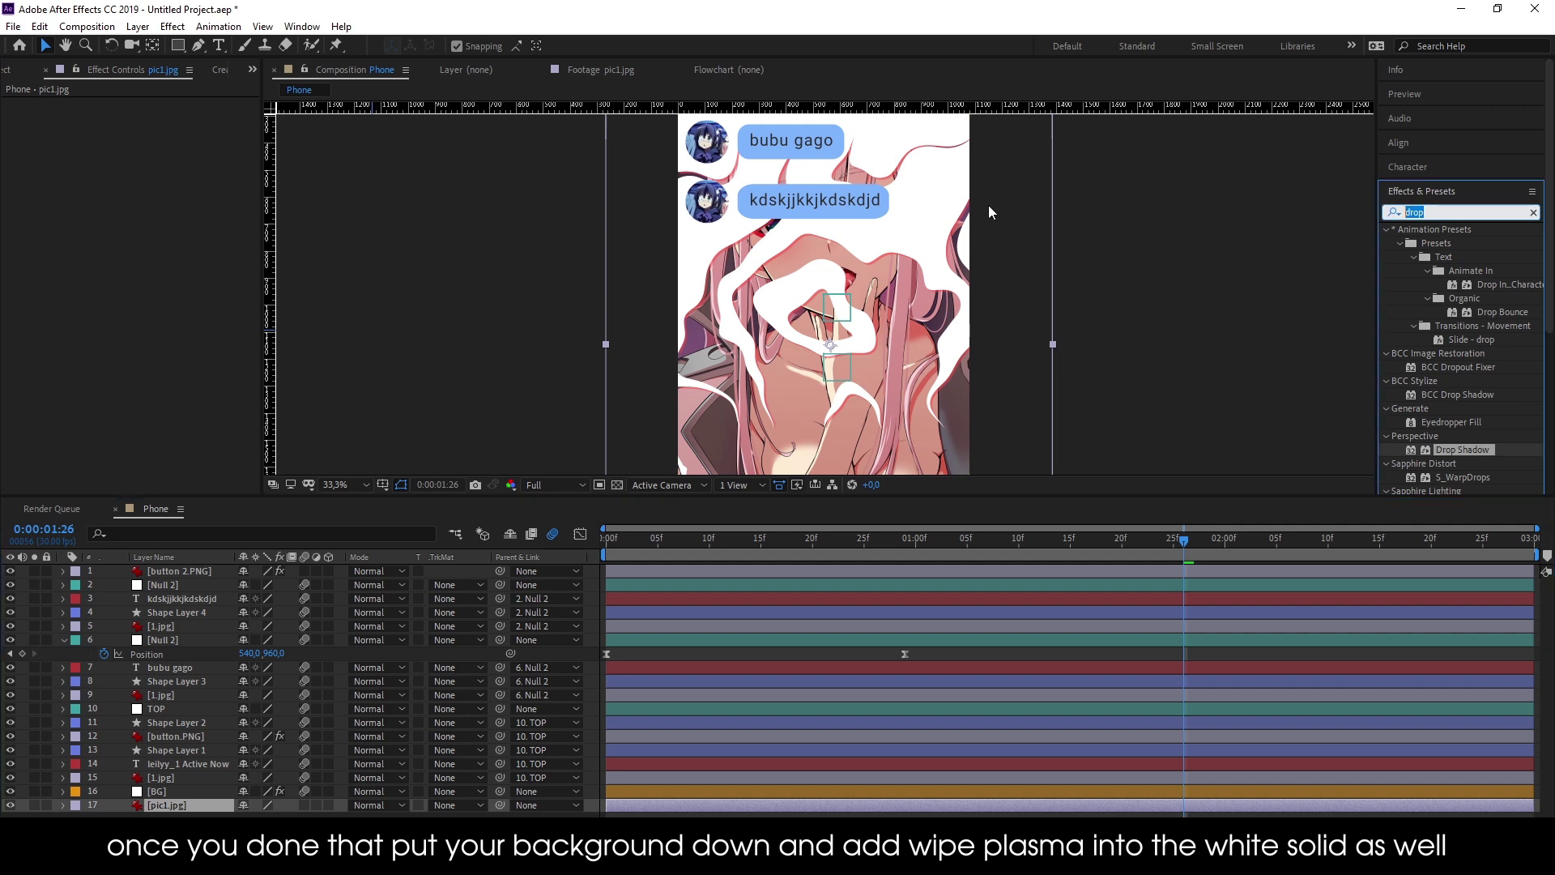
pyautogui.doubleClick(1453, 381)
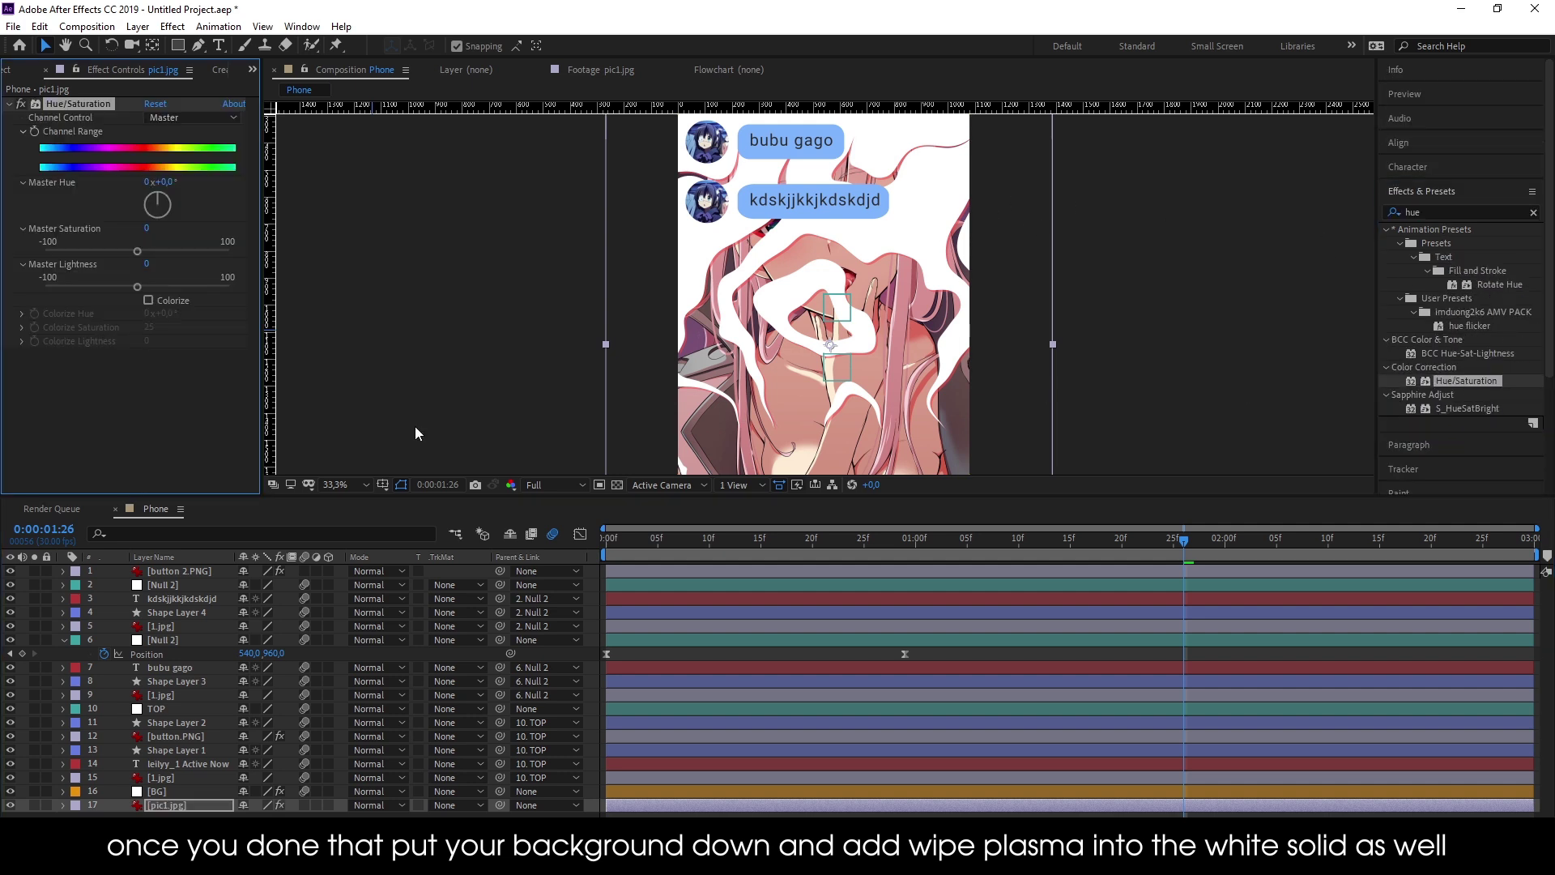
pyautogui.click(149, 301)
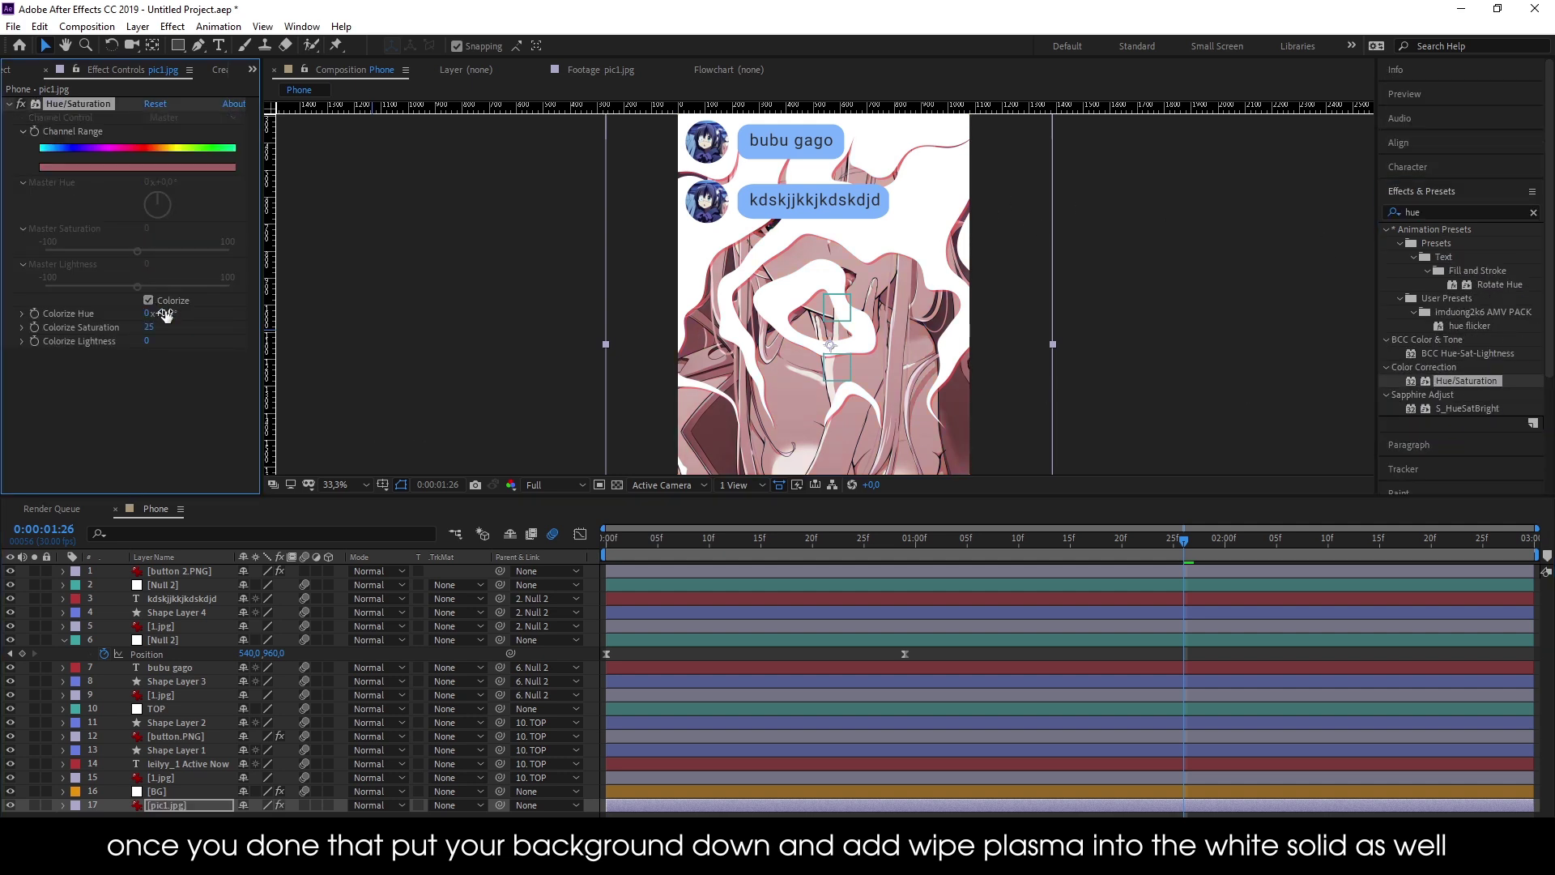
pyautogui.moveTo(193, 318); pyautogui.dragTo(166, 318)
pyautogui.click(1475, 208)
pyautogui.write('drop')
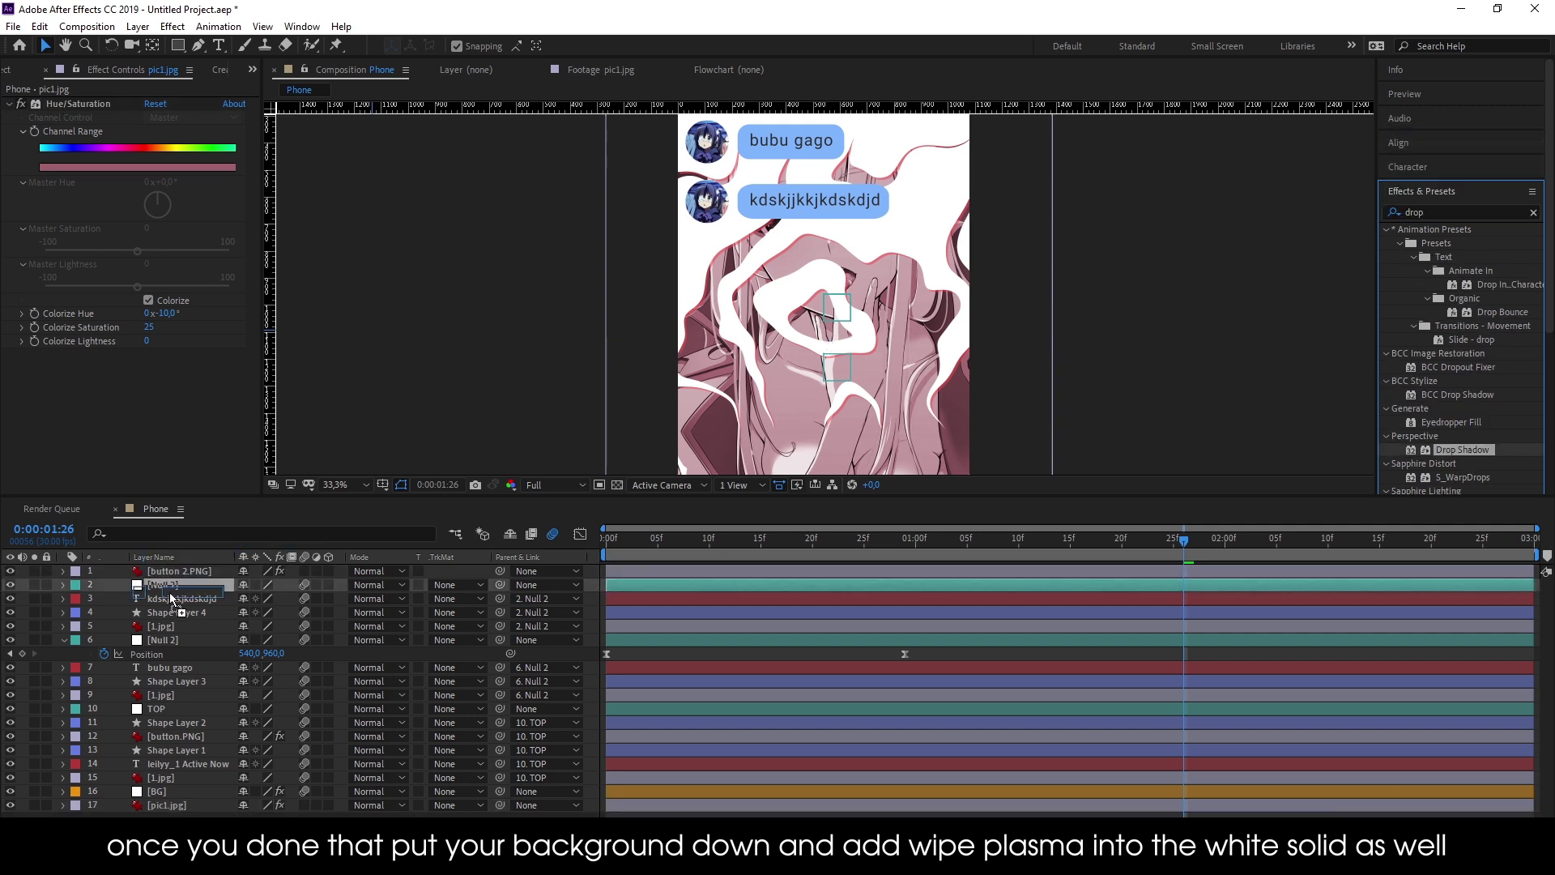
# Give Shape Layer 4 a Drop Shadow with distance 10 and paste it onto Shape Layer 3
pyautogui.moveTo(1437, 448); pyautogui.dragTo(168, 609)
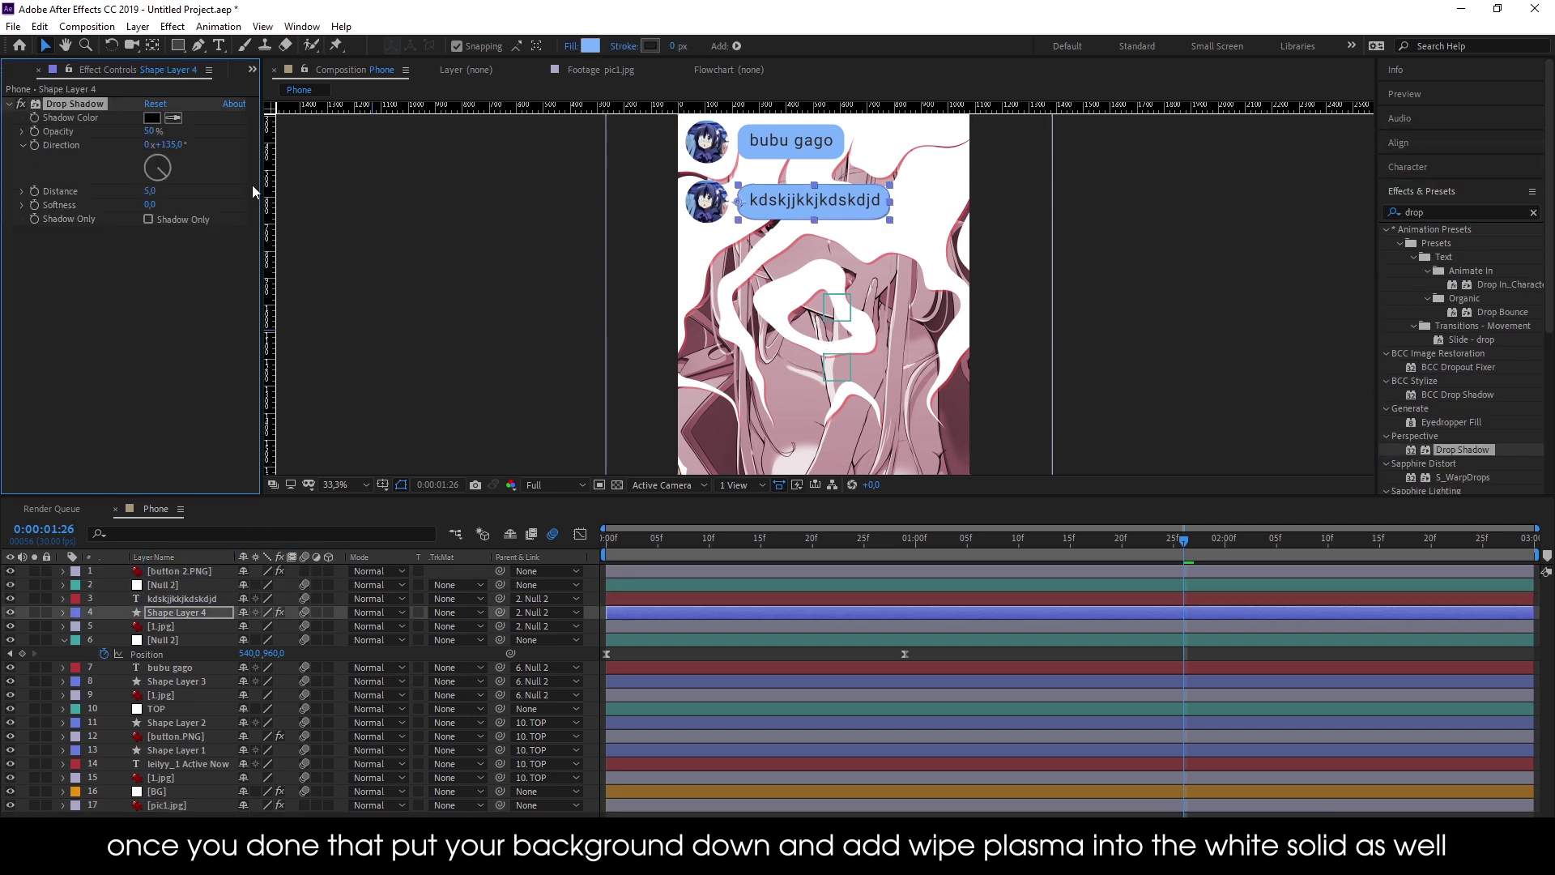
pyautogui.moveTo(149, 191); pyautogui.dragTo(148, 195)
pyautogui.click(416, 249)
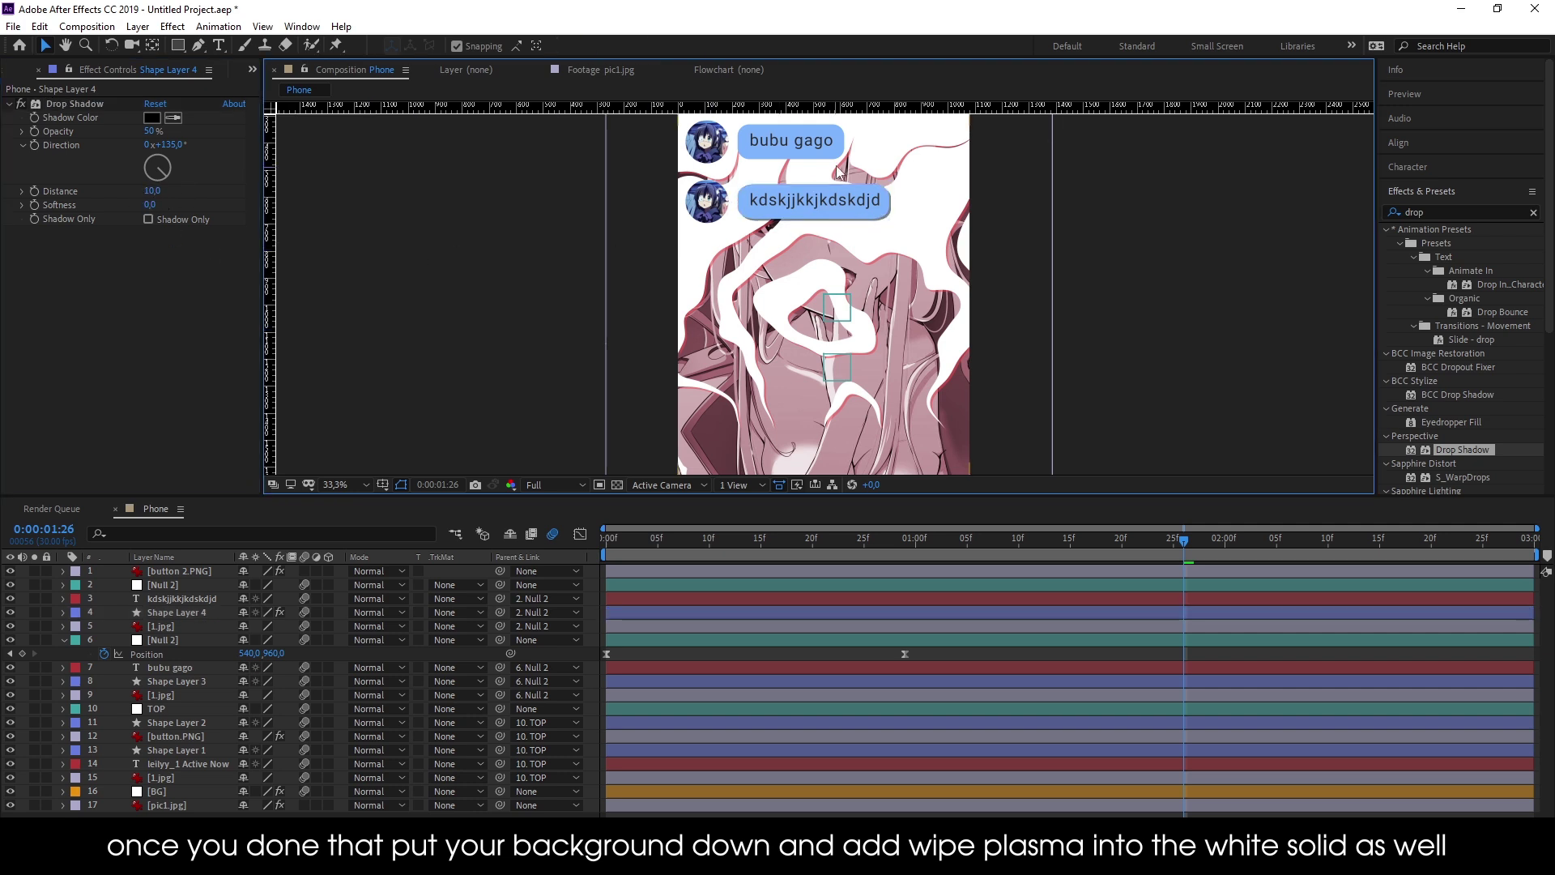
pyautogui.click(102, 102)
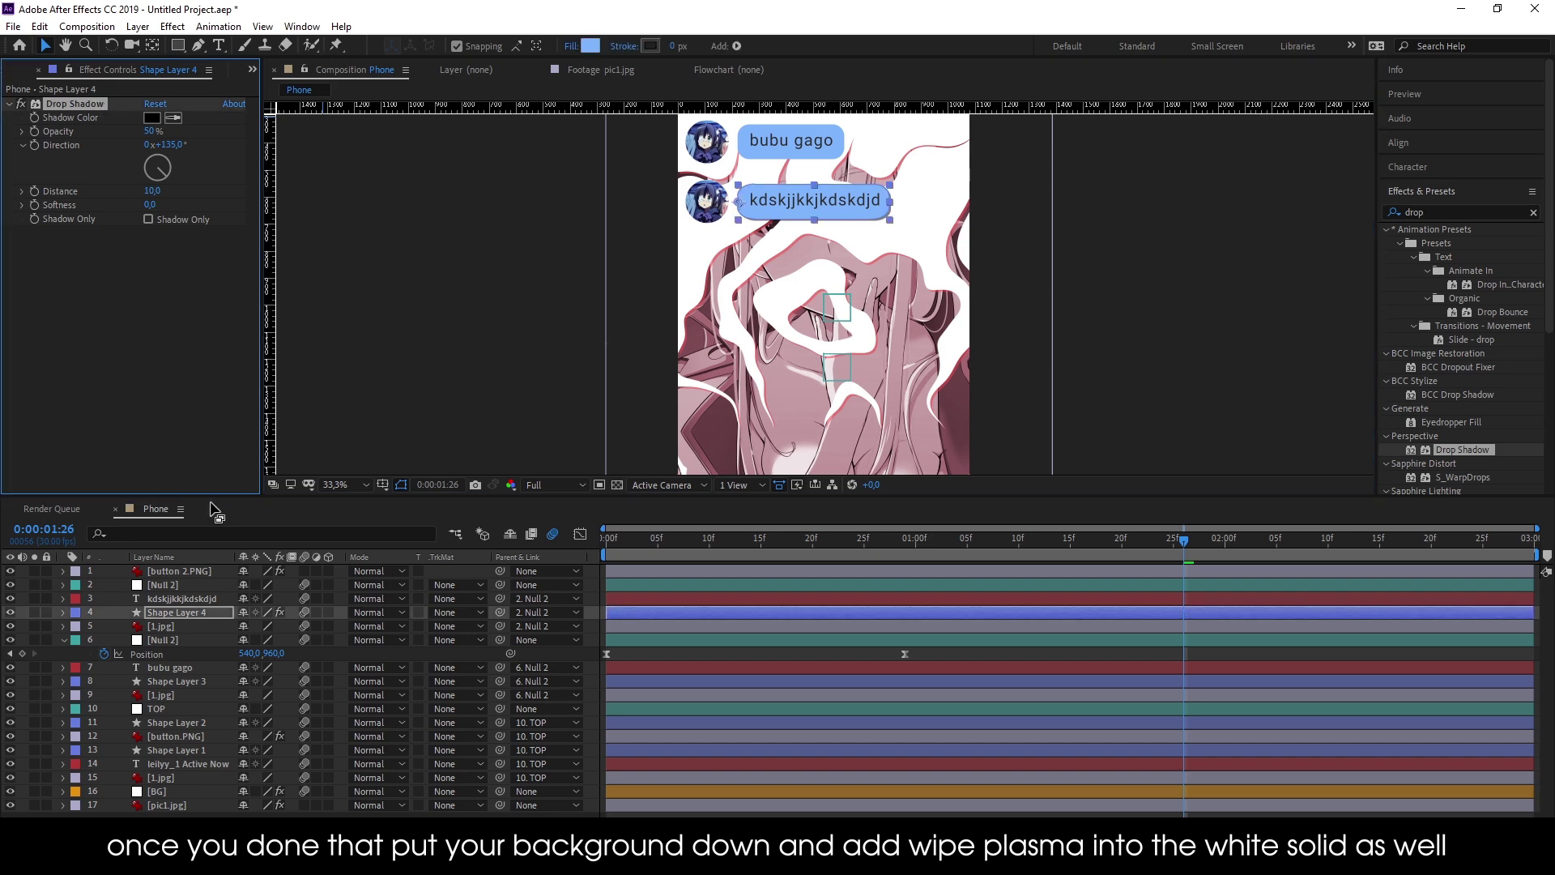
pyautogui.click(168, 684)
pyautogui.hotkey('ctrl', 'v')
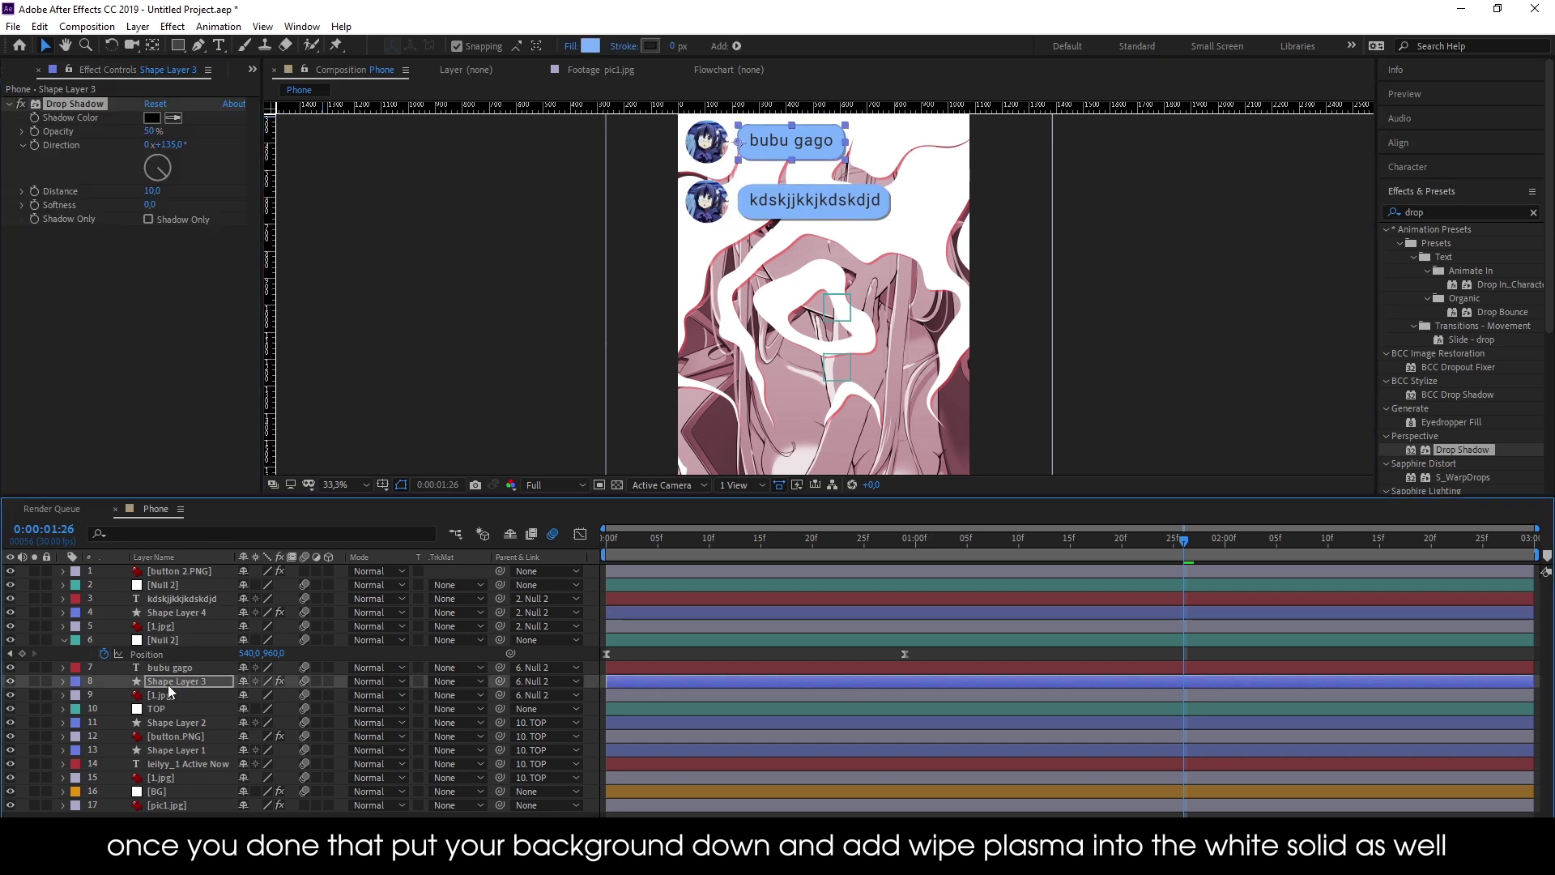
# Put the same drop shadow on both avatar 1.jpg layers and check its settings
pyautogui.click(380, 736)
pyautogui.click(173, 706)
pyautogui.click(172, 694)
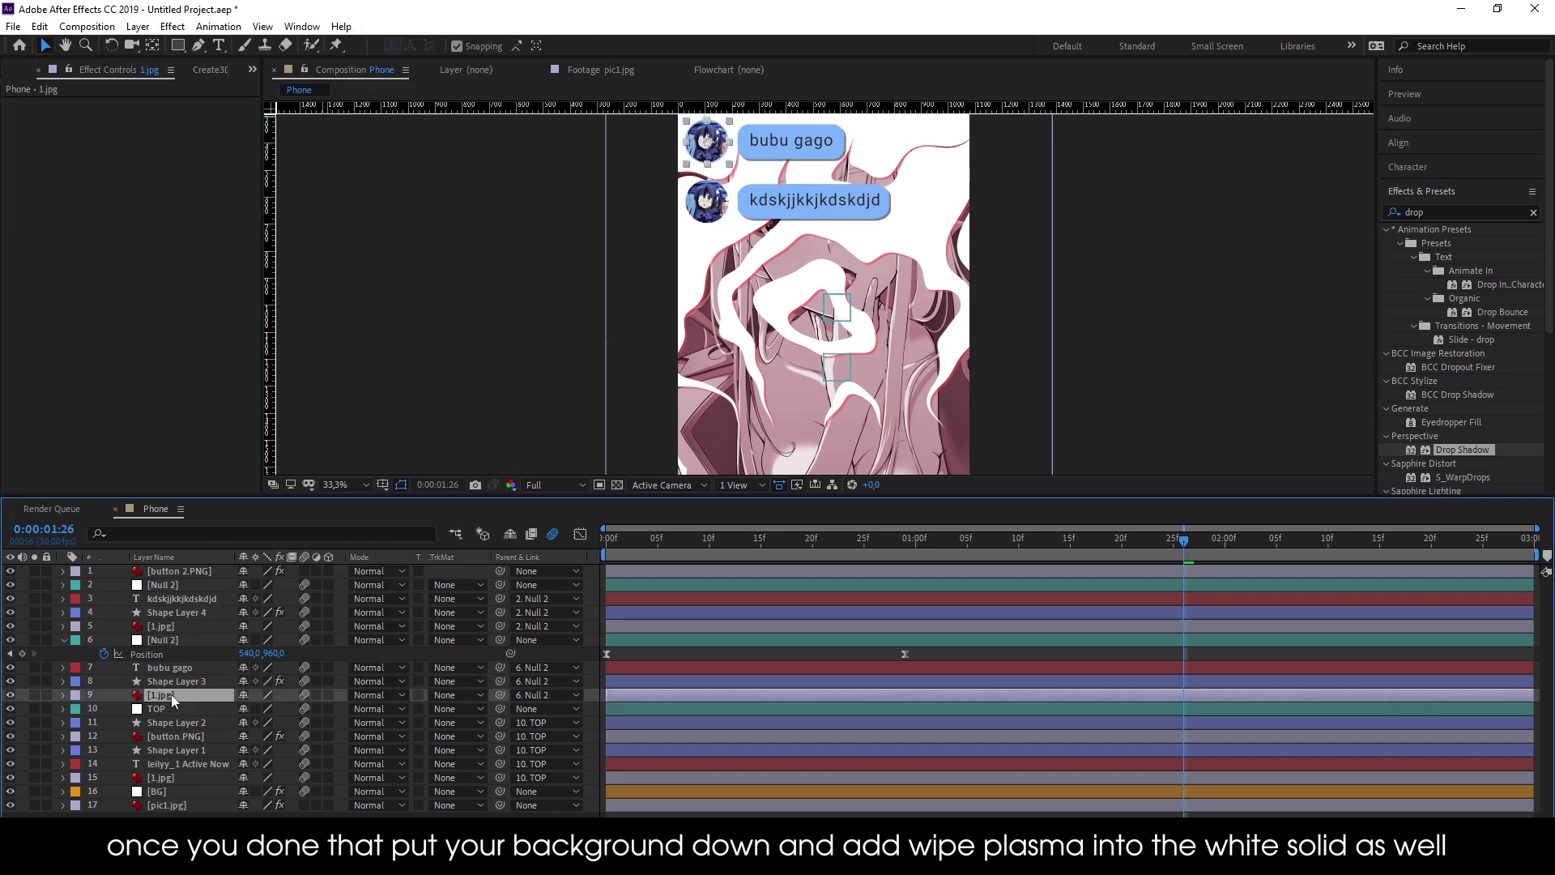
pyautogui.click(173, 570)
pyautogui.click(172, 626)
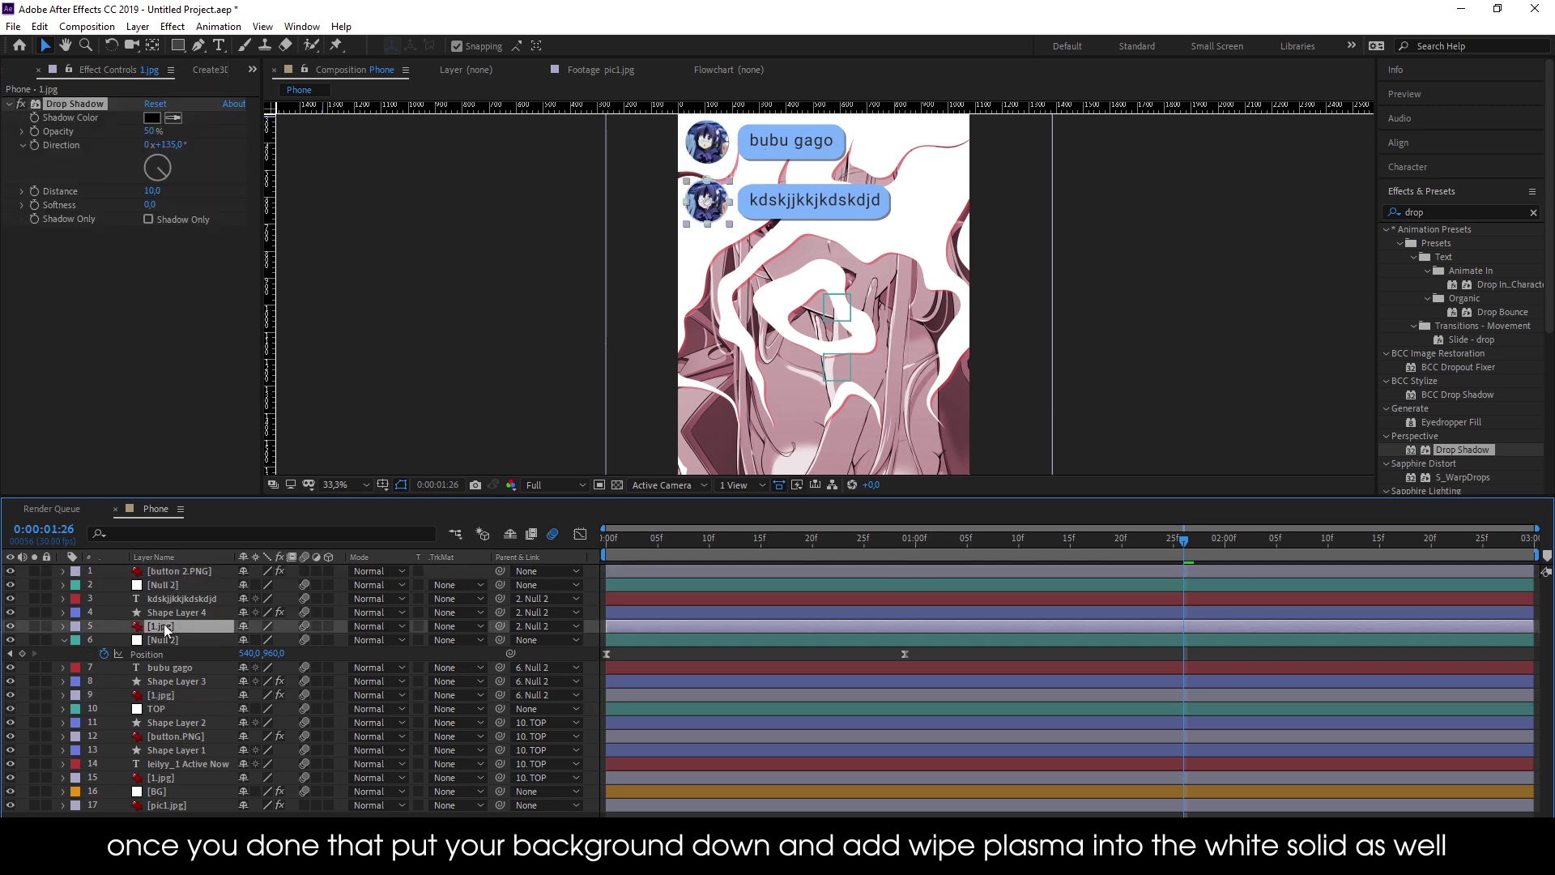
pyautogui.click(734, 695)
# Set the viewer magnification to Fit and show the project's footage items
pyautogui.click(344, 484)
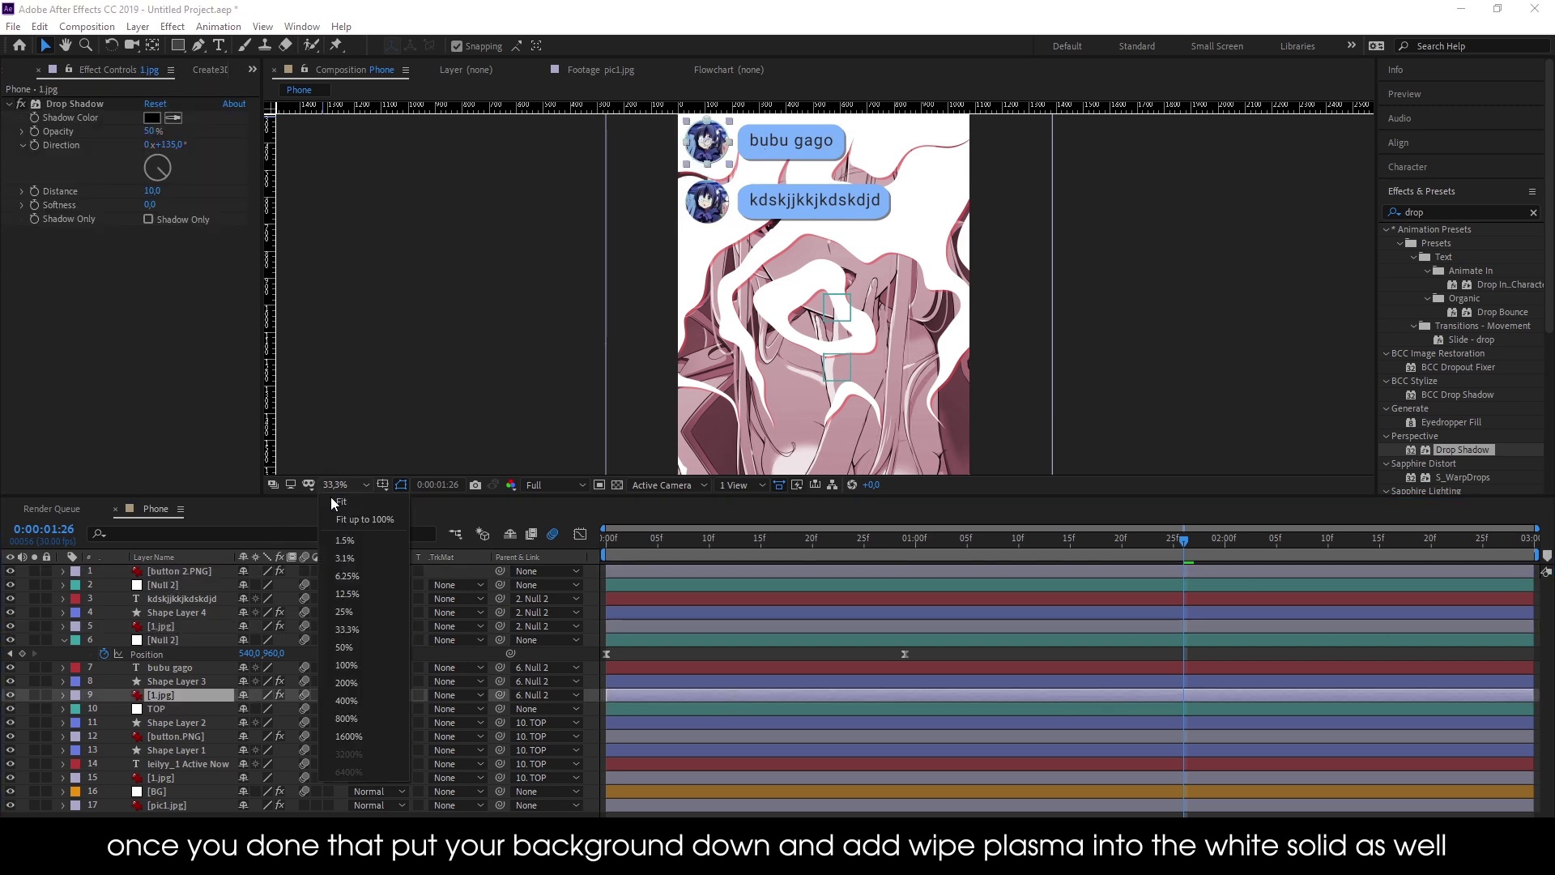
pyautogui.click(348, 575)
pyautogui.click(688, 639)
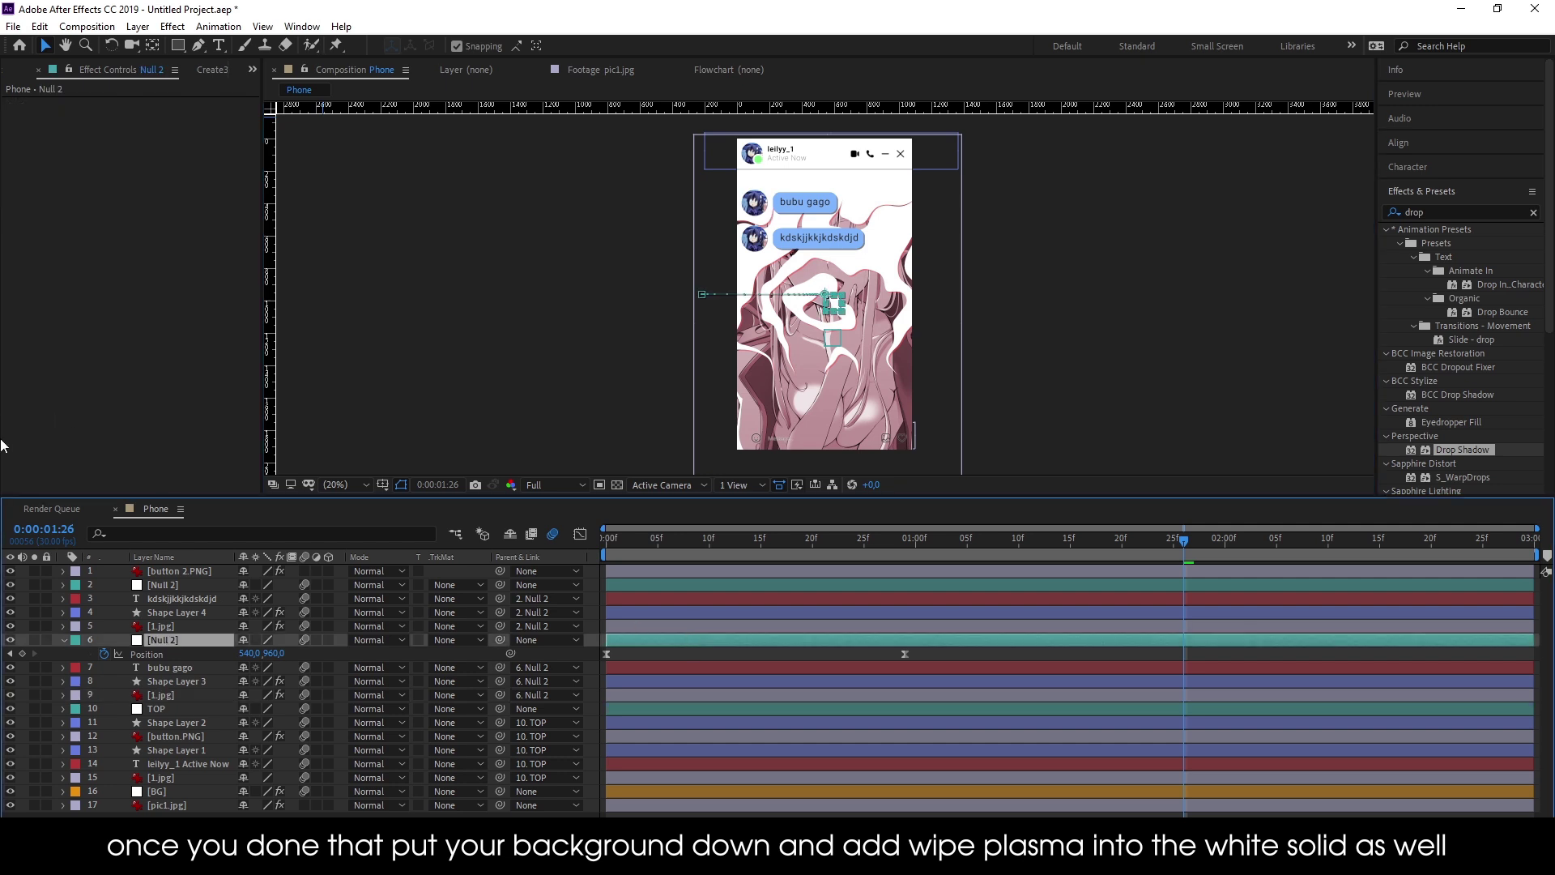
pyautogui.click(10, 77)
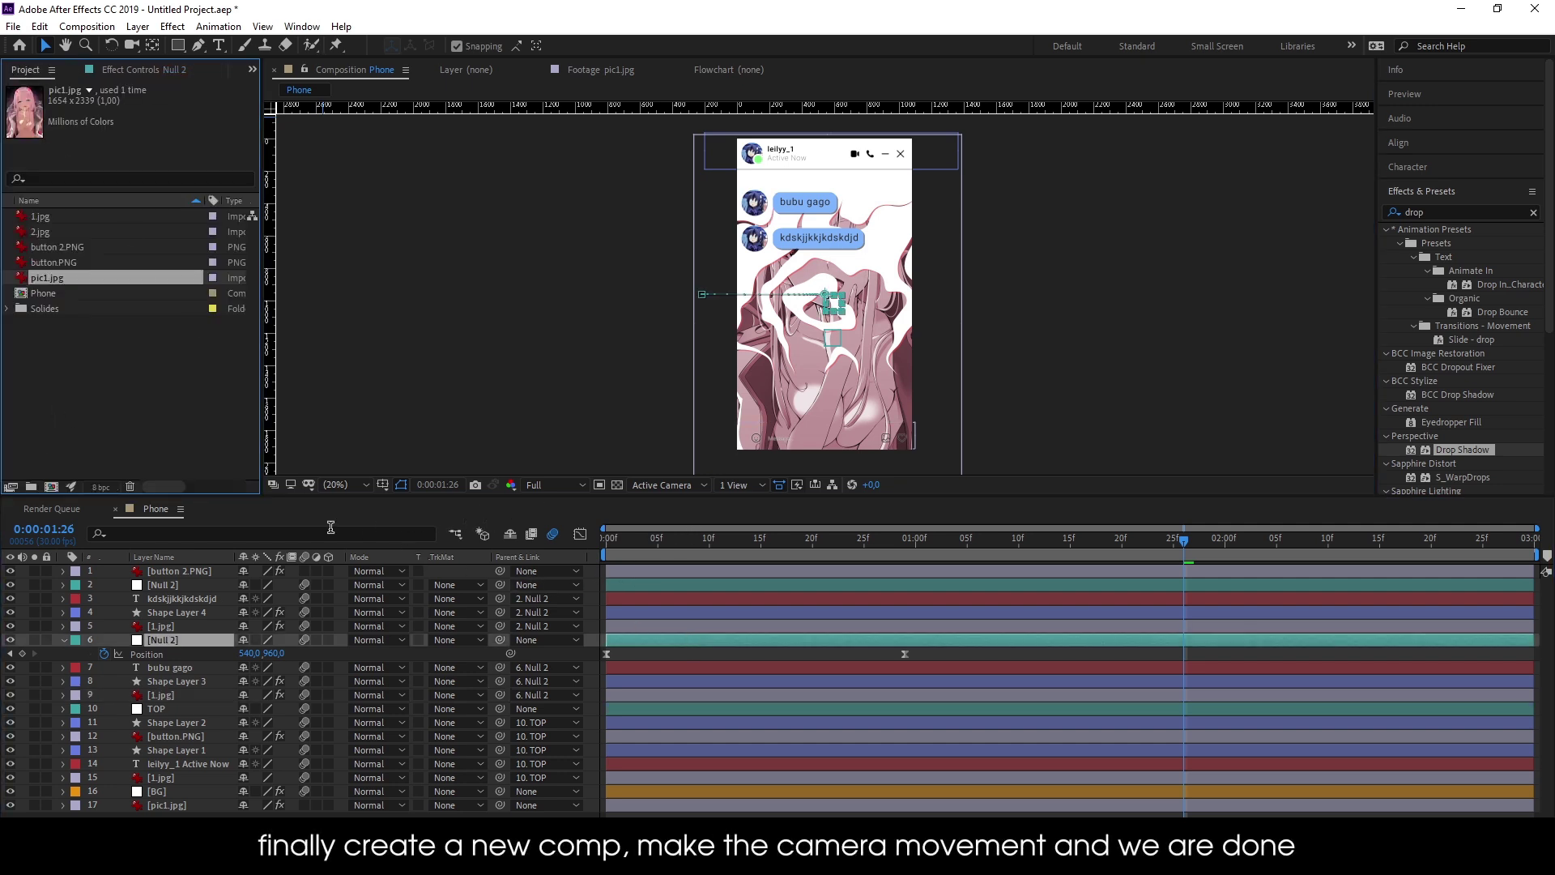
# Create a new 1080×1080 composition
pyautogui.click(51, 487)
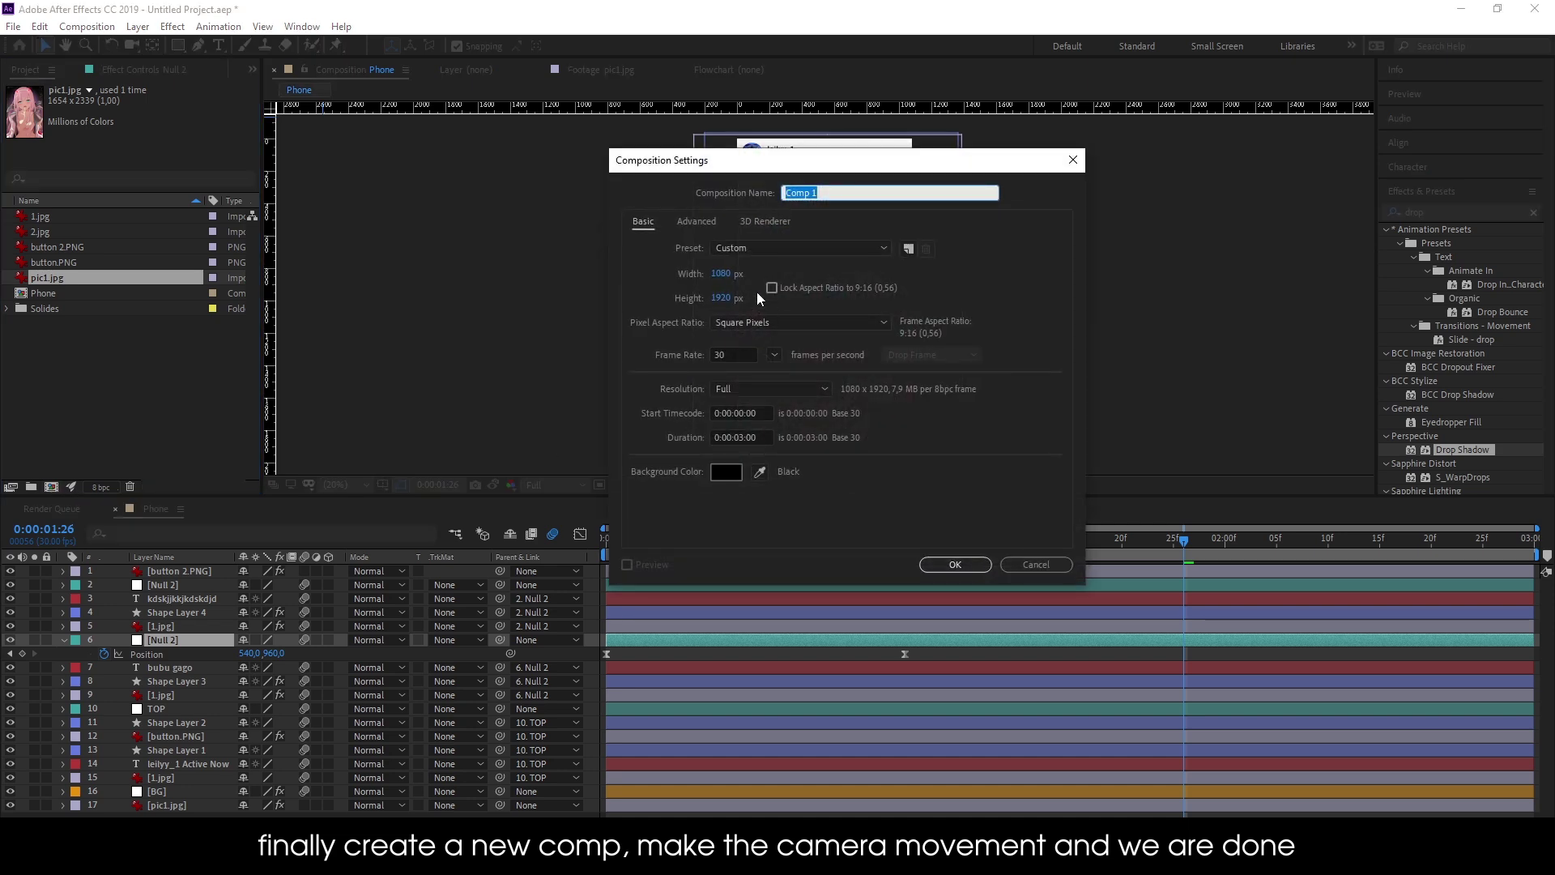
pyautogui.click(721, 298)
pyautogui.write('1080')
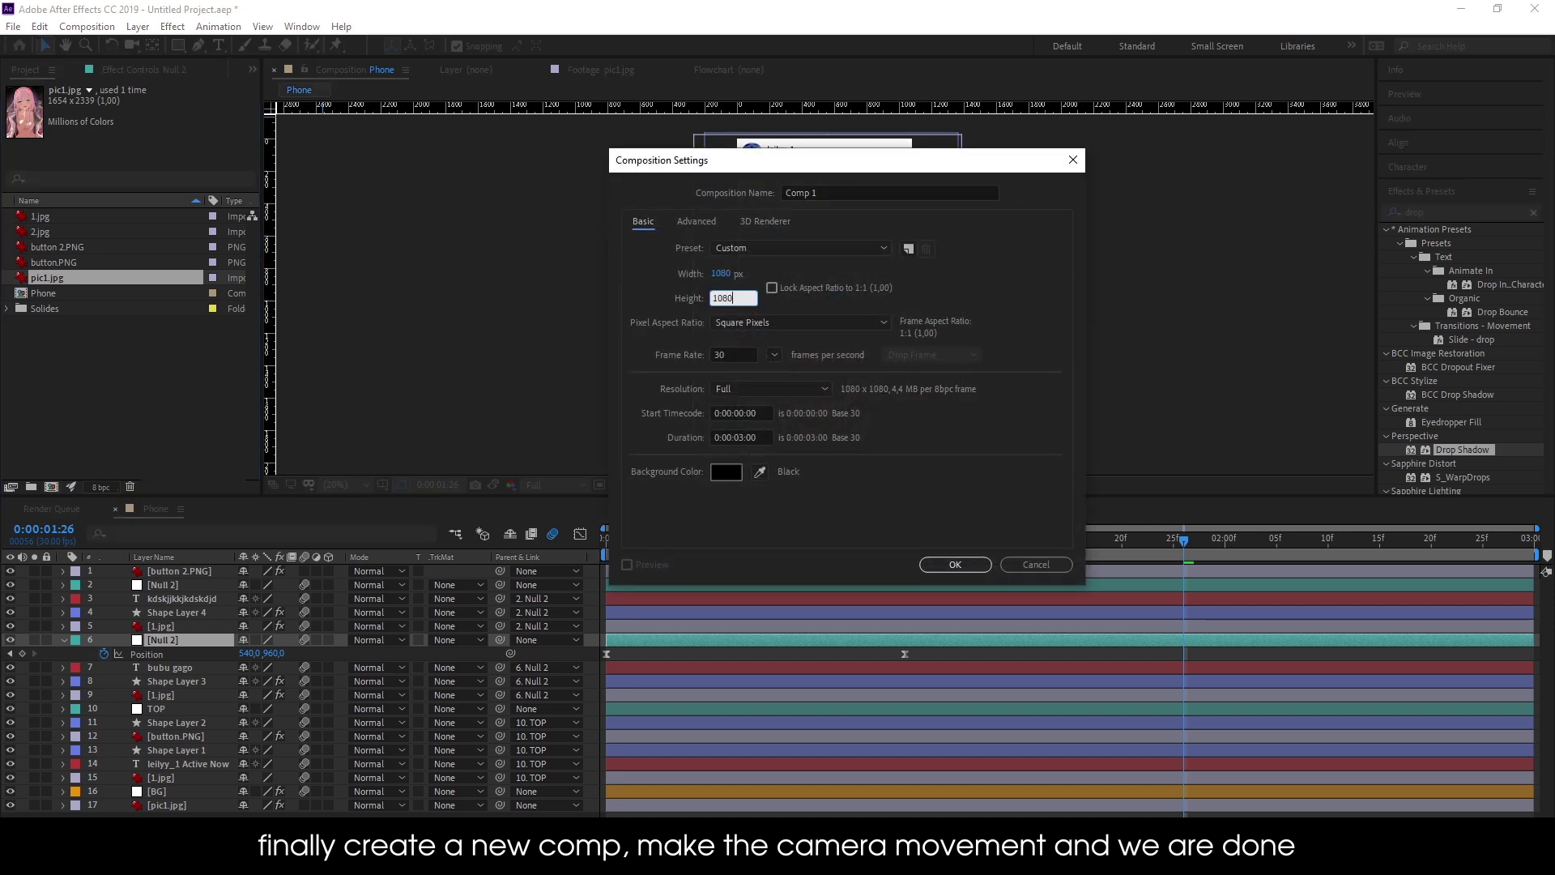
pyautogui.press('Return')
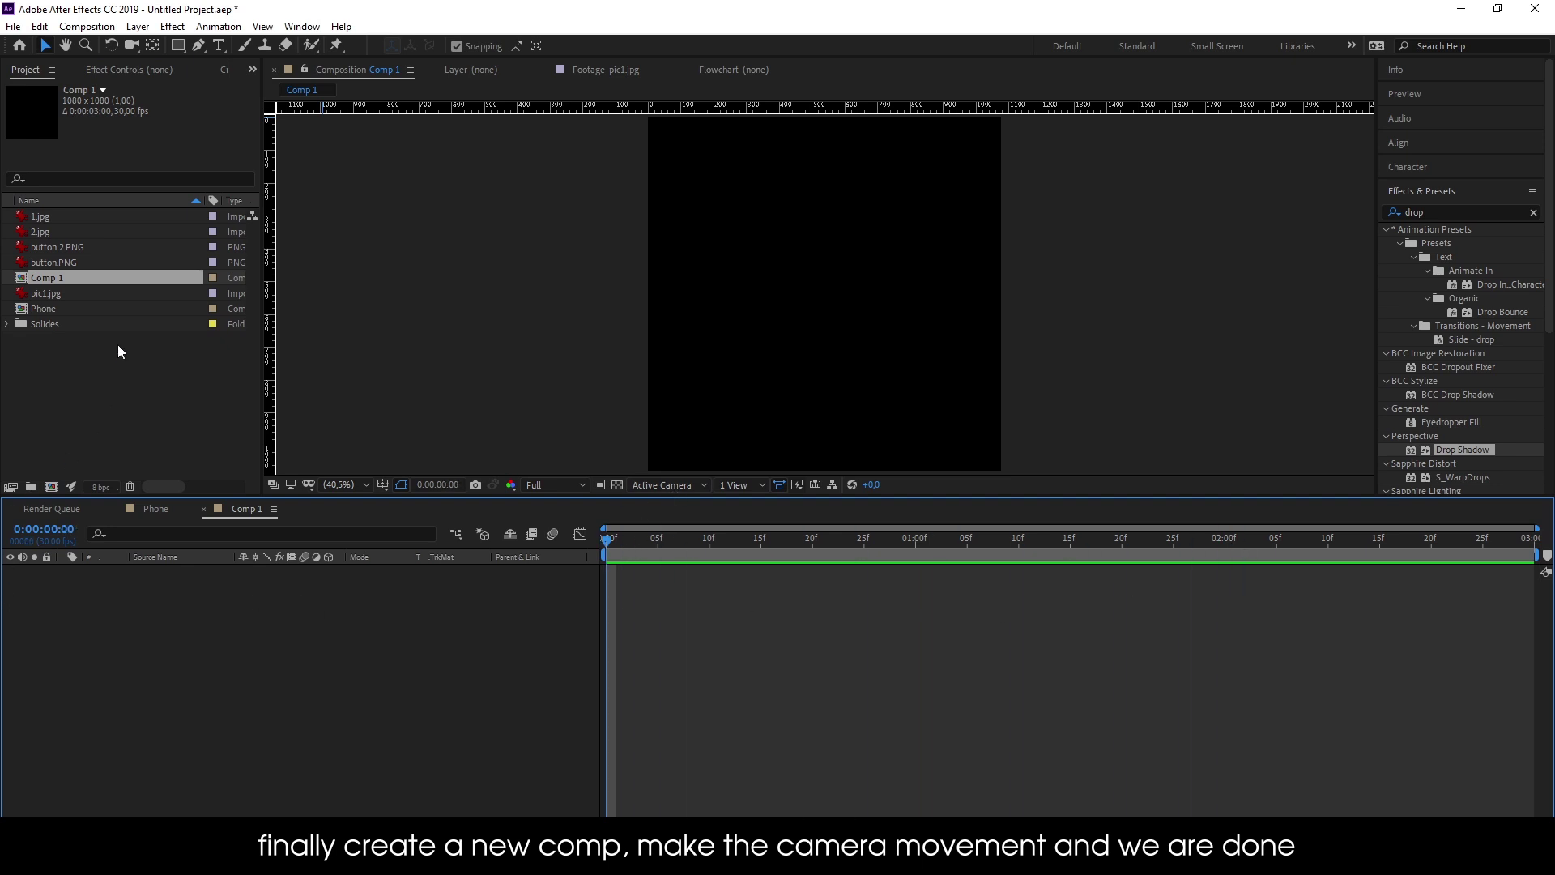
# Add the Phone comp as a 3D layer scaled to 50% with draft 3D enabled
pyautogui.moveTo(60, 309); pyautogui.dragTo(183, 701)
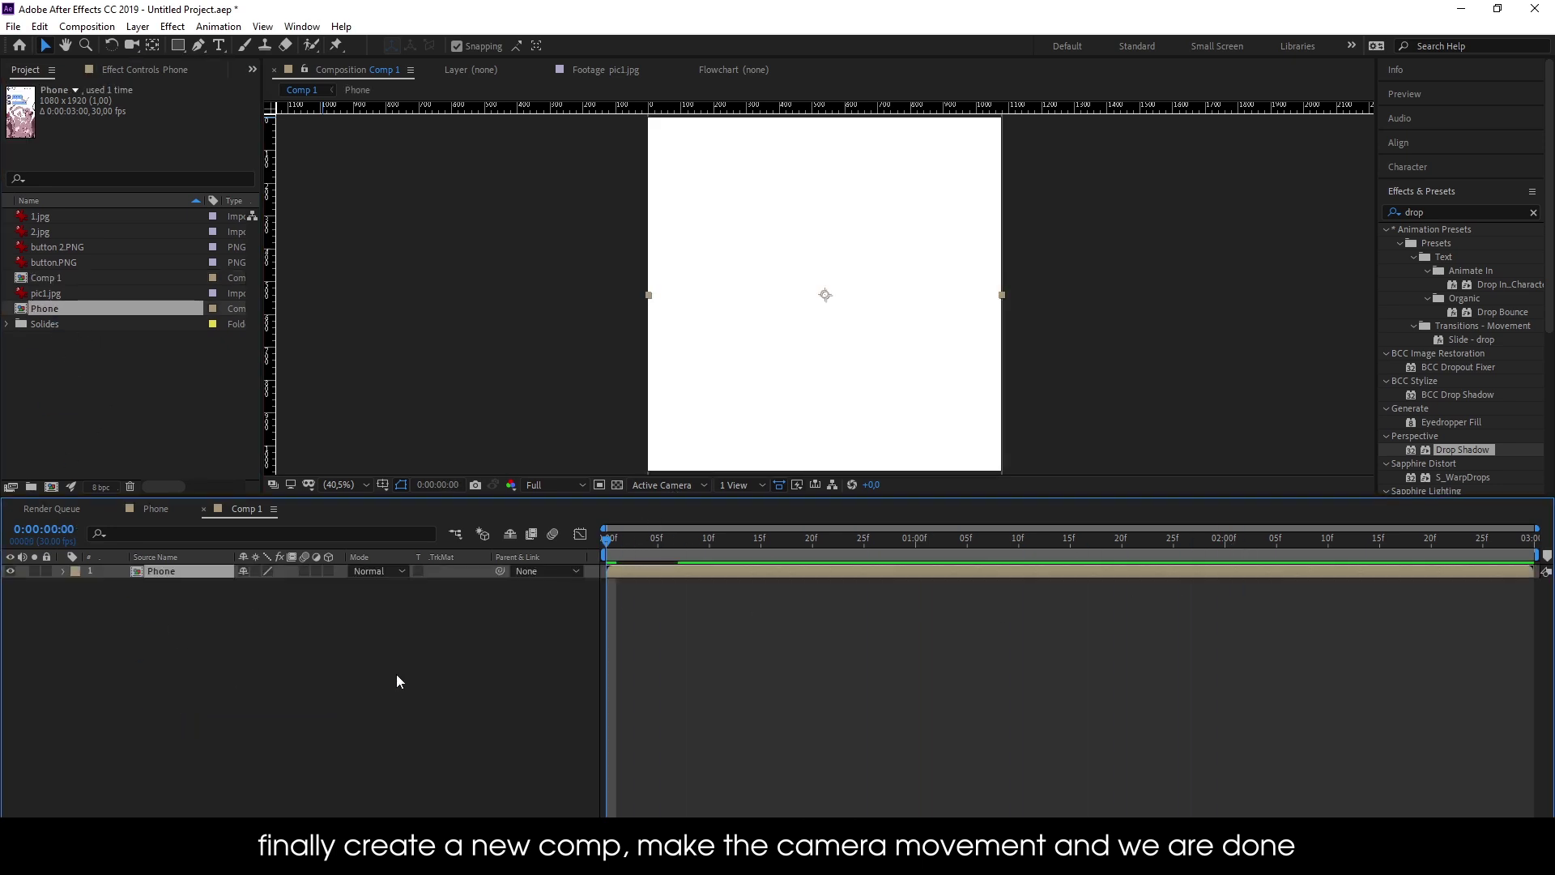
pyautogui.click(328, 571)
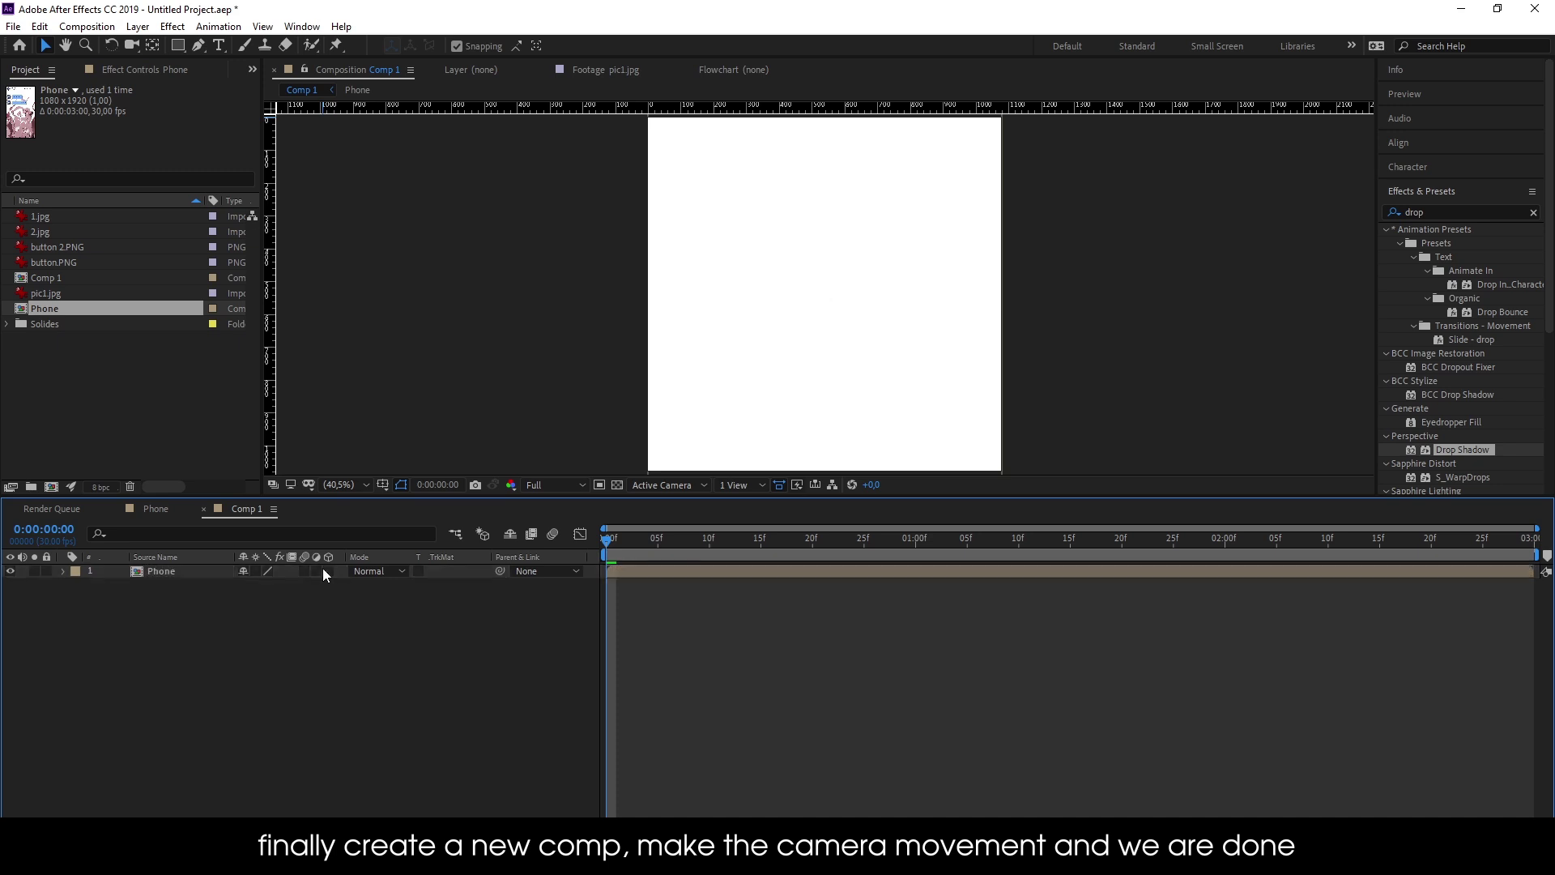
pyautogui.click(552, 533)
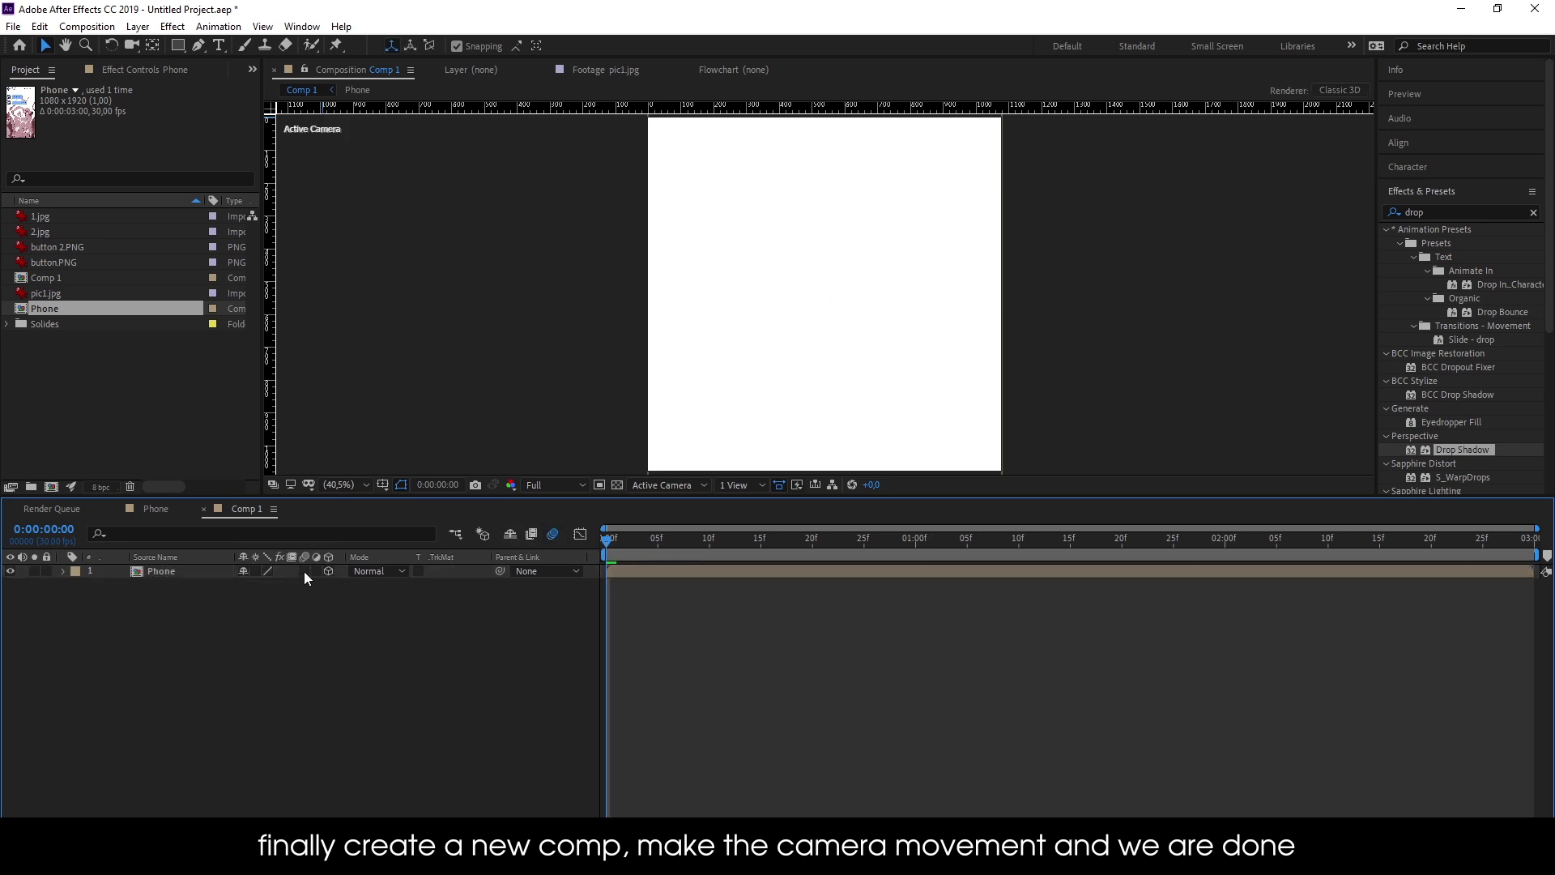
pyautogui.click(152, 571)
pyautogui.press('s')
pyautogui.moveTo(261, 584); pyautogui.dragTo(230, 585)
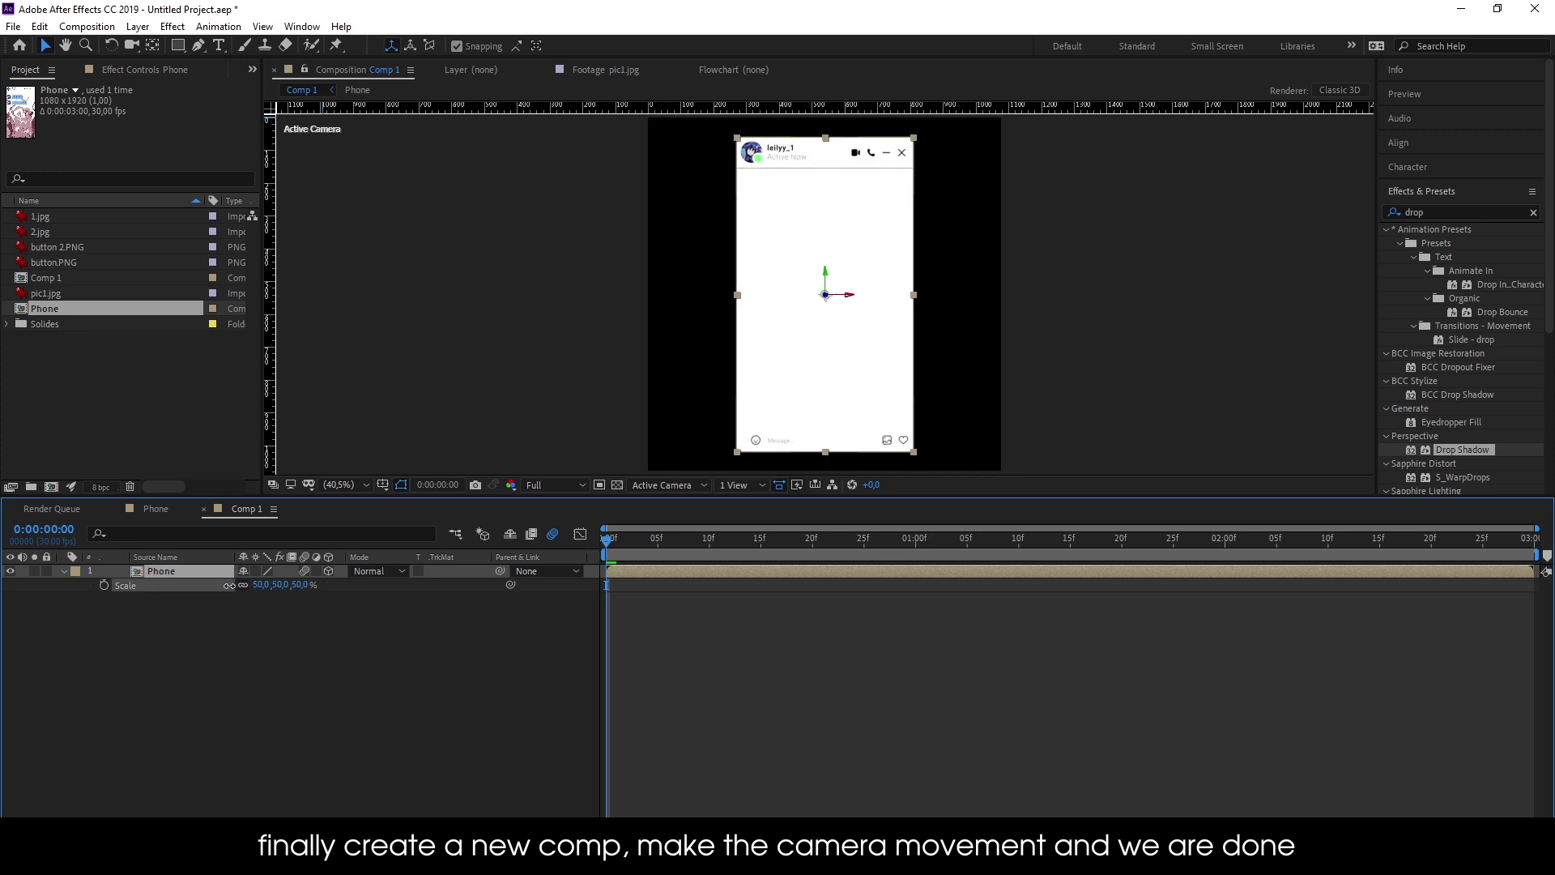
pyautogui.click(218, 640)
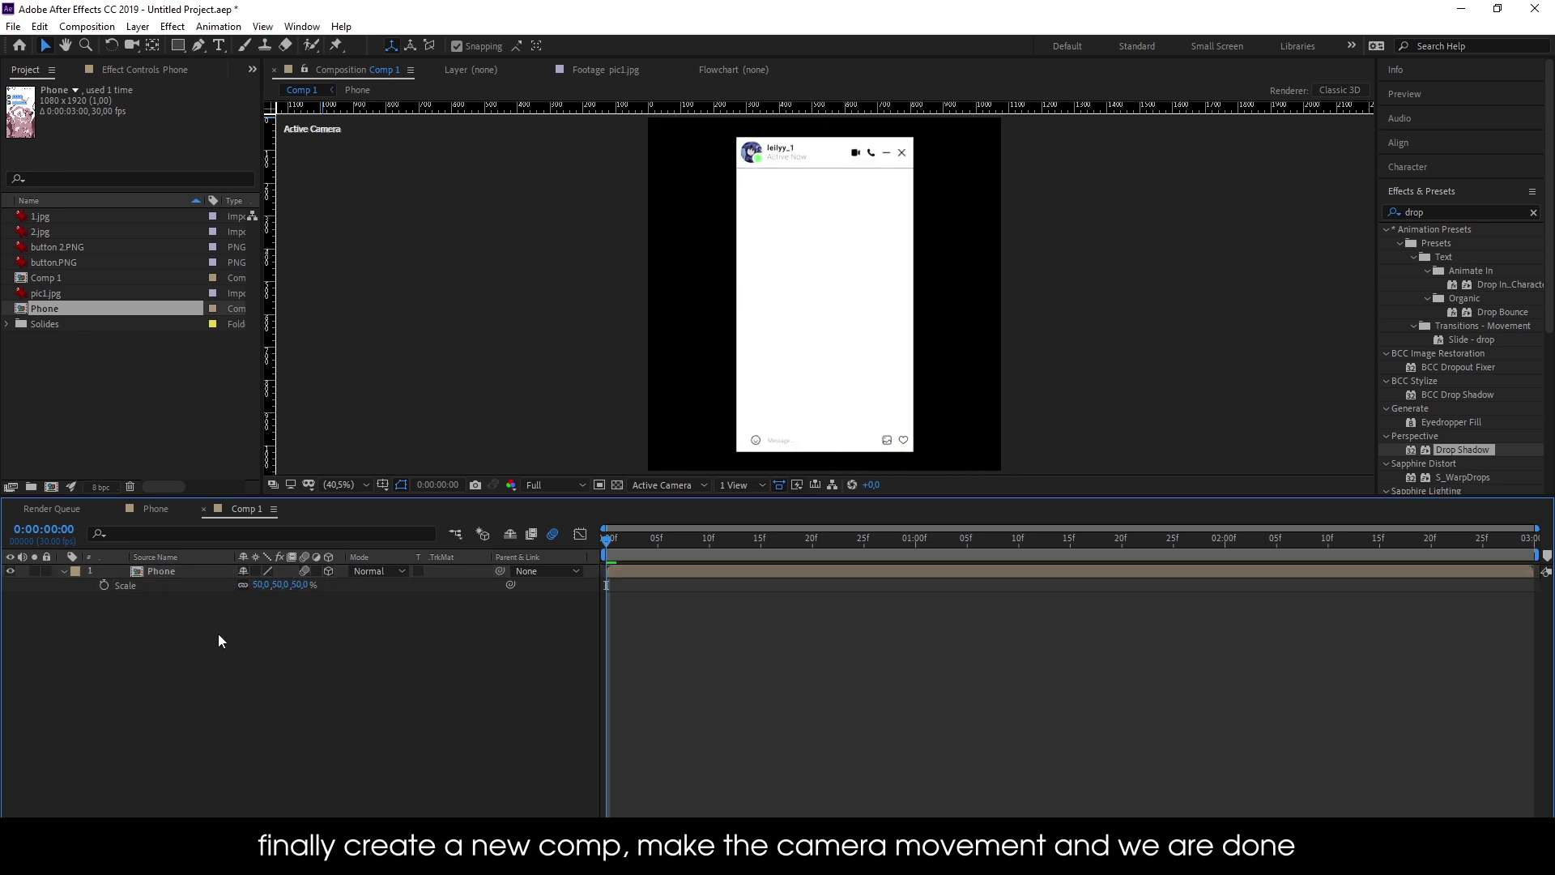
pyautogui.hotkey('ctrl', 'alt', 'shift', 'c')
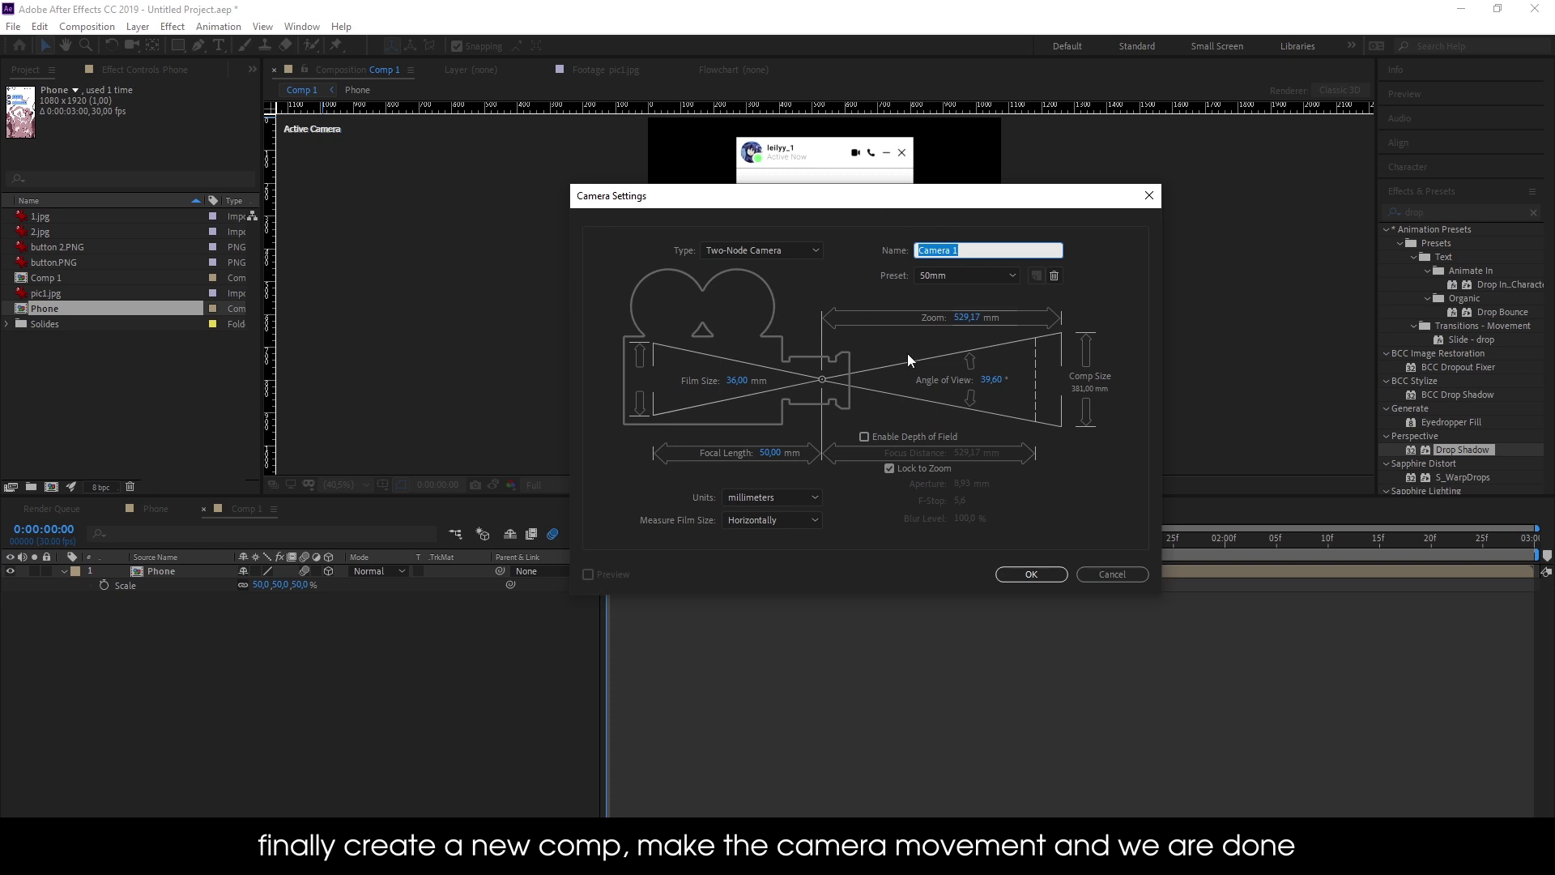
# Add Camera 1 and chain it to Null 3, Null 3 to Null 4, Null 4 to Null 5
pyautogui.press('Return')
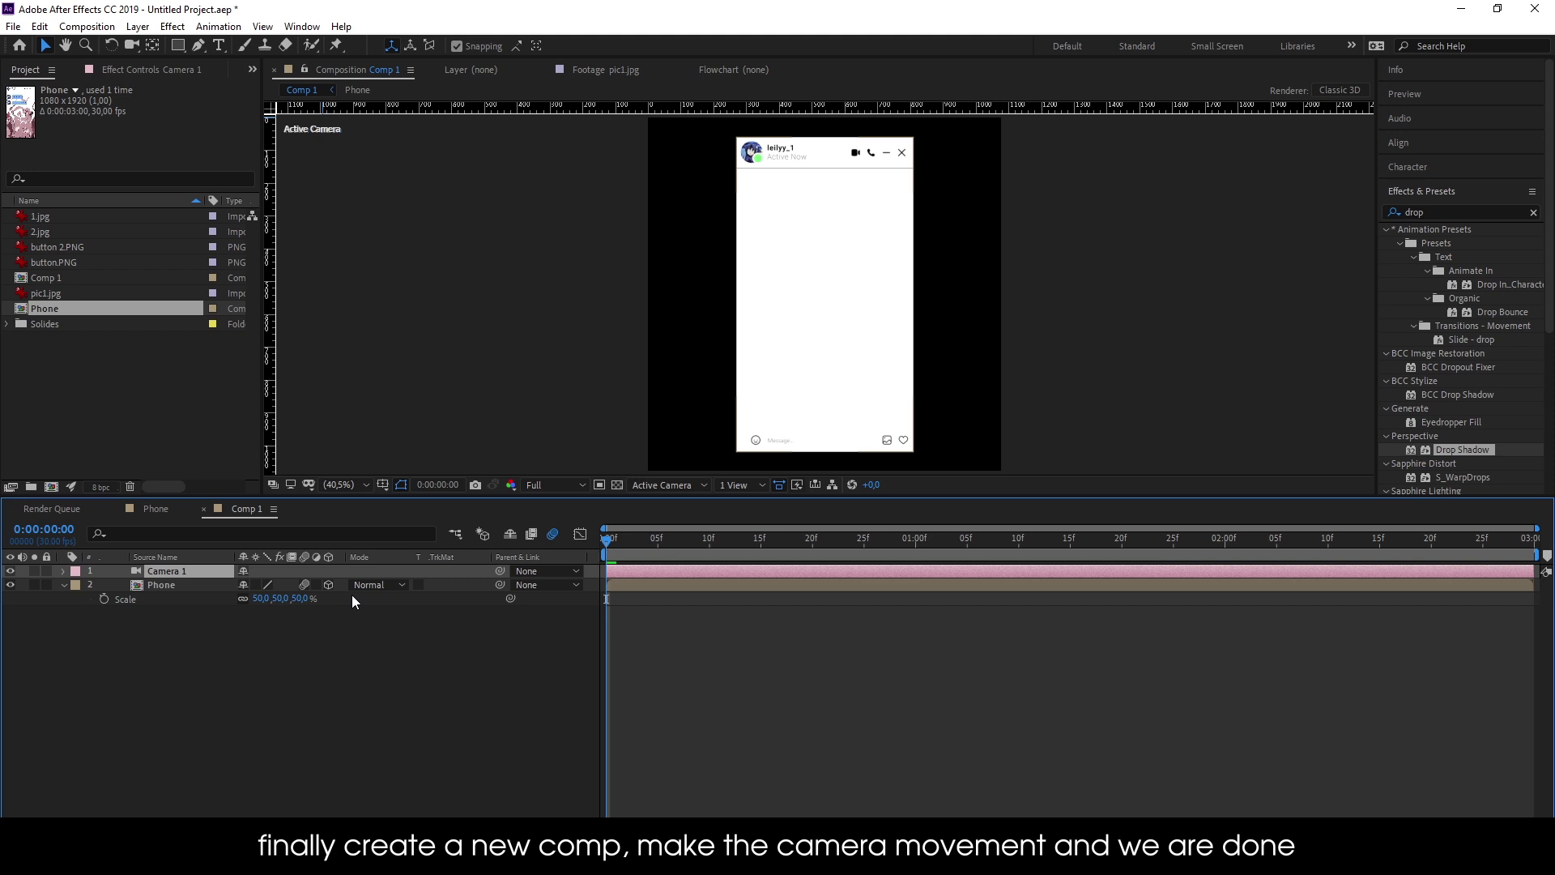
pyautogui.hotkey('ctrl', 'alt', 'shift', 'y')
pyautogui.hotkey('ctrl', 'alt', 'shift', 'y')
pyautogui.hotkey('ctrl', 'alt', 'shift', 'y')
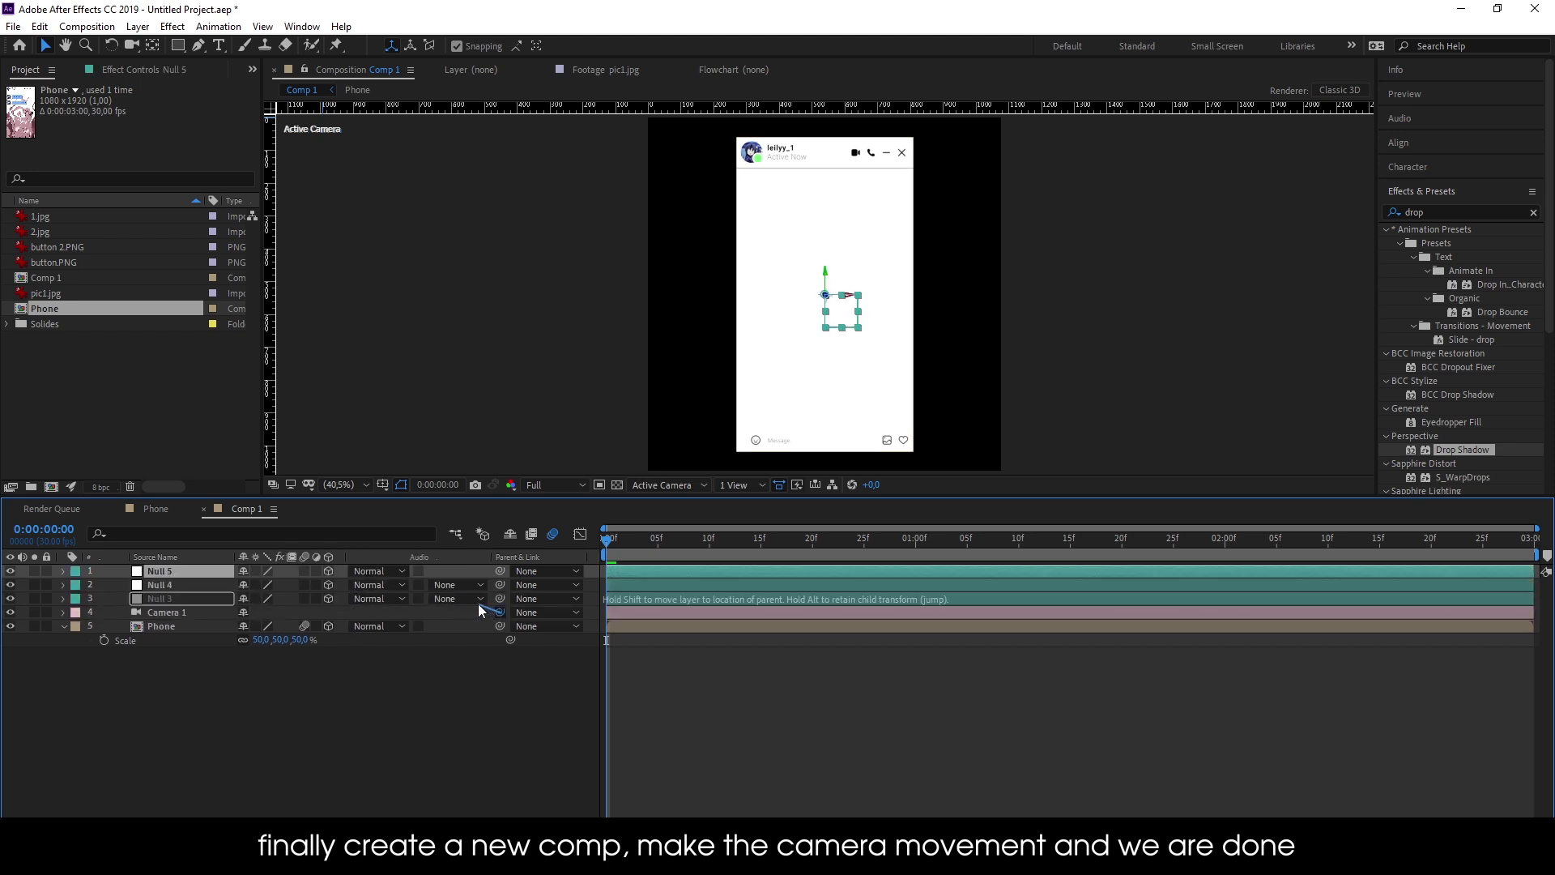
pyautogui.moveTo(500, 612)
pyautogui.mouseDown()
pyautogui.moveTo(478, 604)
pyautogui.moveTo(474, 570)
pyautogui.mouseUp()
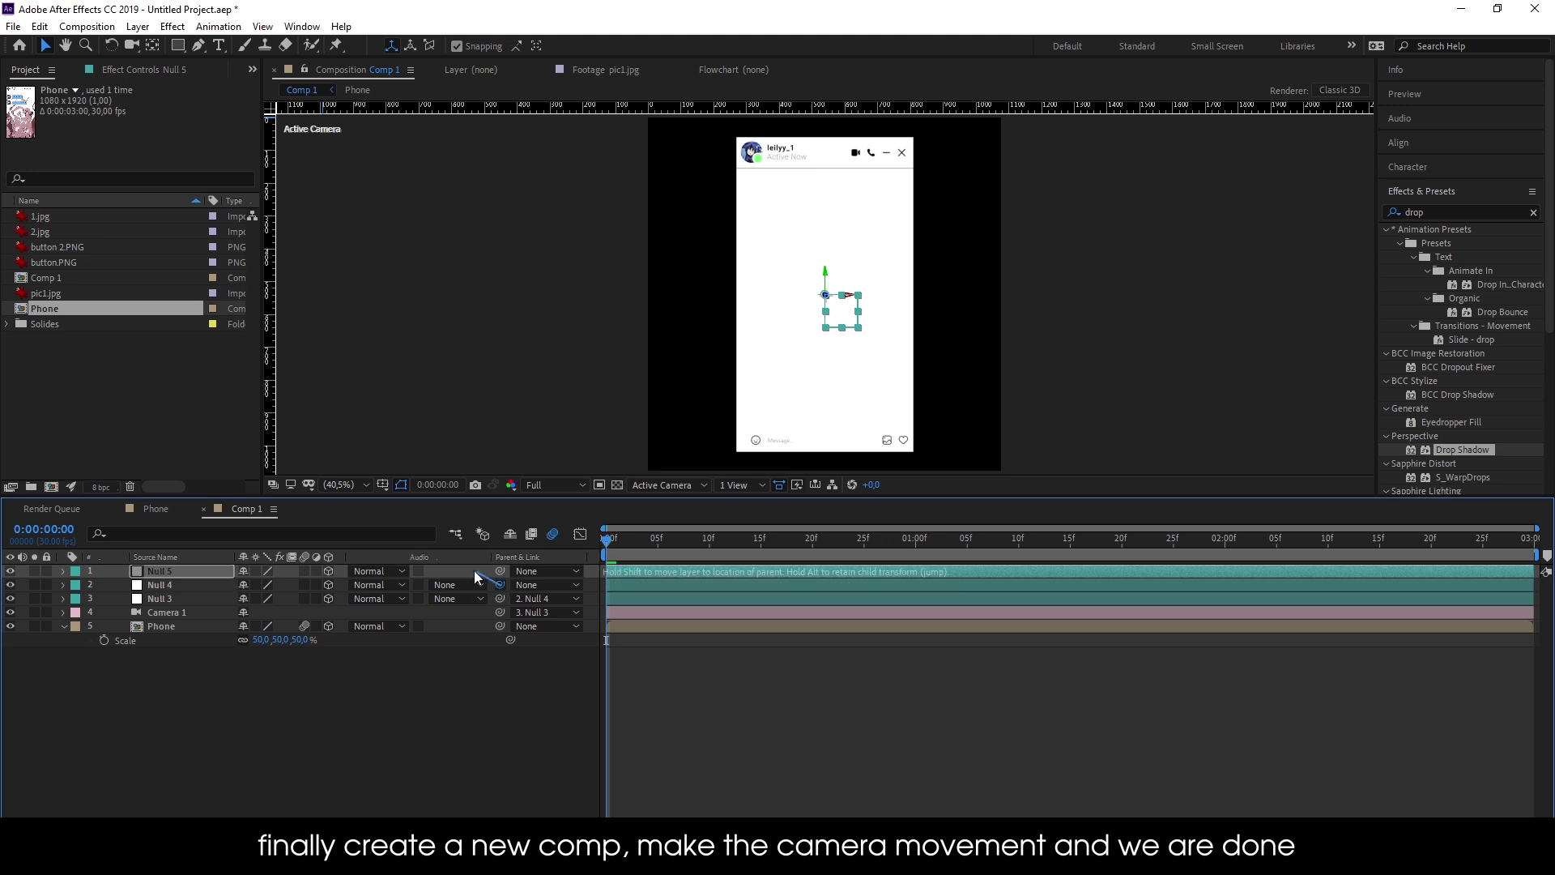
pyautogui.click(760, 716)
# Set a Null 3 Position keyframe at 25f and begin keyframing its Y Rotation
pyautogui.click(196, 597)
pyautogui.press('p')
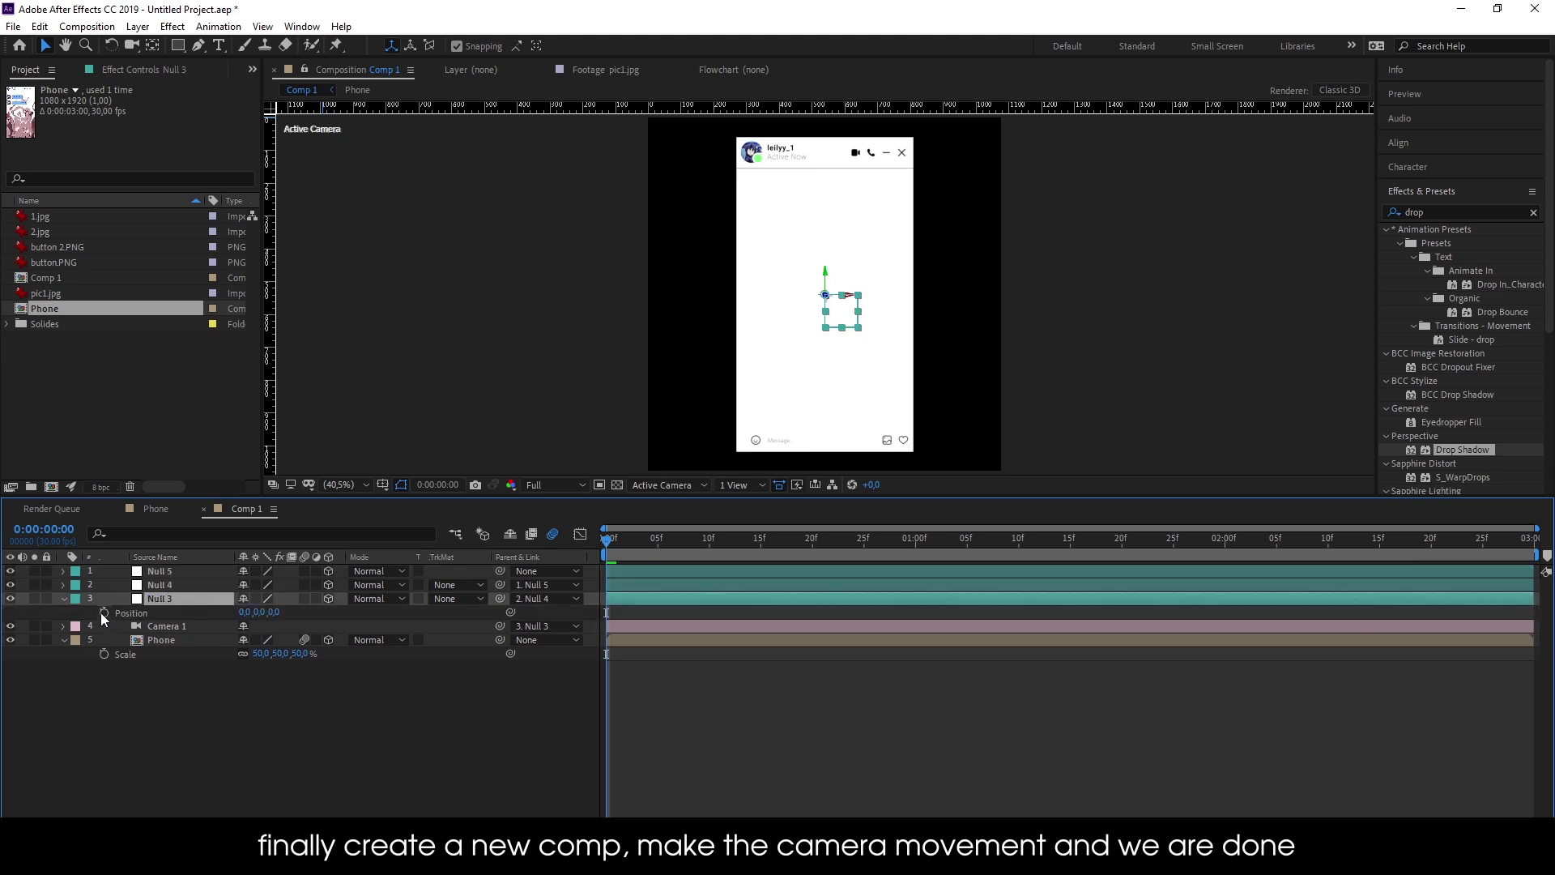
pyautogui.click(104, 614)
pyautogui.moveTo(607, 612); pyautogui.dragTo(853, 613)
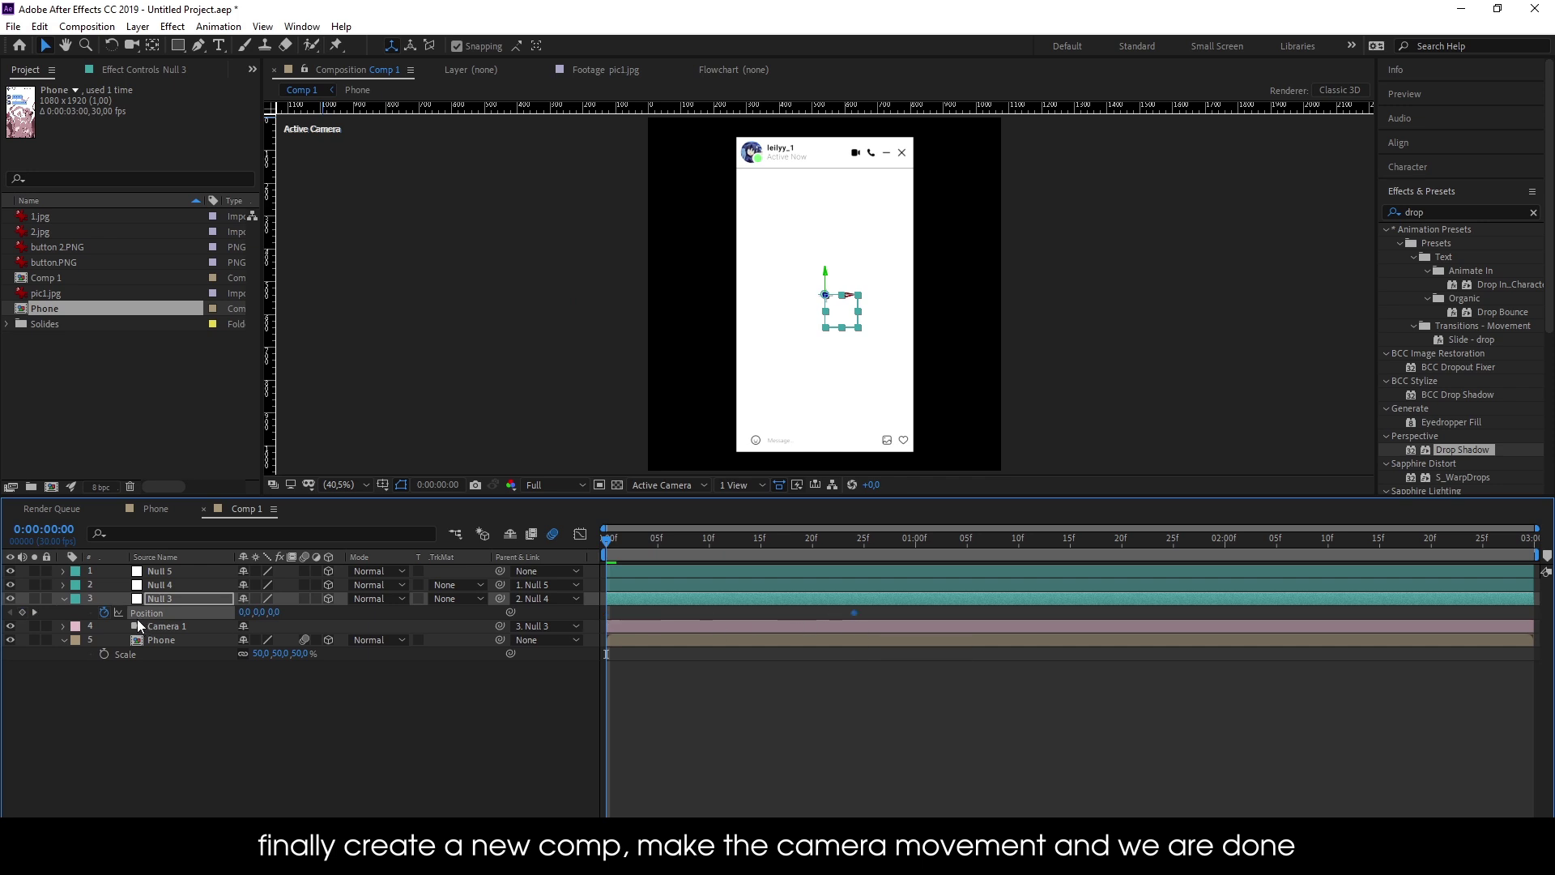
pyautogui.press('r')
pyautogui.click(104, 640)
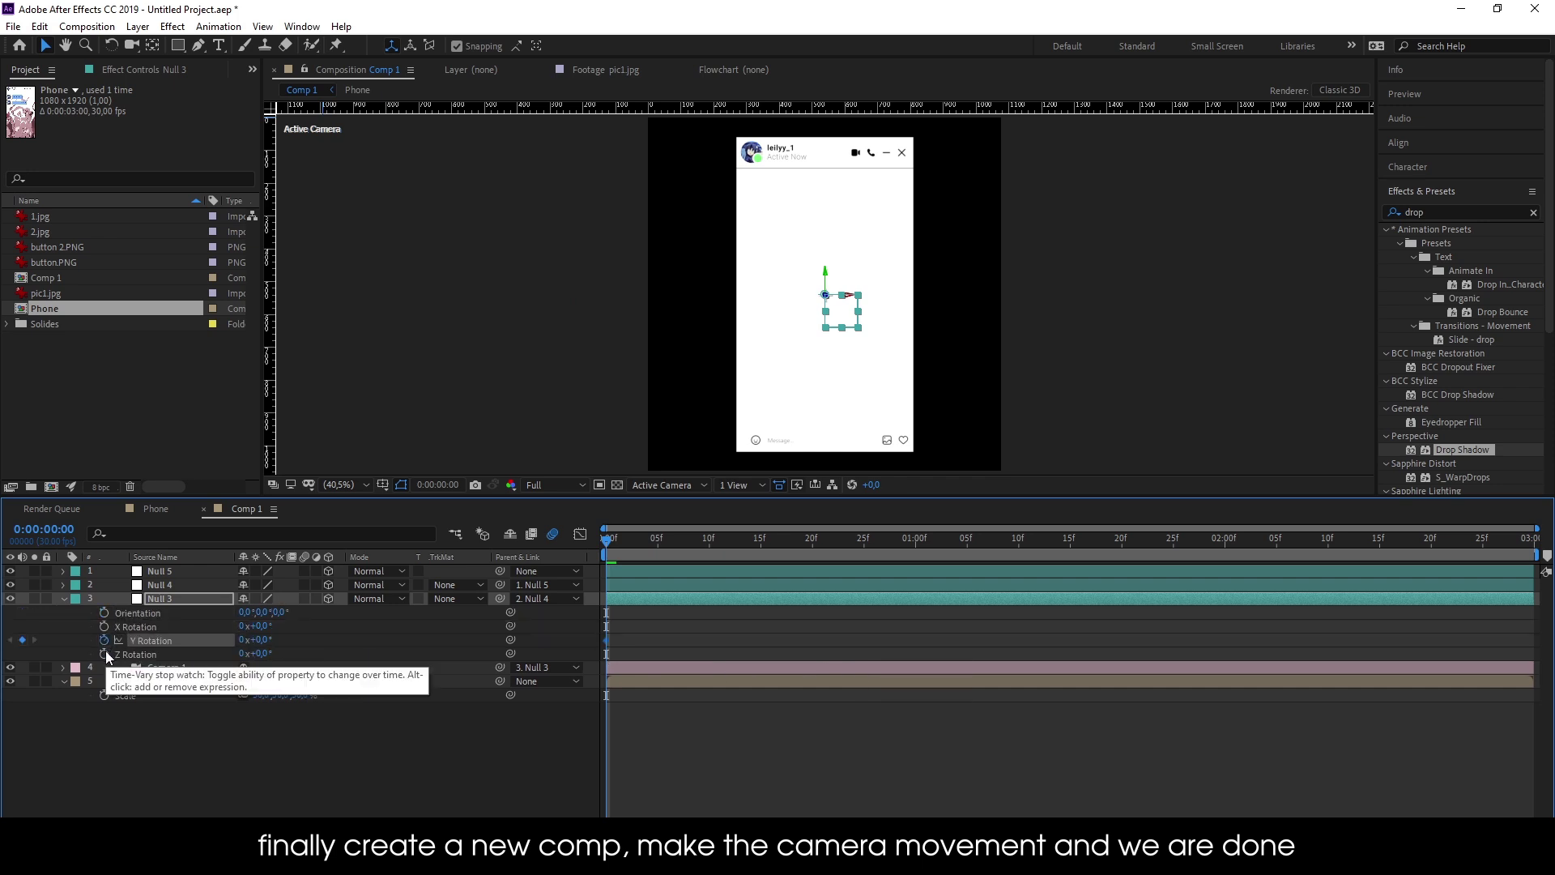
# Add X, Y and Z Rotation keyframes on Null 3 and move them to 25f
pyautogui.click(103, 640)
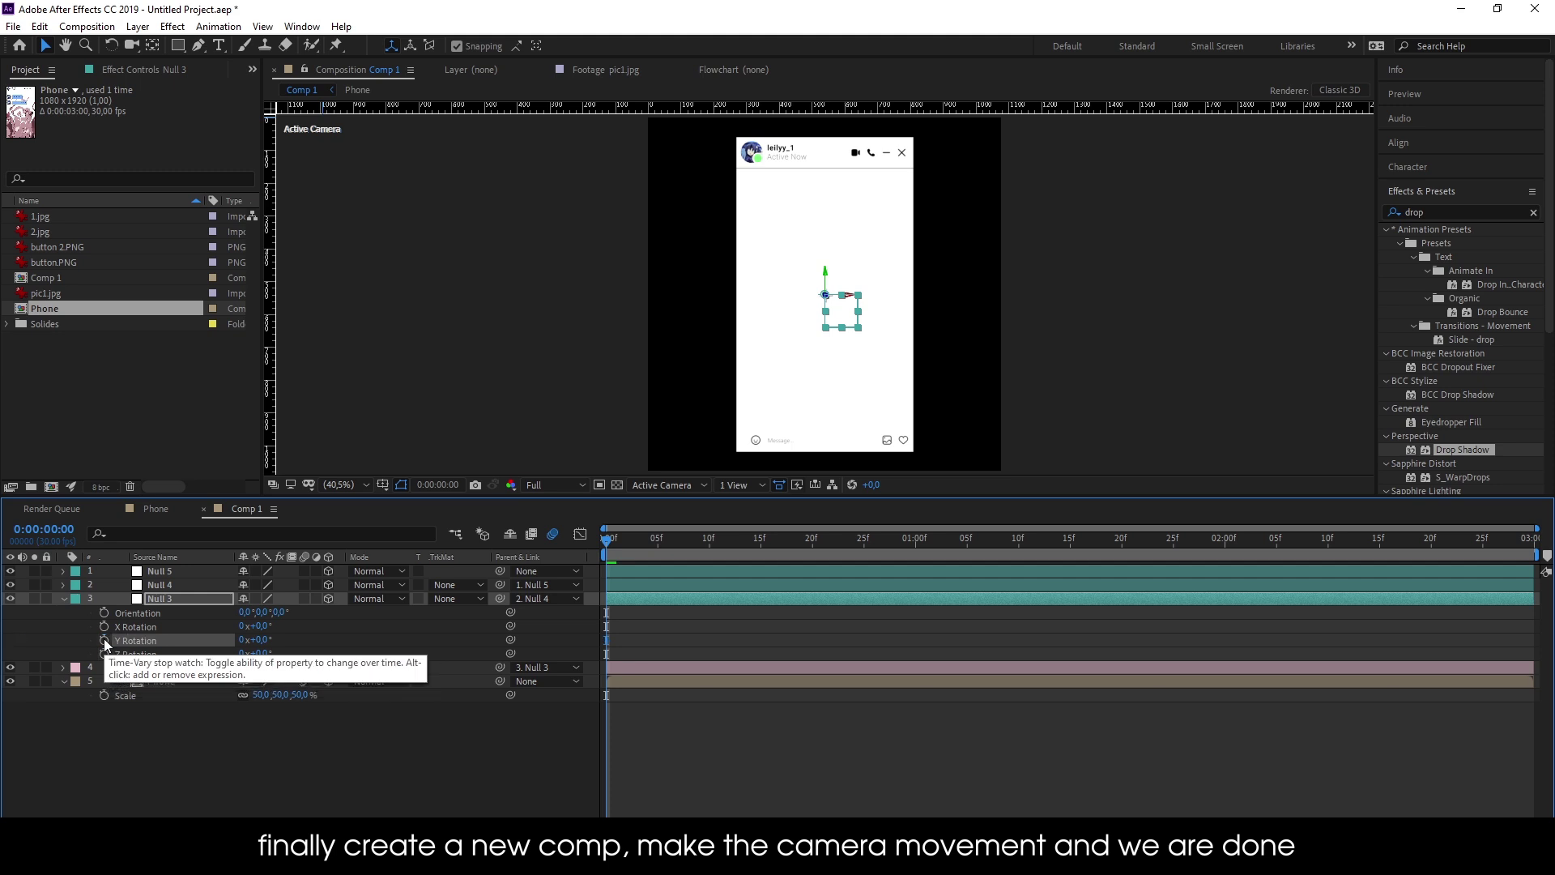
pyautogui.click(104, 626)
pyautogui.click(103, 640)
pyautogui.click(103, 653)
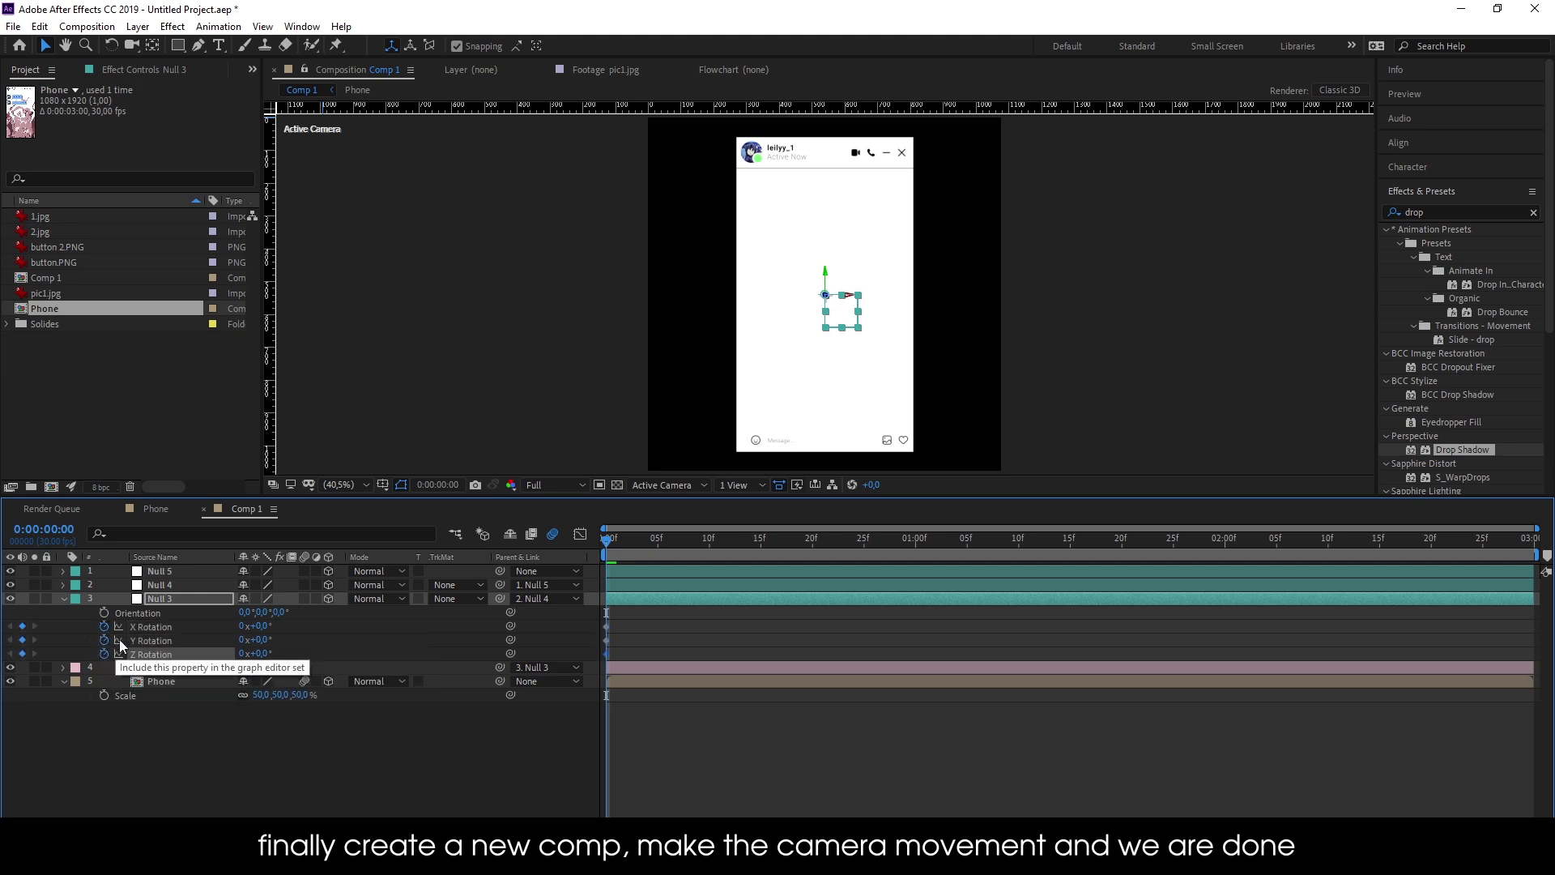
pyautogui.press('u')
pyautogui.moveTo(646, 625); pyautogui.dragTo(598, 654)
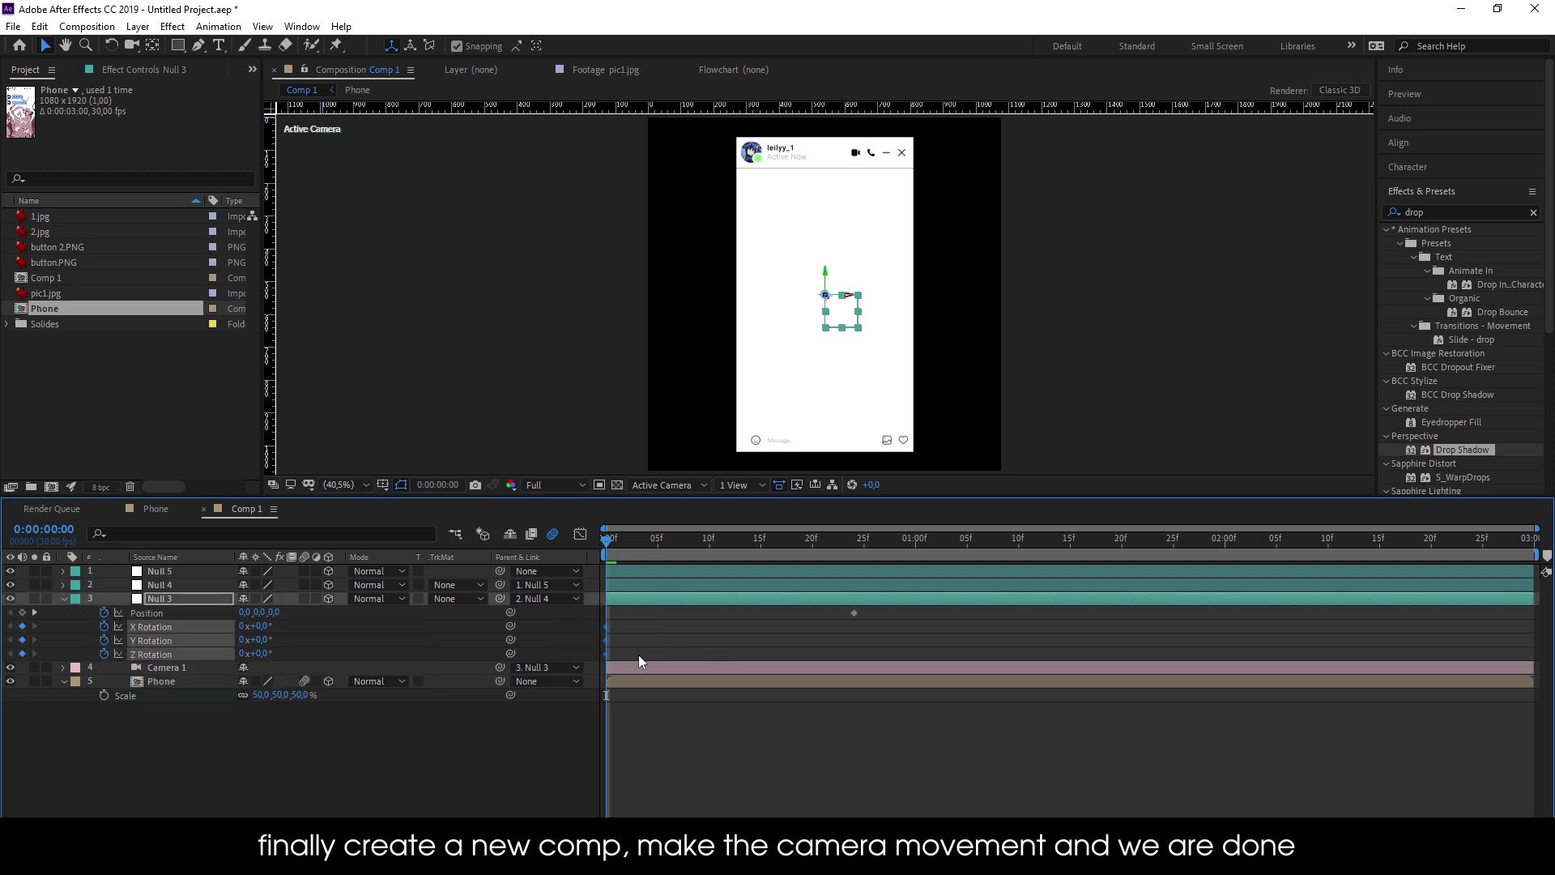
pyautogui.moveTo(858, 663); pyautogui.dragTo(855, 663)
pyautogui.click(800, 647)
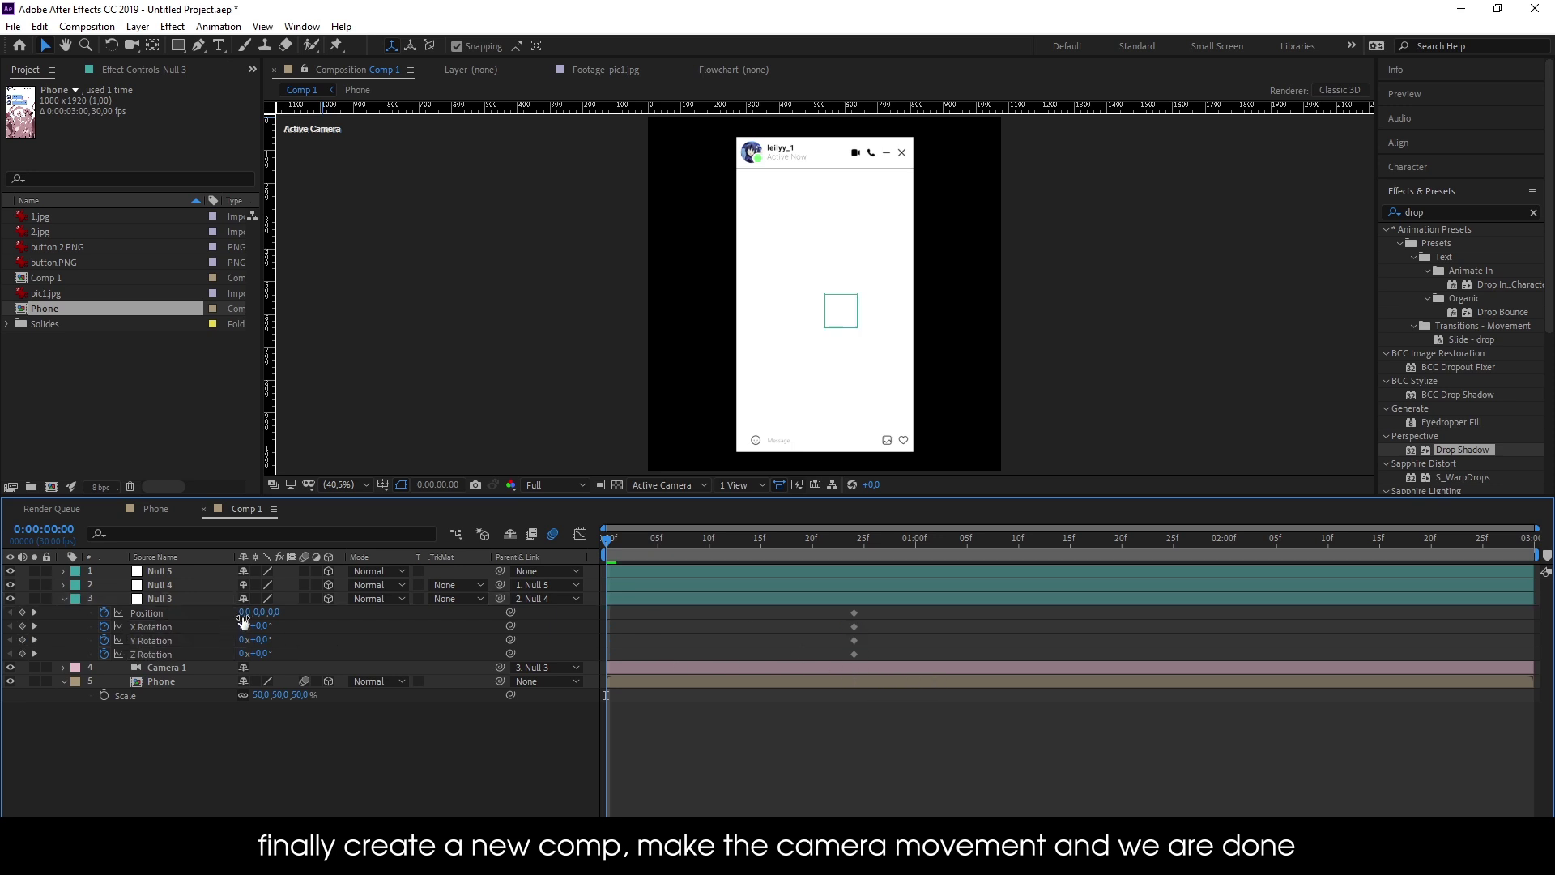
# At 0f offset Null 3 to -877, 927 with 28° X and -20° Y rotation, then preview
pyautogui.moveTo(243, 613)
pyautogui.mouseDown()
pyautogui.moveTo(396, 612)
pyautogui.moveTo(68, 603)
pyautogui.mouseUp()
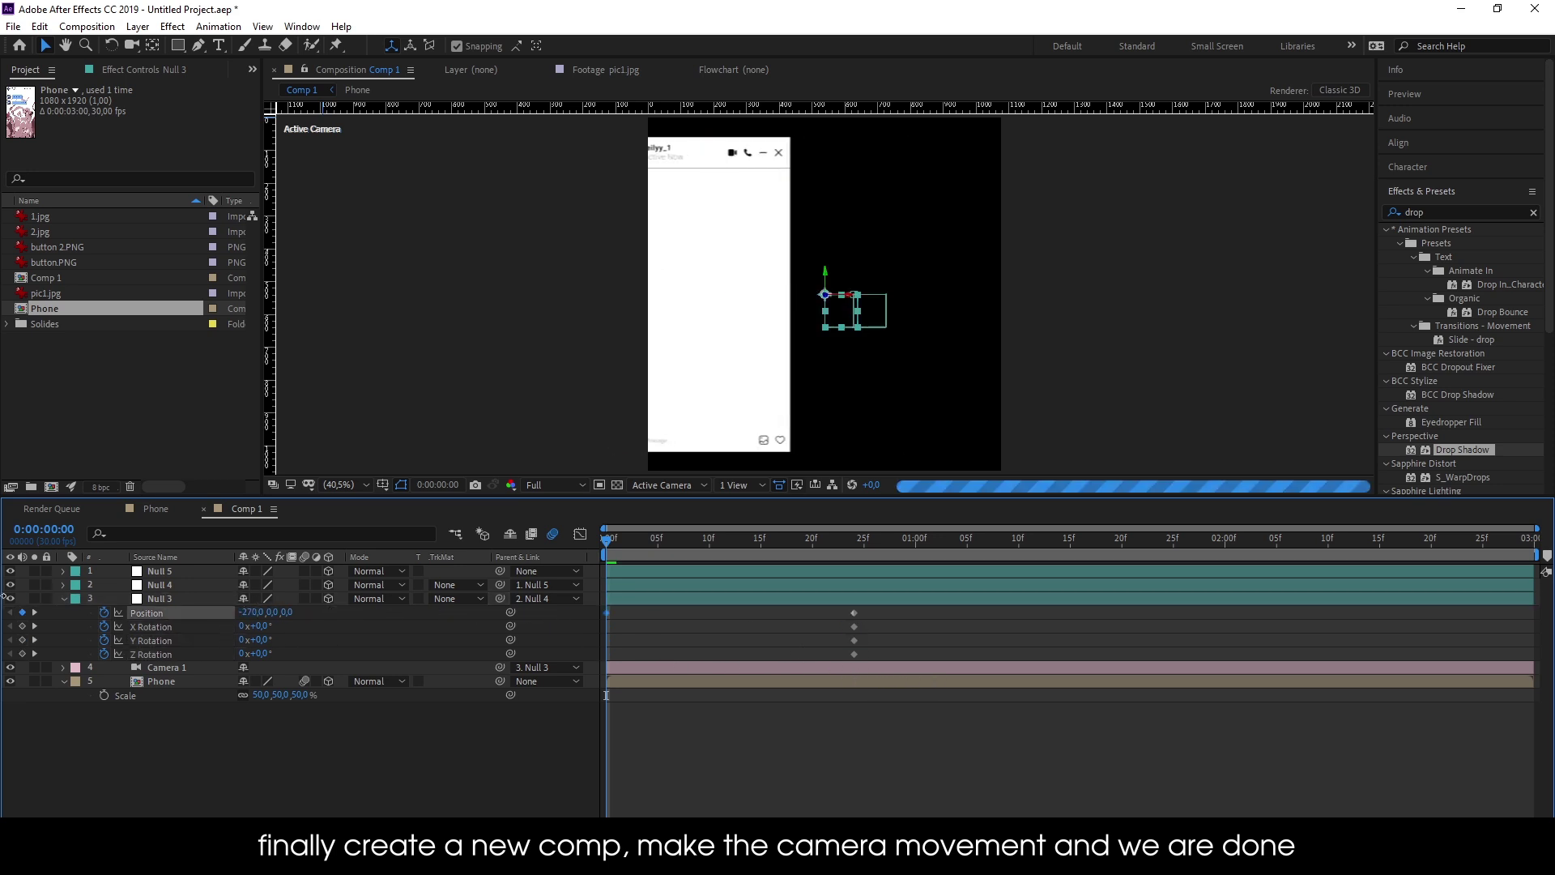
pyautogui.moveTo(67, 604)
pyautogui.mouseDown()
pyautogui.moveTo(283, 655)
pyautogui.moveTo(249, 613)
pyautogui.moveTo(190, 613)
pyautogui.moveTo(780, 624)
pyautogui.mouseUp()
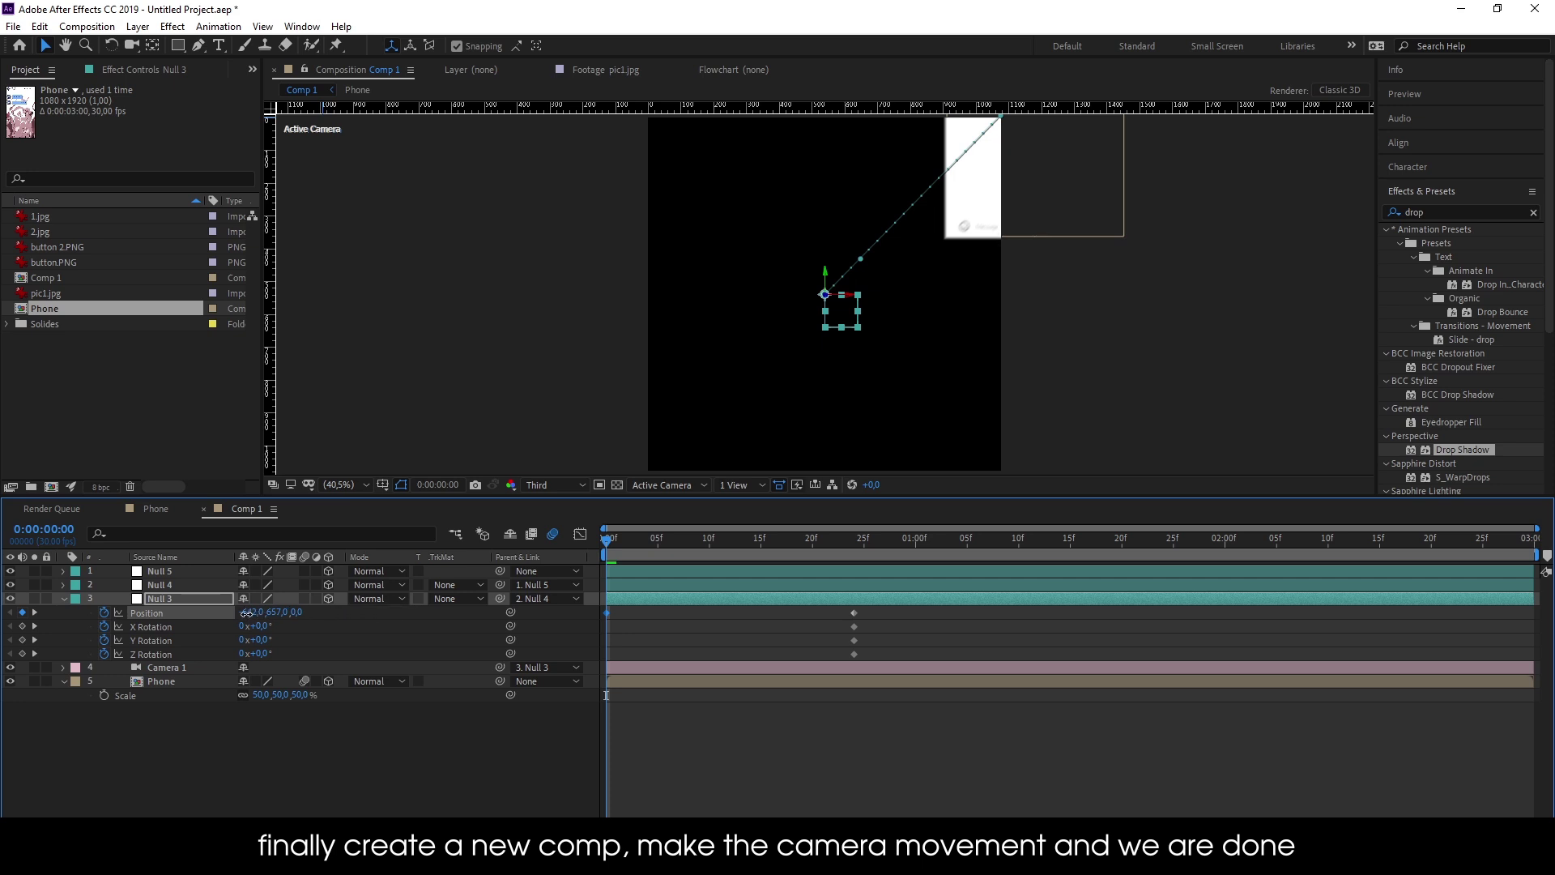
pyautogui.moveTo(253, 612)
pyautogui.mouseDown()
pyautogui.moveTo(83, 613)
pyautogui.moveTo(209, 616)
pyautogui.mouseUp()
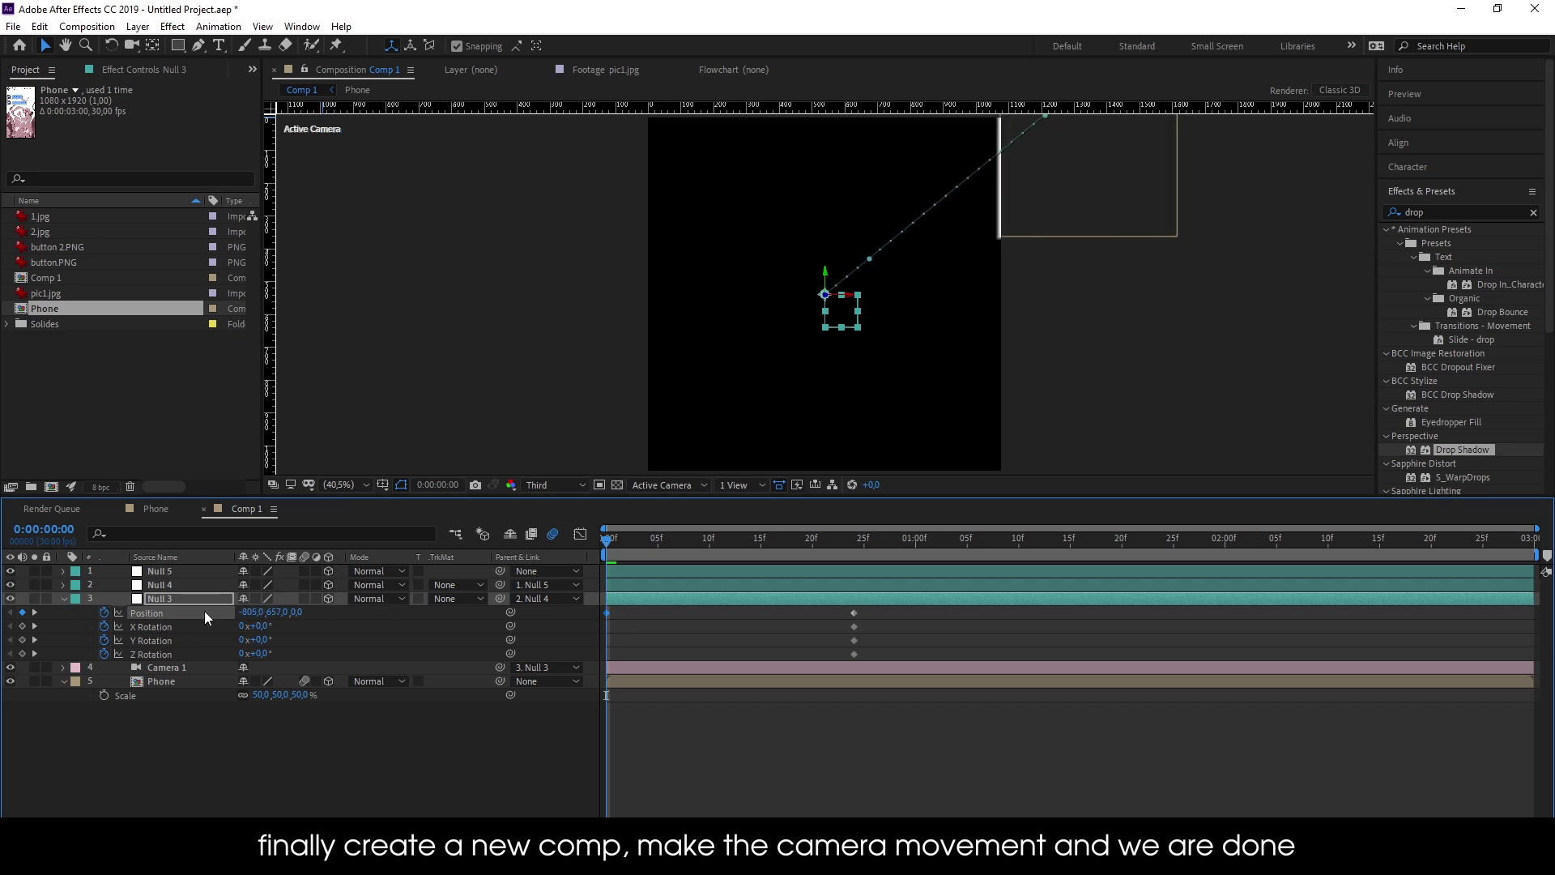
pyautogui.press(',')
pyautogui.press(',')
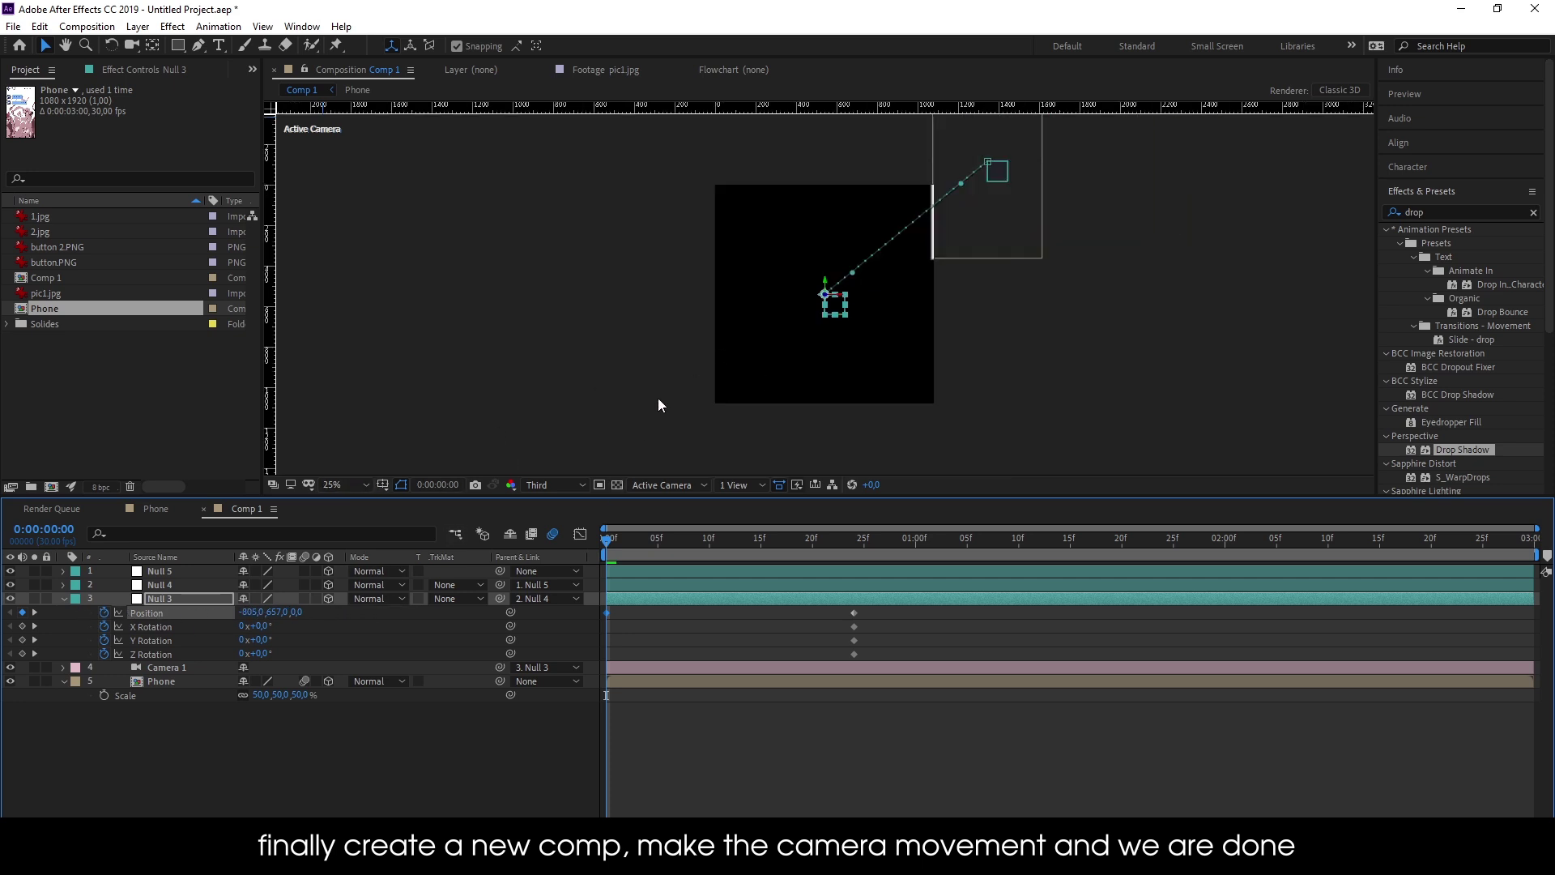
pyautogui.moveTo(268, 620)
pyautogui.mouseDown()
pyautogui.moveTo(220, 609)
pyautogui.moveTo(272, 663)
pyautogui.moveTo(281, 648)
pyautogui.moveTo(252, 641)
pyautogui.moveTo(285, 629)
pyautogui.mouseUp()
pyautogui.hotkey('ctrl', 'z')
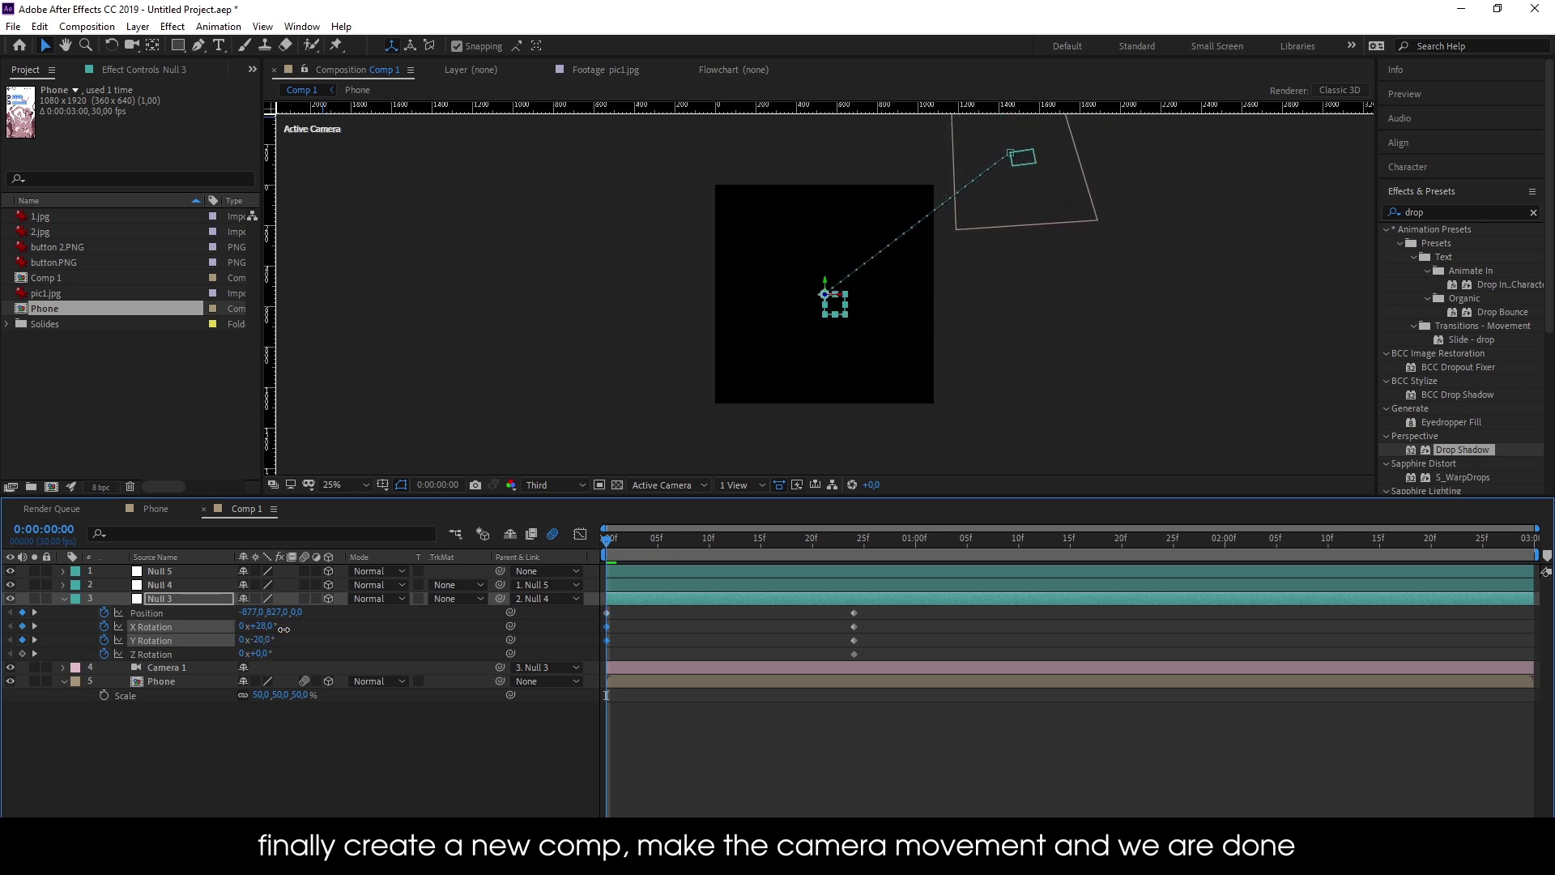
pyautogui.moveTo(613, 542); pyautogui.dragTo(854, 556)
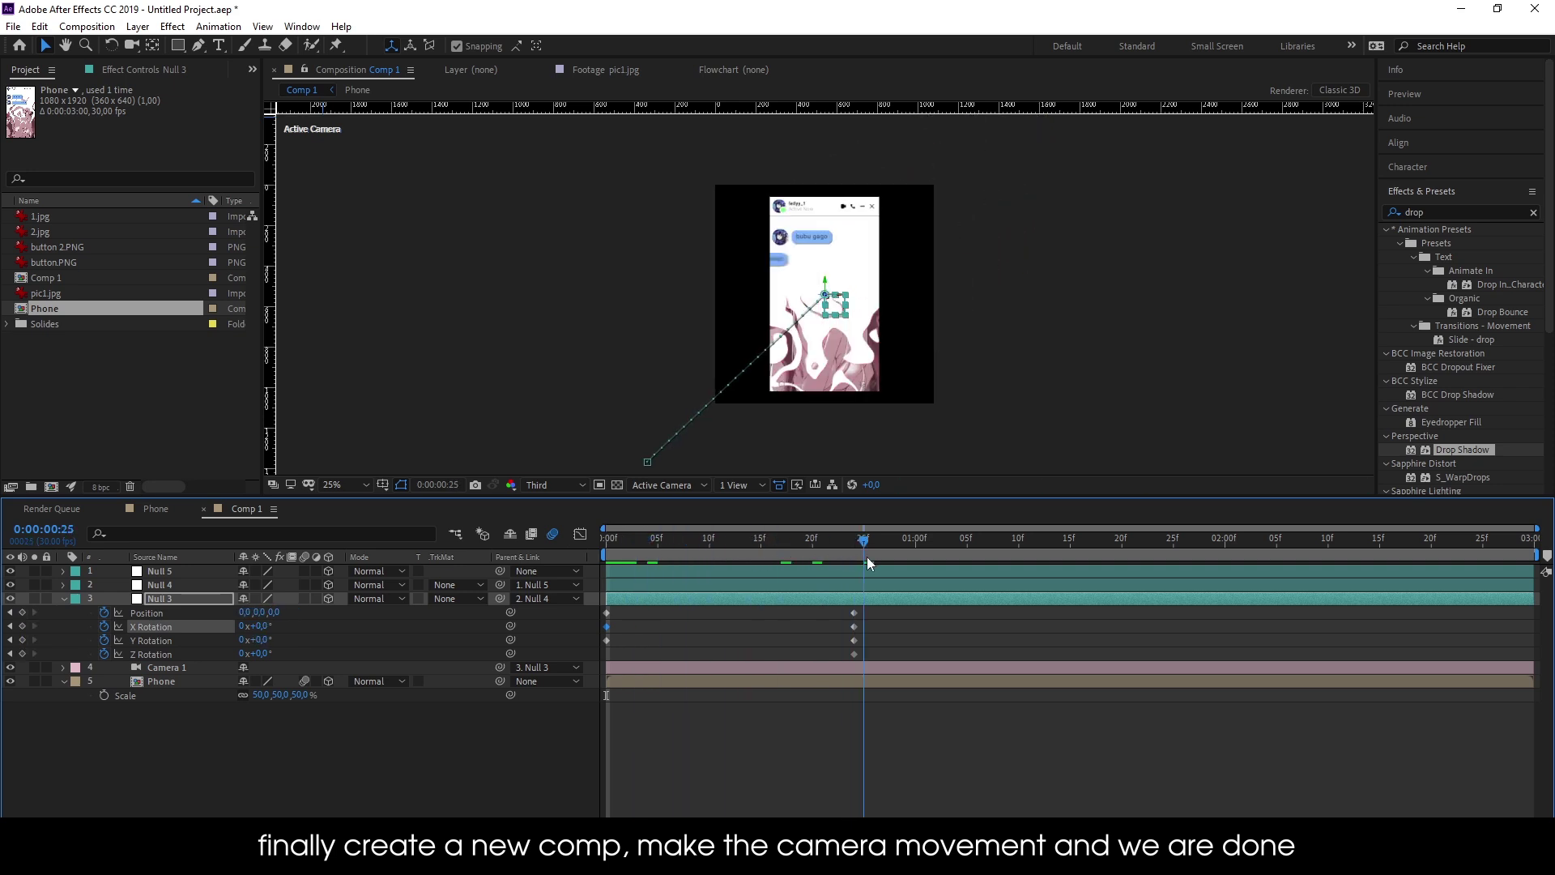
# Adjust Null 3's X Rotation and shift its end keyframes to around frame 26
pyautogui.click(789, 623)
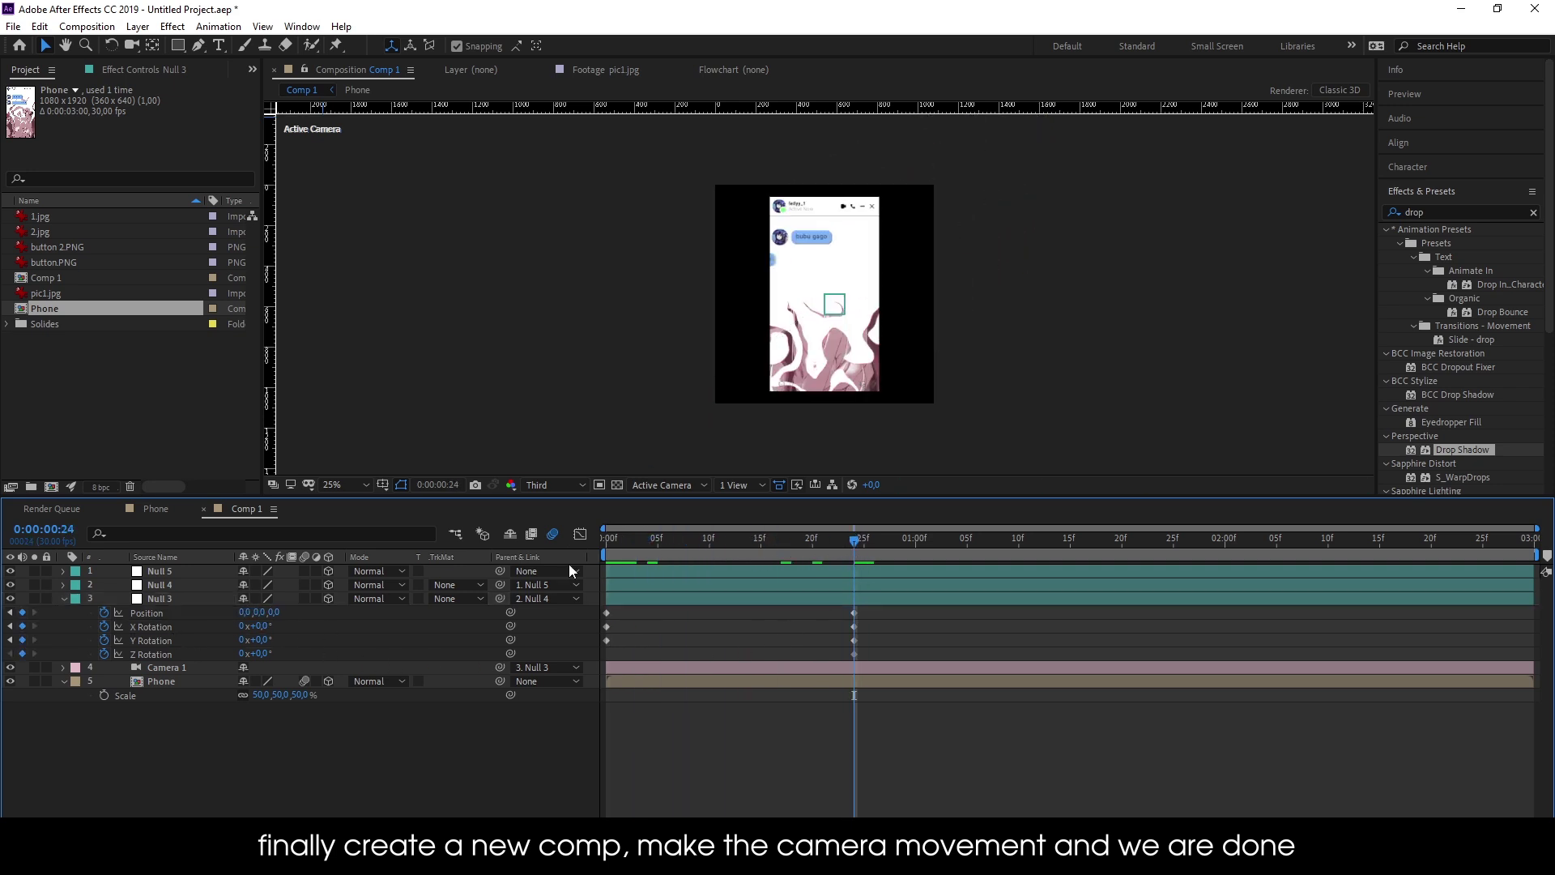
pyautogui.moveTo(630, 541); pyautogui.dragTo(856, 557)
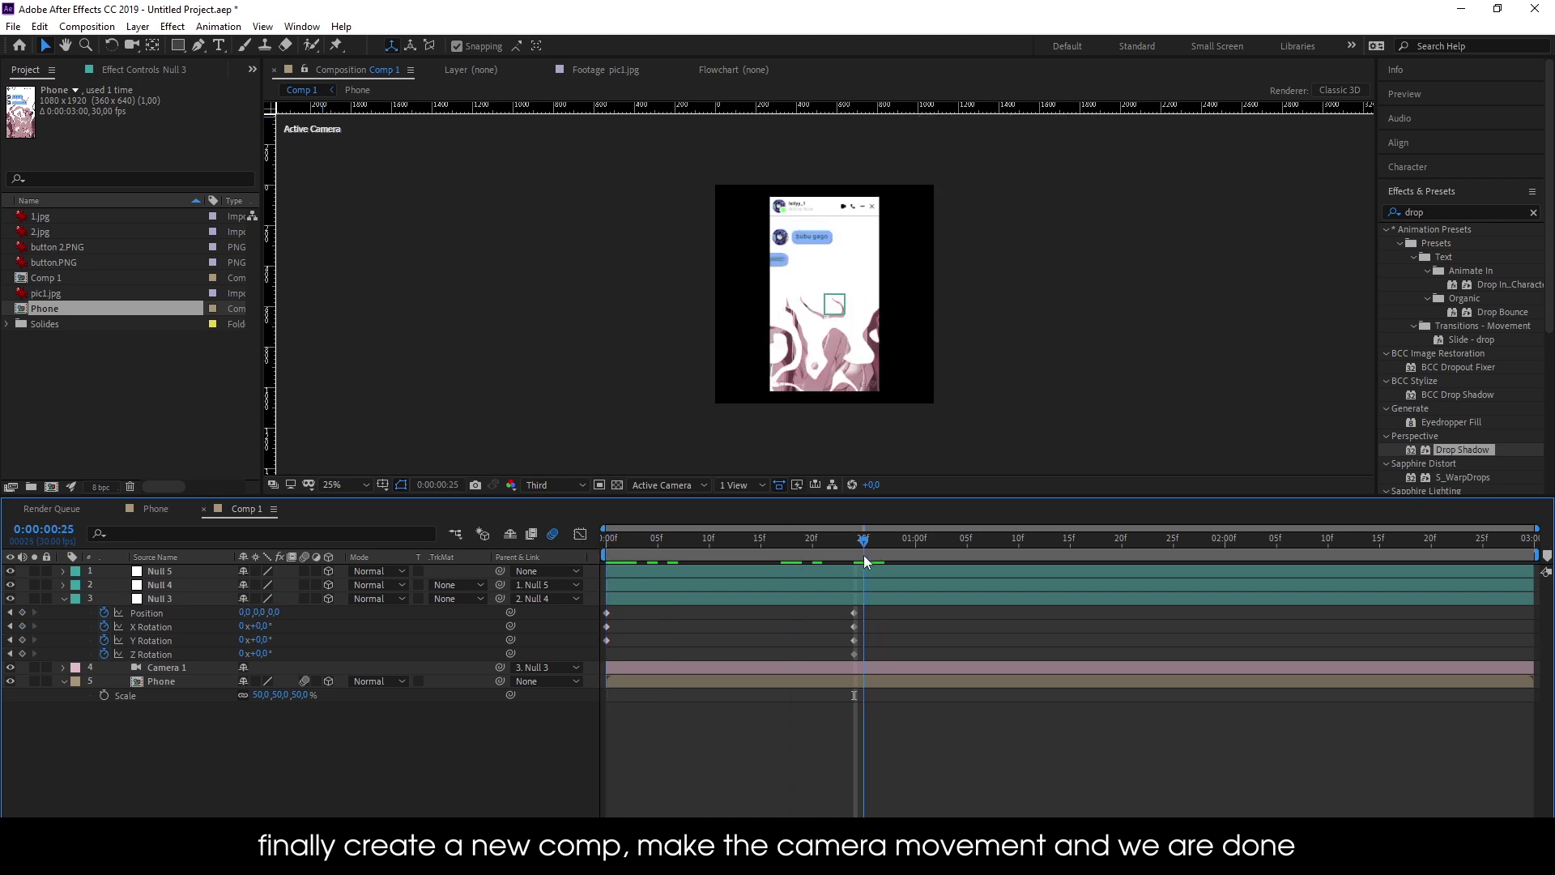
pyautogui.moveTo(251, 626); pyautogui.dragTo(285, 641)
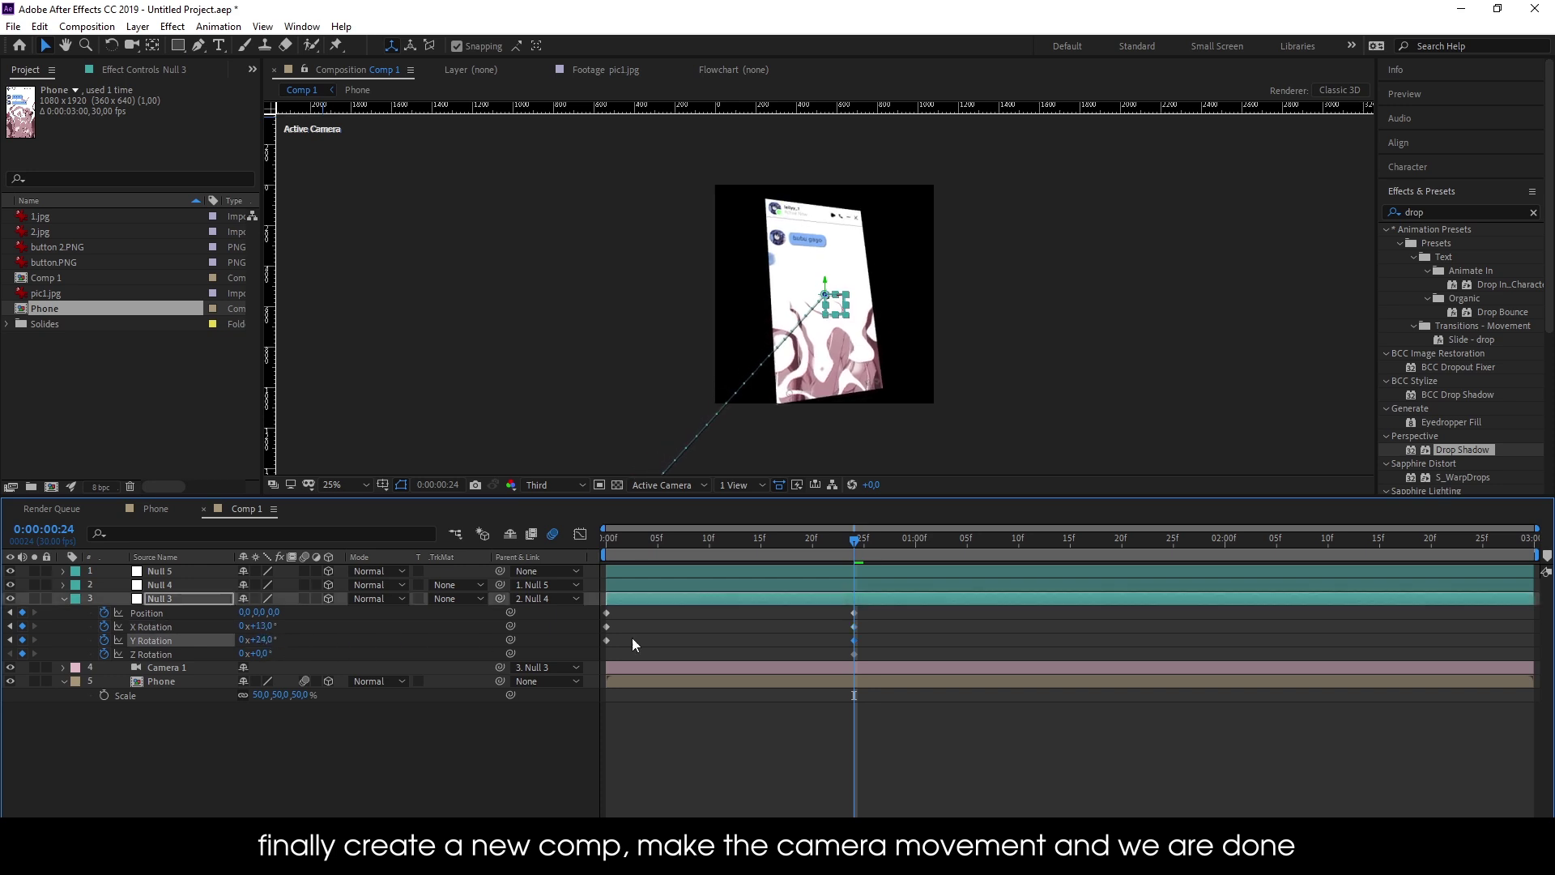
pyautogui.moveTo(863, 609)
pyautogui.mouseDown()
pyautogui.moveTo(843, 656)
pyautogui.moveTo(881, 656)
pyautogui.moveTo(562, 658)
pyautogui.mouseUp()
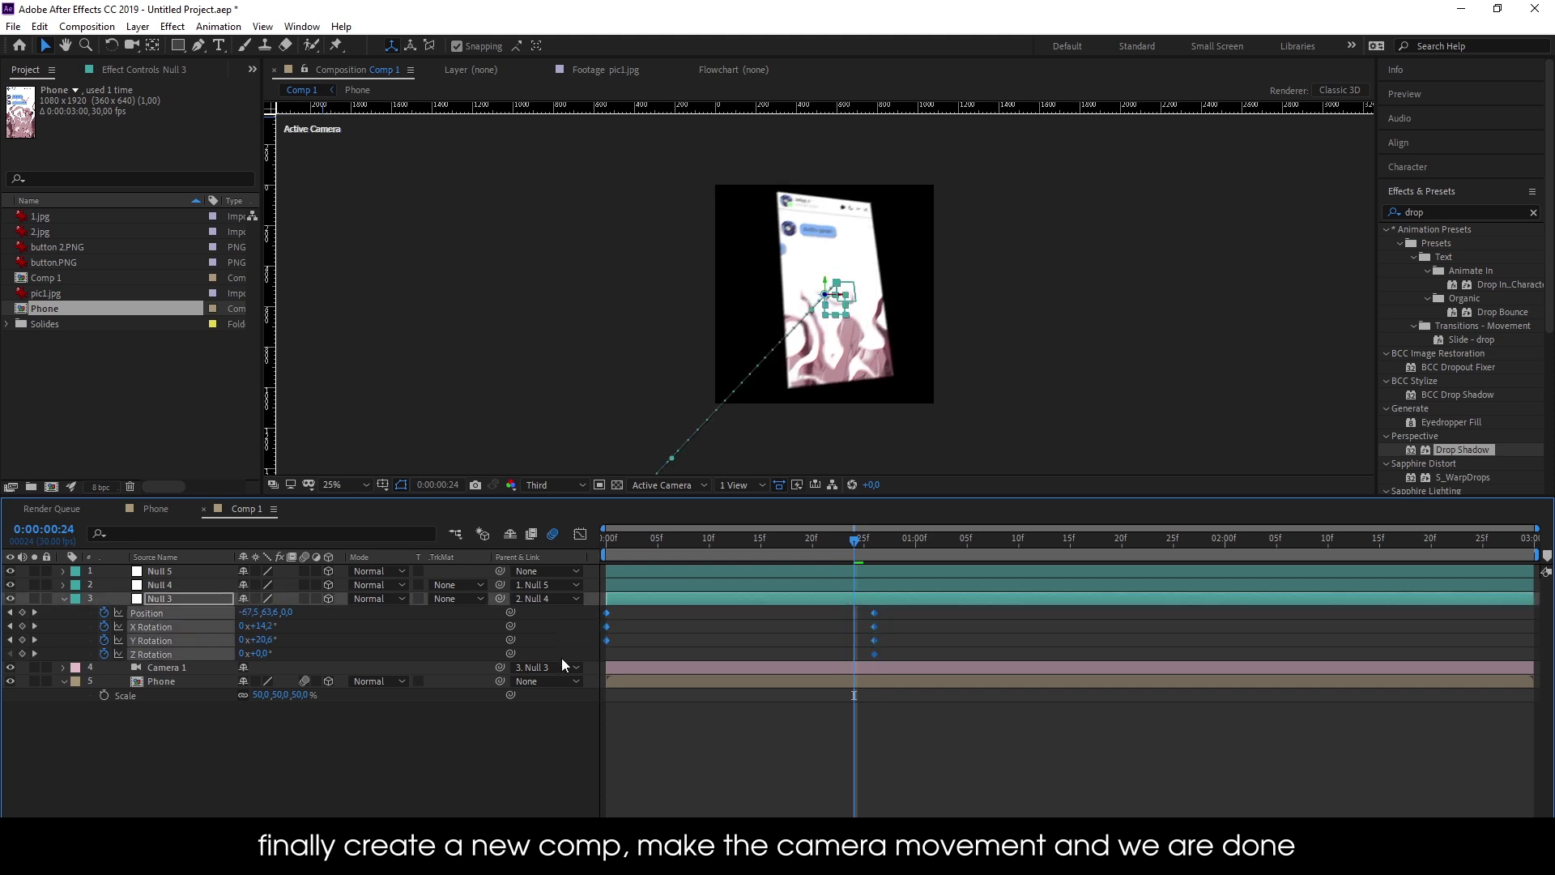
pyautogui.click(708, 641)
# Give Null 3 an 11° Z Rotation at frame 0 and Easy Ease all its keyframes
pyautogui.moveTo(677, 538); pyautogui.dragTo(599, 546)
pyautogui.moveTo(264, 658); pyautogui.dragTo(272, 654)
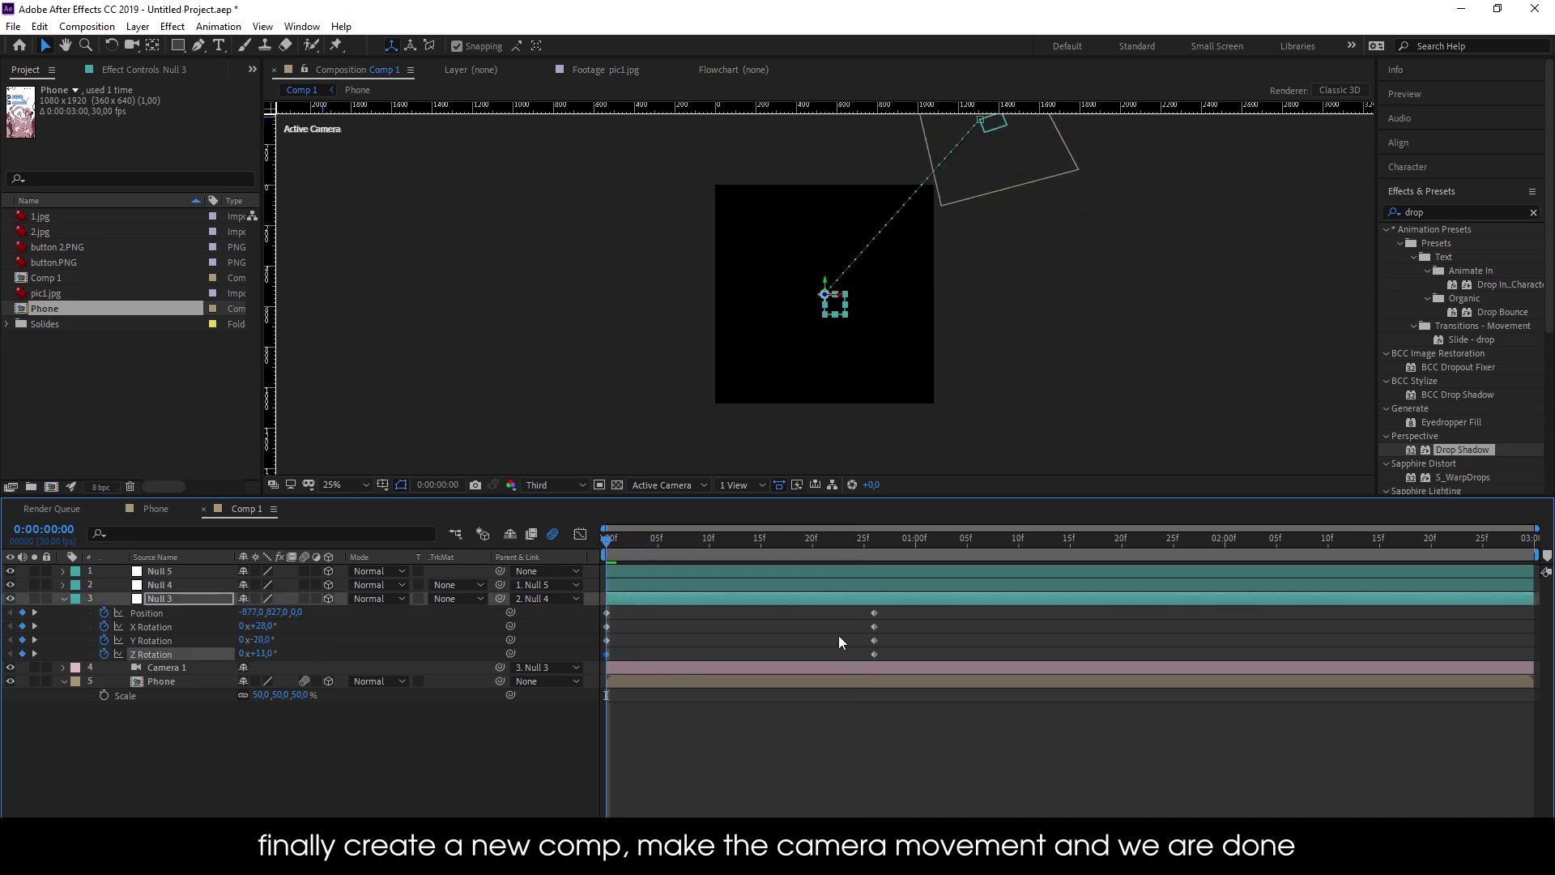
pyautogui.moveTo(904, 614); pyautogui.dragTo(580, 655)
pyautogui.press('F9')
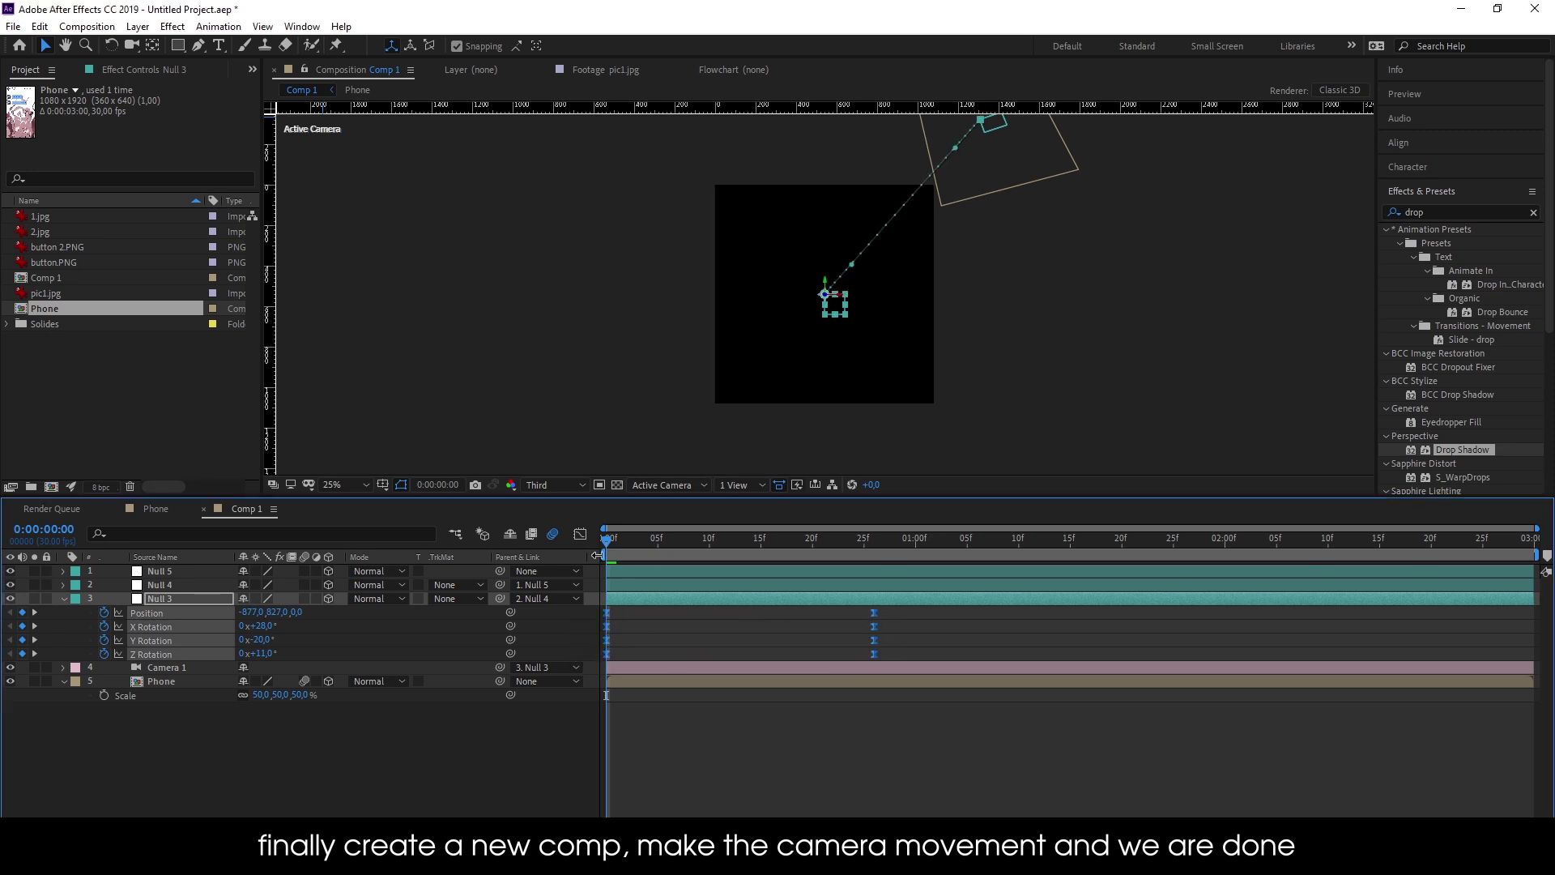
# Shape Null 3's speed curve into a sharp start with a long decay, then preview
pyautogui.click(580, 534)
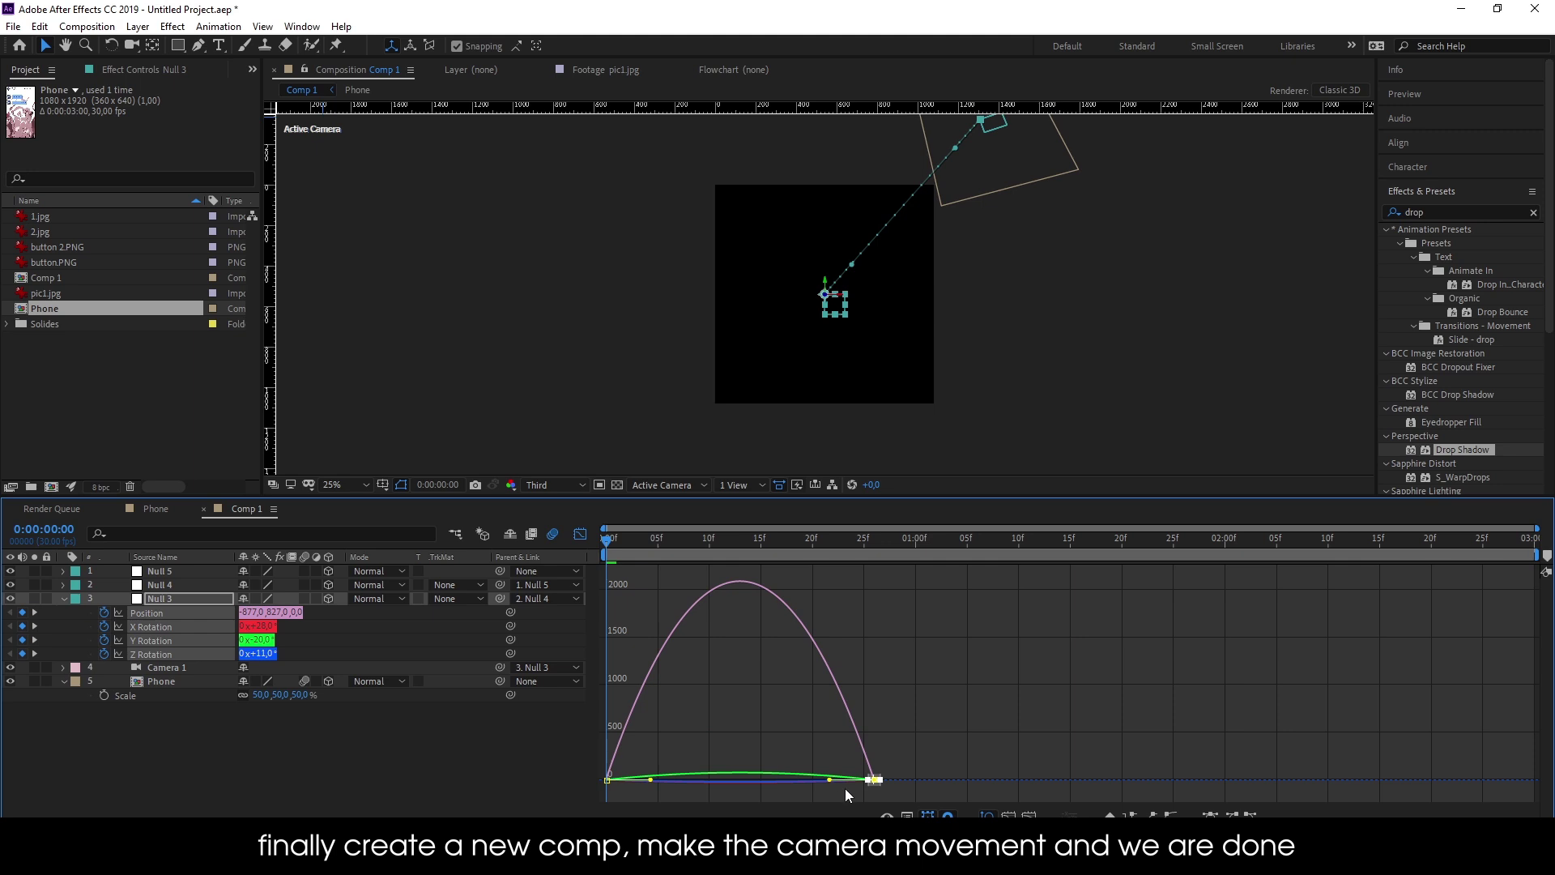
pyautogui.moveTo(829, 779)
pyautogui.mouseDown()
pyautogui.moveTo(577, 785)
pyautogui.moveTo(586, 742)
pyautogui.mouseUp()
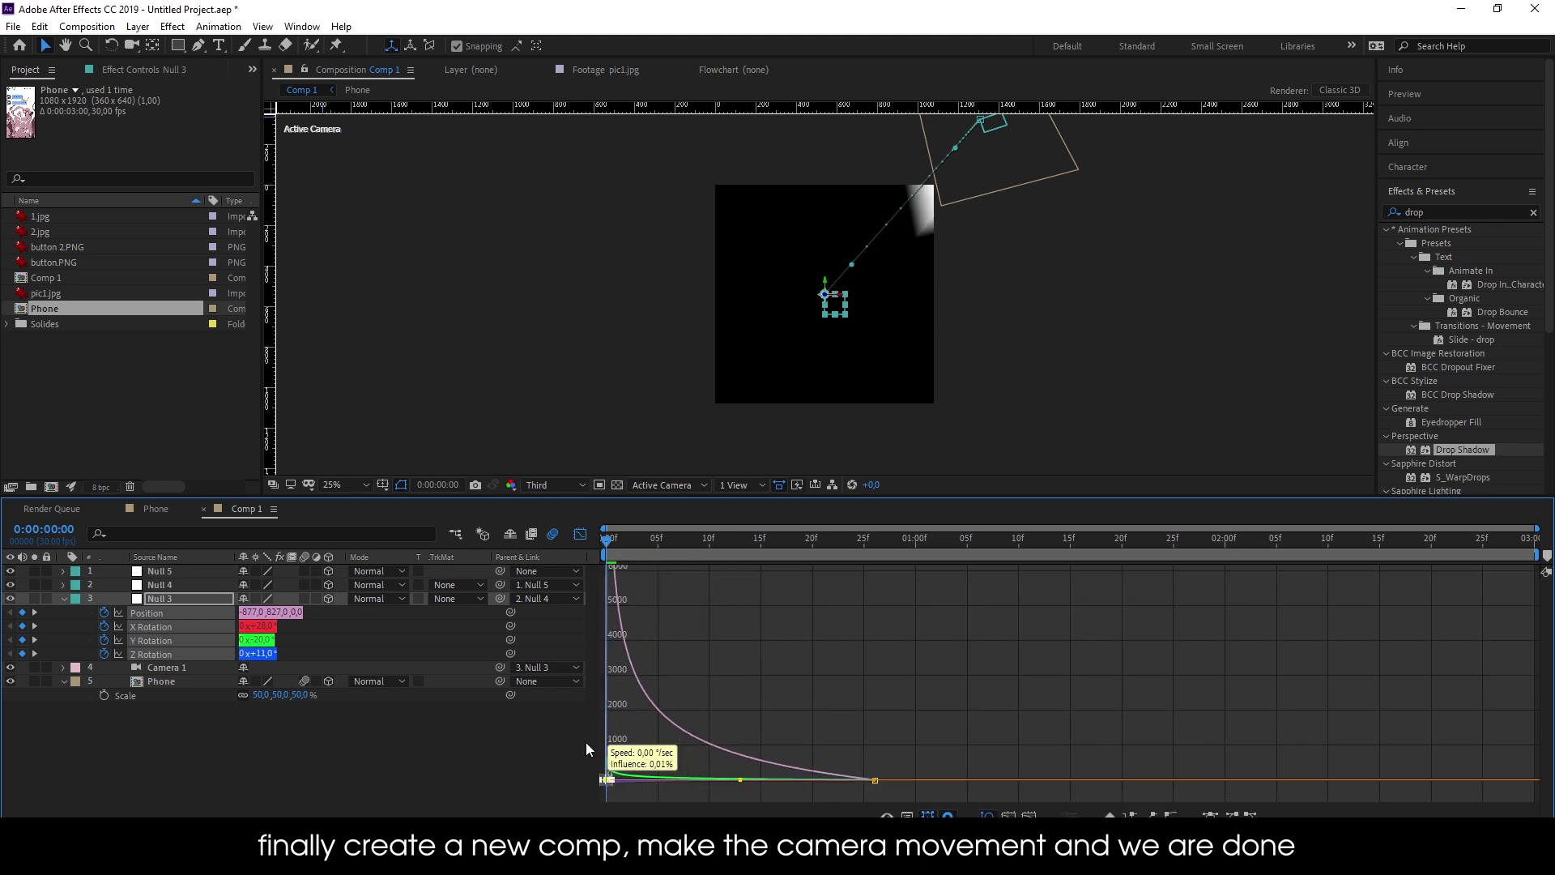
pyautogui.click(580, 535)
pyautogui.press('space')
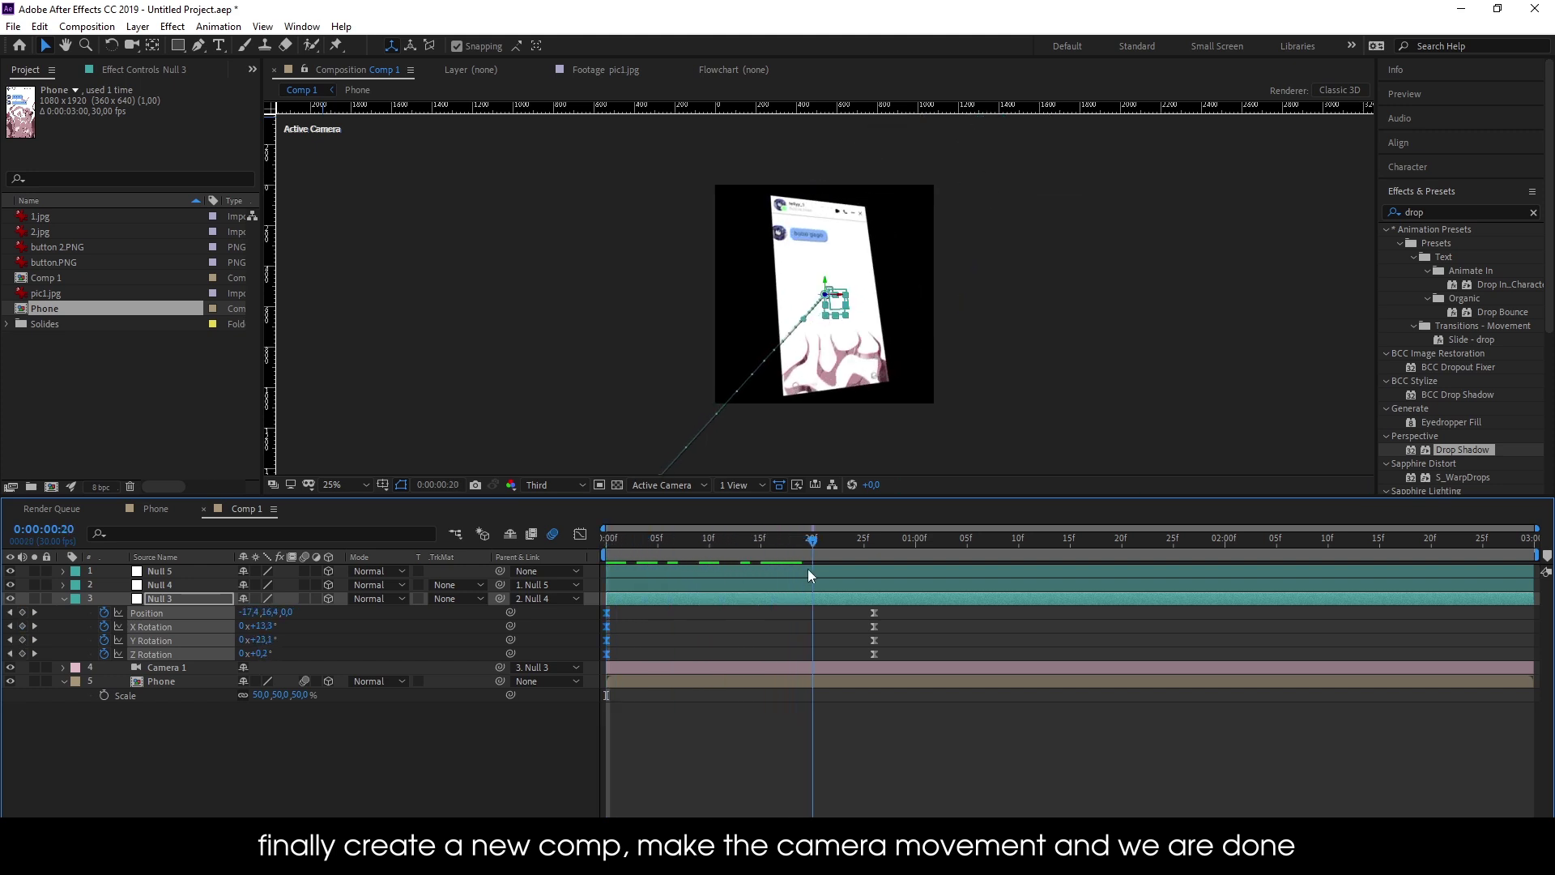
pyautogui.click(833, 583)
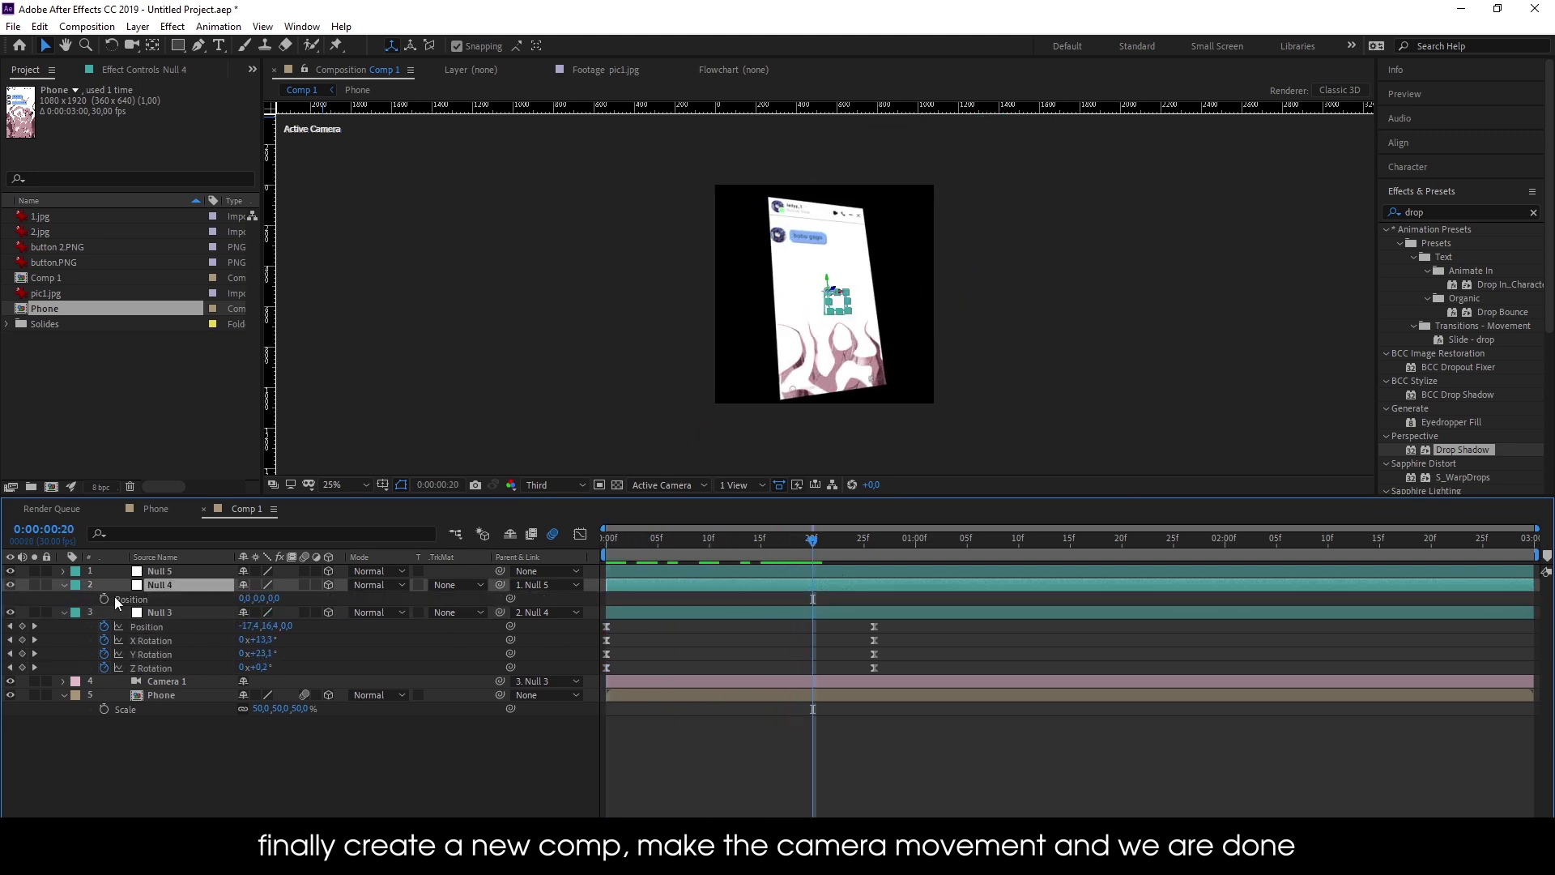
# Keyframe Null 4's Position from 0,0,0 near frame 13 to 186, -254, 497 at 1:10
pyautogui.click(104, 598)
pyautogui.moveTo(810, 598); pyautogui.dragTo(742, 599)
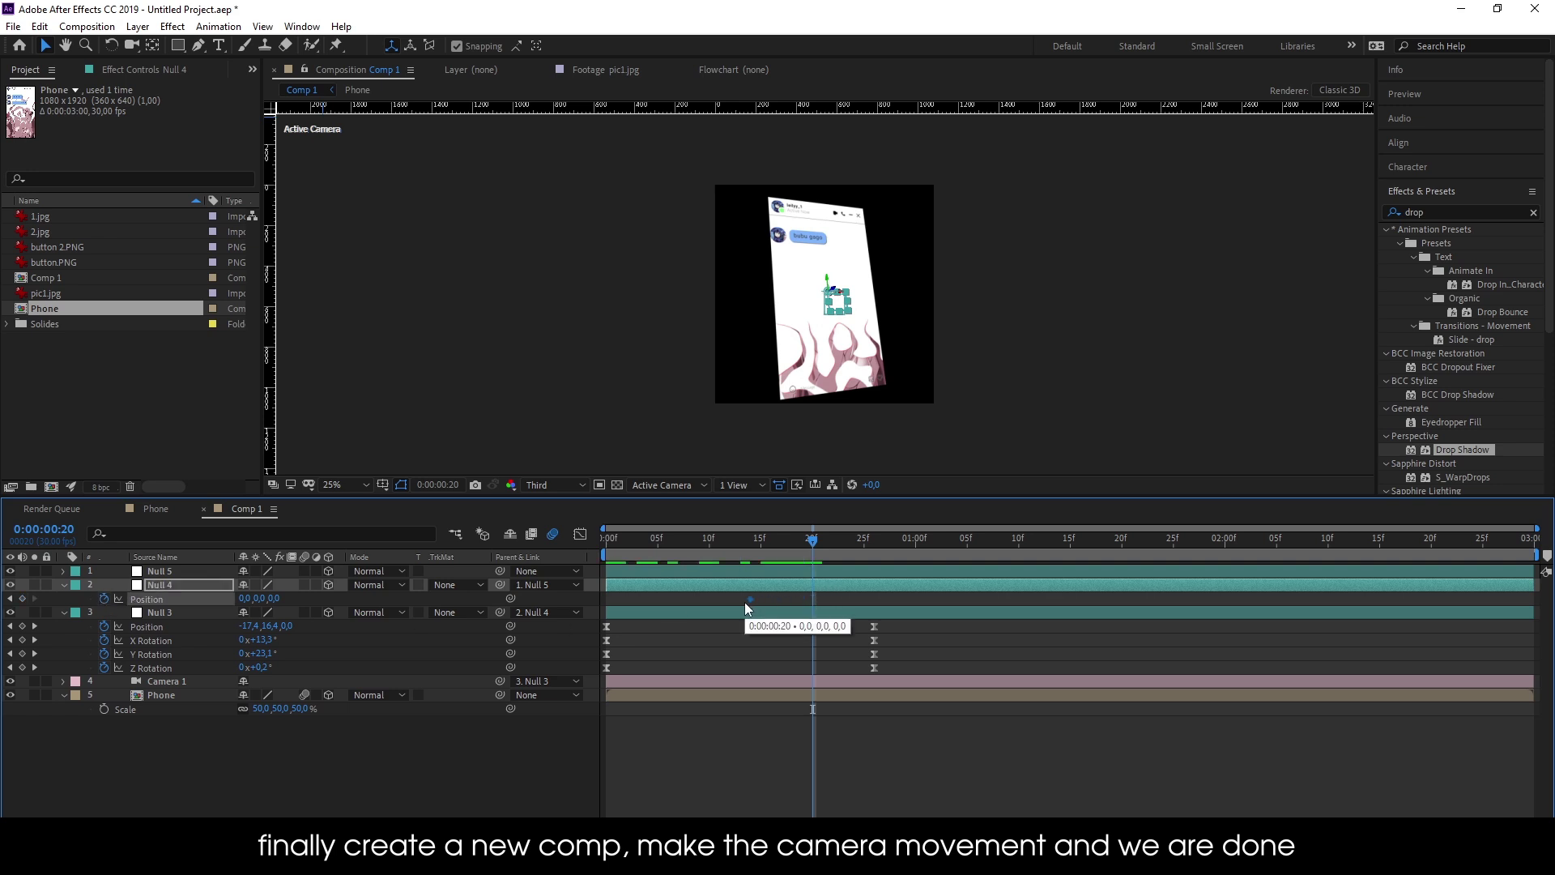
pyautogui.moveTo(921, 555); pyautogui.dragTo(1019, 557)
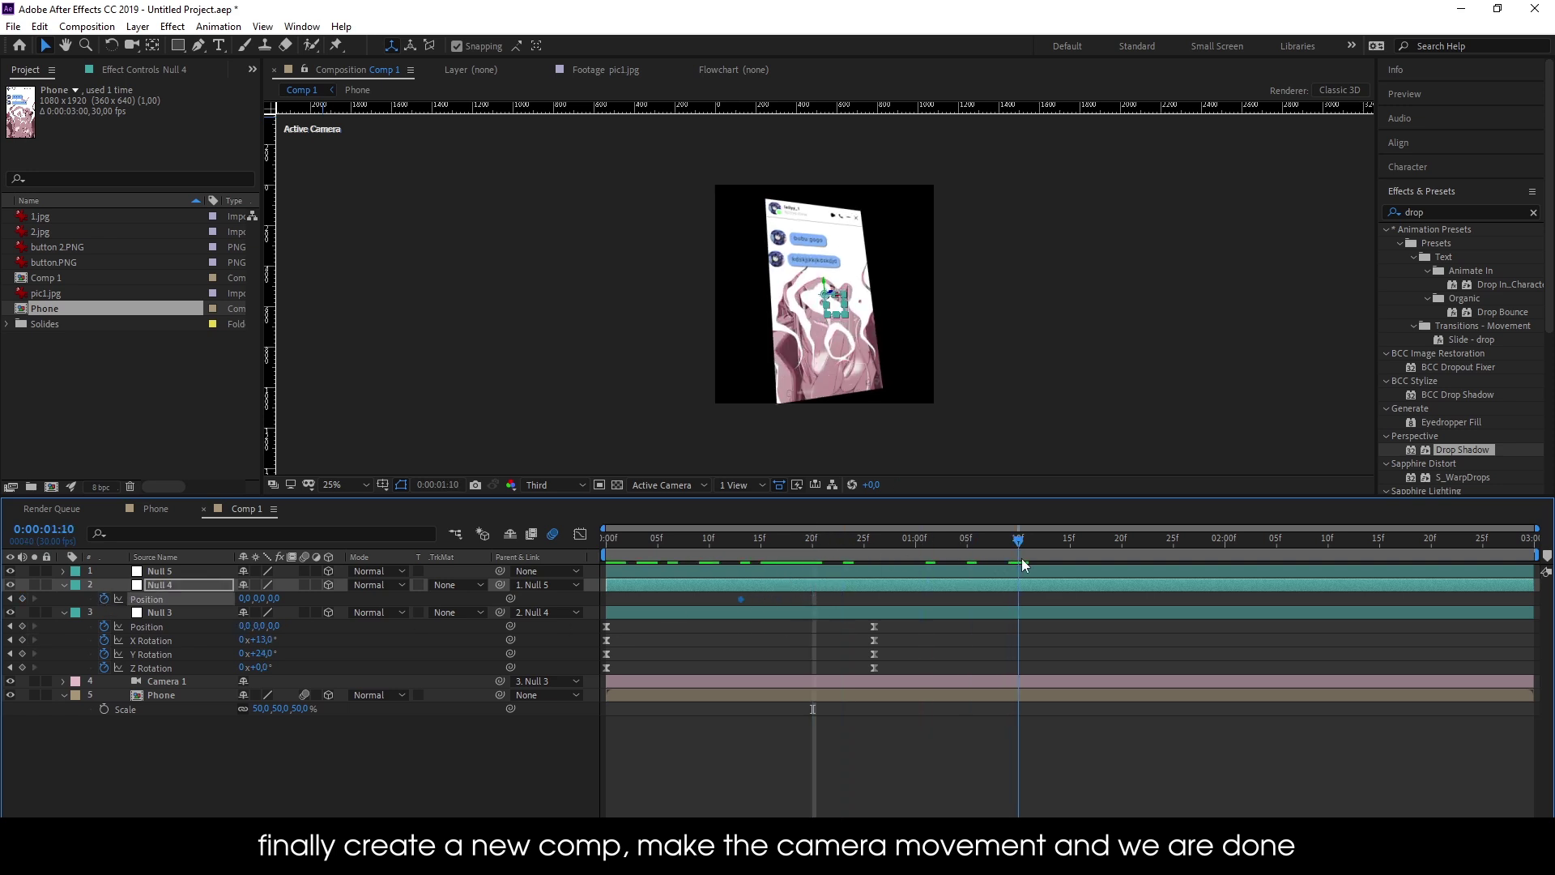
pyautogui.moveTo(278, 599); pyautogui.dragTo(282, 613)
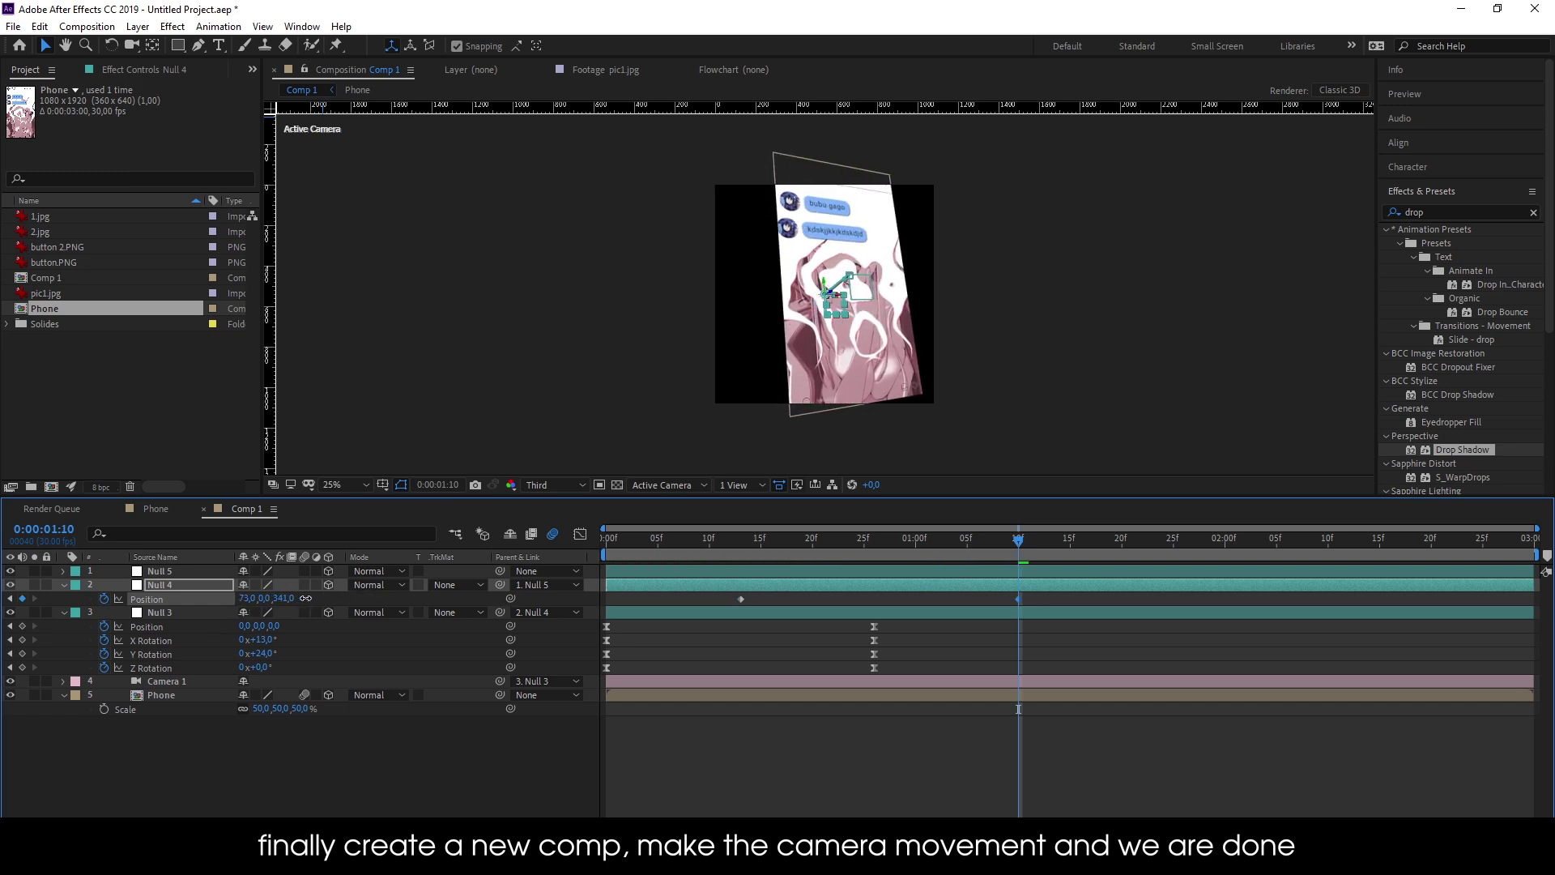
pyautogui.moveTo(246, 601)
pyautogui.mouseDown()
pyautogui.moveTo(308, 604)
pyautogui.moveTo(171, 606)
pyautogui.mouseUp()
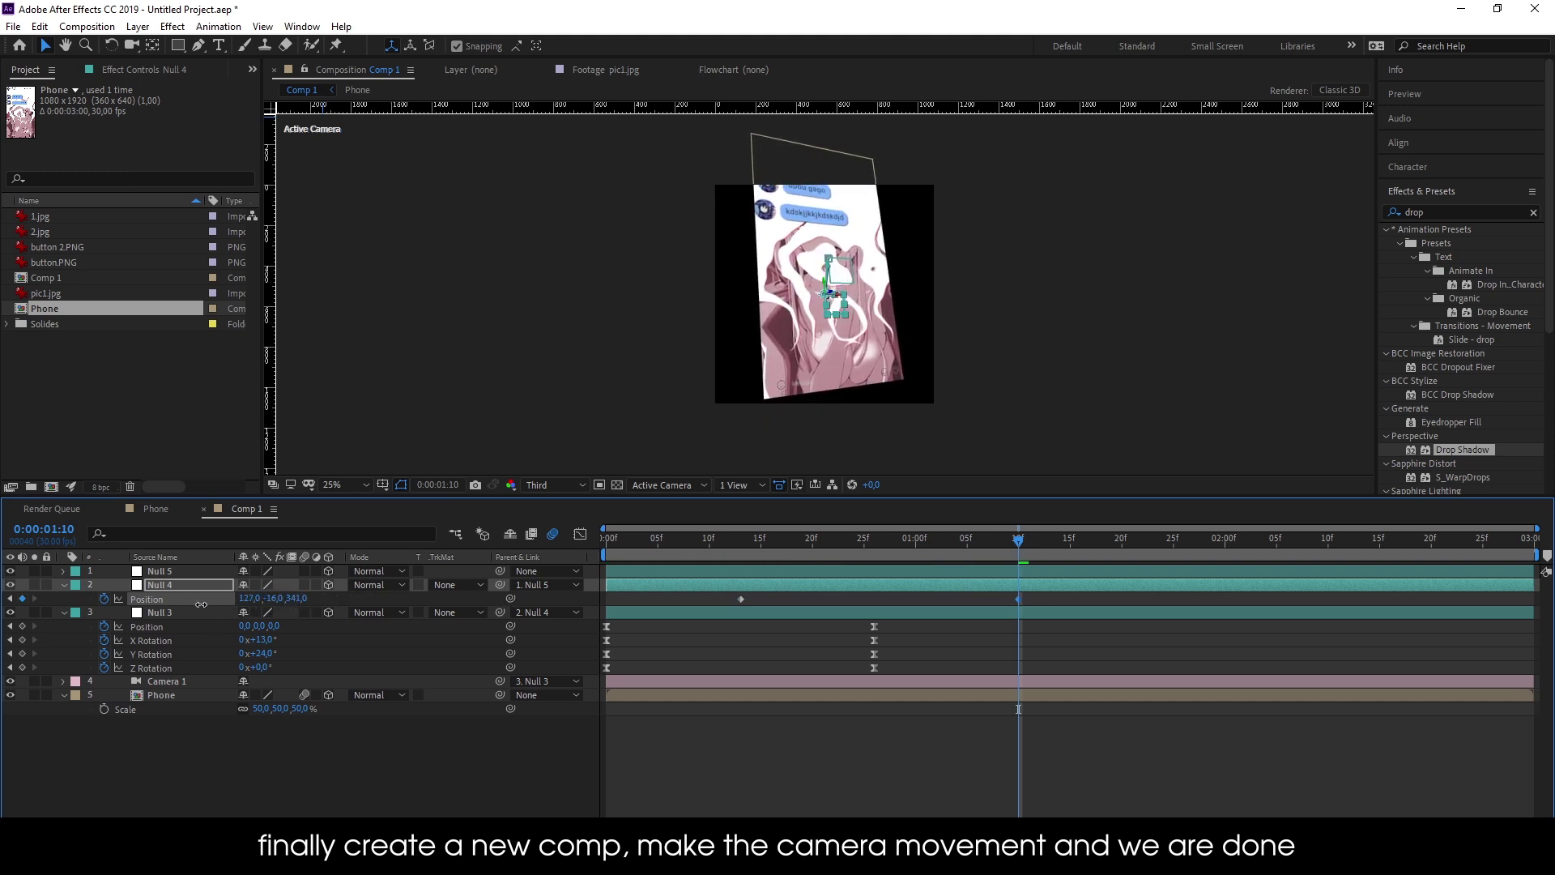
pyautogui.moveTo(300, 603); pyautogui.dragTo(364, 605)
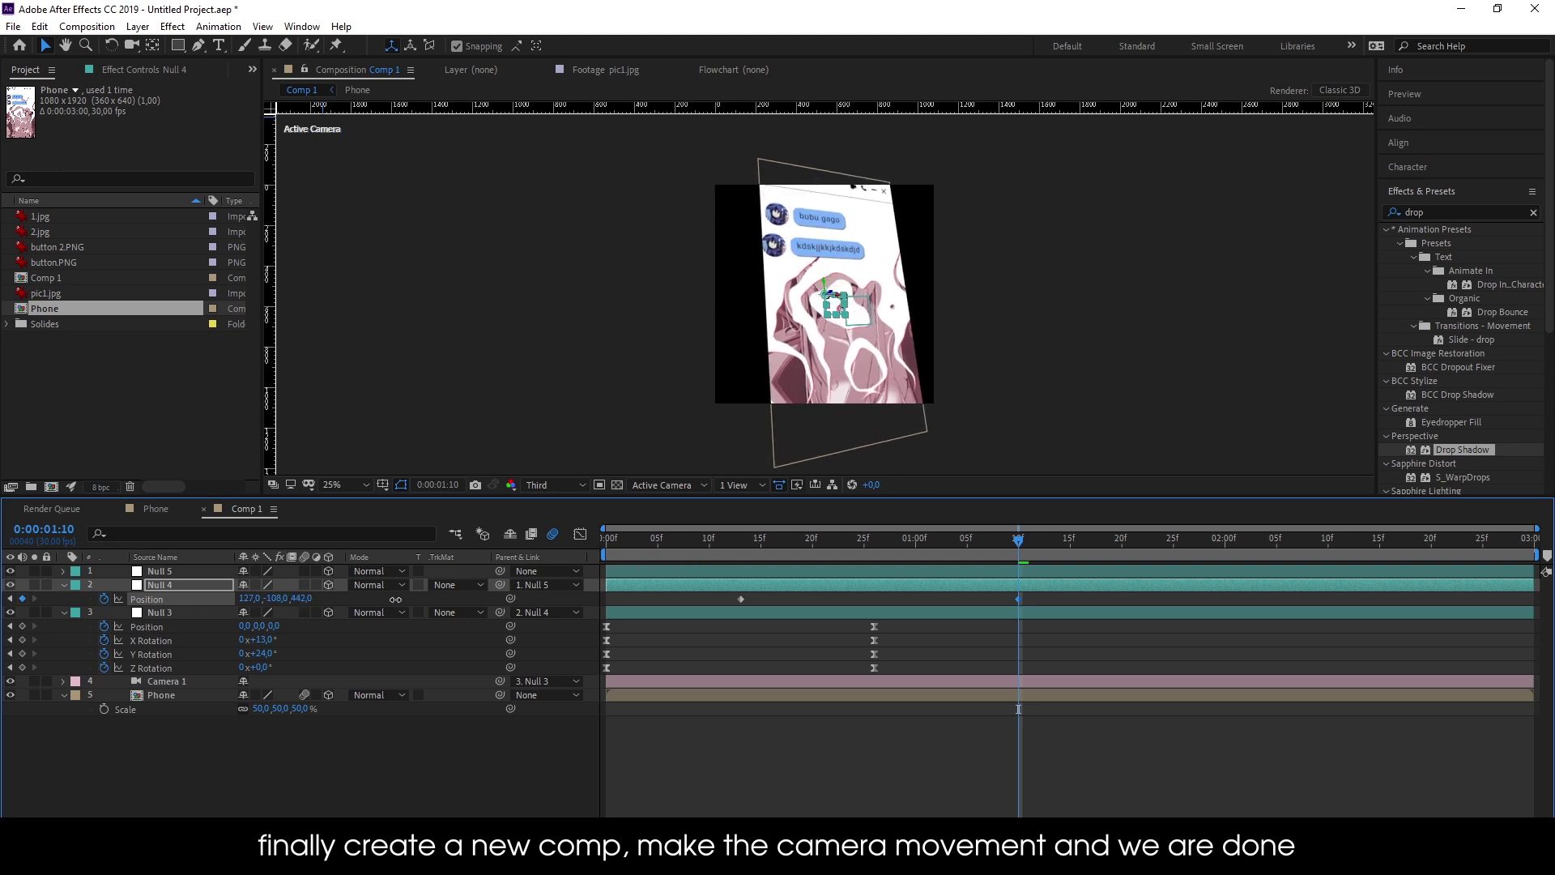
pyautogui.moveTo(247, 599)
pyautogui.mouseDown()
pyautogui.moveTo(210, 598)
pyautogui.moveTo(298, 600)
pyautogui.mouseUp()
pyautogui.moveTo(274, 600)
pyautogui.mouseDown()
pyautogui.moveTo(194, 580)
pyautogui.moveTo(243, 579)
pyautogui.mouseUp()
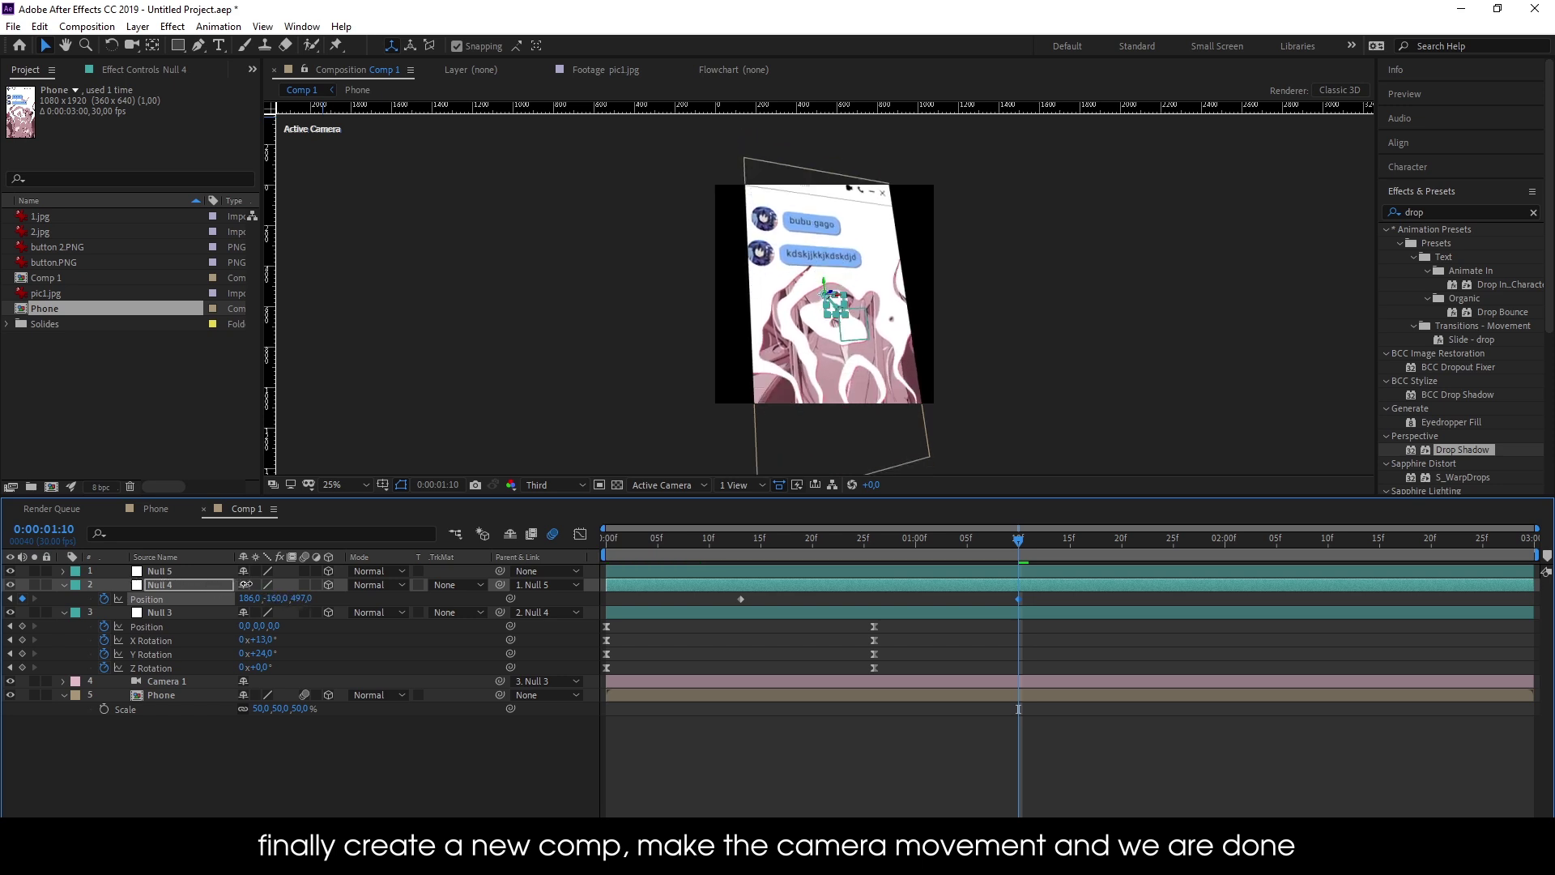
pyautogui.scroll(2, 609, 324)
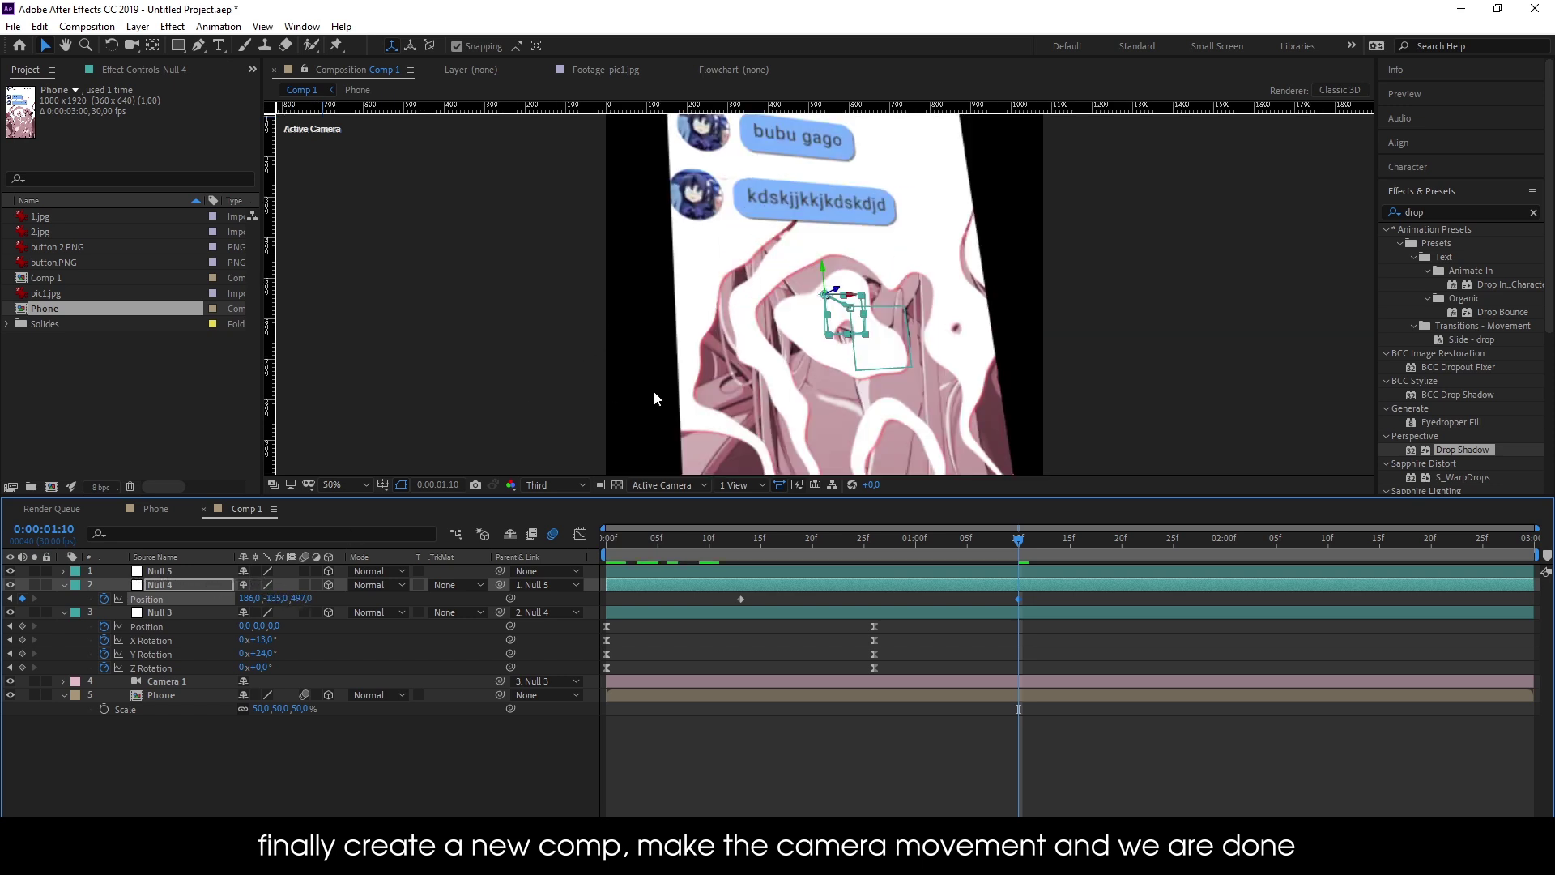
pyautogui.moveTo(301, 600); pyautogui.dragTo(181, 595)
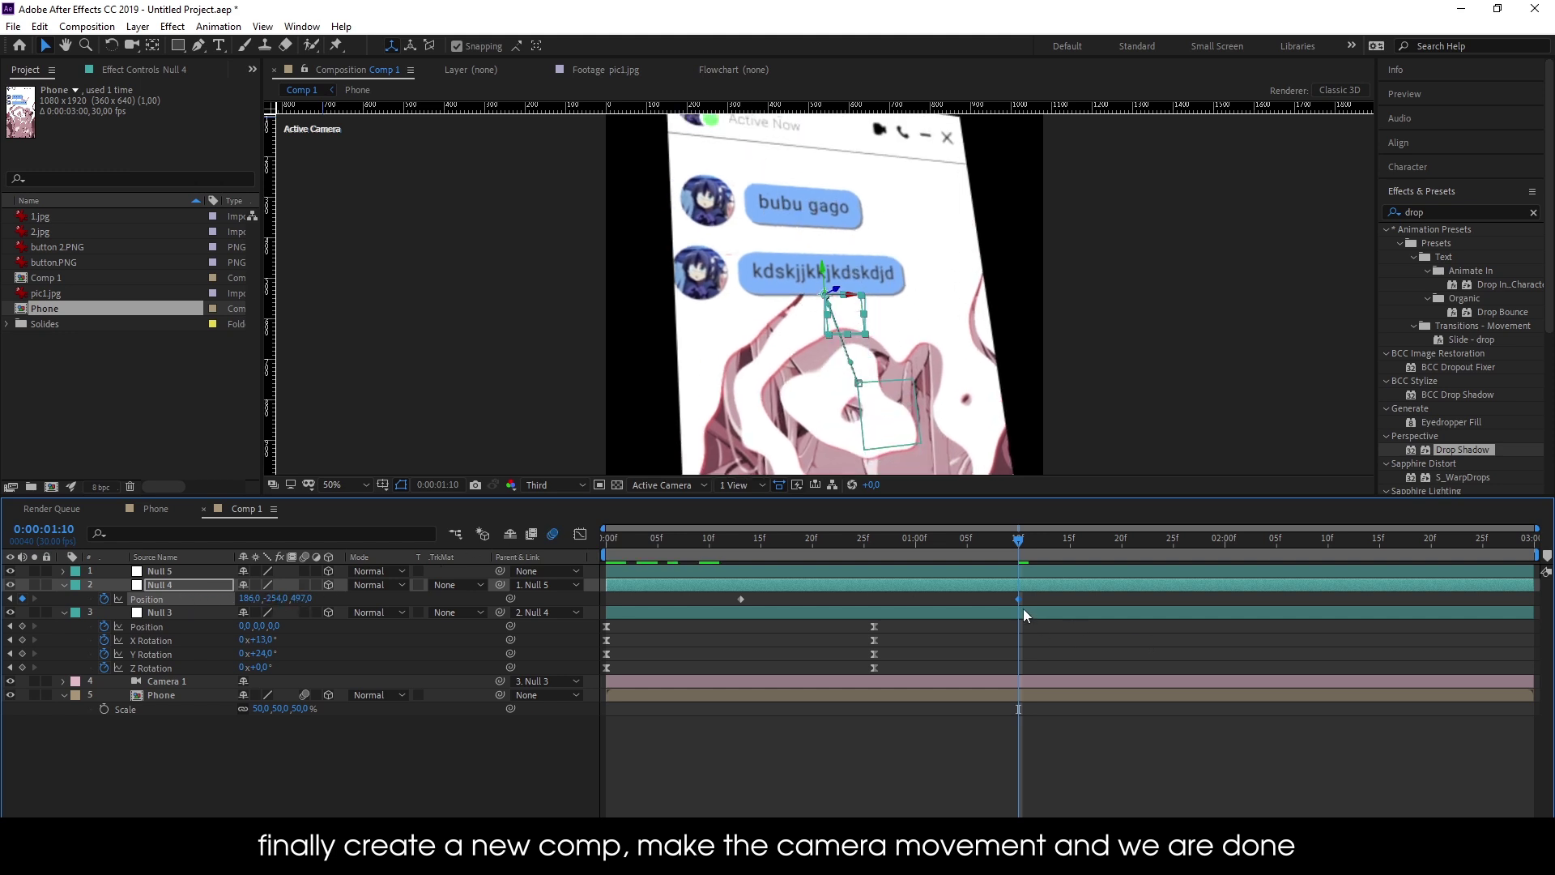
pyautogui.moveTo(1051, 601); pyautogui.dragTo(720, 604)
pyautogui.click(876, 548)
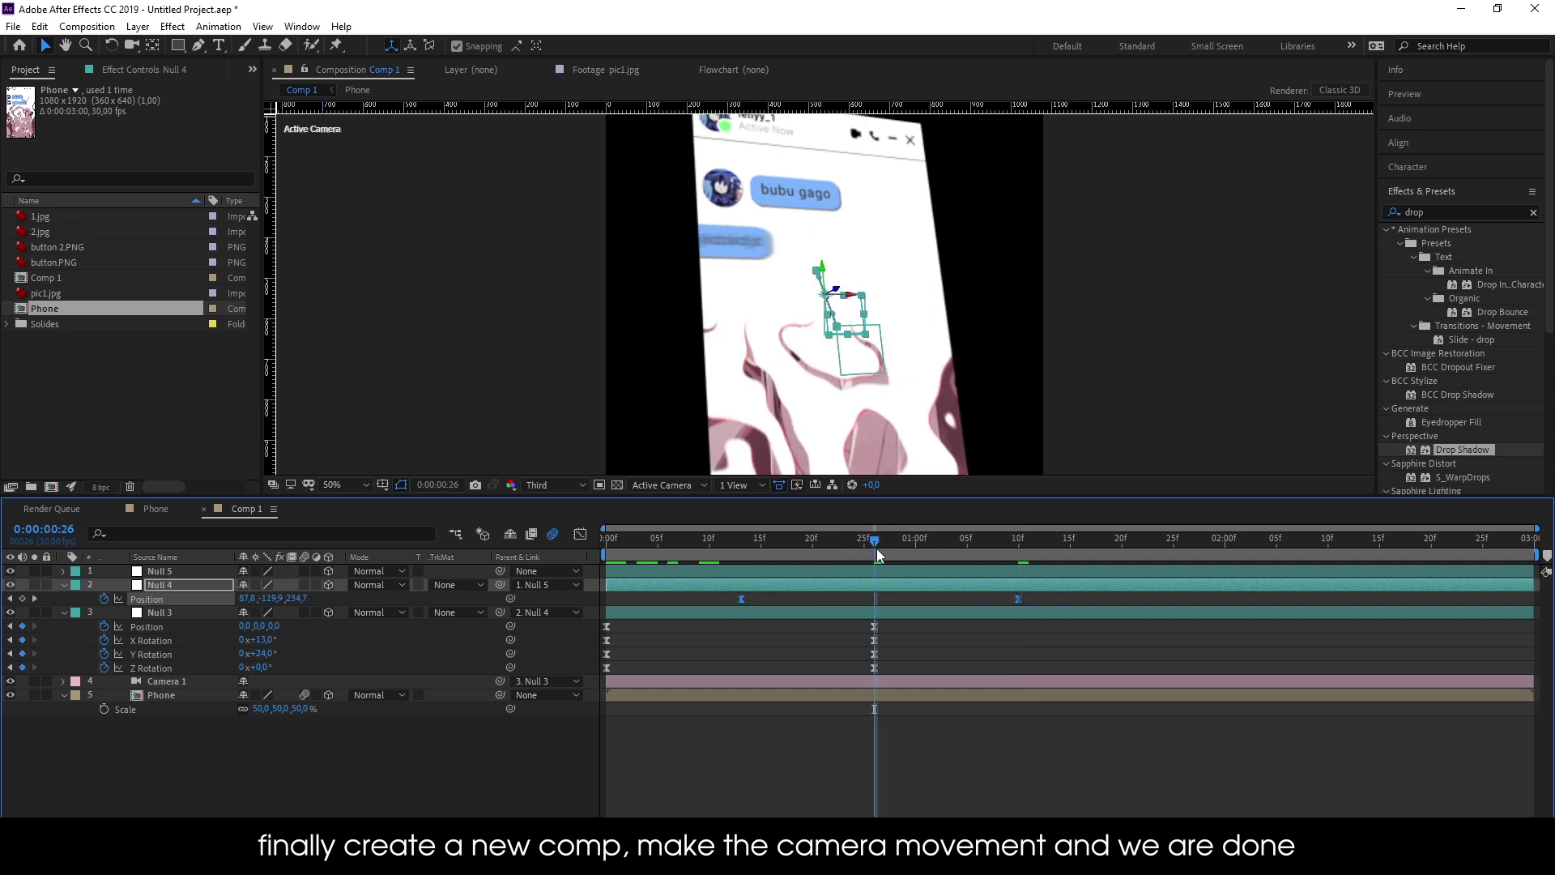
# Lengthen both ease influences on Null 4's Position for a tall, symmetric speed peak, then preview
pyautogui.click(580, 536)
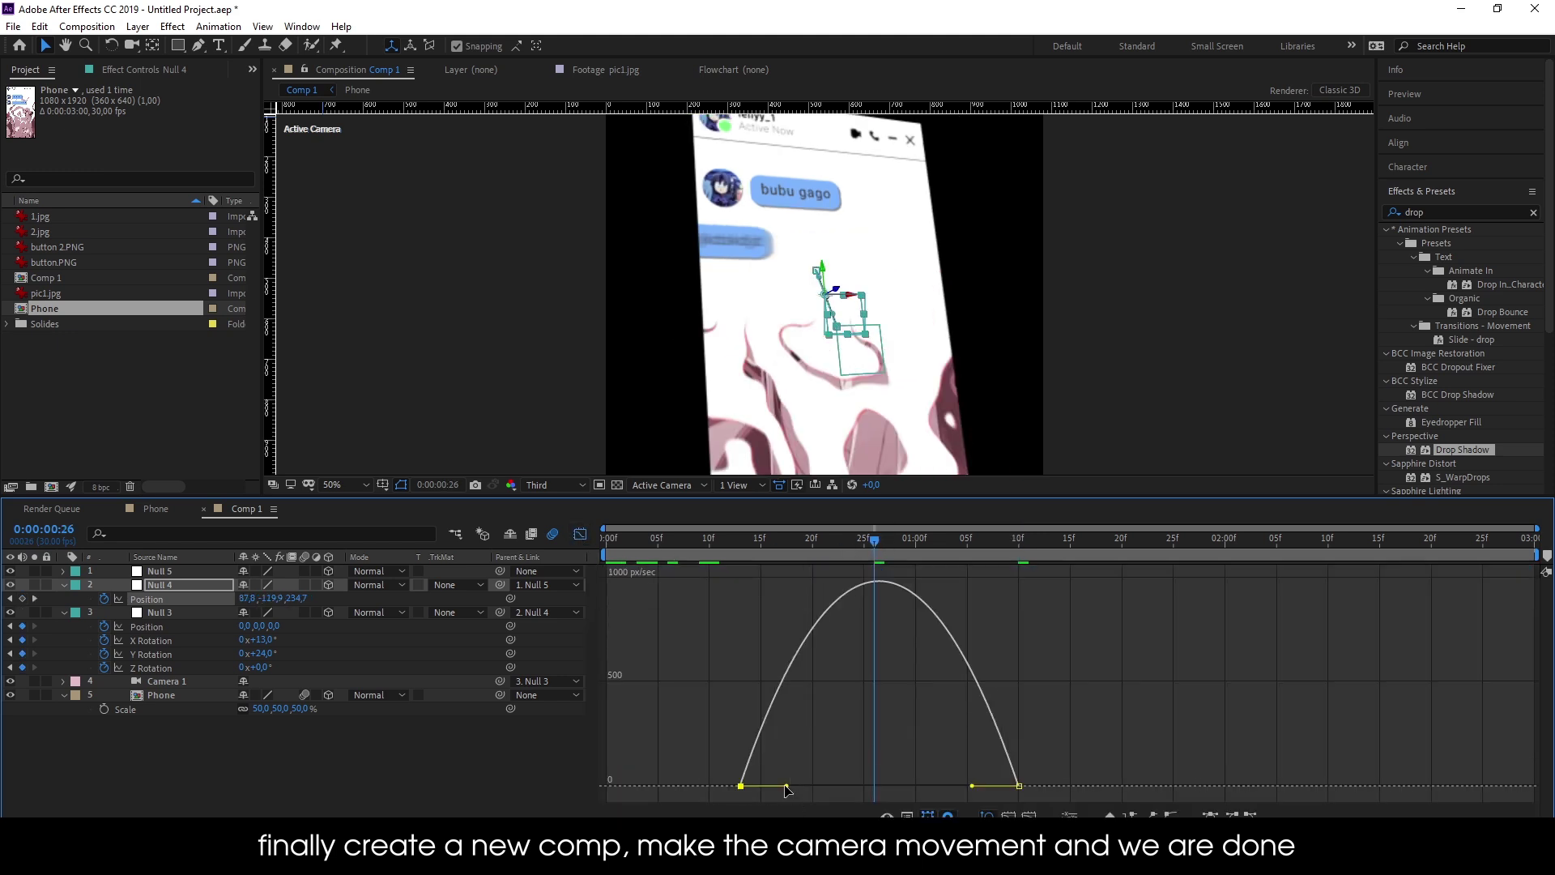
pyautogui.moveTo(786, 786); pyautogui.dragTo(815, 787)
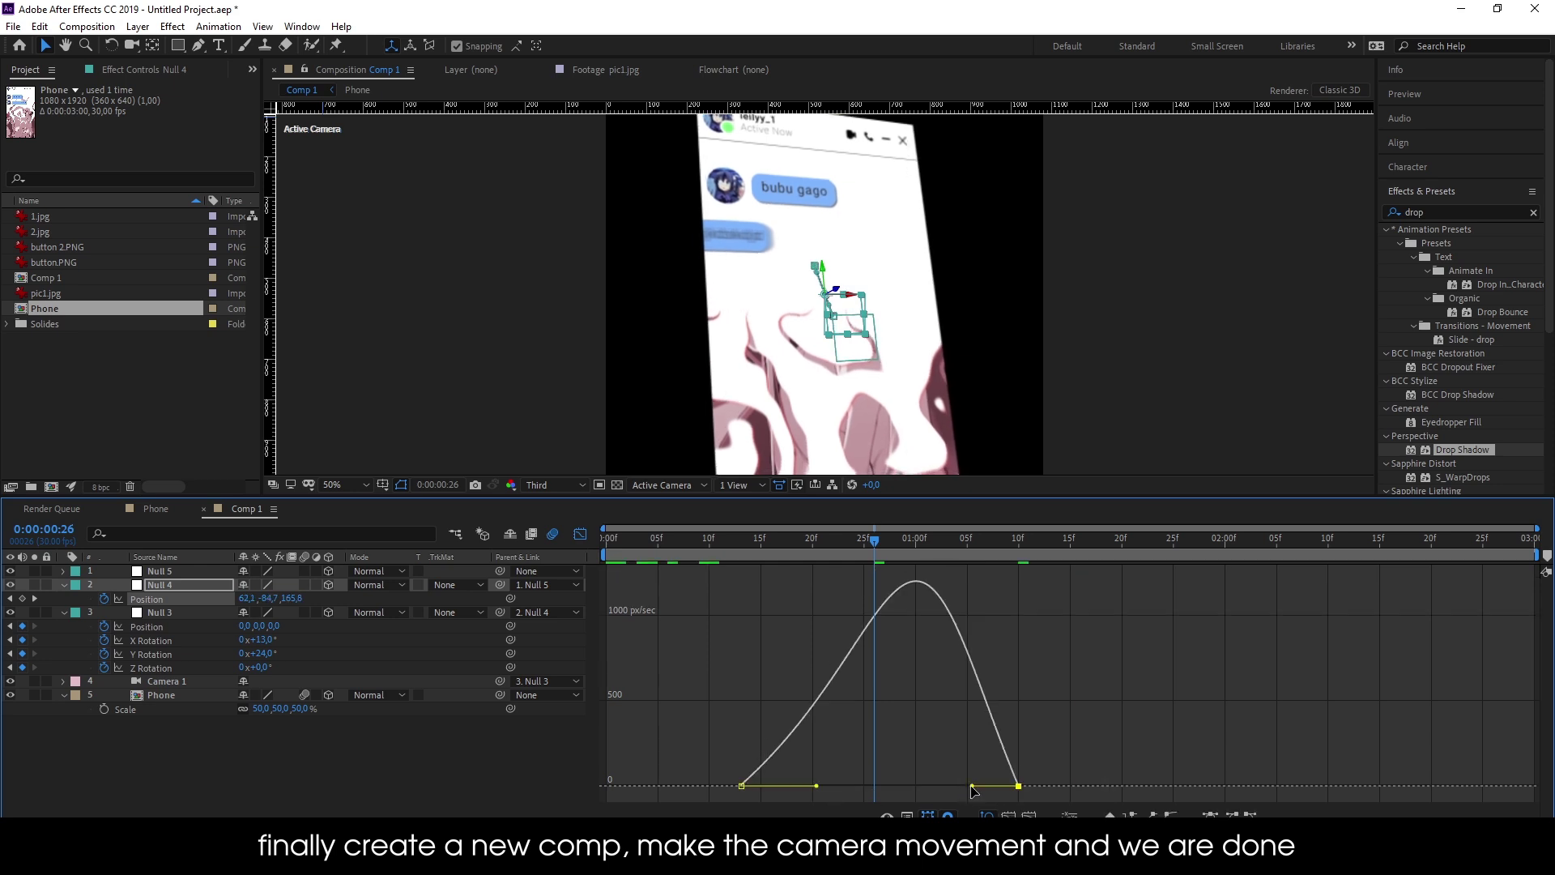
pyautogui.moveTo(972, 786); pyautogui.dragTo(927, 786)
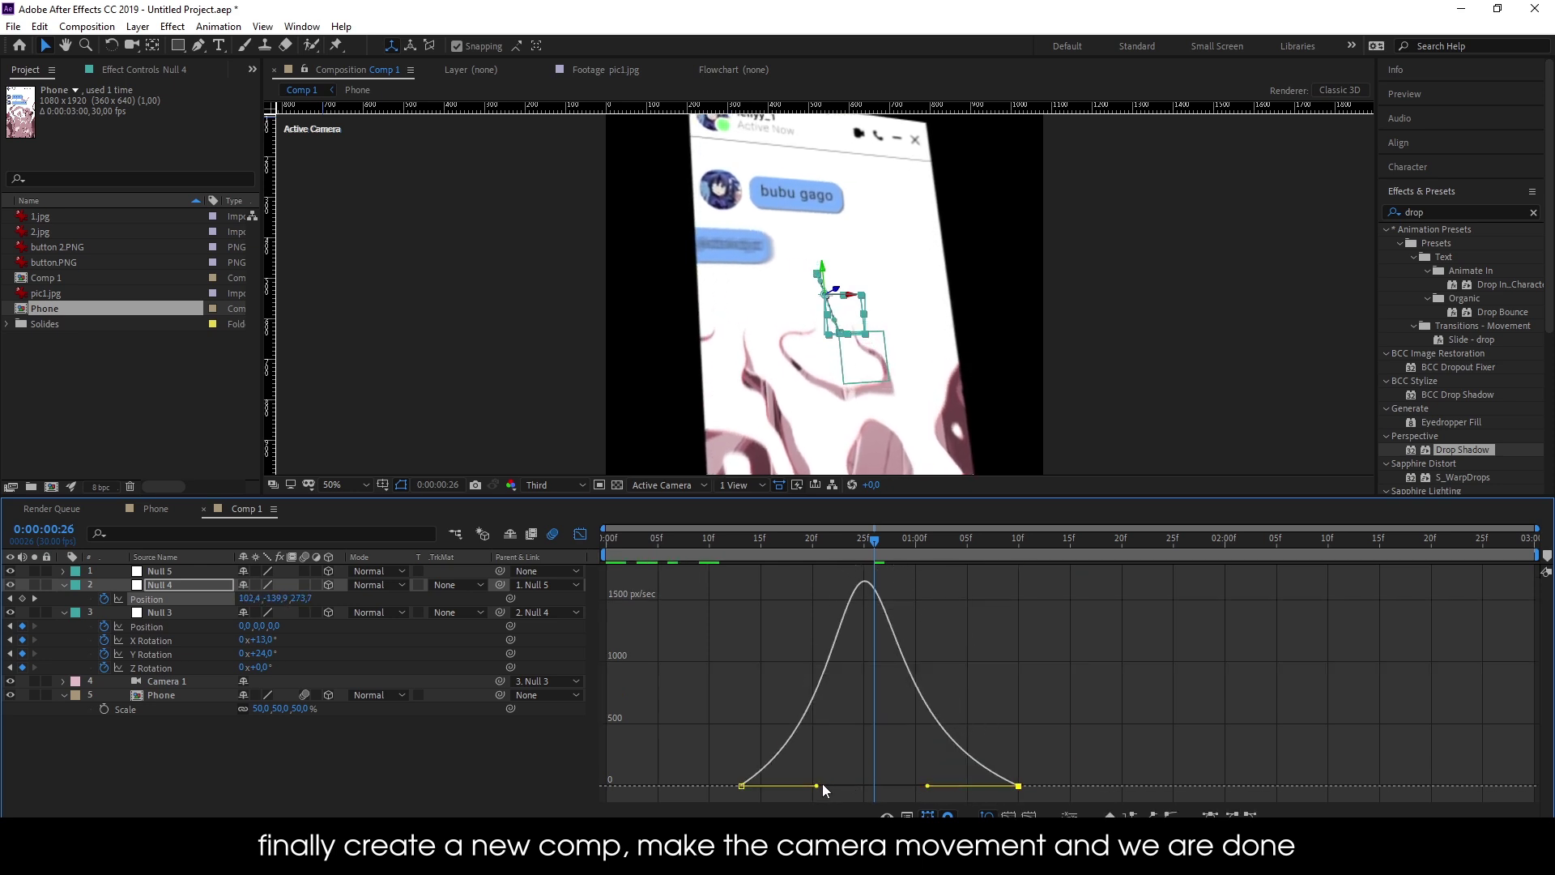
pyautogui.moveTo(824, 788); pyautogui.dragTo(829, 784)
pyautogui.moveTo(785, 539); pyautogui.dragTo(546, 552)
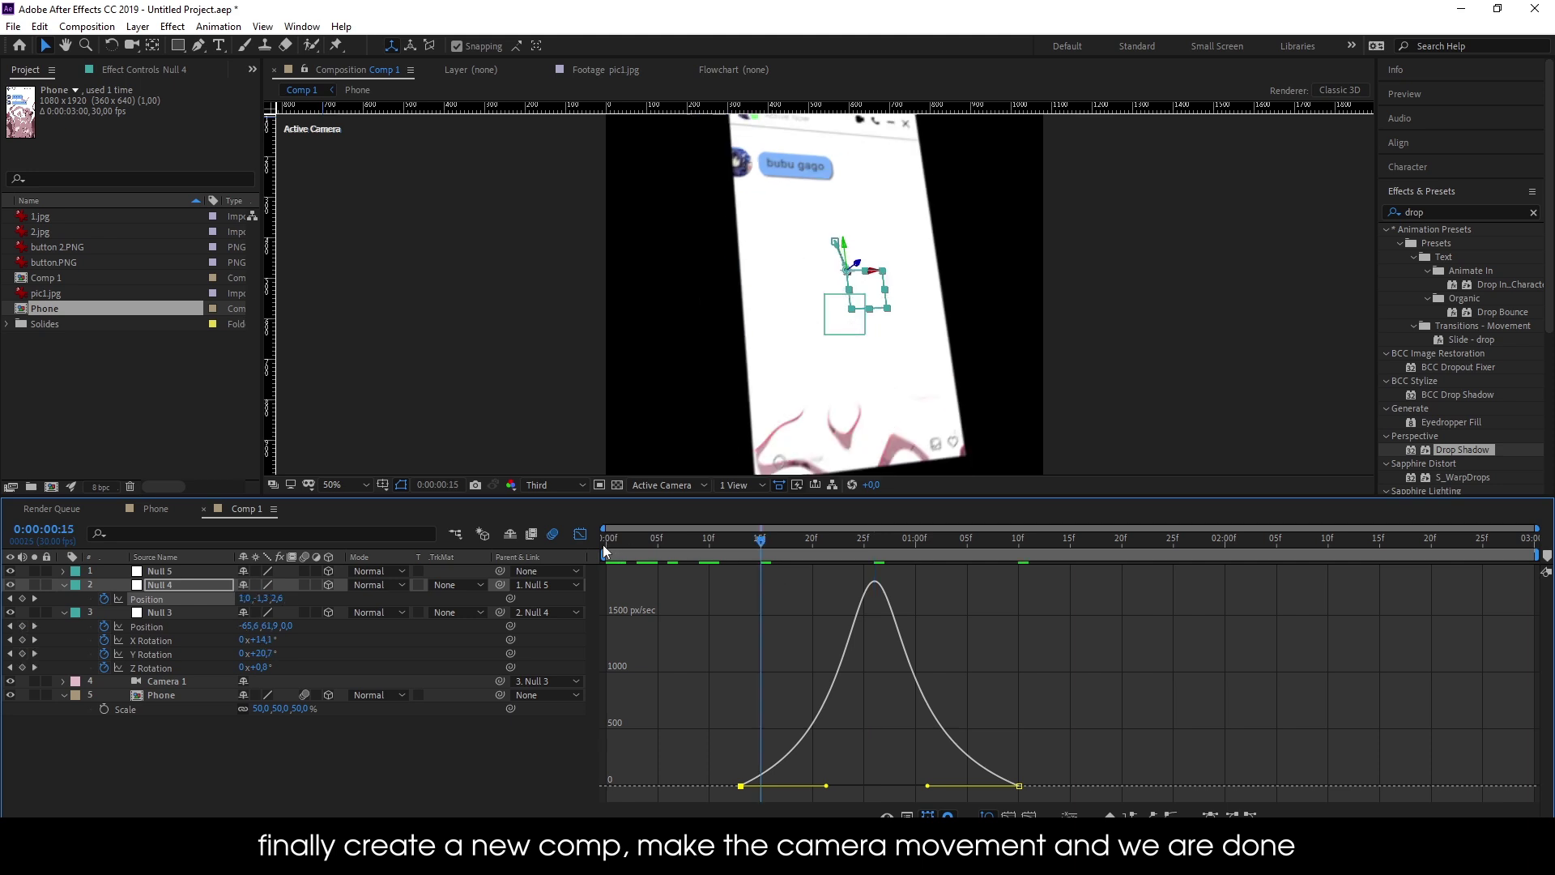
pyautogui.press('space')
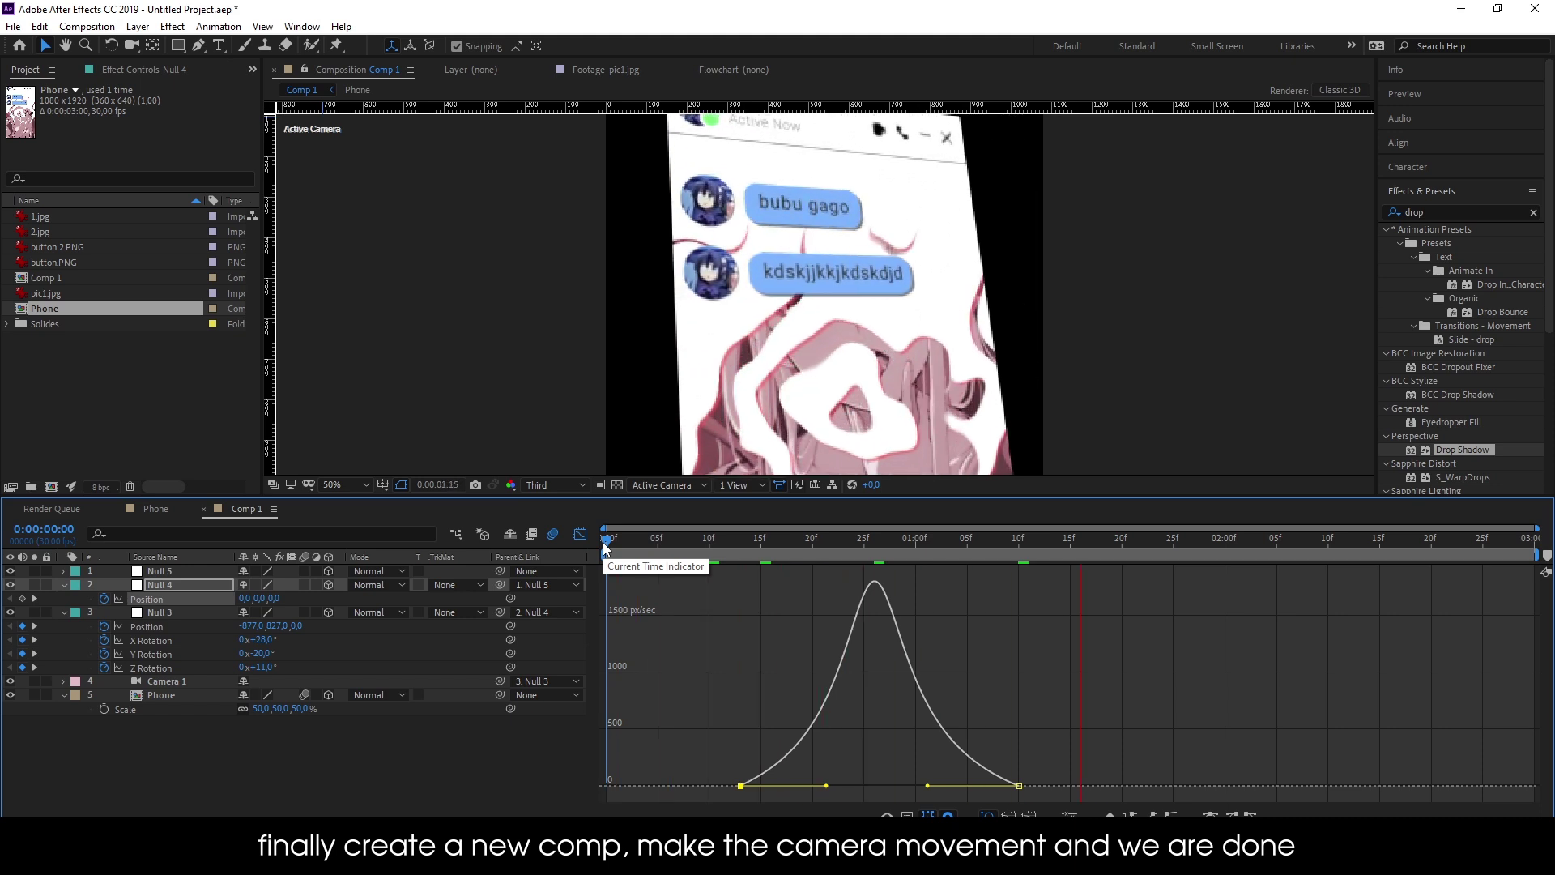
# Set Null 3's starting X Rotation at frame 0 to -32° in the keyframe view
pyautogui.press('space')
pyautogui.click(575, 535)
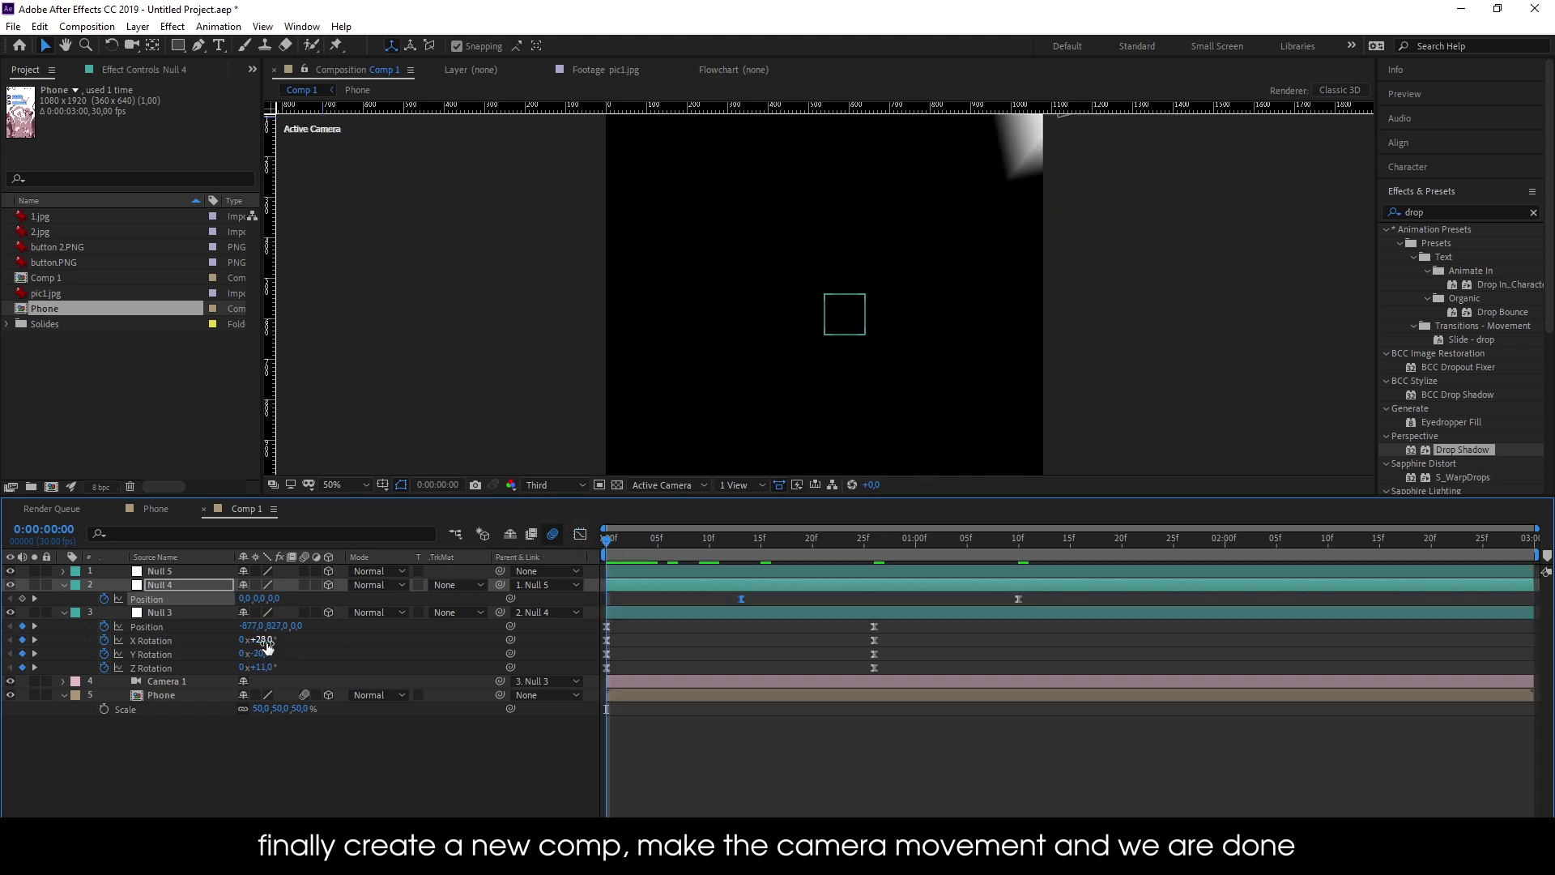
pyautogui.moveTo(267, 646); pyautogui.dragTo(218, 651)
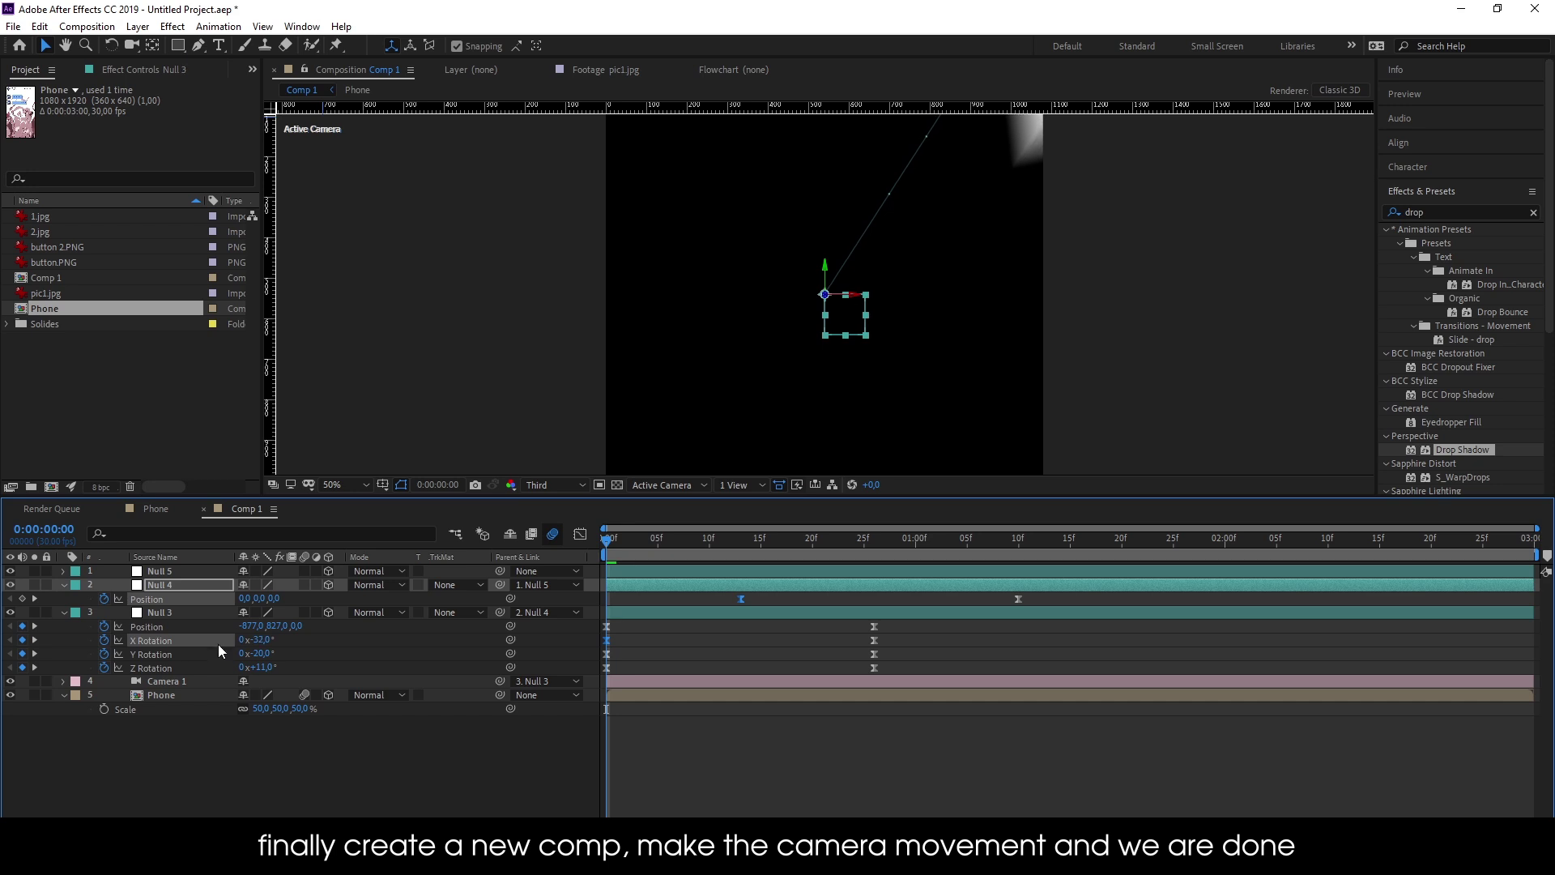
# Preview the revised camera move, checking the framing at frames 7 and 14 and at 1:10
pyautogui.press('space')
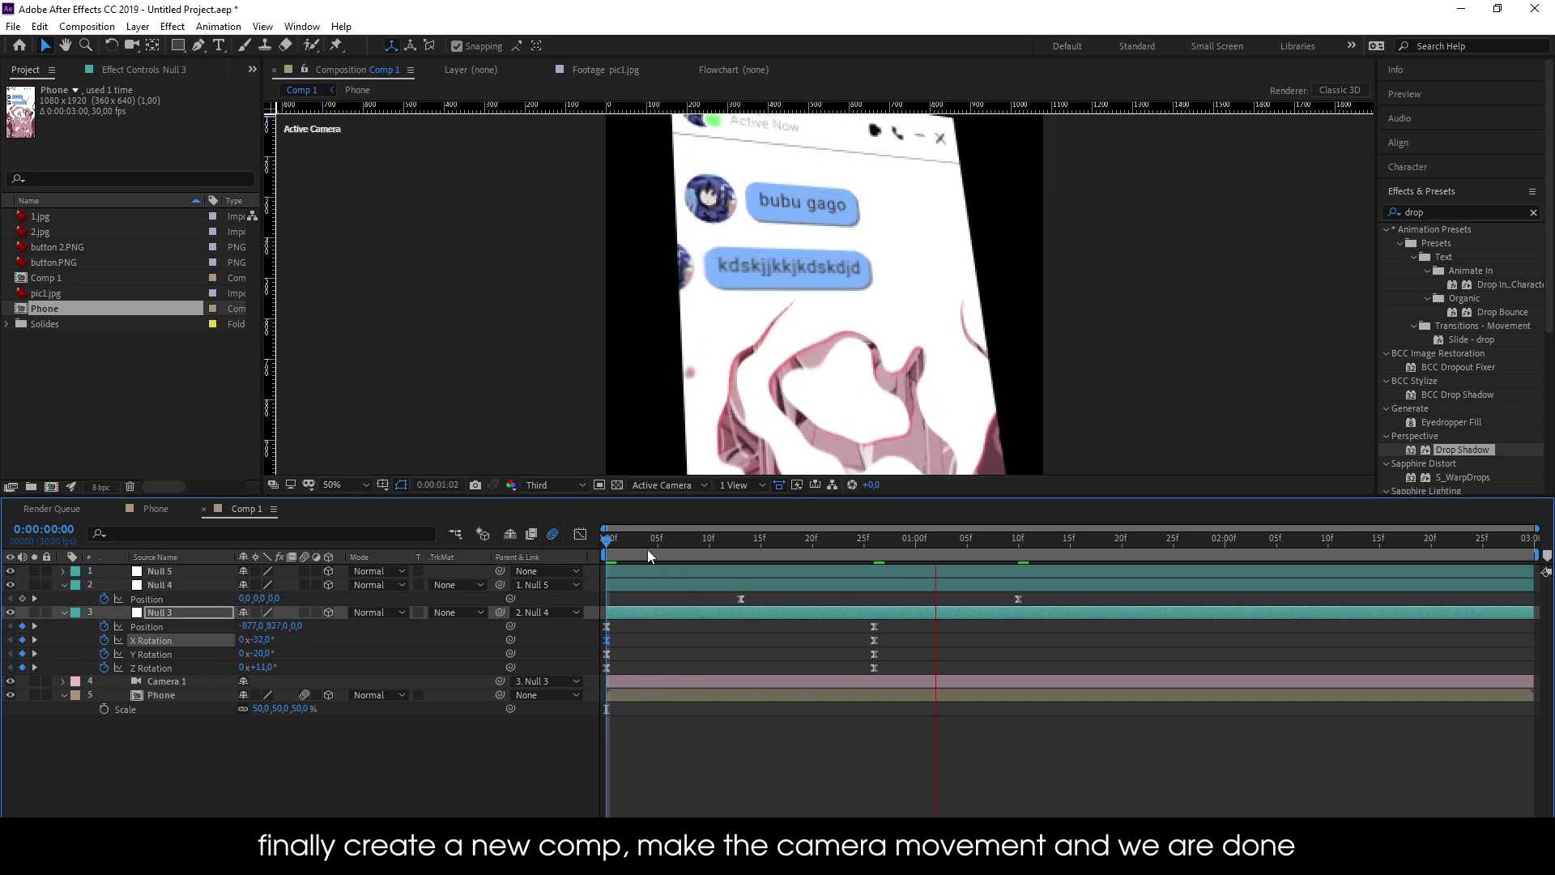
pyautogui.click(678, 538)
pyautogui.click(750, 541)
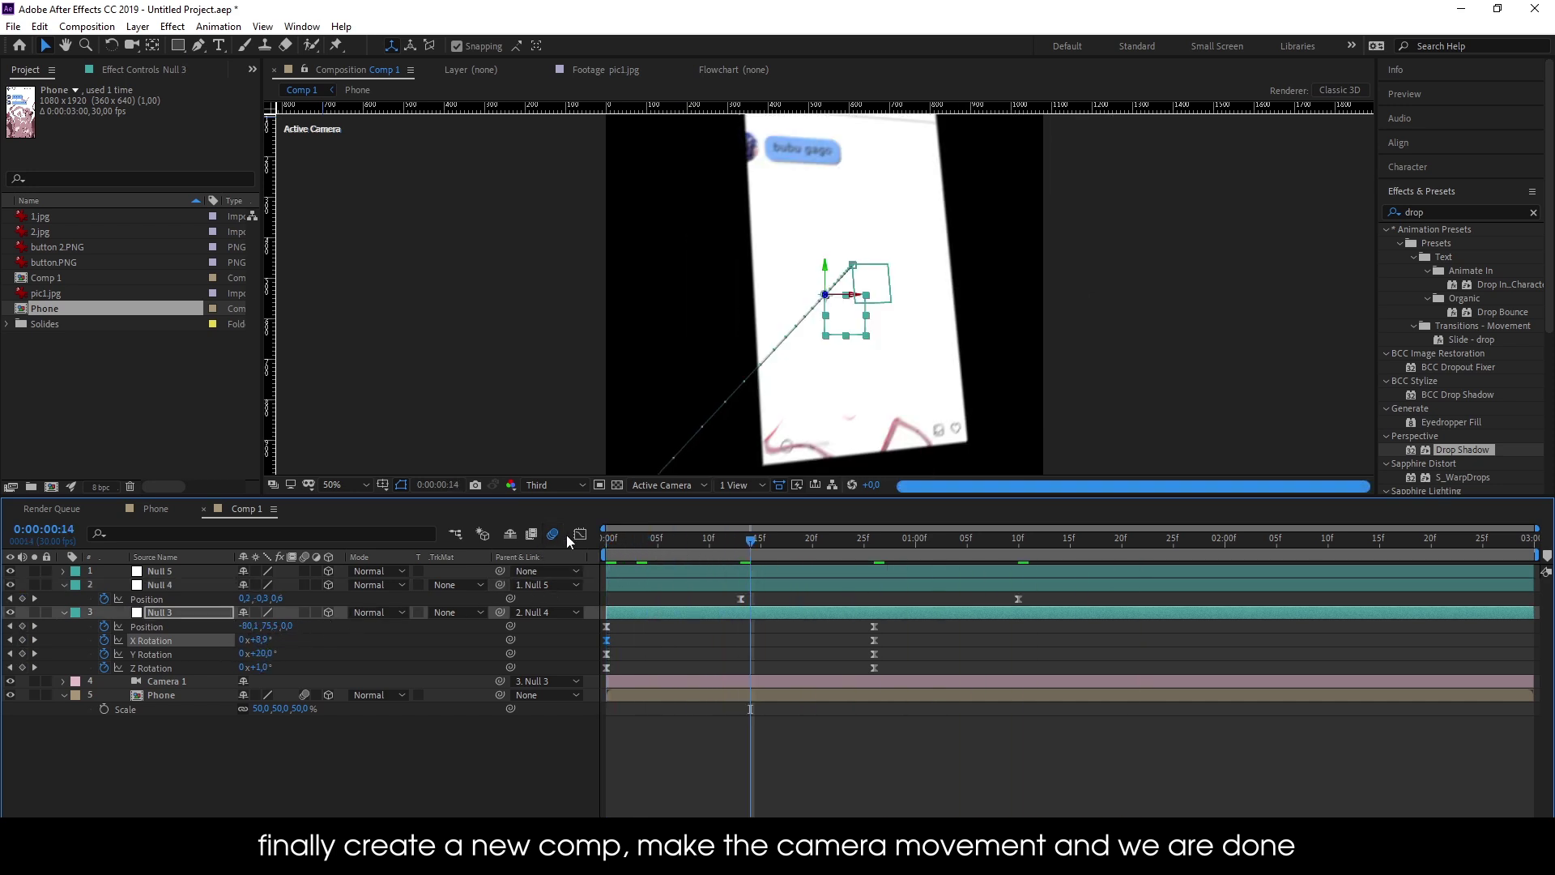
pyautogui.moveTo(752, 542)
pyautogui.mouseDown()
pyautogui.moveTo(1027, 605)
pyautogui.moveTo(957, 597)
pyautogui.mouseUp()
pyautogui.click(983, 574)
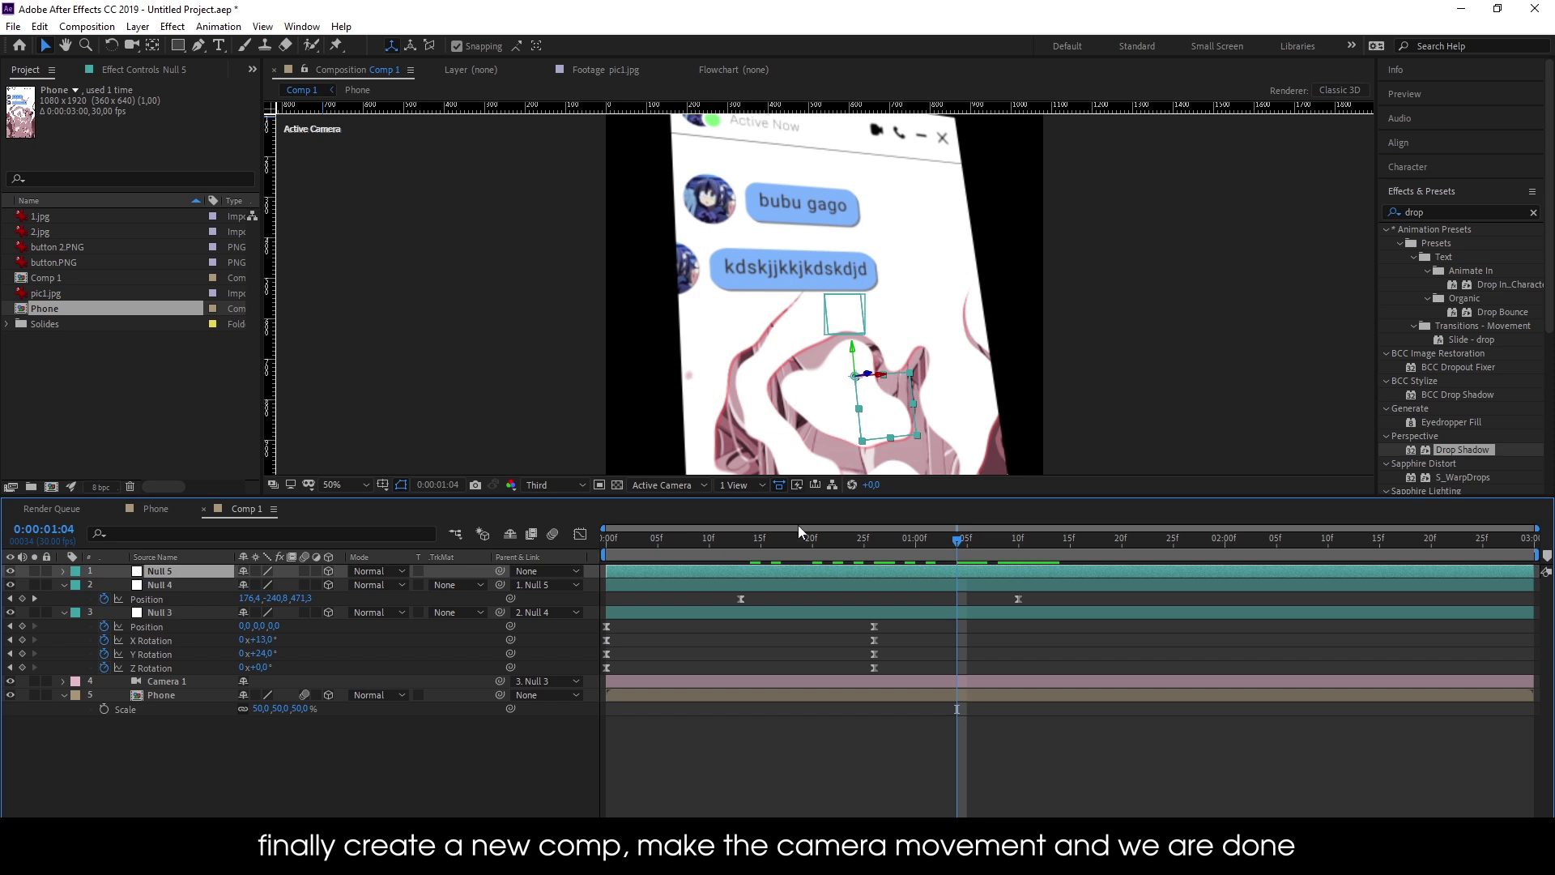
# Add a Position keyframe to Null 5 and fit the whole composition in the viewer
pyautogui.press('p')
pyautogui.click(103, 584)
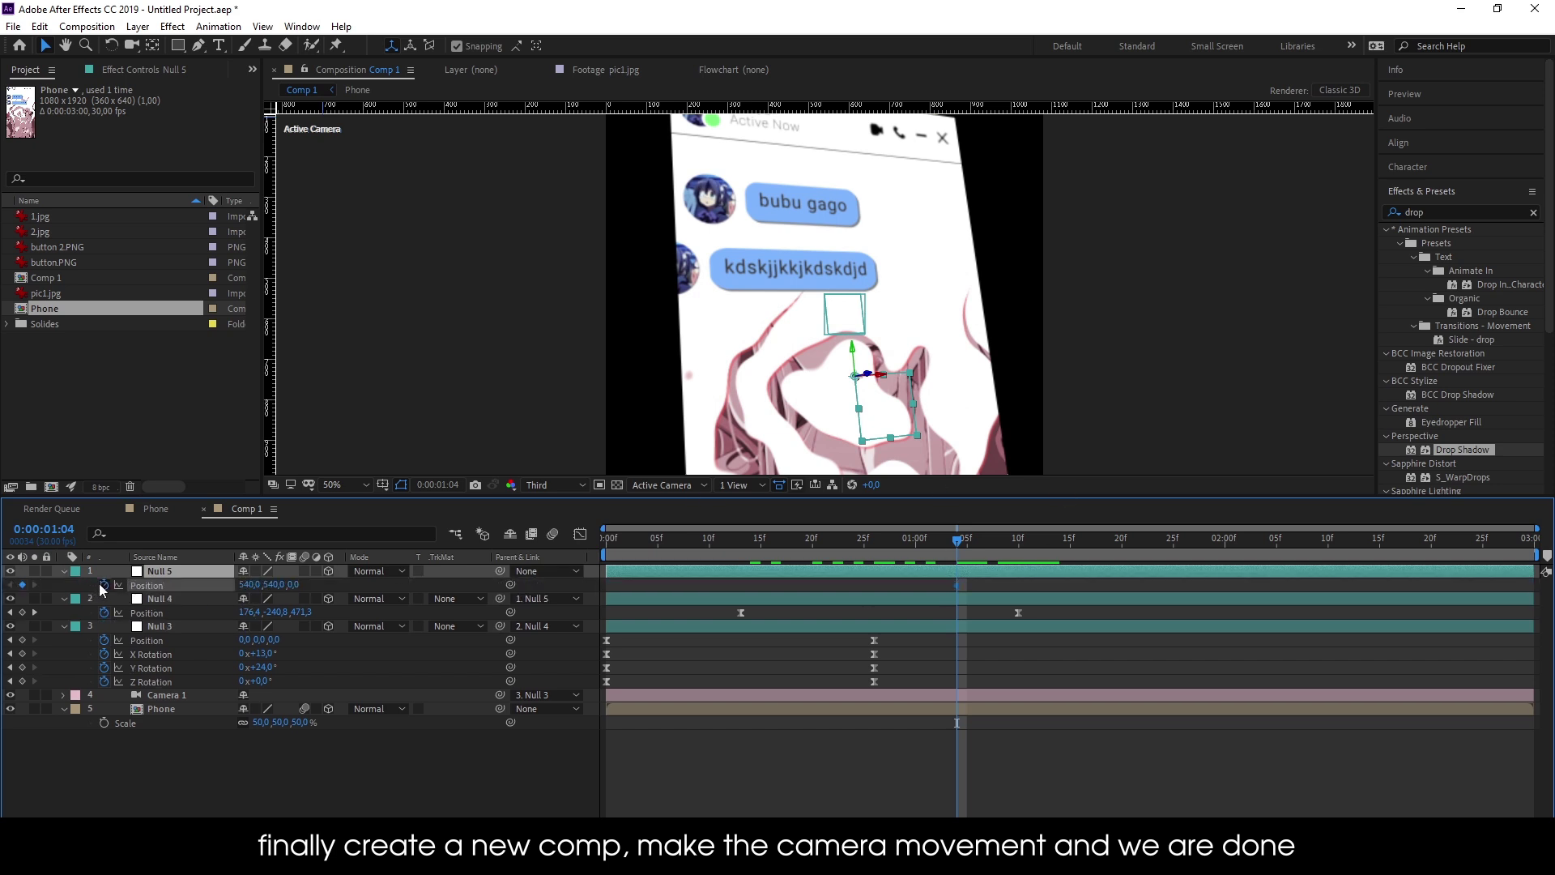
pyautogui.click(352, 484)
pyautogui.click(381, 521)
# Nudge Null 5's first keyframe earlier, end the work area at 1:19, and trim the comp to it
pyautogui.moveTo(956, 584); pyautogui.dragTo(937, 584)
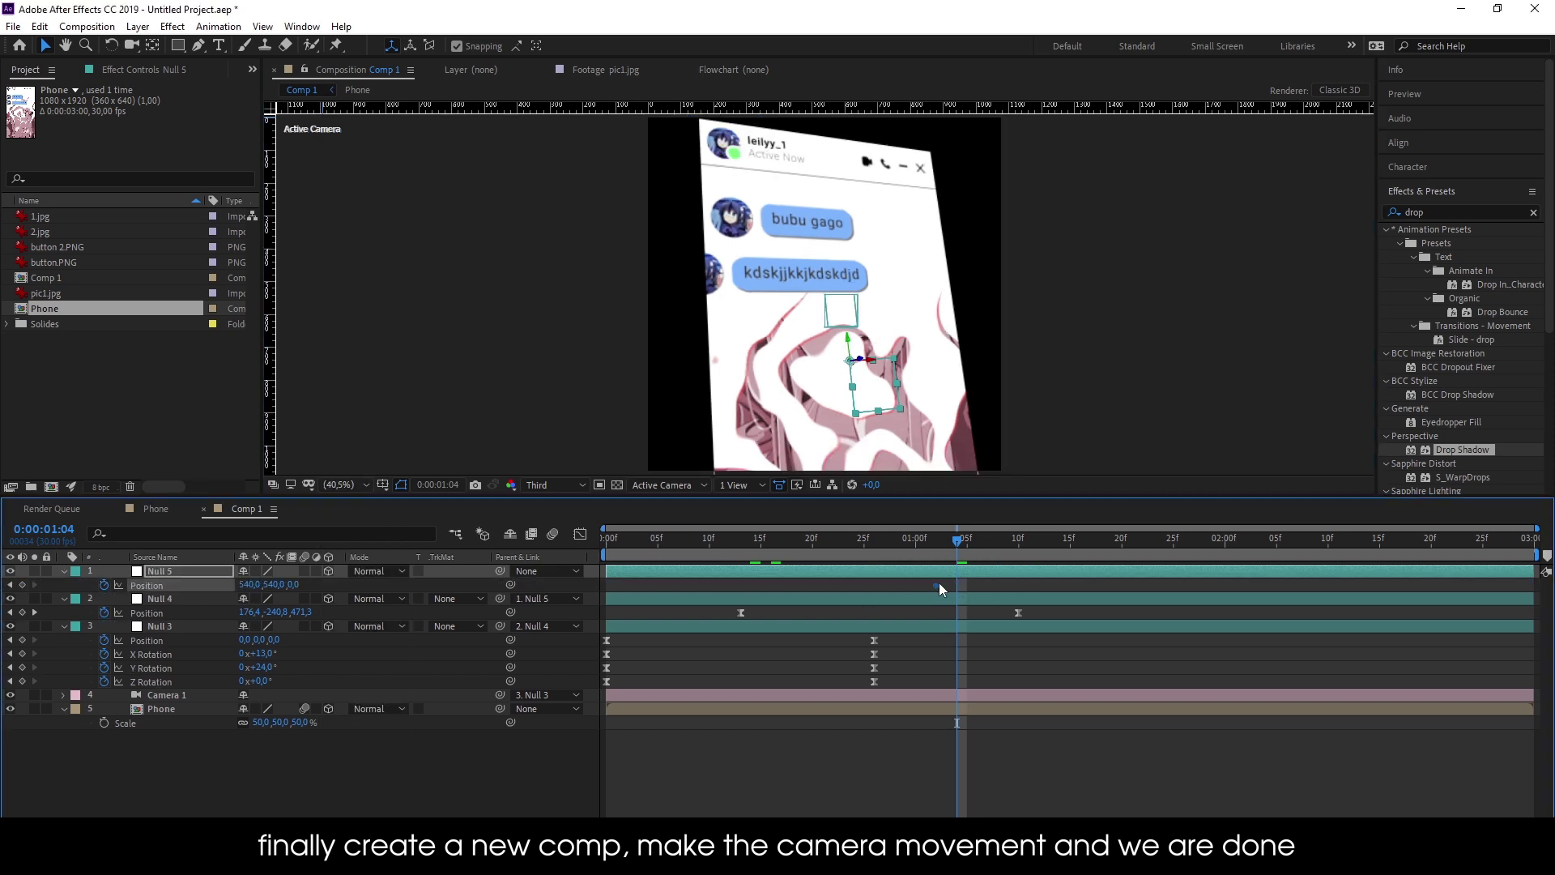
pyautogui.moveTo(1024, 537); pyautogui.dragTo(1110, 537)
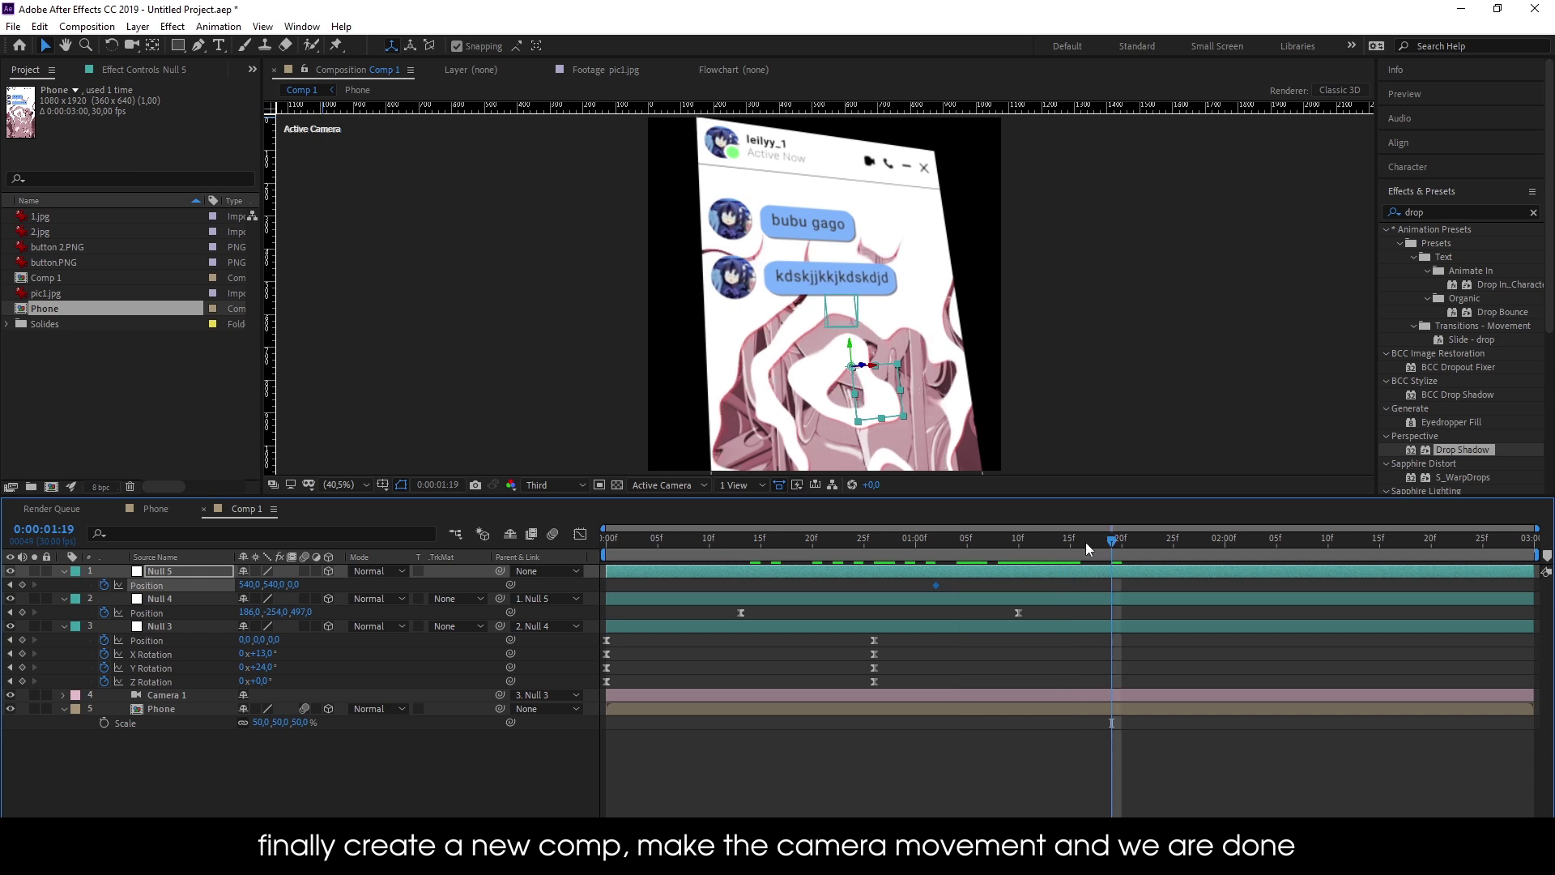
pyautogui.press('n')
pyautogui.rightClick(1067, 556)
pyautogui.click(1150, 603)
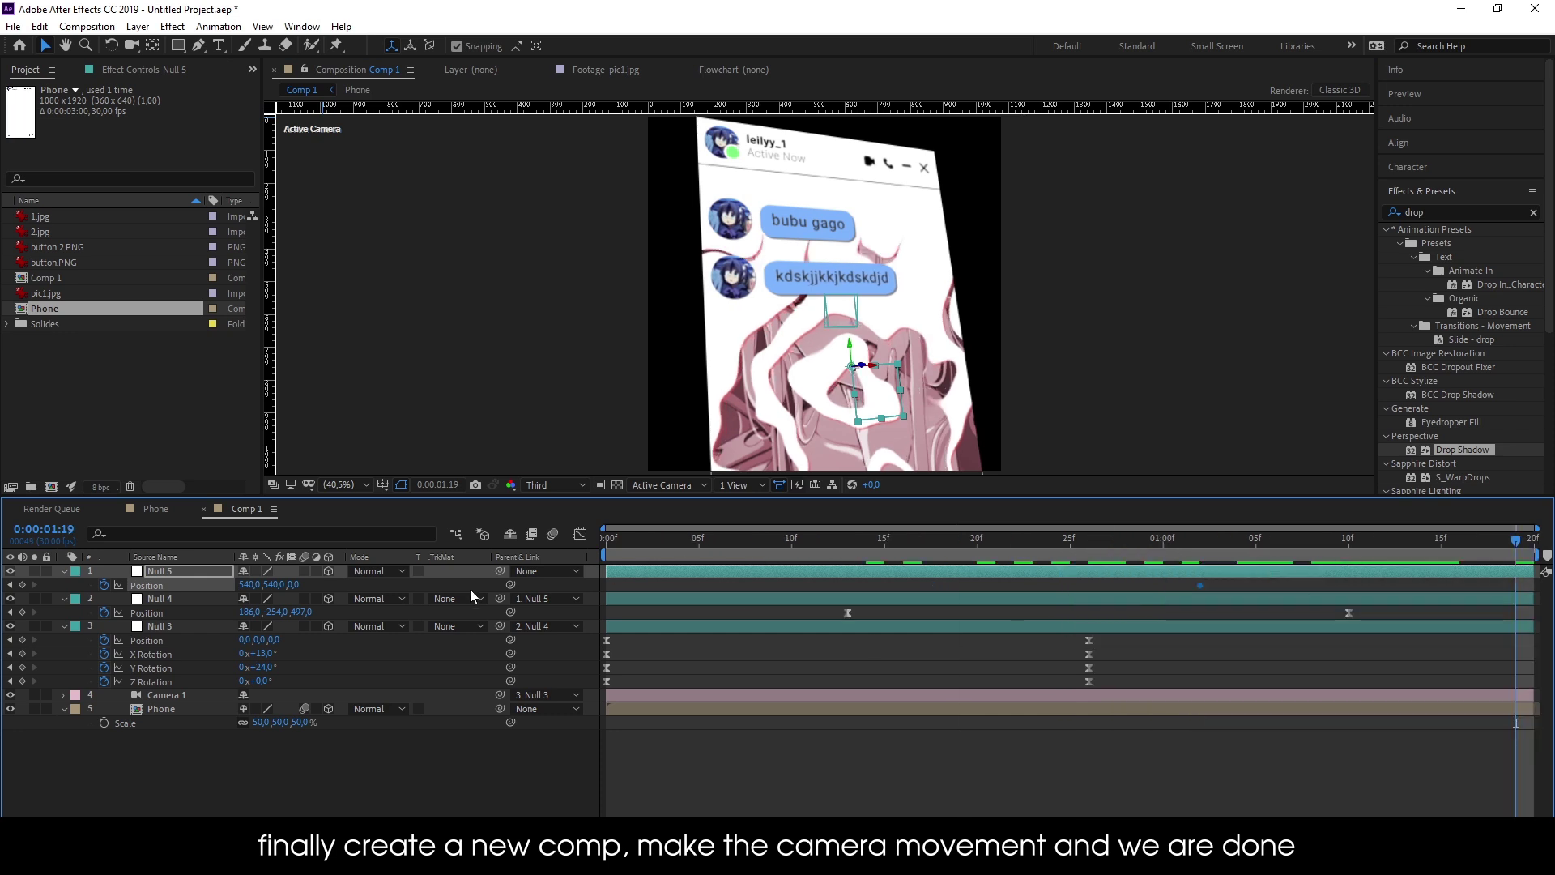
# Raise Null 5's Position Y to 1230, move the last keyframe to the comp end, and apply Easy Ease
pyautogui.moveTo(261, 584); pyautogui.dragTo(320, 595)
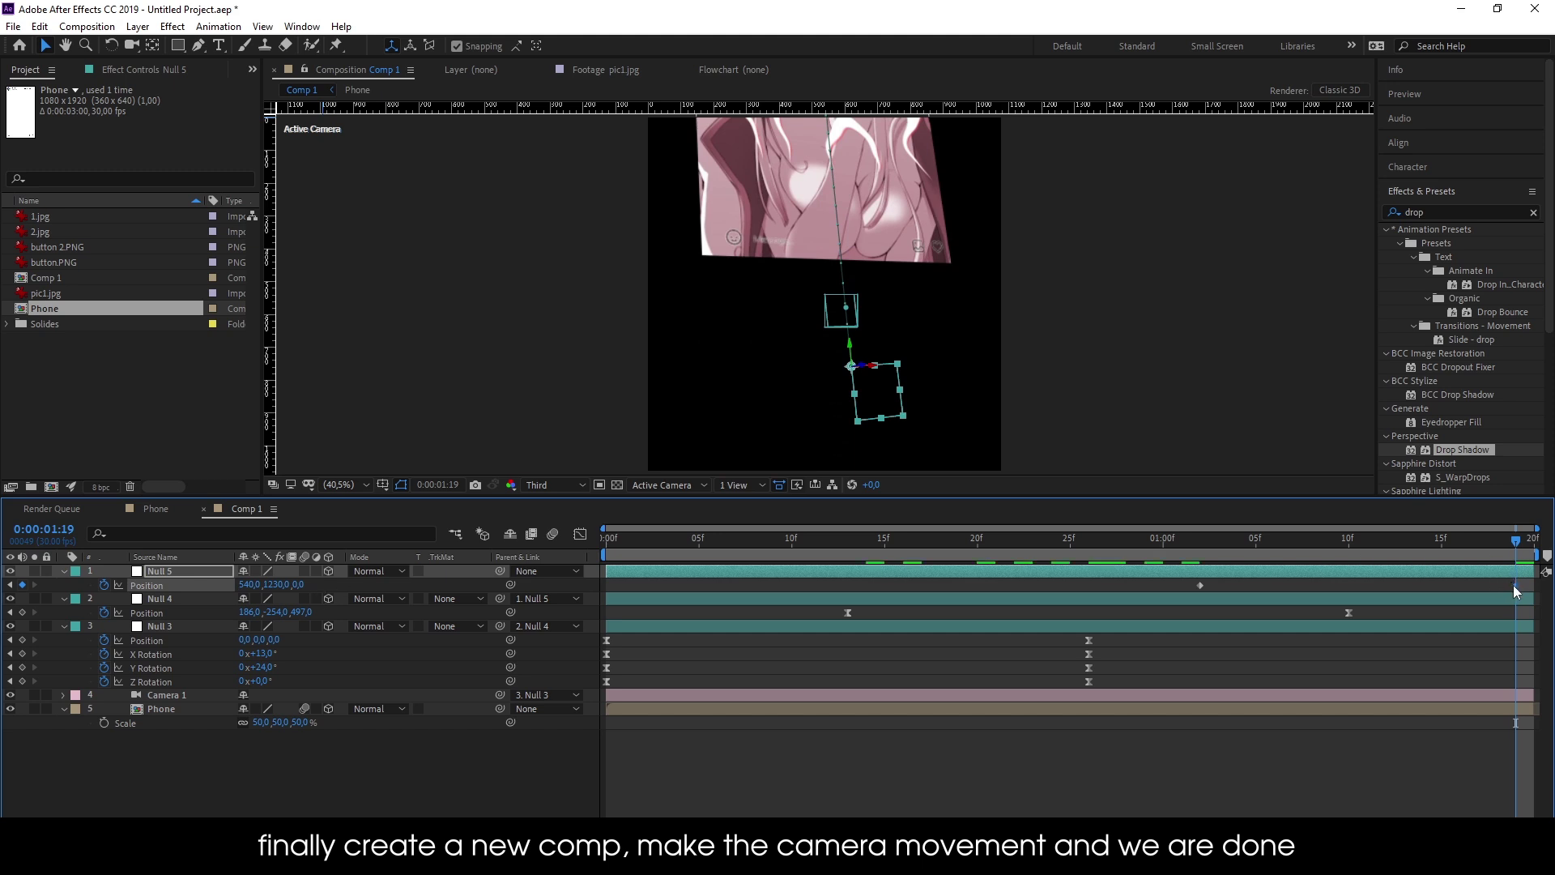
pyautogui.moveTo(1515, 585); pyautogui.dragTo(1523, 584)
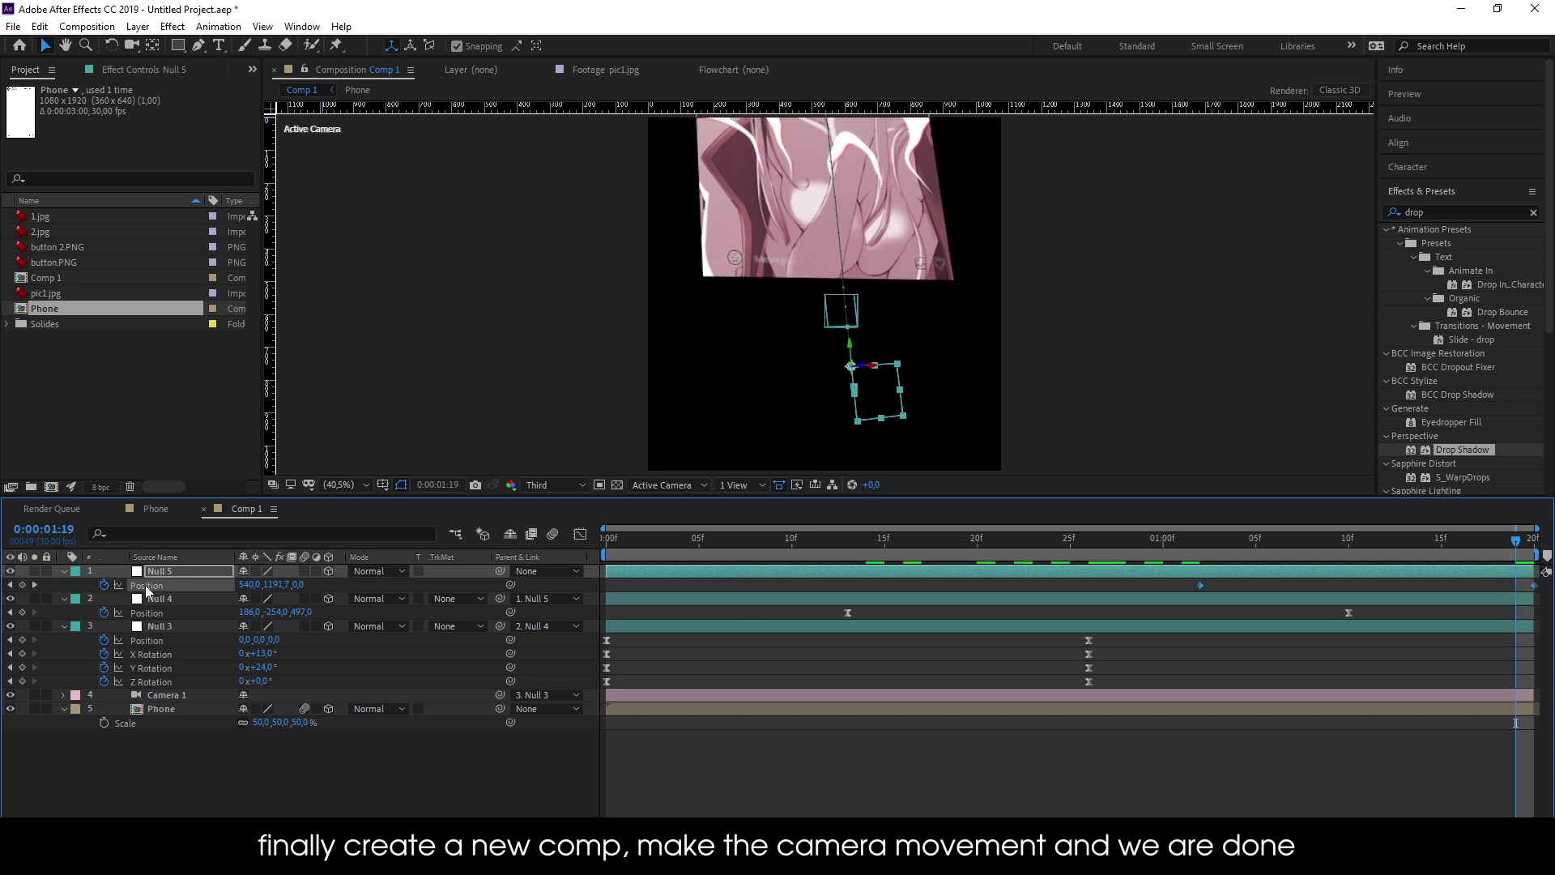
pyautogui.press('F9')
# Stretch the first keyframe's influence in the speed graph so the move accelerates late, then preview
pyautogui.click(580, 536)
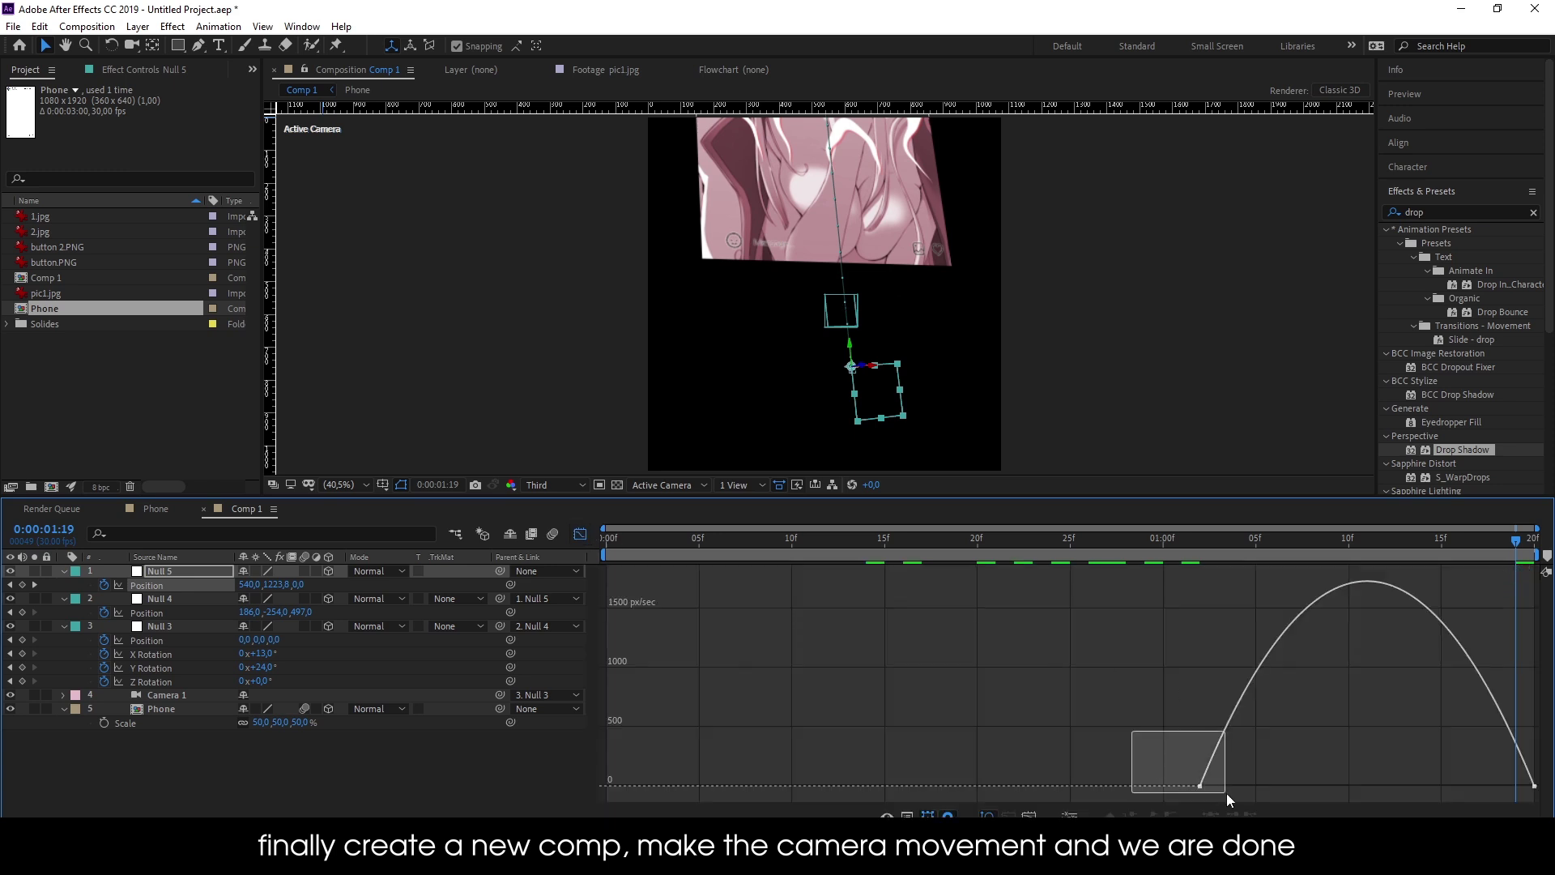
pyautogui.moveTo(1134, 726)
pyautogui.mouseDown()
pyautogui.moveTo(1235, 805)
pyautogui.moveTo(1367, 785)
pyautogui.mouseUp()
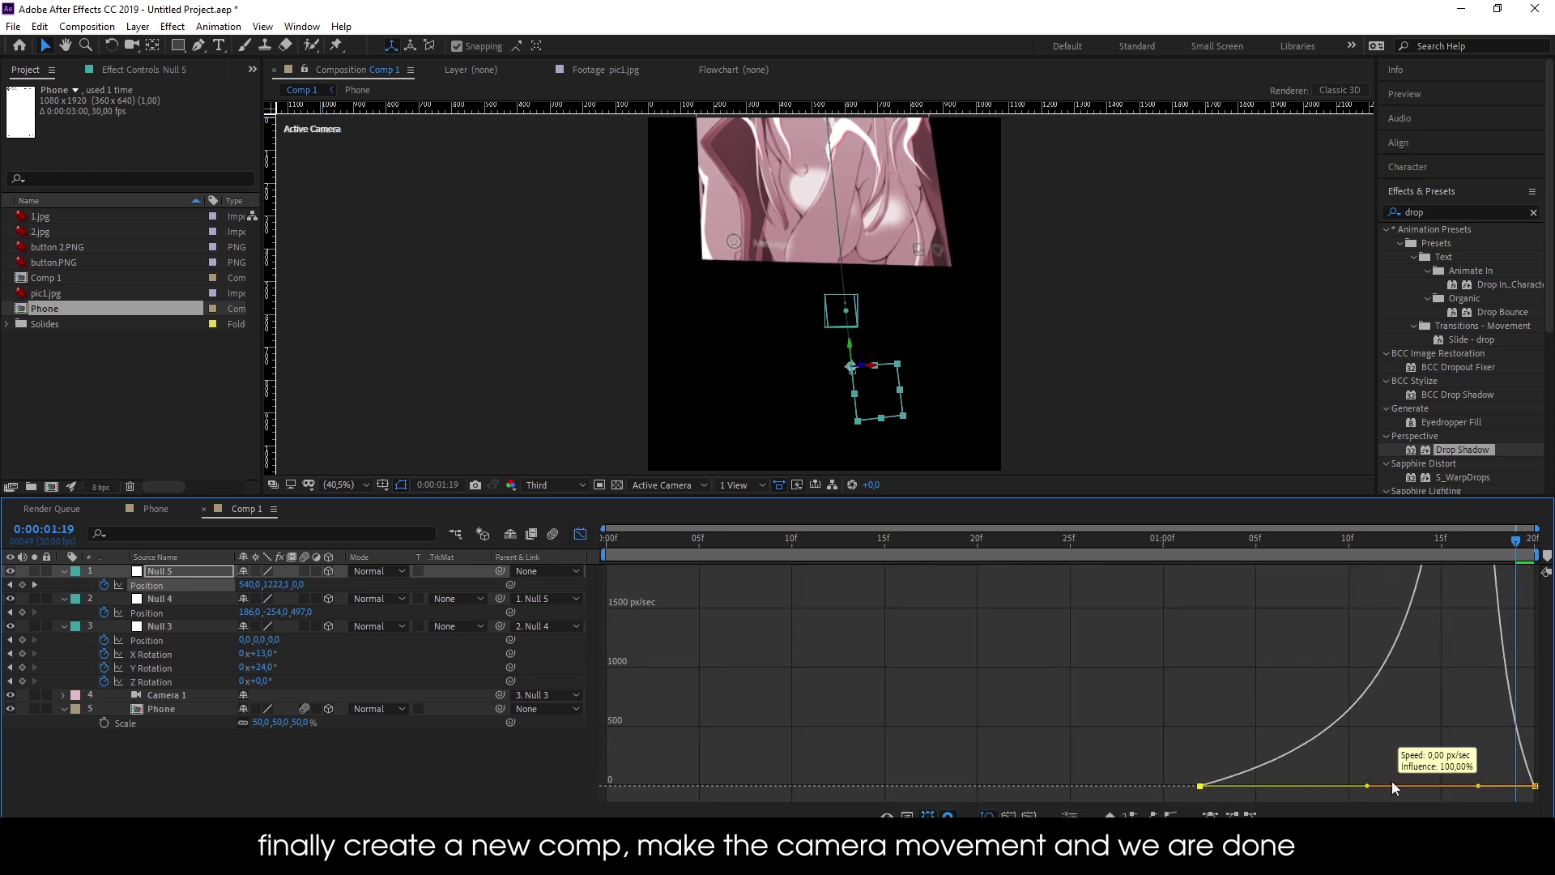
pyautogui.moveTo(1478, 785); pyautogui.dragTo(1548, 790)
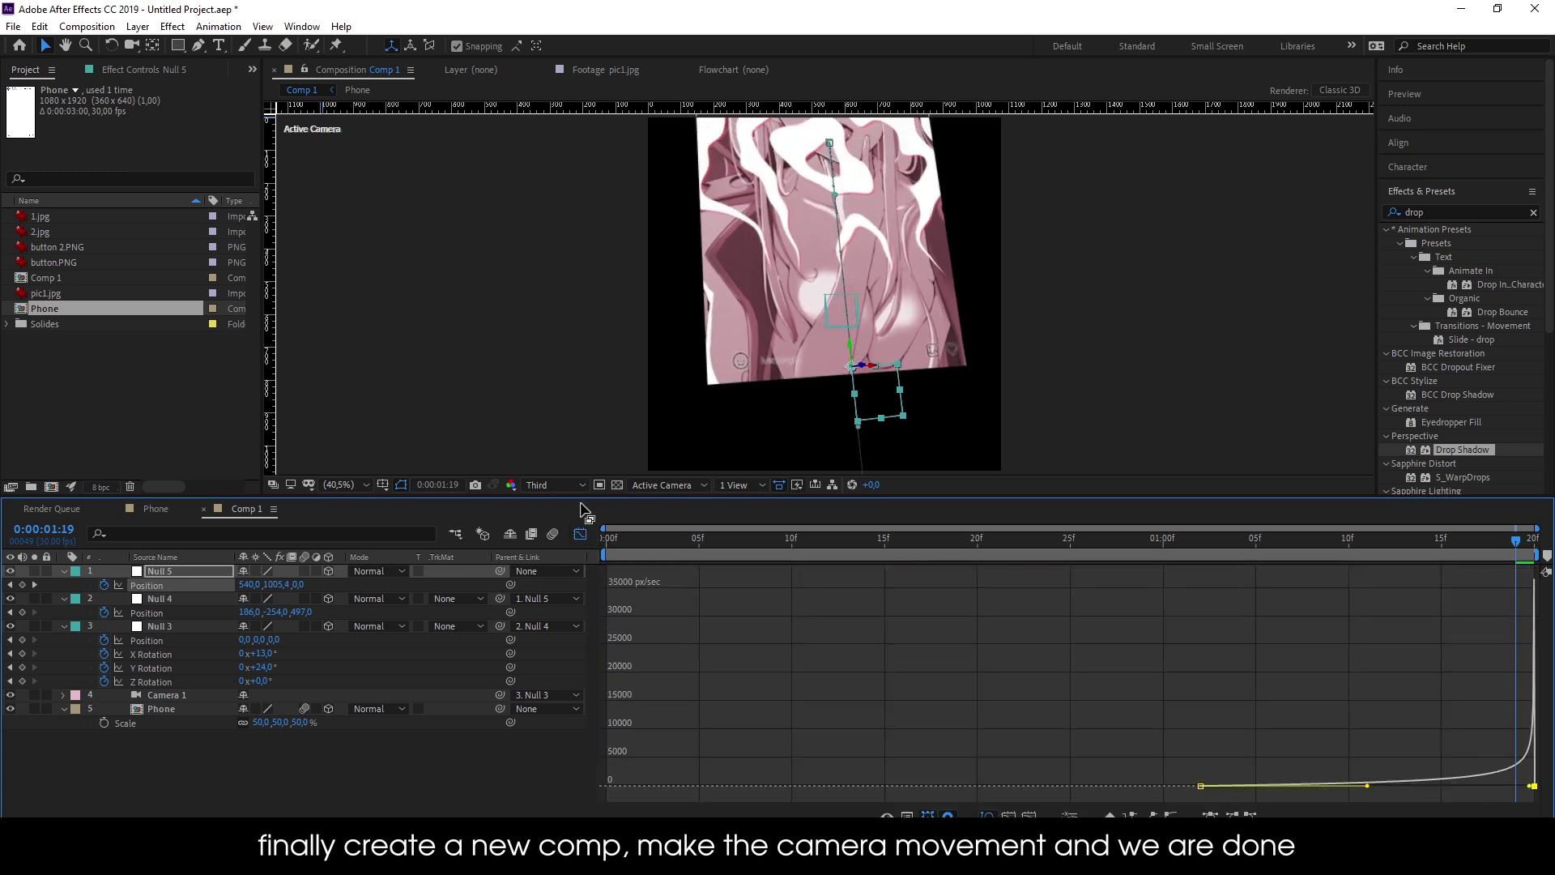
pyautogui.click(580, 534)
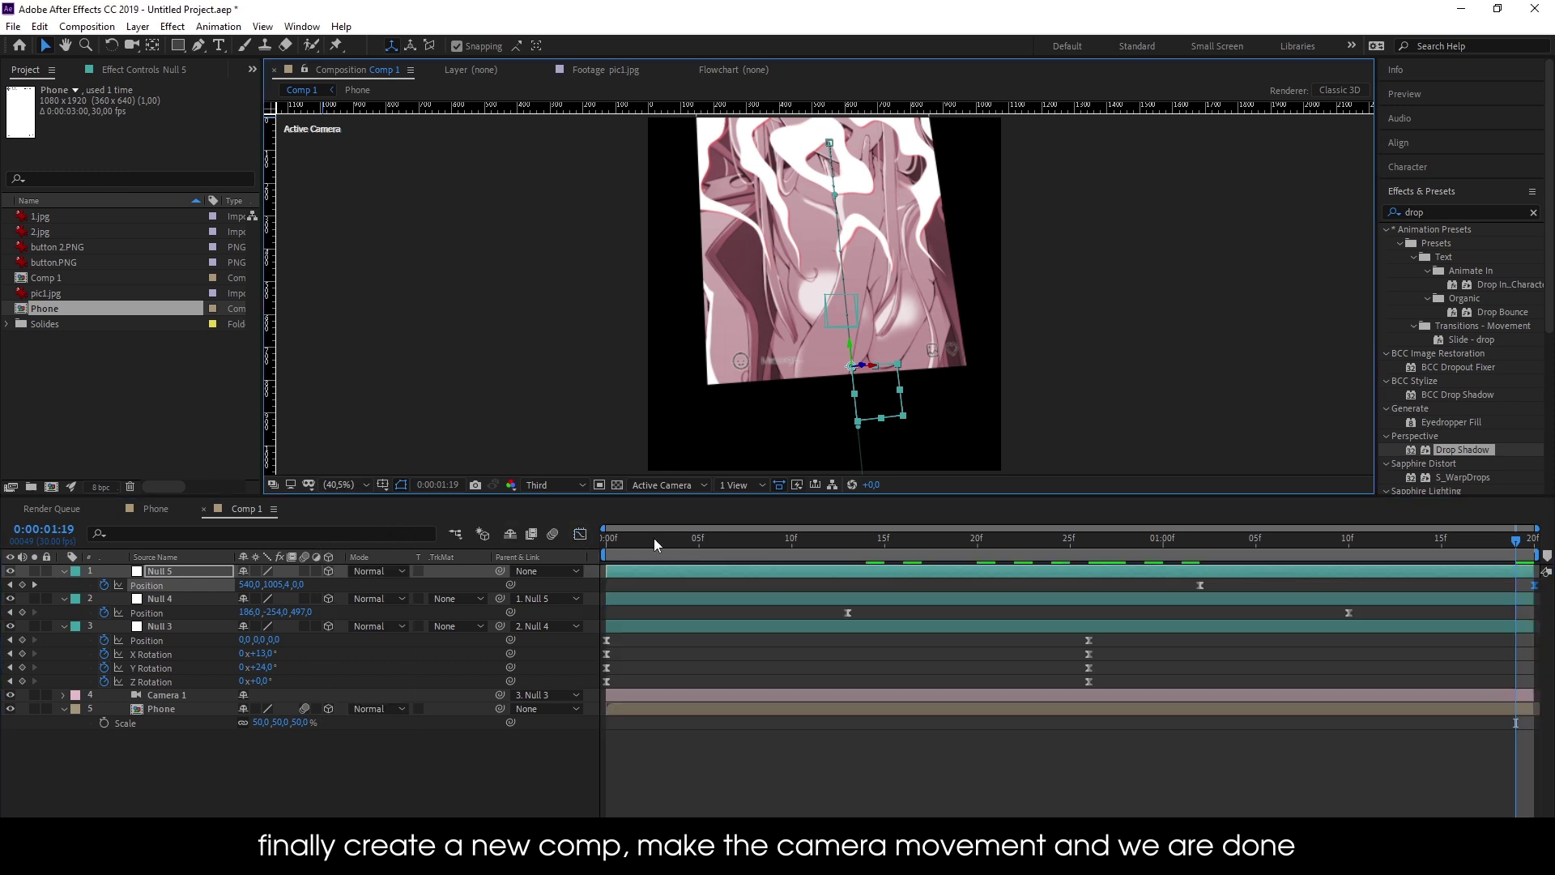
pyautogui.press('Home')
pyautogui.press('space')
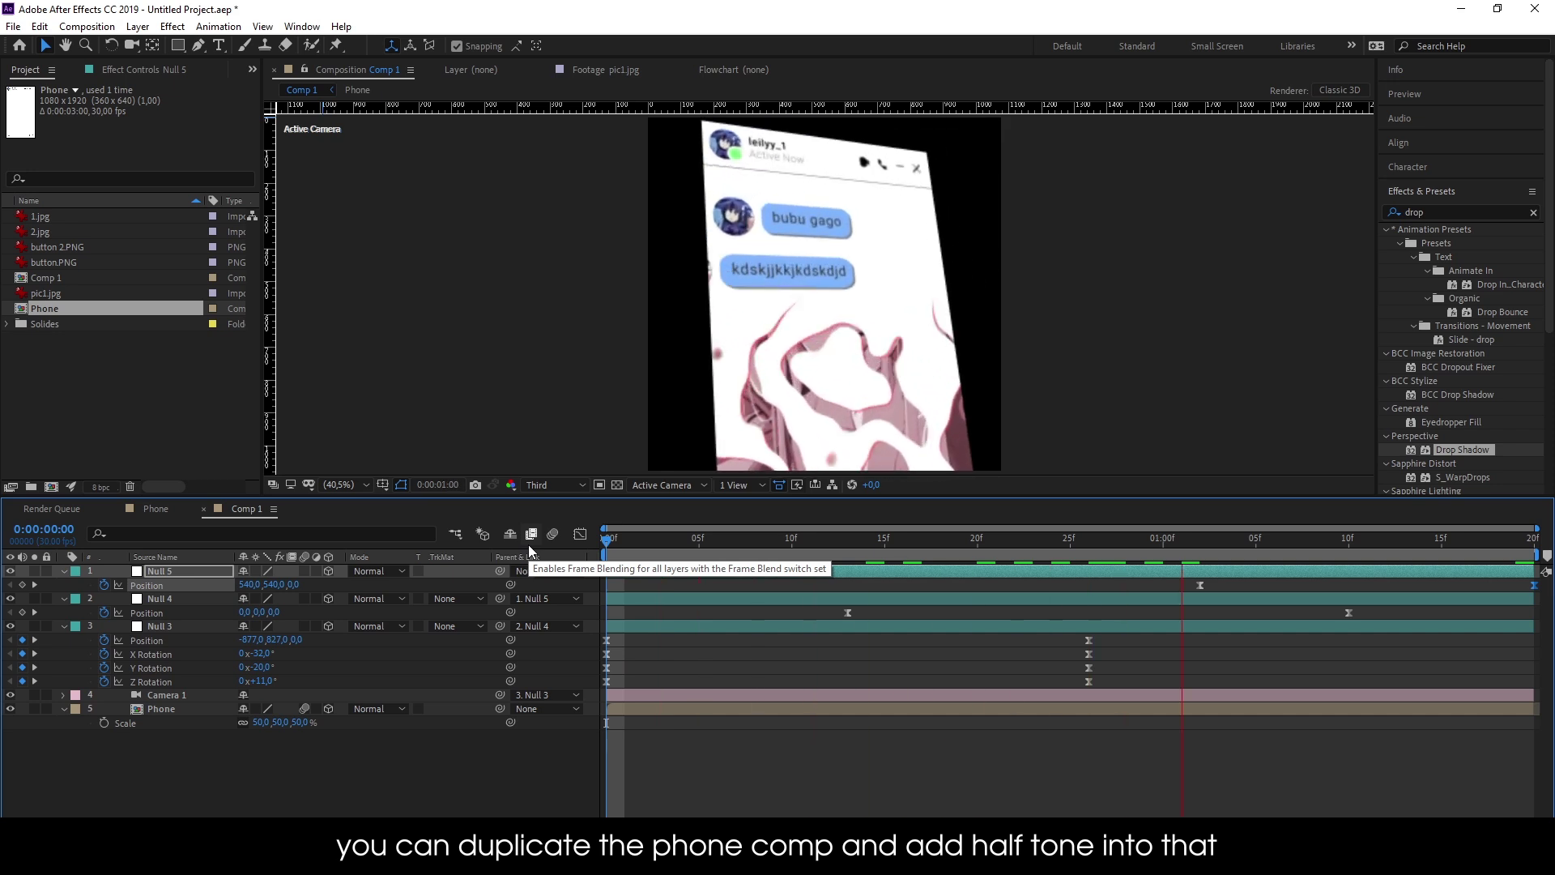
# Scrub to 0:00:01:04 to inspect the phone and collapse the Null 5, Null 4 and Null 3 properties
pyautogui.click(958, 541)
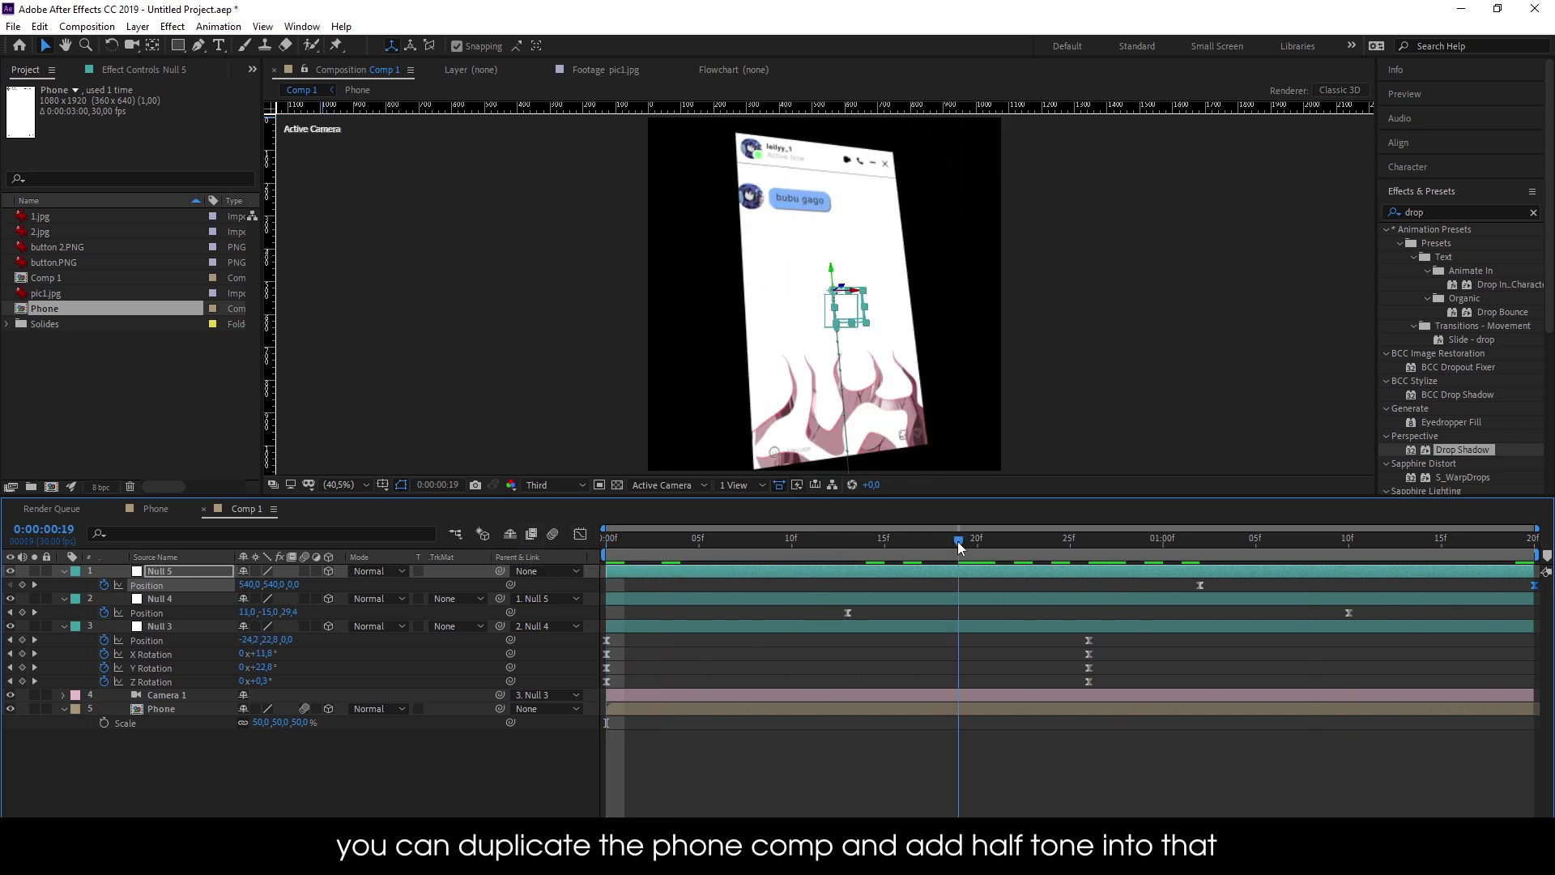
pyautogui.moveTo(957, 541); pyautogui.dragTo(1236, 571)
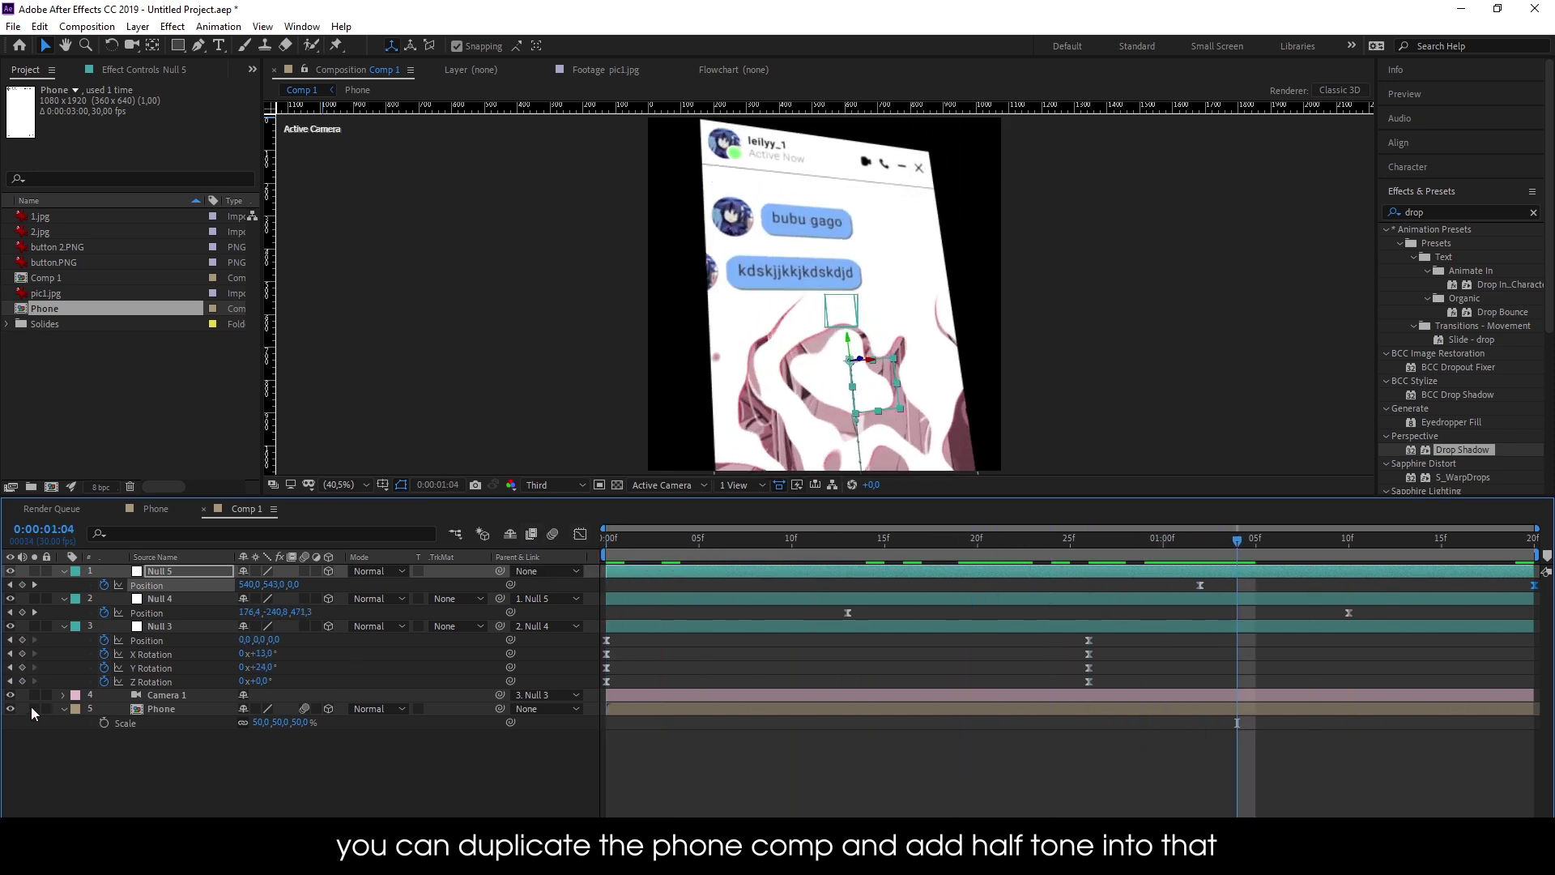
pyautogui.click(63, 571)
pyautogui.click(64, 585)
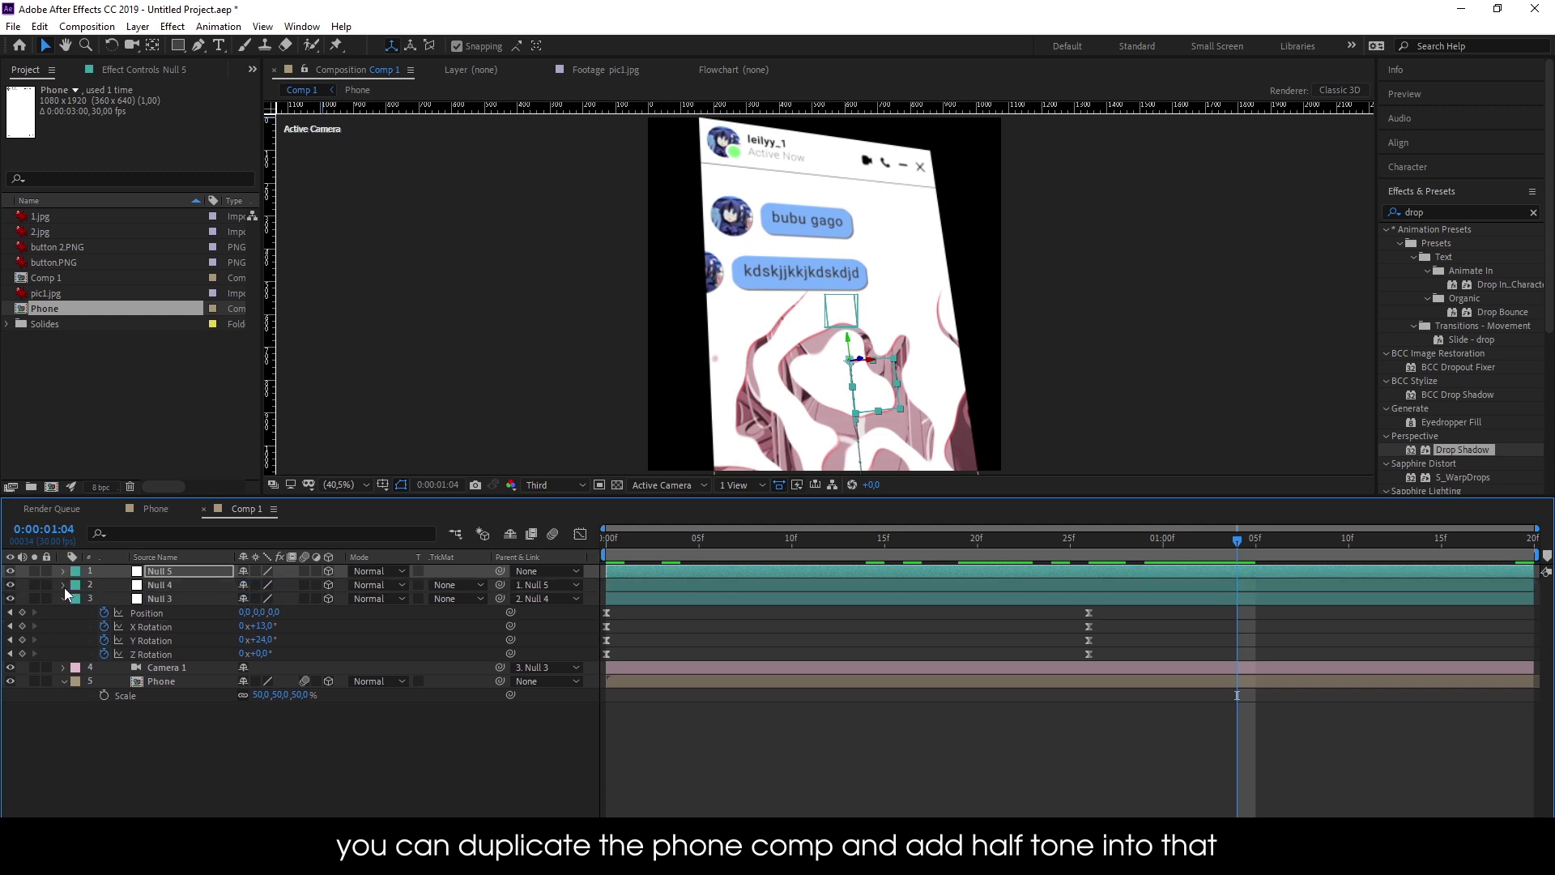
pyautogui.click(64, 599)
# Pre-compose the Phone layer into a new comp named Phone Comp 1
pyautogui.click(189, 626)
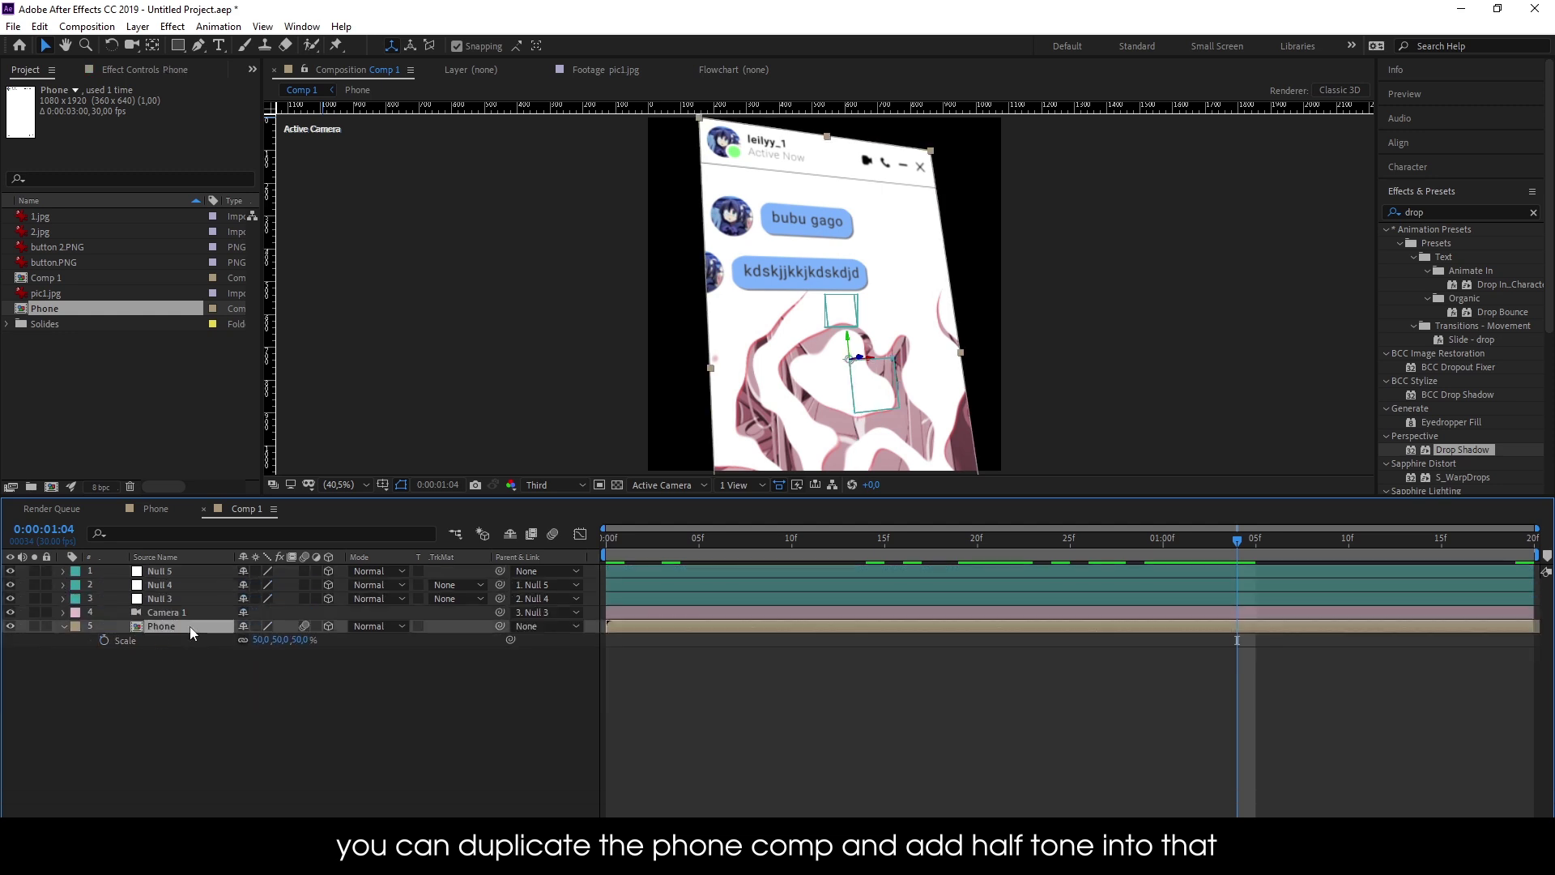
pyautogui.hotkey('ctrl', 'shift', 'c')
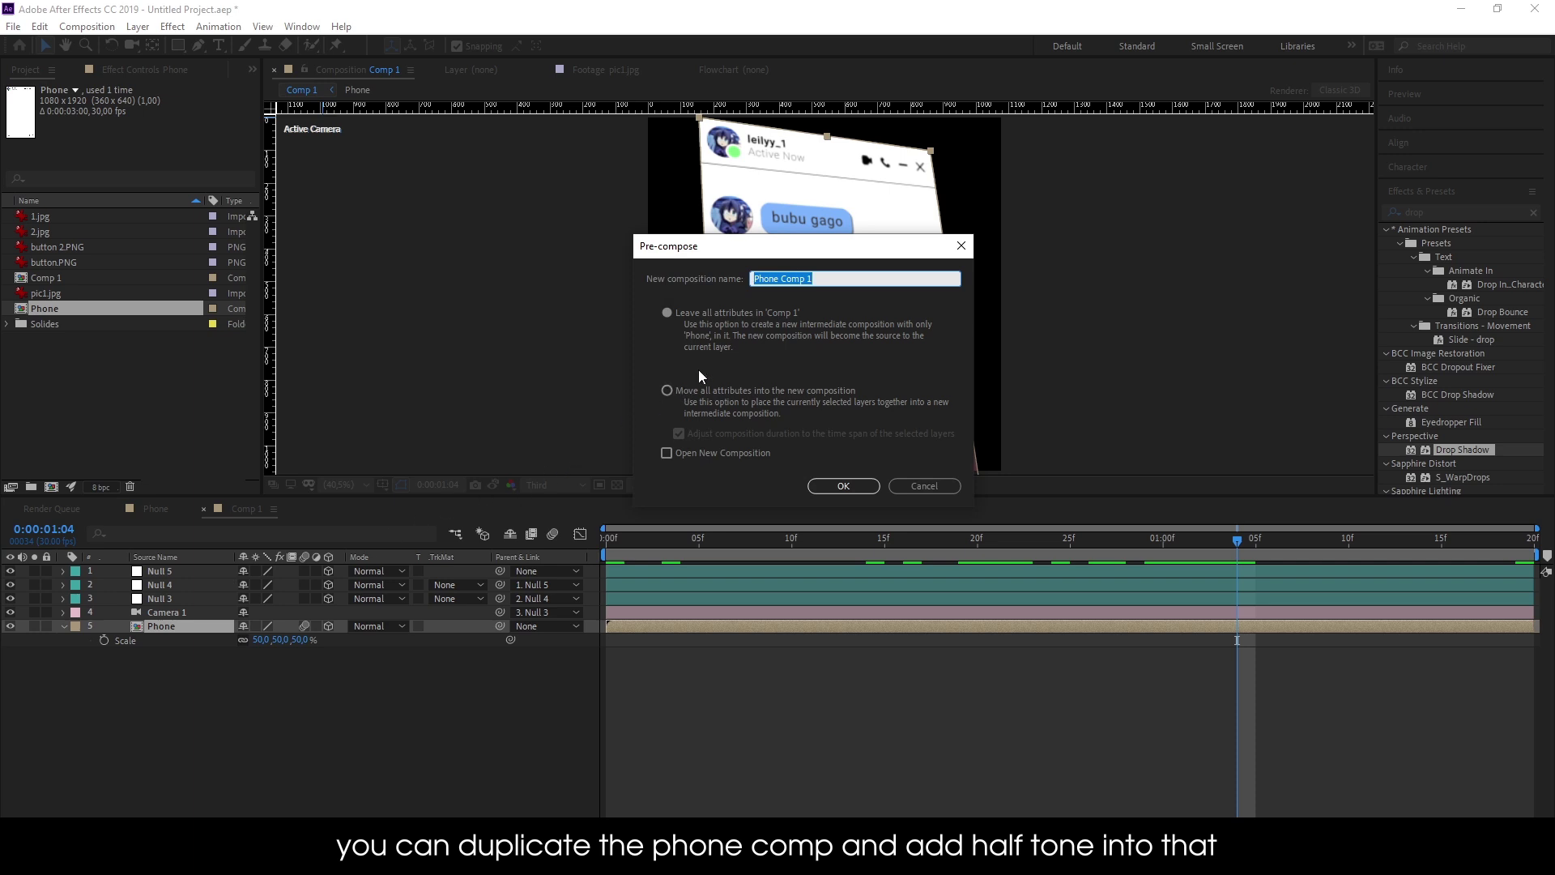
pyautogui.click(843, 486)
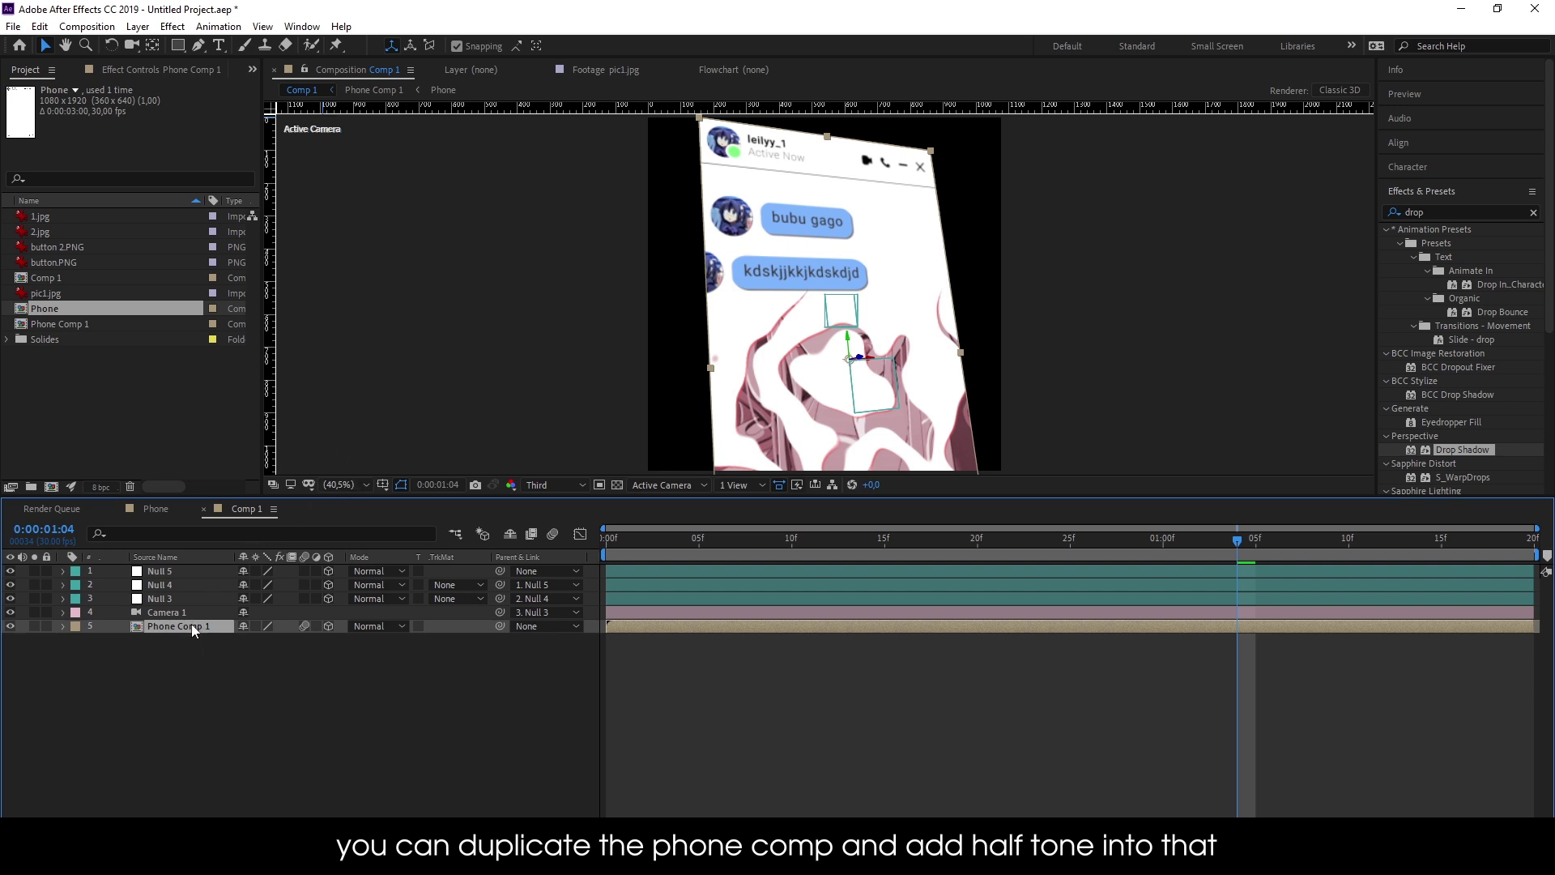
# Duplicate the Phone Comp 1 layer and flip the copy horizontally
pyautogui.hotkey('ctrl', 'd')
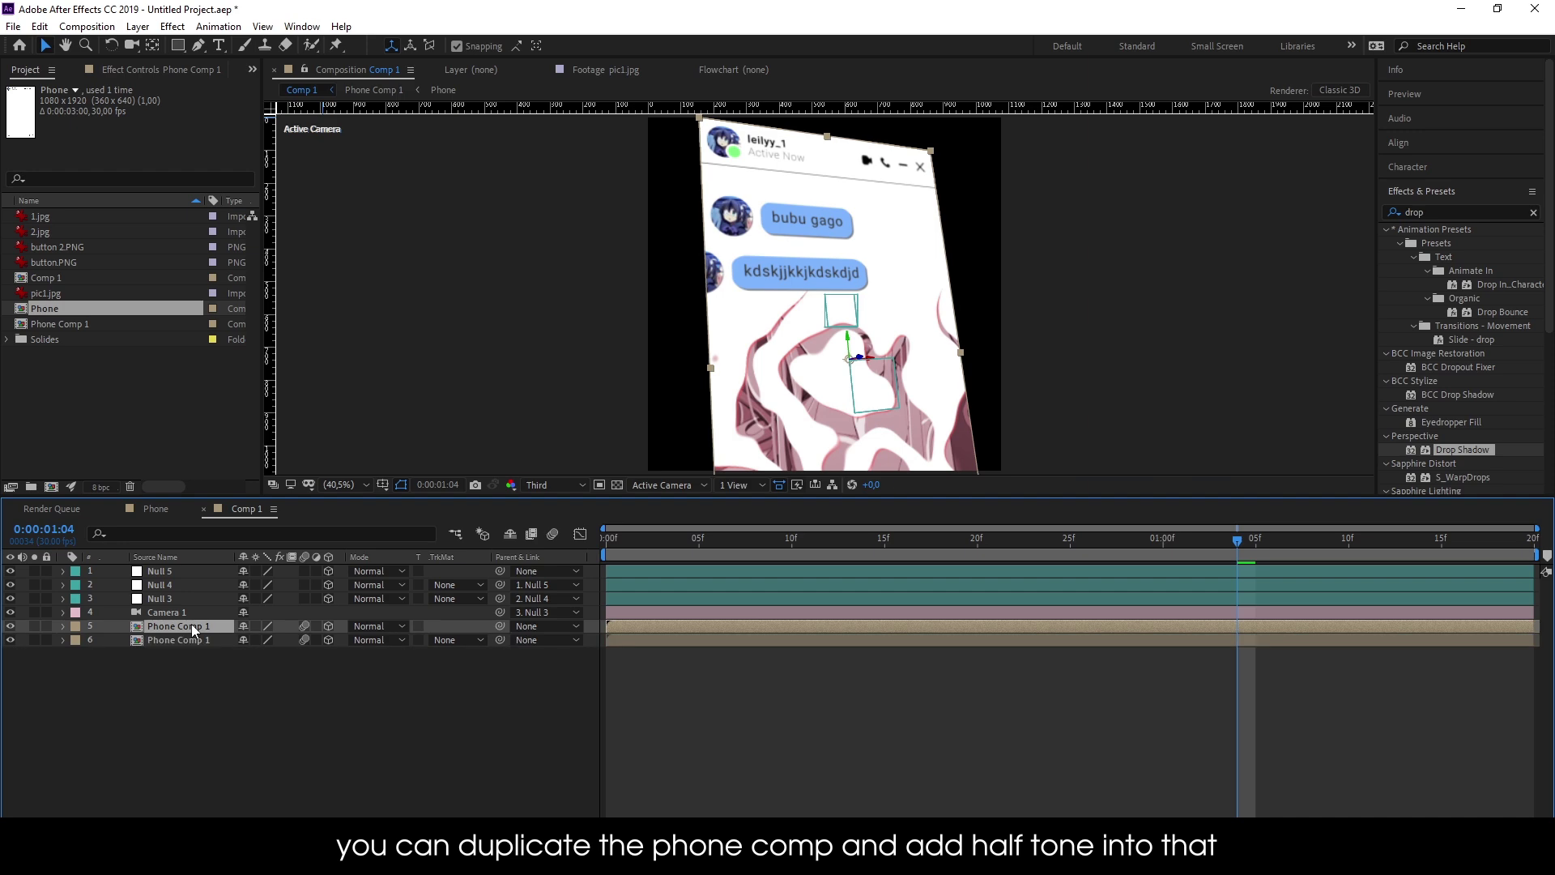
pyautogui.rightClick(194, 631)
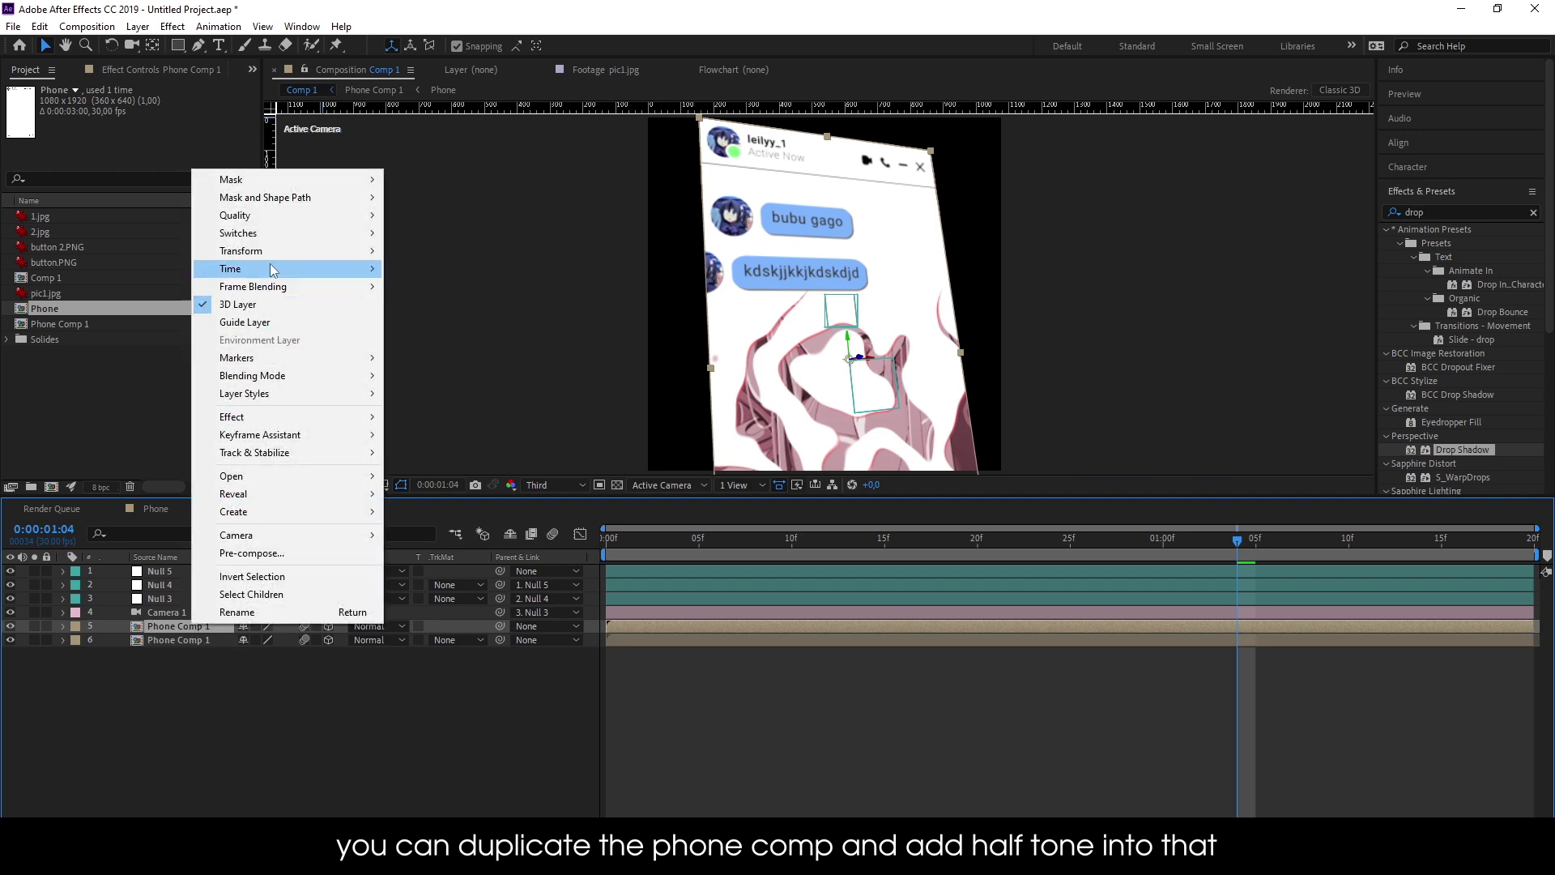
pyautogui.moveTo(274, 251)
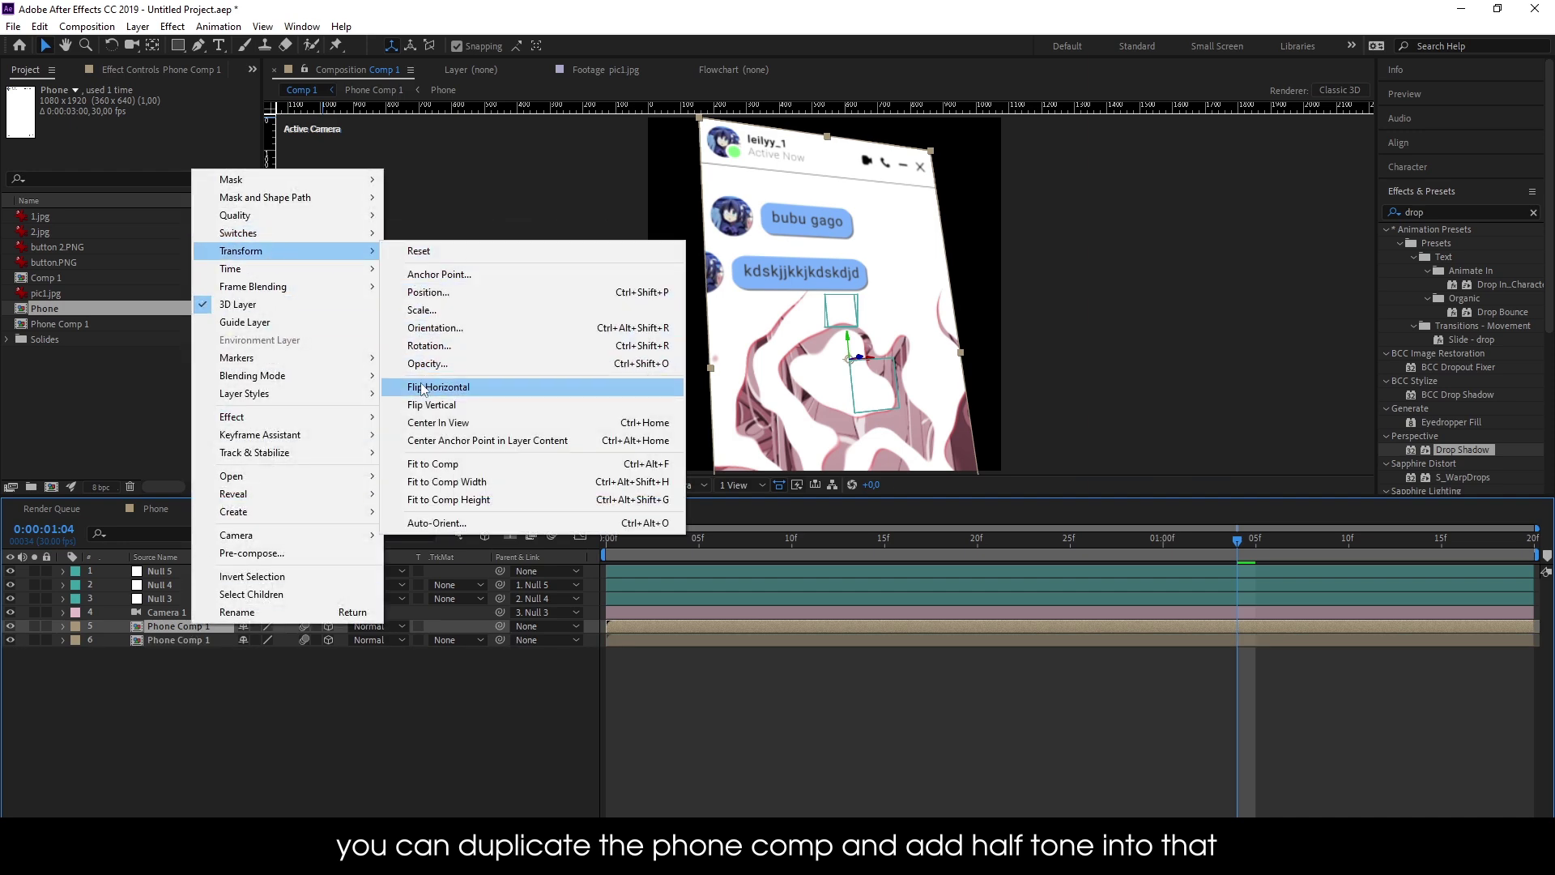
pyautogui.click(422, 387)
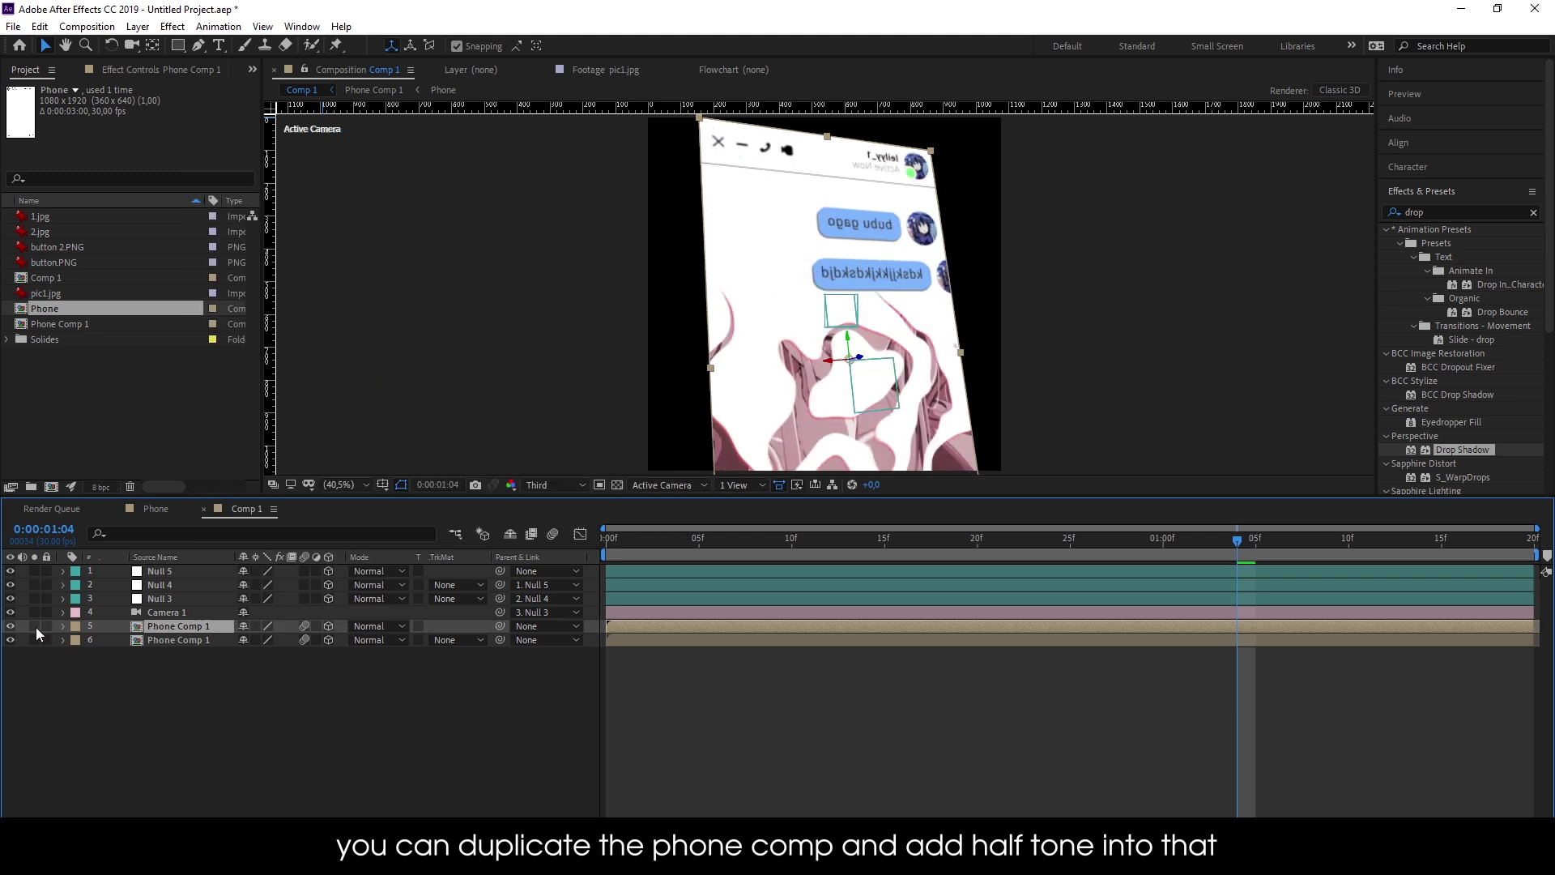
# Push the mirrored copy back in Z depth and scale it to 155%
pyautogui.press('p')
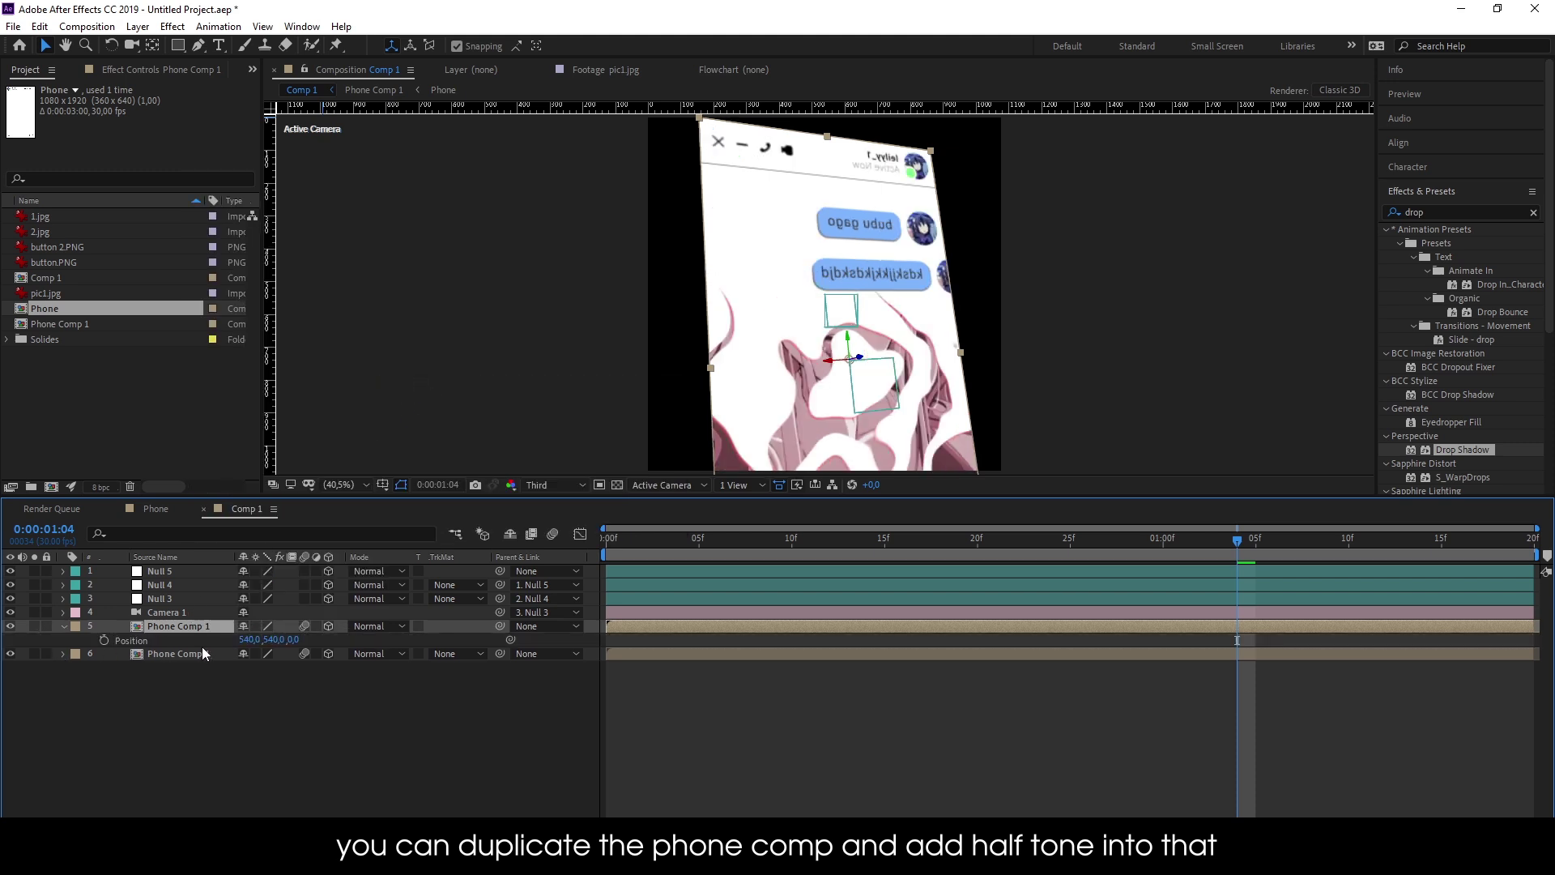
pyautogui.moveTo(294, 641); pyautogui.dragTo(439, 653)
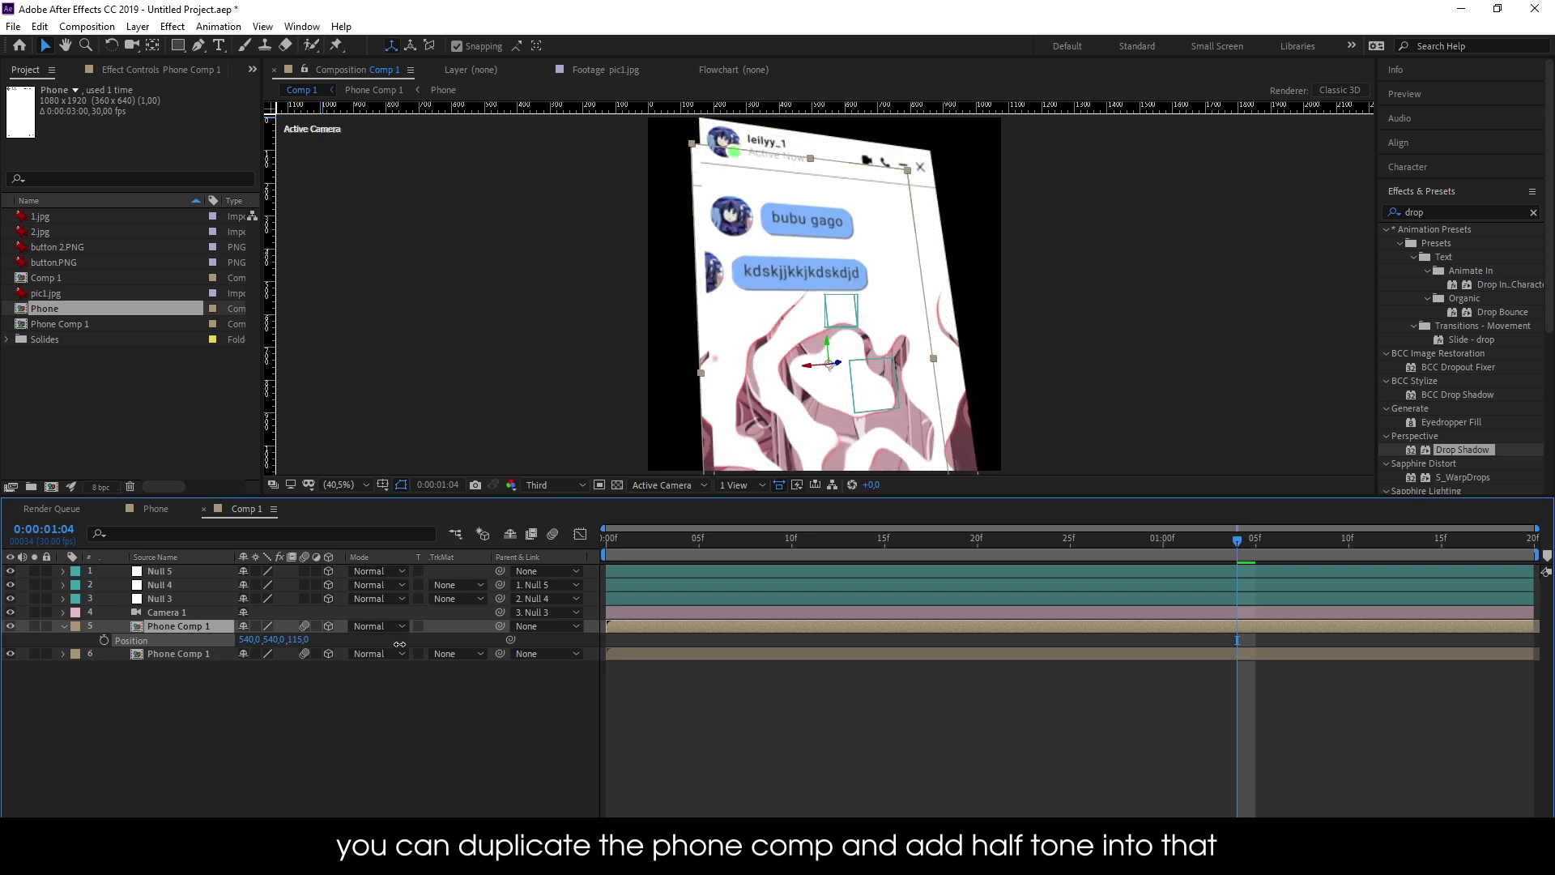
pyautogui.press('s')
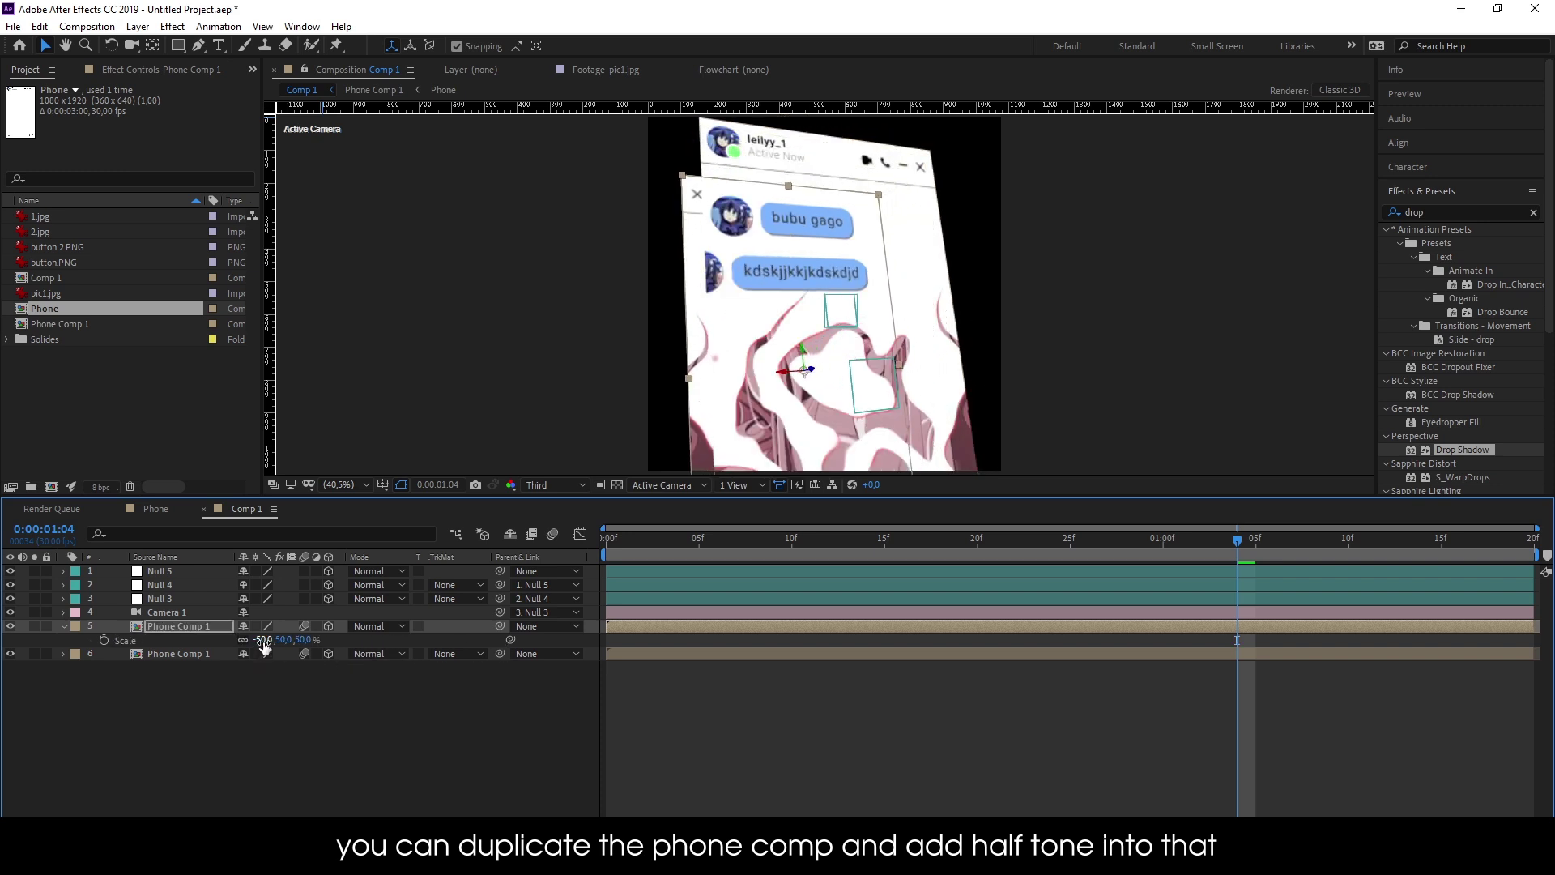
pyautogui.moveTo(264, 639); pyautogui.dragTo(179, 644)
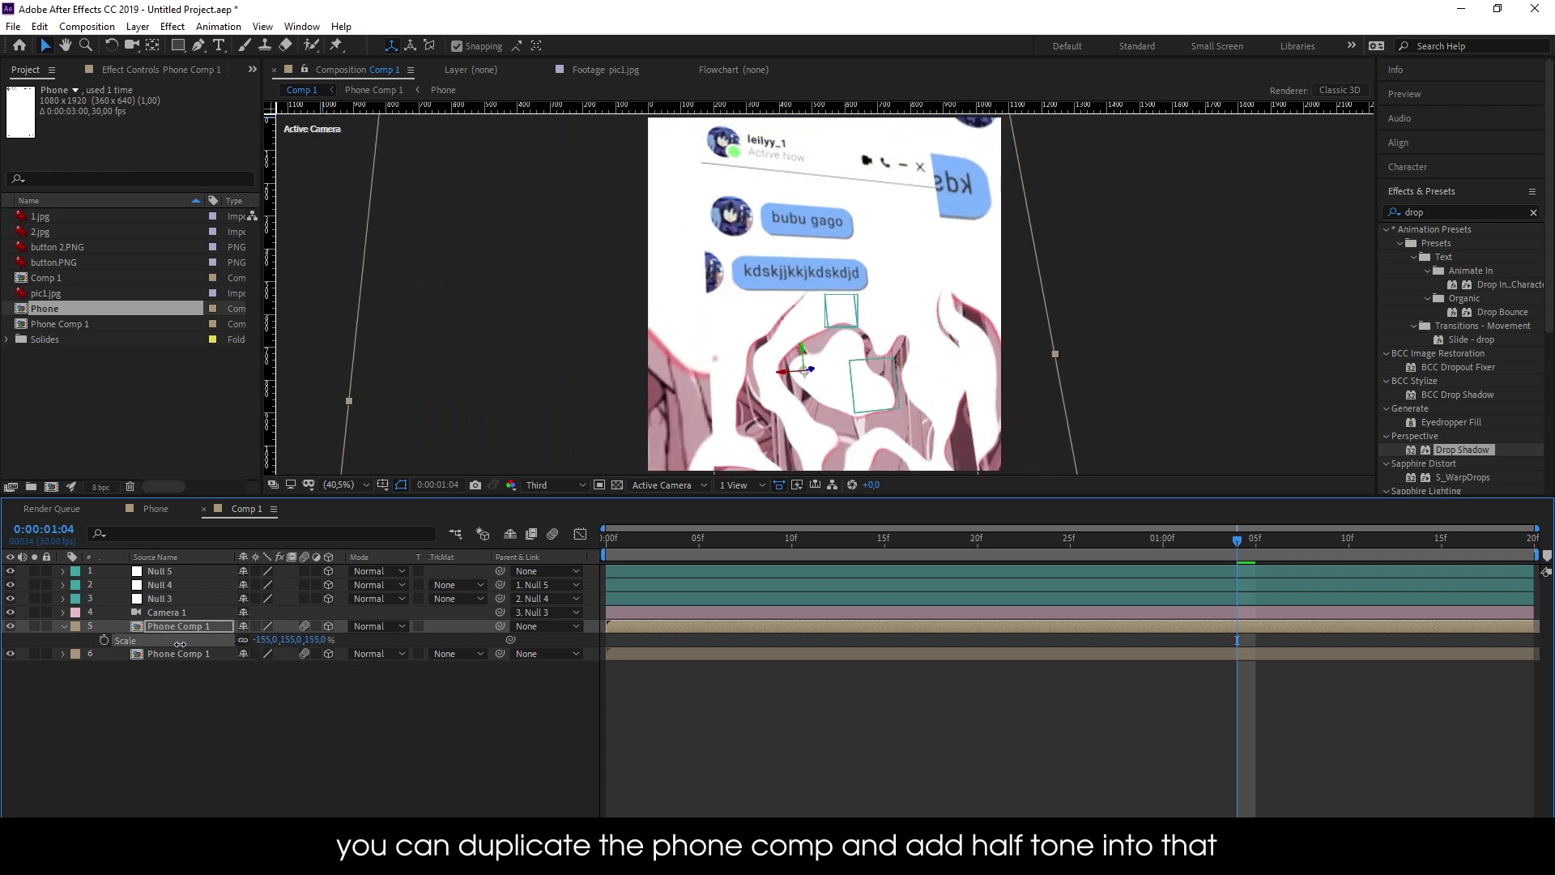
# Preview from the first frame, then enlarge the mirrored copy further to 191%
pyautogui.click(364, 484)
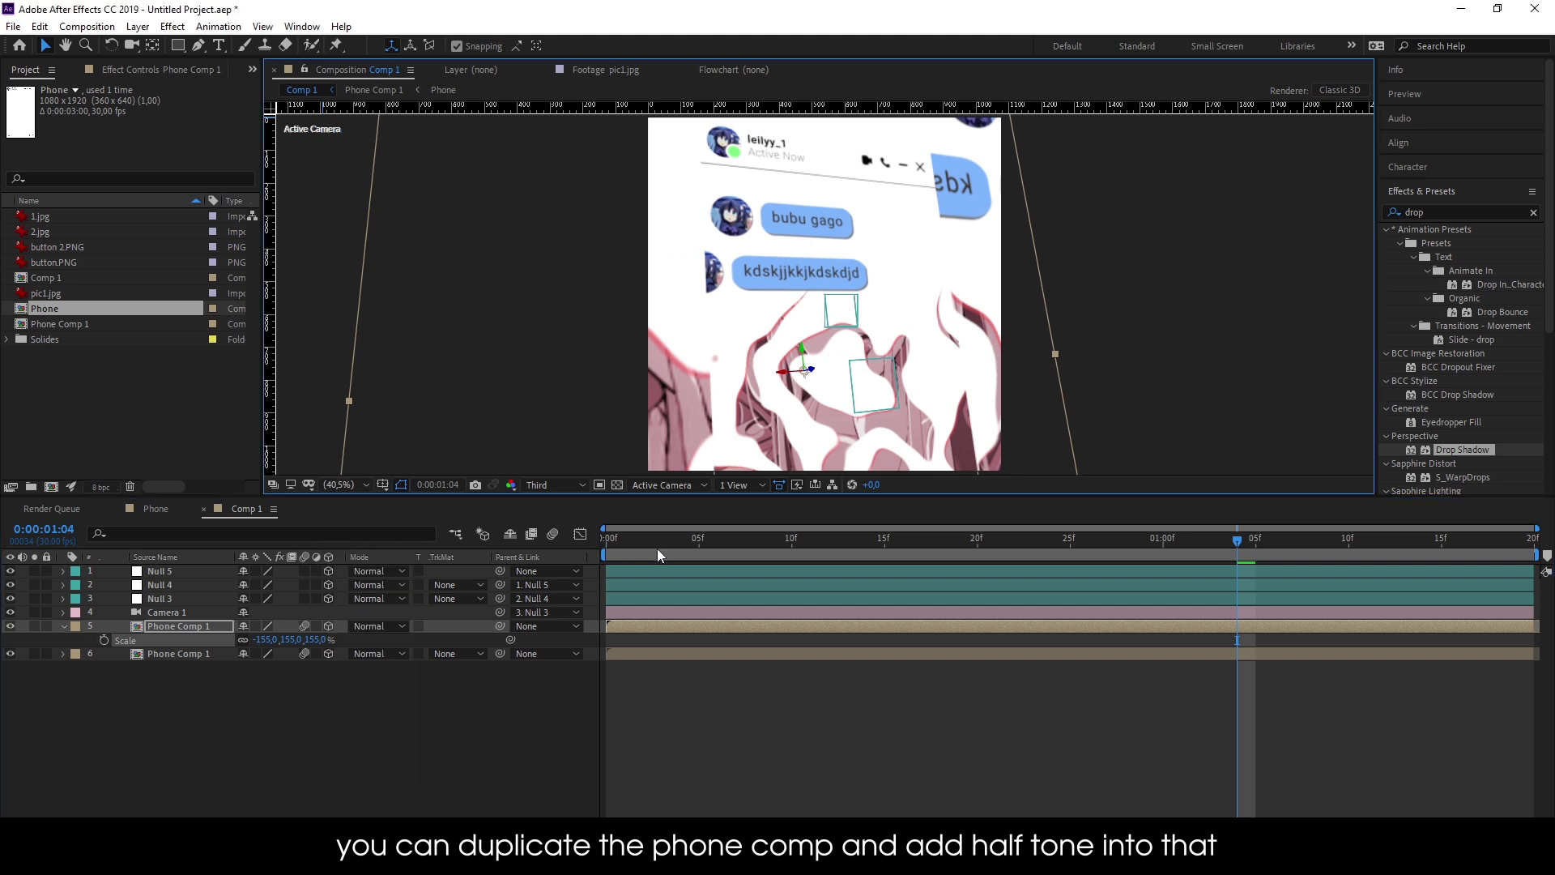
pyautogui.moveTo(654, 541); pyautogui.dragTo(591, 546)
pyautogui.press('space')
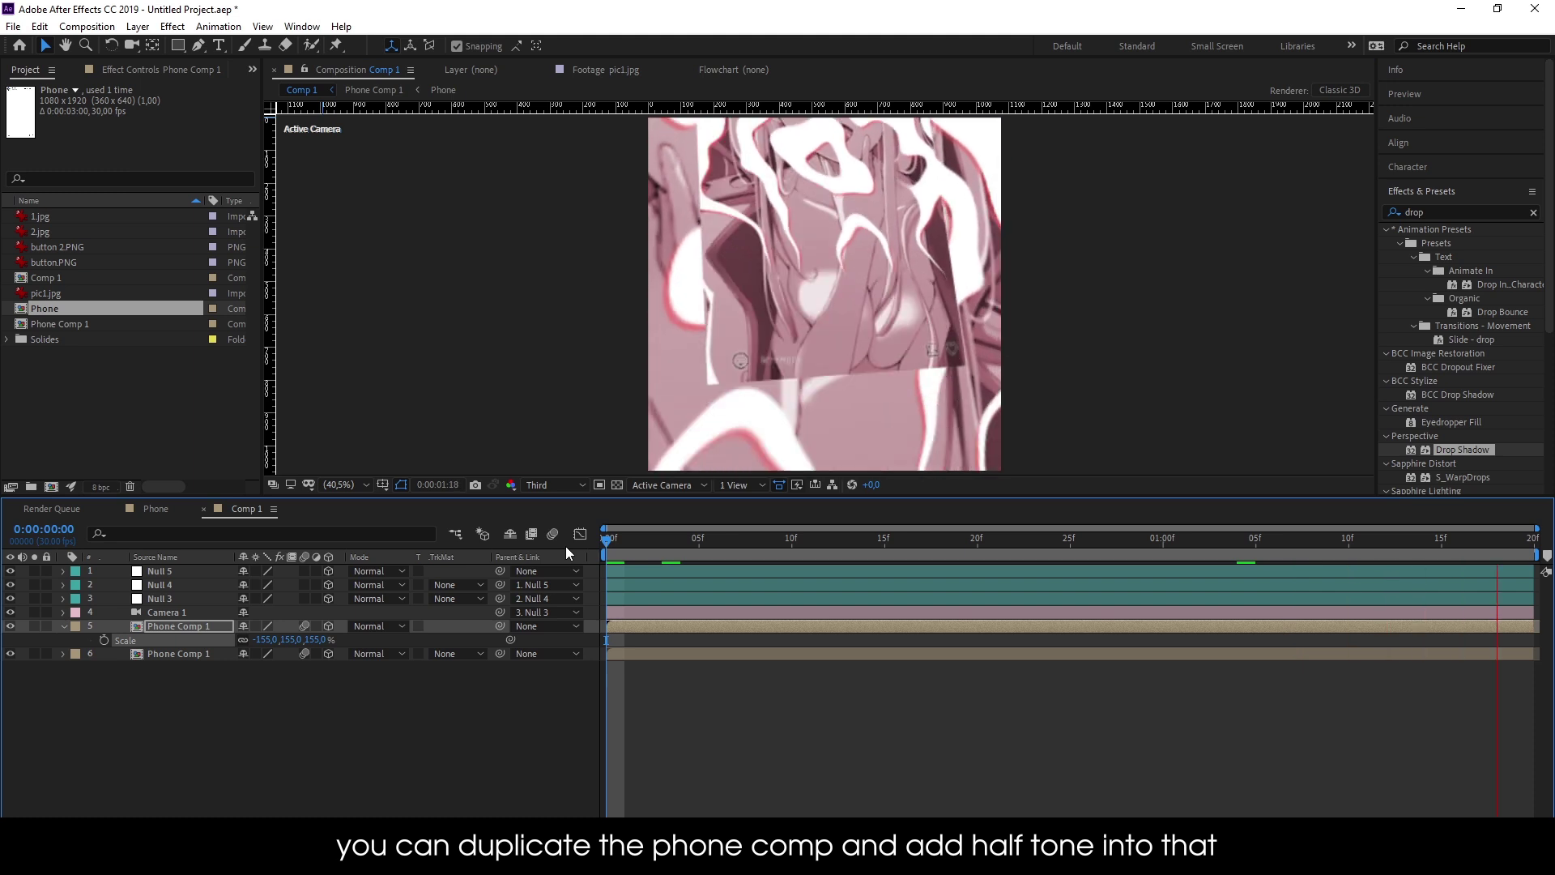
pyautogui.press('space')
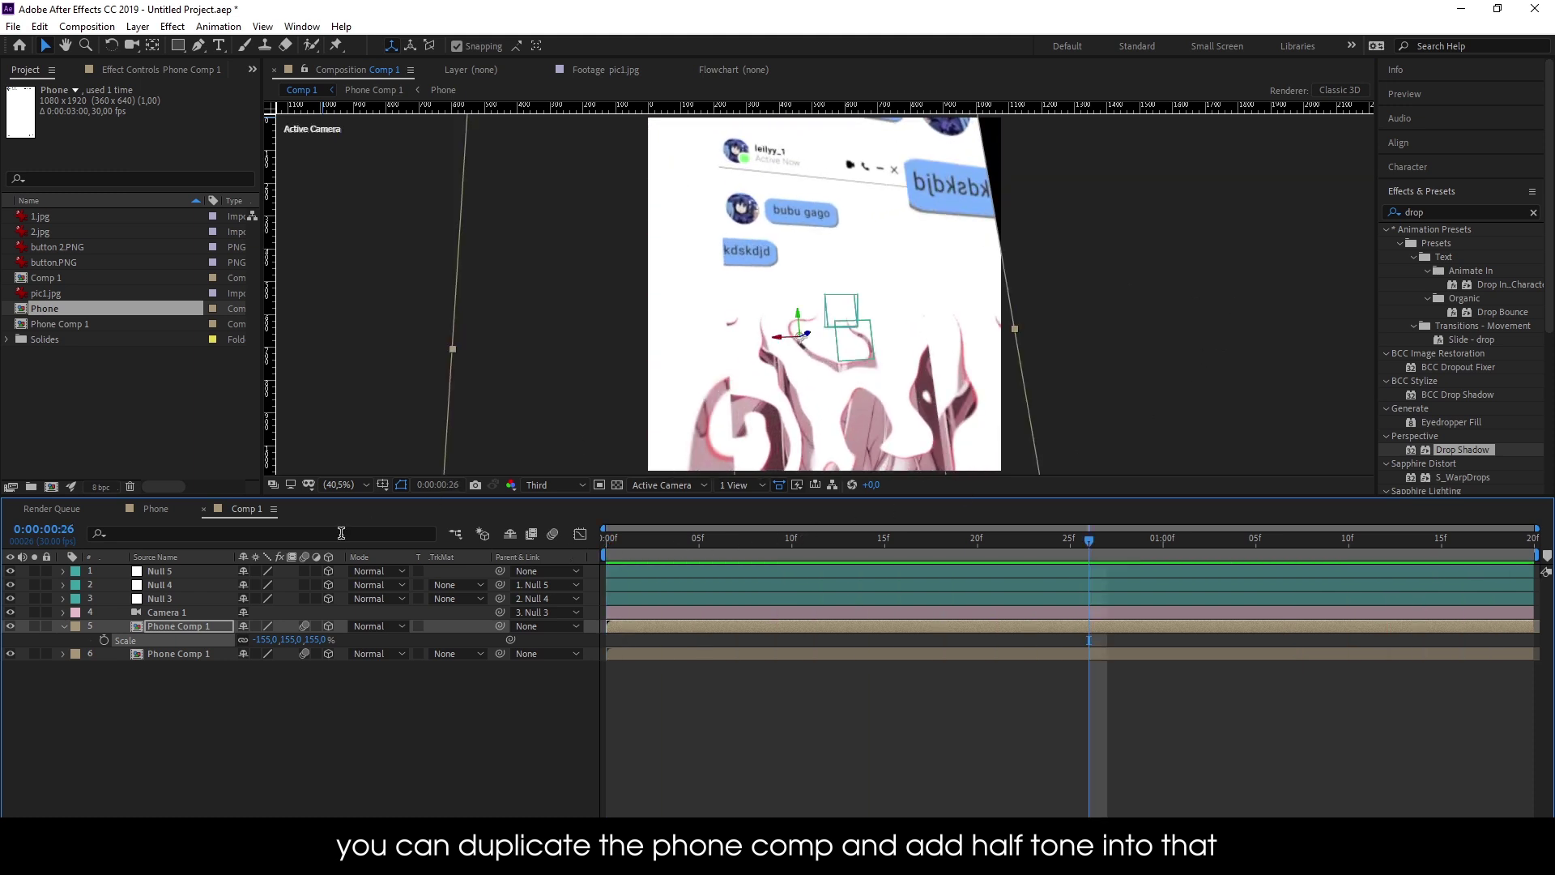
pyautogui.moveTo(255, 640); pyautogui.dragTo(1055, 361)
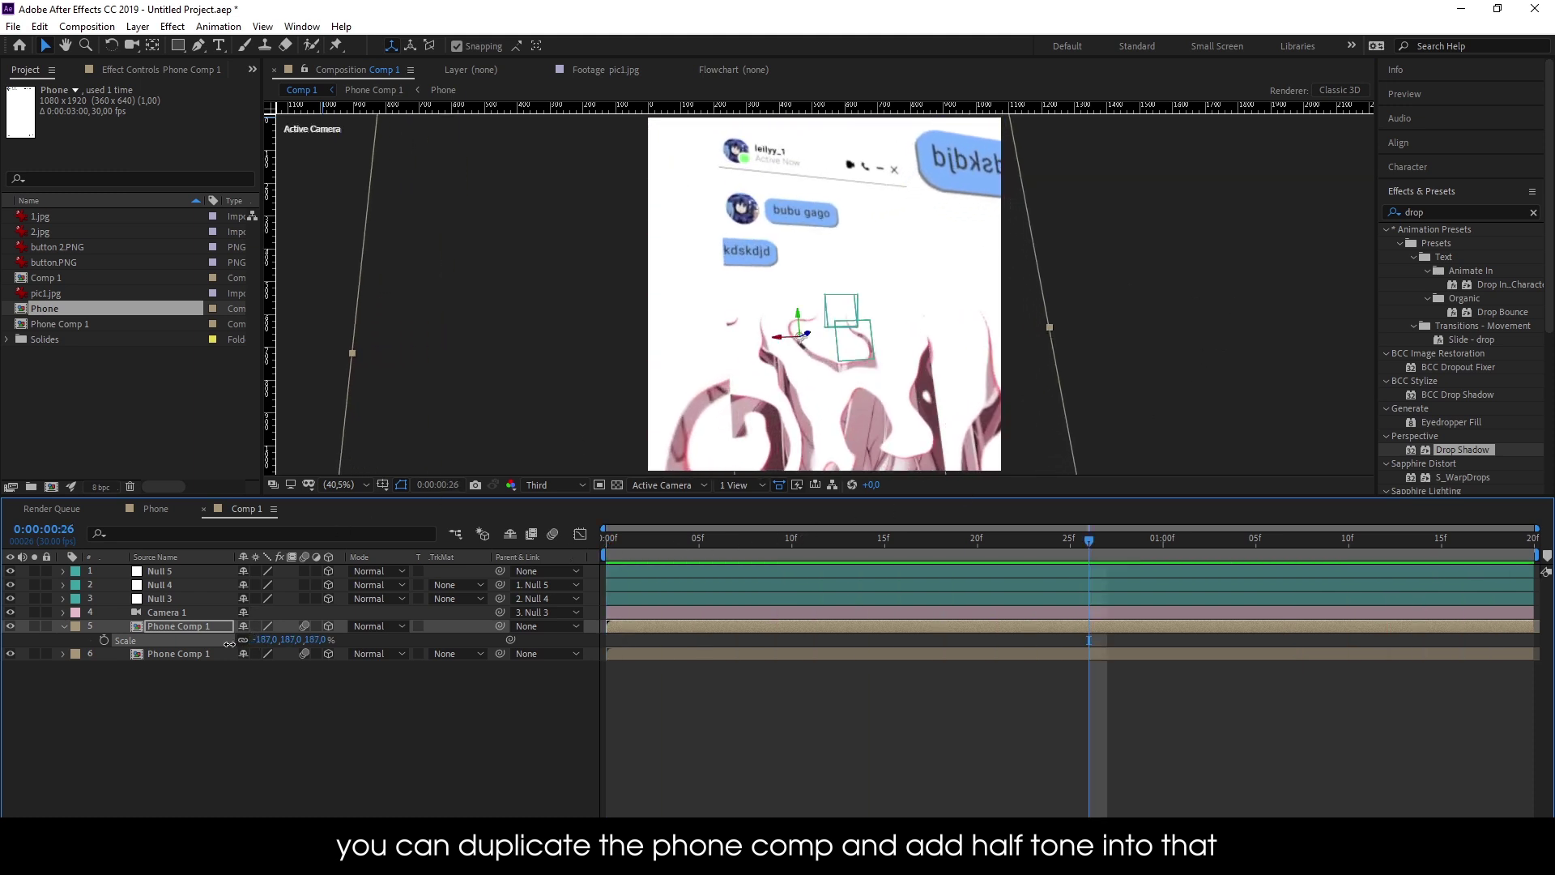
# Apply the S_HalfTone effect to the enlarged Phone Comp 1 copy
pyautogui.click(1436, 209)
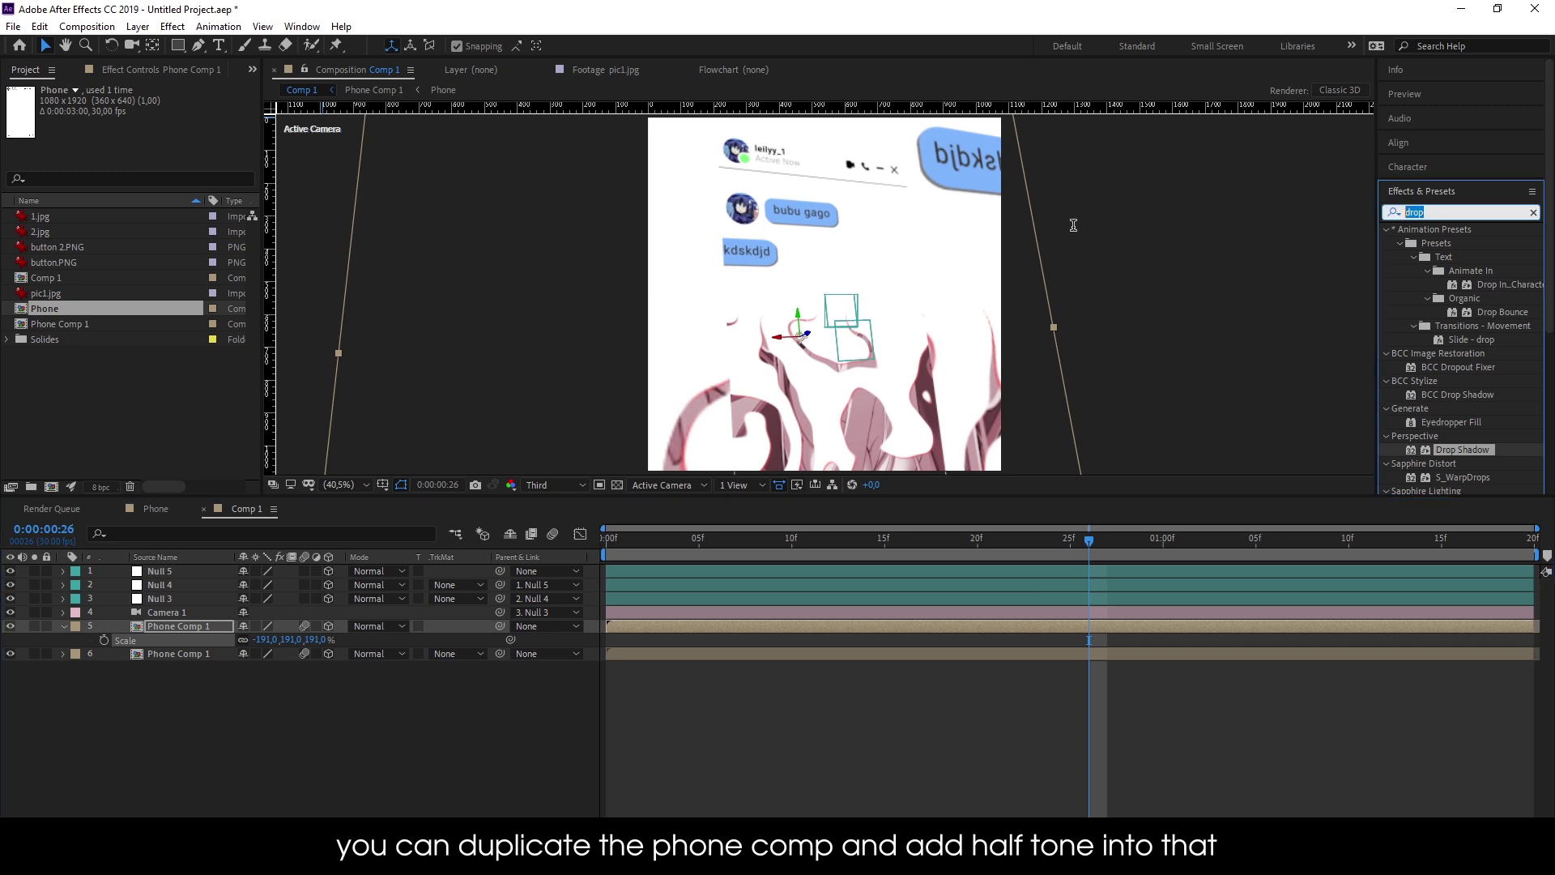
pyautogui.write('half')
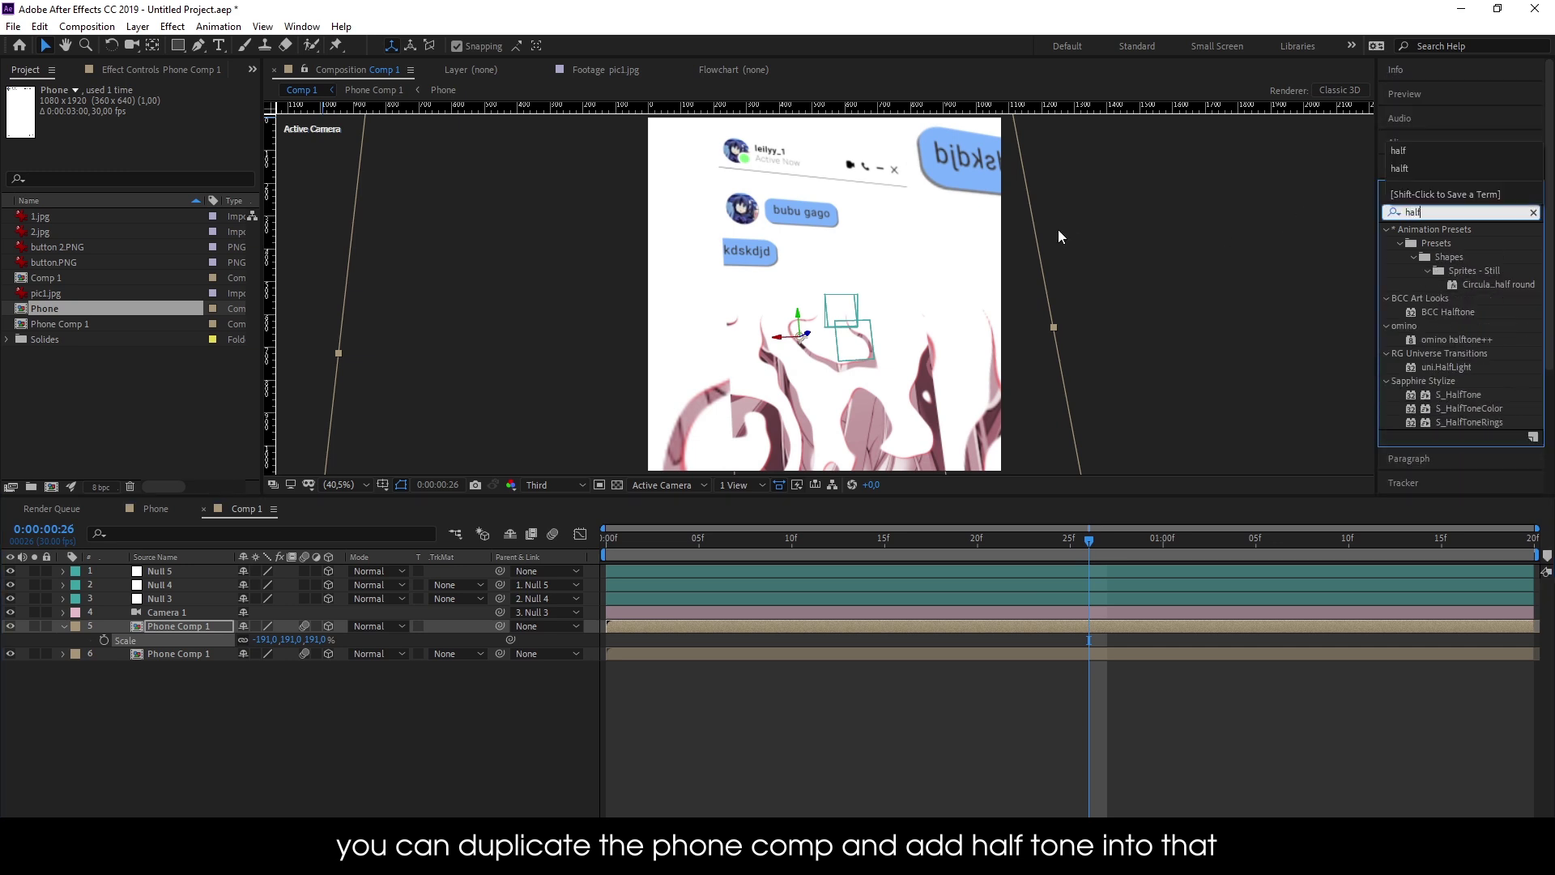
pyautogui.click(1431, 395)
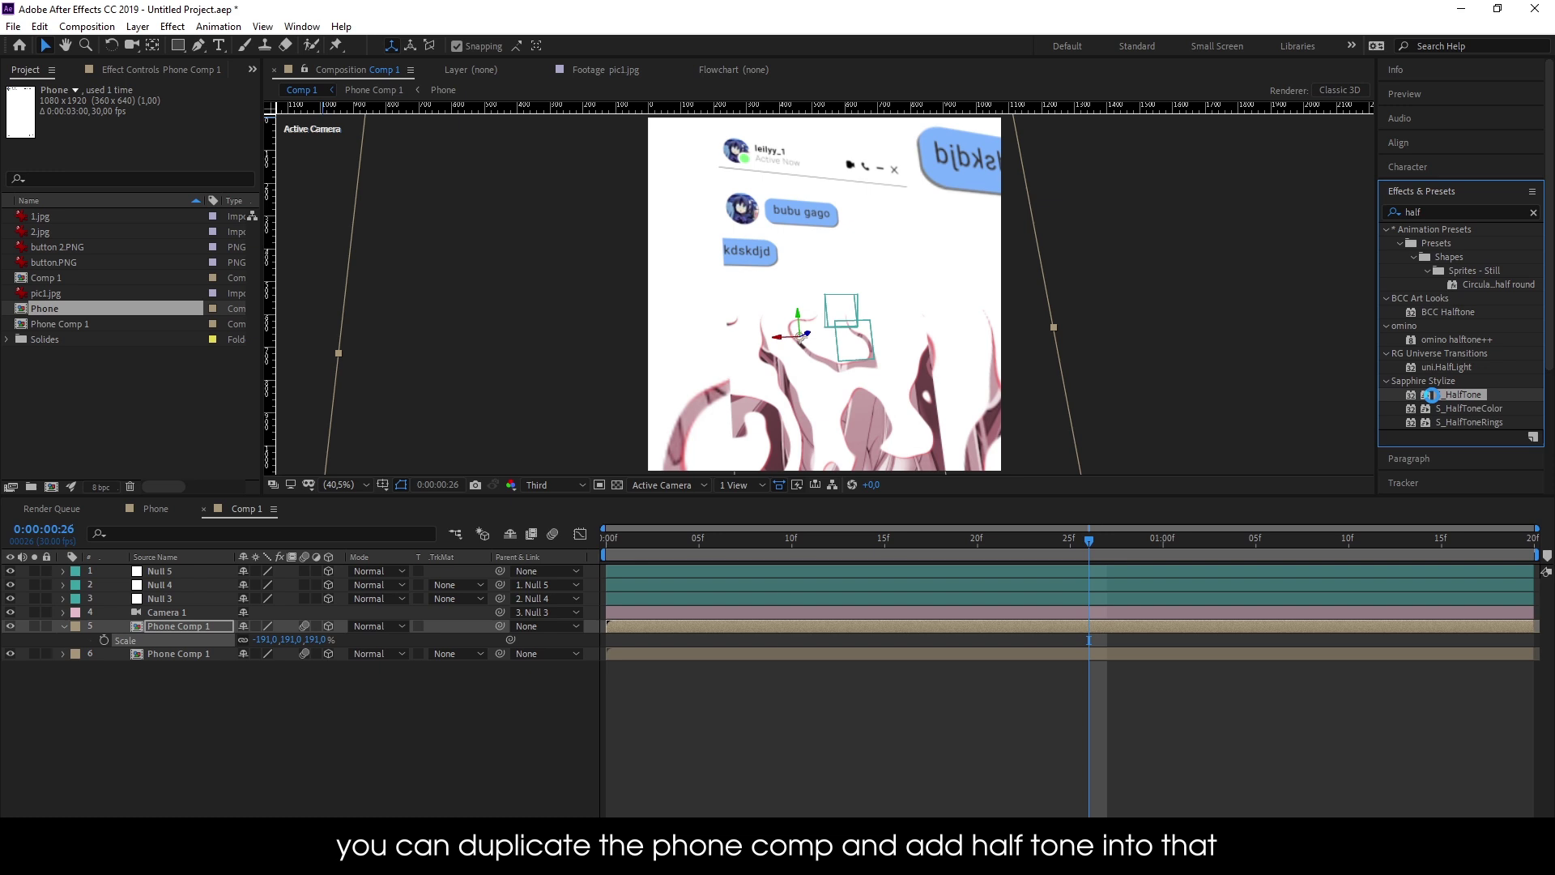
pyautogui.doubleClick(1431, 395)
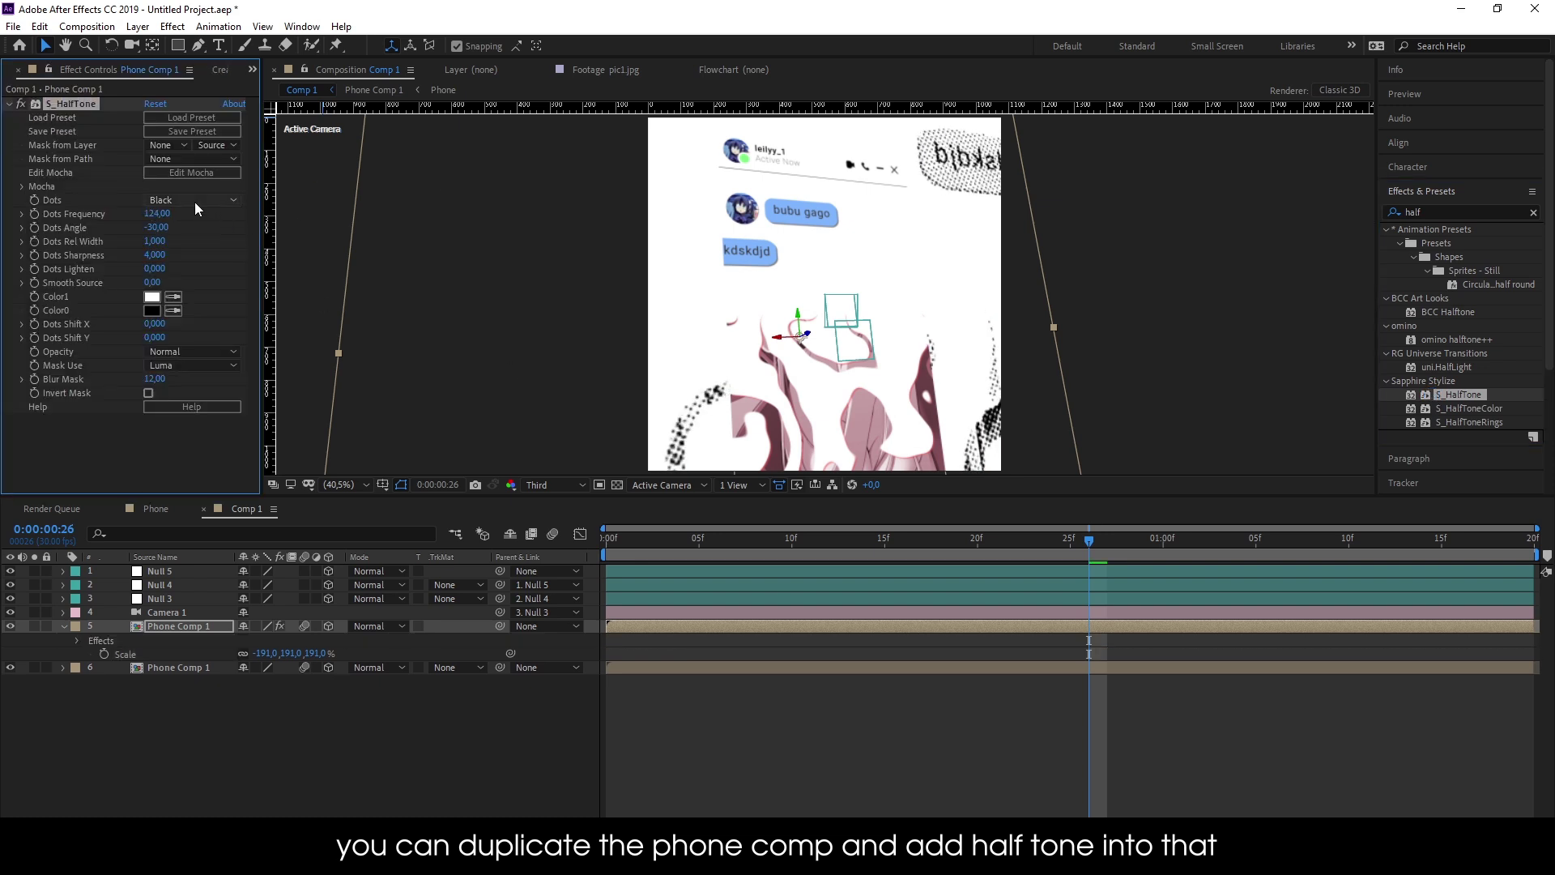
# Set the halftone dots to white, Color1 to pale pink, and Color0 to dark red 521111
pyautogui.click(195, 200)
pyautogui.click(193, 235)
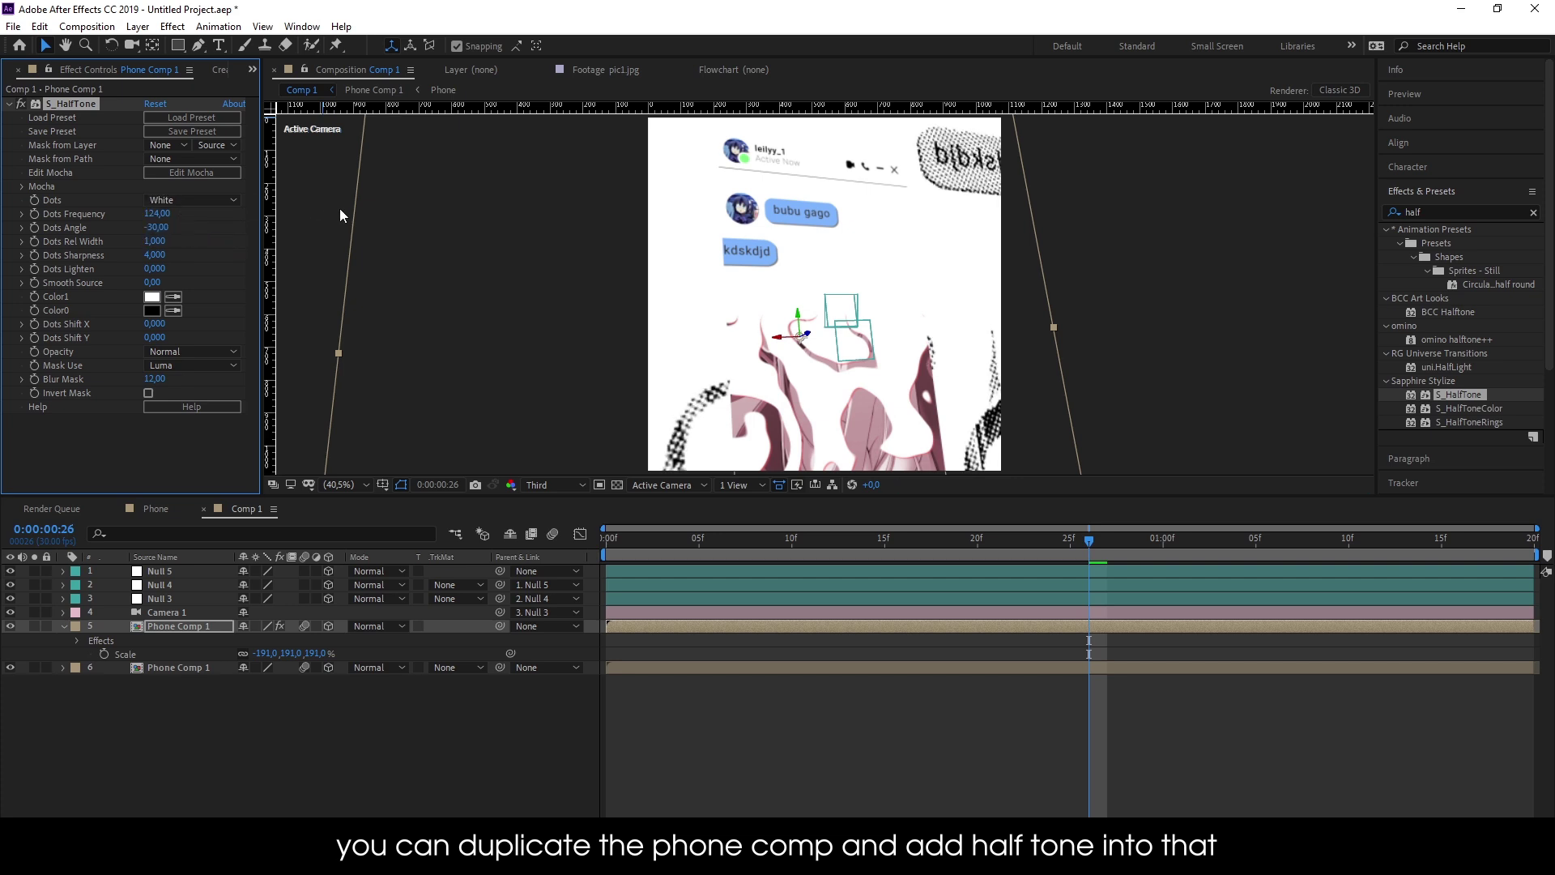
pyautogui.click(151, 297)
pyautogui.moveTo(526, 332)
pyautogui.mouseDown()
pyautogui.moveTo(530, 303)
pyautogui.moveTo(558, 303)
pyautogui.mouseUp()
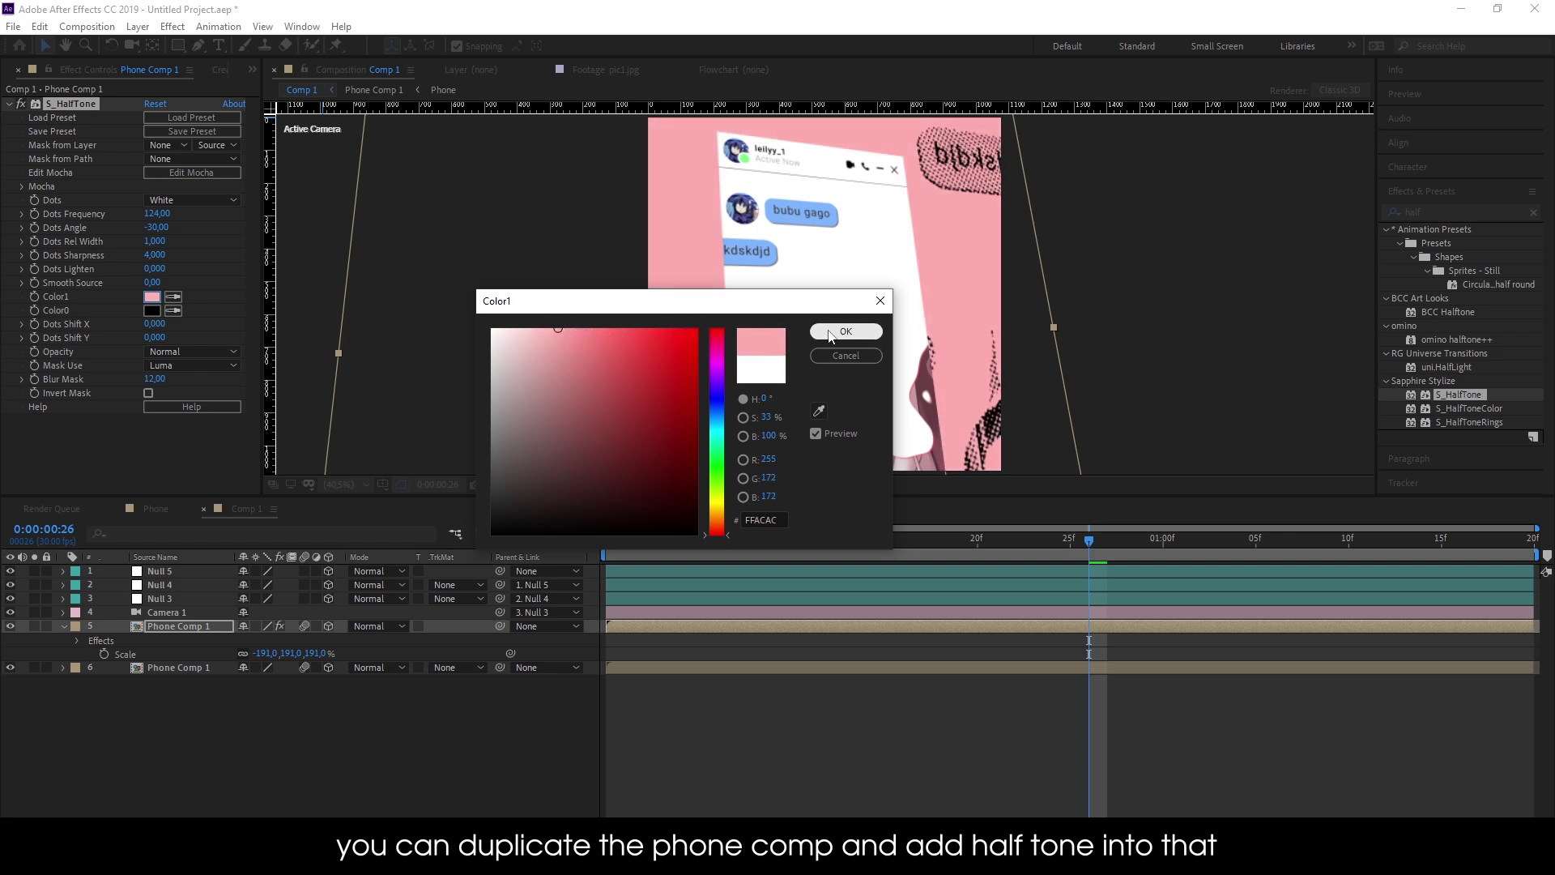
pyautogui.click(845, 331)
pyautogui.click(151, 310)
pyautogui.moveTo(602, 387)
pyautogui.mouseDown()
pyautogui.moveTo(430, 292)
pyautogui.moveTo(590, 347)
pyautogui.moveTo(658, 477)
pyautogui.mouseUp()
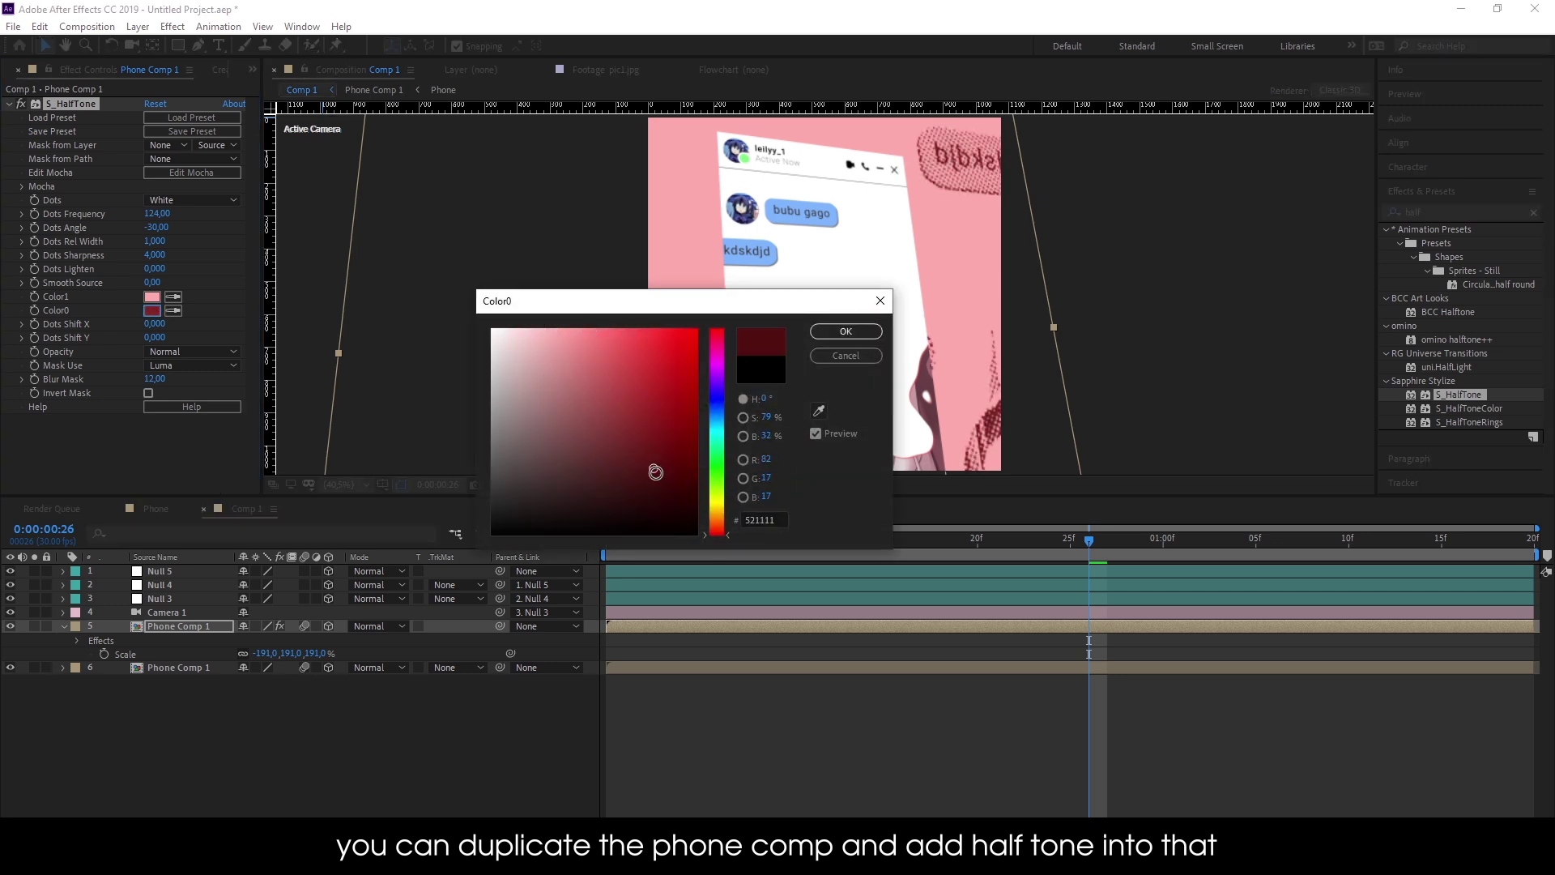
pyautogui.click(845, 332)
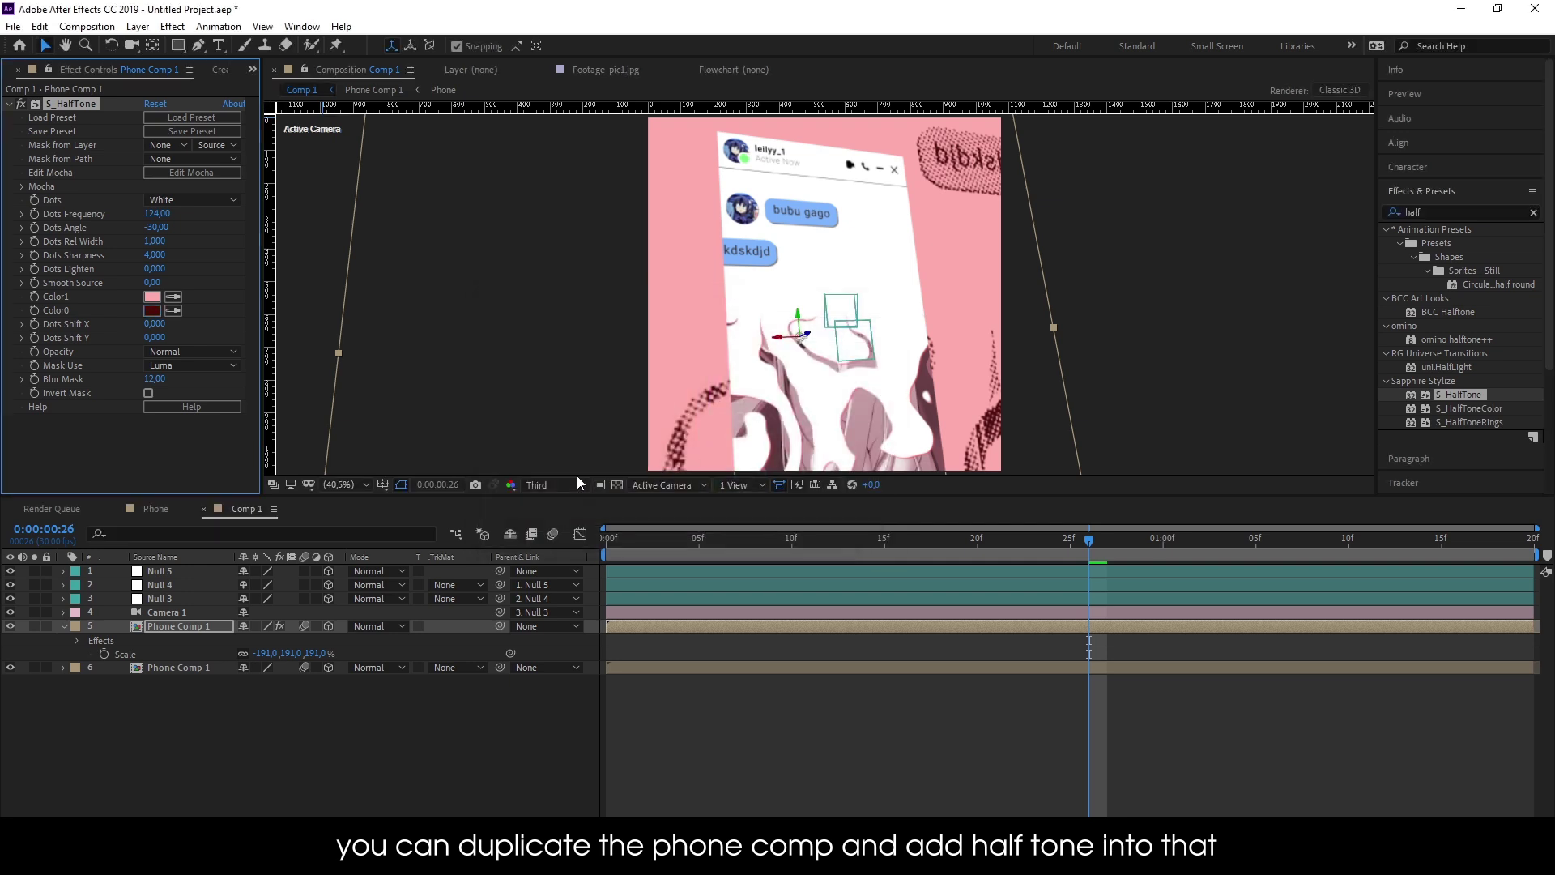
# Set the viewer resolution to Full, then Quarter, and reselect the enlarged Phone Comp 1 layer
pyautogui.click(559, 484)
pyautogui.click(554, 522)
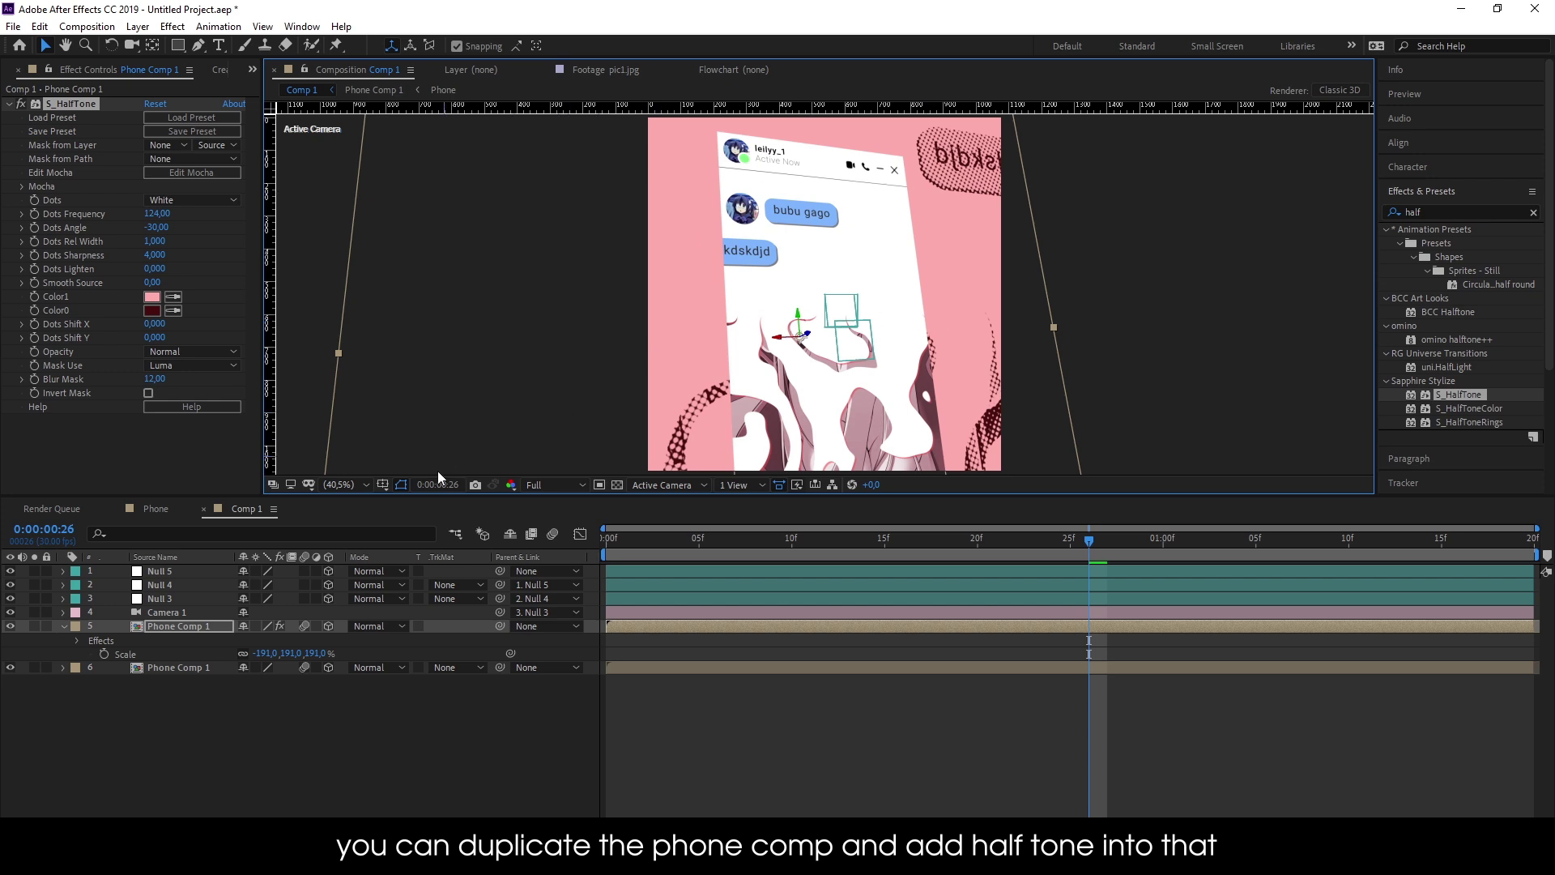
pyautogui.click(538, 482)
pyautogui.click(537, 567)
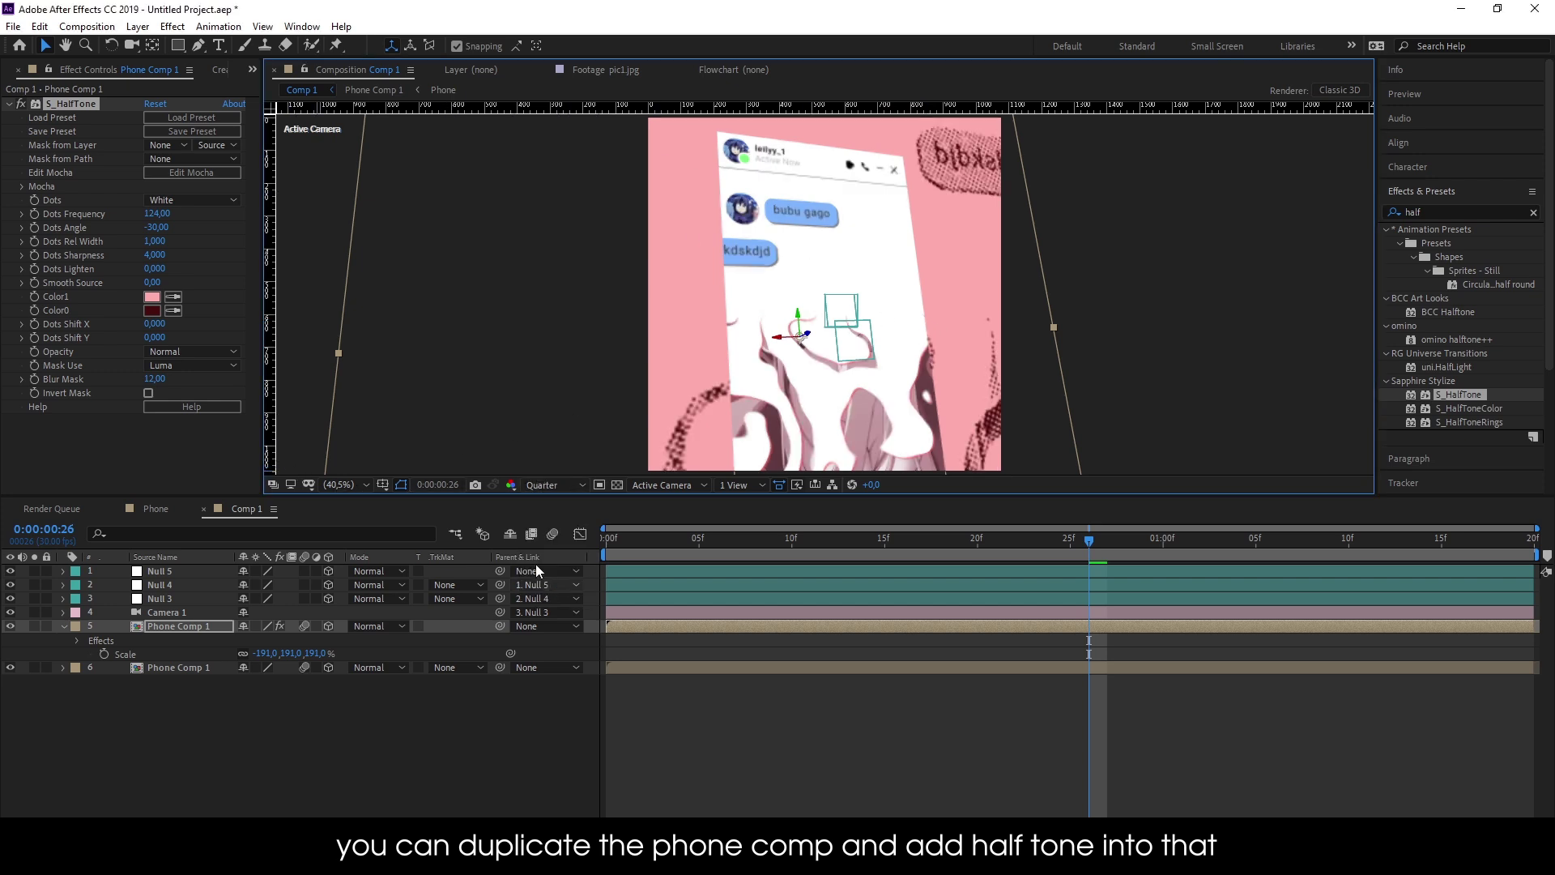
pyautogui.click(712, 748)
pyautogui.click(178, 627)
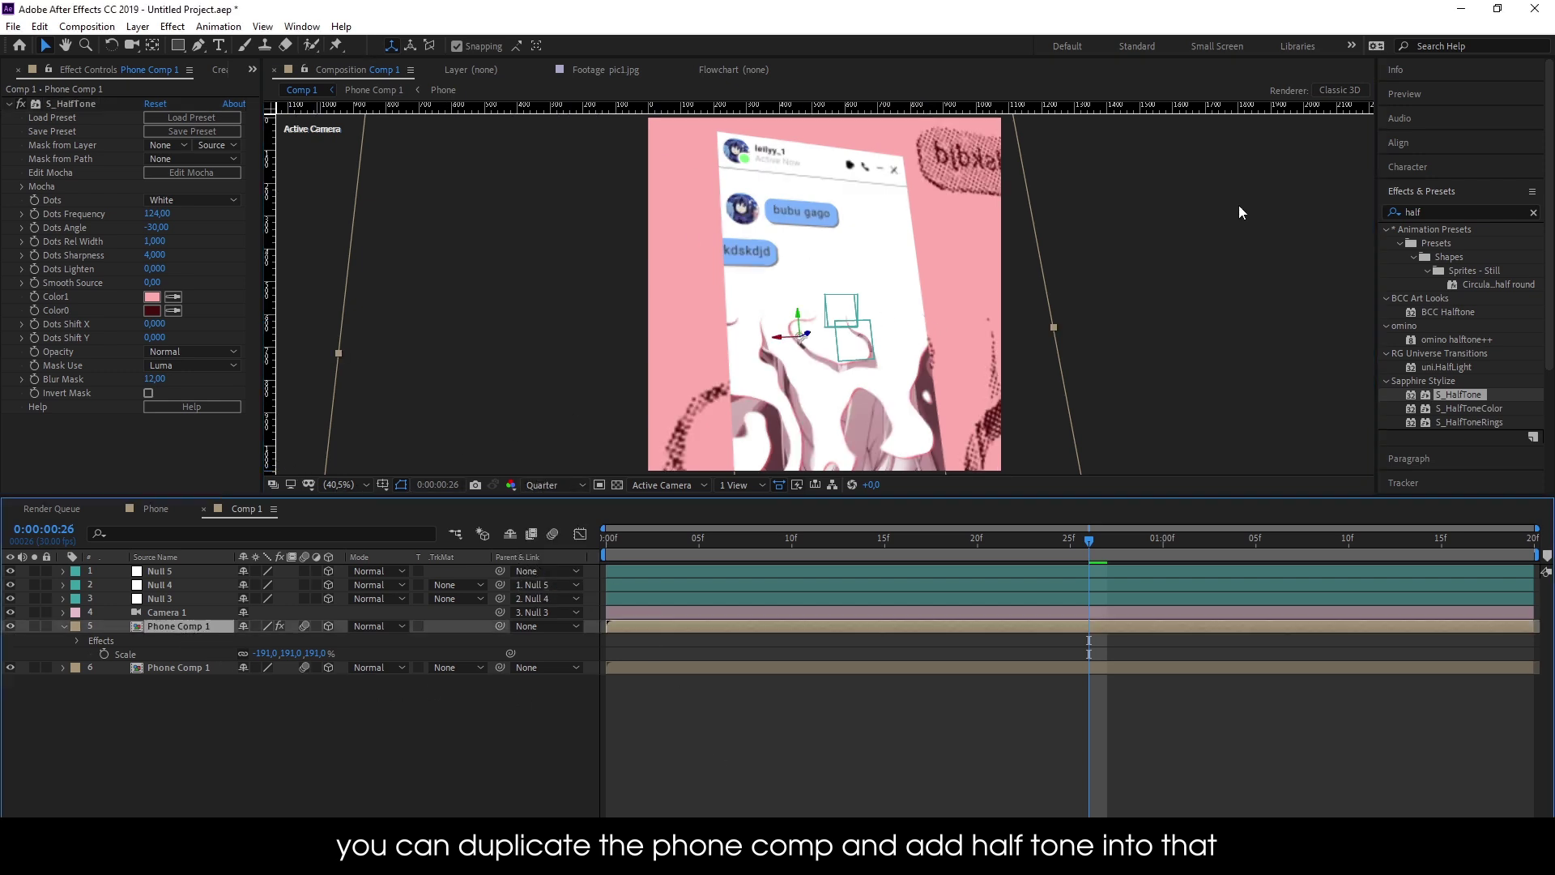
# Add a Drop Shadow to the phone copy with a dark red #500606 shadow colour
pyautogui.doubleClick(1454, 213)
pyautogui.write('drop')
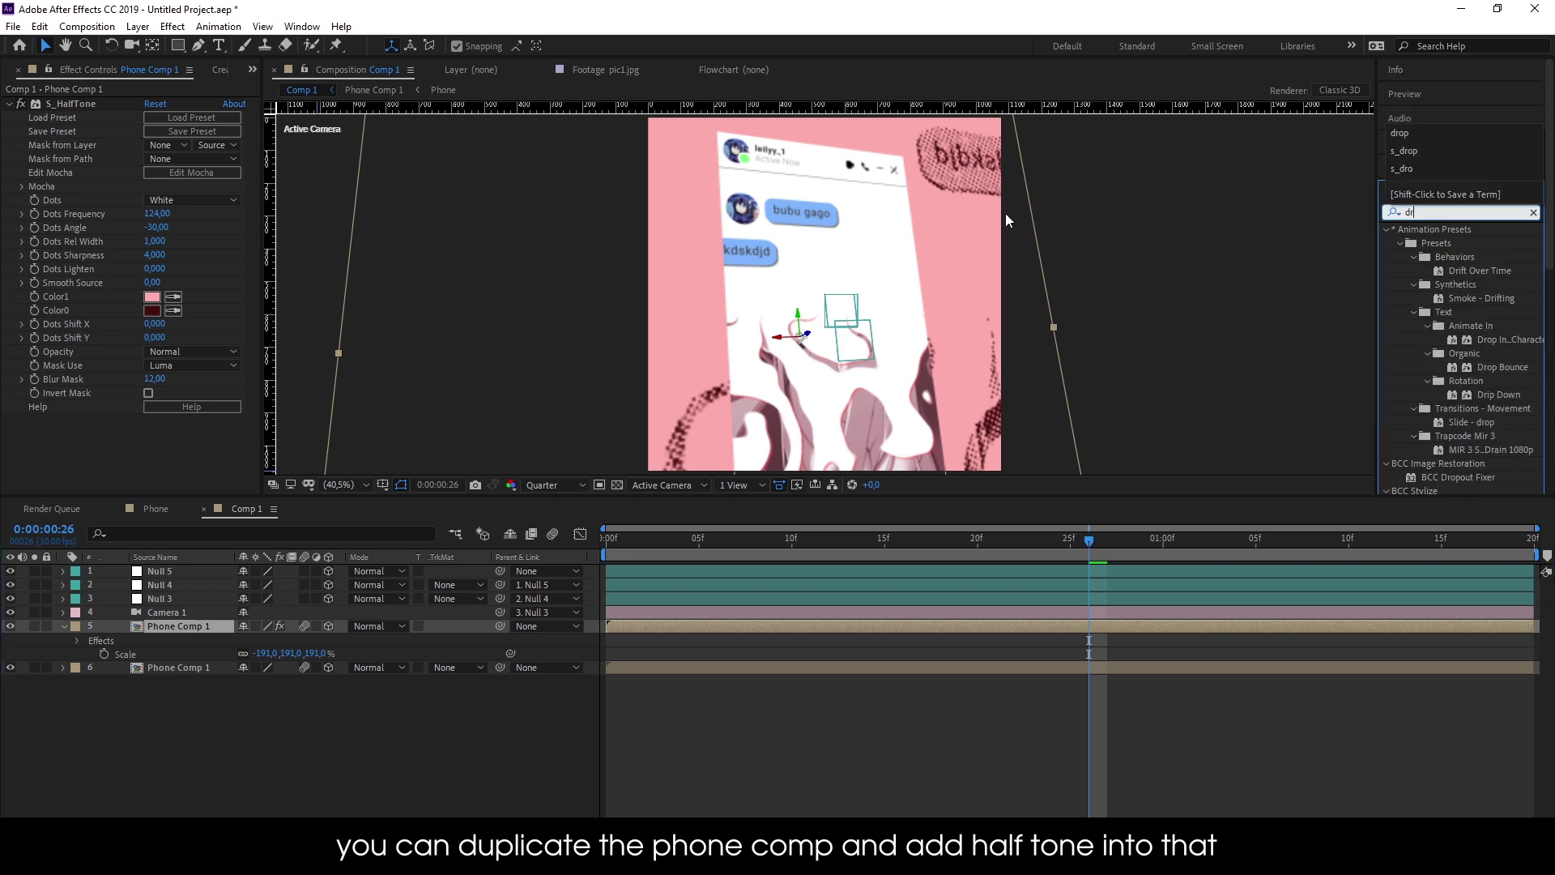
pyautogui.scroll(-3, 1451, 364)
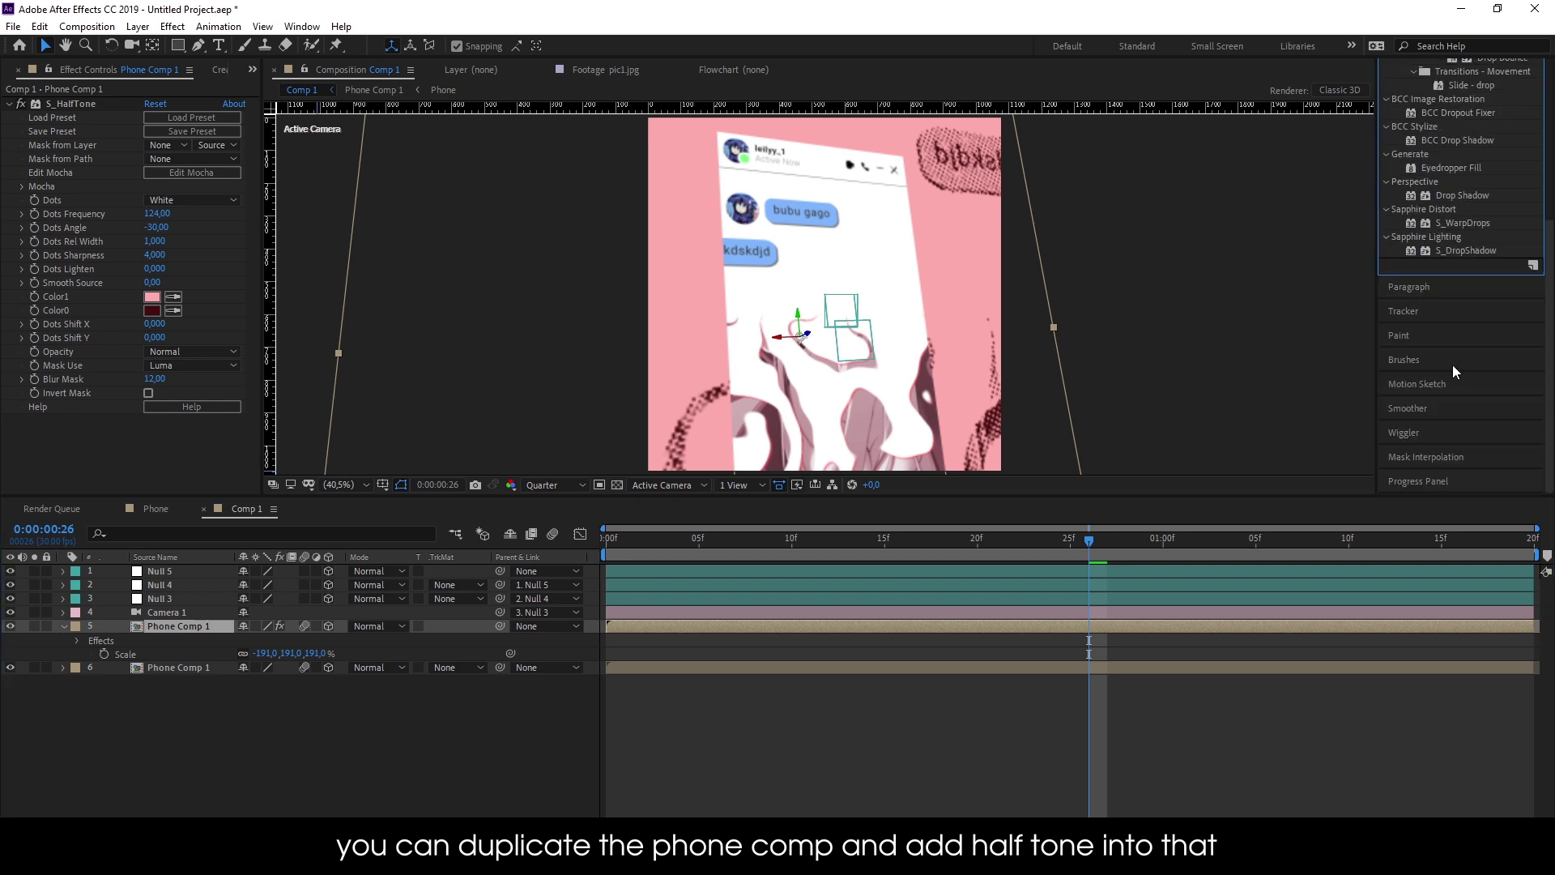
pyautogui.doubleClick(1459, 195)
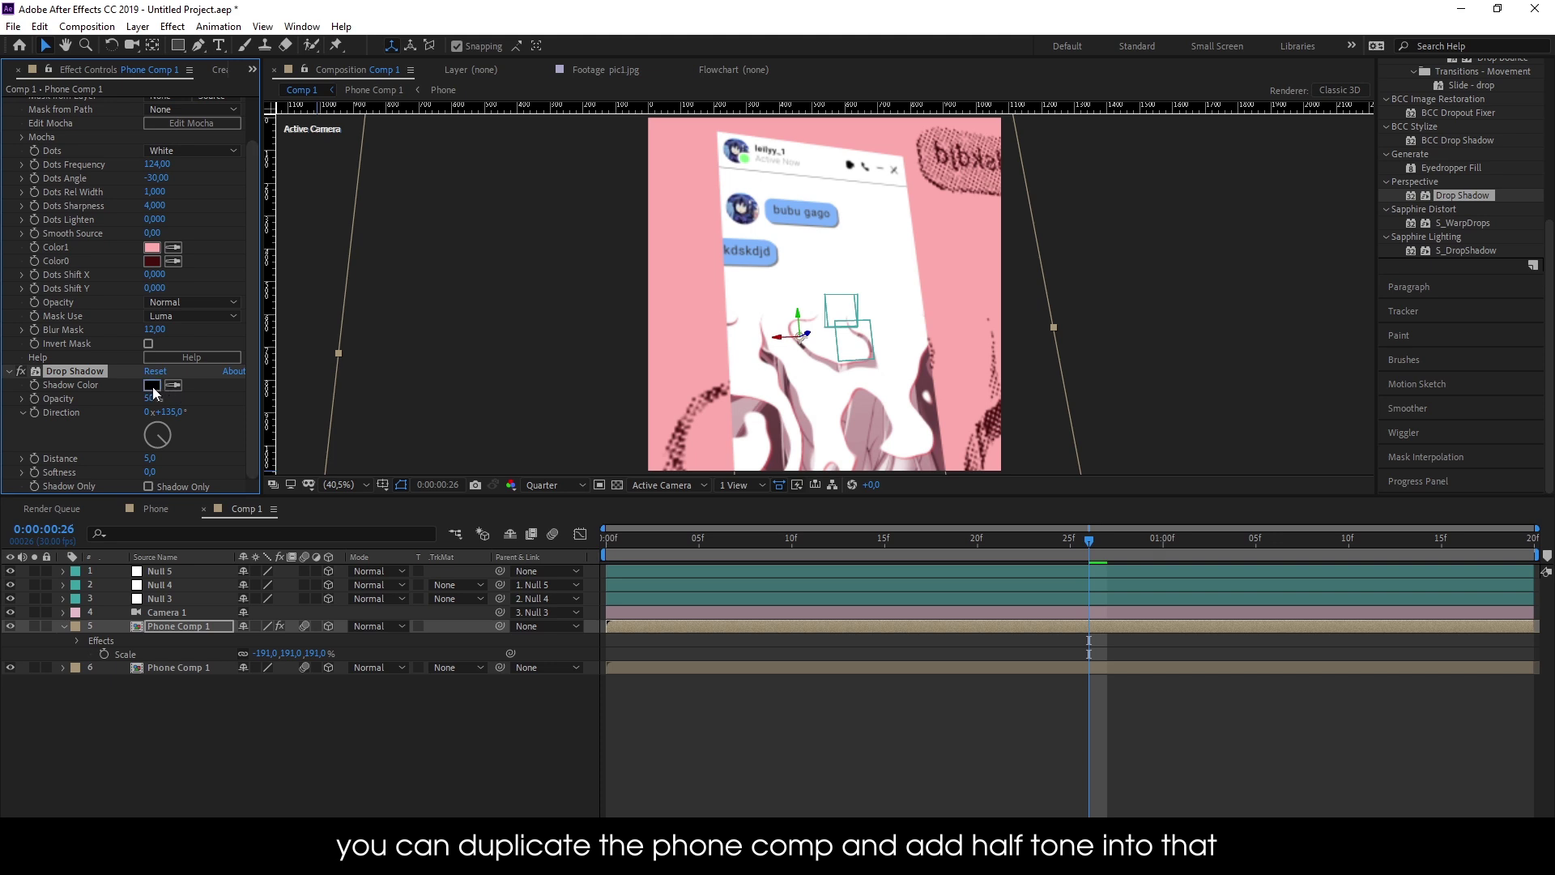
pyautogui.click(151, 386)
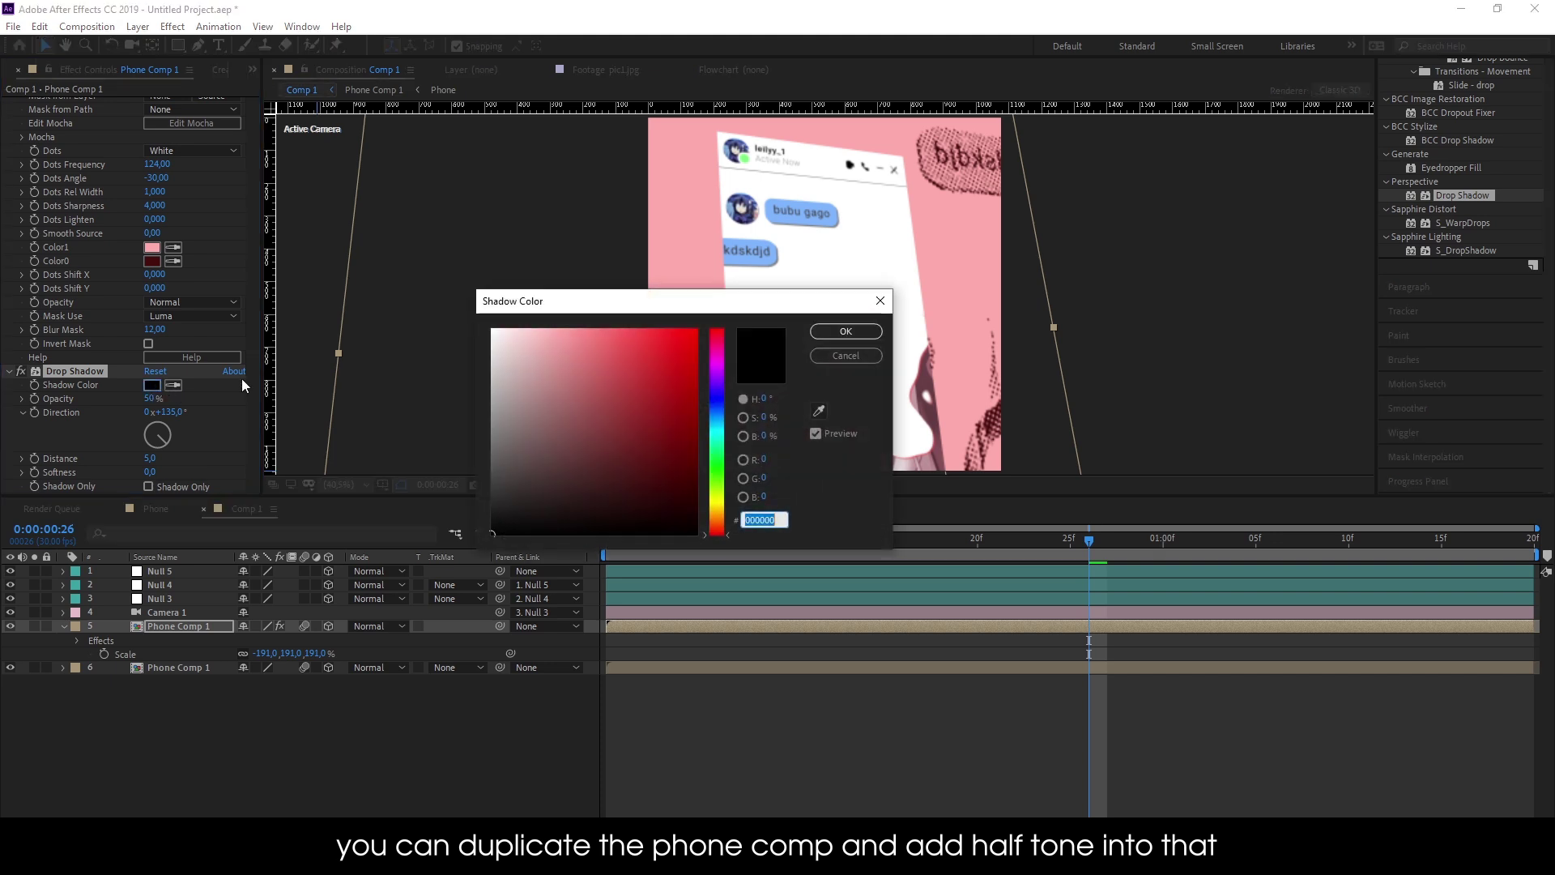
pyautogui.click(816, 412)
pyautogui.moveTo(635, 355)
pyautogui.mouseDown()
pyautogui.moveTo(683, 469)
pyautogui.moveTo(668, 448)
pyautogui.mouseUp()
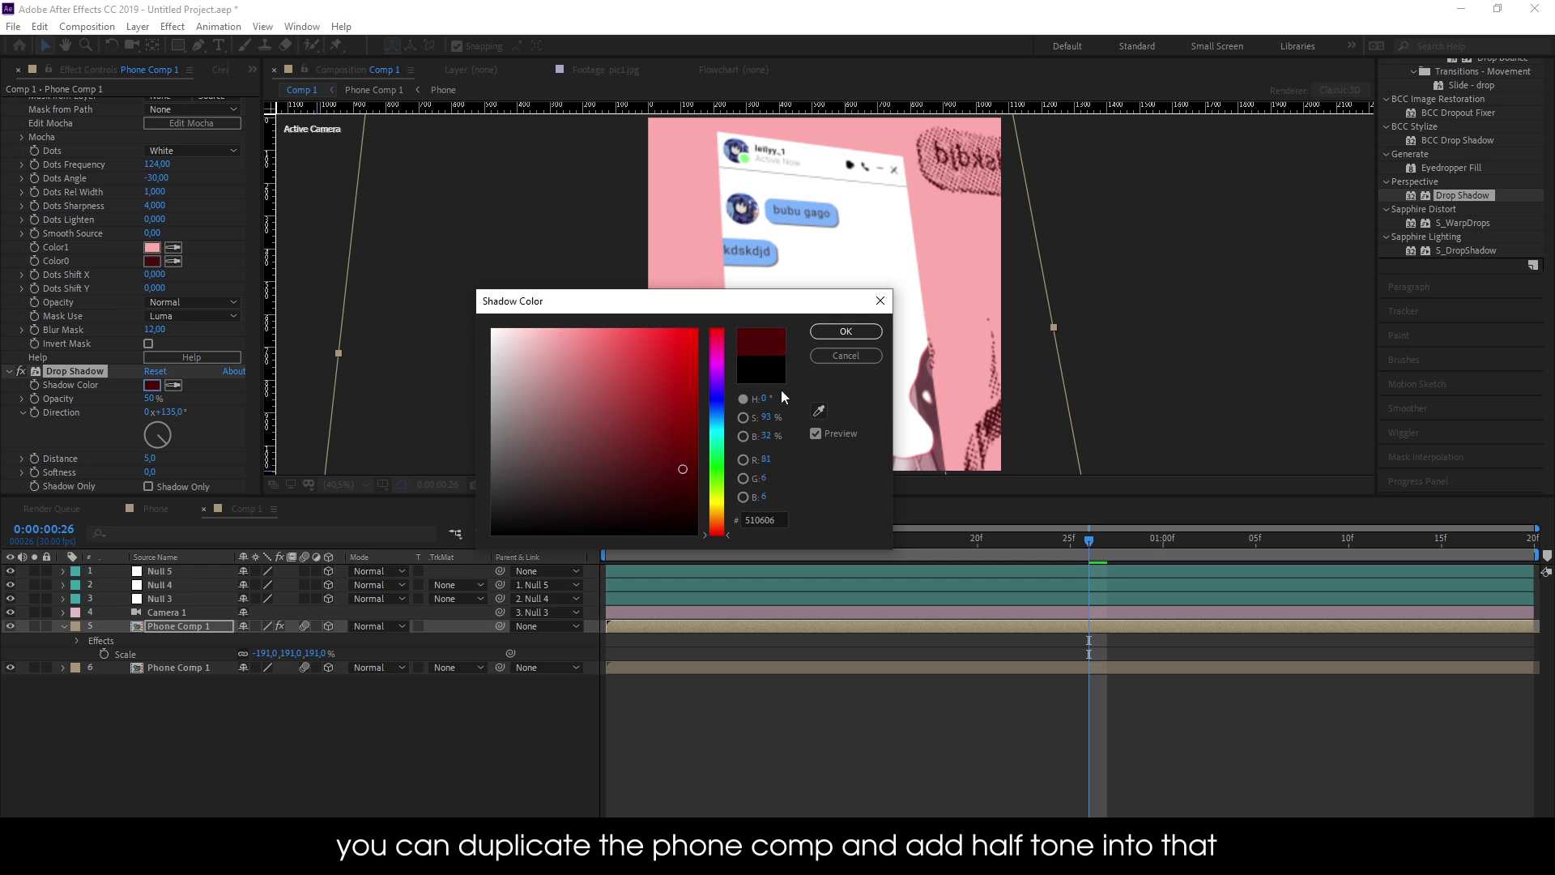
pyautogui.click(845, 331)
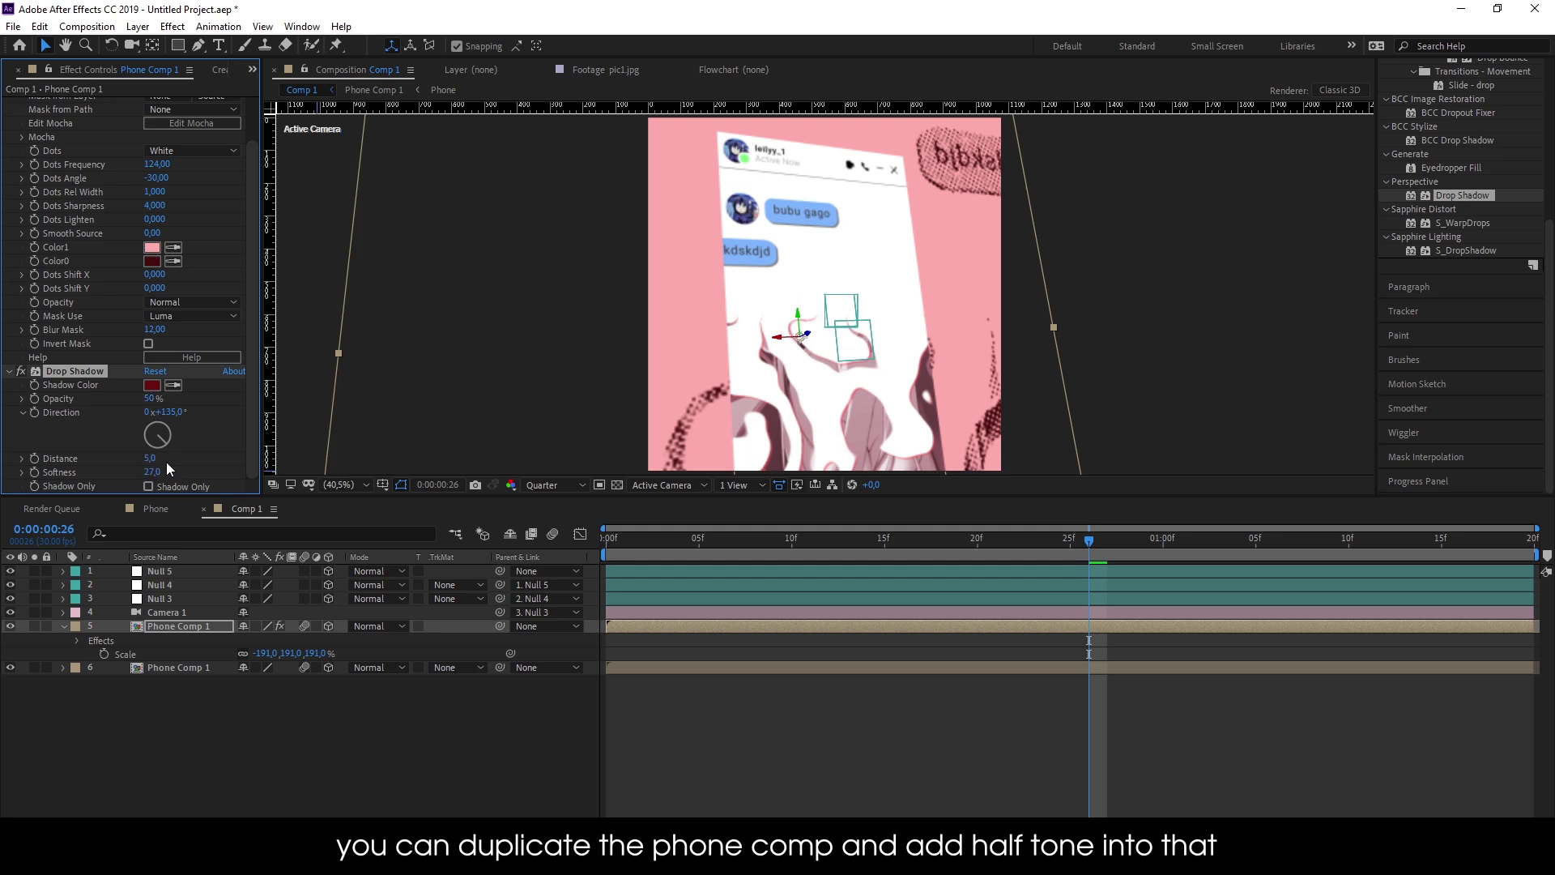
# Copy the Drop Shadow and paste it onto the lower Phone Comp 1 layer
pyautogui.press('Delete')
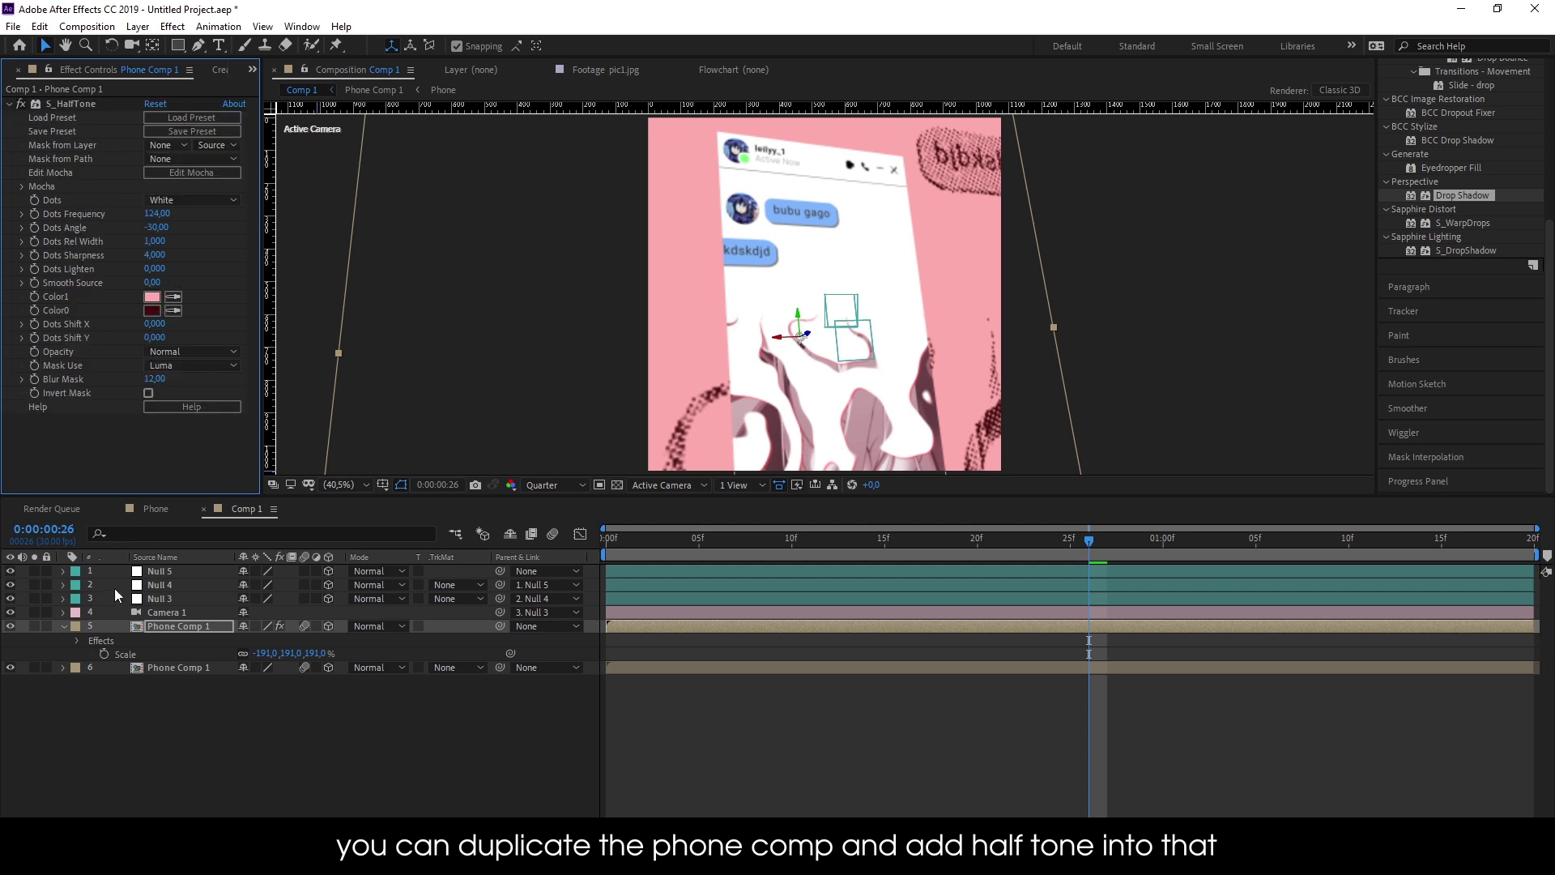
pyautogui.click(175, 661)
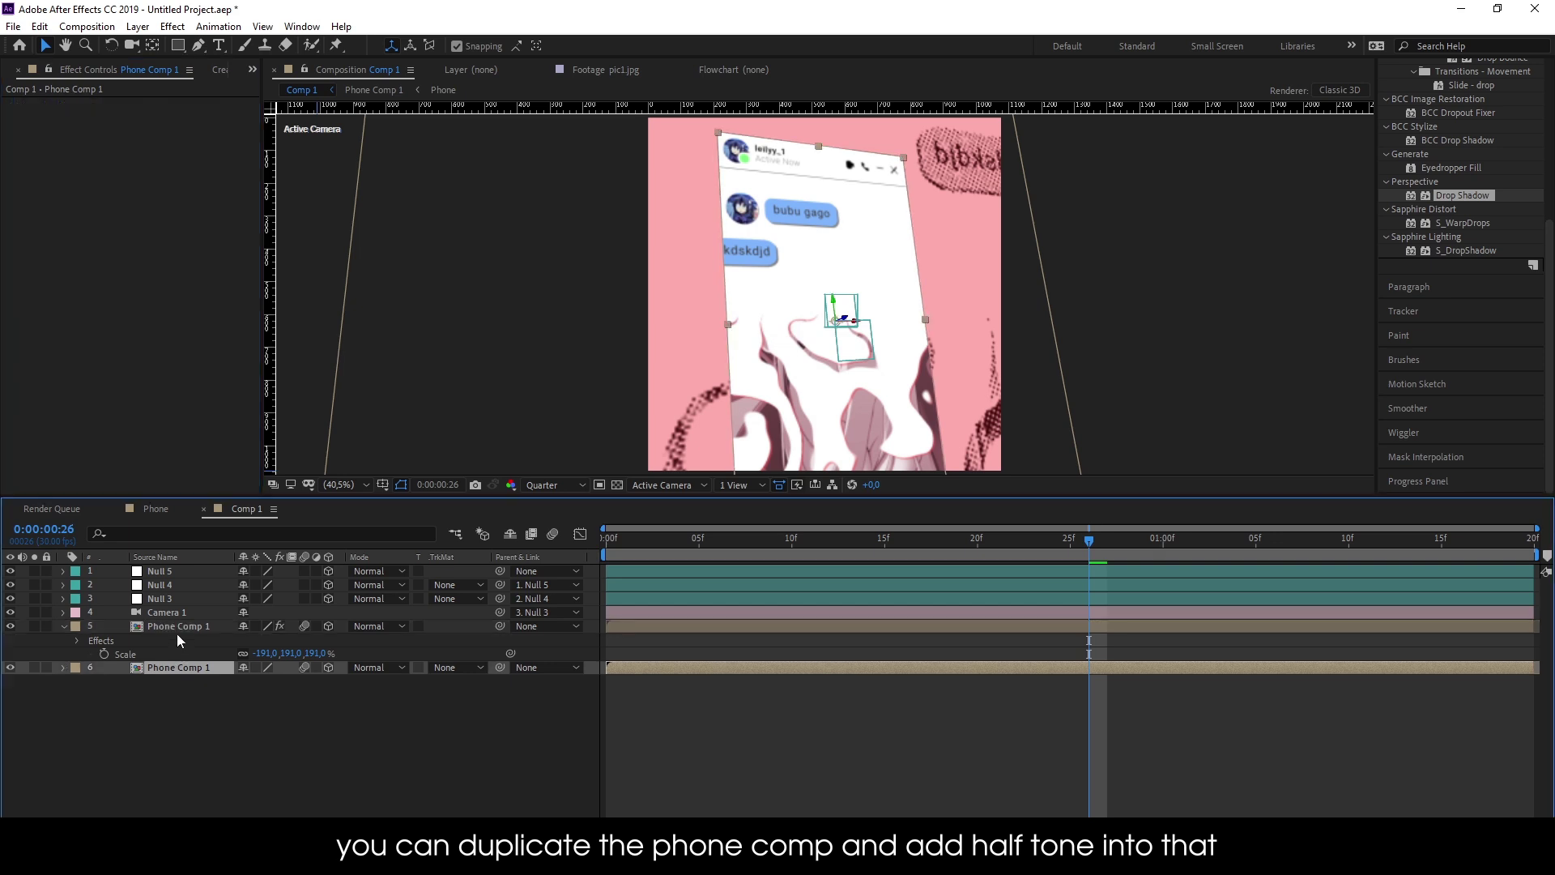
pyautogui.click(174, 627)
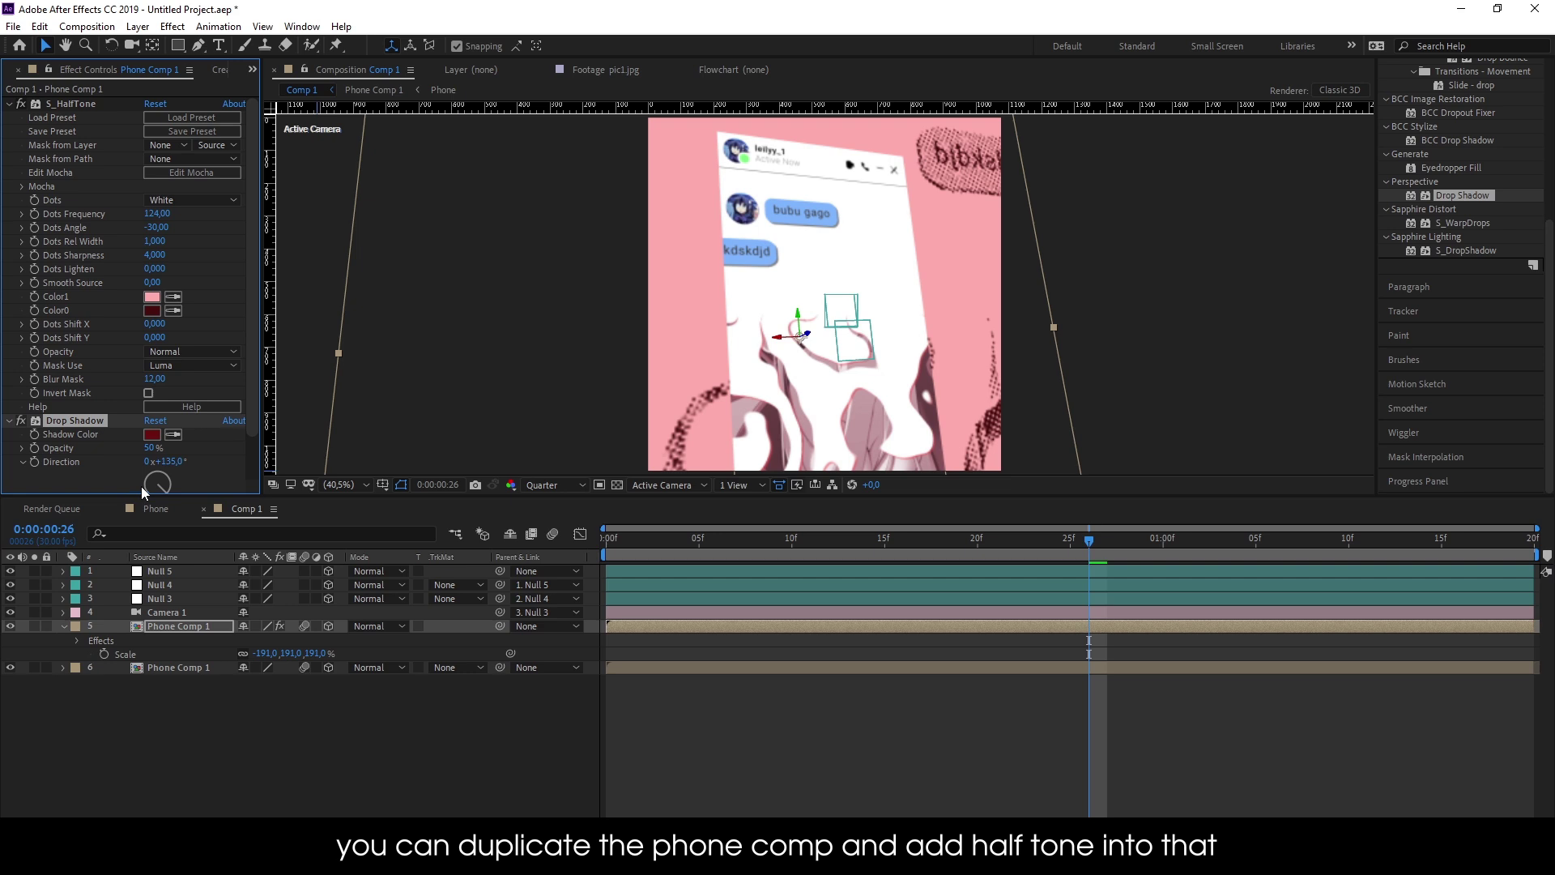
pyautogui.click(145, 667)
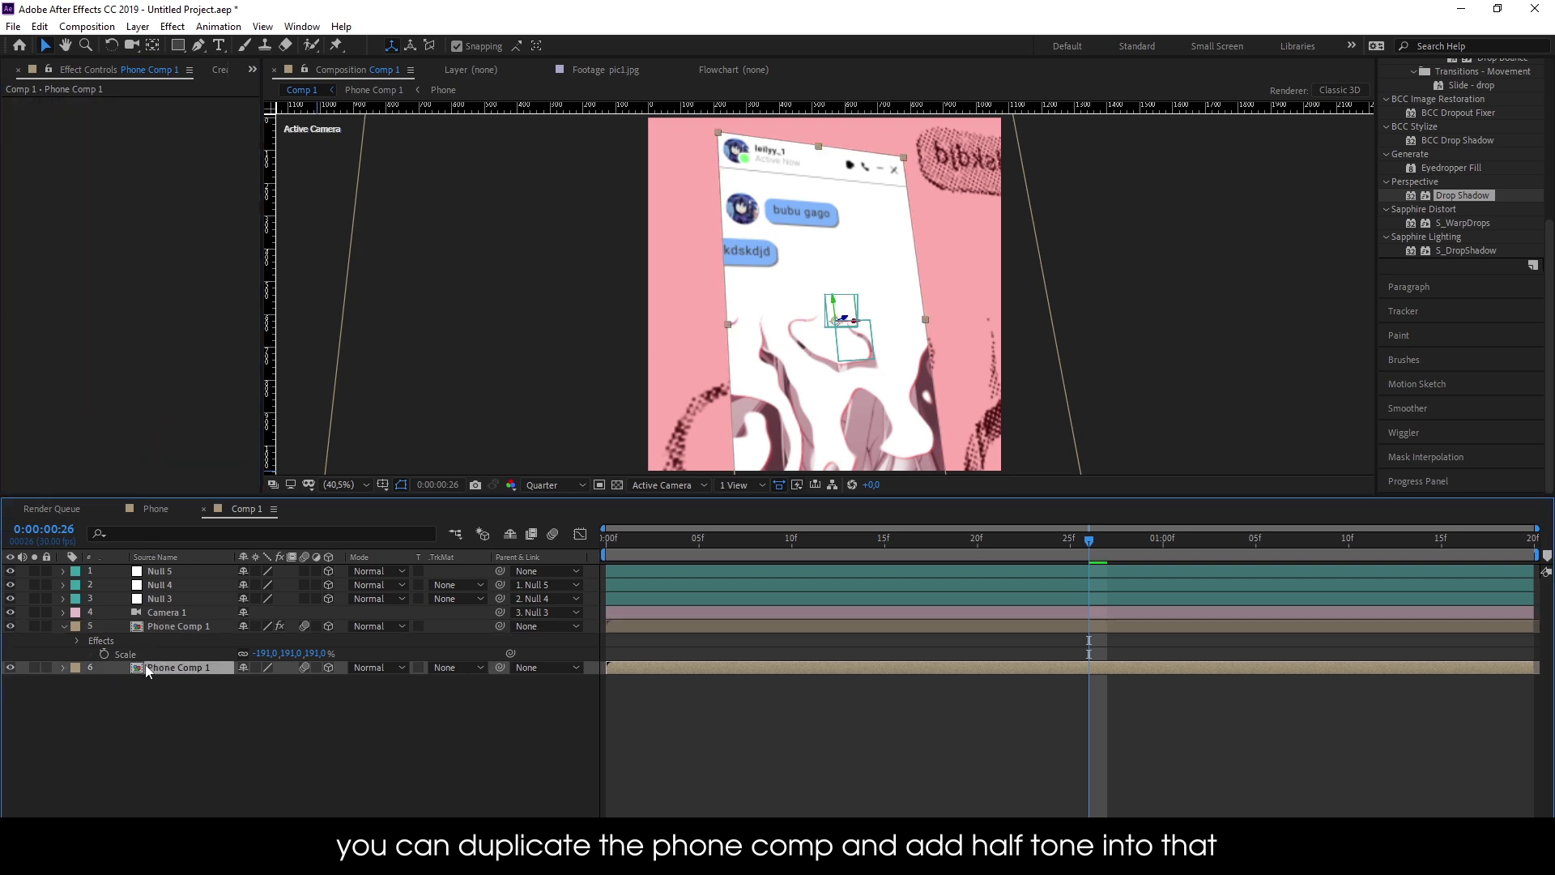
pyautogui.hotkey('ctrl', 'v')
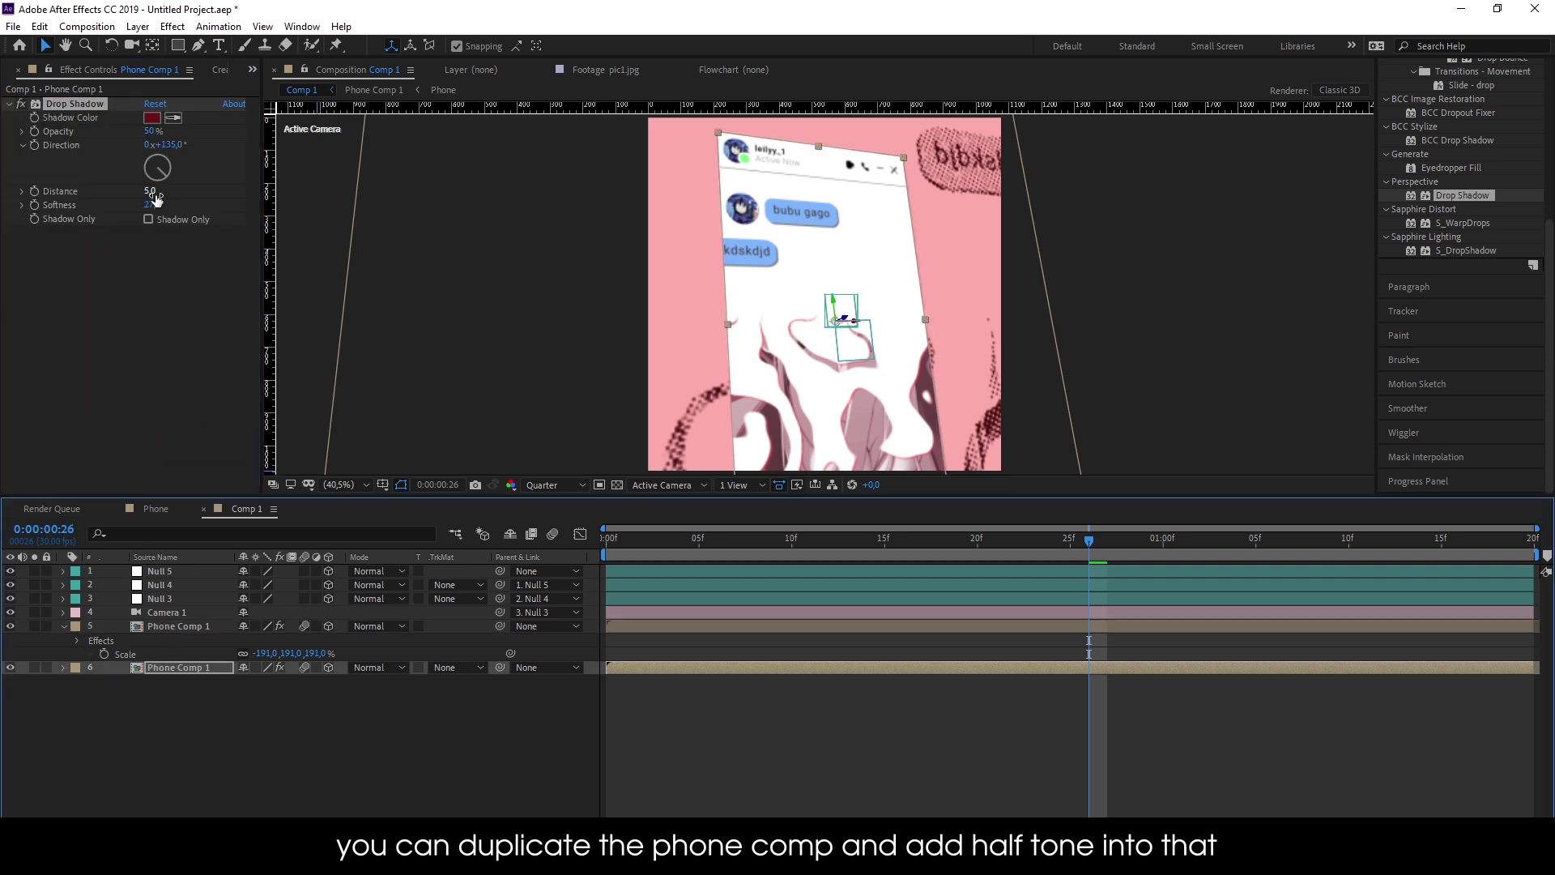
# Set the shadow Softness to 0, Distance to 46 and Direction to 141°
pyautogui.moveTo(153, 209); pyautogui.dragTo(55, 207)
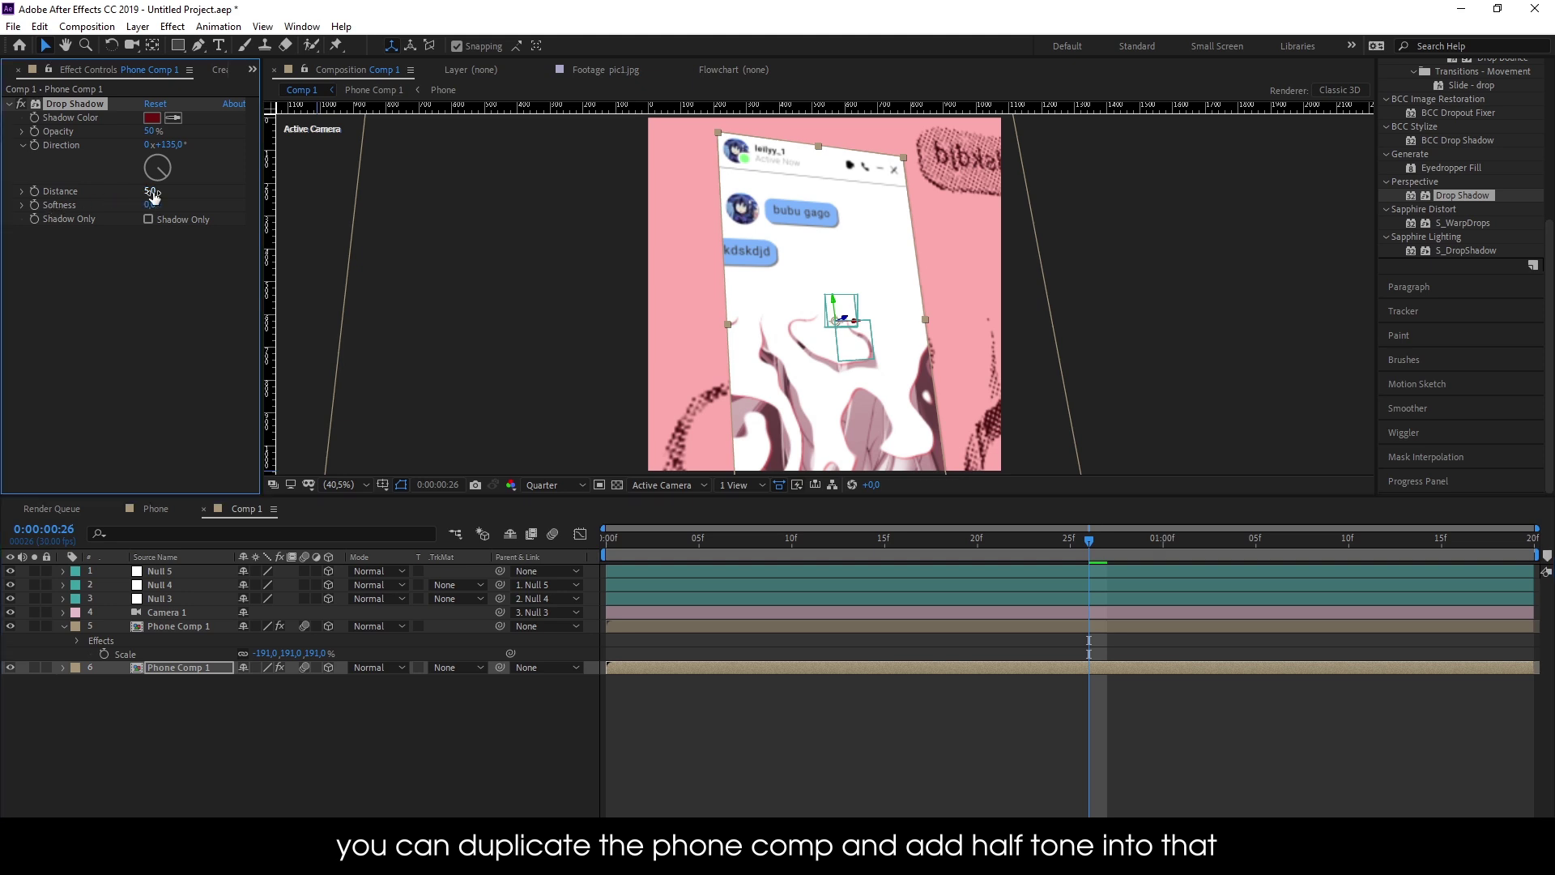
pyautogui.moveTo(153, 196); pyautogui.dragTo(190, 197)
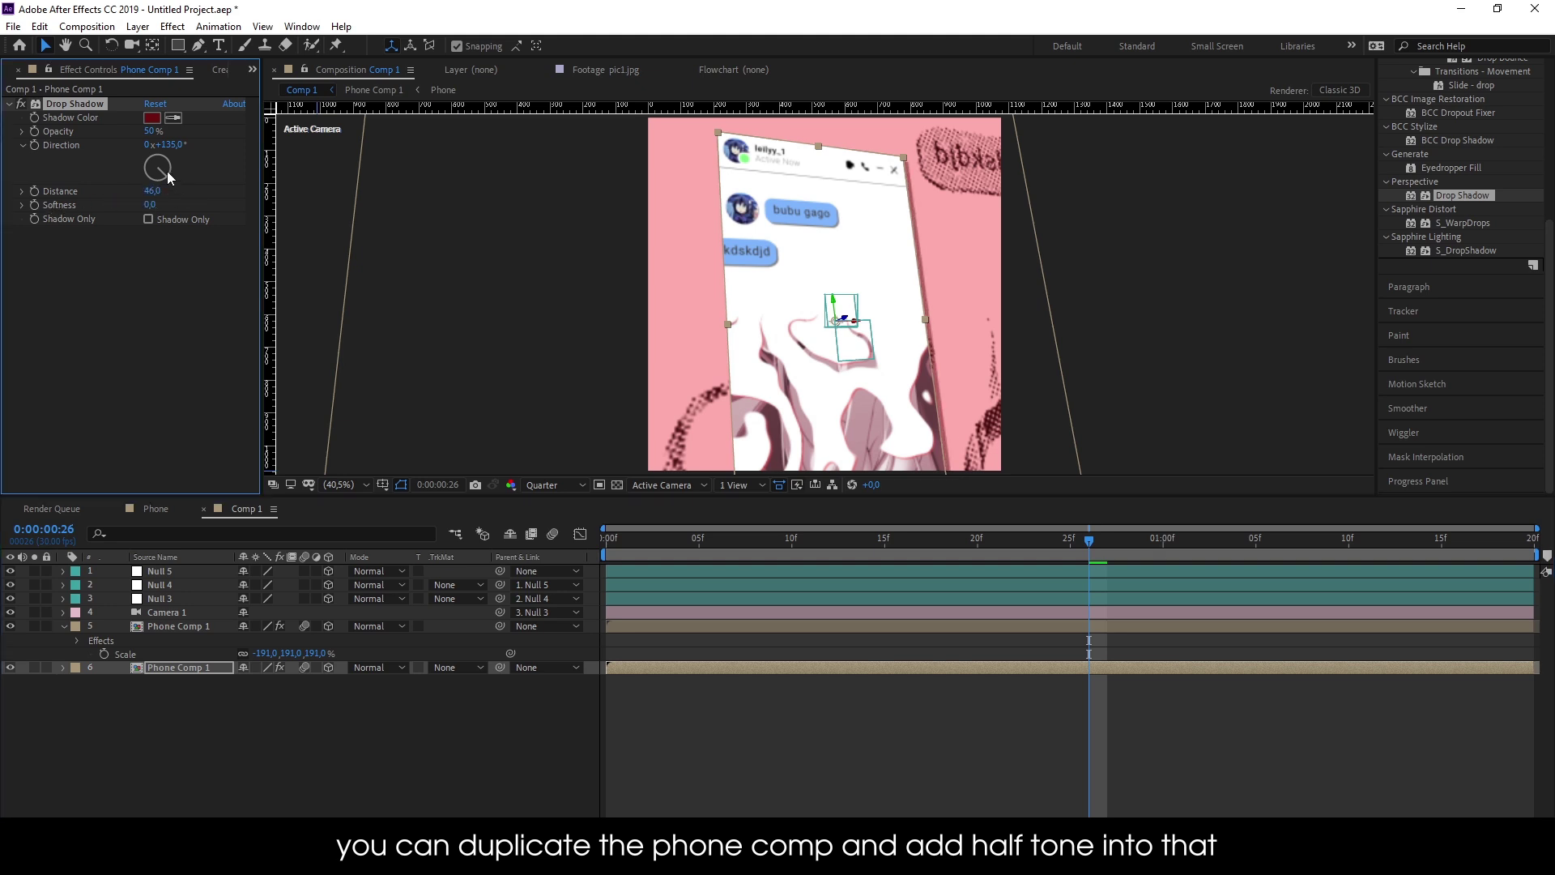
pyautogui.moveTo(159, 183); pyautogui.dragTo(177, 193)
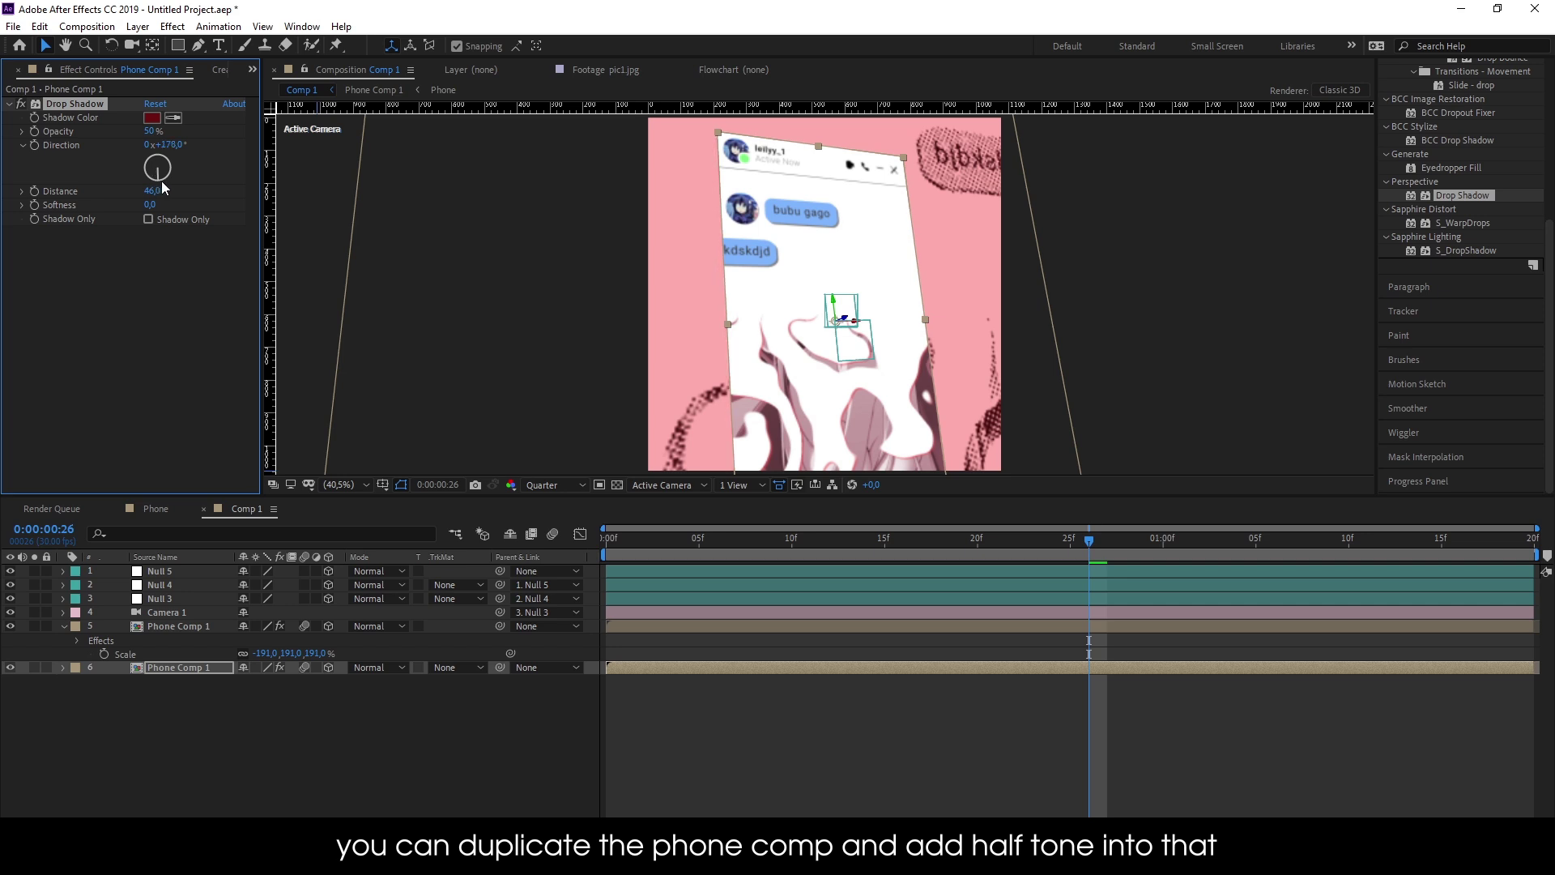
pyautogui.click(537, 644)
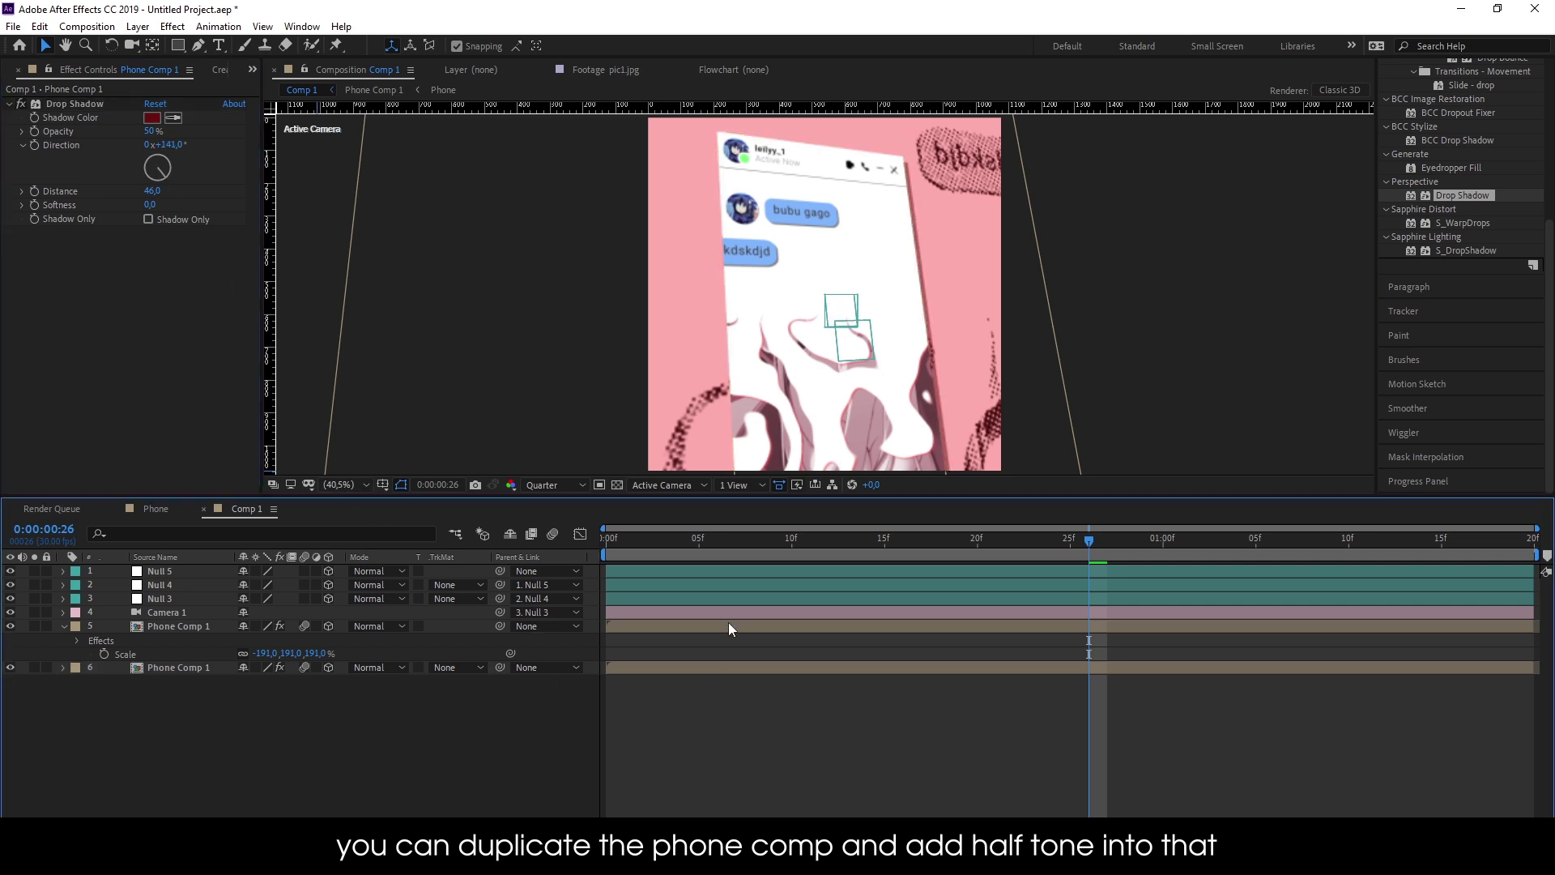
# Scale the mirrored halftone phone copy to 264%, previewing the animation before and after
pyautogui.press('space')
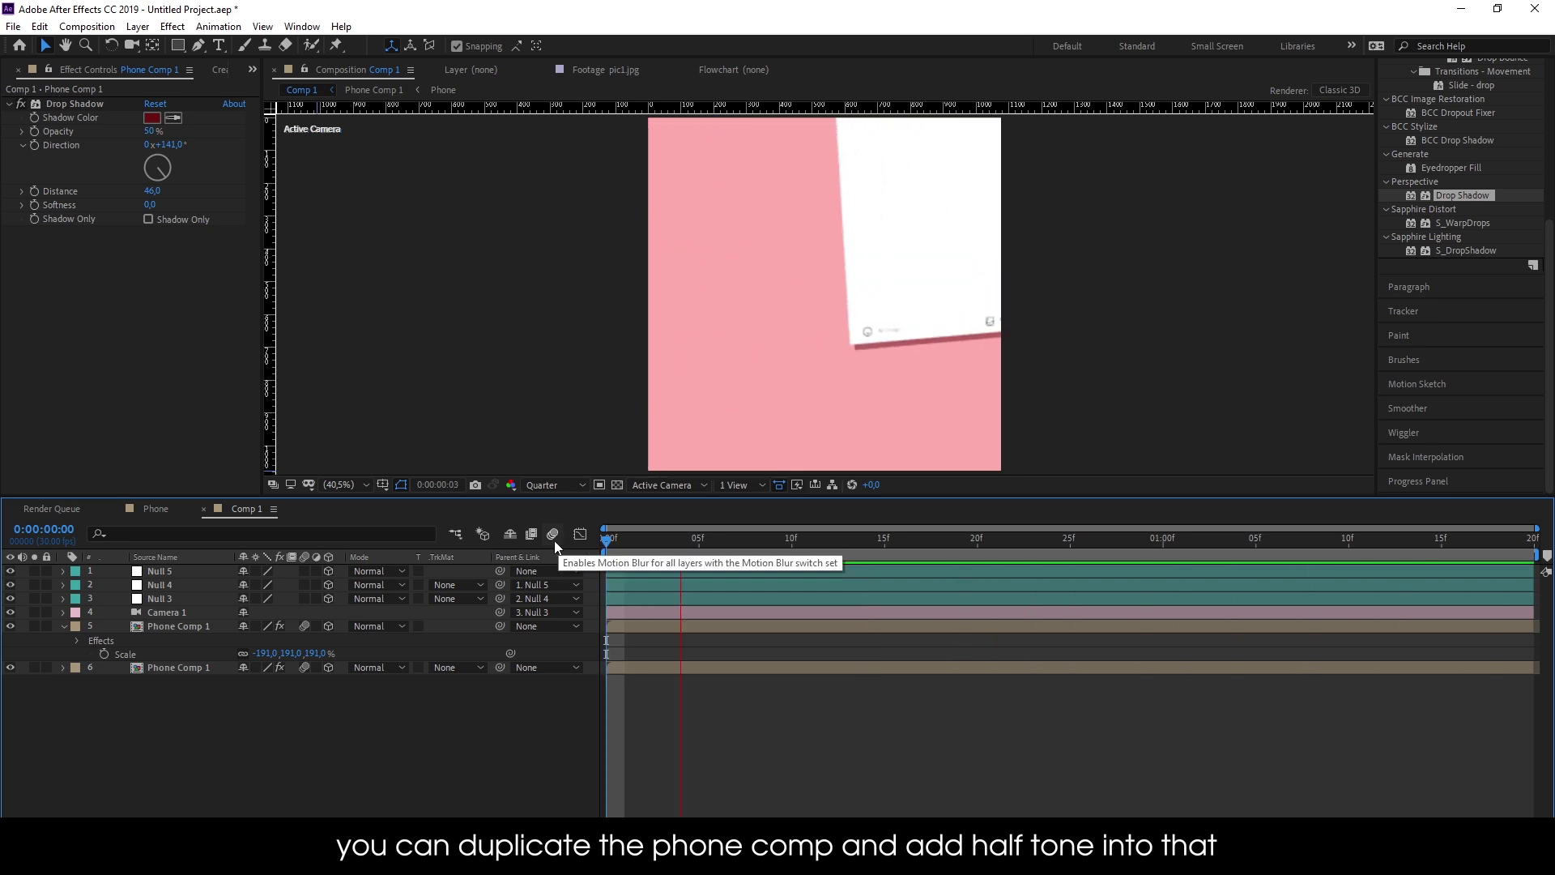
pyautogui.moveTo(713, 566); pyautogui.dragTo(643, 560)
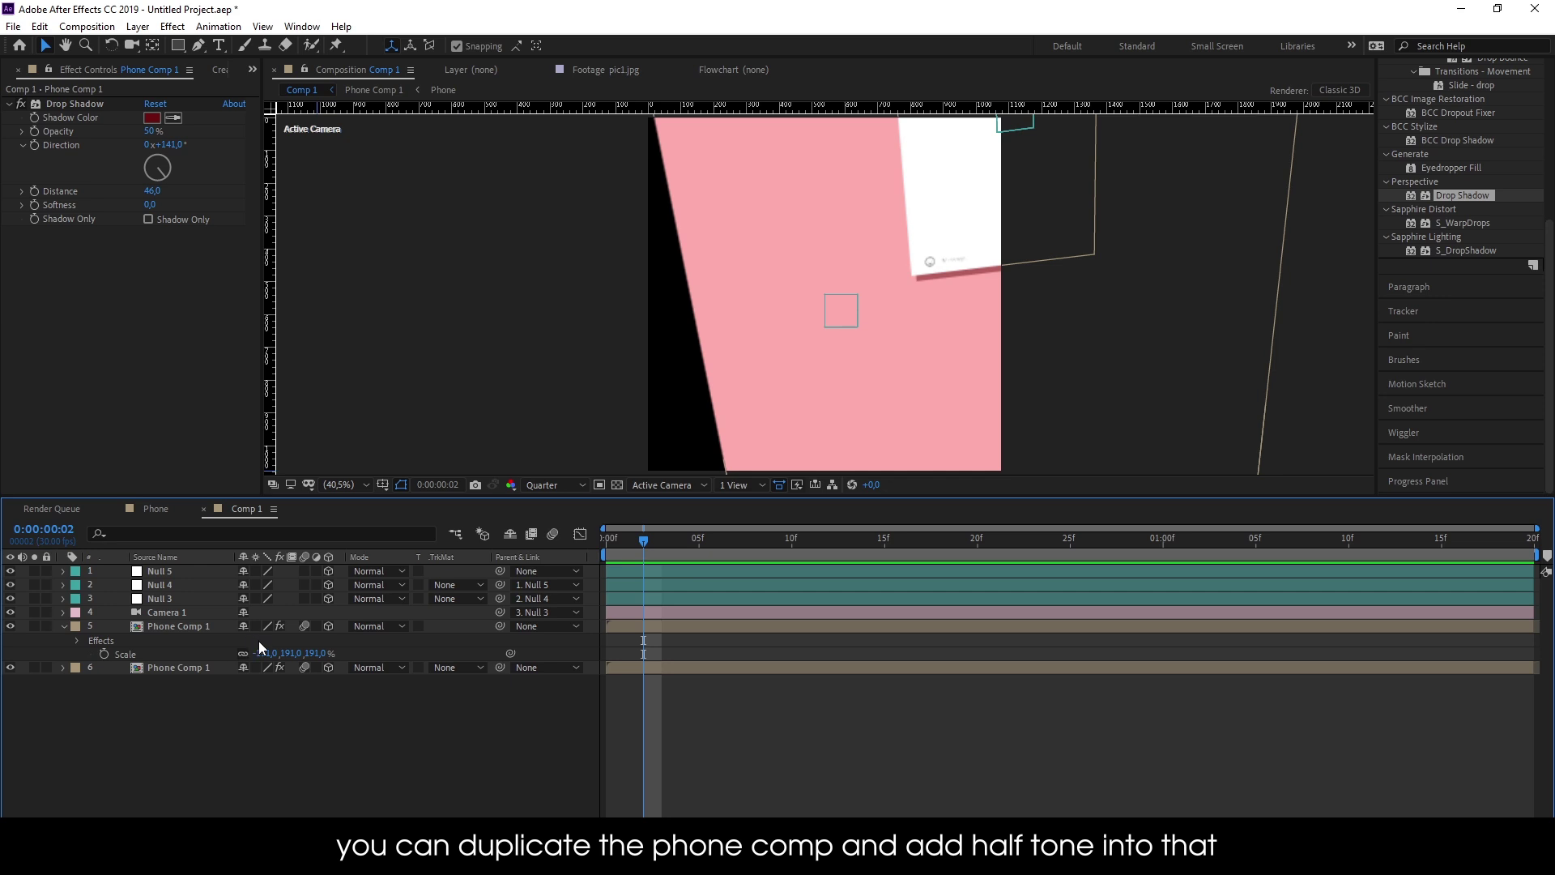
pyautogui.moveTo(267, 653); pyautogui.dragTo(277, 631)
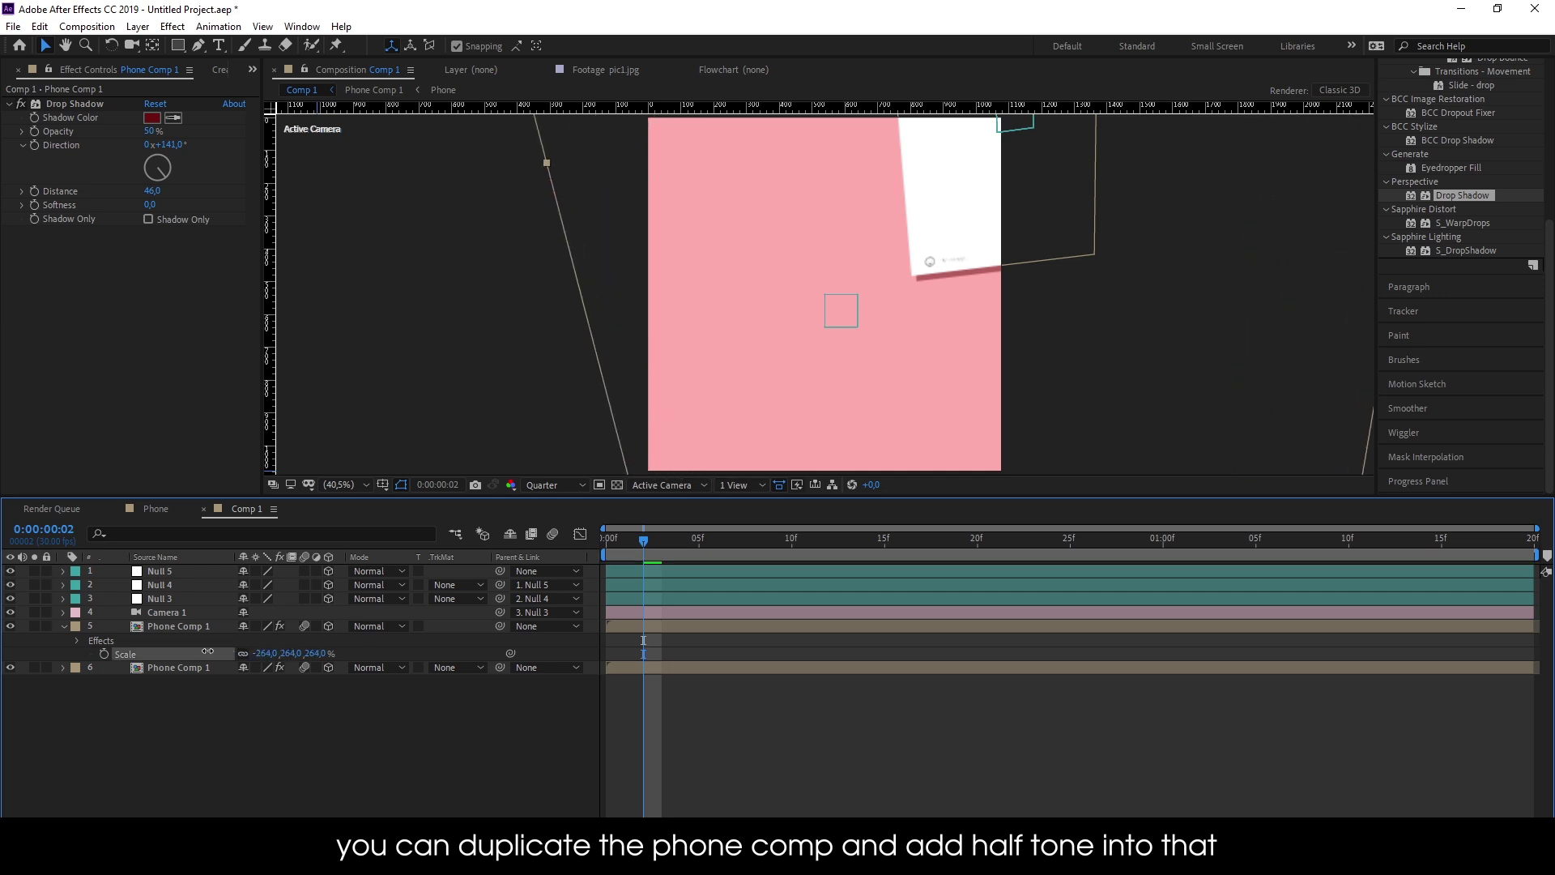
pyautogui.press('space')
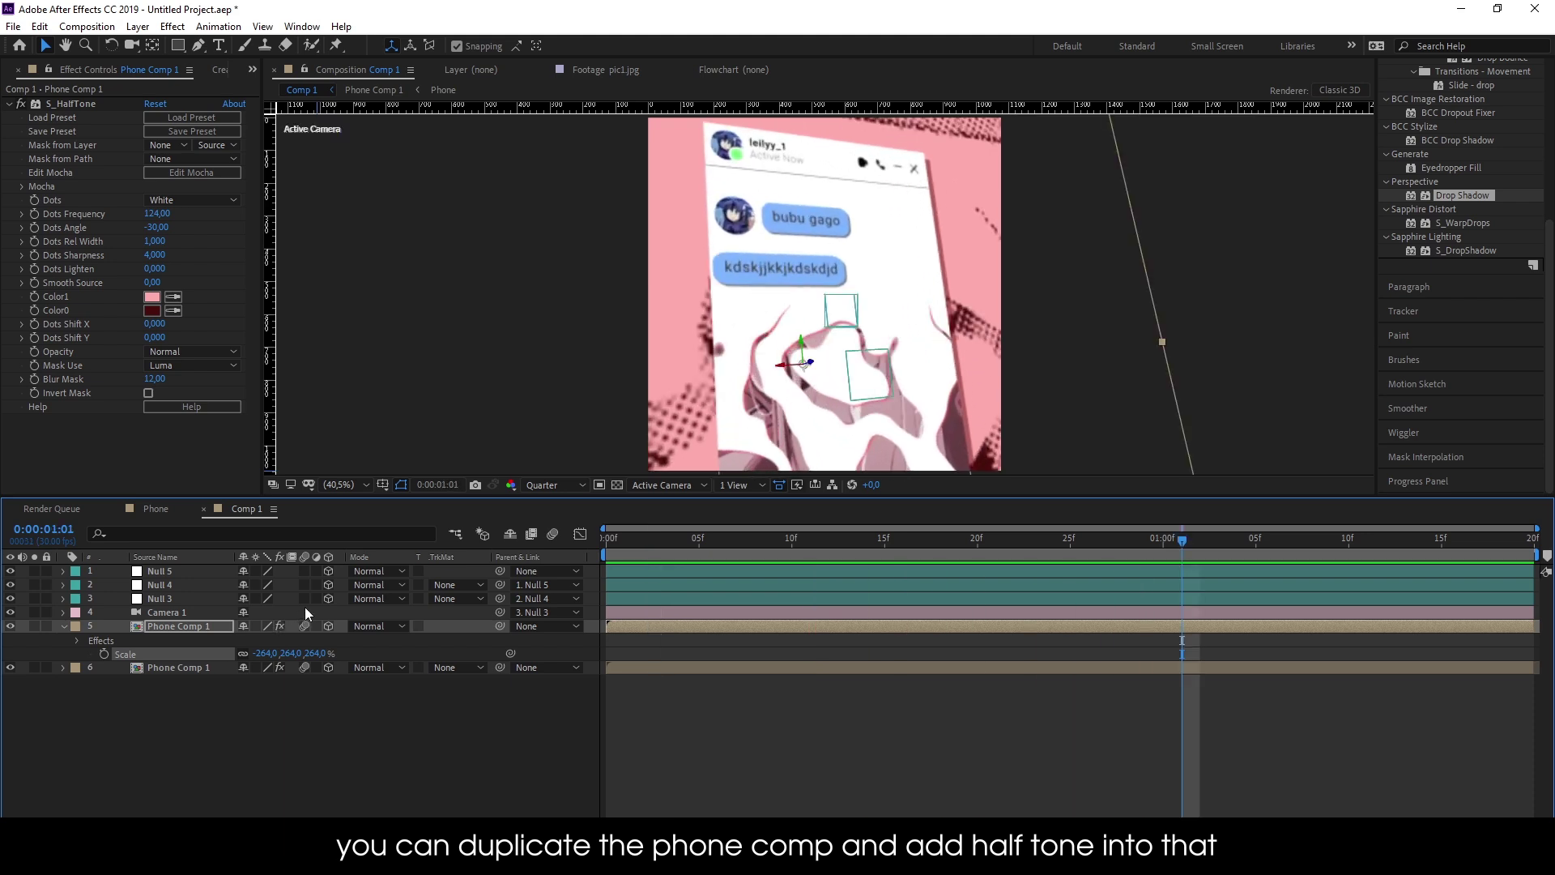
pyautogui.click(414, 781)
# Add a new adjustment layer and apply S_HalfTone to it
pyautogui.rightClick(410, 771)
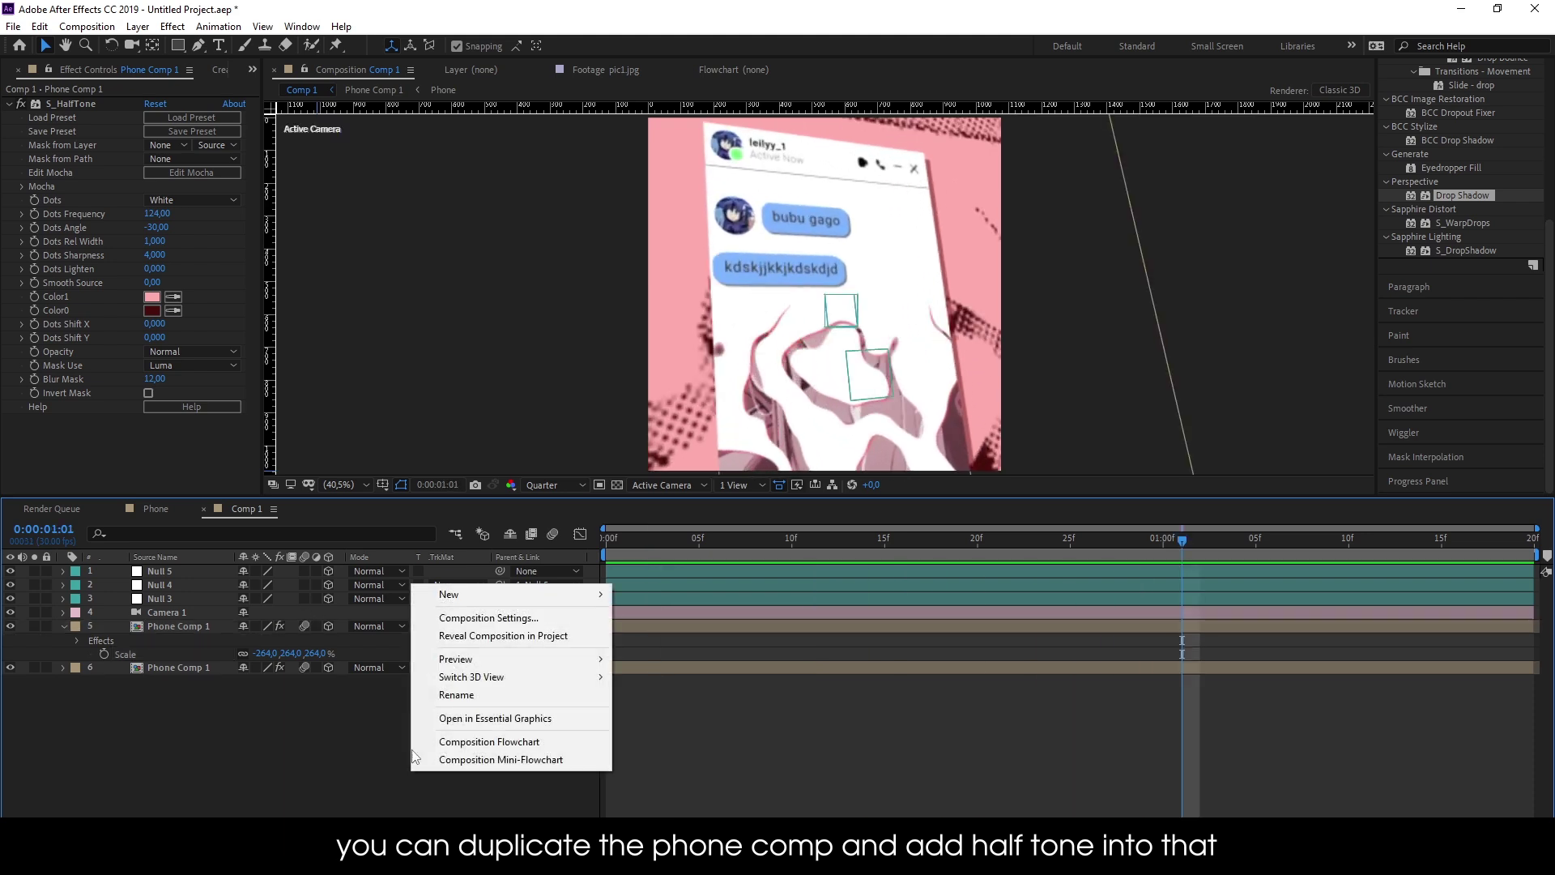
pyautogui.moveTo(549, 601)
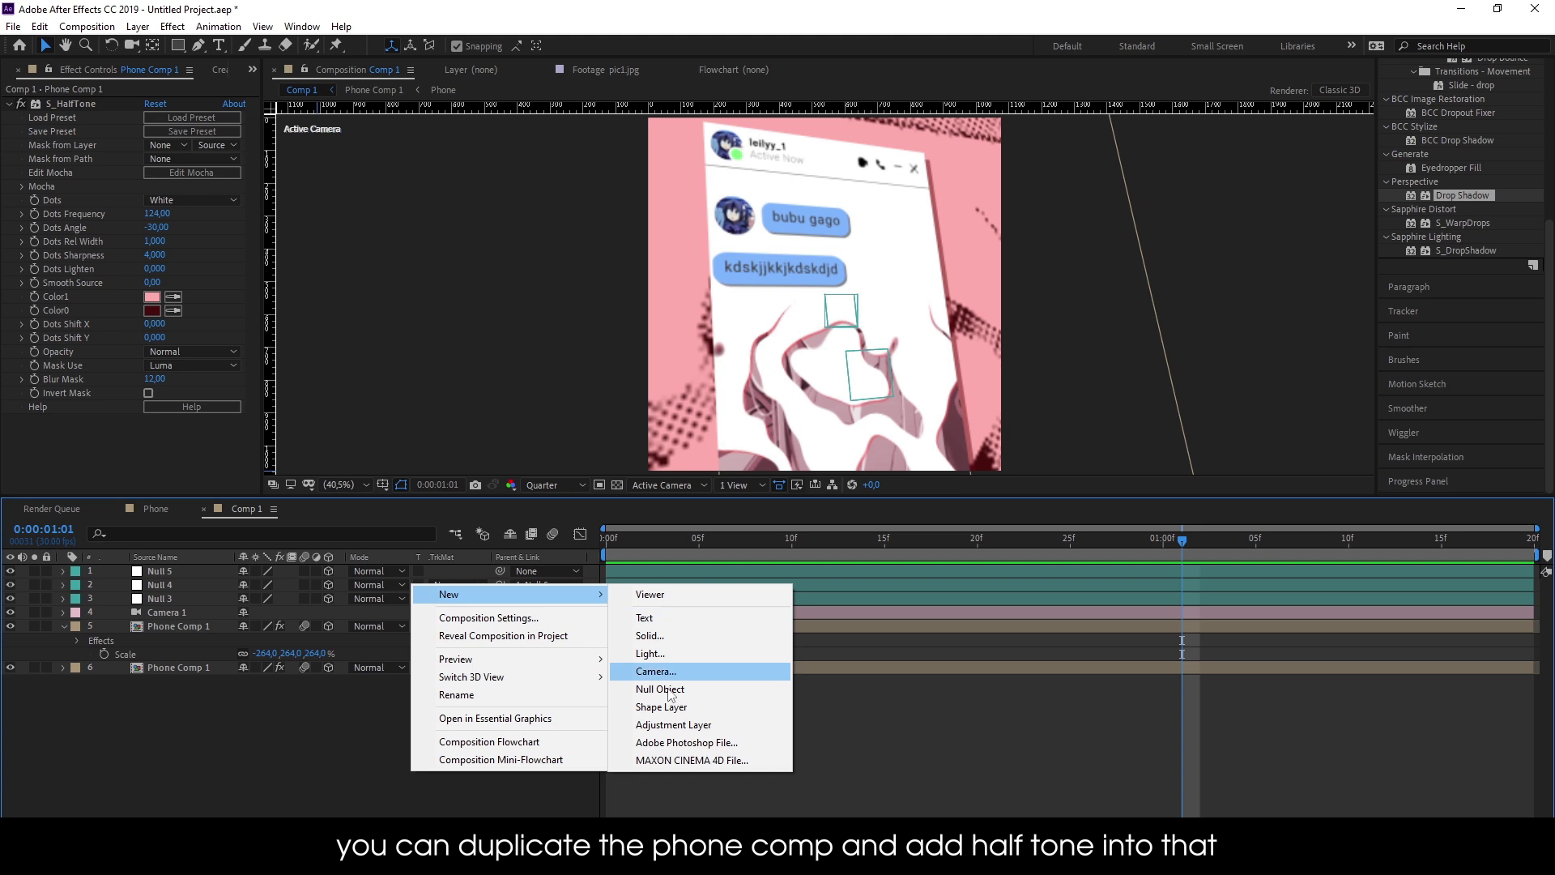
pyautogui.click(672, 725)
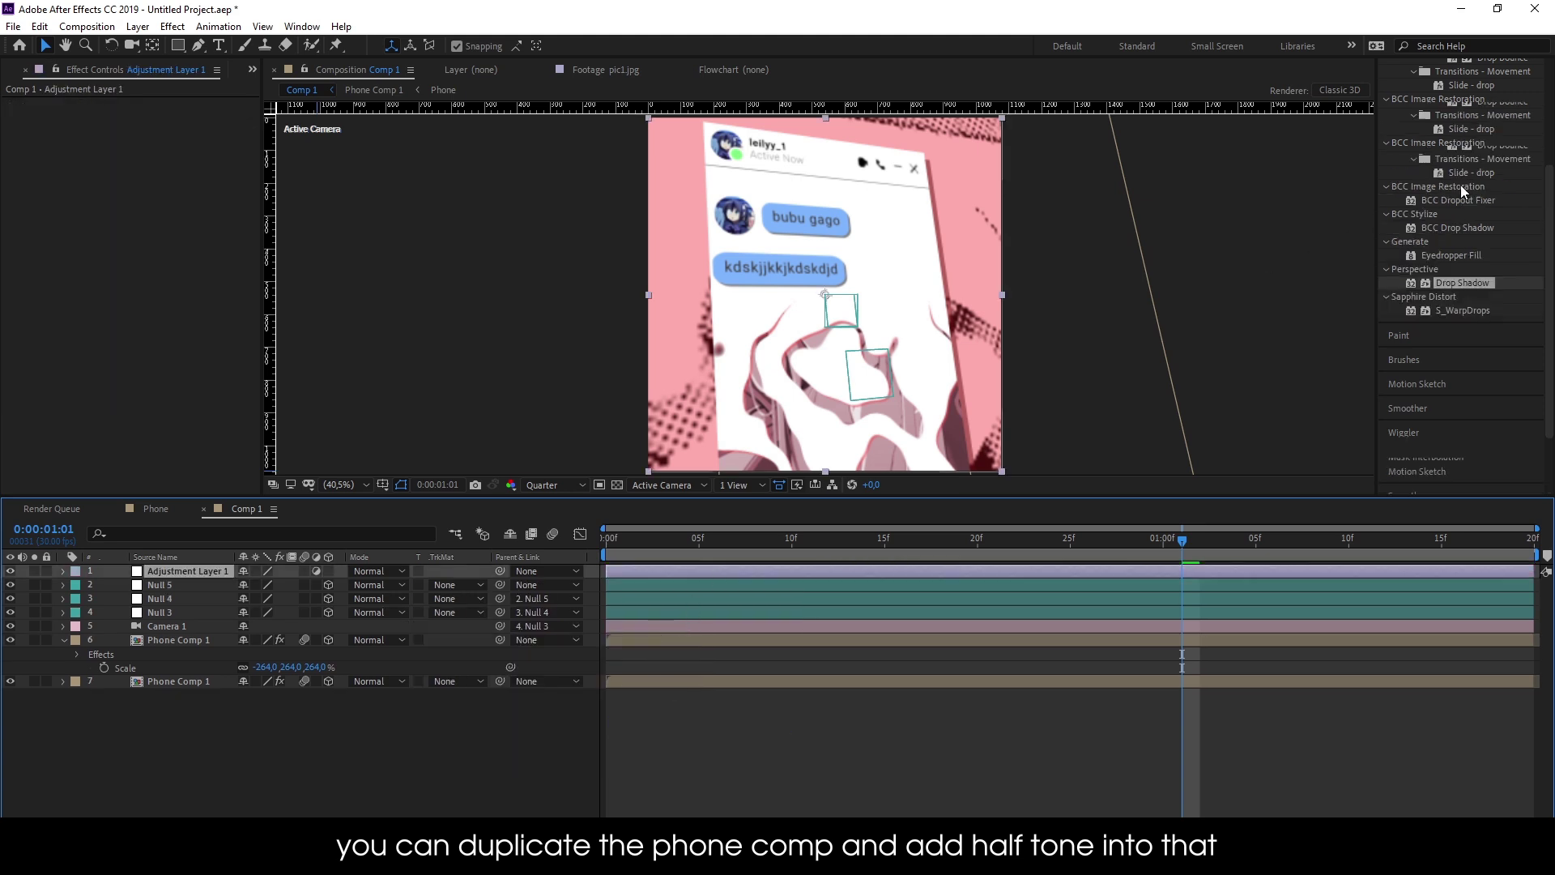
pyautogui.scroll(4, 1460, 184)
pyautogui.click(1450, 212)
pyautogui.write('hlaft')
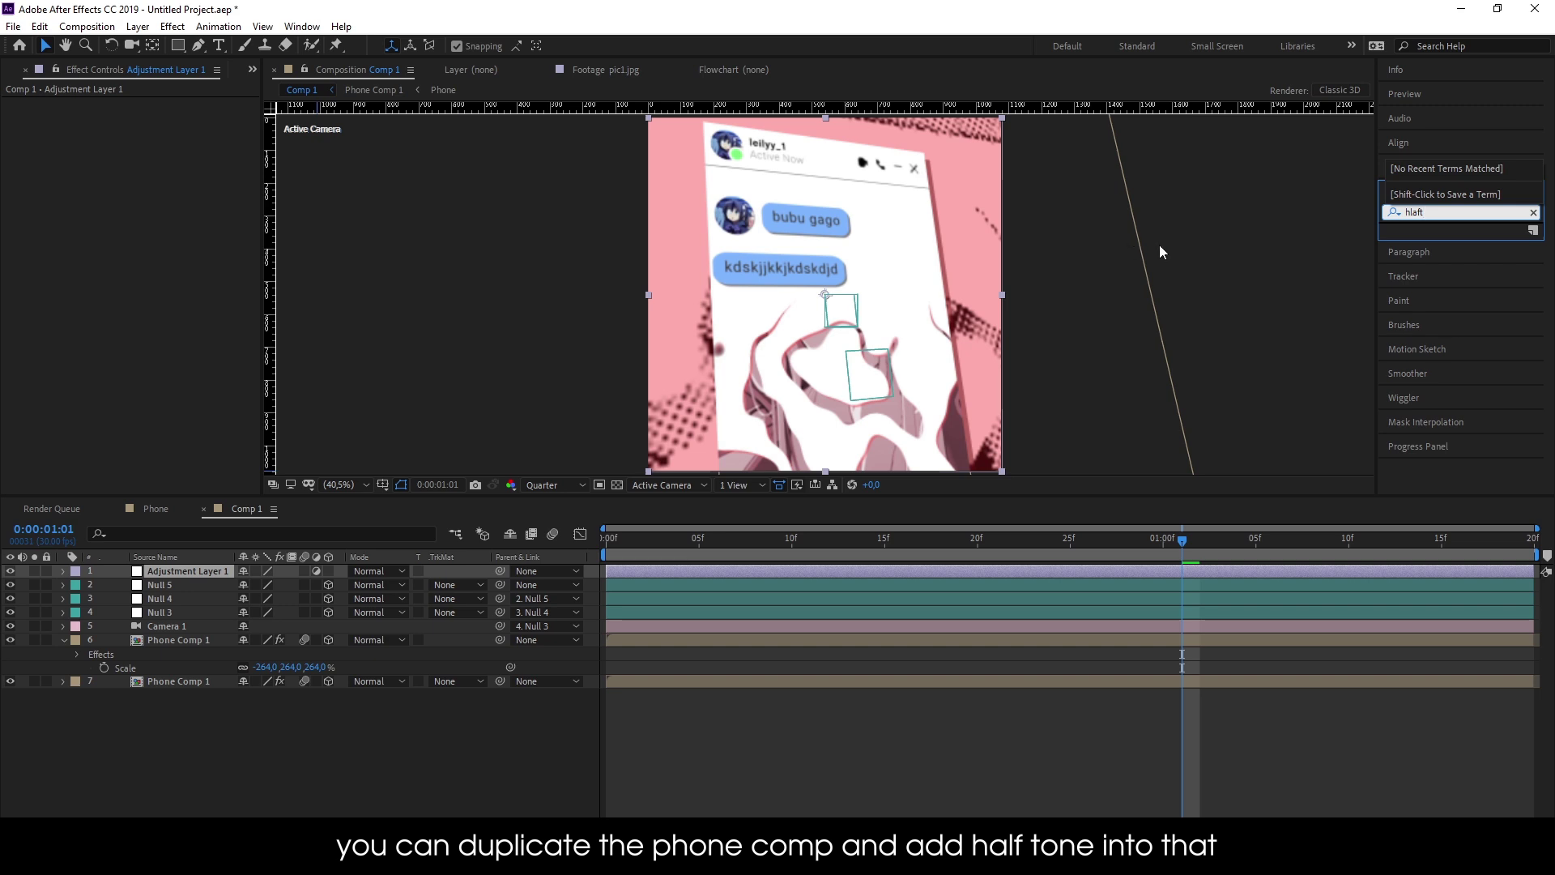
pyautogui.press('BackSpace')
pyautogui.press('BackSpace')
pyautogui.press('BackSpace')
pyautogui.write('alft')
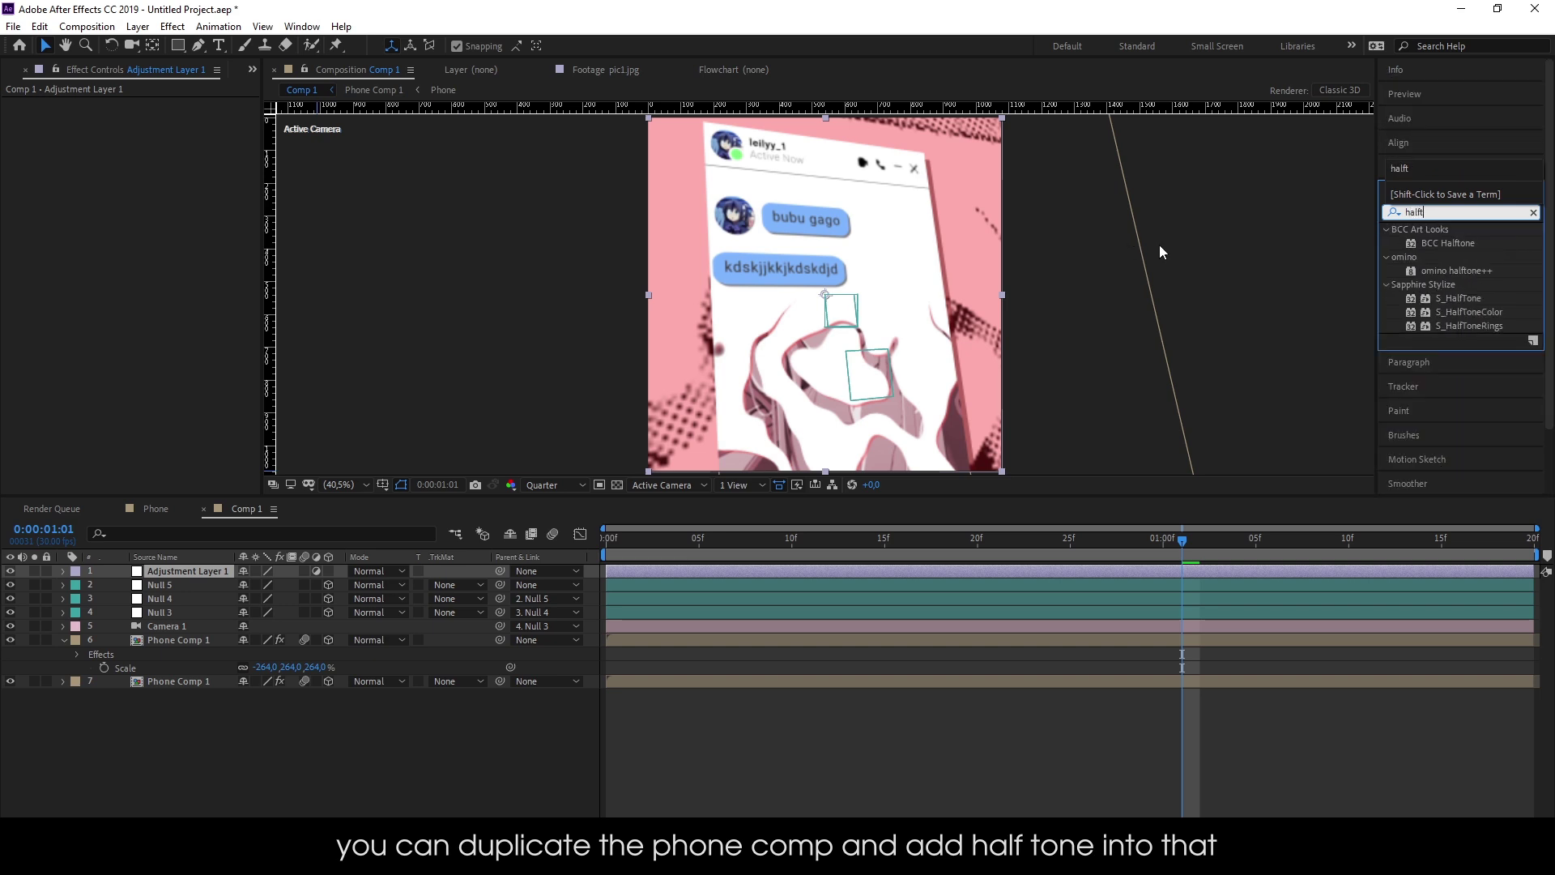
pyautogui.click(1458, 298)
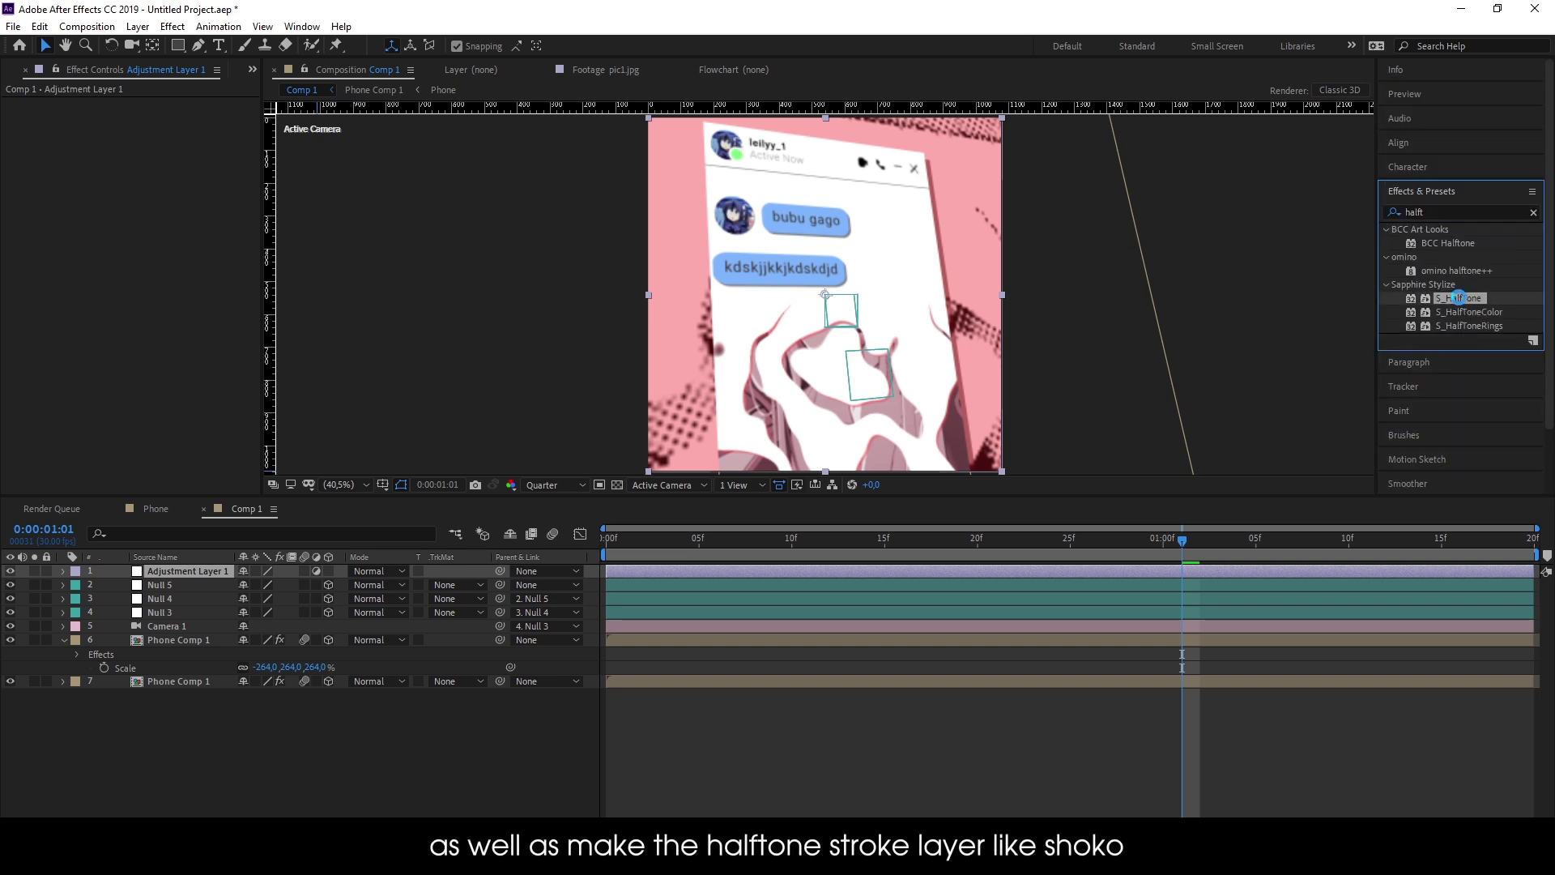
pyautogui.doubleClick(1458, 298)
# With snapping off, shrink the layer into a thin strip tilted 11°, widen it, and place it above the phone
pyautogui.scroll(-2, 869, 292)
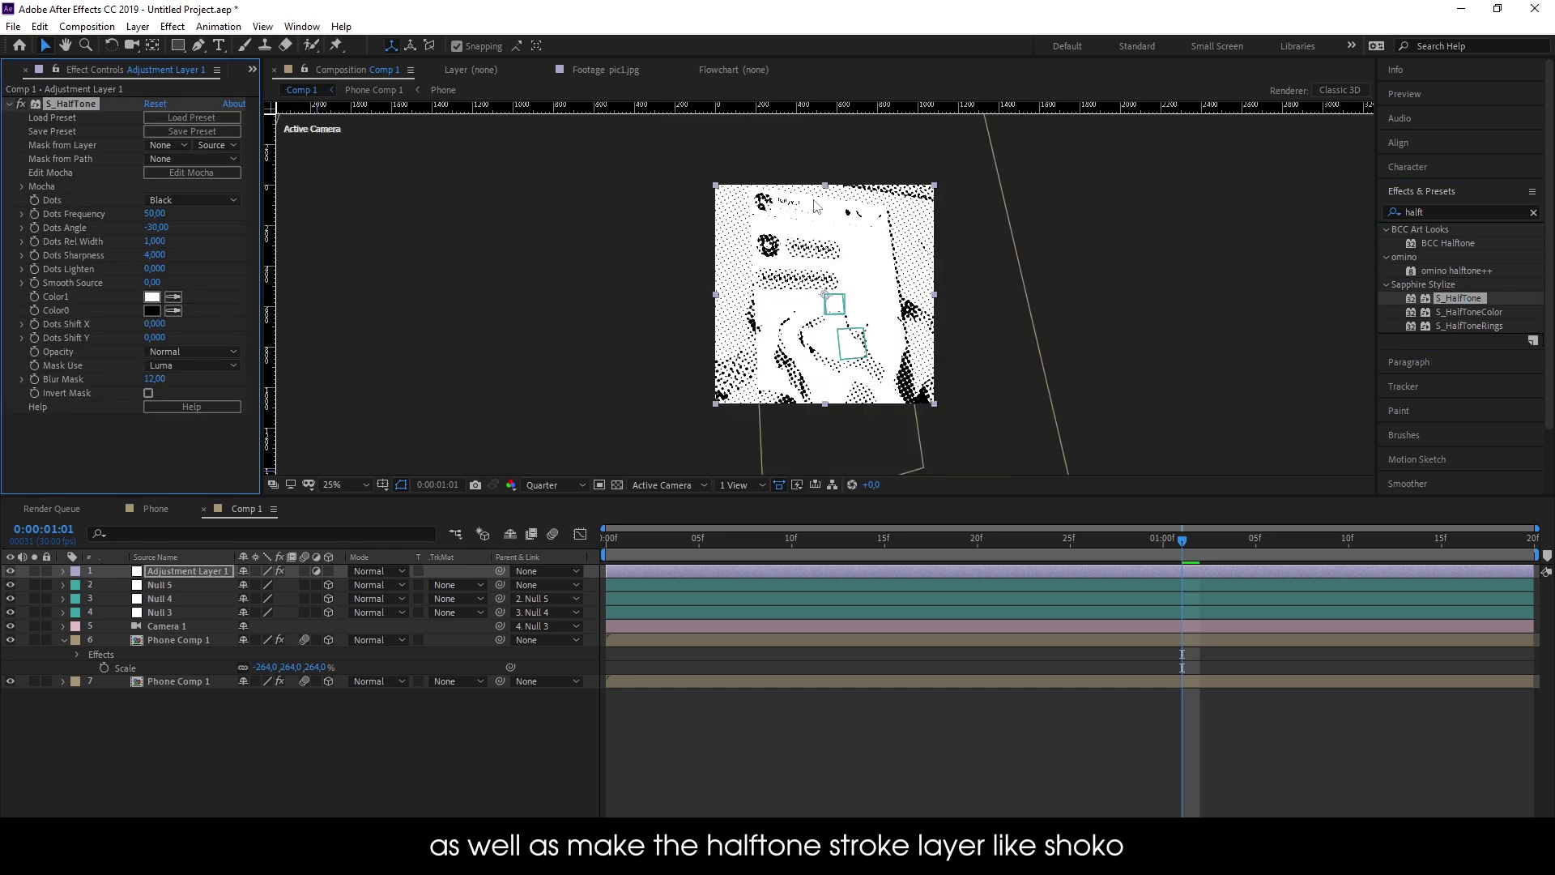
pyautogui.moveTo(815, 207); pyautogui.dragTo(816, 269)
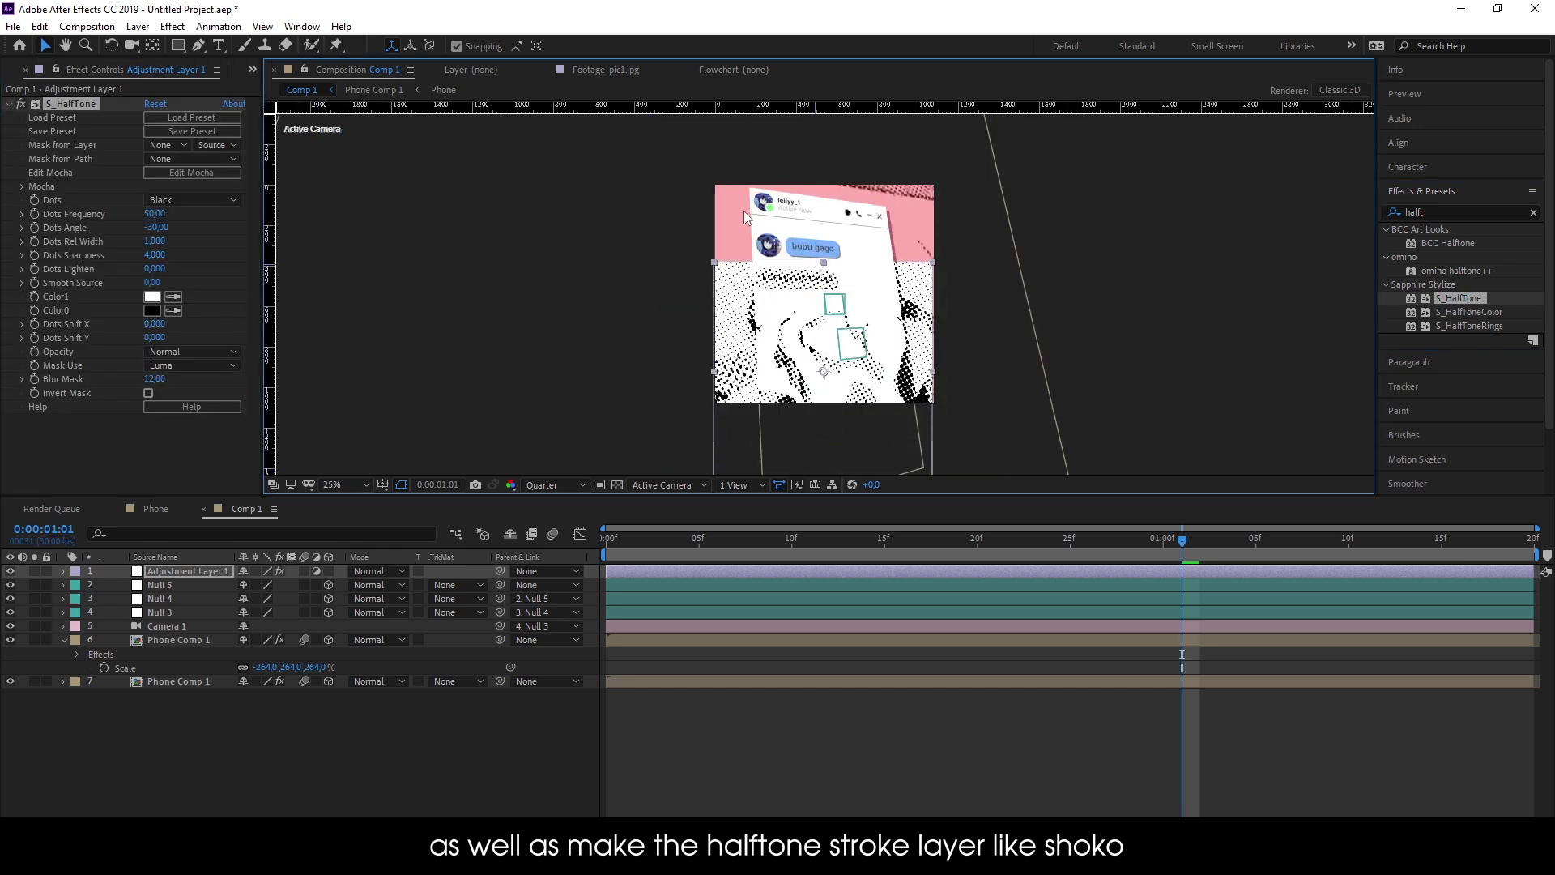
pyautogui.hotkey('ctrl', 'z')
pyautogui.click(473, 48)
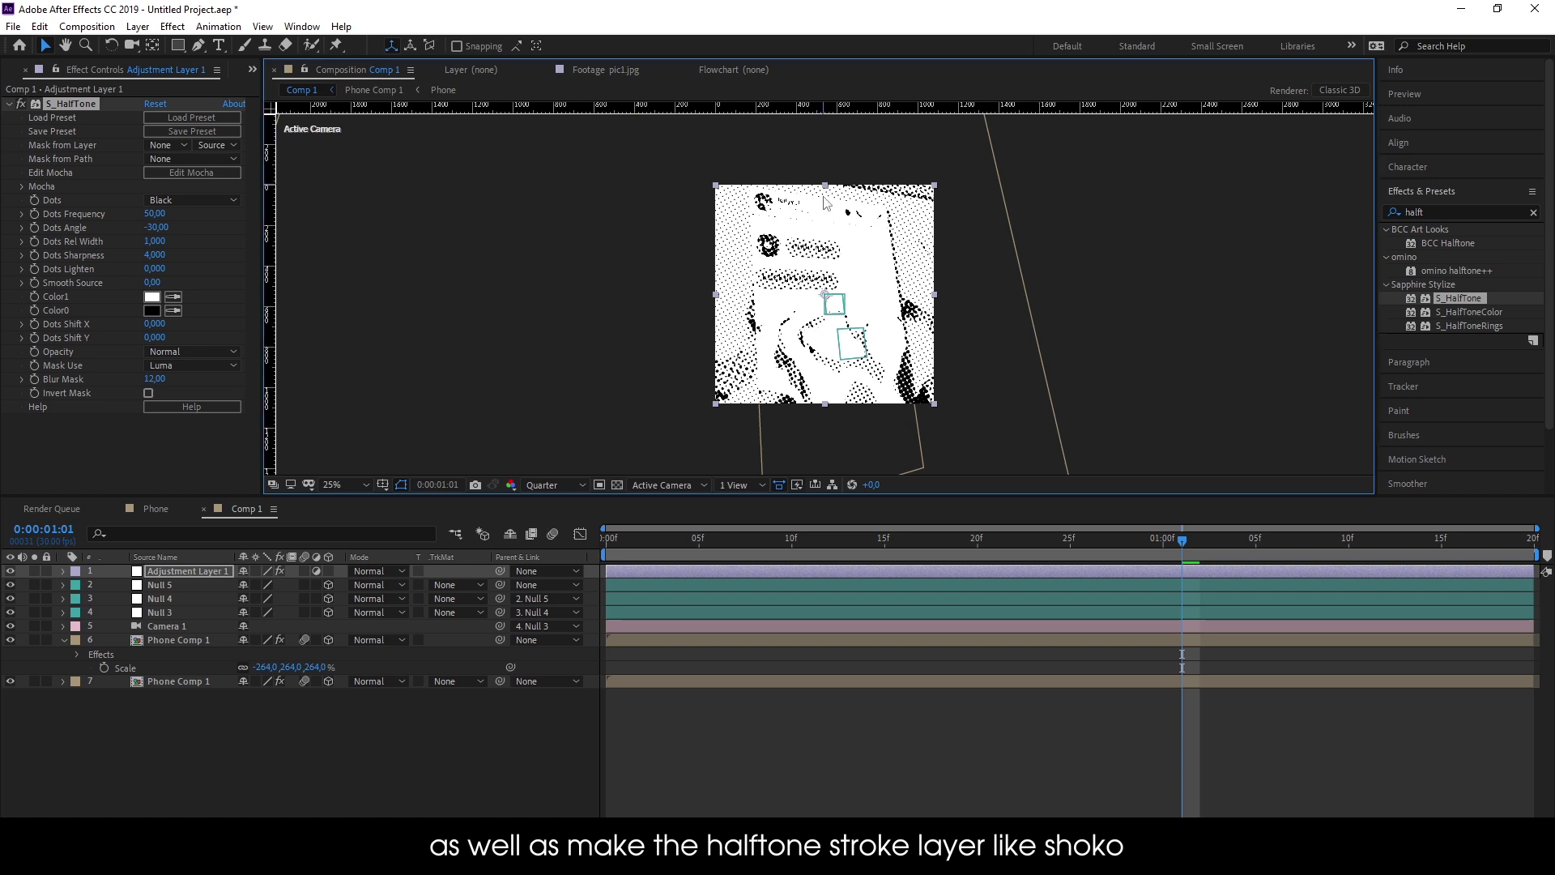
pyautogui.moveTo(824, 185)
pyautogui.mouseDown()
pyautogui.moveTo(823, 283)
pyautogui.moveTo(801, 264)
pyautogui.mouseUp()
pyautogui.press('r')
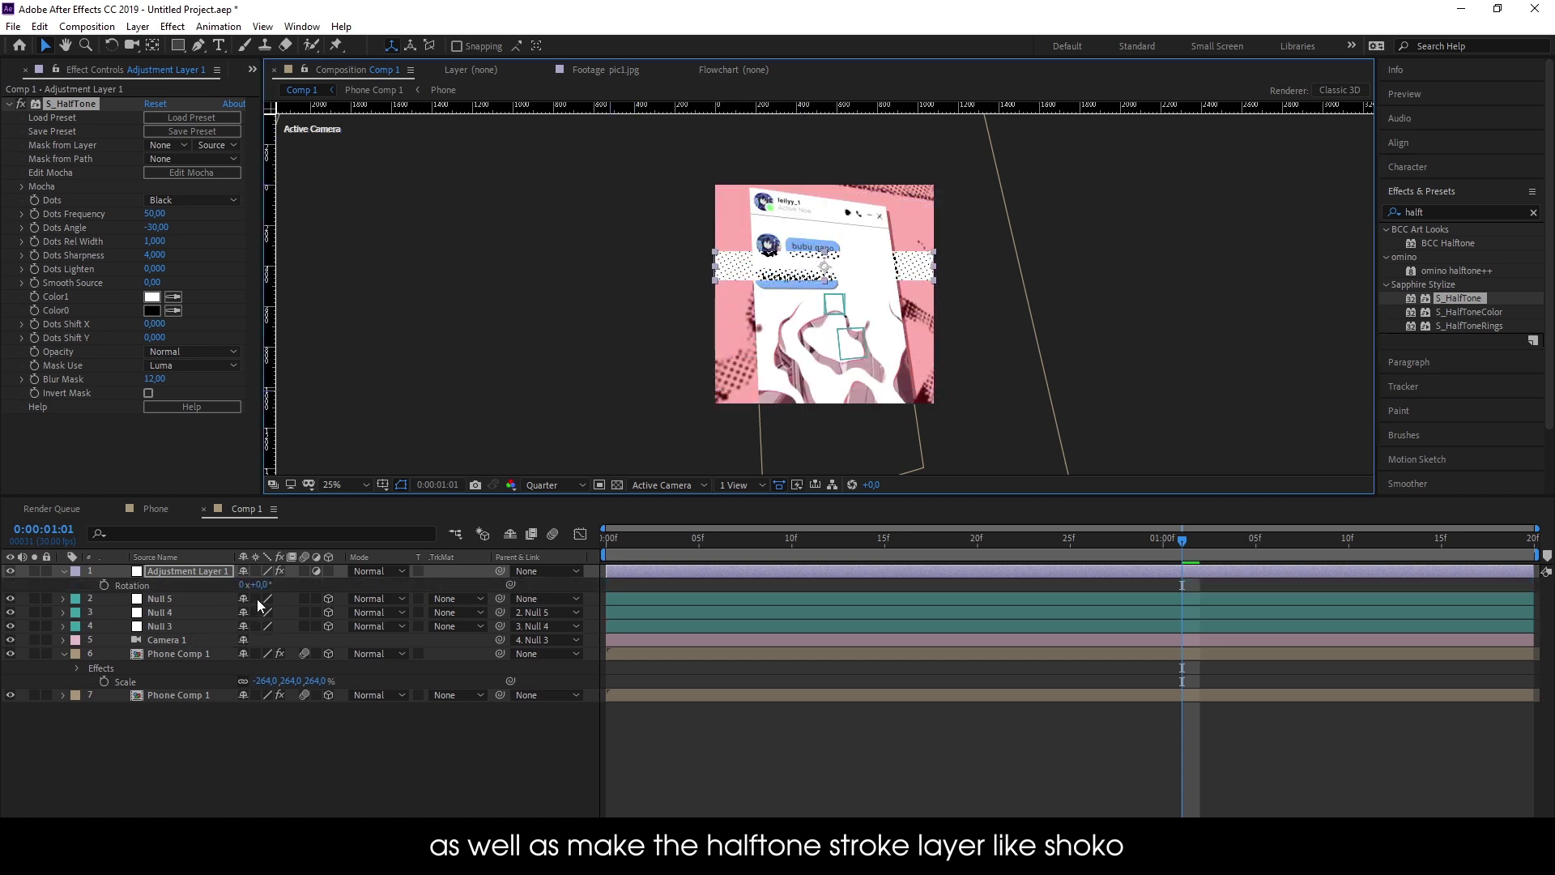
pyautogui.moveTo(268, 583); pyautogui.dragTo(276, 583)
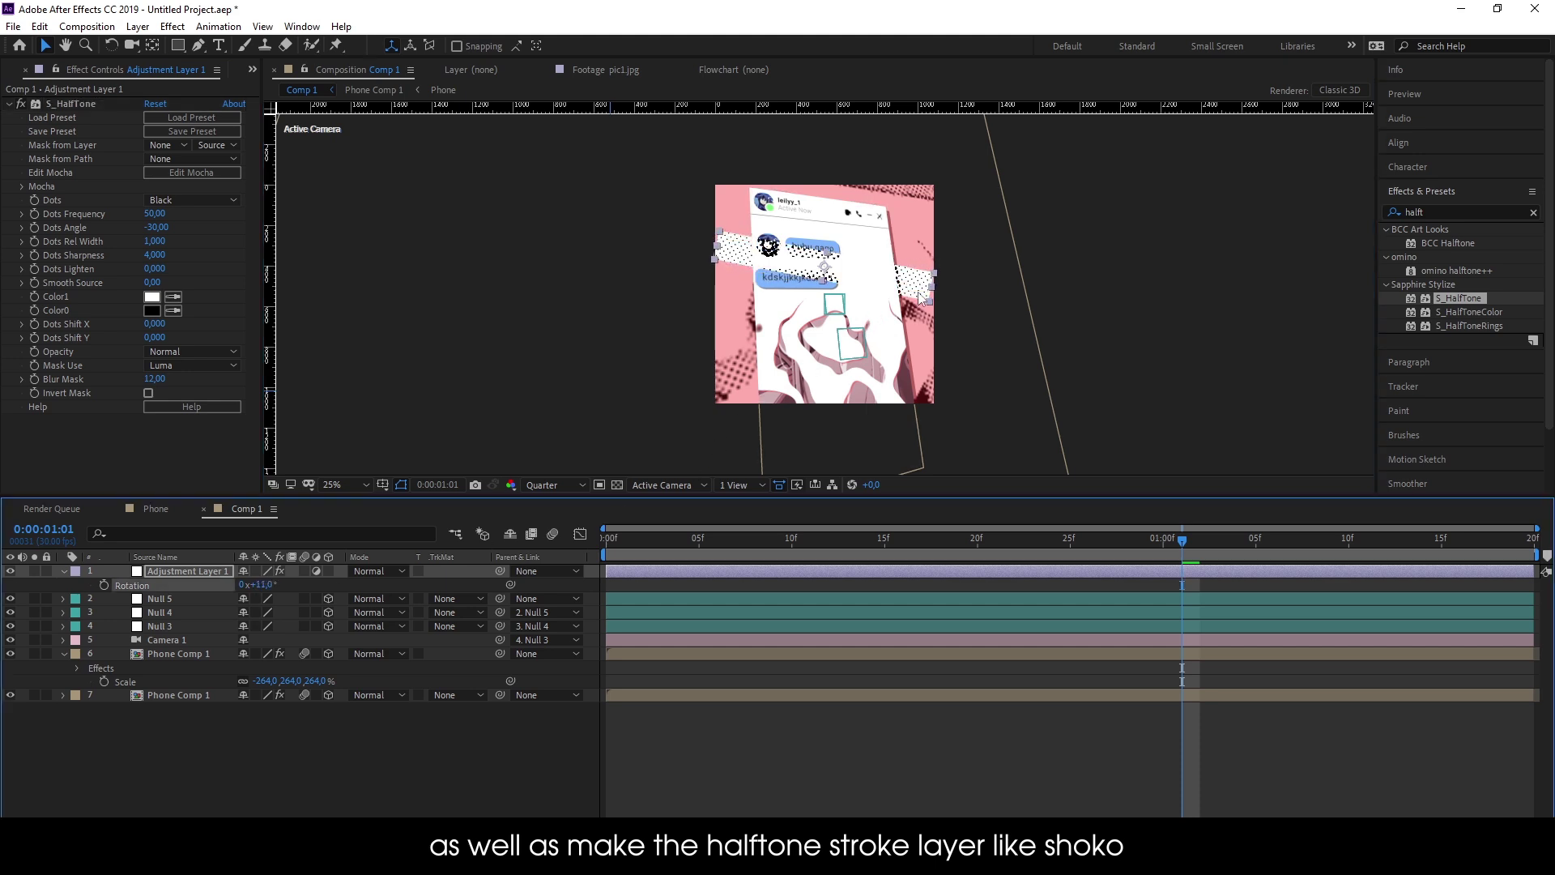
pyautogui.moveTo(930, 290); pyautogui.dragTo(978, 308)
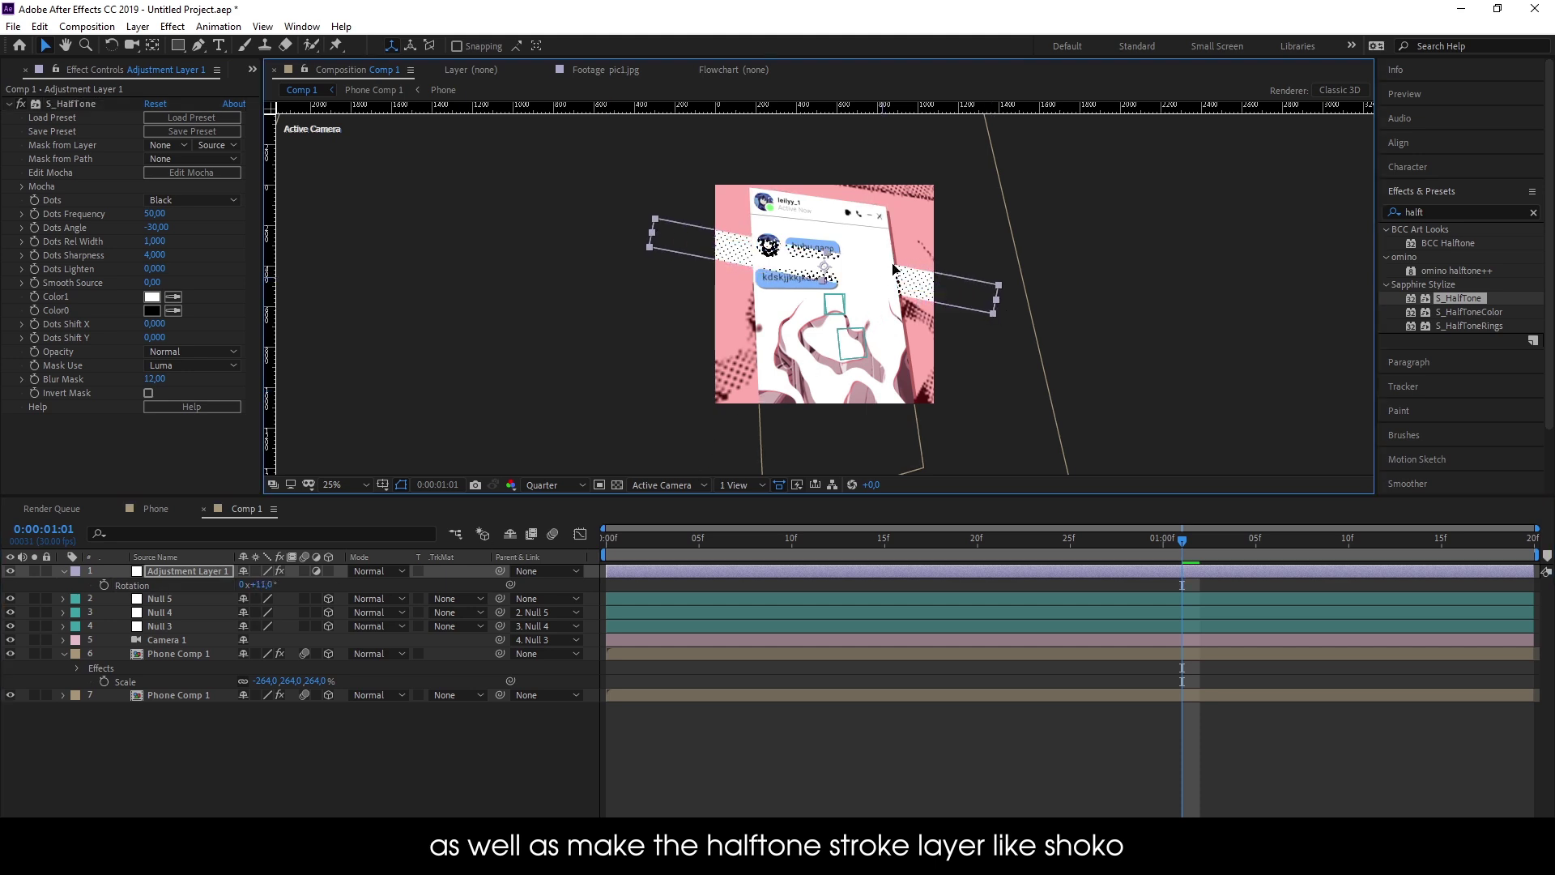
pyautogui.moveTo(893, 267)
pyautogui.mouseDown()
pyautogui.moveTo(859, 212)
pyautogui.moveTo(929, 166)
pyautogui.mouseUp()
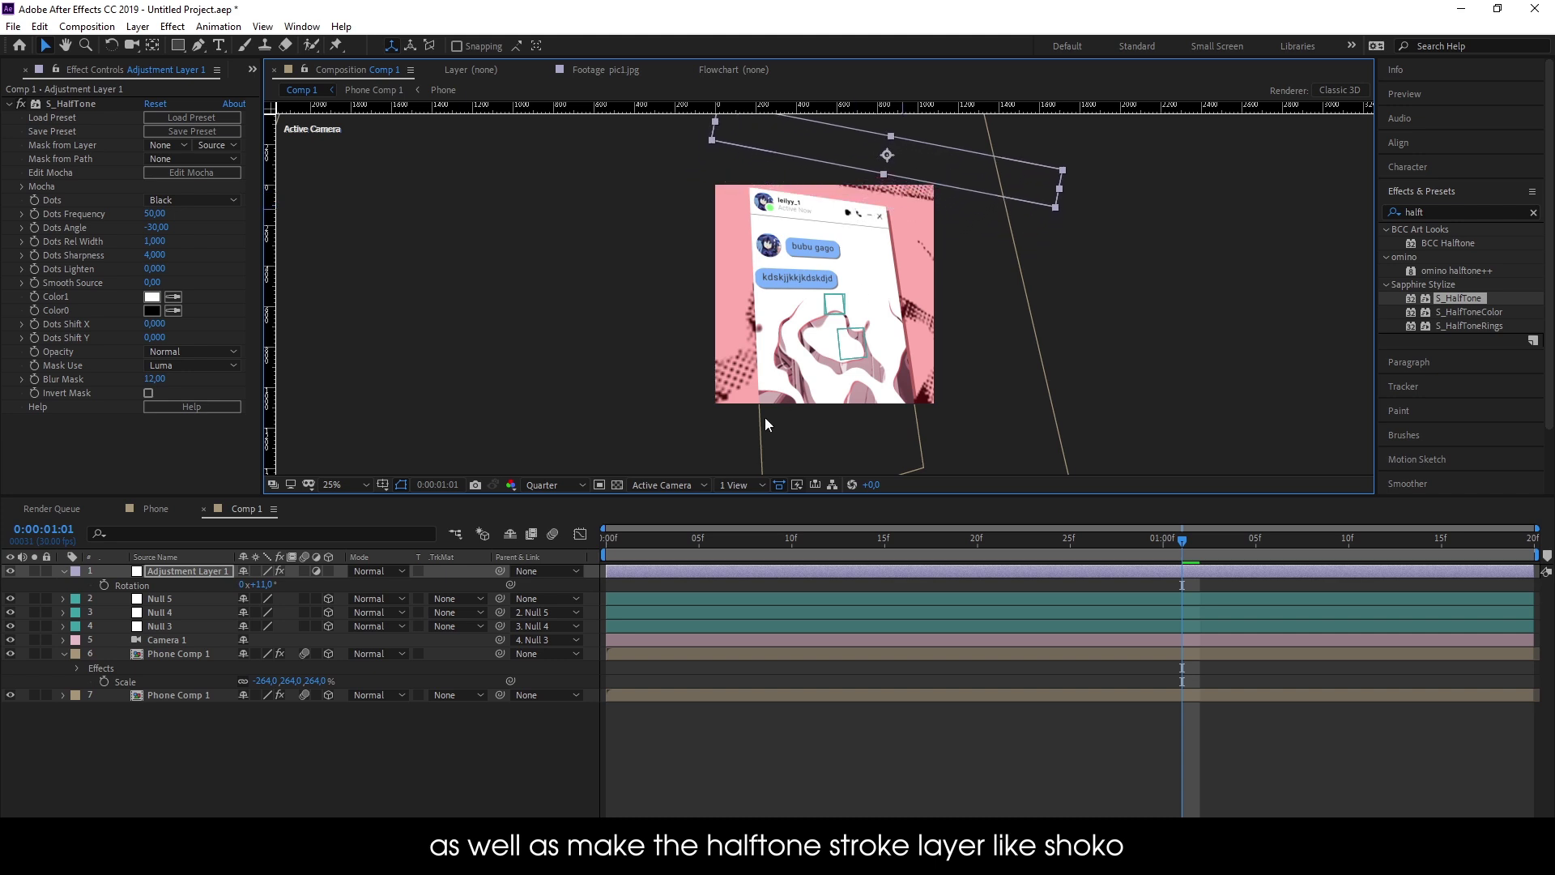
pyautogui.press('Home')
# Keyframe the strip's Position at frame 0, then push it down across the phone by frame 17 and widen it
pyautogui.press('Return')
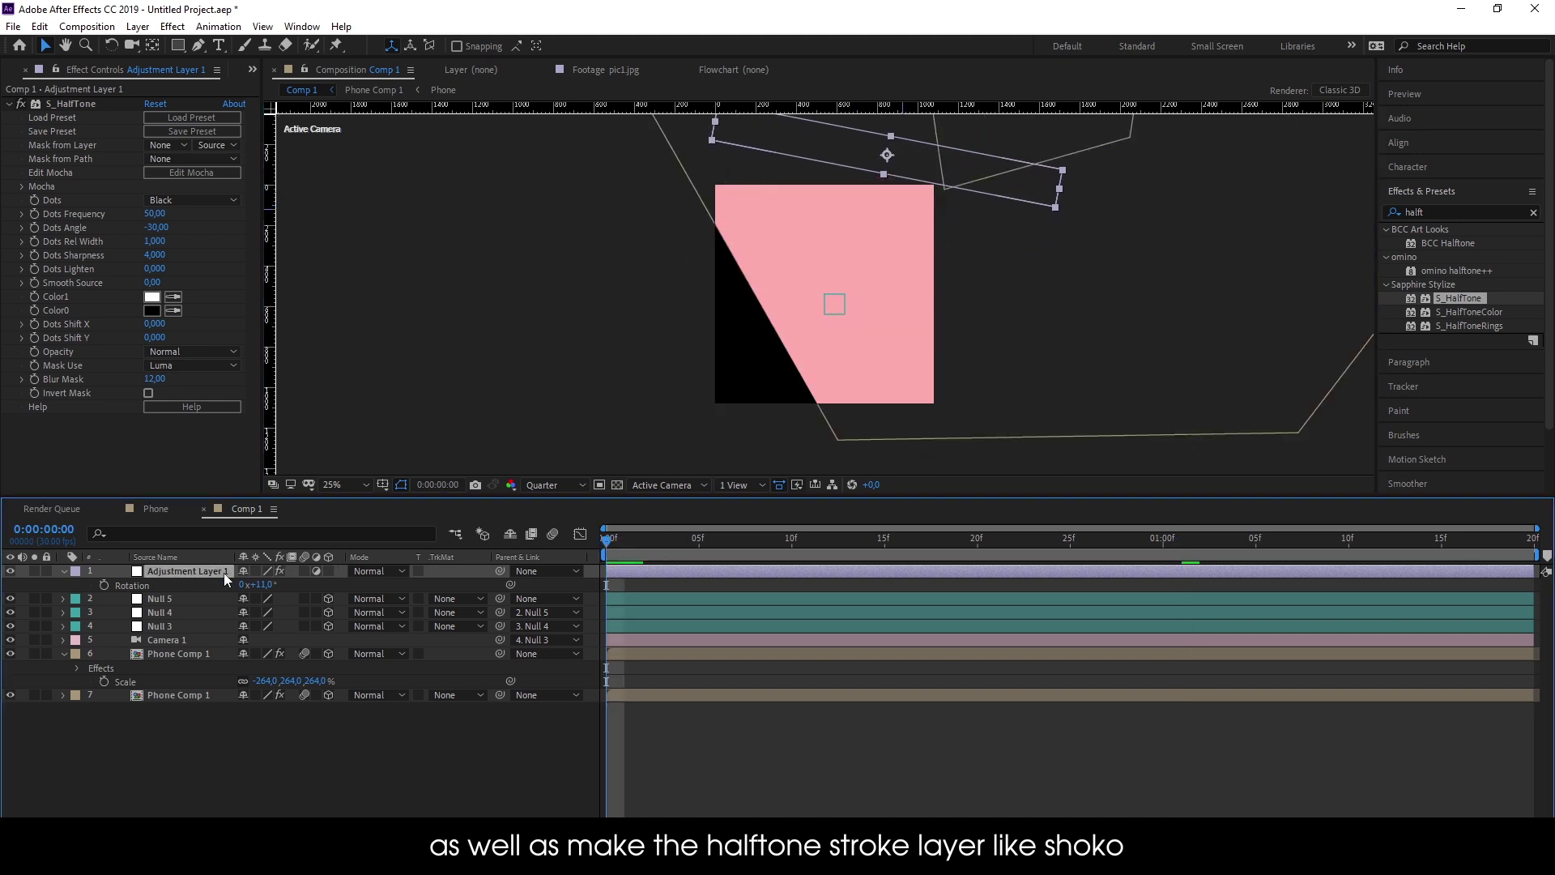
pyautogui.press('p')
pyautogui.click(105, 585)
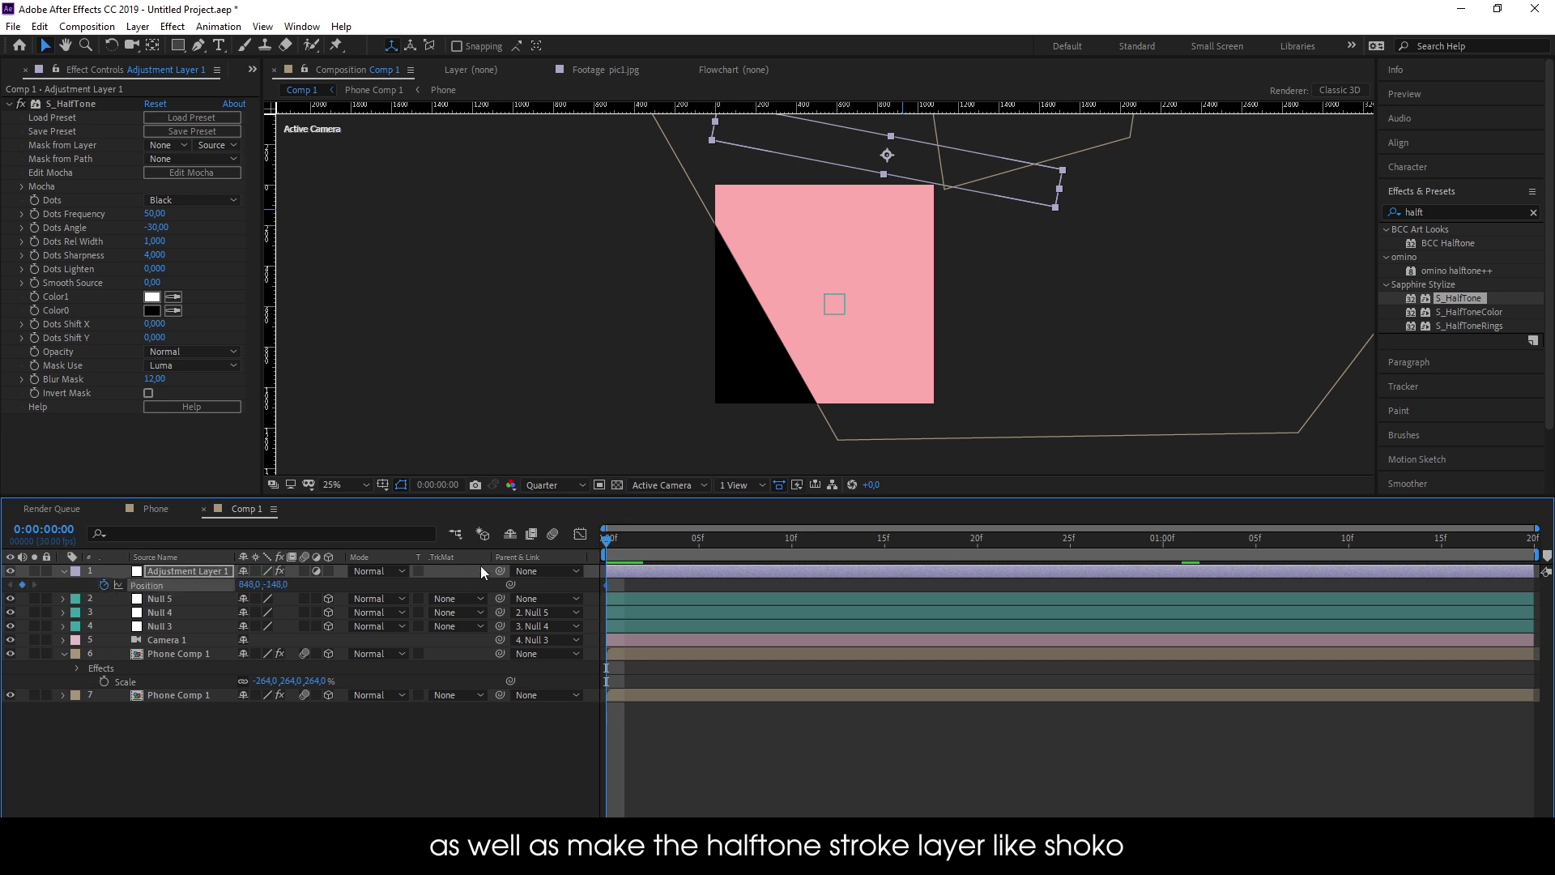
pyautogui.moveTo(607, 540); pyautogui.dragTo(921, 542)
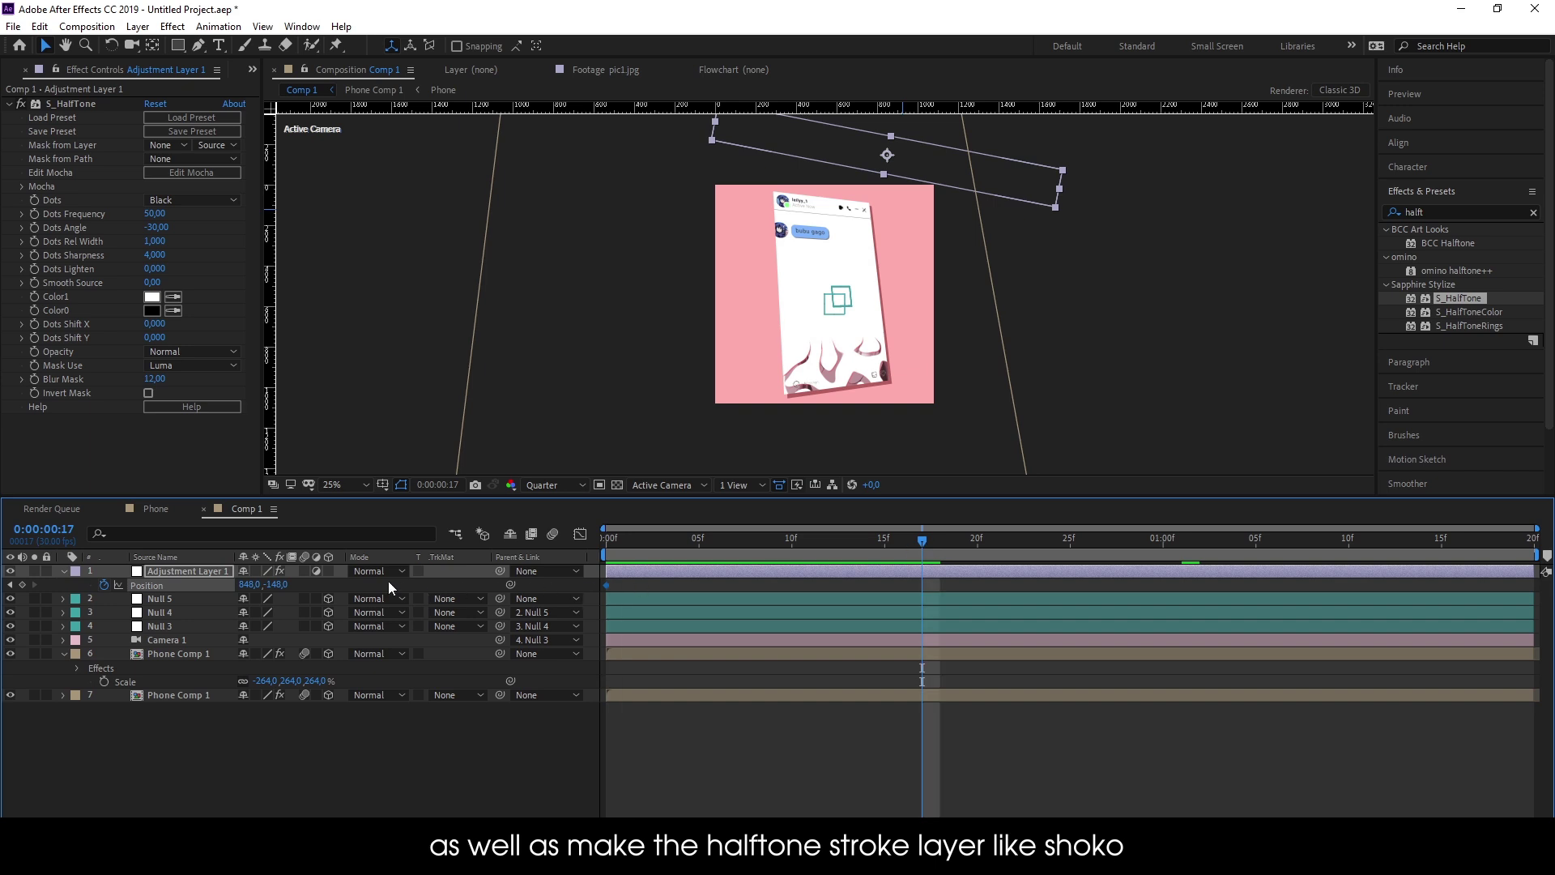
pyautogui.moveTo(273, 584); pyautogui.dragTo(1016, 633)
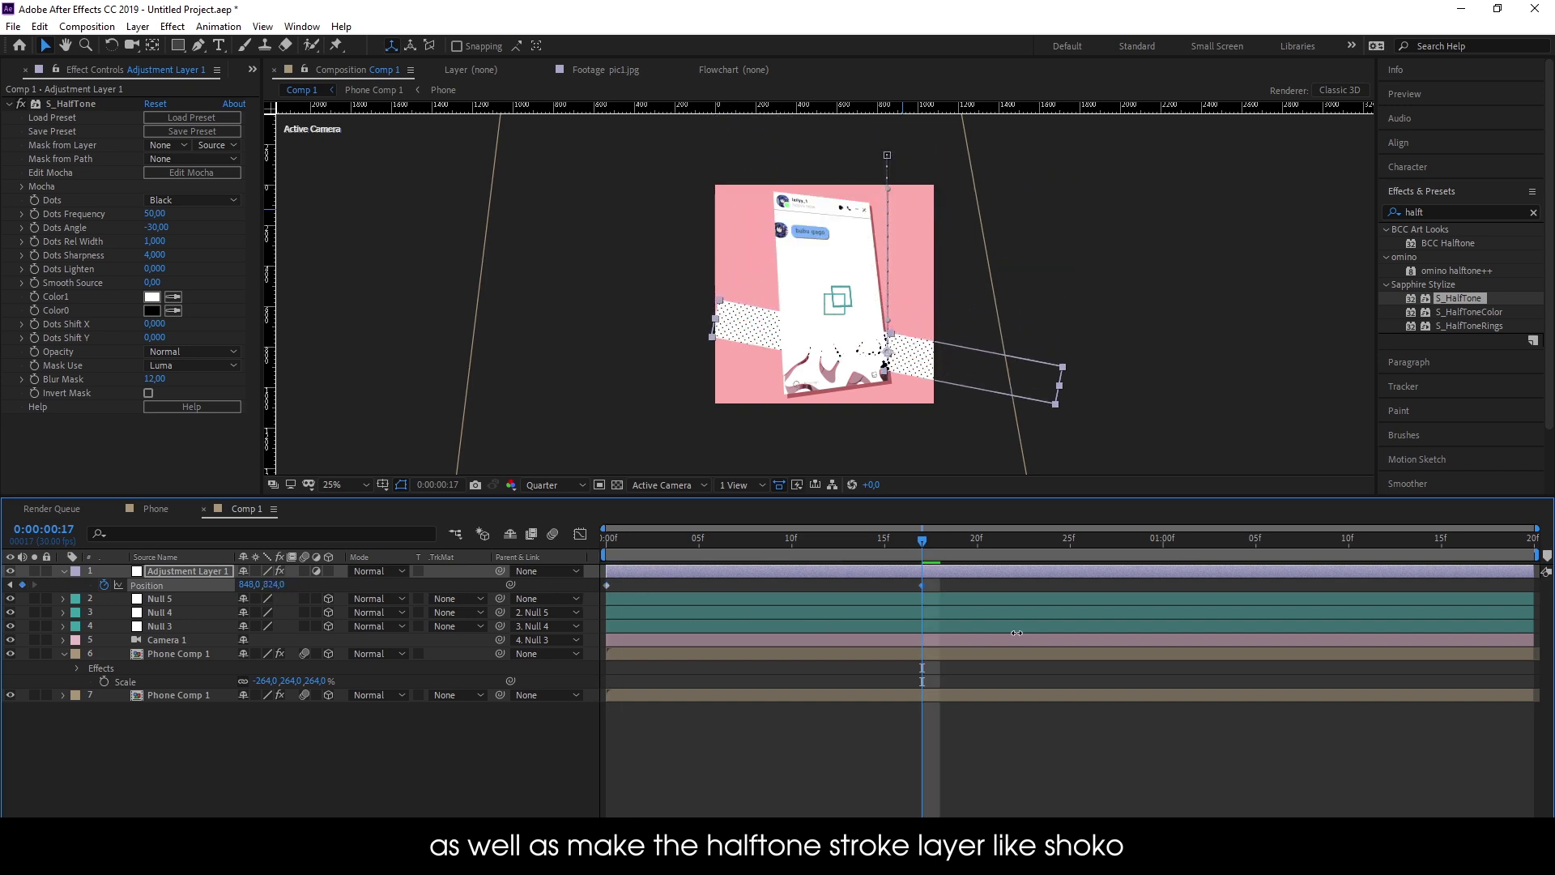
pyautogui.moveTo(716, 325); pyautogui.dragTo(682, 320)
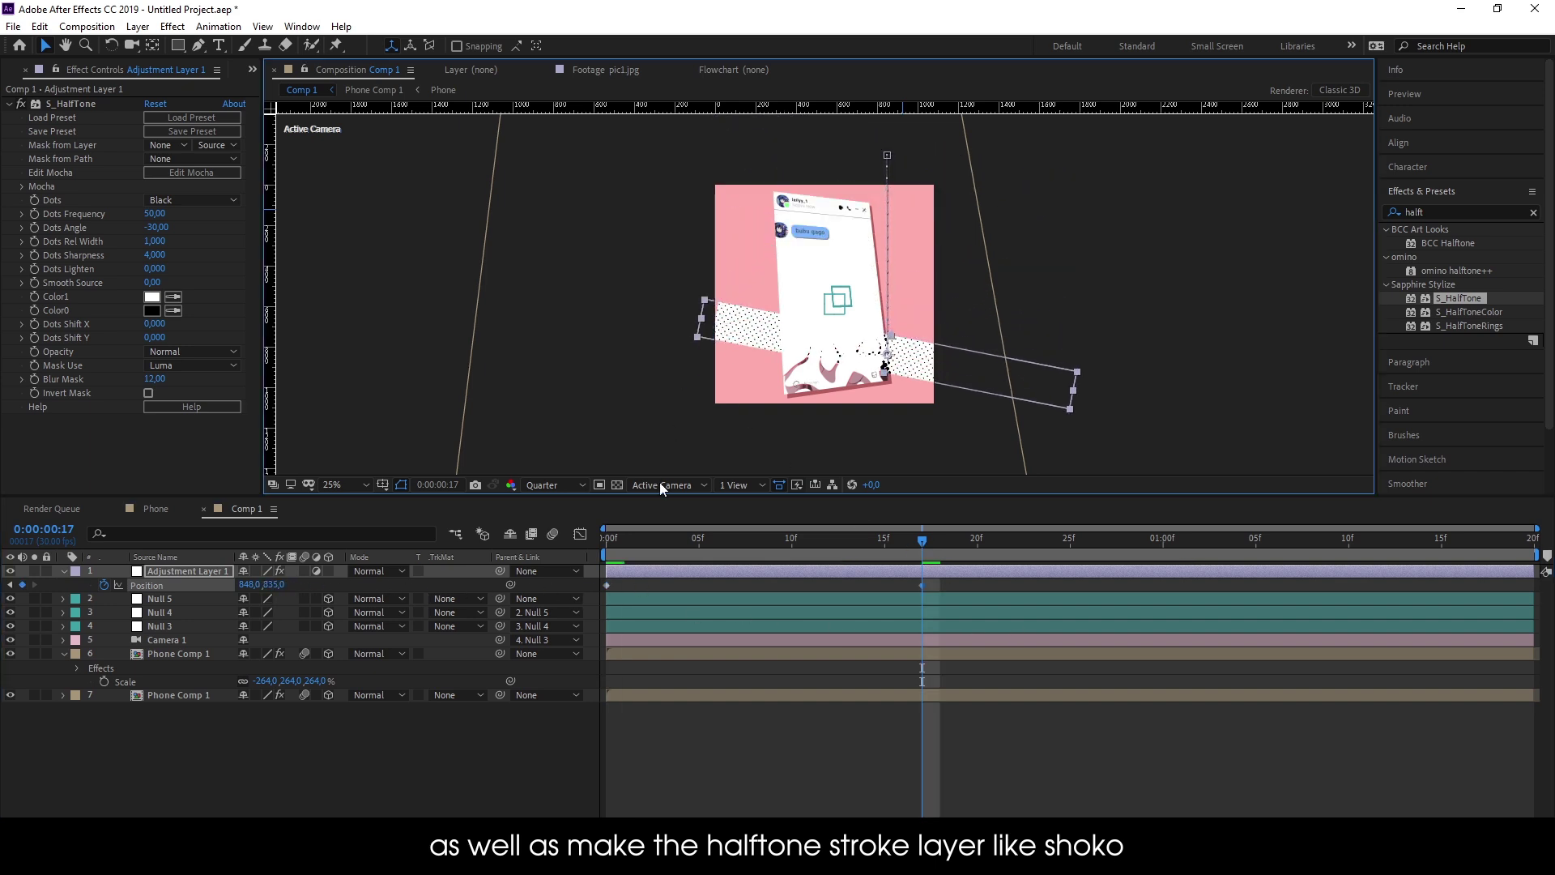
# Widen the strip further, move its end Position to 840,835 past the phone, preview, and duplicate the strip
pyautogui.click(832, 353)
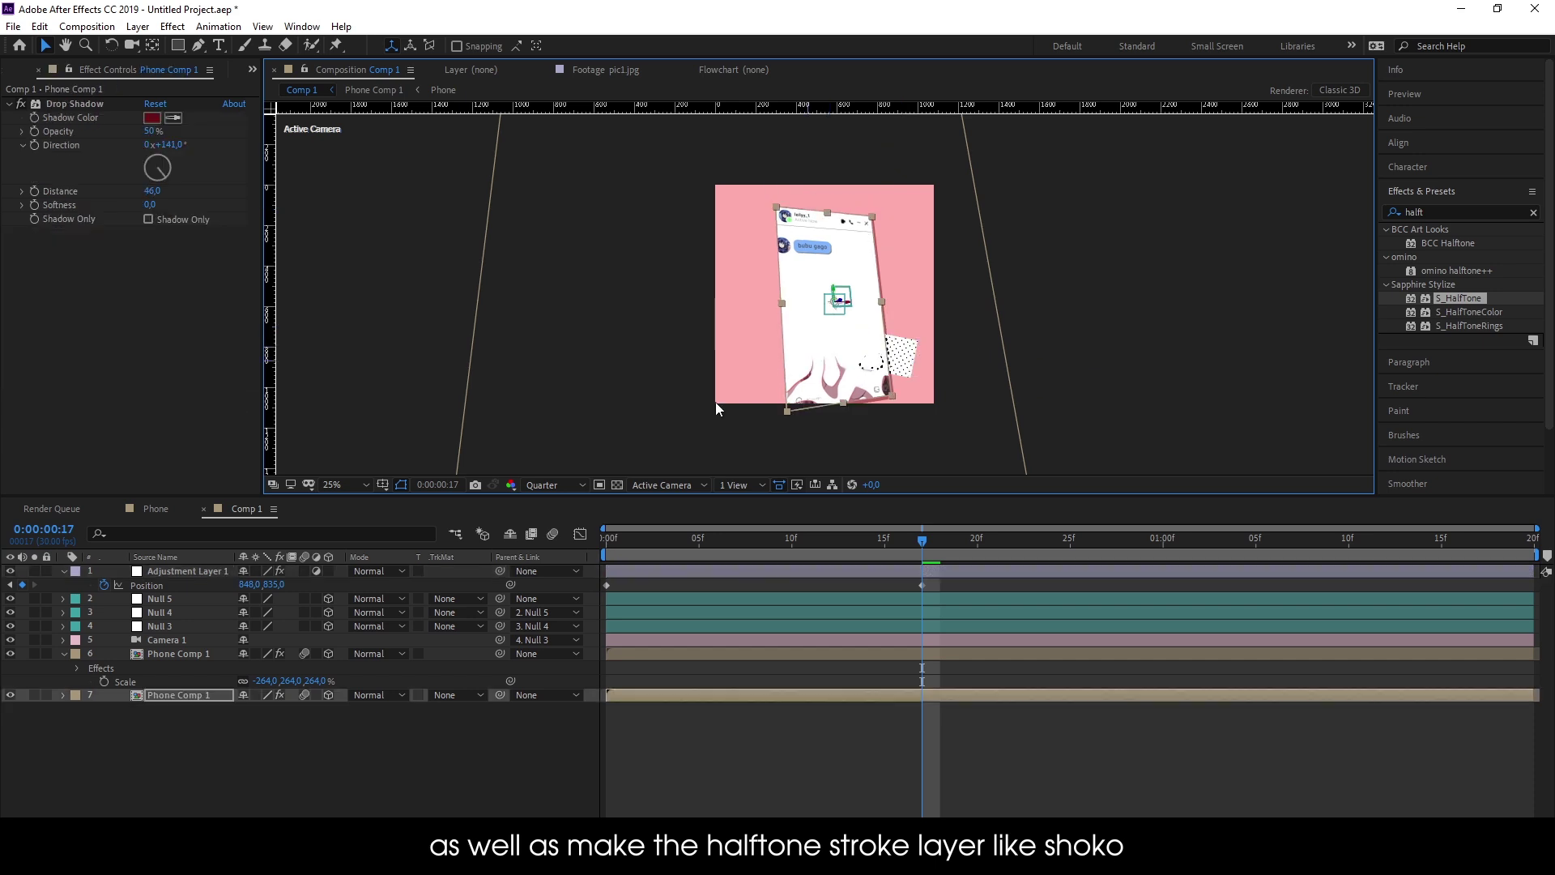
pyautogui.click(269, 569)
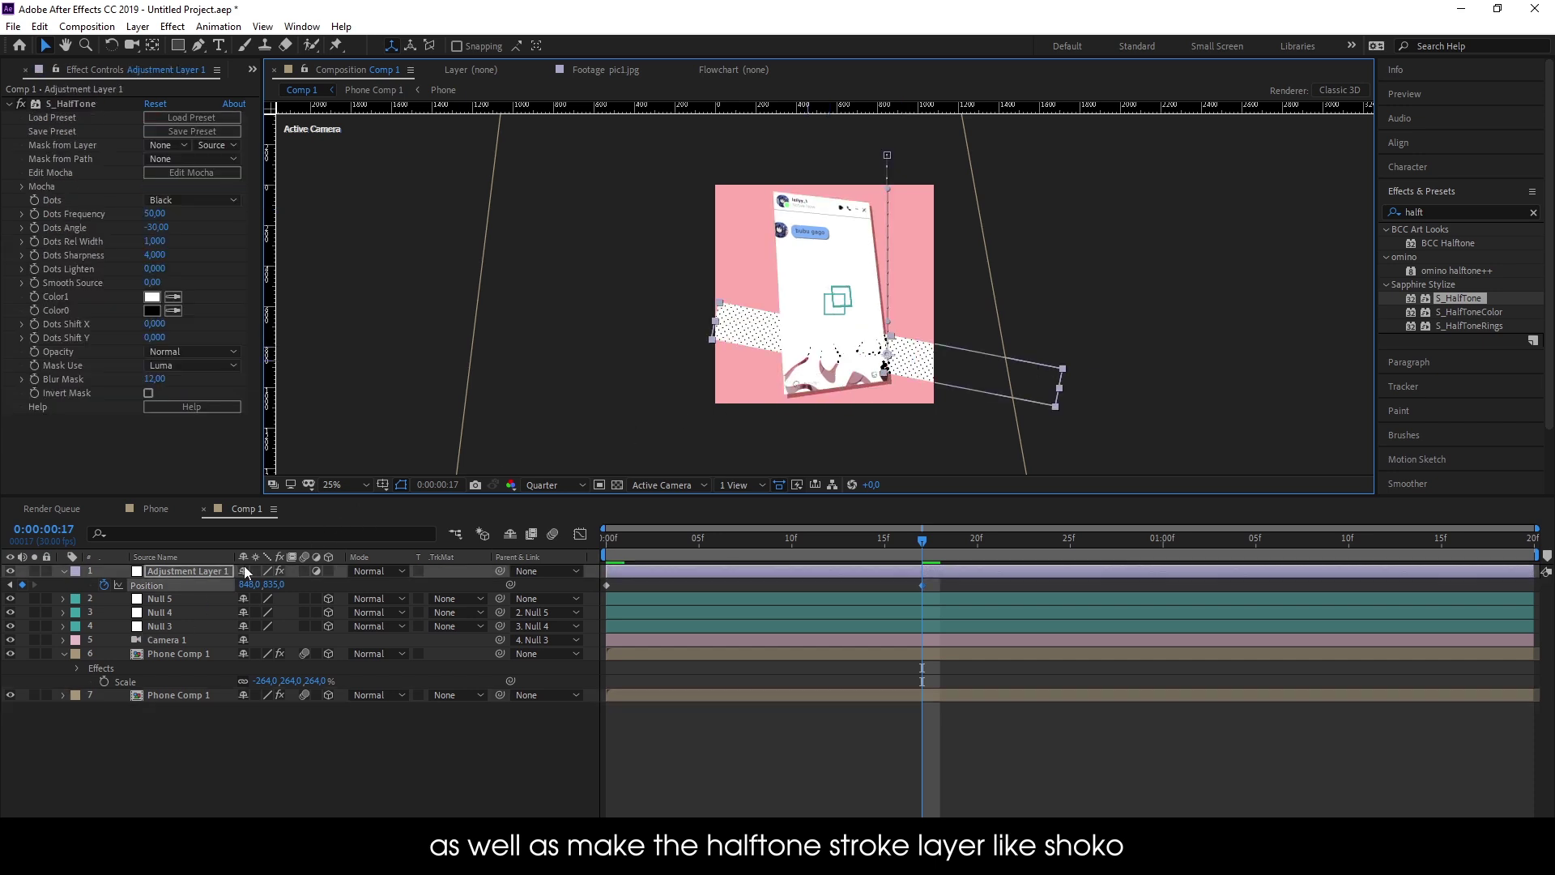
pyautogui.moveTo(714, 324); pyautogui.dragTo(694, 317)
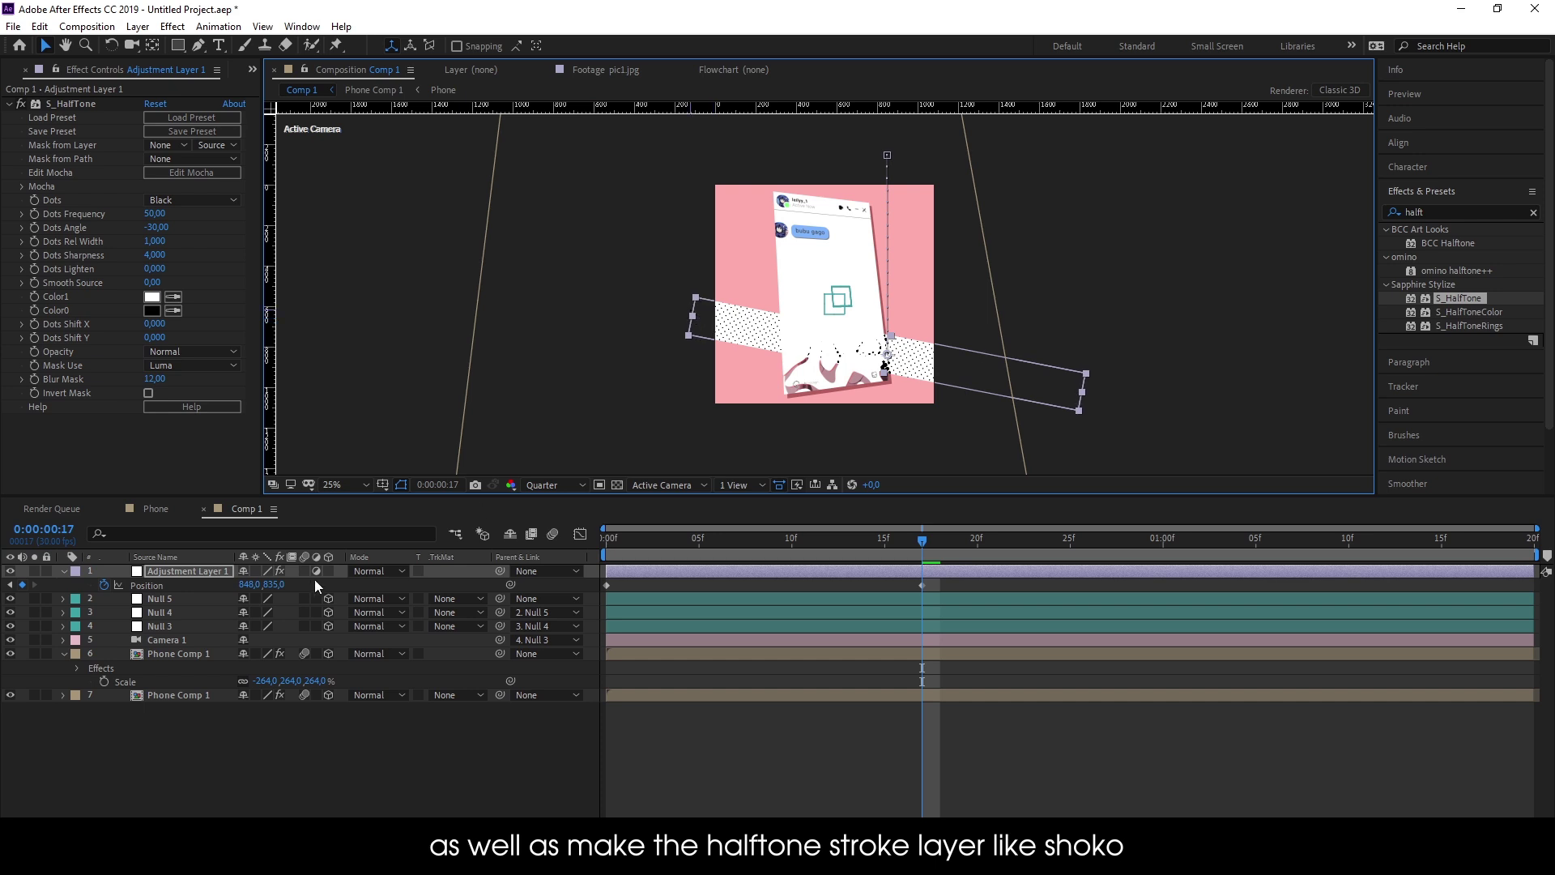
pyautogui.moveTo(275, 585)
pyautogui.mouseDown()
pyautogui.moveTo(823, 559)
pyautogui.moveTo(594, 565)
pyautogui.mouseUp()
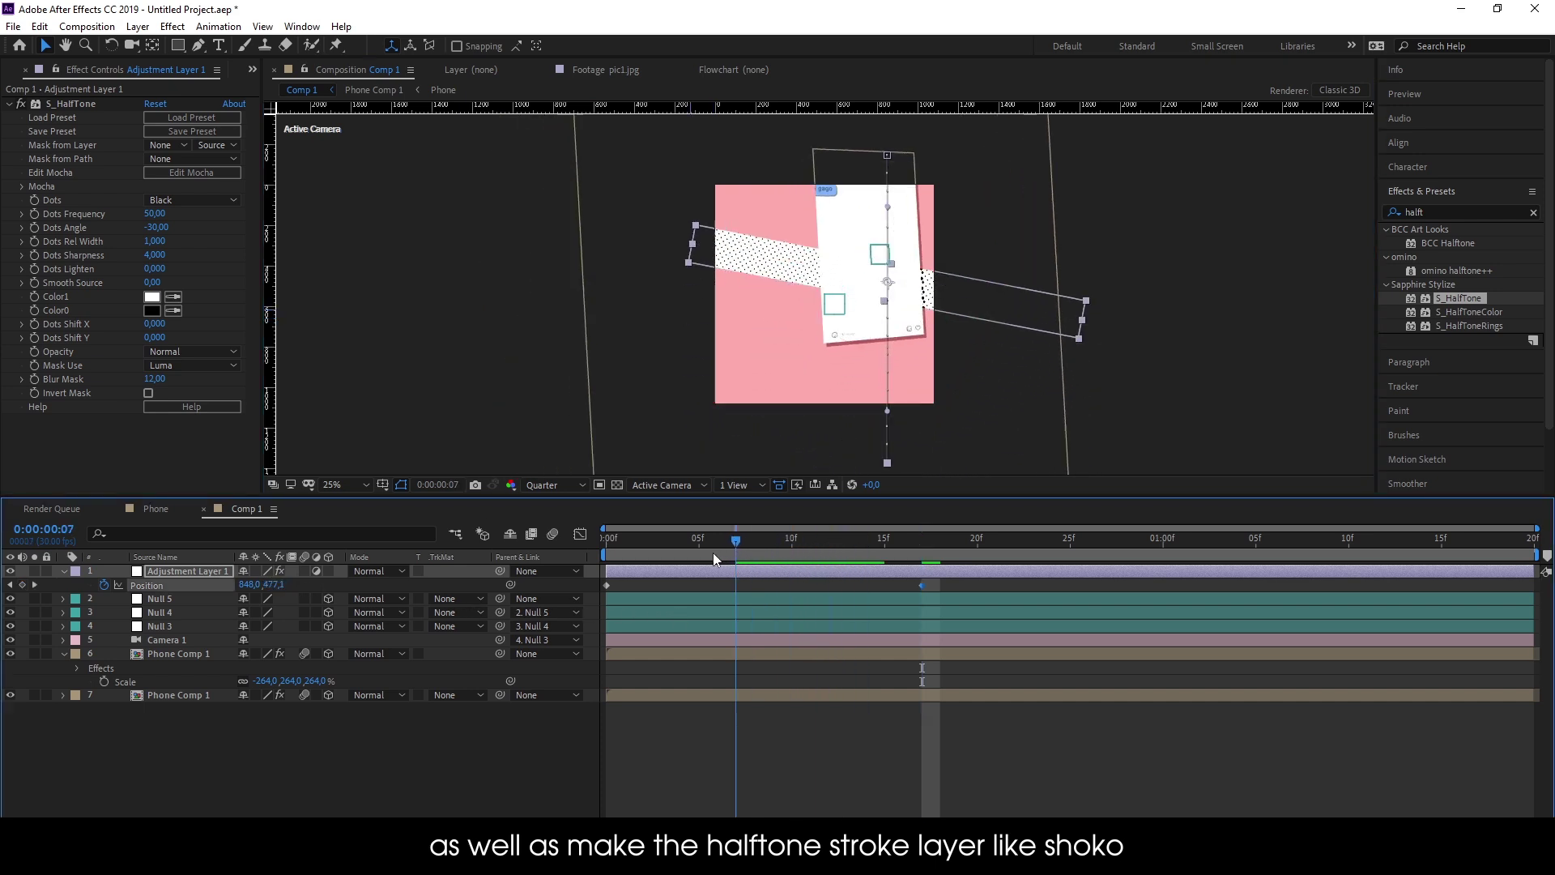
pyautogui.press('space')
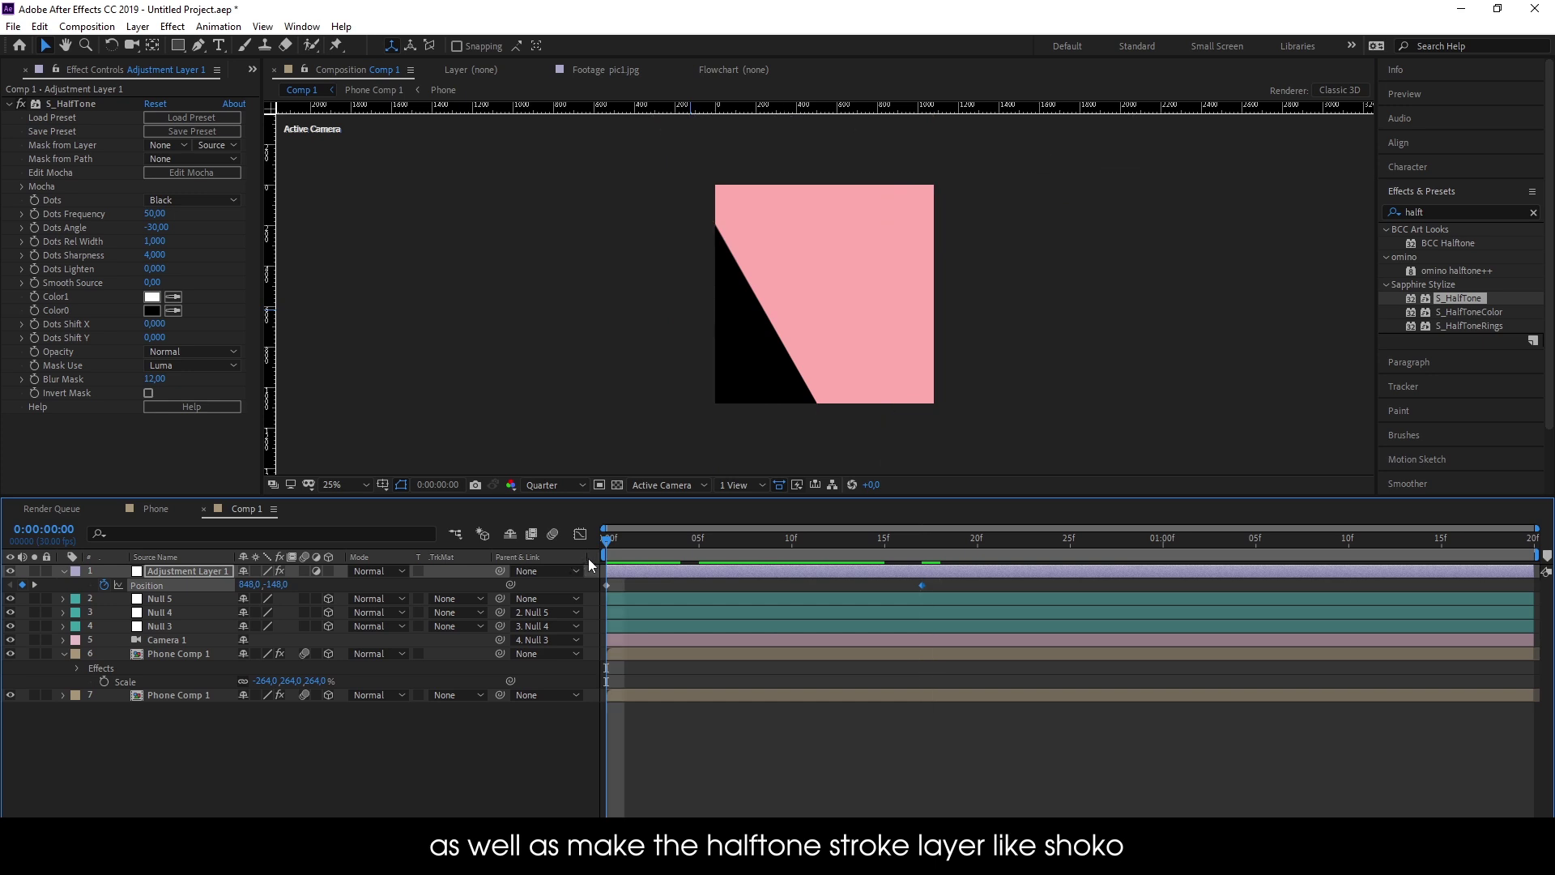
pyautogui.moveTo(687, 538); pyautogui.dragTo(808, 545)
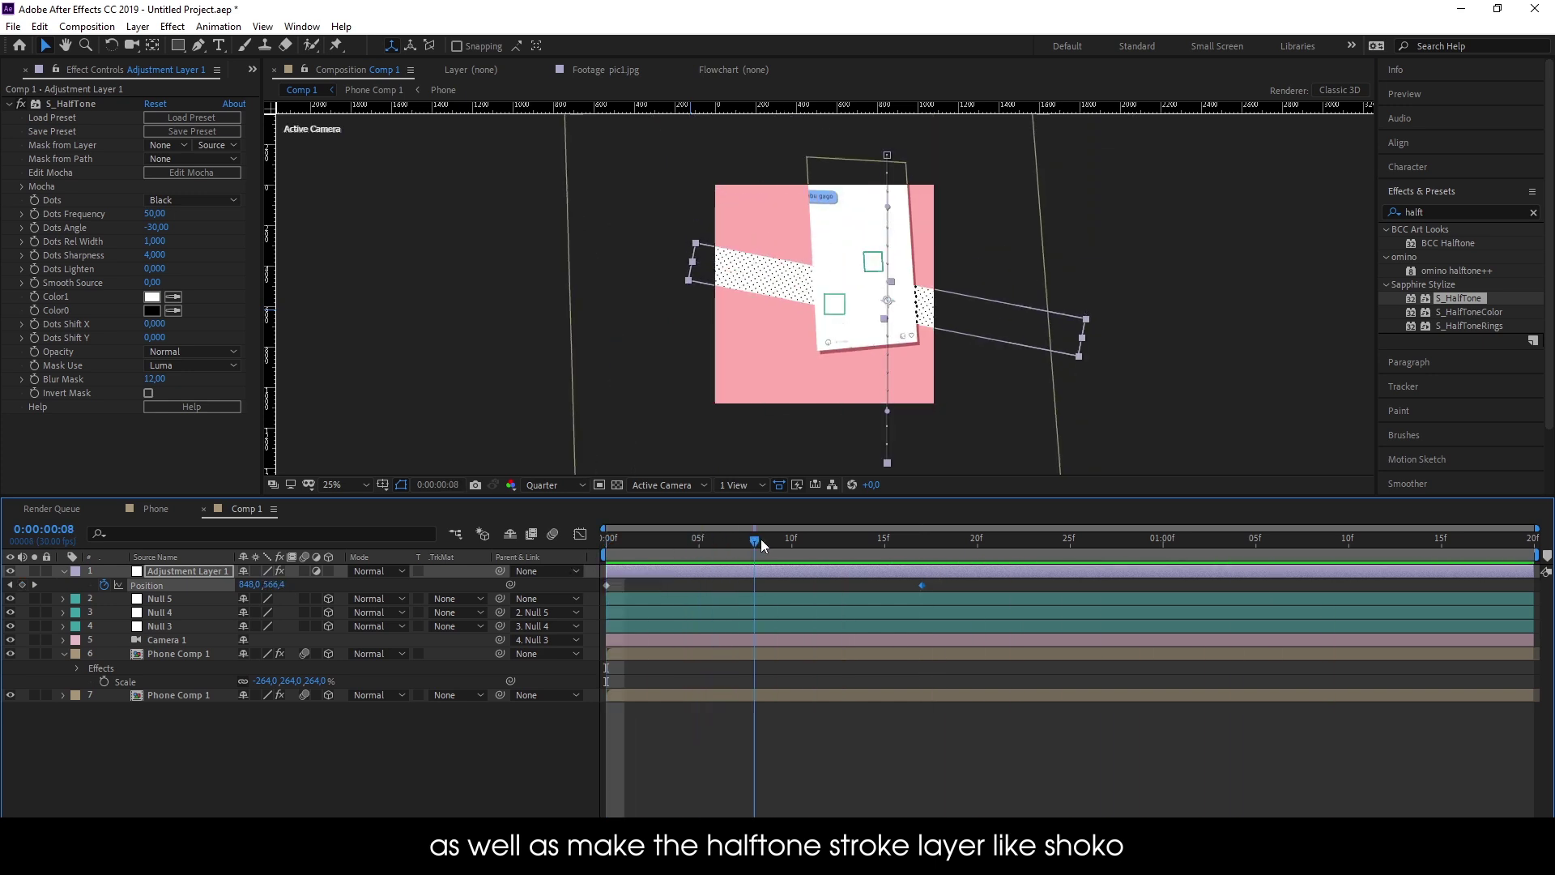
pyautogui.hotkey('ctrl', 'd')
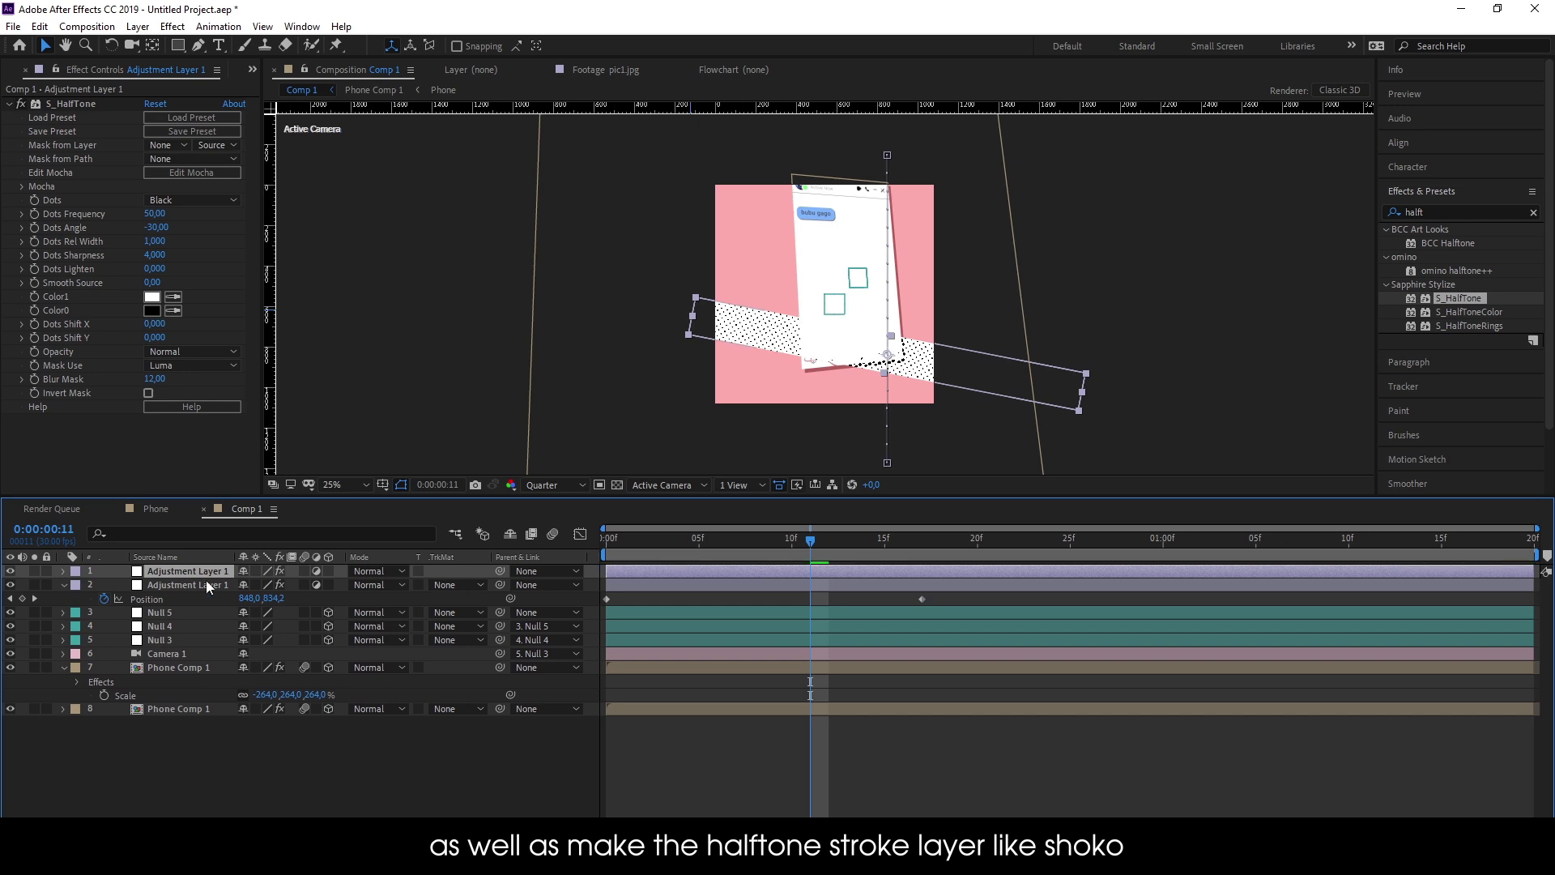
# Change the duplicate strip's S_HalfTone Color1 dots to pink
pyautogui.click(152, 301)
pyautogui.click(684, 375)
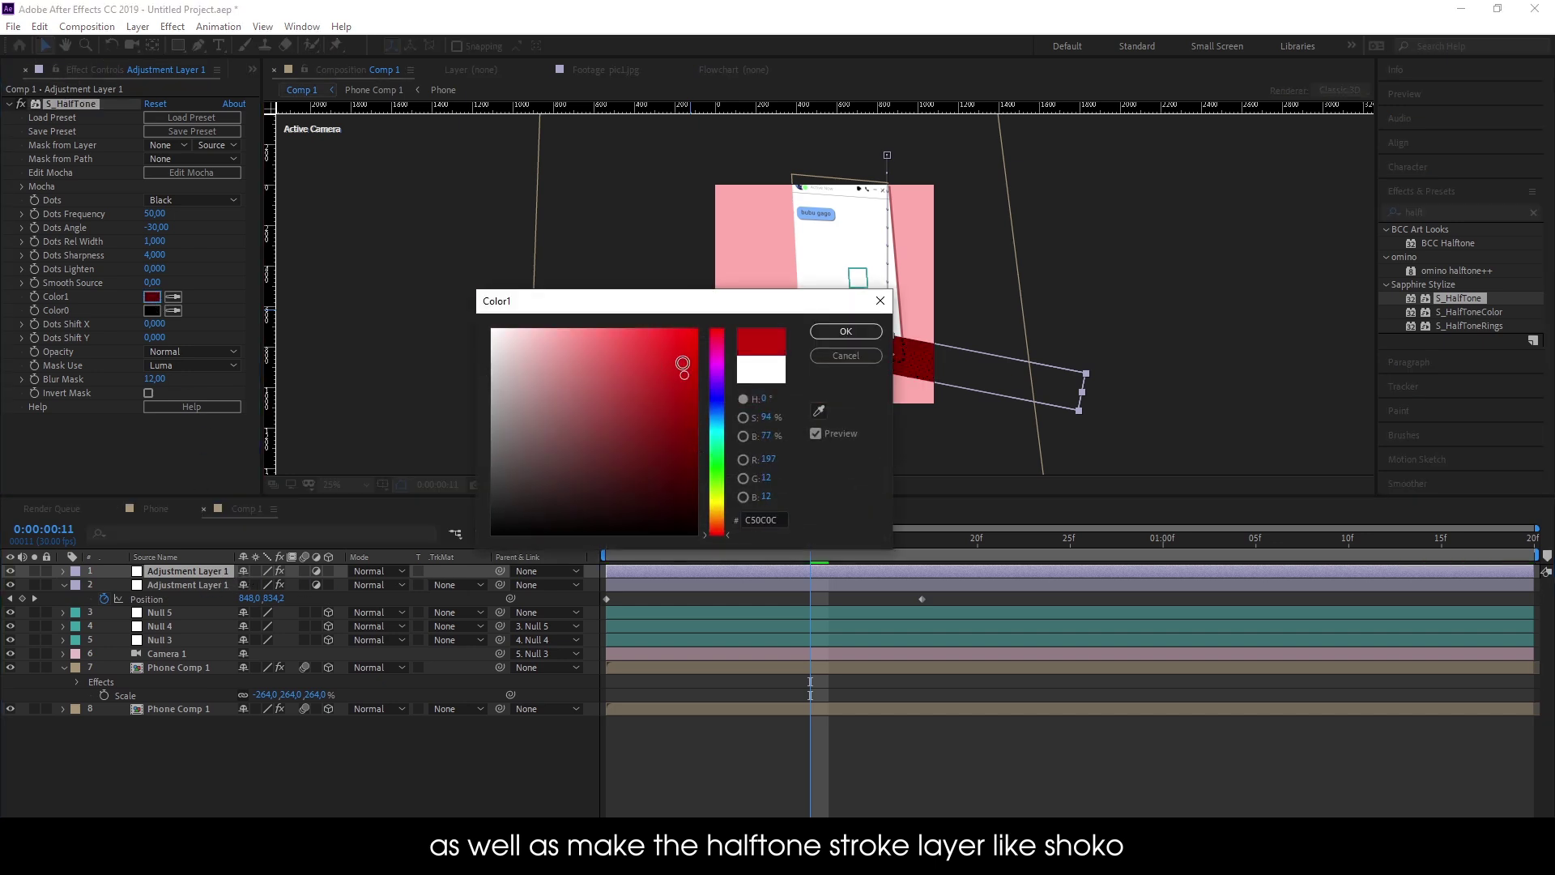
pyautogui.moveTo(683, 364); pyautogui.dragTo(569, 269)
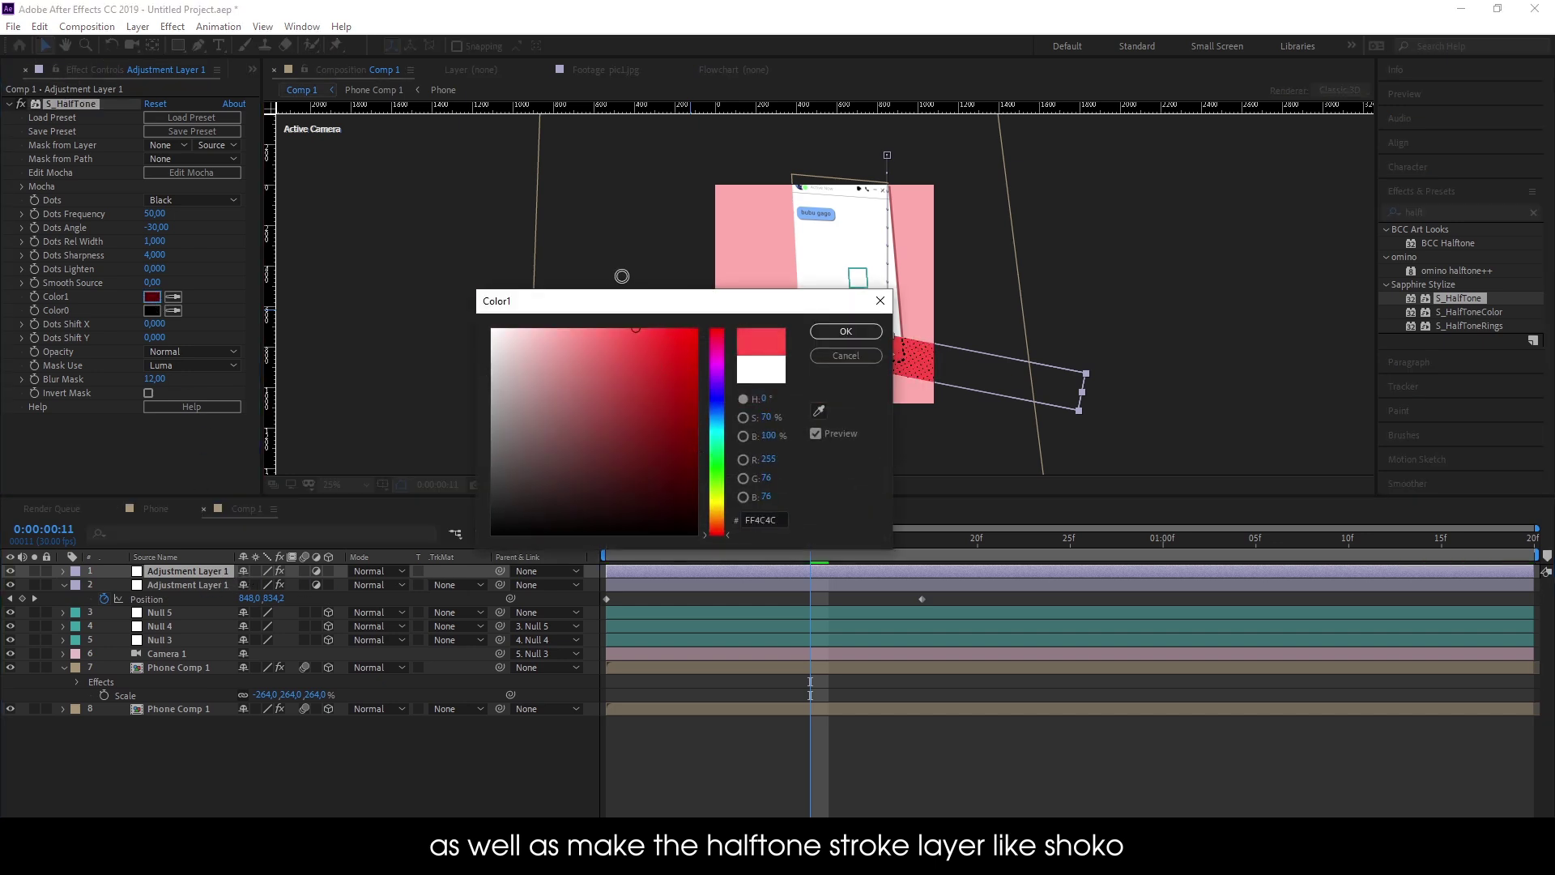
pyautogui.click(838, 330)
# Tilt the copy to about -19°, shift its Position keyframes later, and motion-blur both strips
pyautogui.click(218, 570)
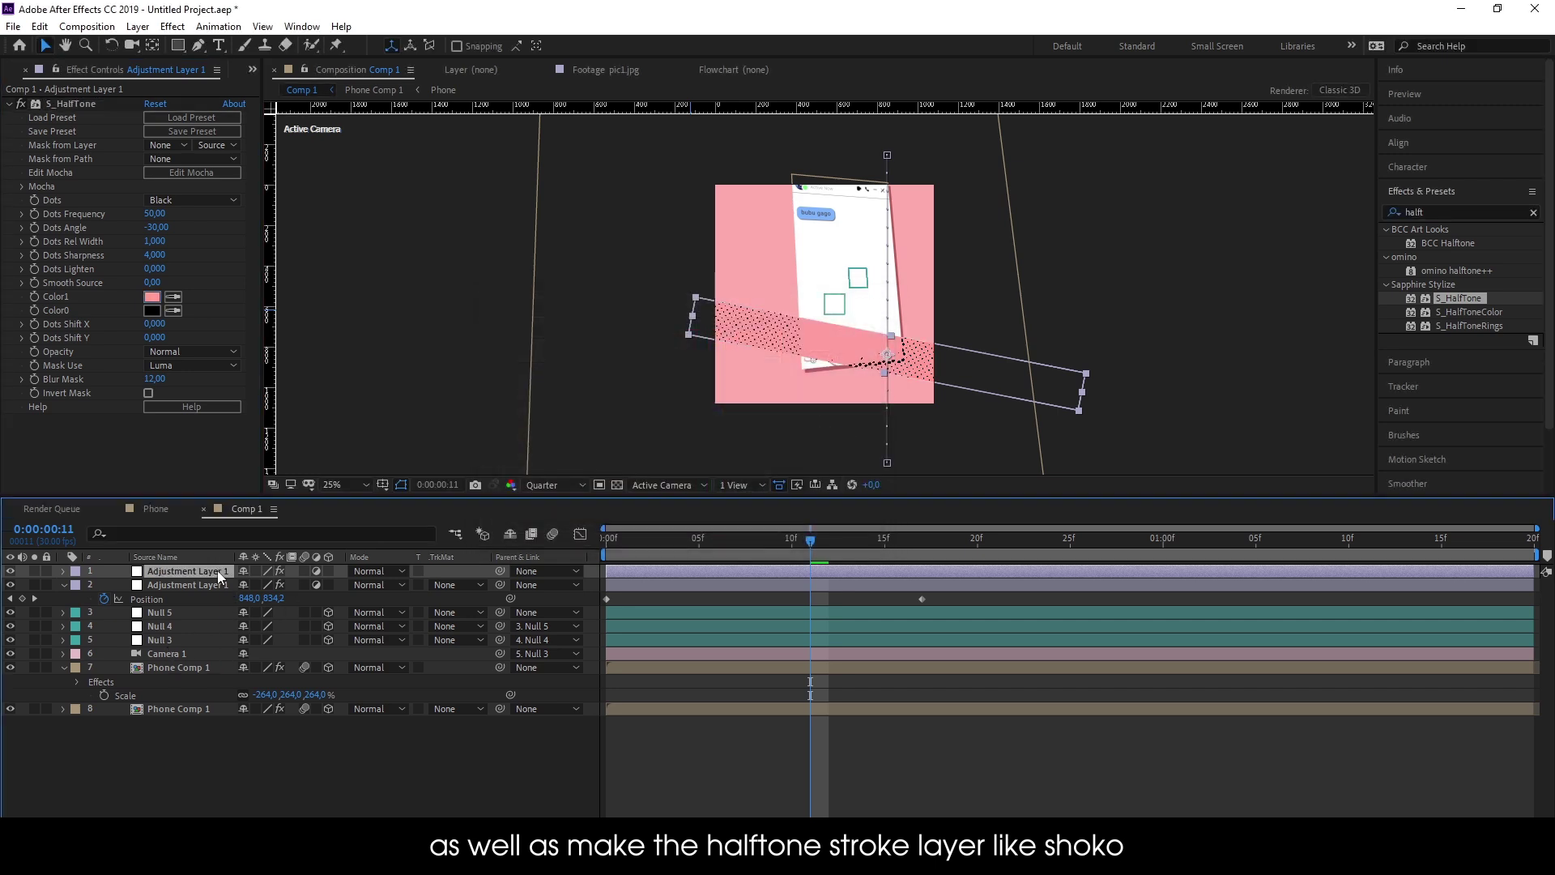
pyautogui.press('r')
pyautogui.moveTo(265, 585); pyautogui.dragTo(240, 583)
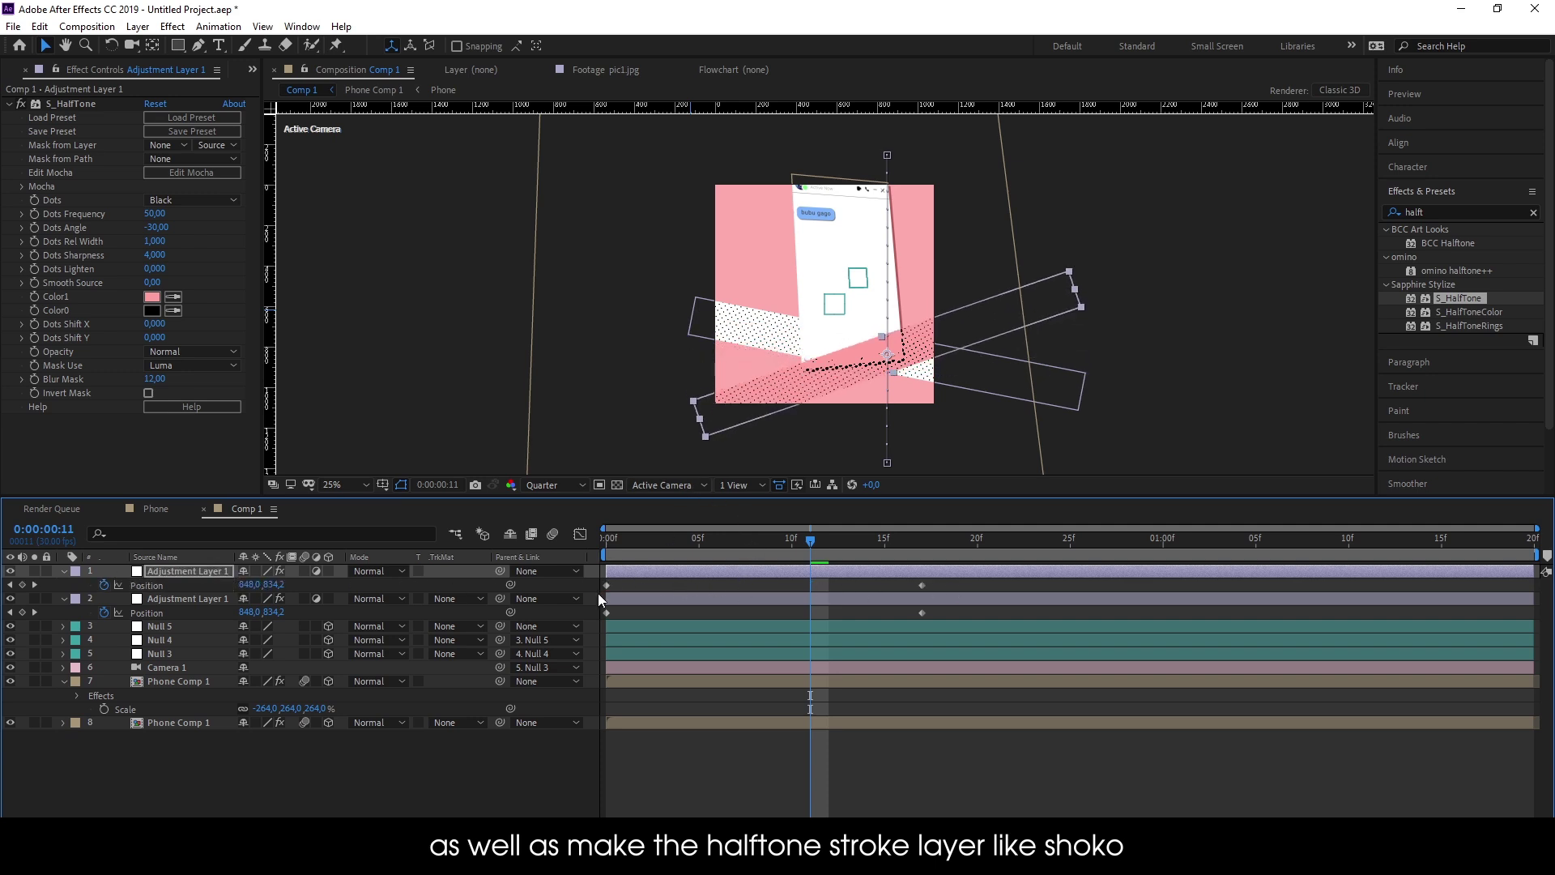
pyautogui.moveTo(599, 594); pyautogui.dragTo(985, 587)
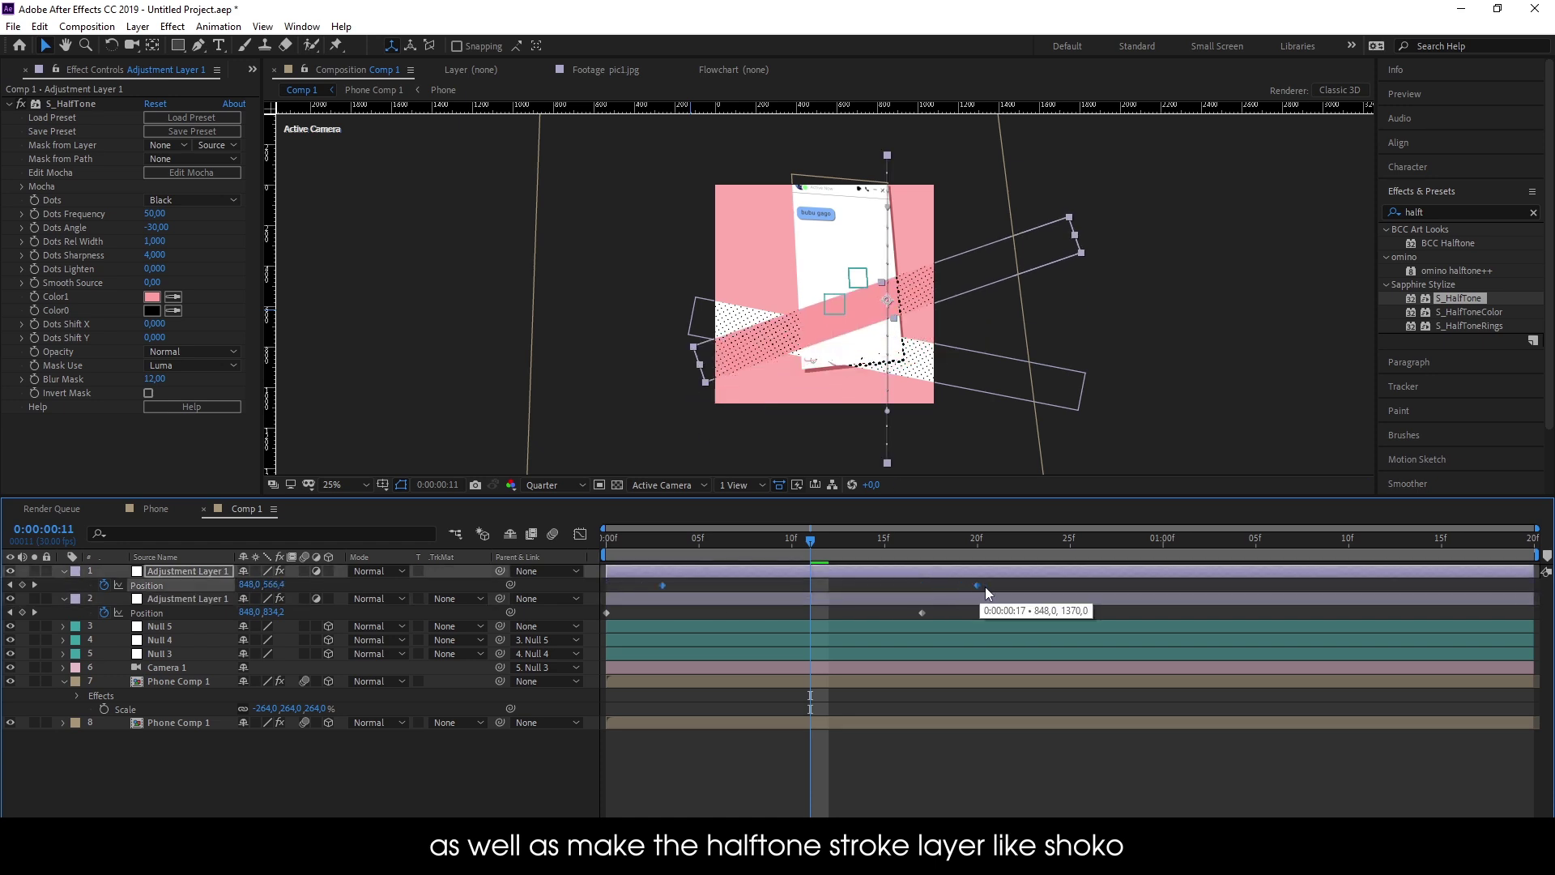
pyautogui.click(552, 535)
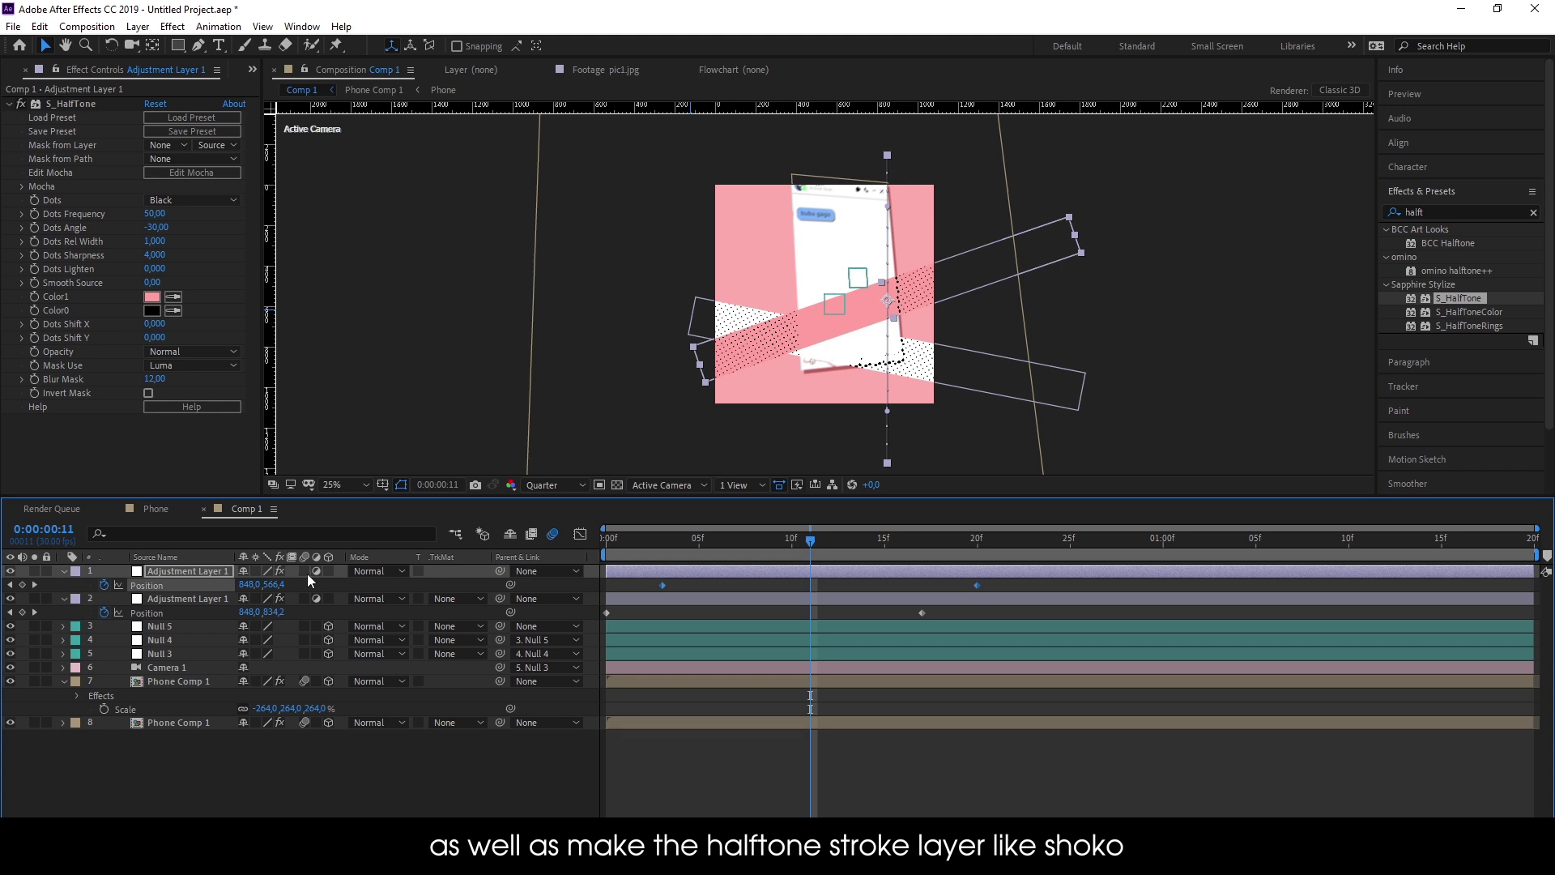
pyautogui.moveTo(306, 572); pyautogui.dragTo(302, 600)
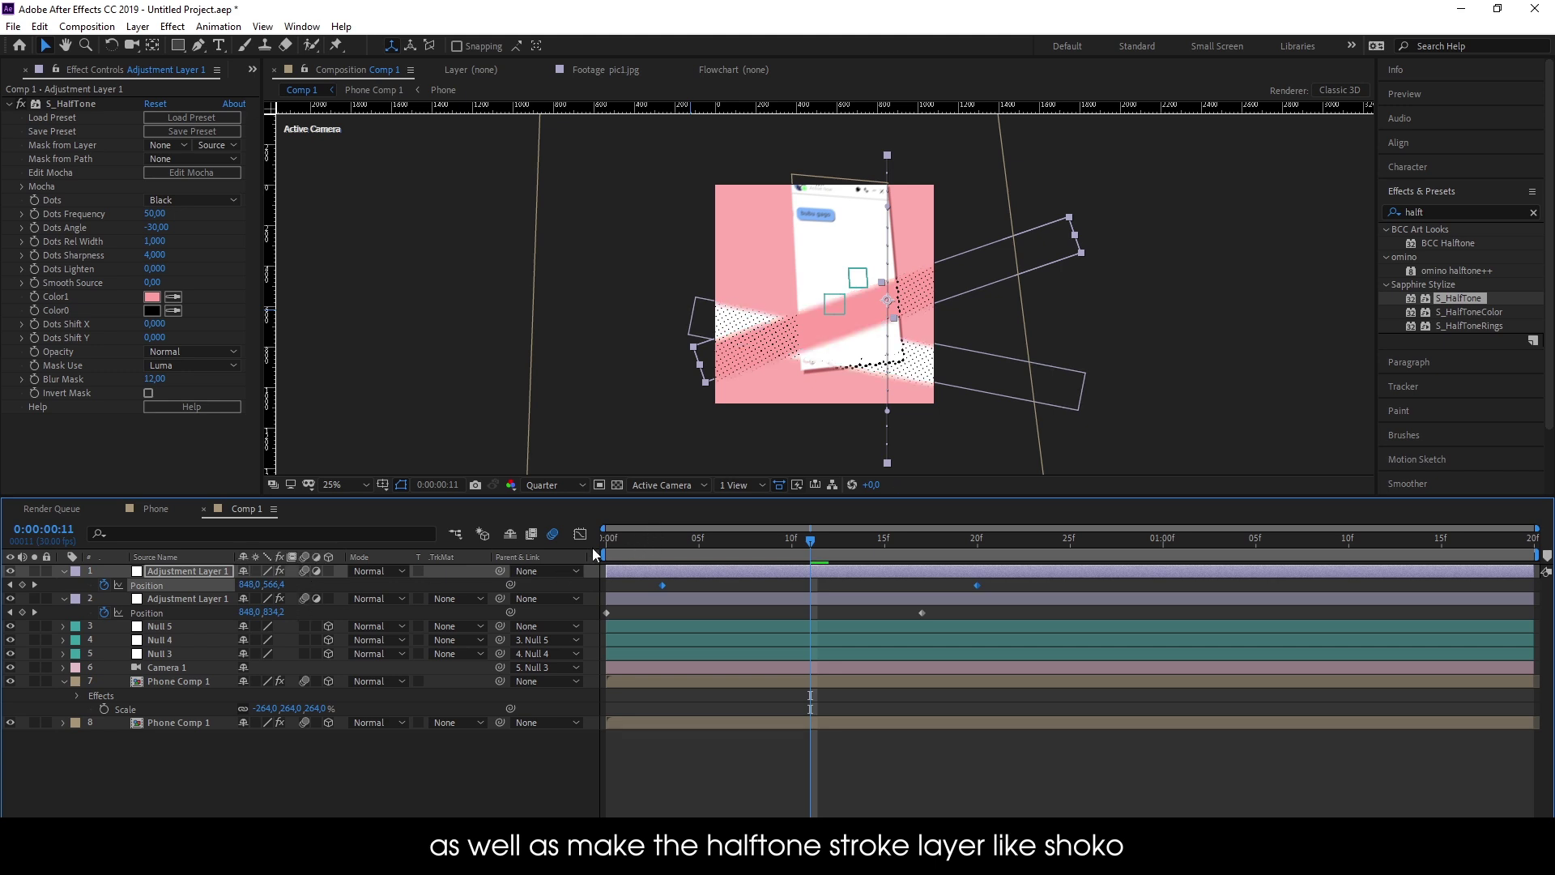
pyautogui.press('space')
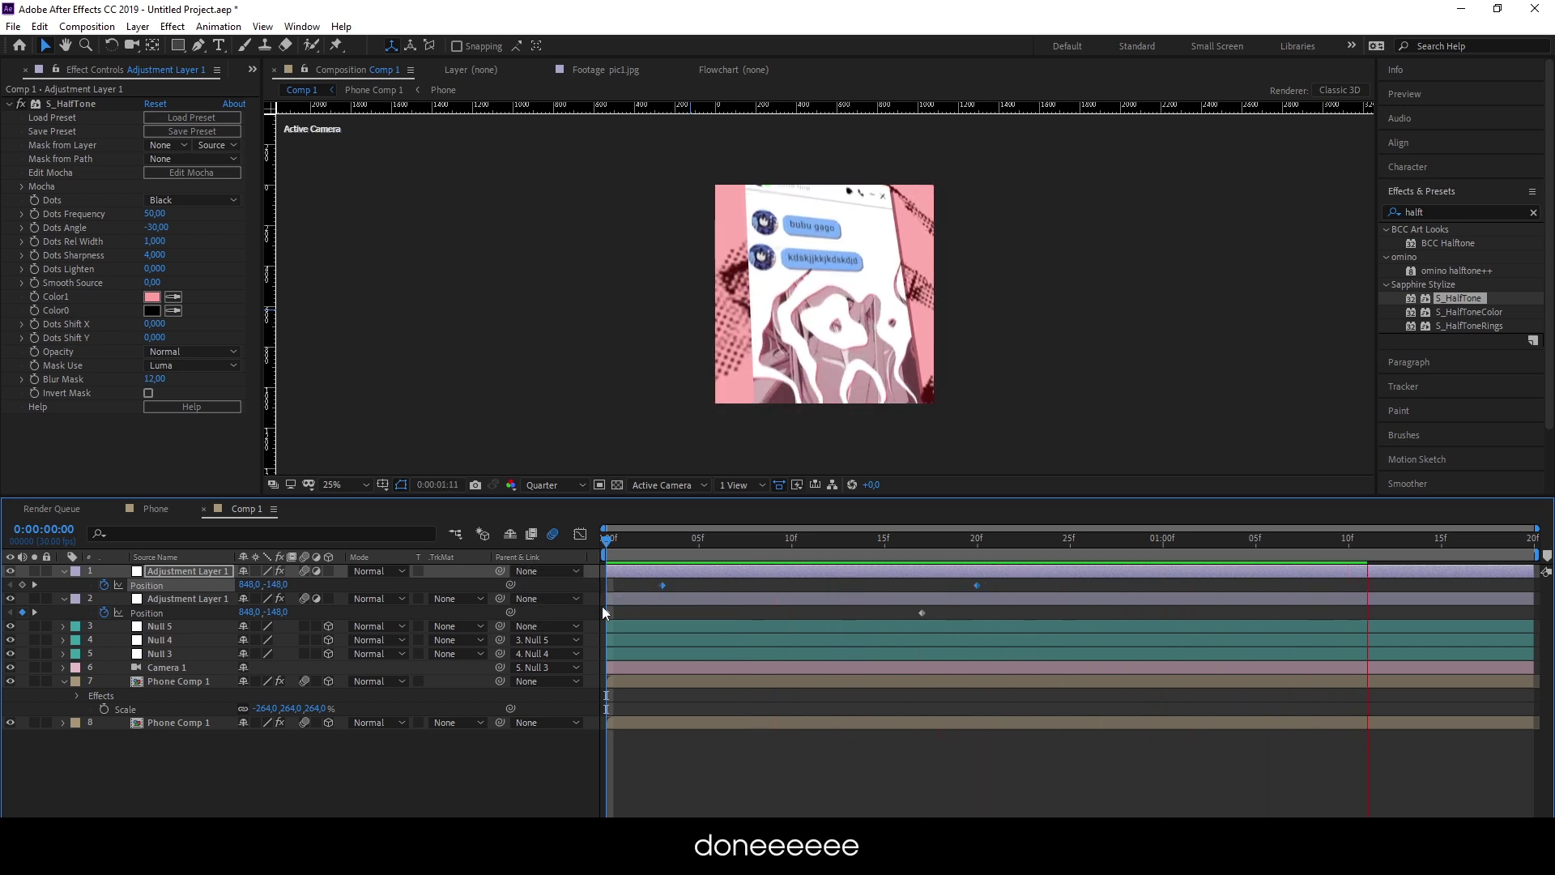
pyautogui.click(699, 539)
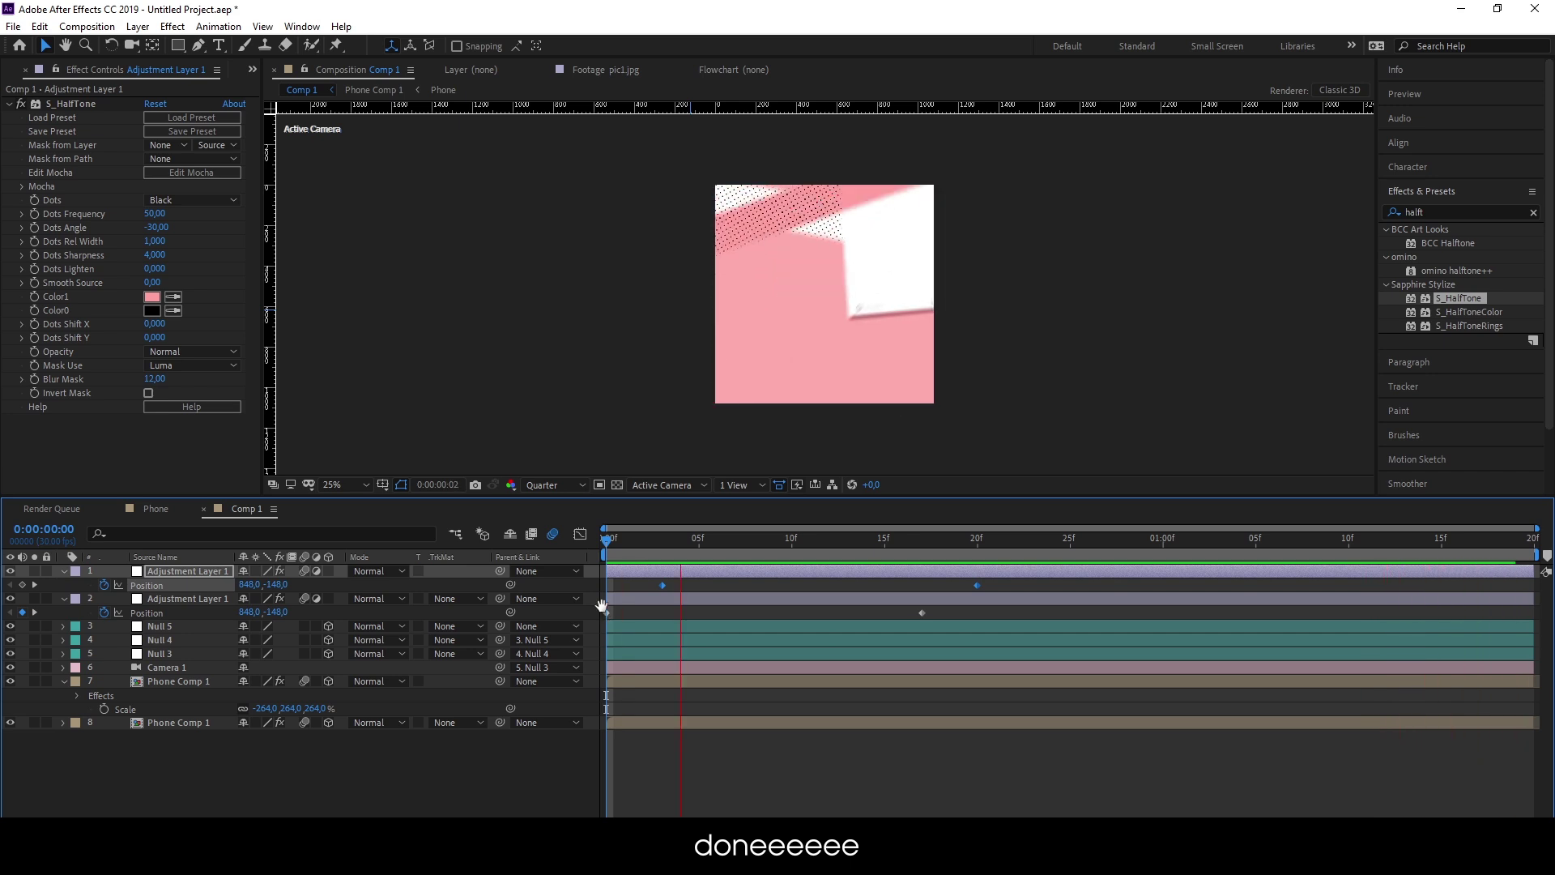